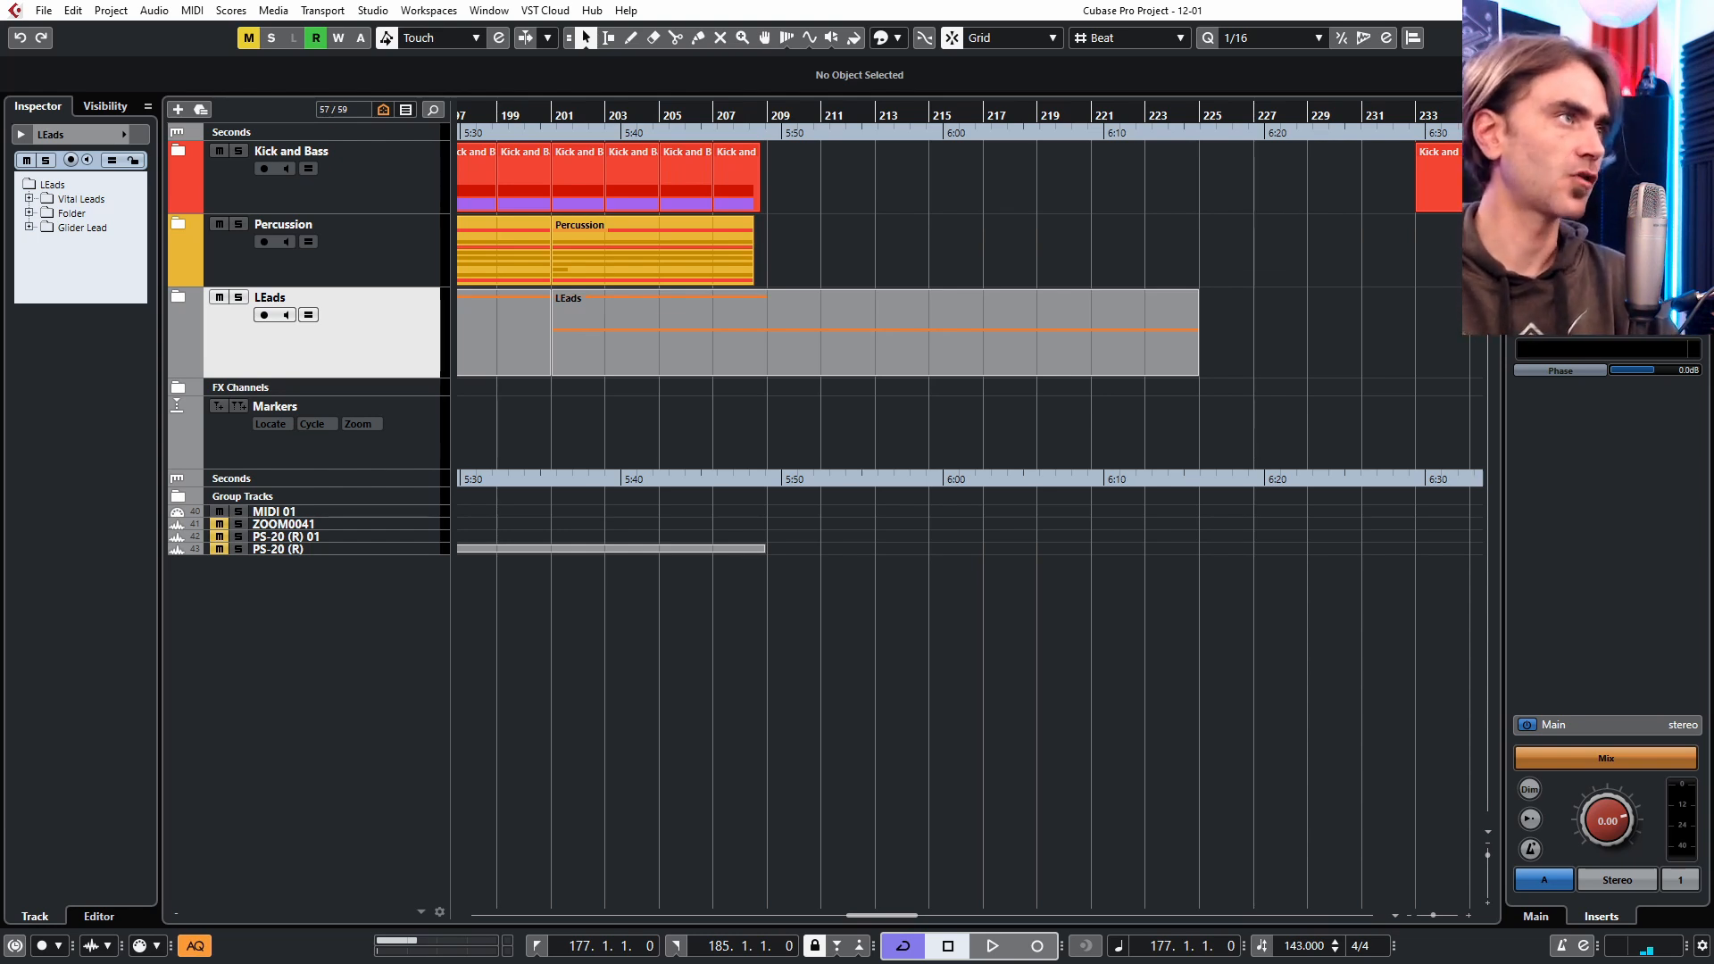
Import the BONGO-CONGA LOOP16 sample onto a new audio track starting at bar 211 and enlarge the track.
scroll(823, 605, "right", 1)
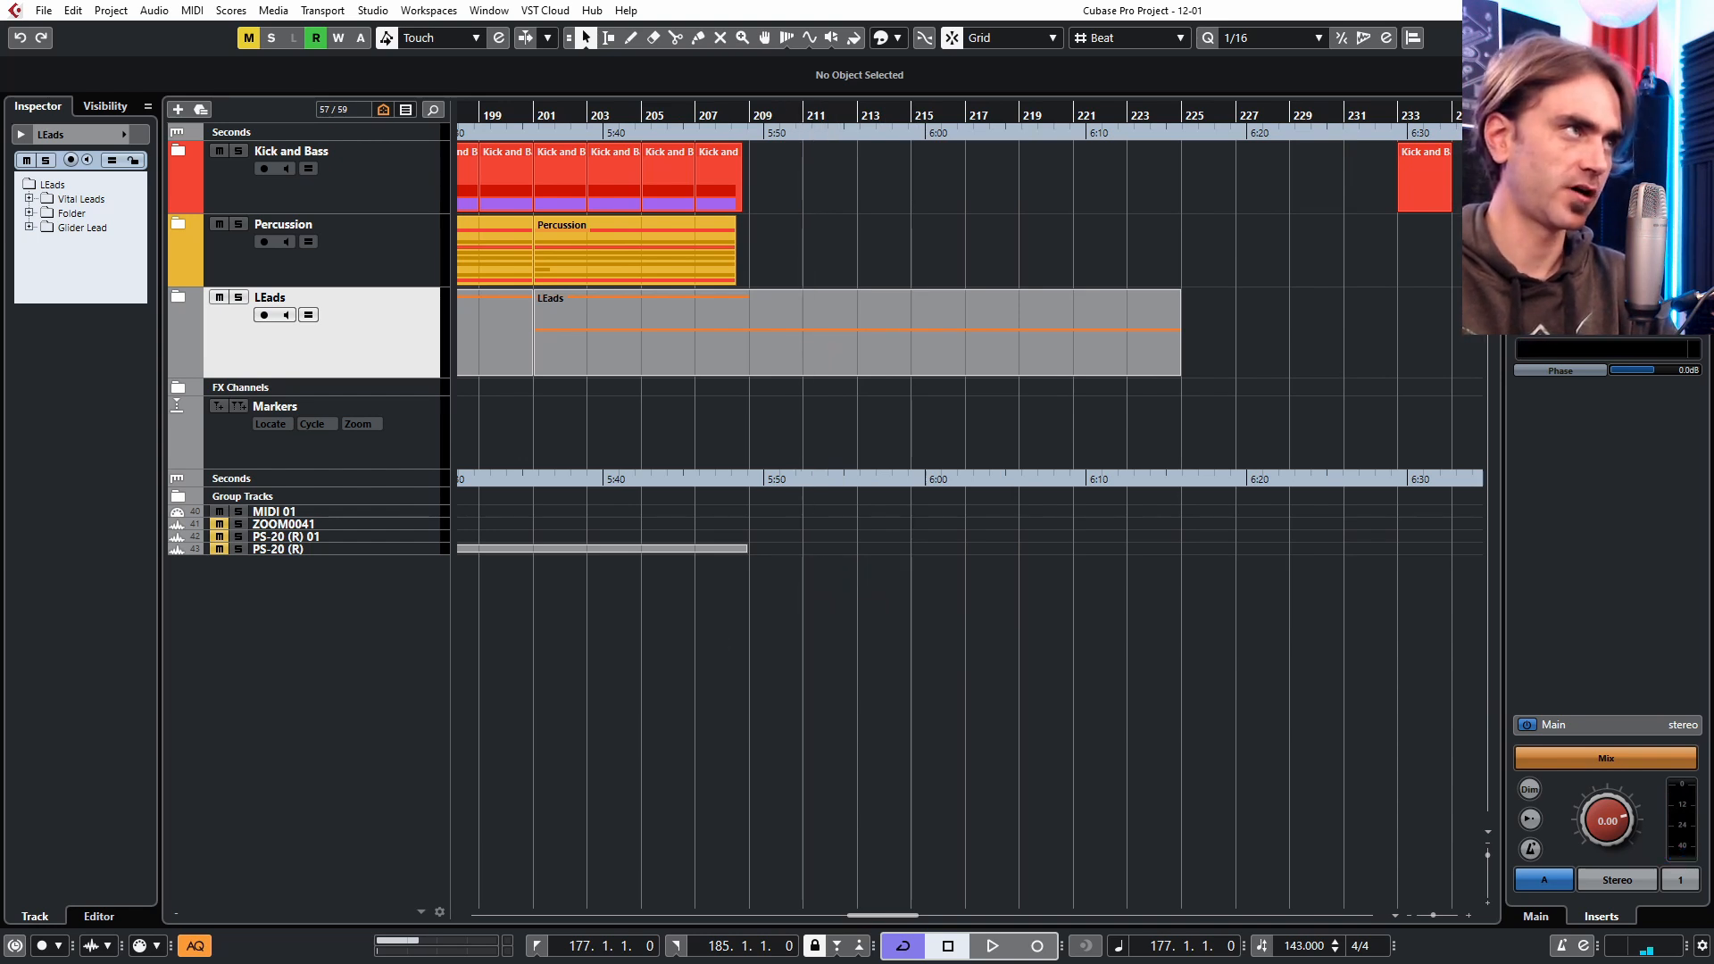
left_click_drag(888, 694, 818, 625)
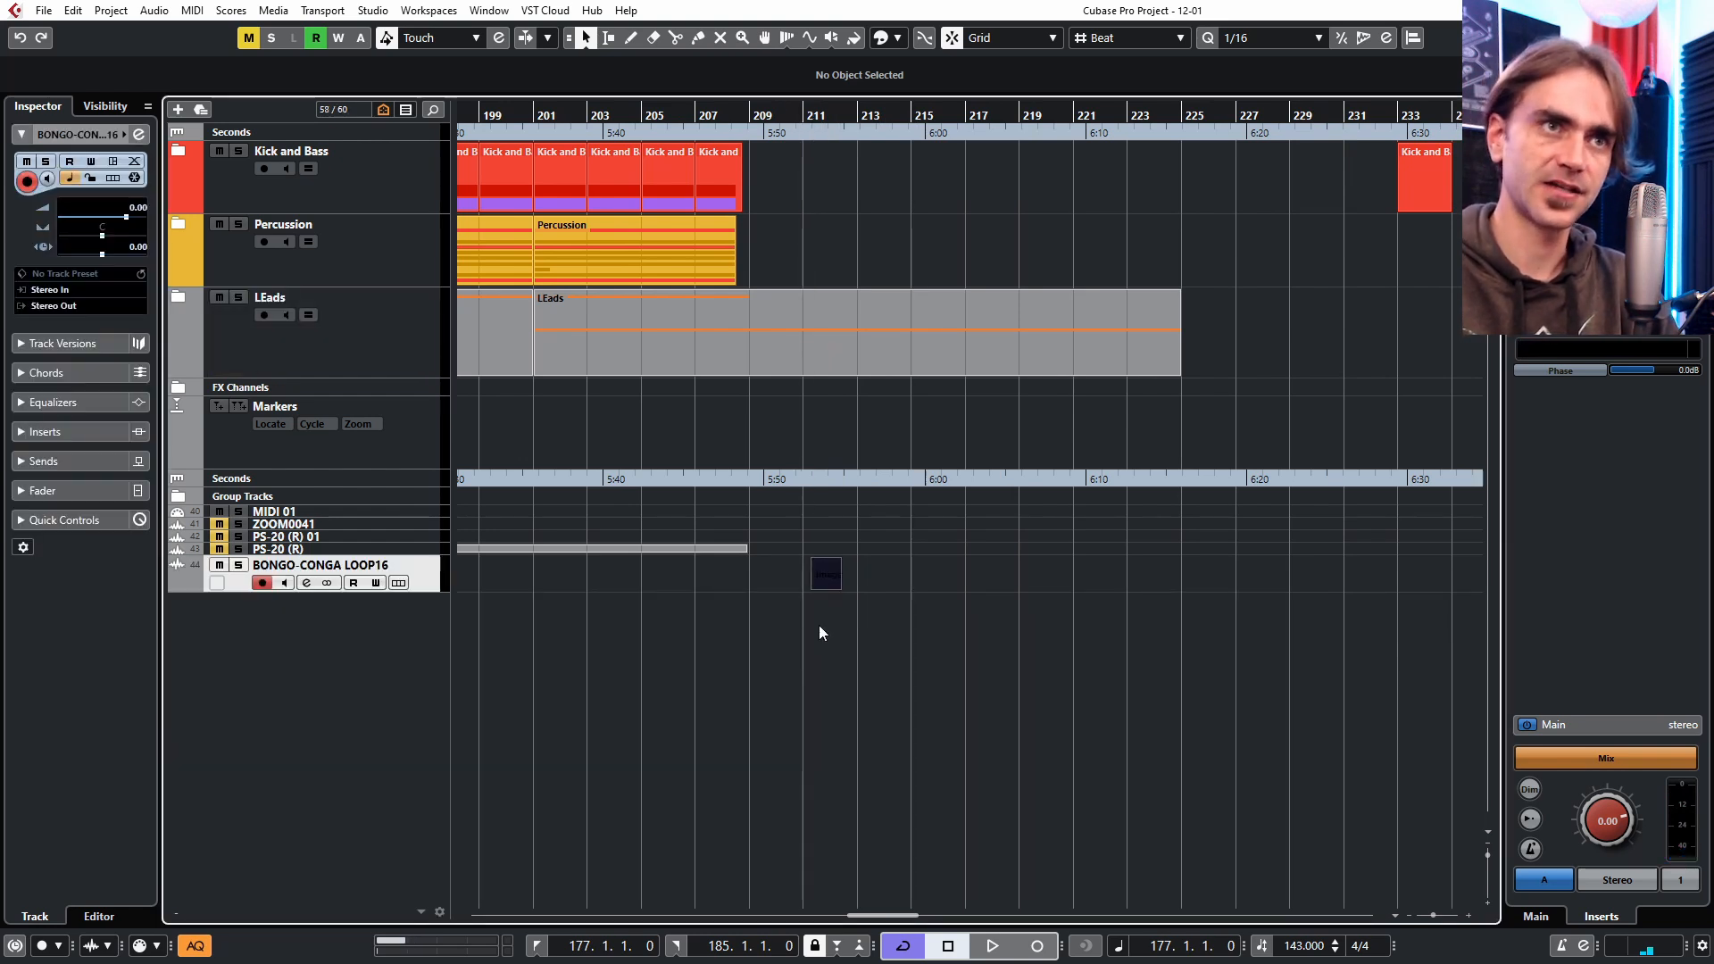
left_click(677, 681)
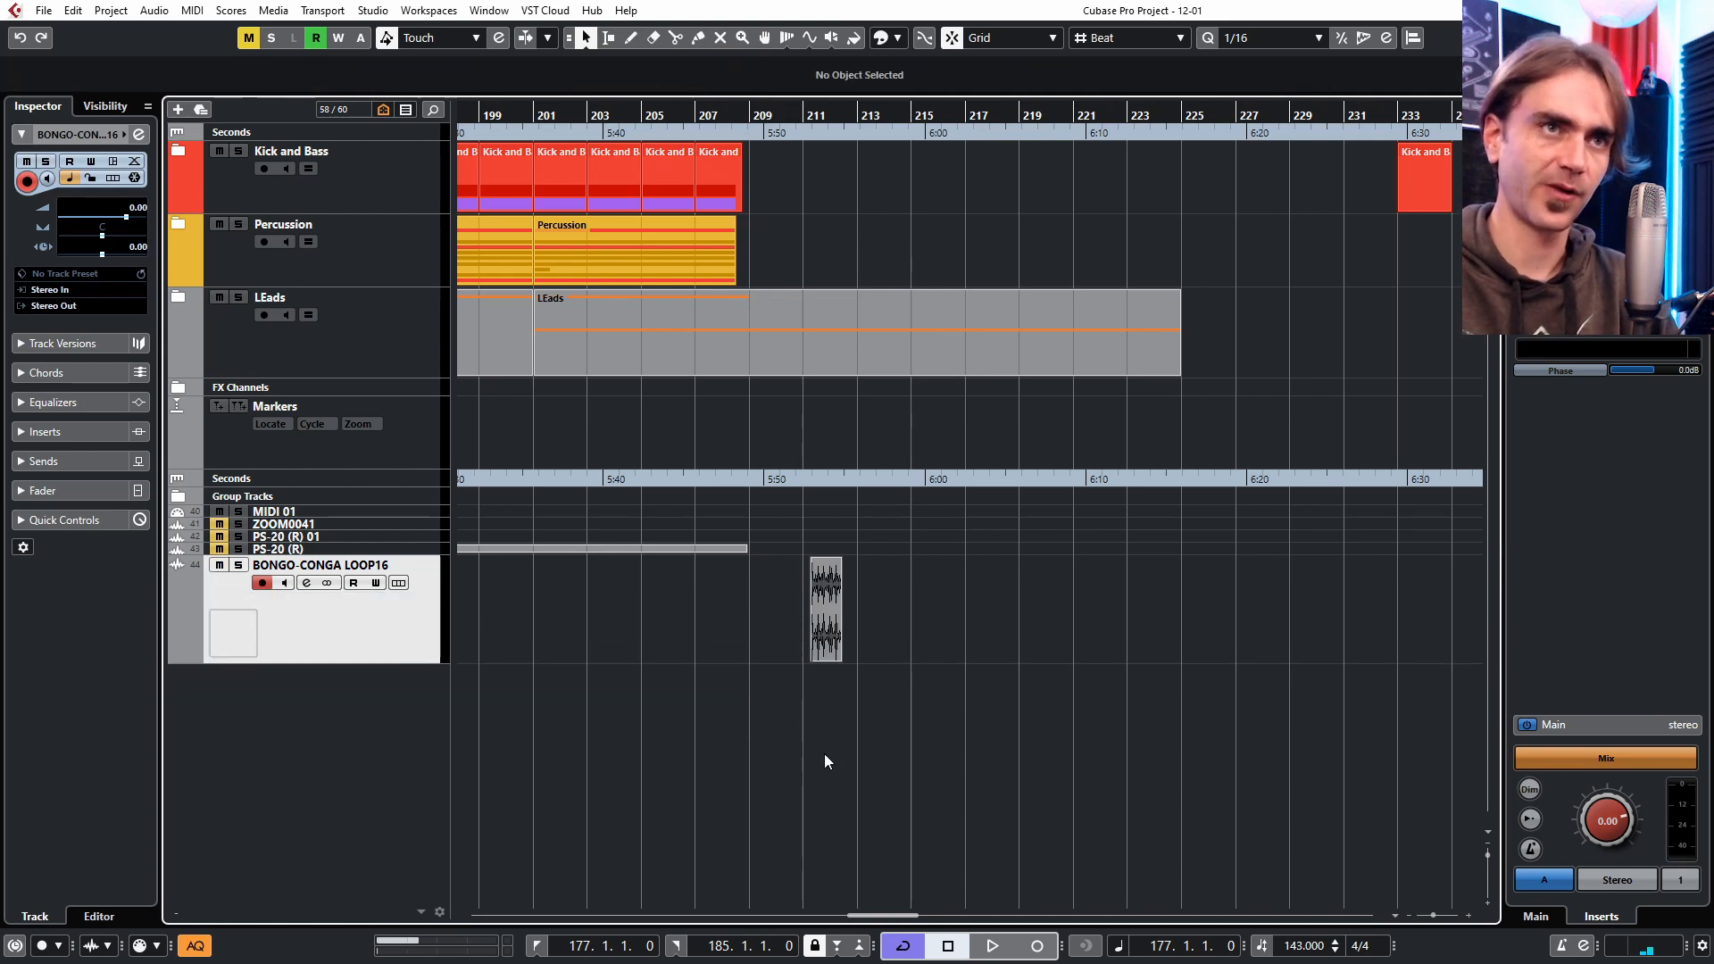
scroll(802, 764, "up", 5)
mouse_move(936, 621)
left_mouse_down()
mouse_move(912, 630)
mouse_move(930, 632)
left_mouse_up()
left_click(925, 707)
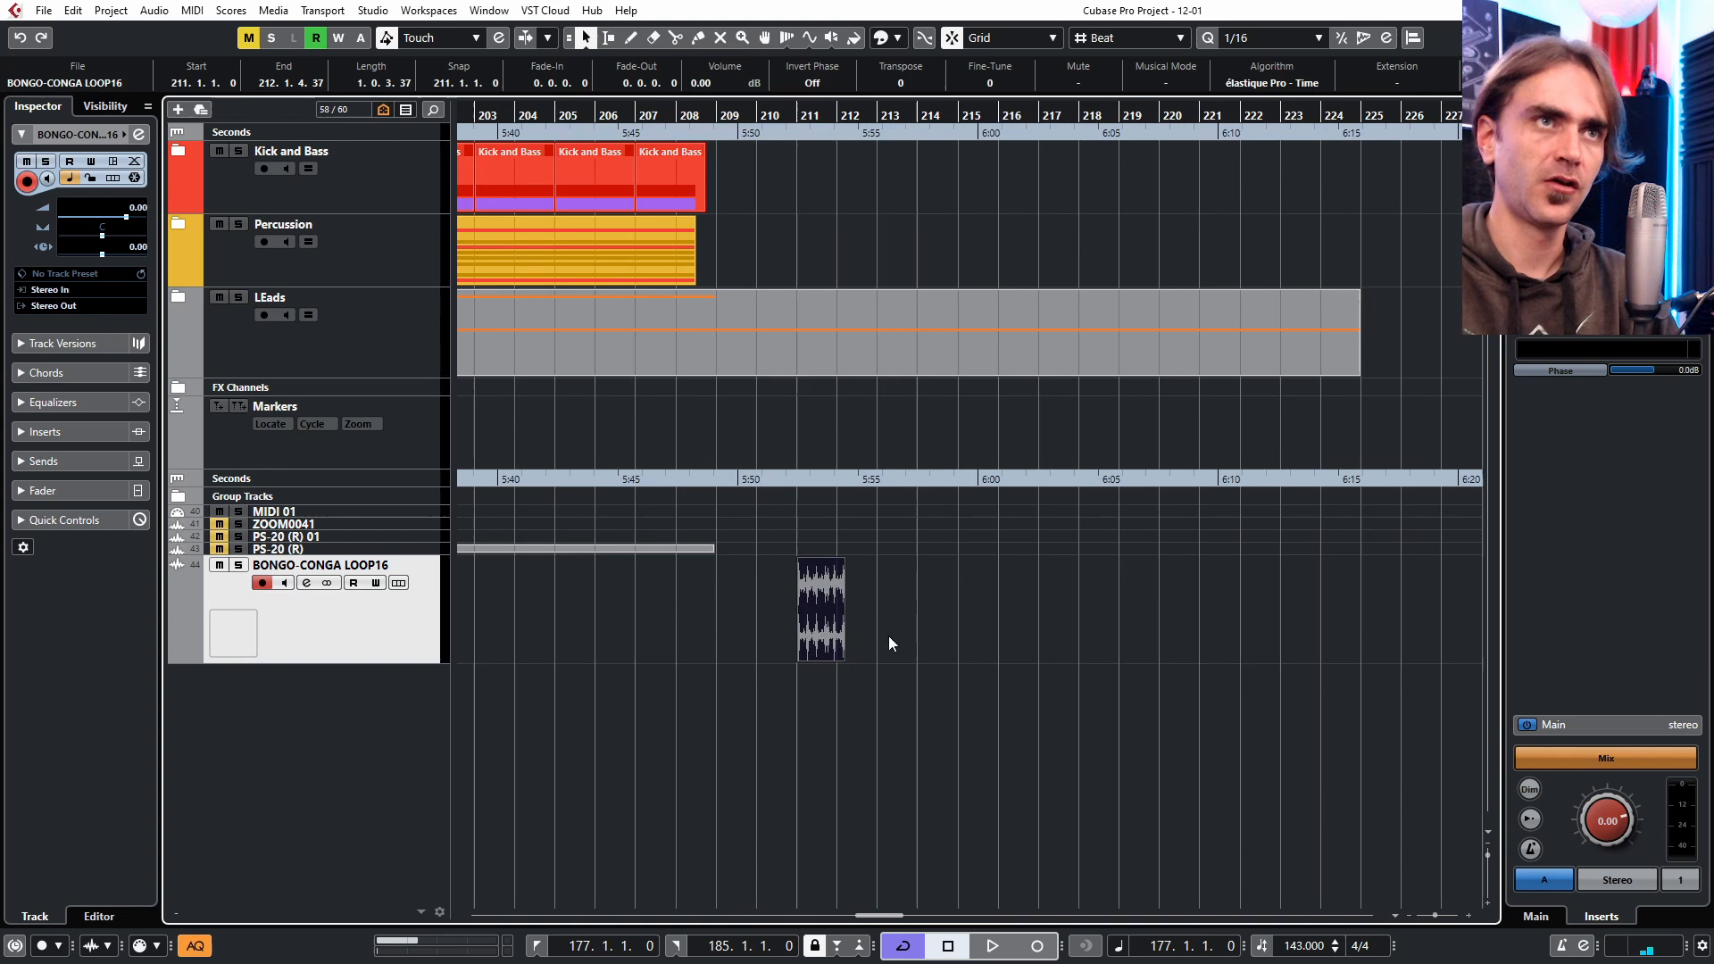
Copy the Vital Kick event from bar 205 to bar 211 and set the cycle range to bars 211–213.
left_click(762, 249)
left_click(183, 154)
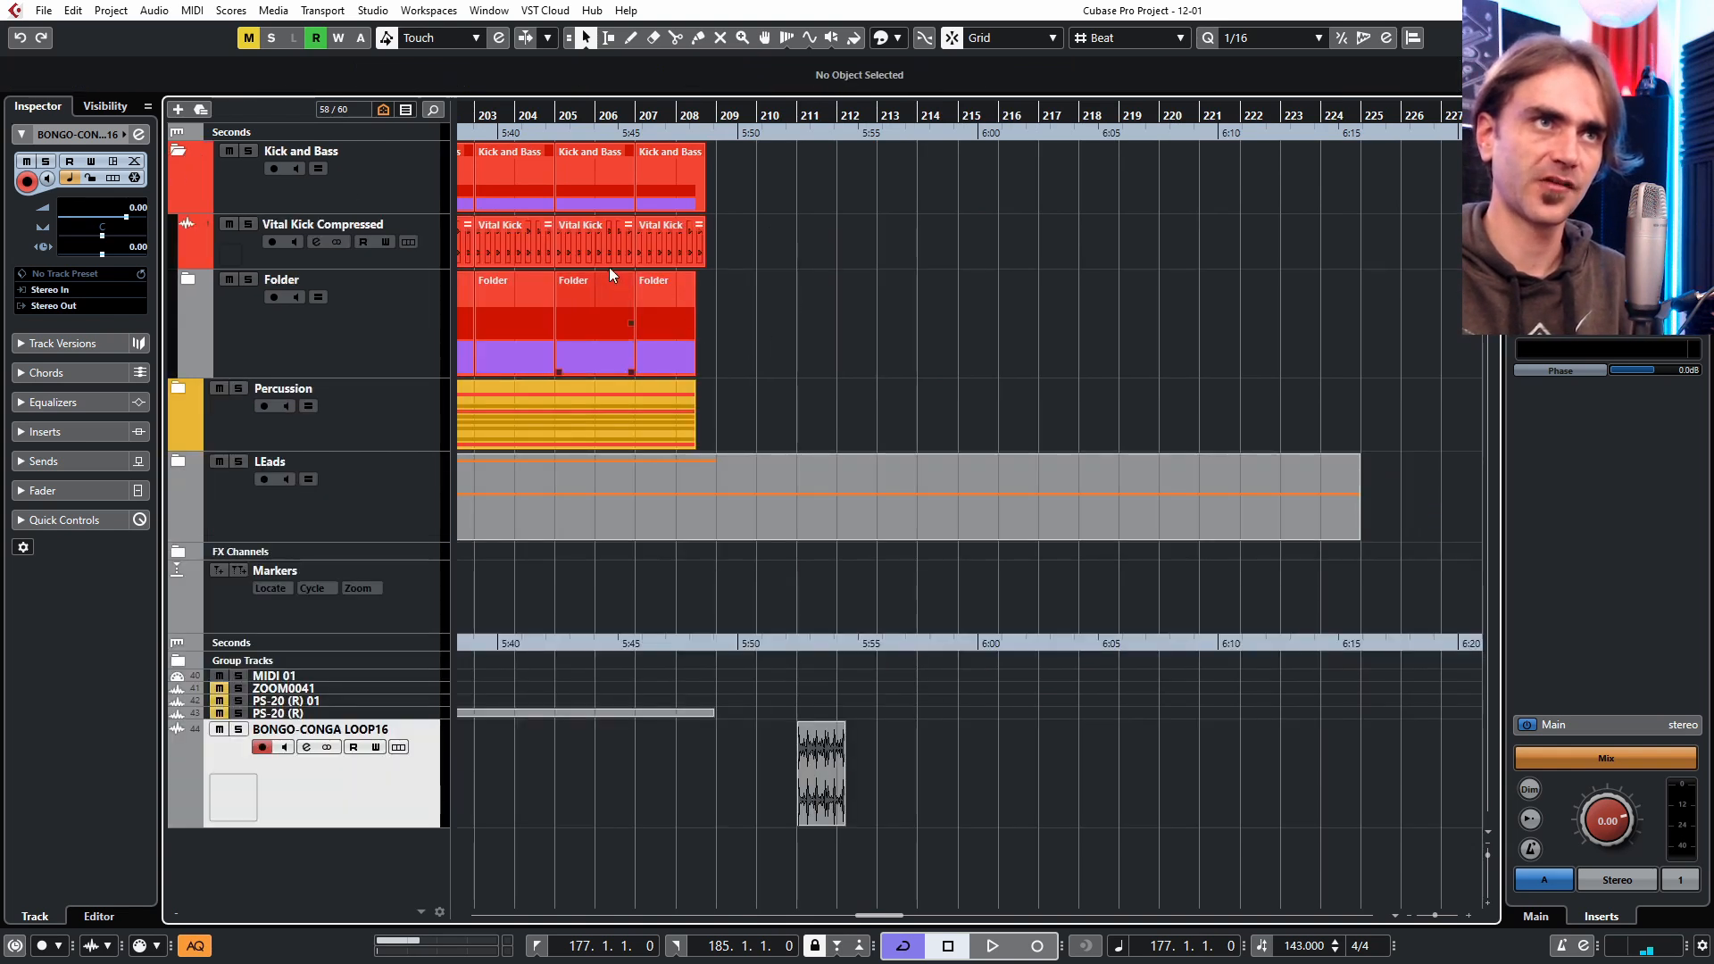
left_click_drag(612, 259, 833, 227)
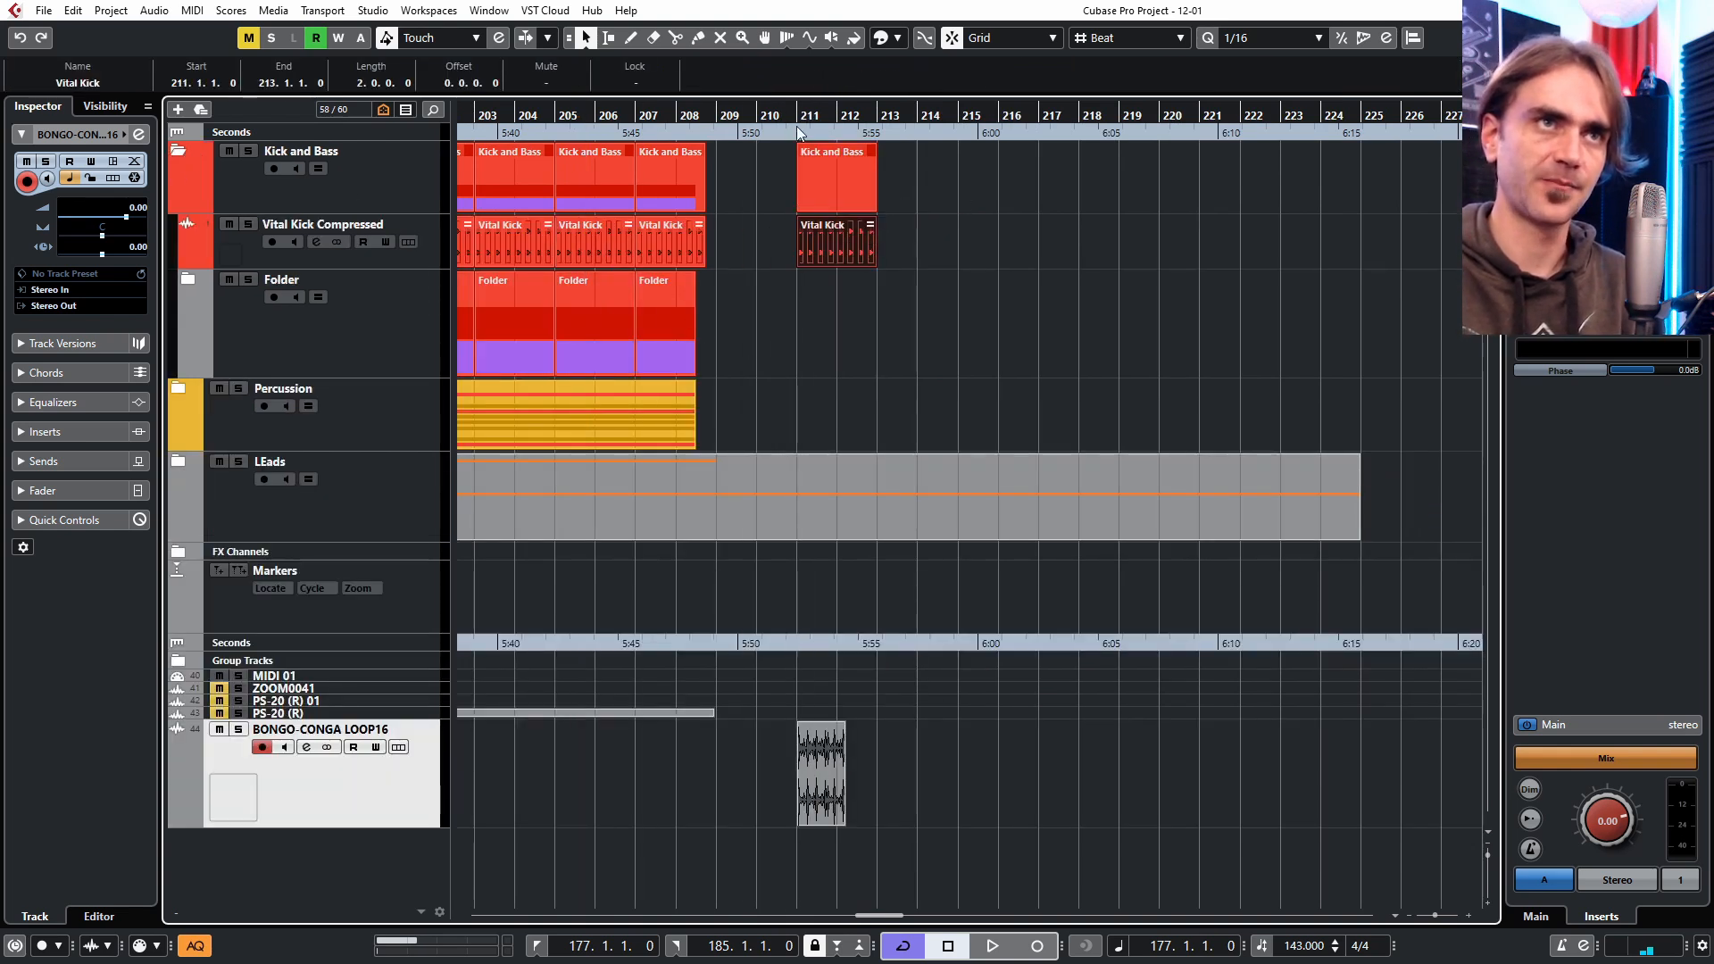
left_click_drag(796, 102, 878, 114)
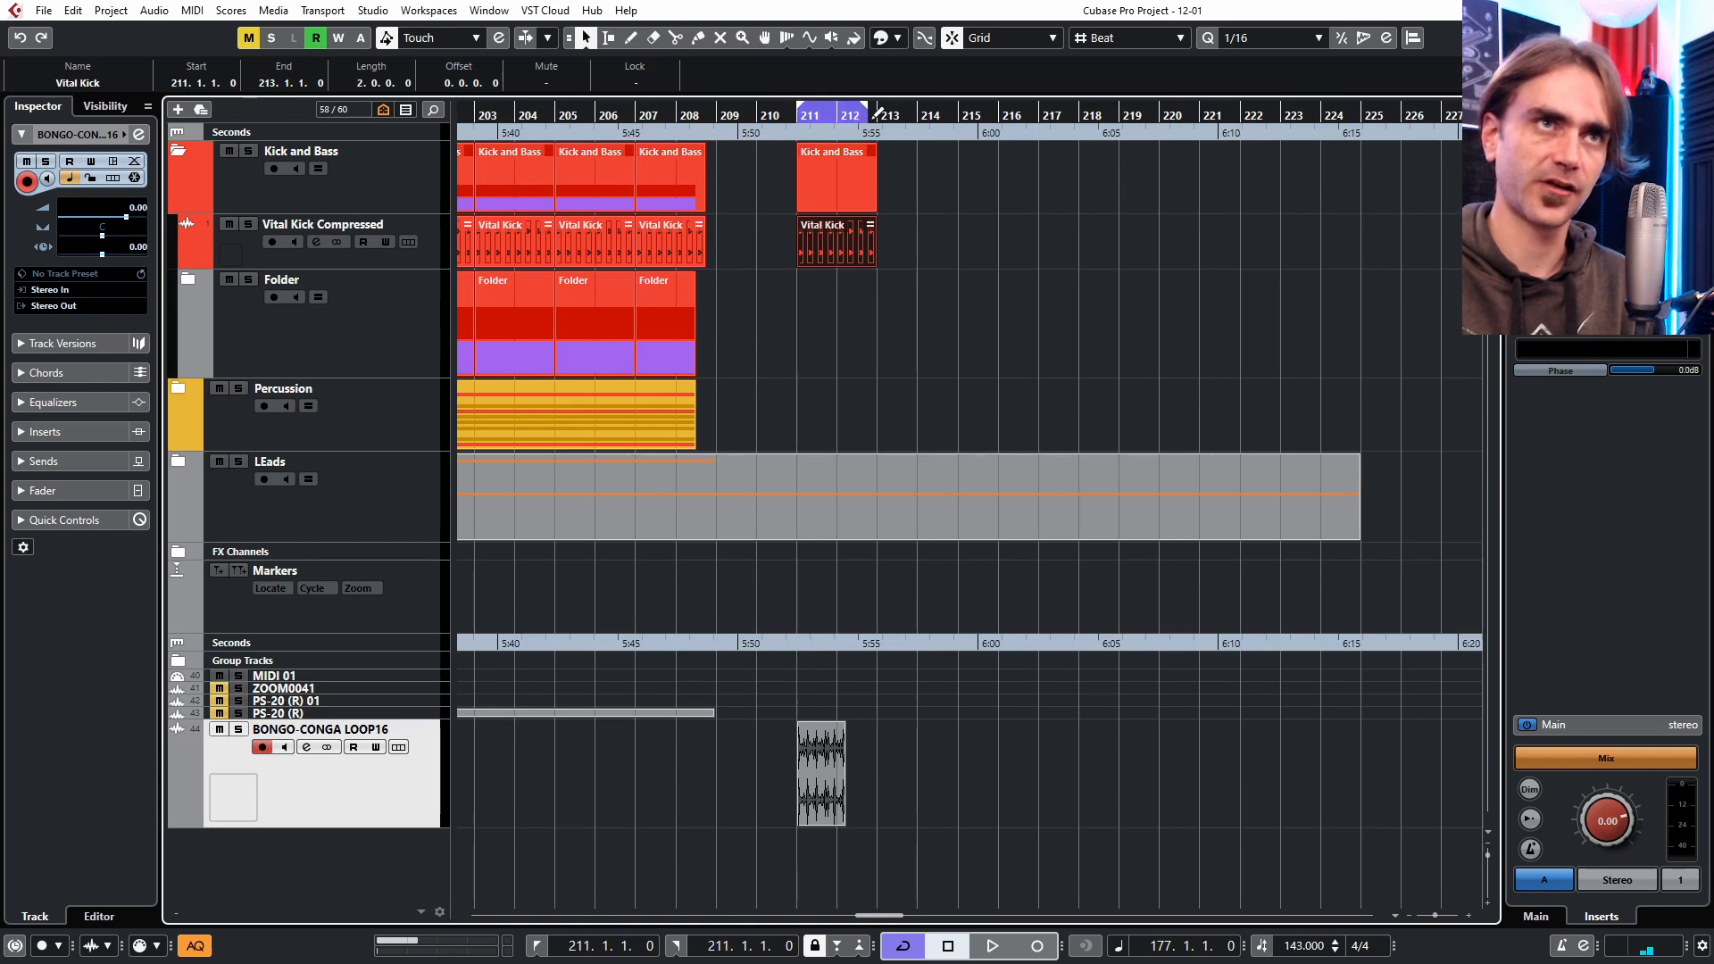
left_click(179, 152)
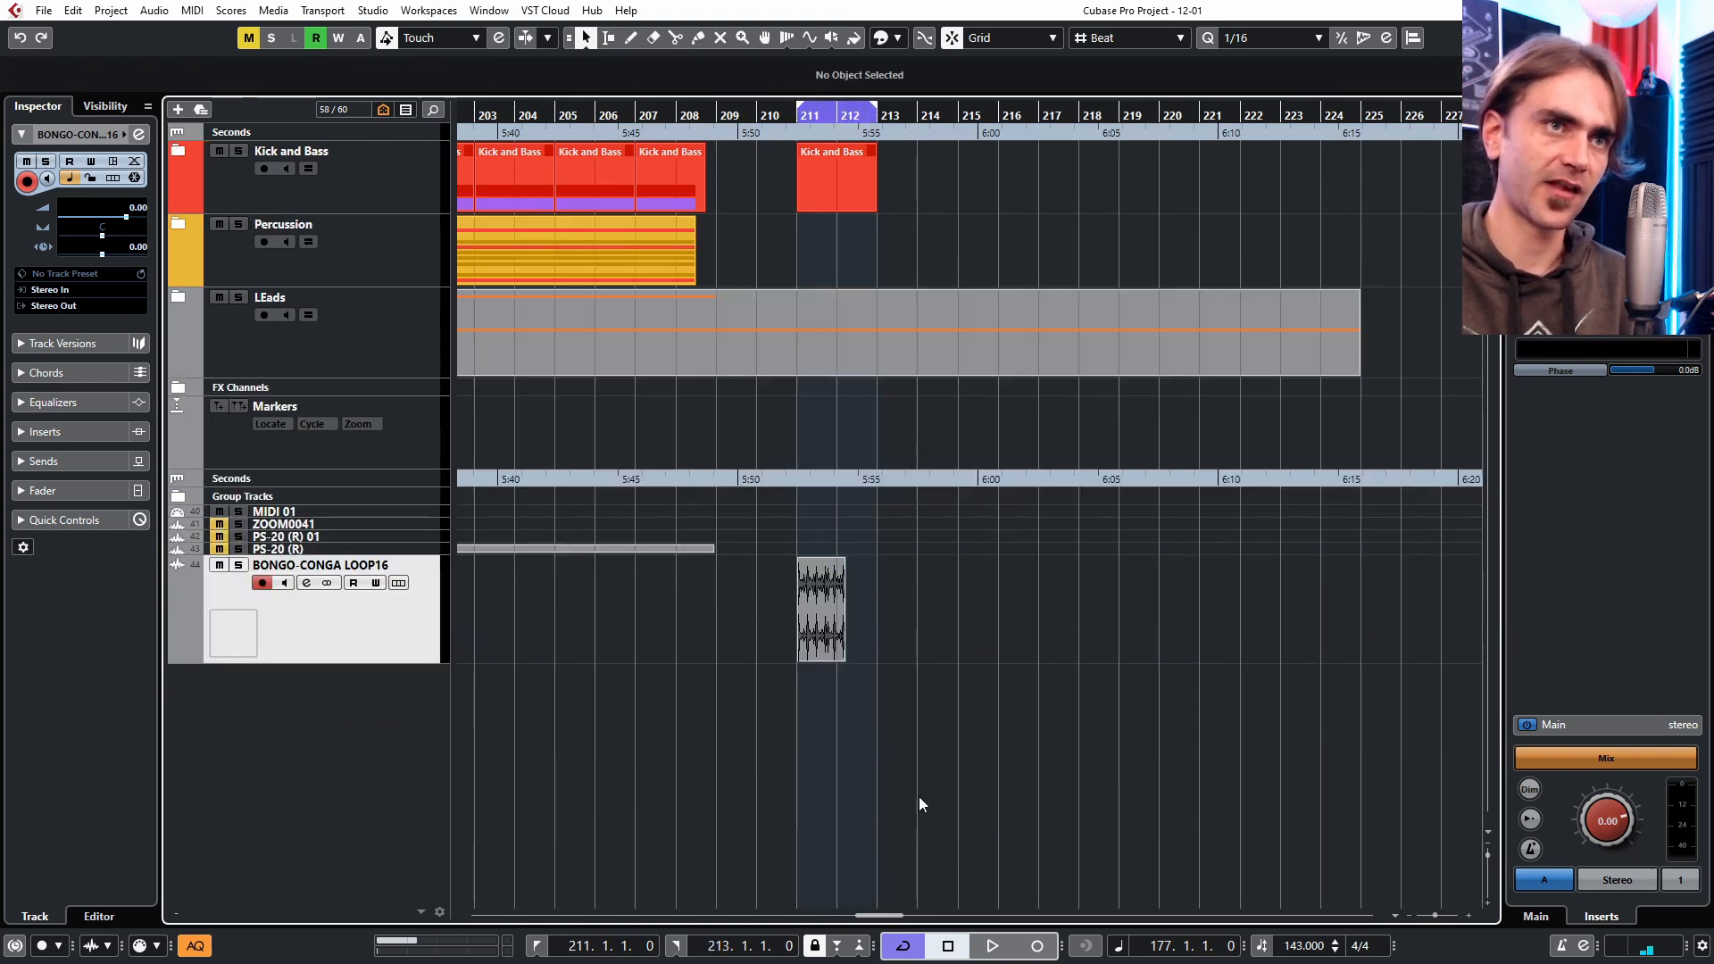
Play the bongo loop against the kick and lower the bongo track's volume to -10.6 dB.
key("space")
key("h")
key("h")
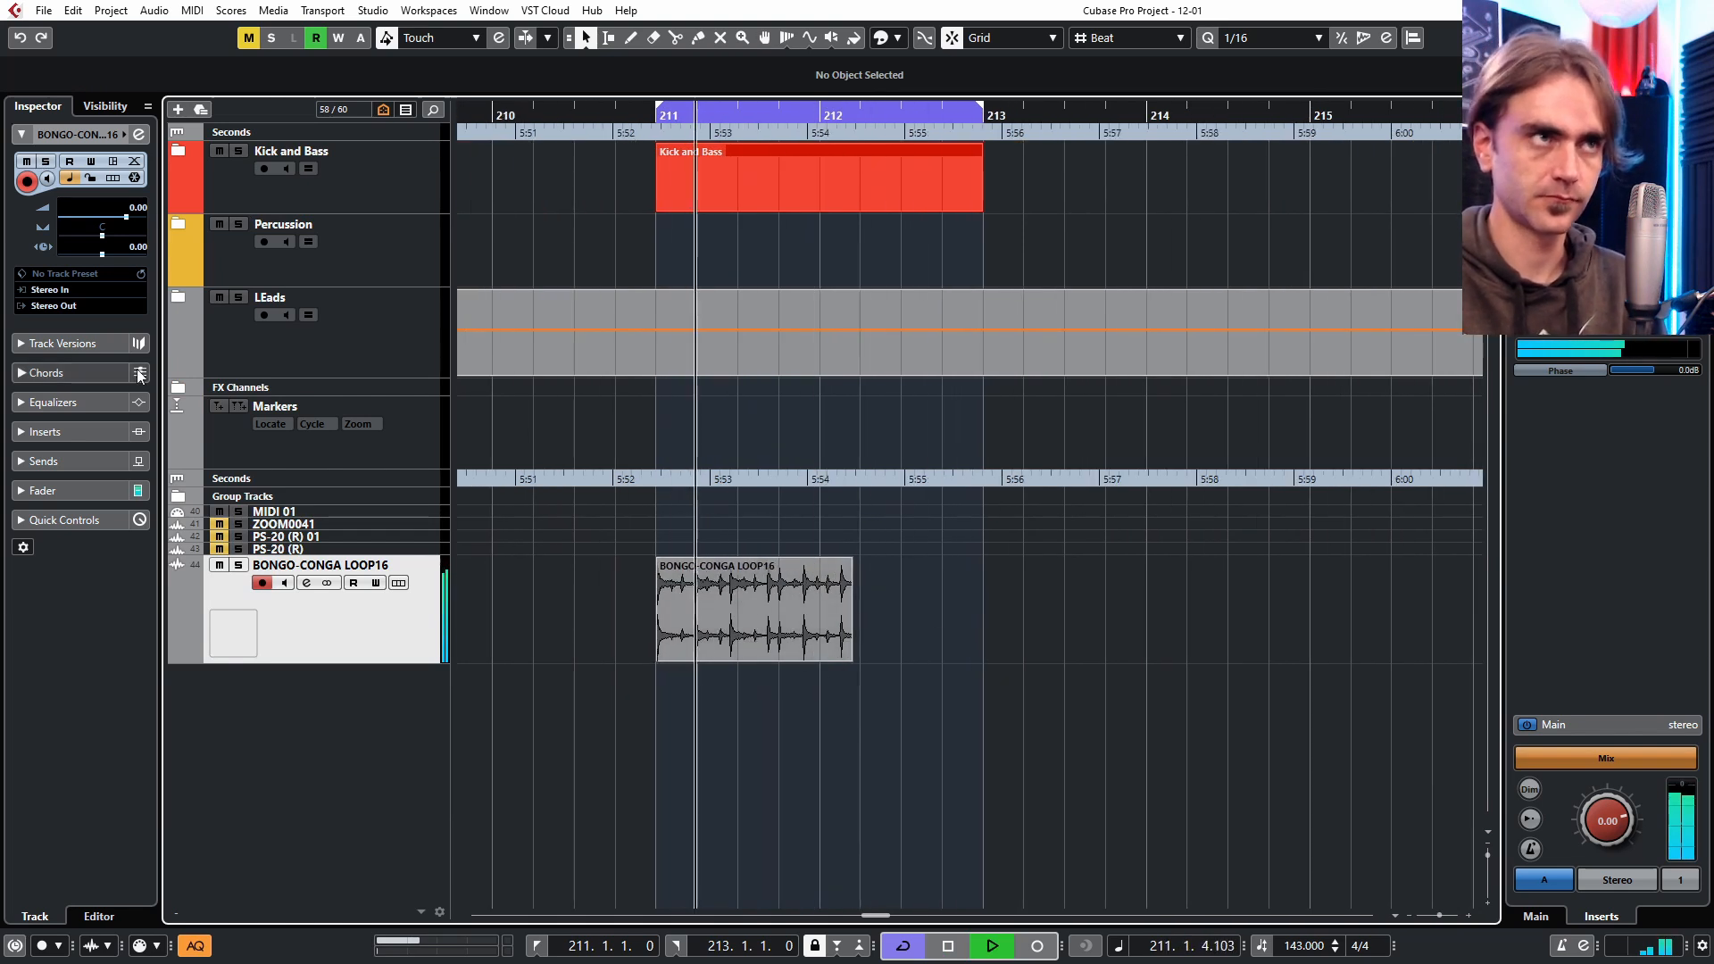
left_click_drag(116, 216, 119, 215)
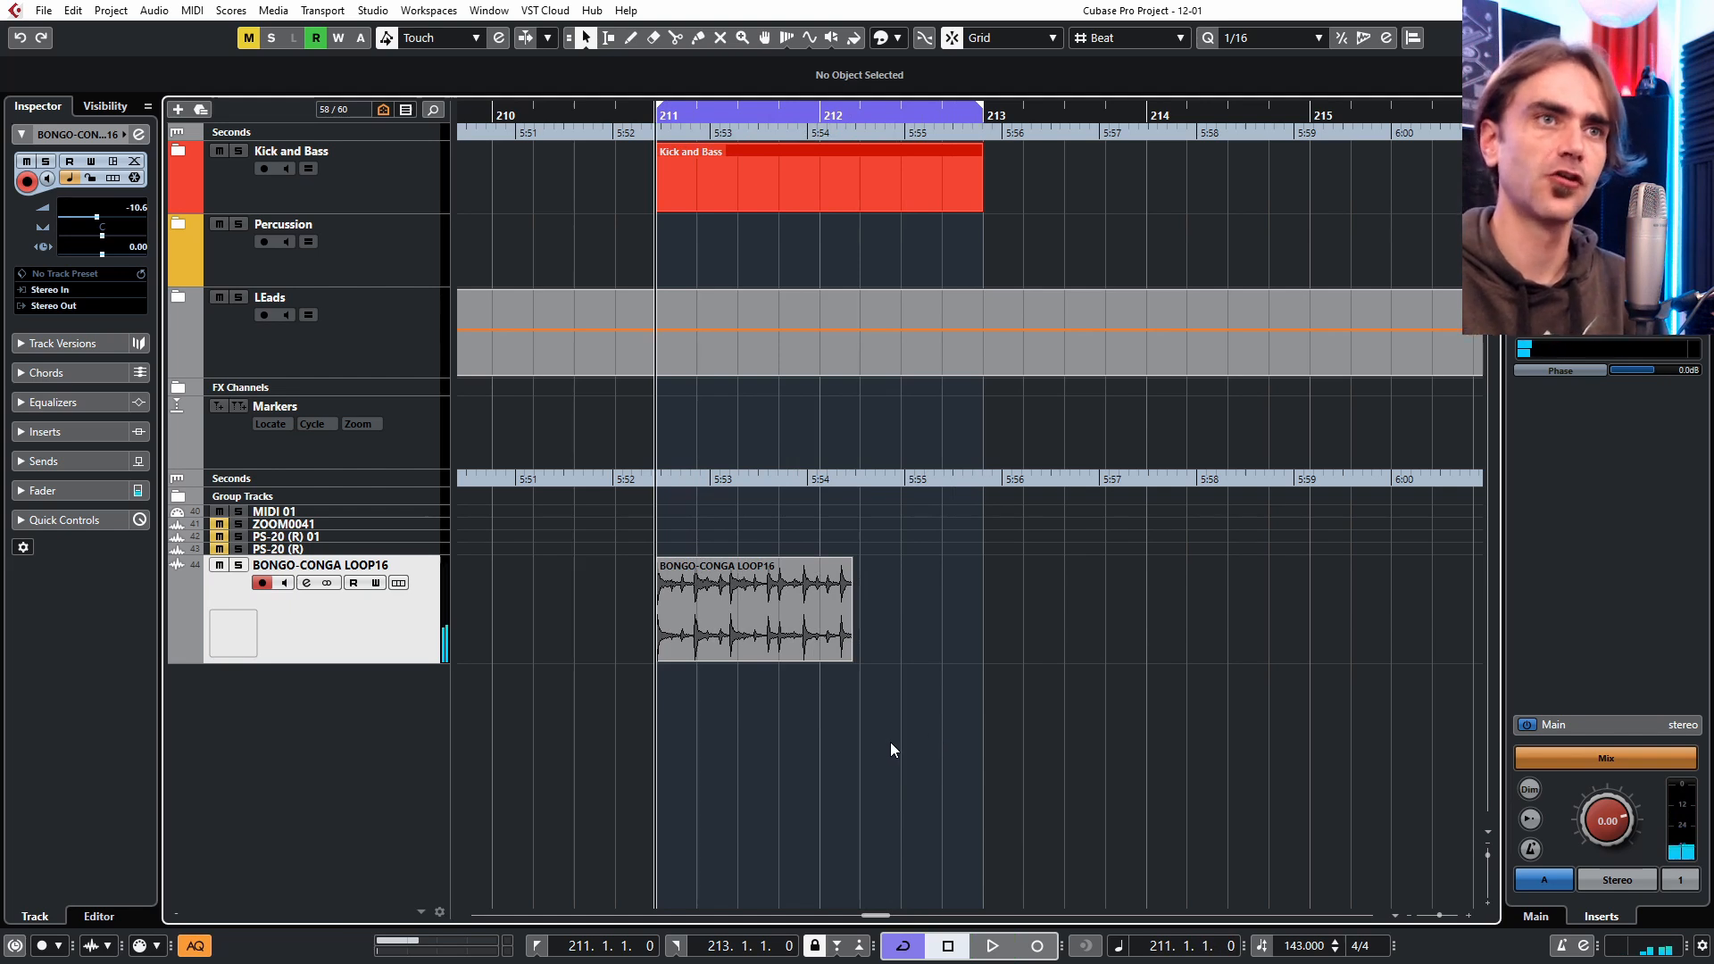
Open the BONGO-CONGA LOOP16 event in the sample editor and show its track in the project view.
scroll(891, 742, "up", 2)
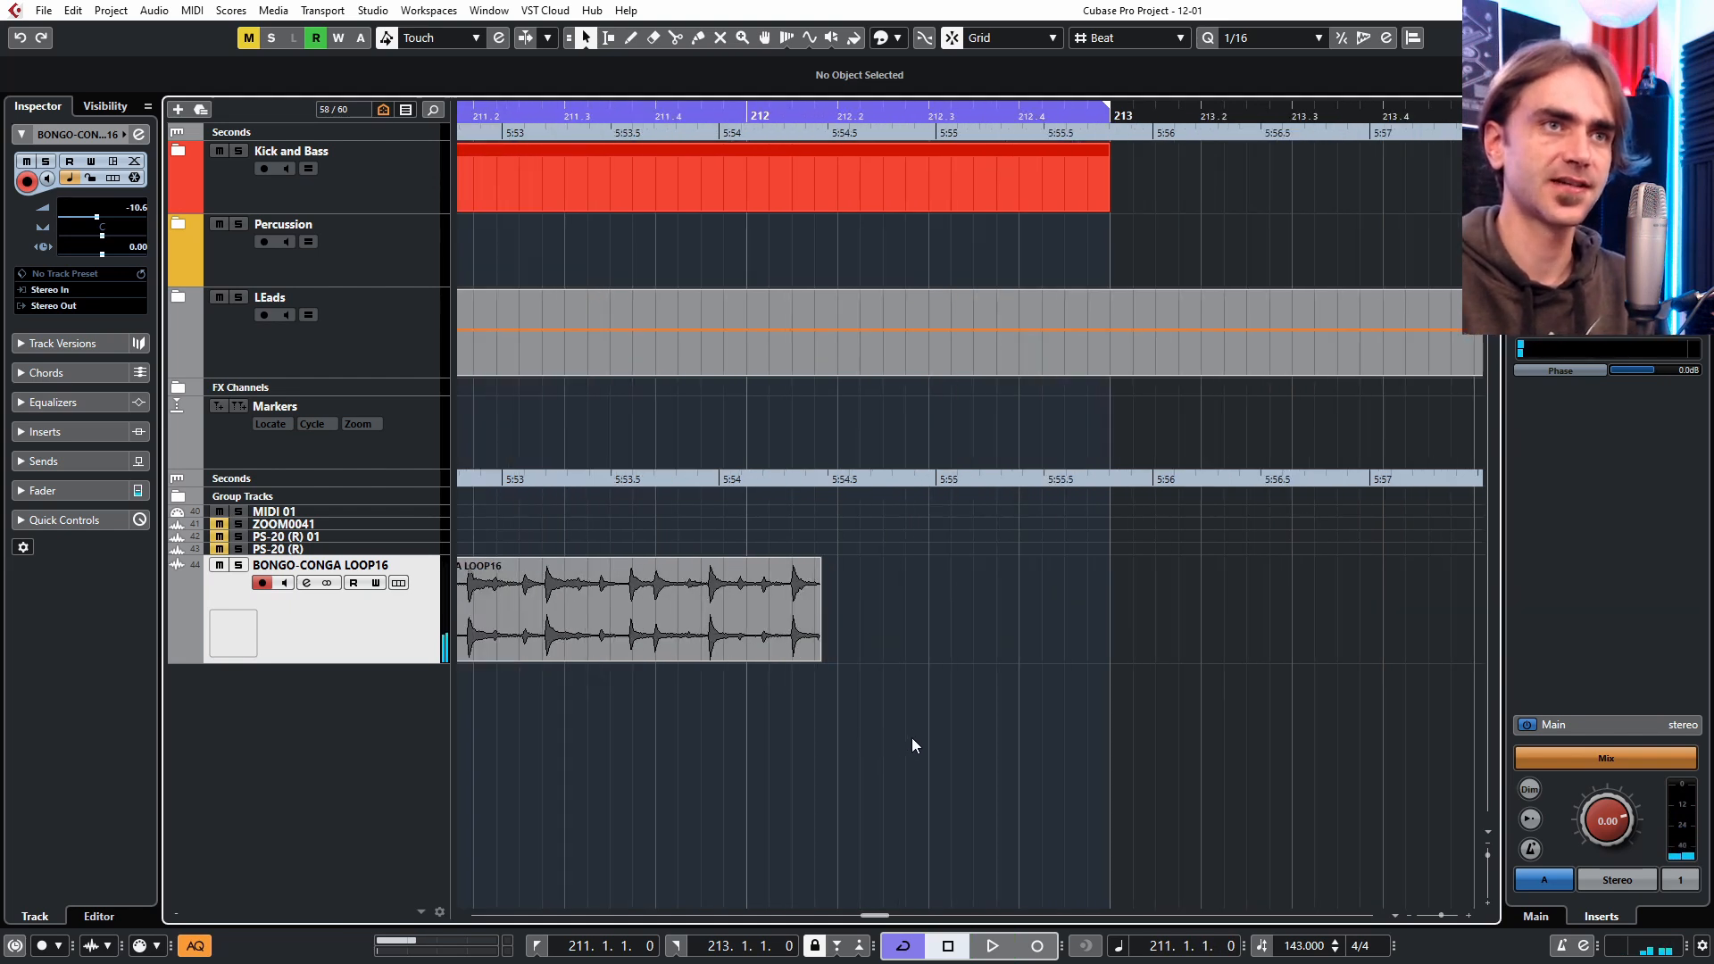
scroll(983, 618, "left", 3)
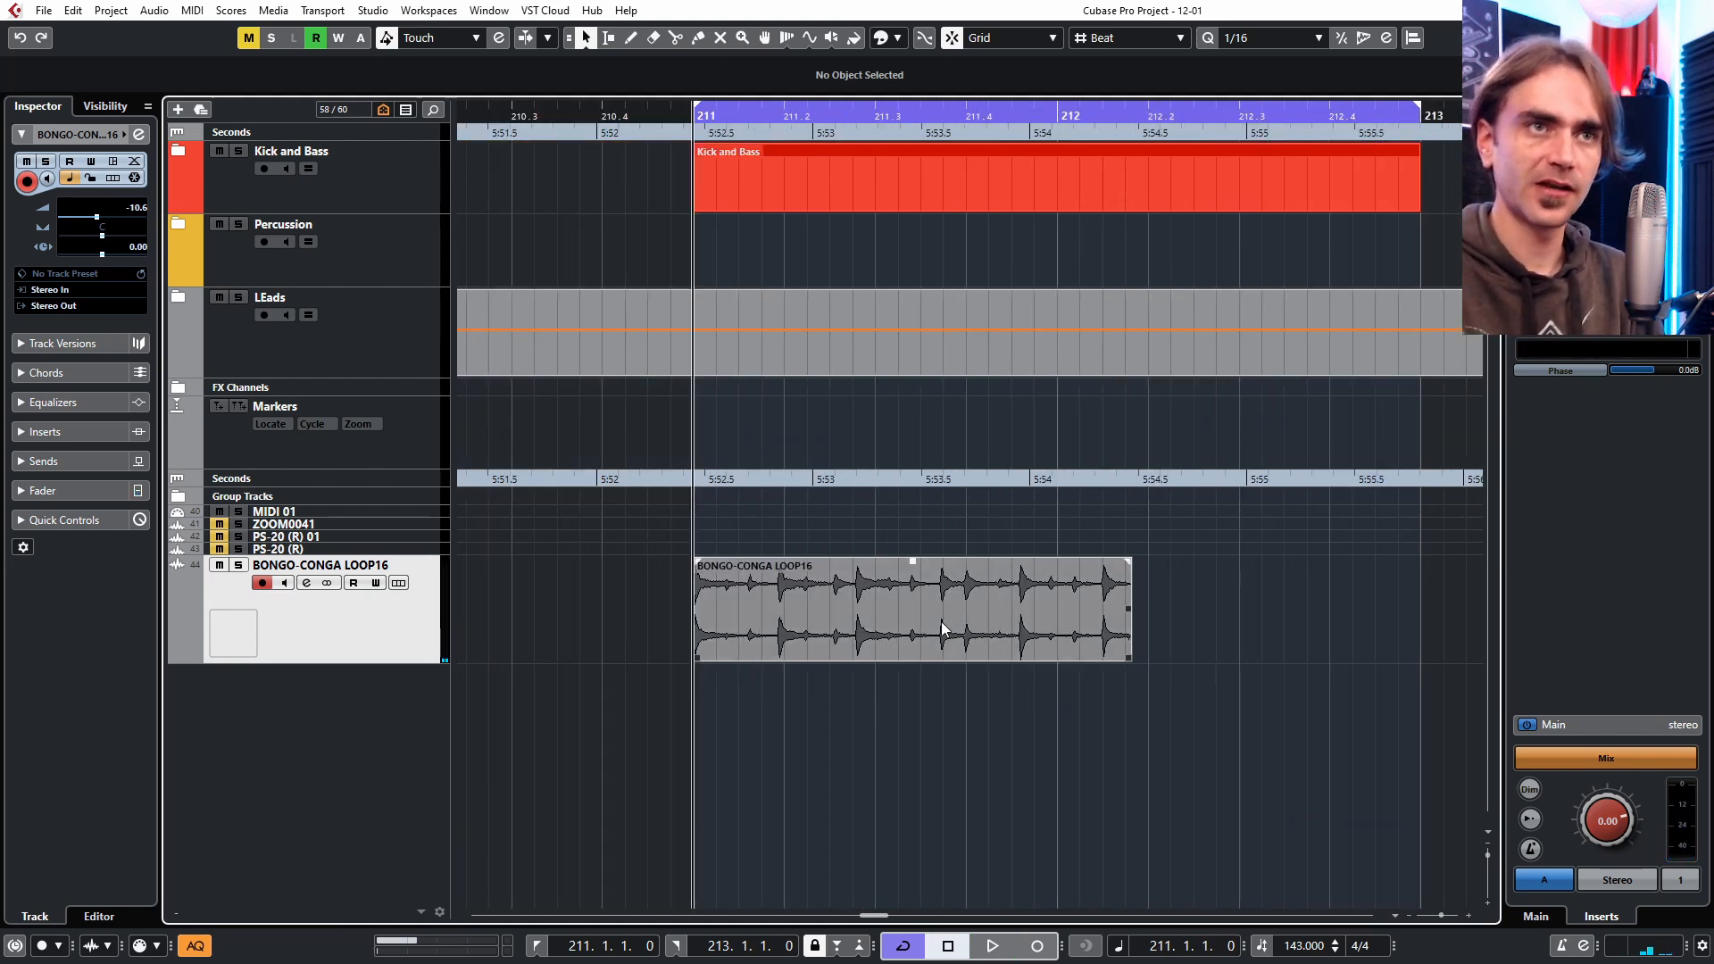
double_click(941, 621)
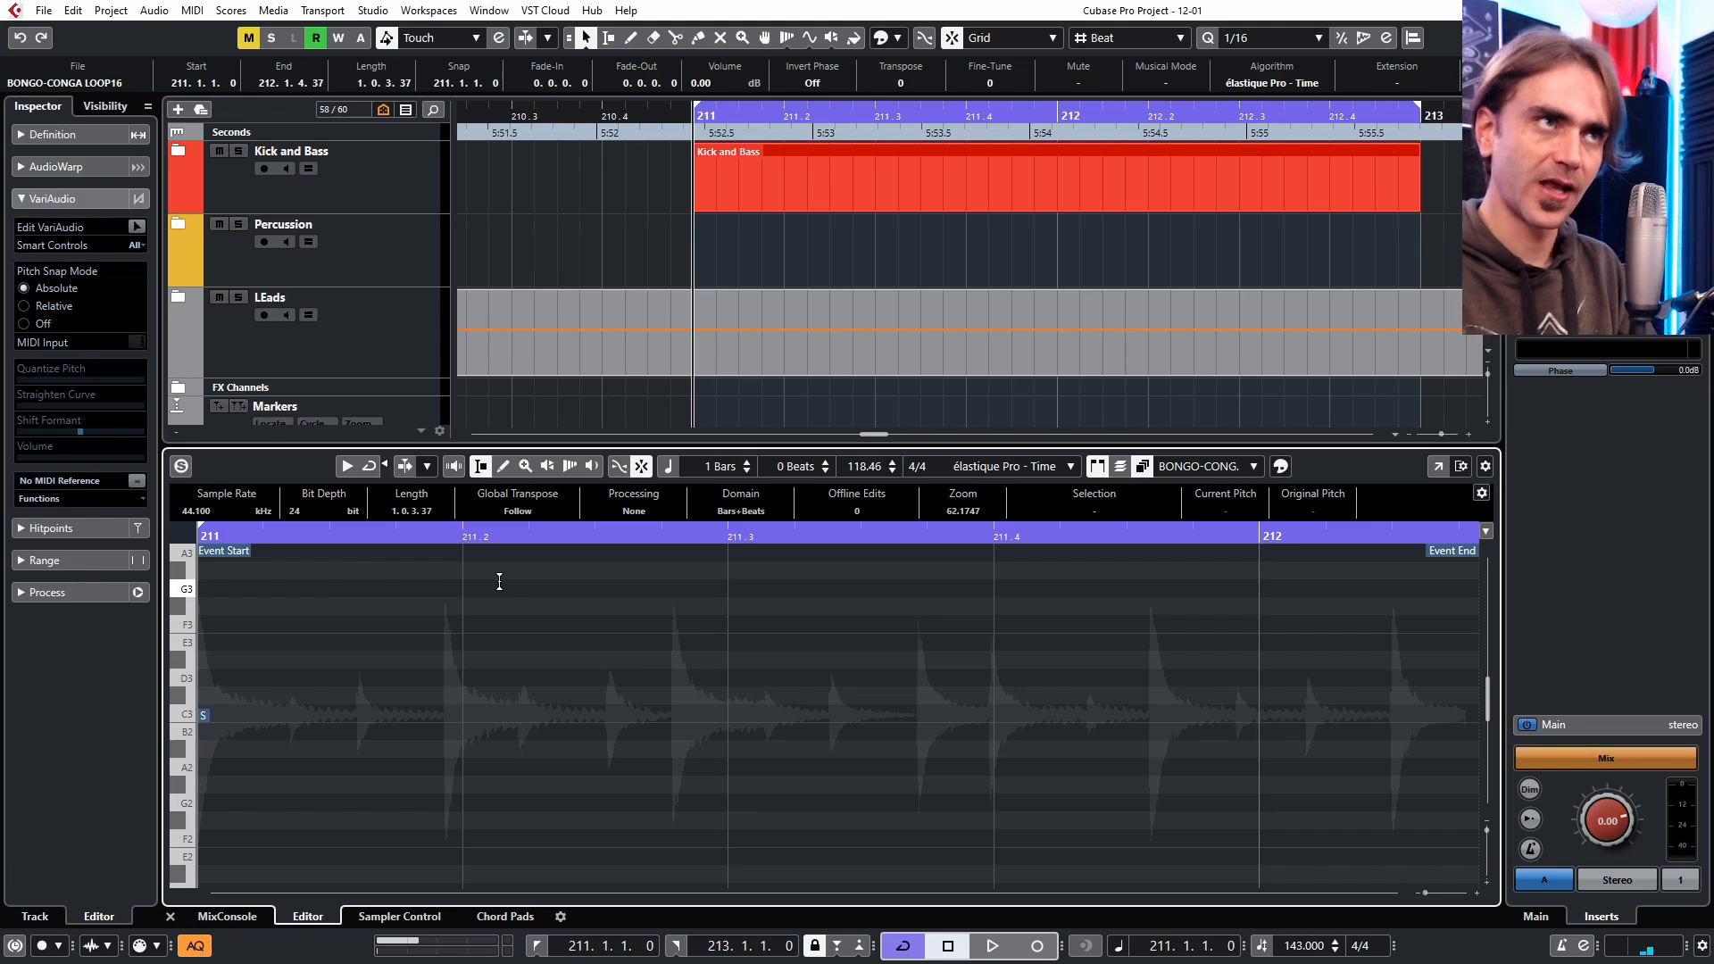
scroll(807, 254, "down", 4)
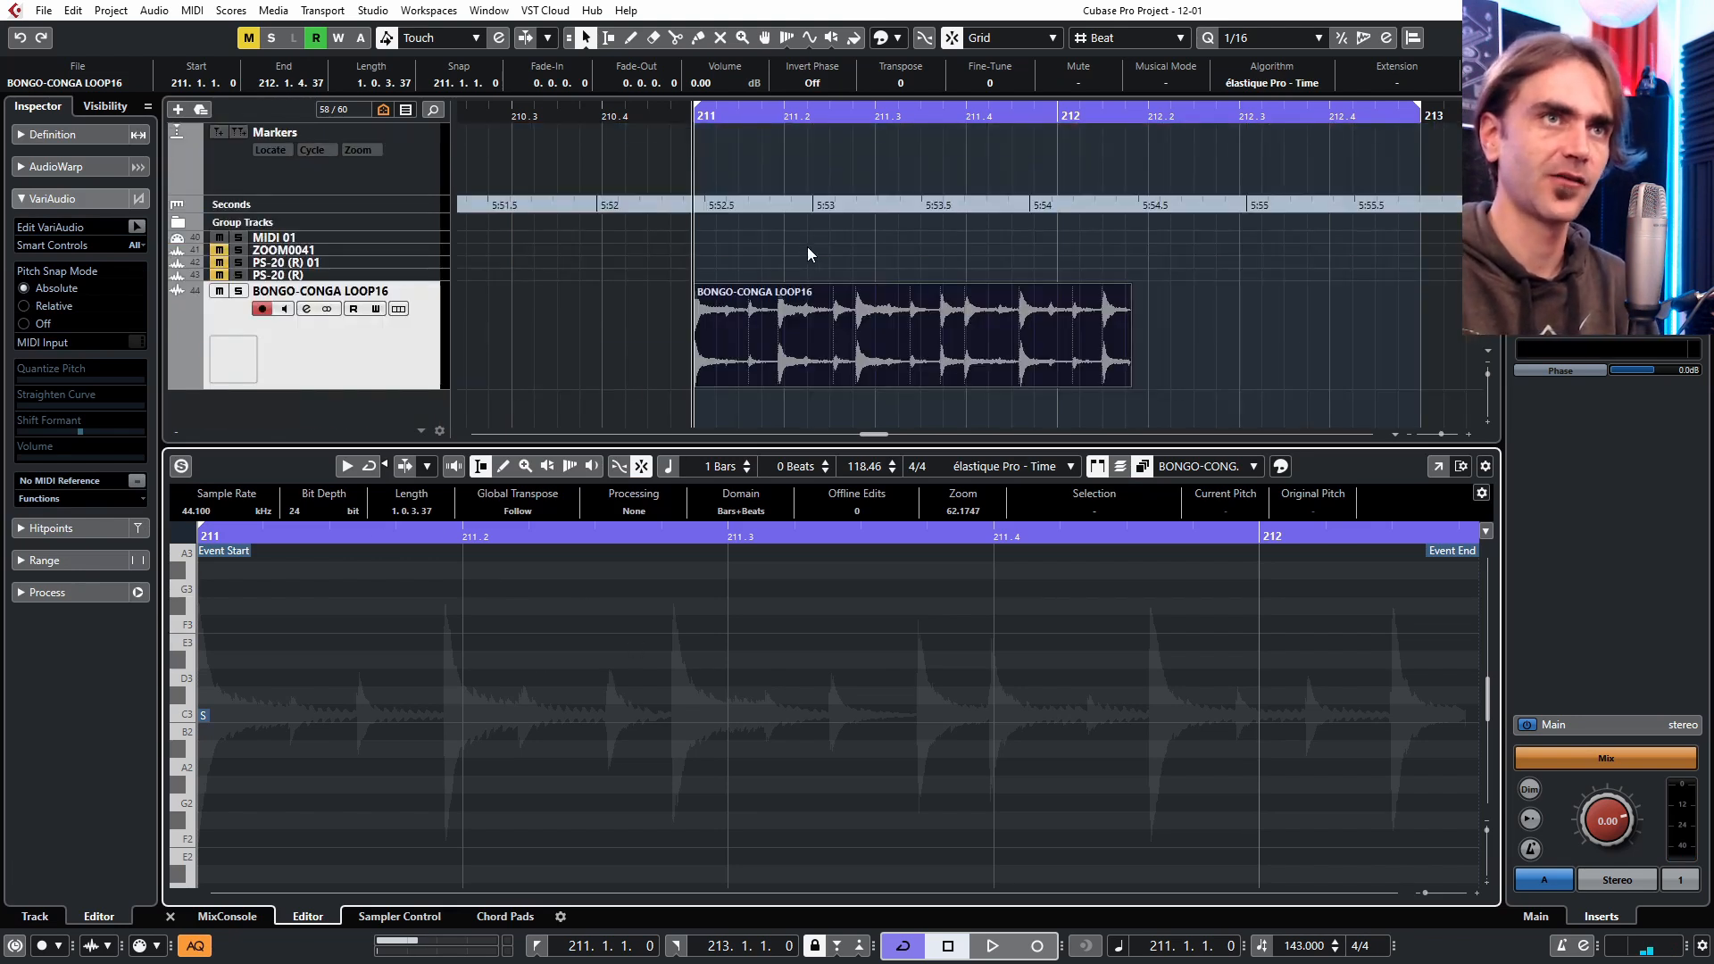
Examine the sample editor's Definition, AudioWarp, VariAudio and Hitpoints sections for the bongo loop.
left_click(73, 136)
left_click(67, 265)
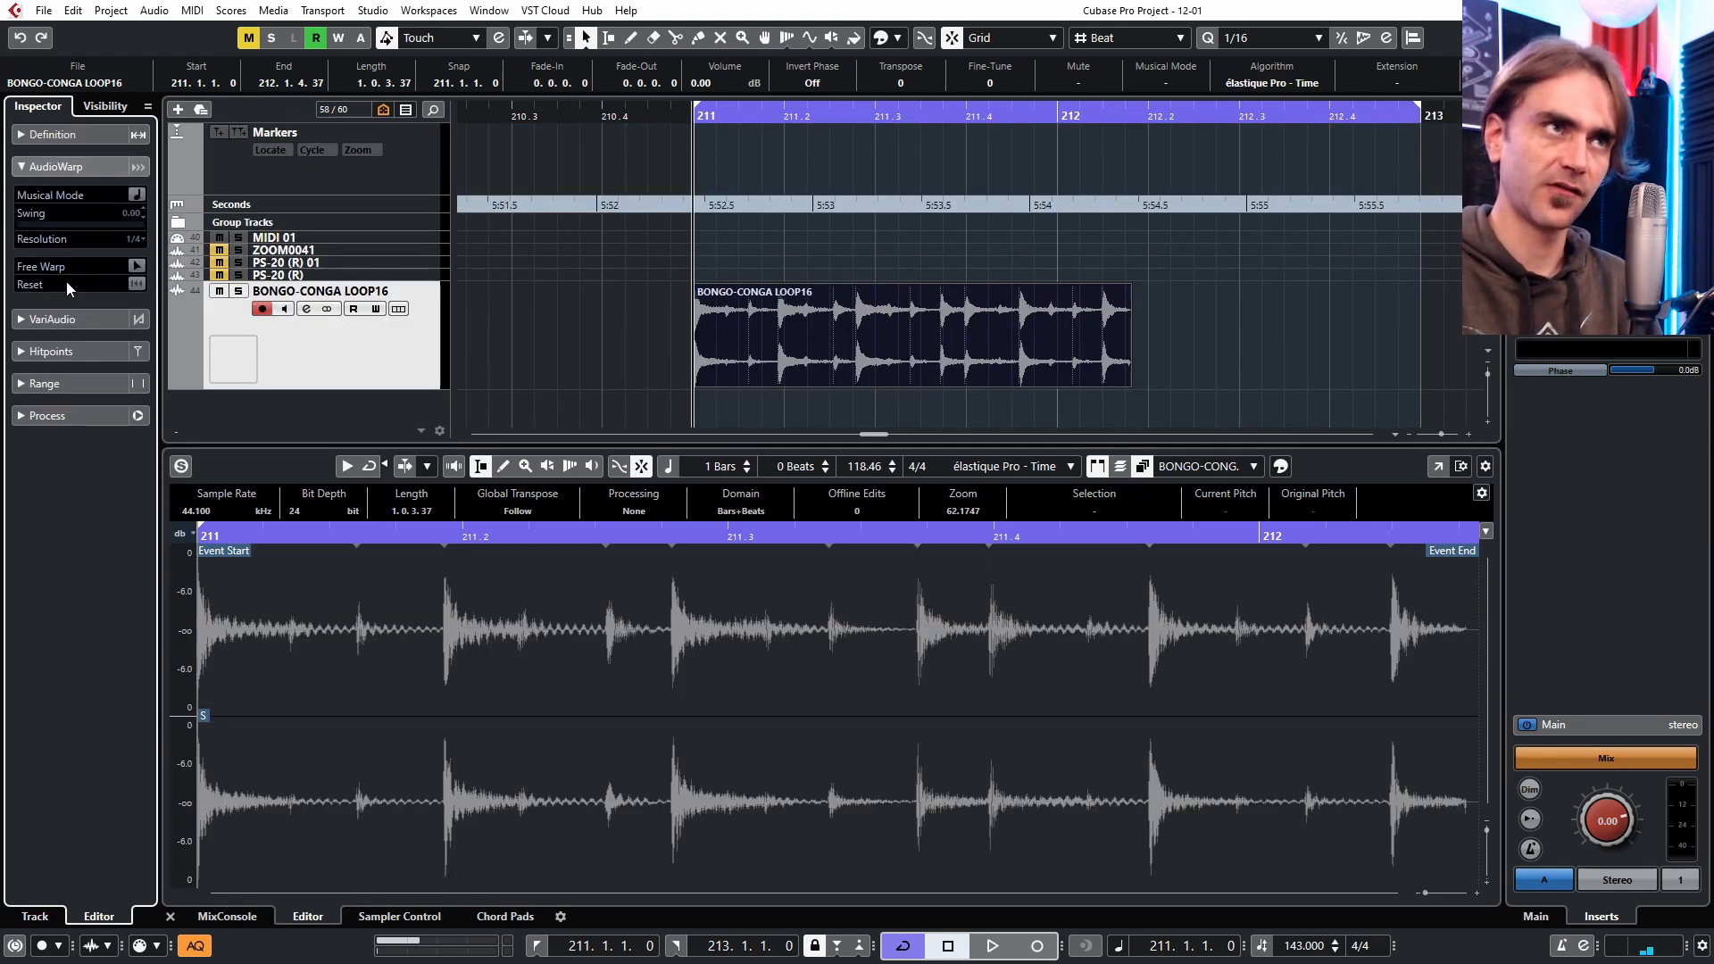
left_click(68, 316)
left_click(83, 137)
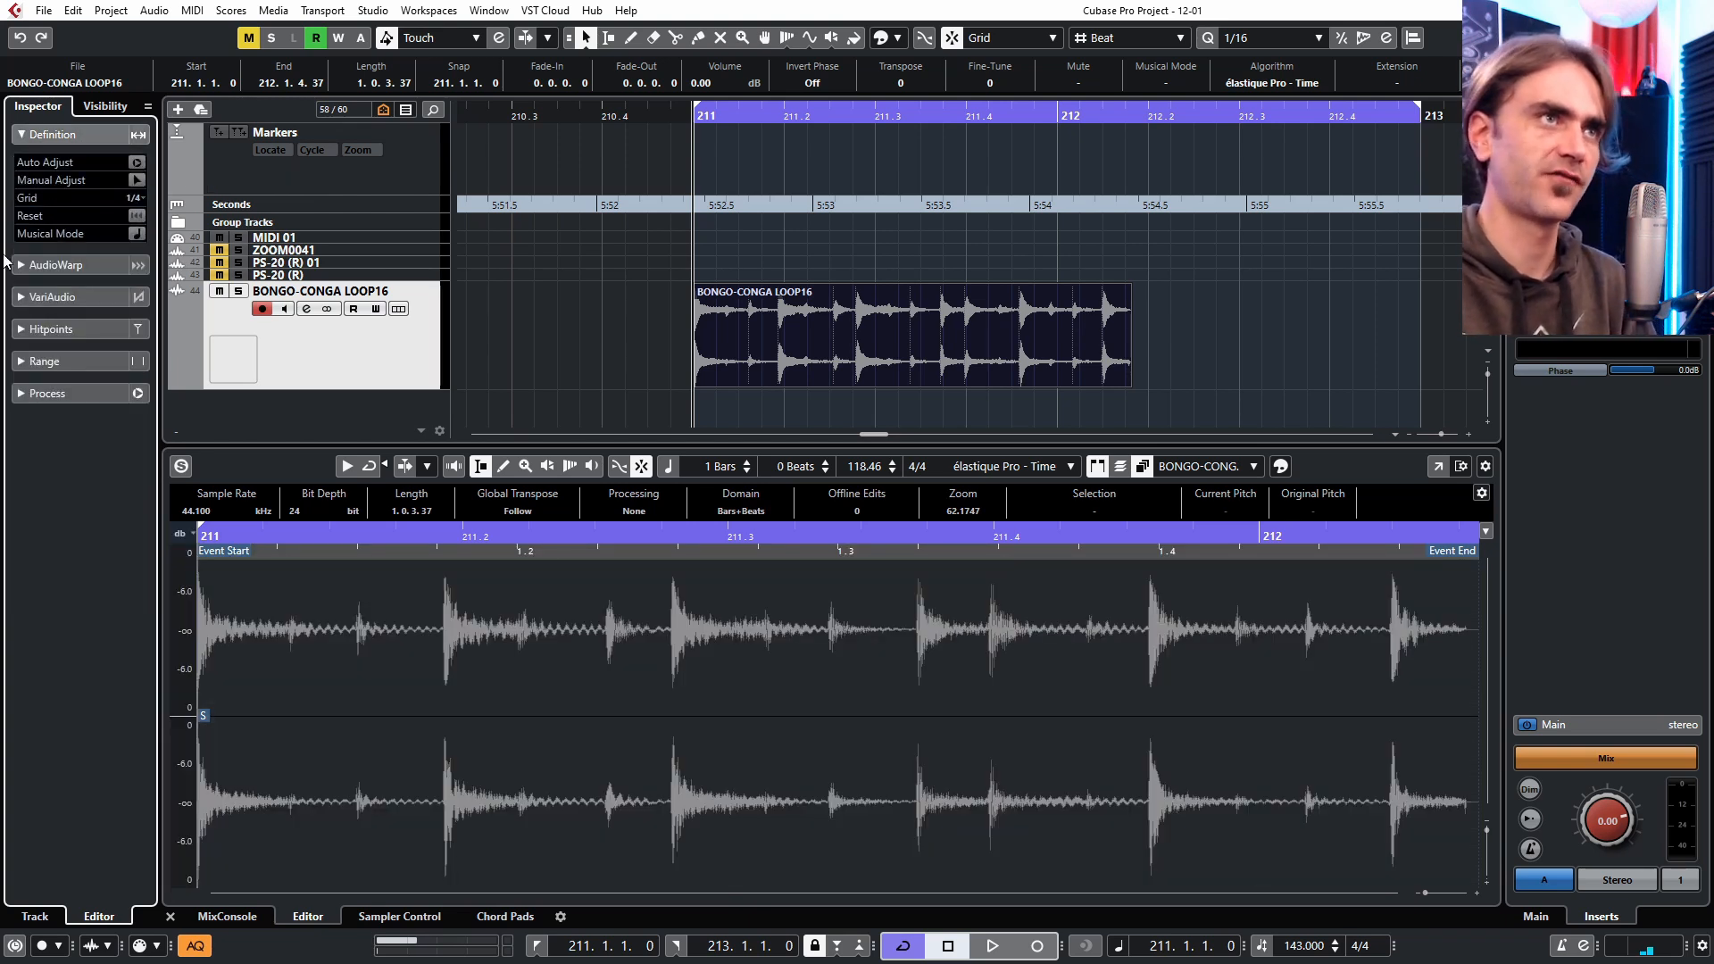
left_click(98, 265)
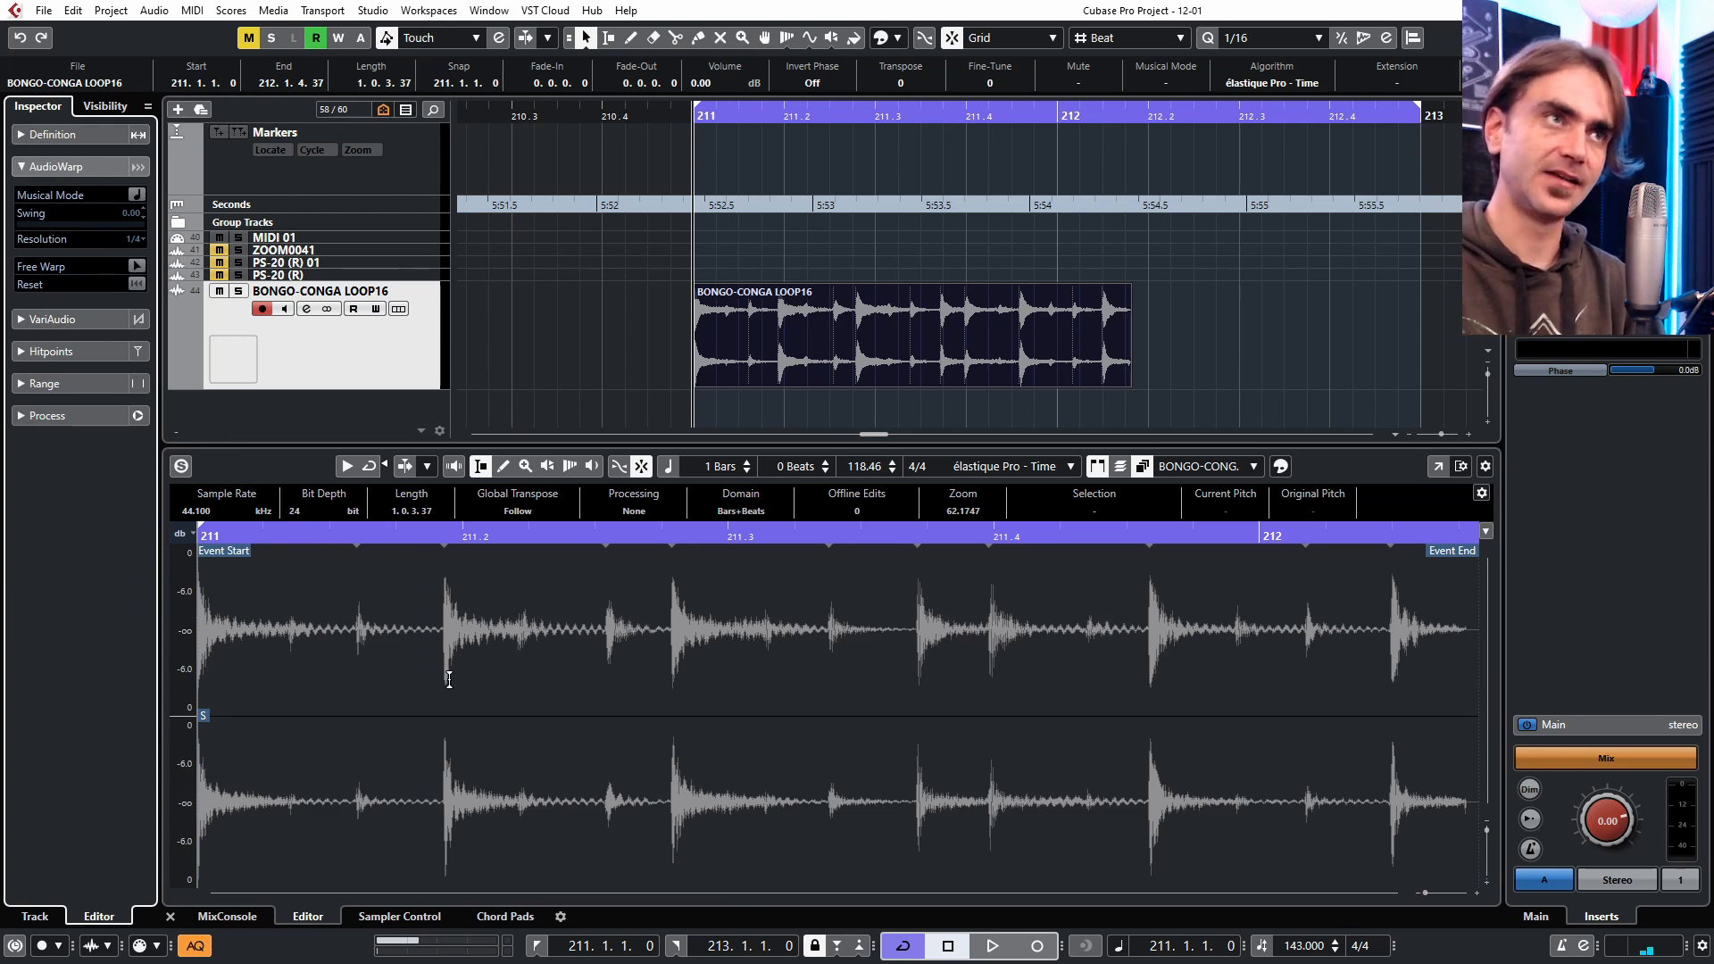
left_click(76, 319)
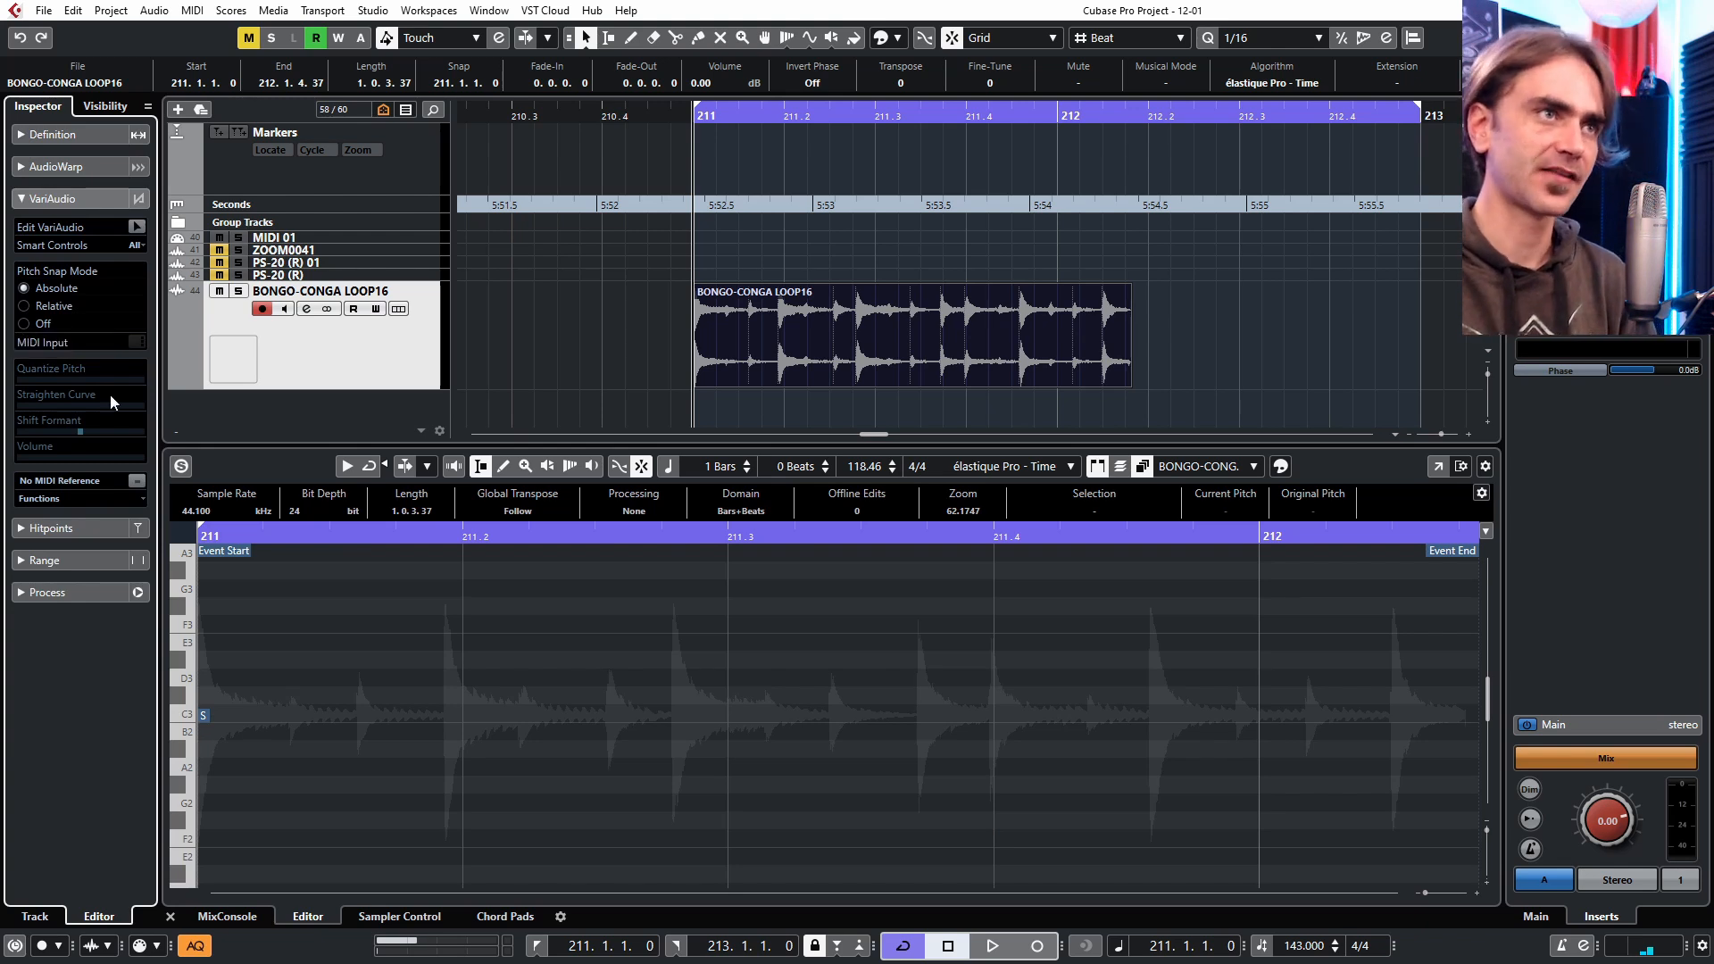
left_click(50, 530)
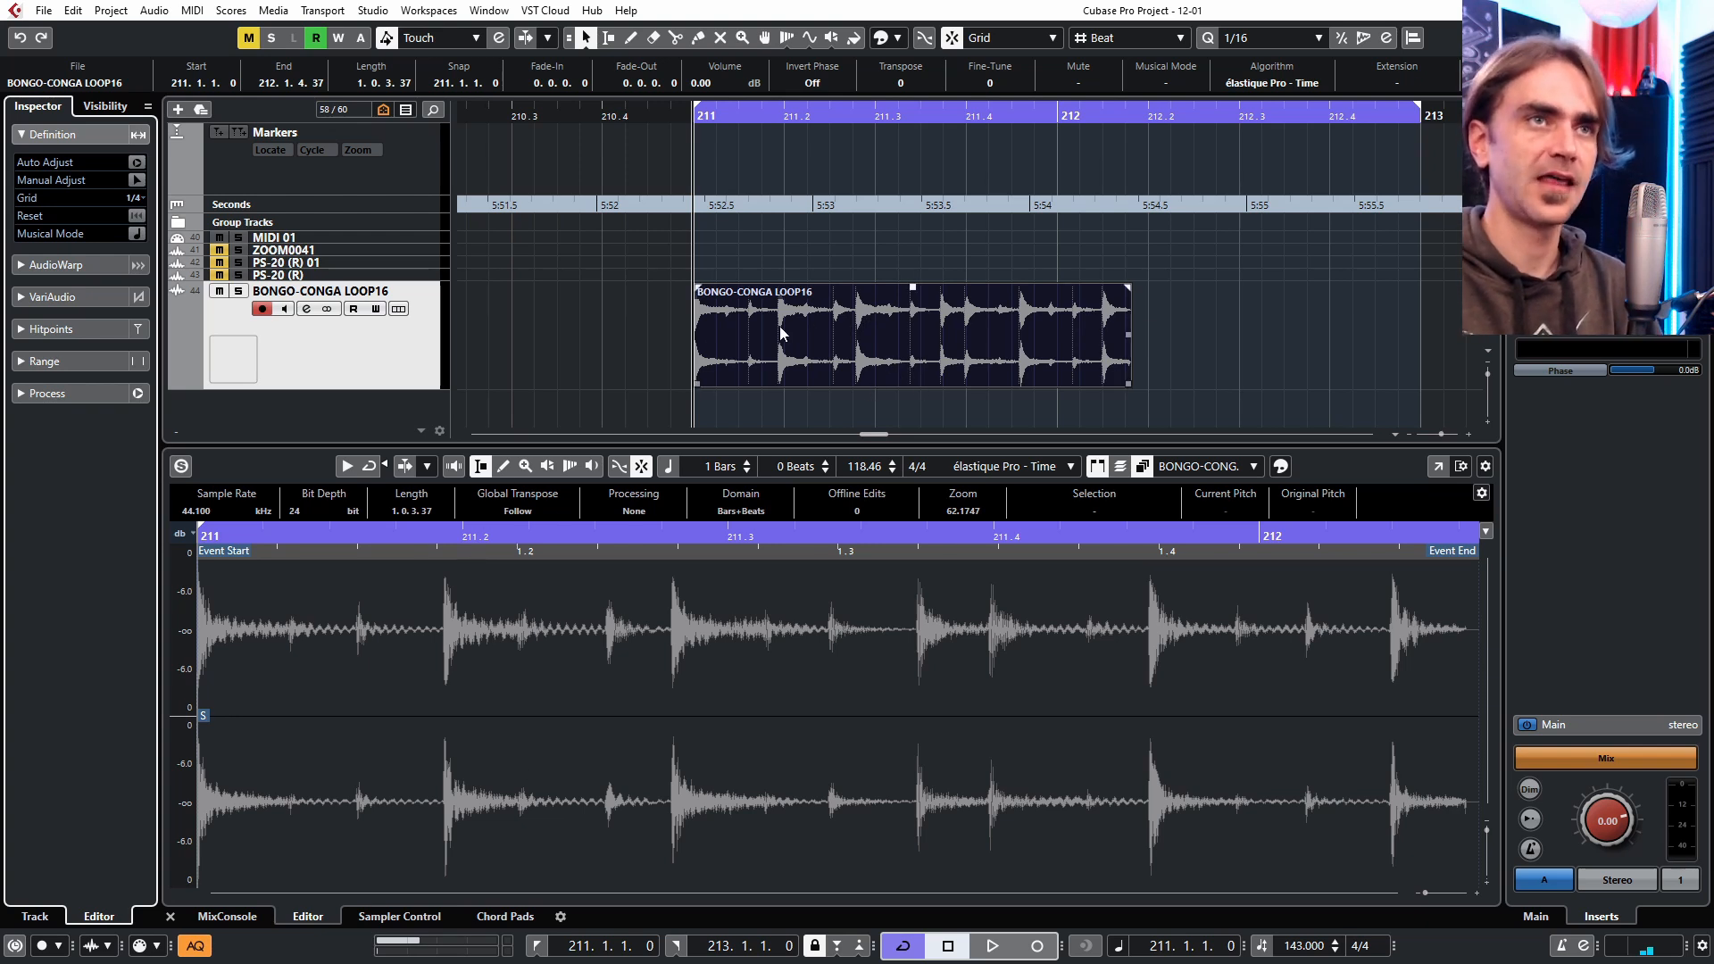
Solo the bongo loop track and set the cycle range to the length of its event.
left_click(238, 291)
left_click(1240, 347)
left_click(937, 372)
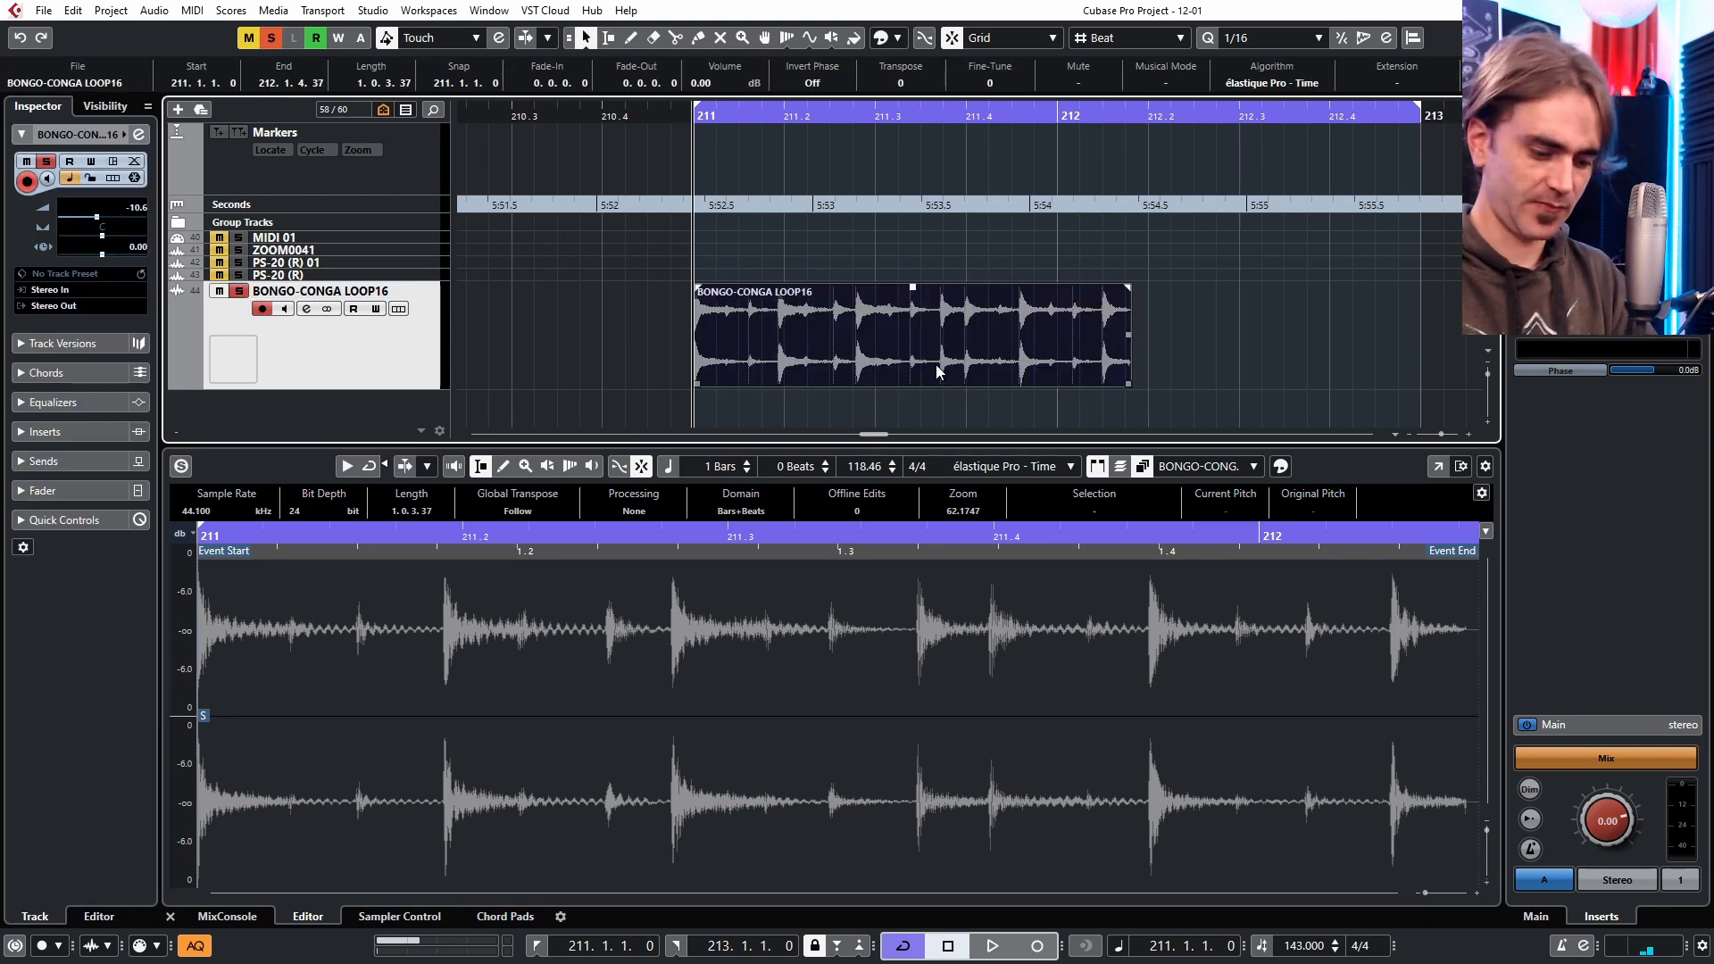
left_click(1254, 378)
left_click(1020, 373)
key("p")
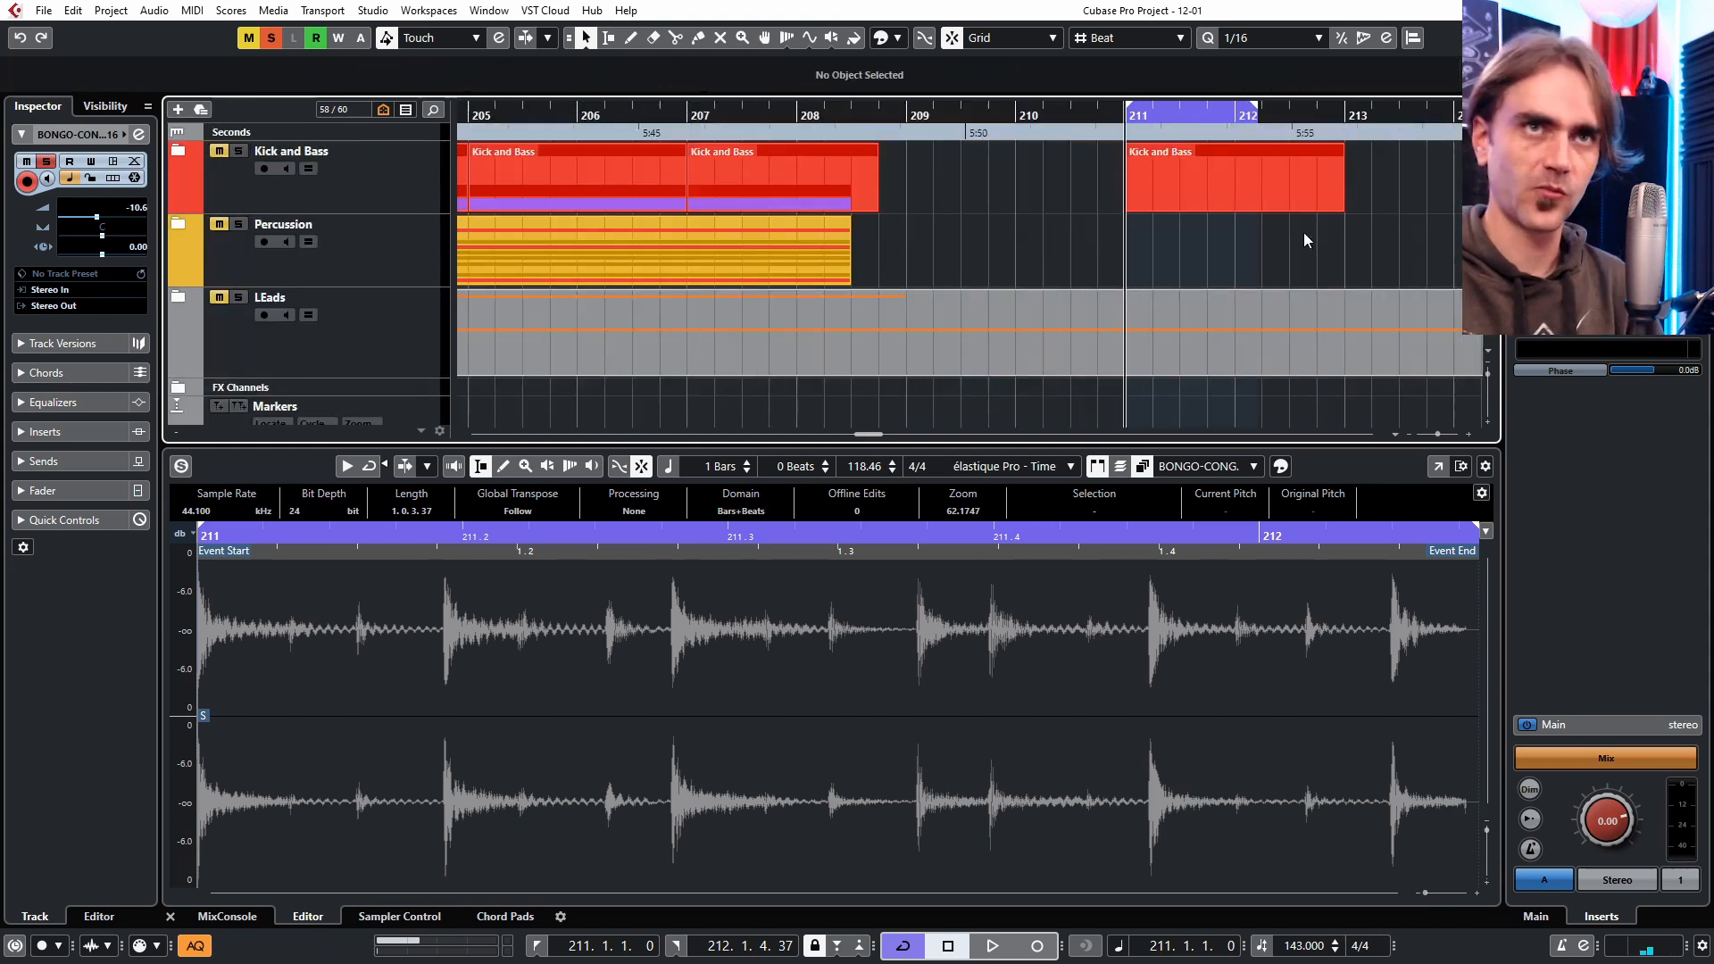
Extend the end of the cycle range to bar 213.
left_click(1343, 117, "alt")
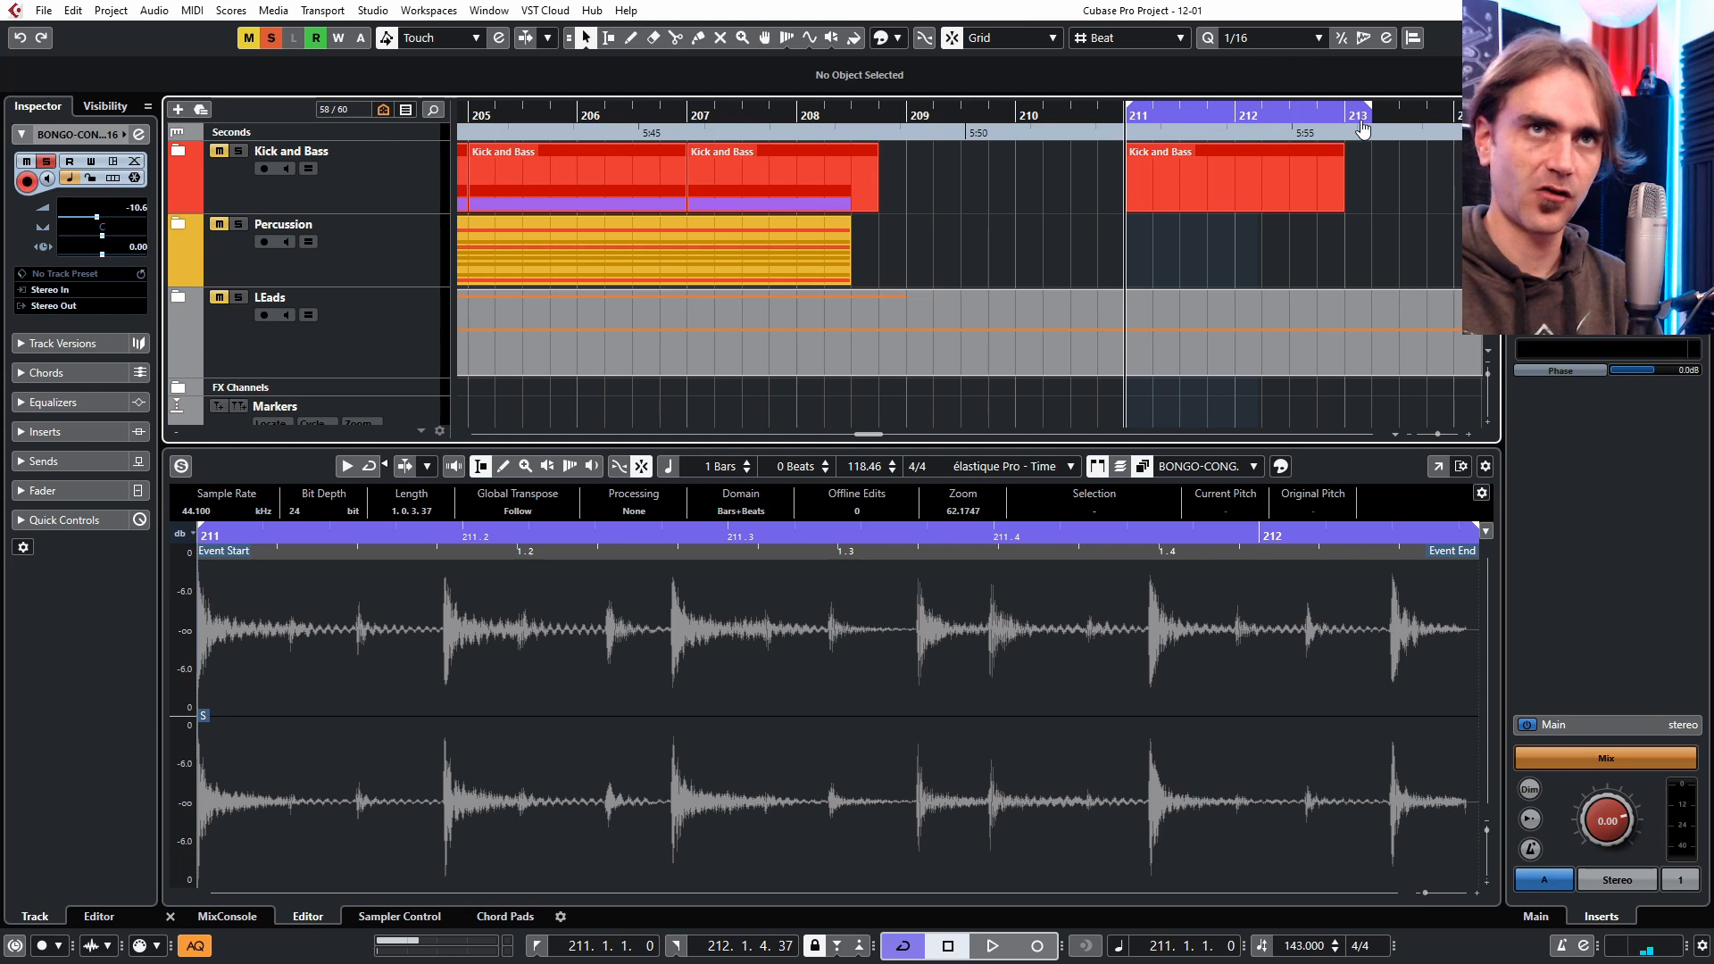
scroll(1286, 210, "right", 4)
scroll(1053, 245, "down", 5)
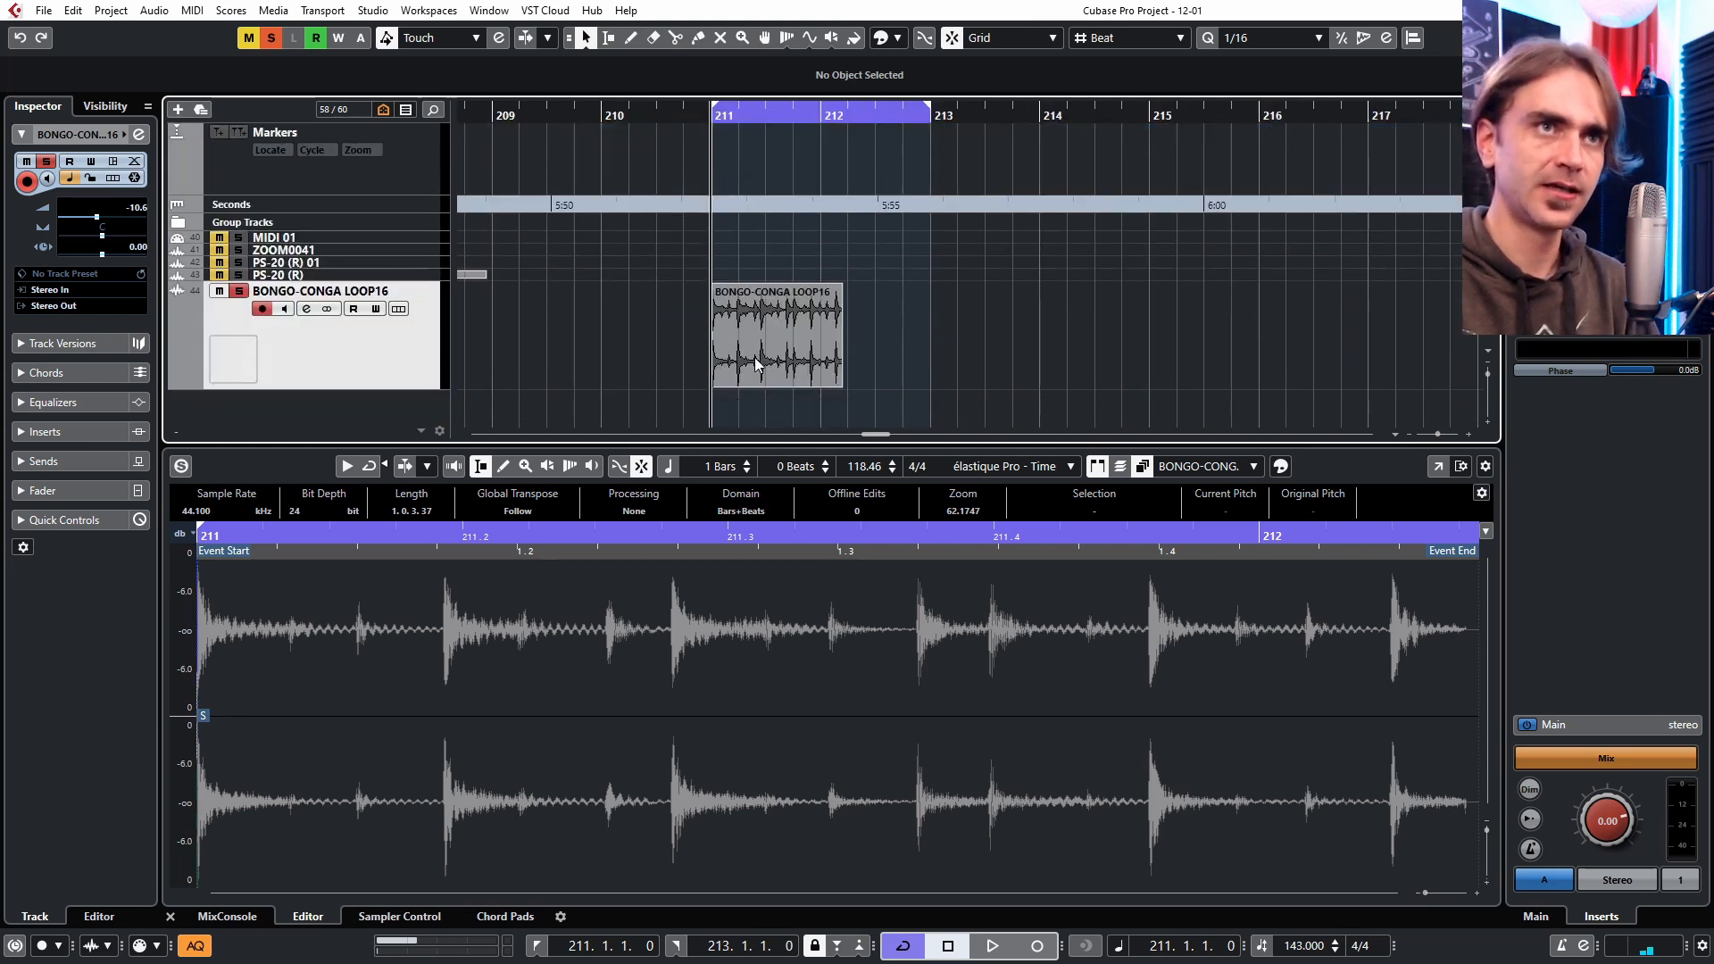
Turn on Musical Mode in the AudioWarp settings for the BONGO-CONGA LOOP16 event.
left_click(791, 333)
double_click(791, 333)
left_click(50, 269)
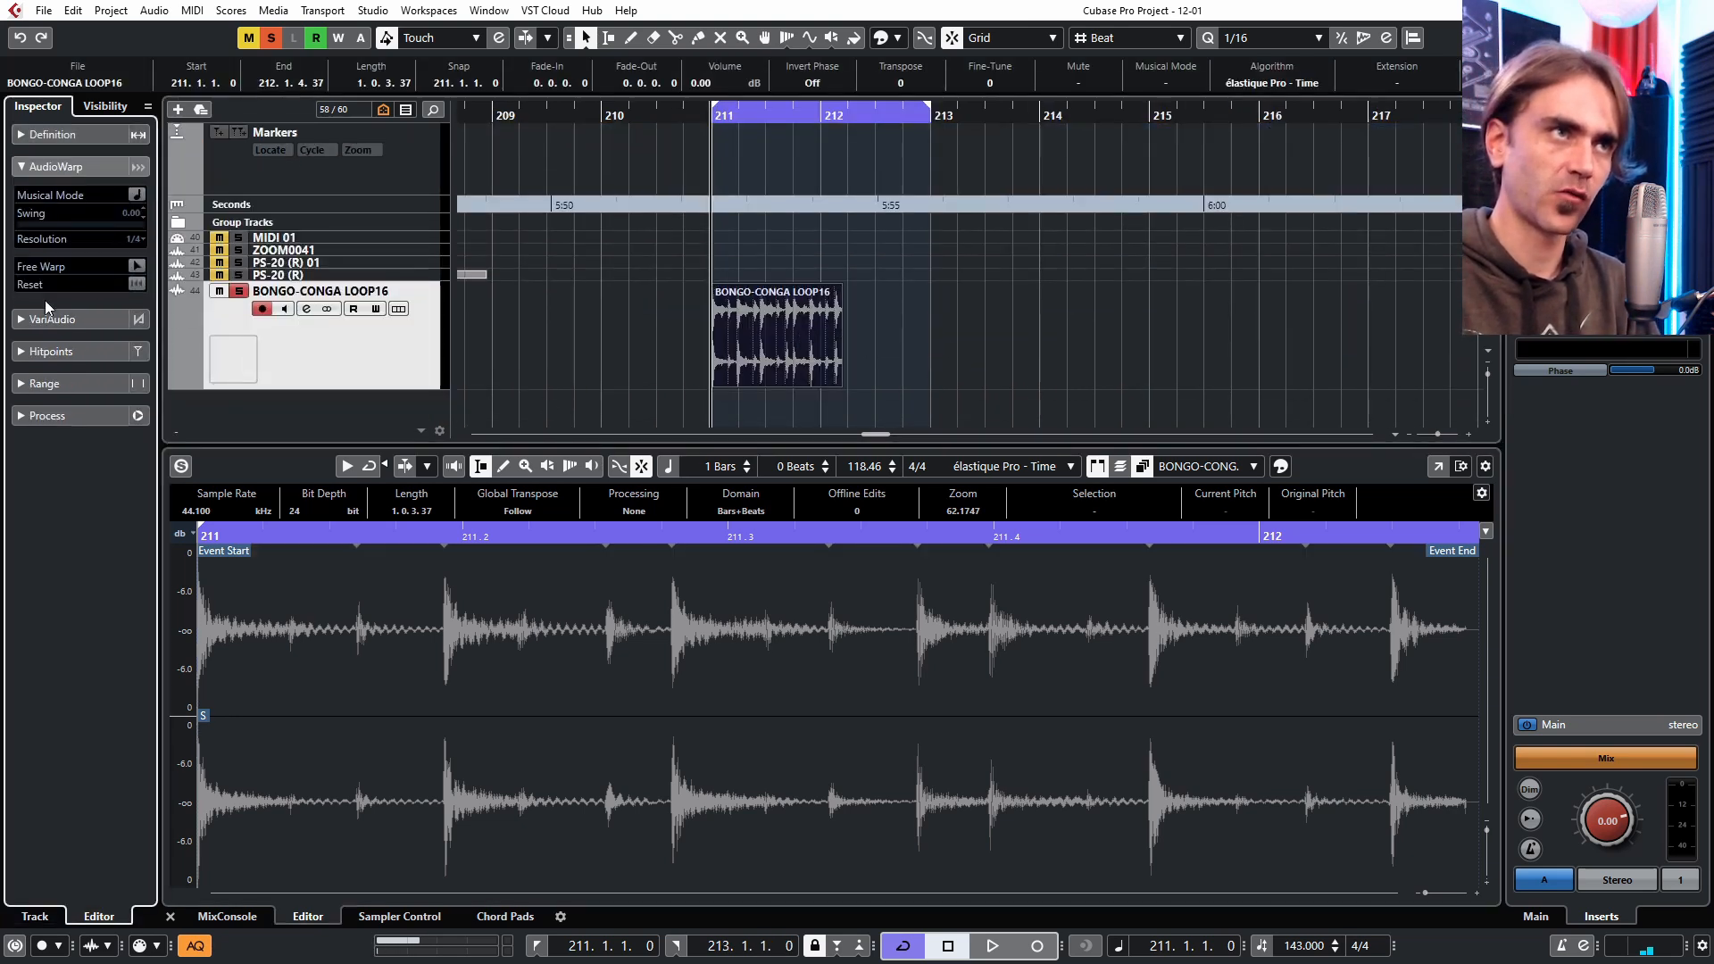
left_click(137, 194)
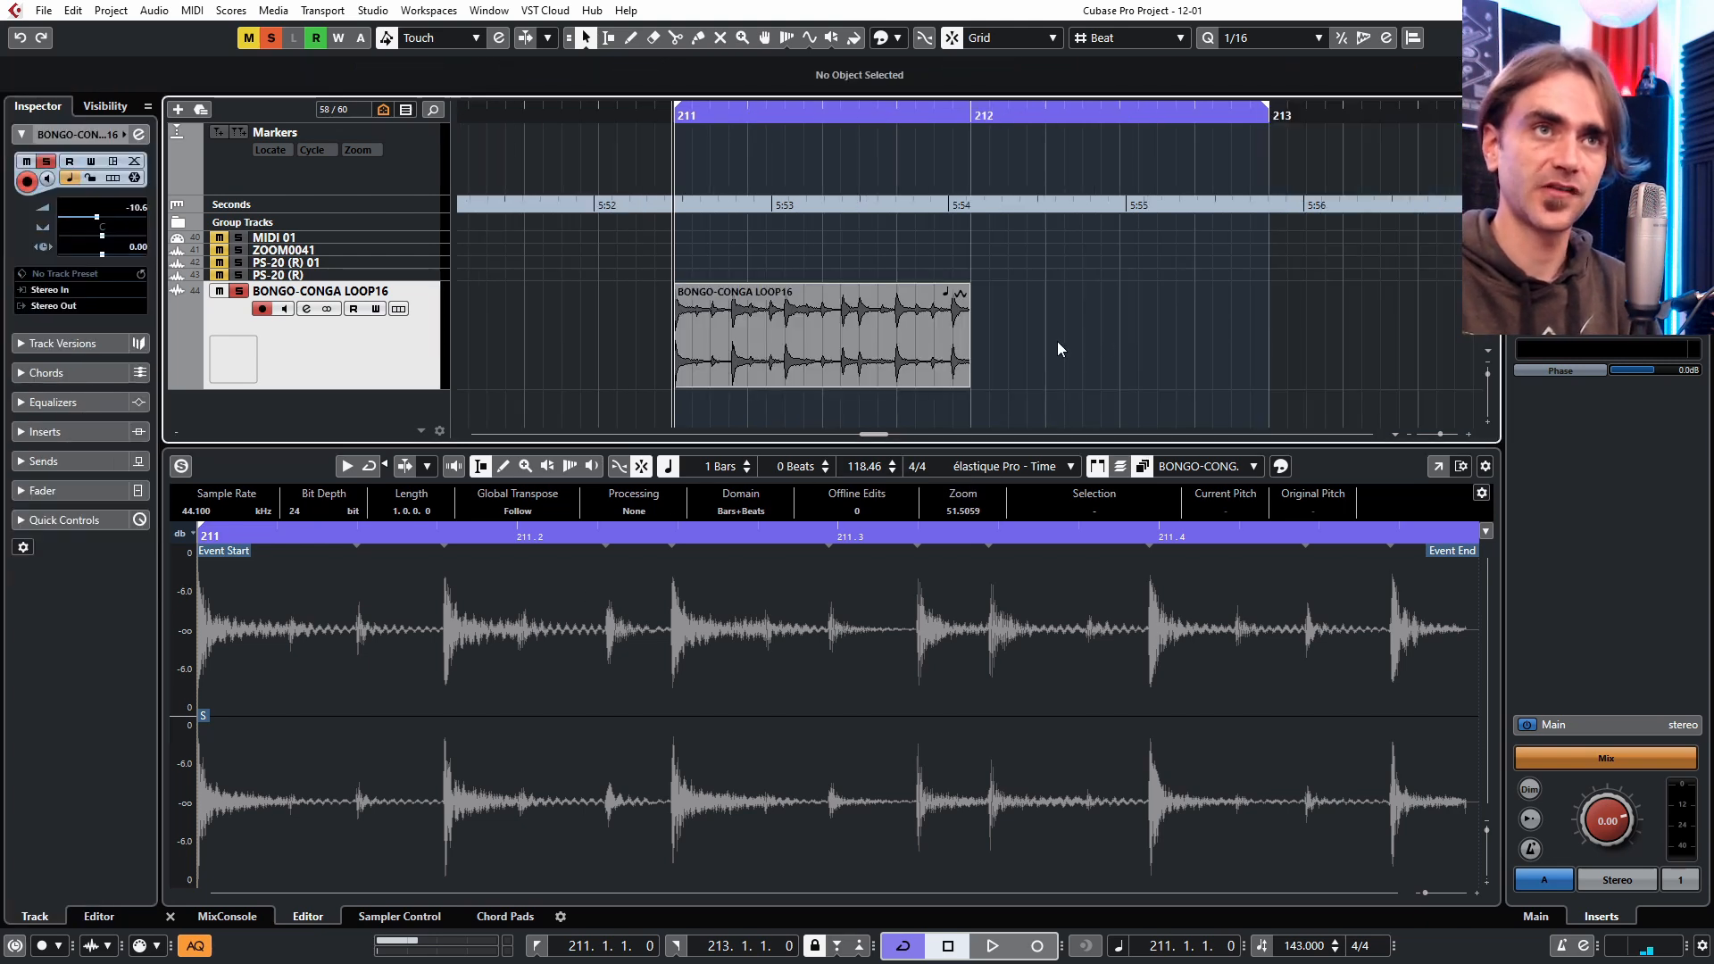
Set the end of the cycle range to bar 212, matching the end of the bongo loop.
left_click(937, 336)
left_click(974, 117, "alt")
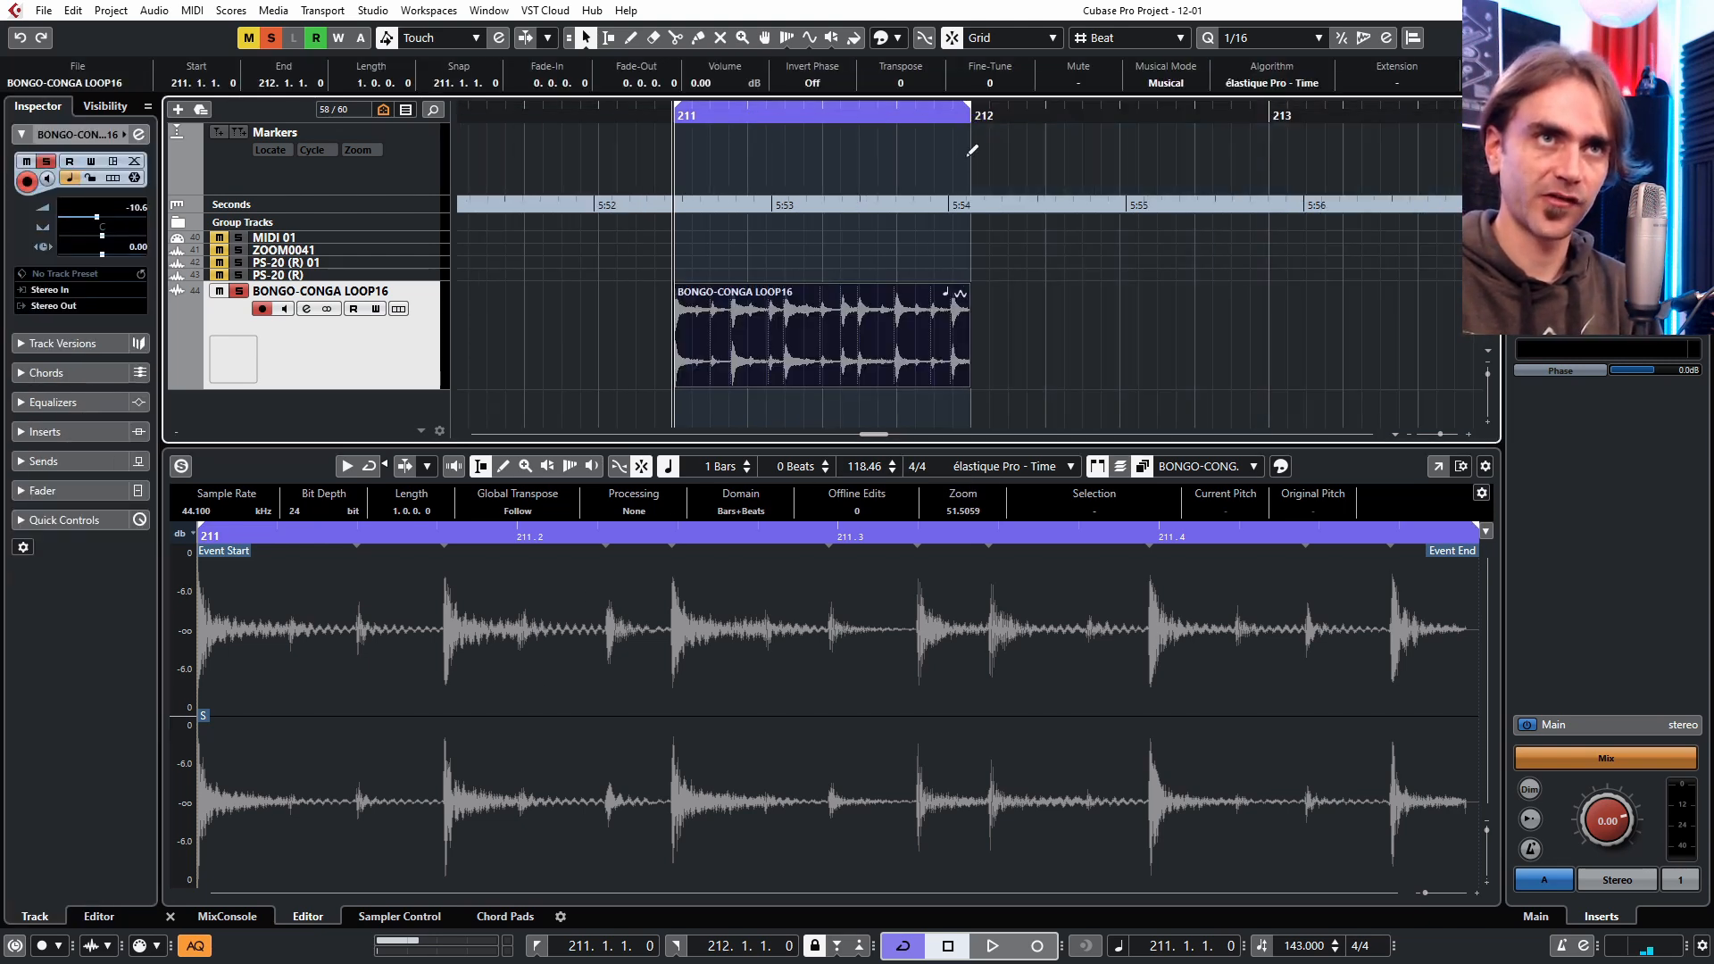
left_click(968, 205)
left_click(844, 368)
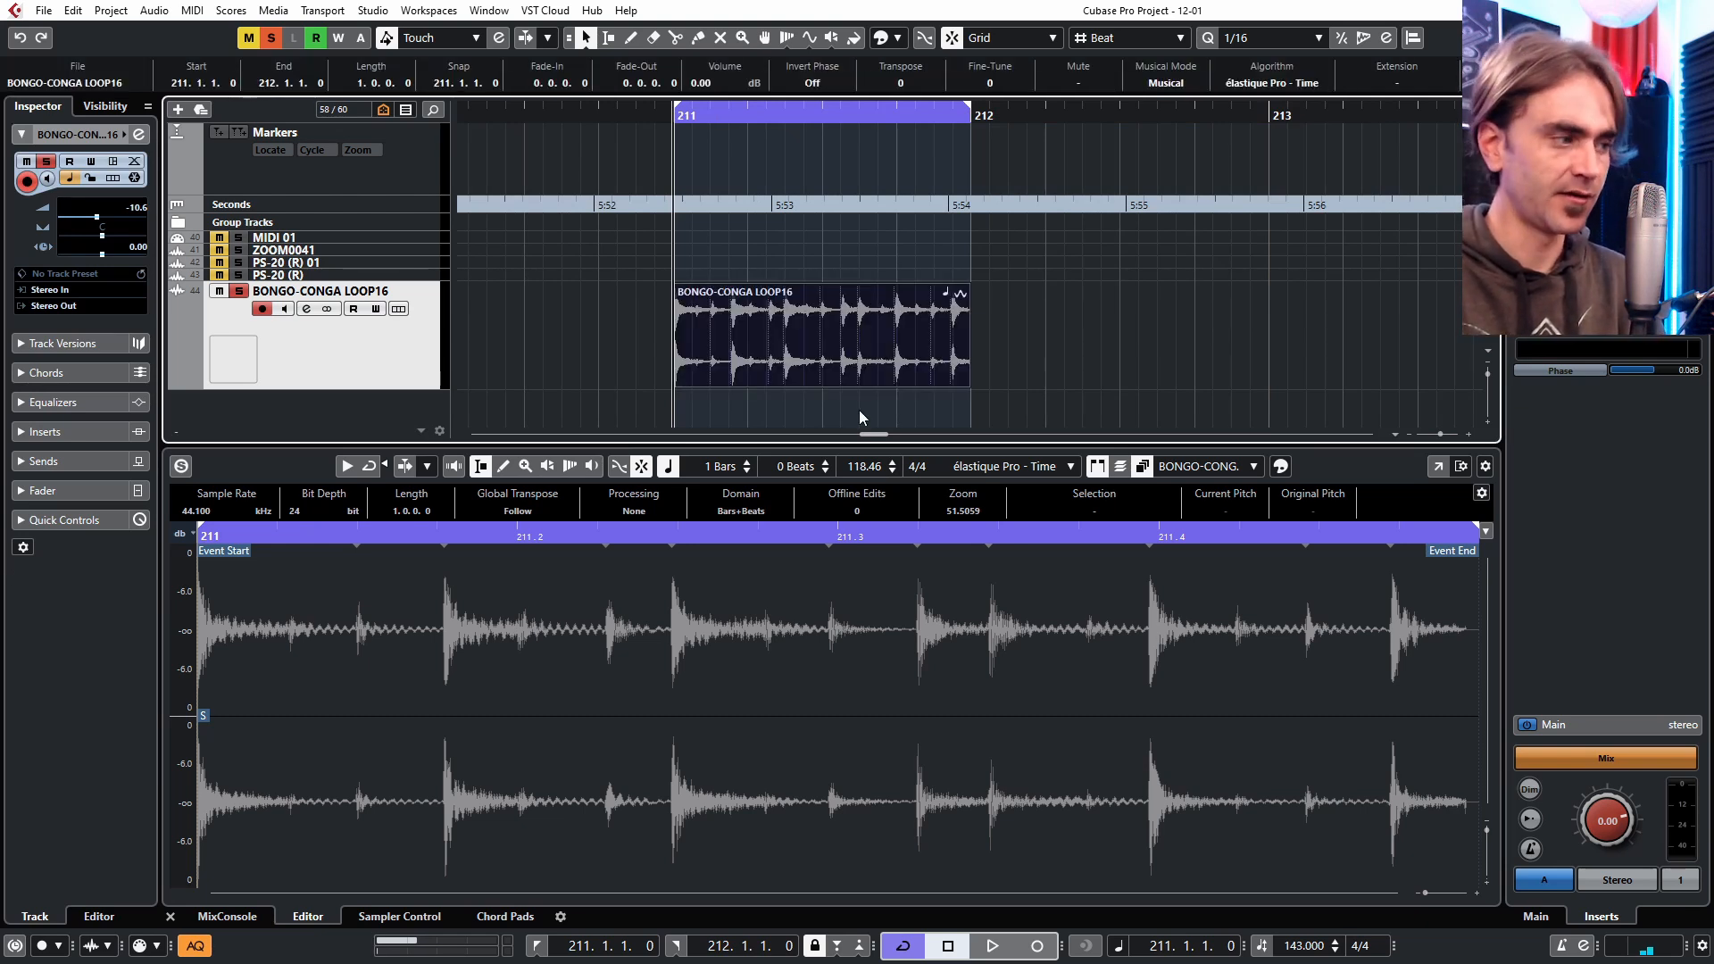
Play the one-bar cycle, unsolo the bongo track to hear it with the kick, and stop playback.
key("space")
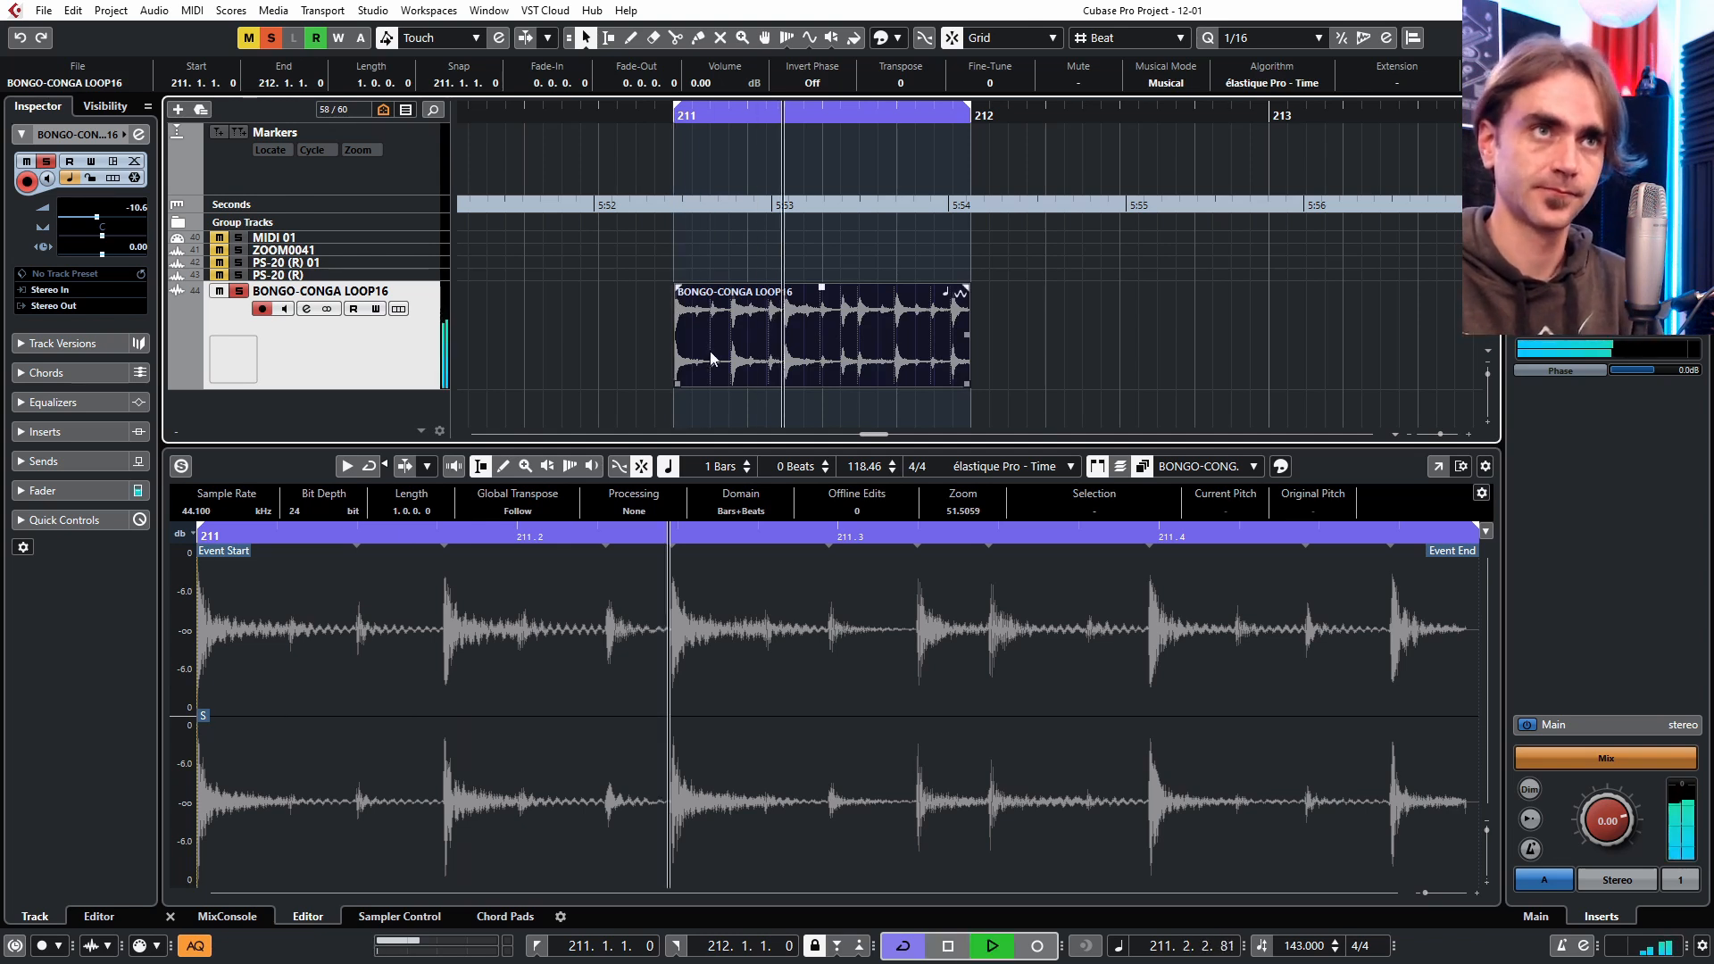
left_click(239, 292)
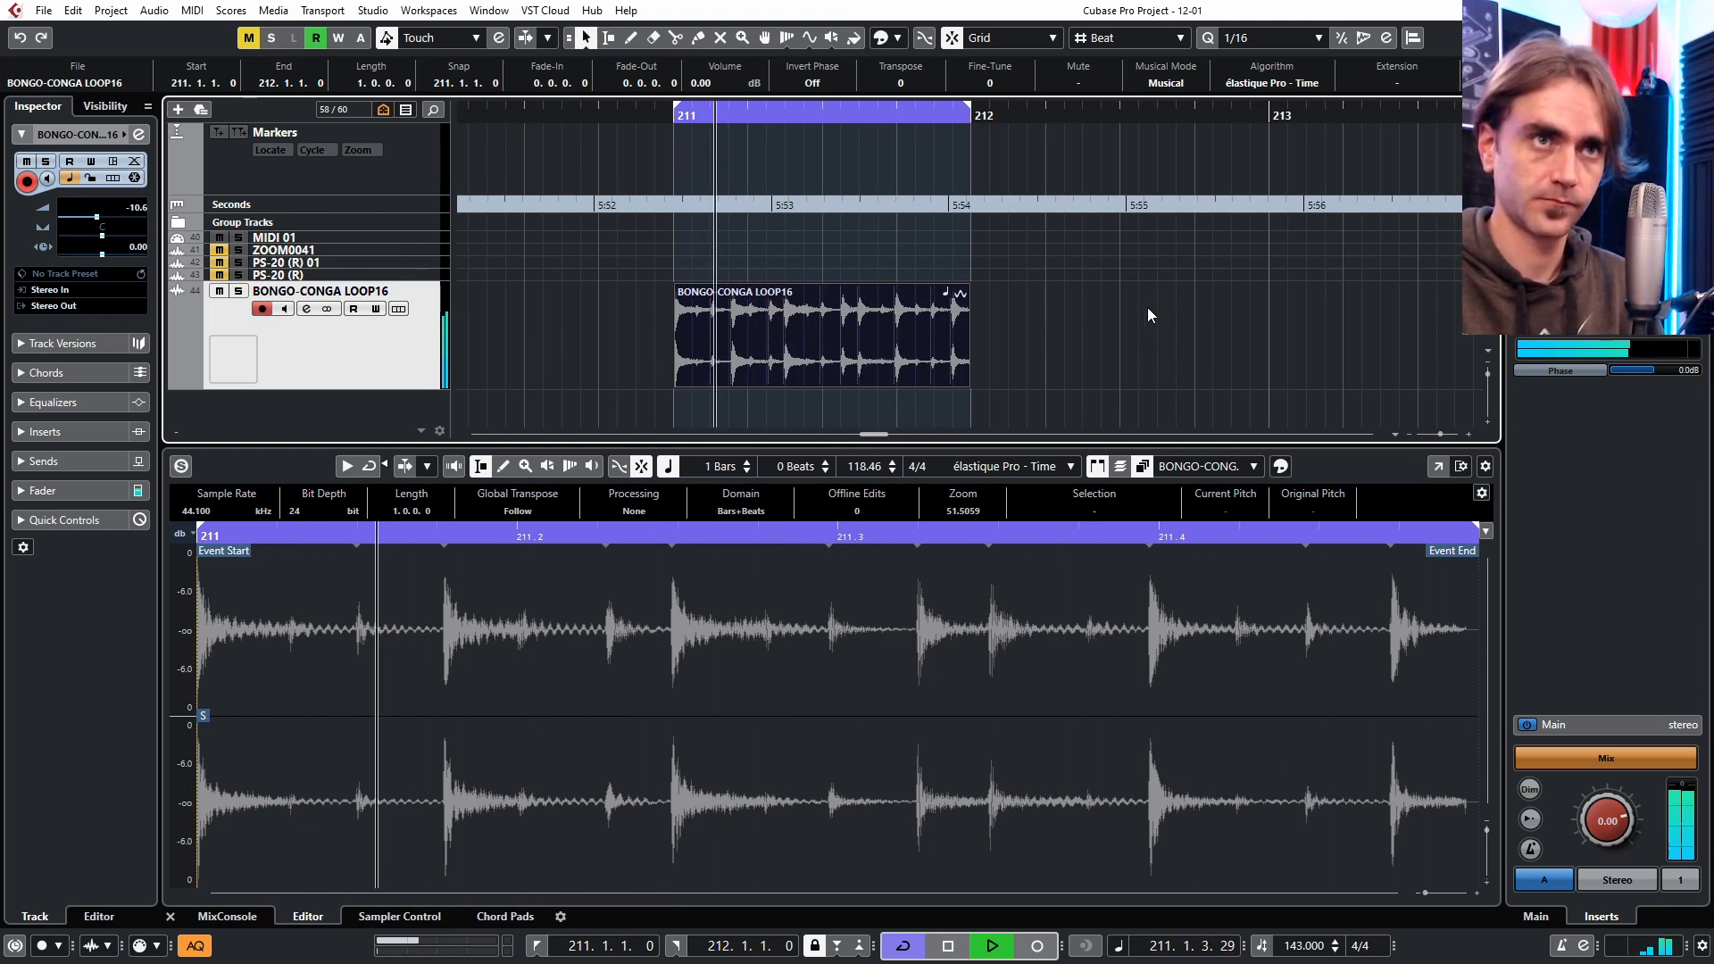
key("space")
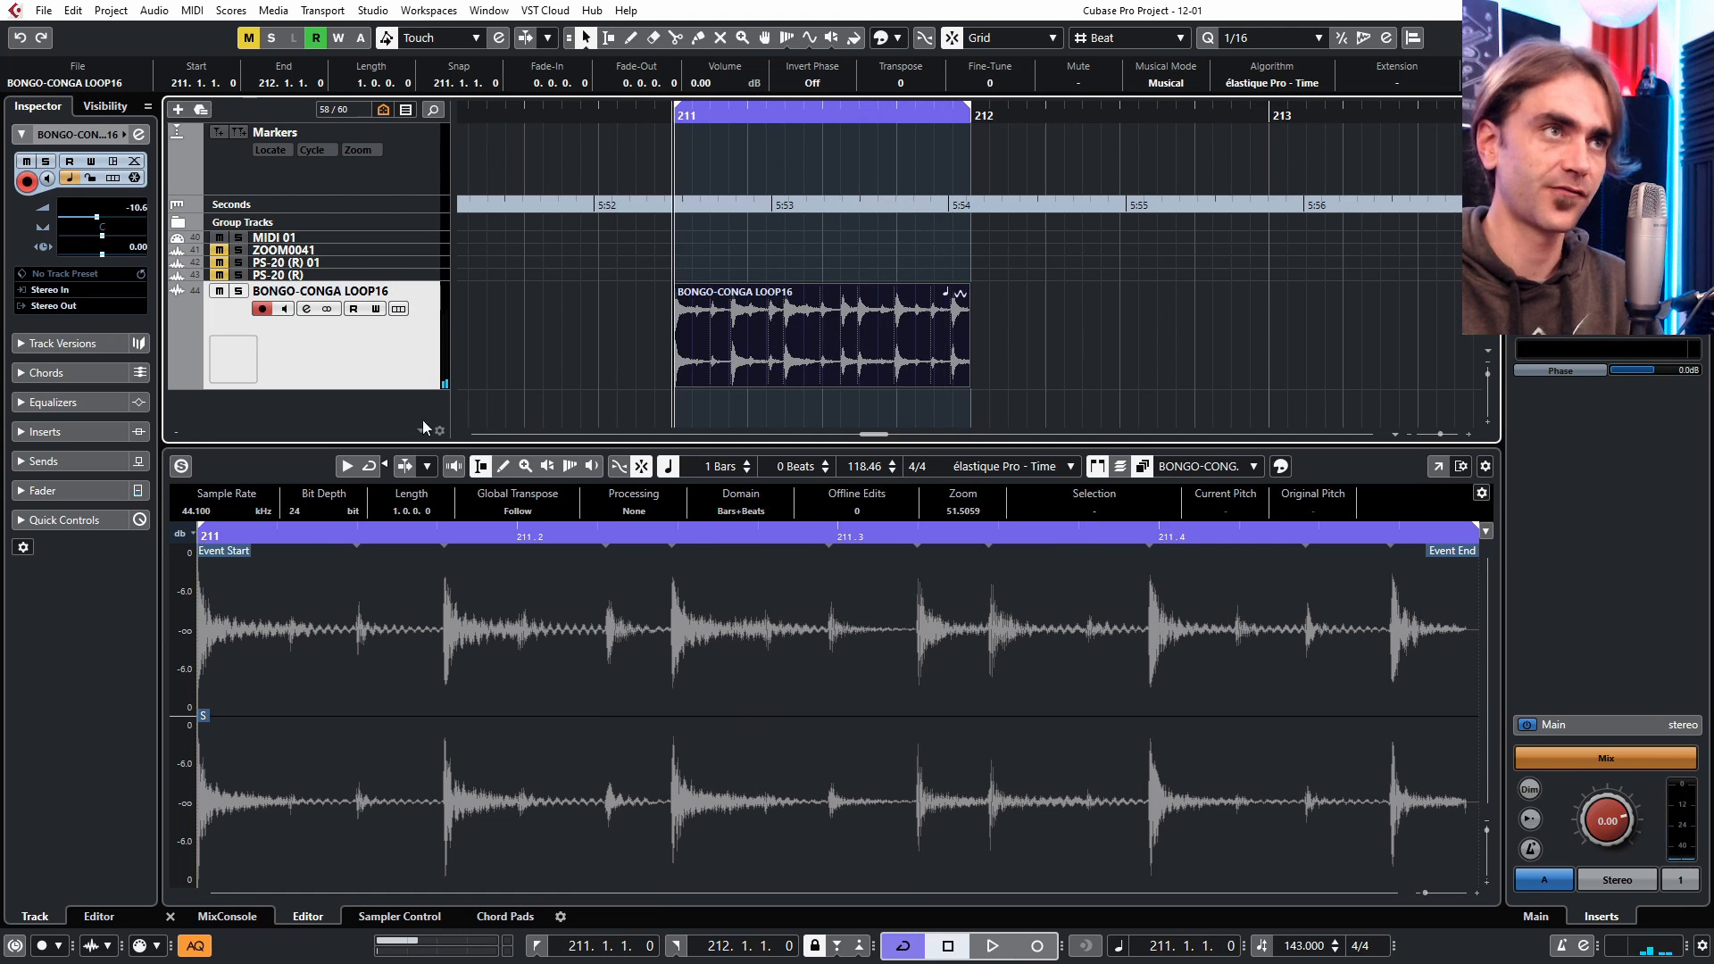
Activate Free Warp for the bongo loop and add warp markers on three strong hits between beats 1 and 4.
left_click(664, 522)
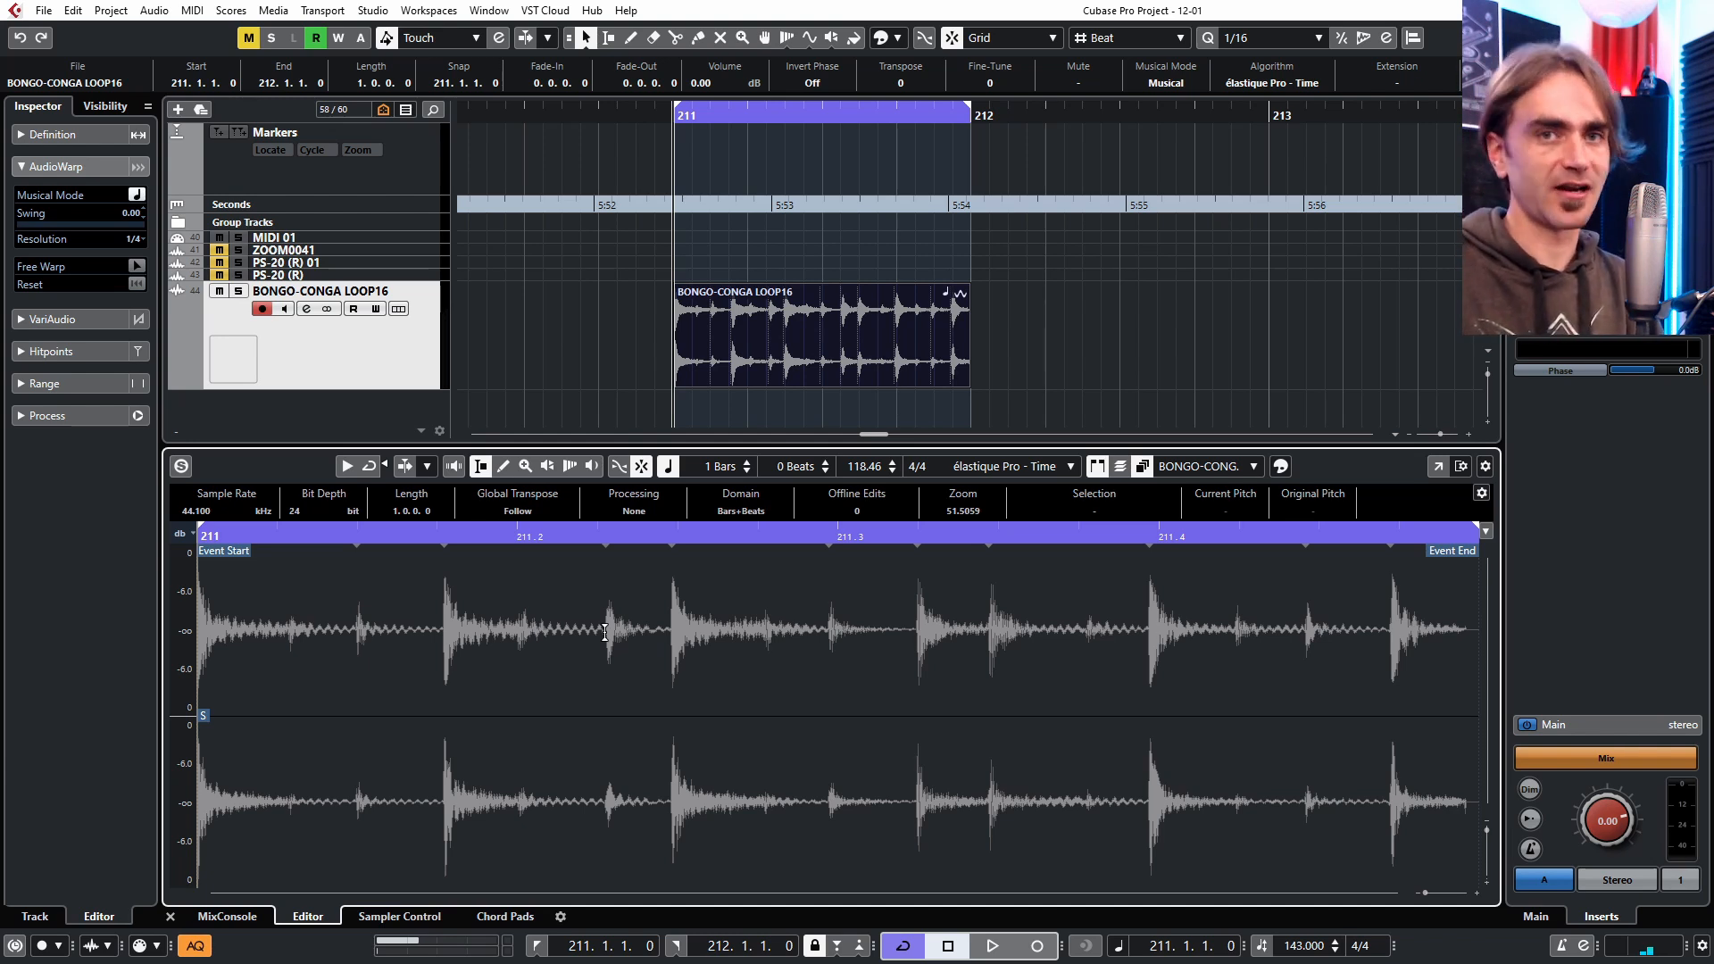
left_click(136, 268)
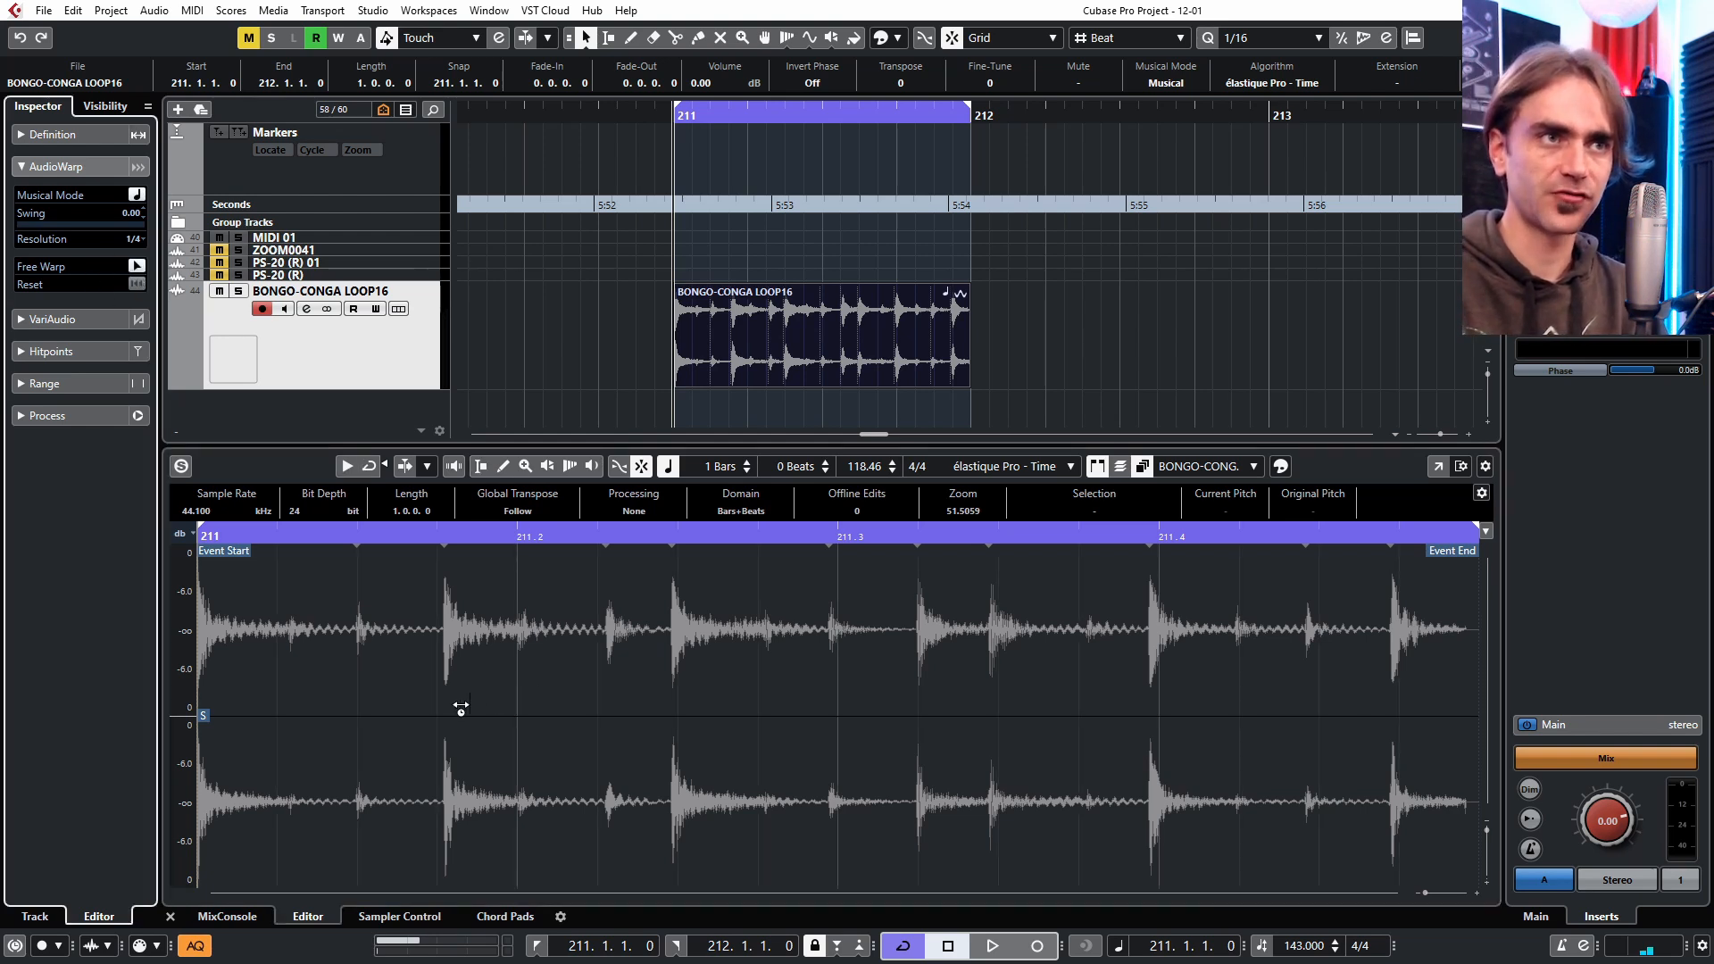
left_click(678, 637)
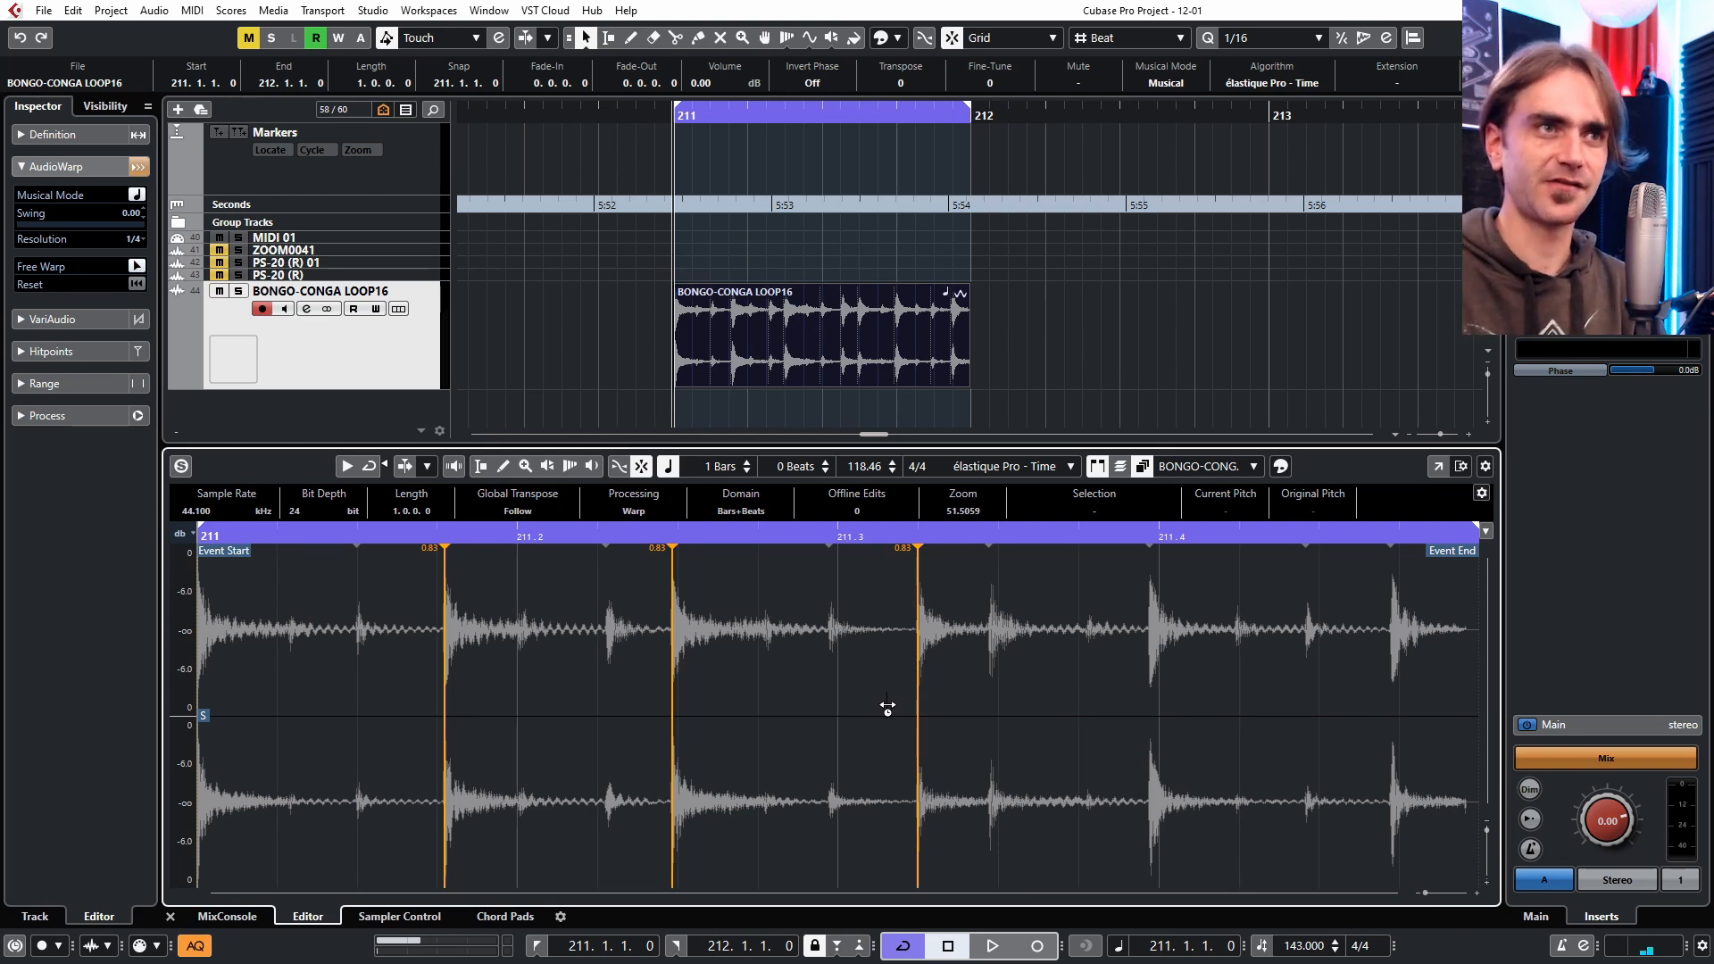
Shift the second warp marker slightly later and the first slightly earlier, and add a marker on the small hit before the first.
left_click_drag(674, 680, 678, 683)
left_click_drag(443, 693, 438, 695)
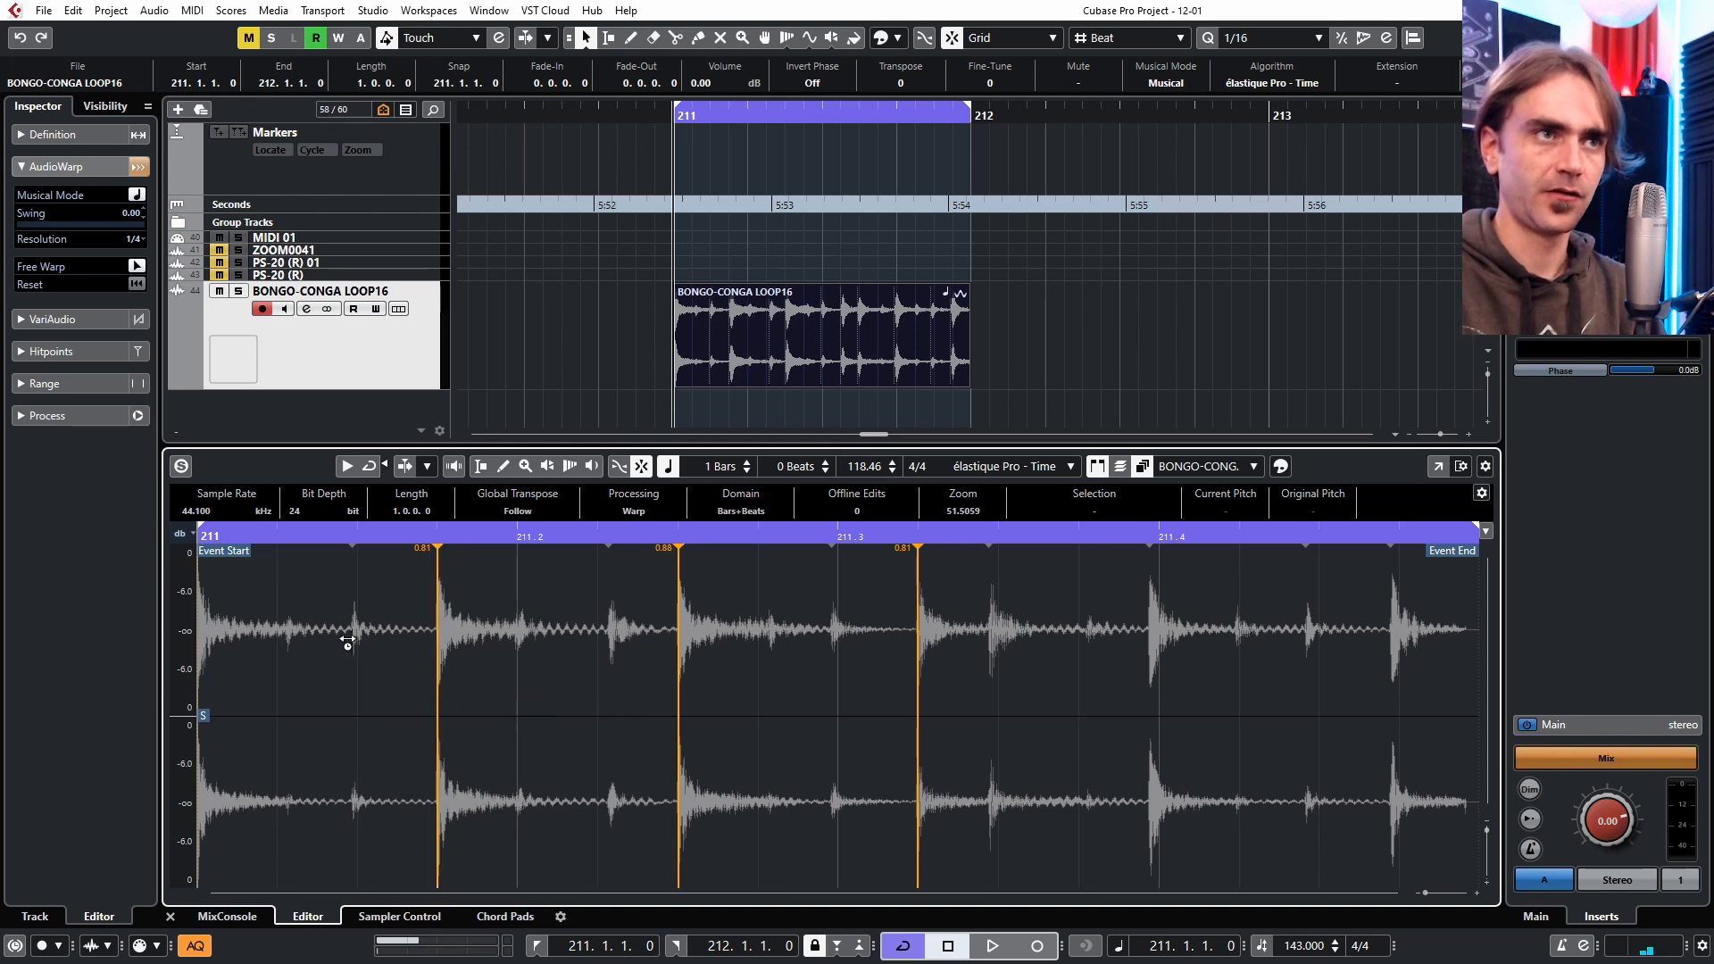
left_click(354, 641)
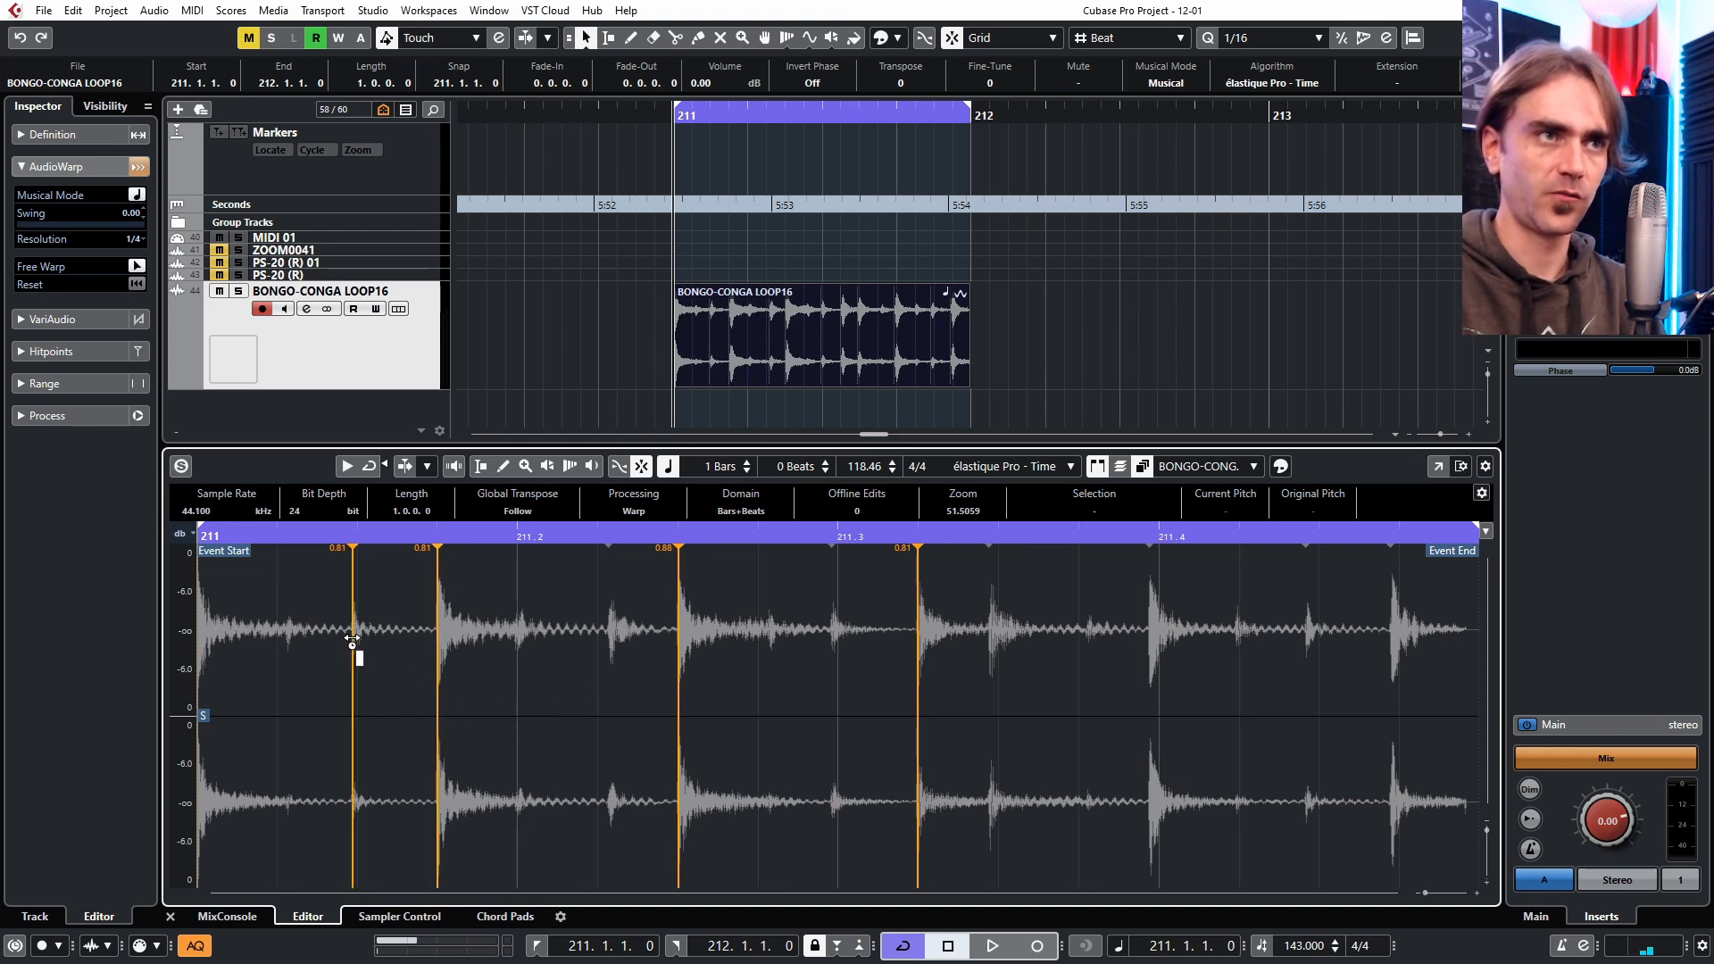
Add warp markers on the bongo hits near 211.1.2, 211.2.2, 211.4 and 211.4.4, aligning each one to the grid.
left_click(289, 642)
left_click_drag(290, 642, 278, 643)
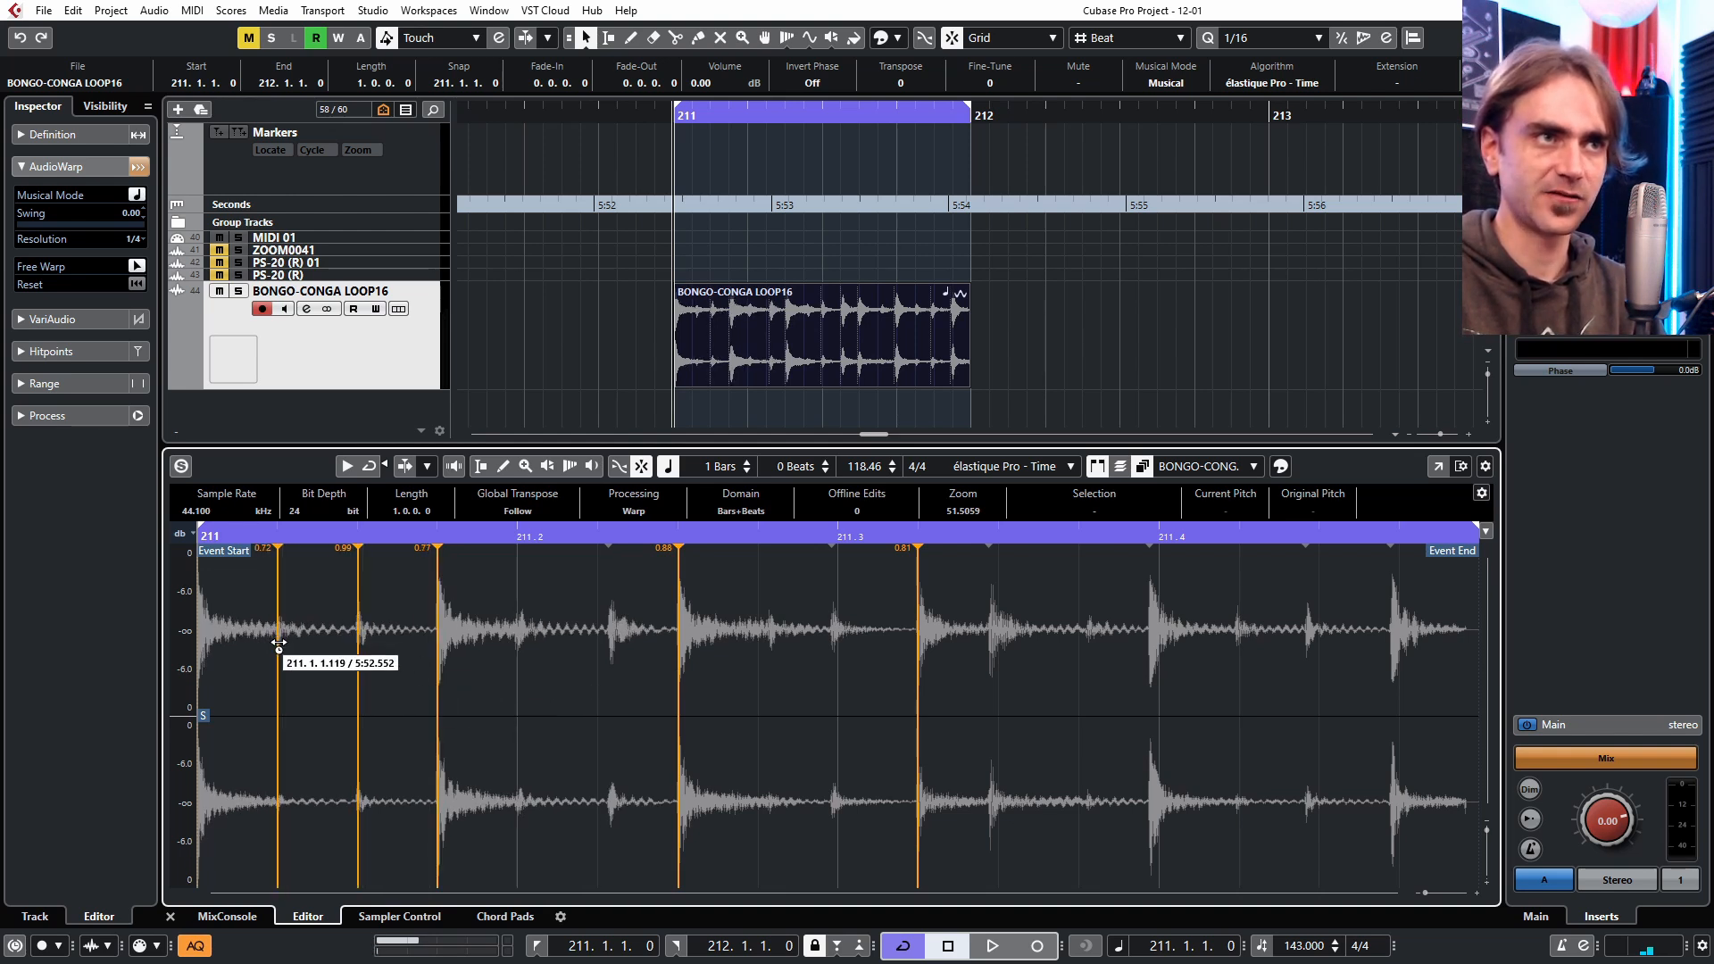
left_click(607, 635)
left_click_drag(608, 635, 598, 636)
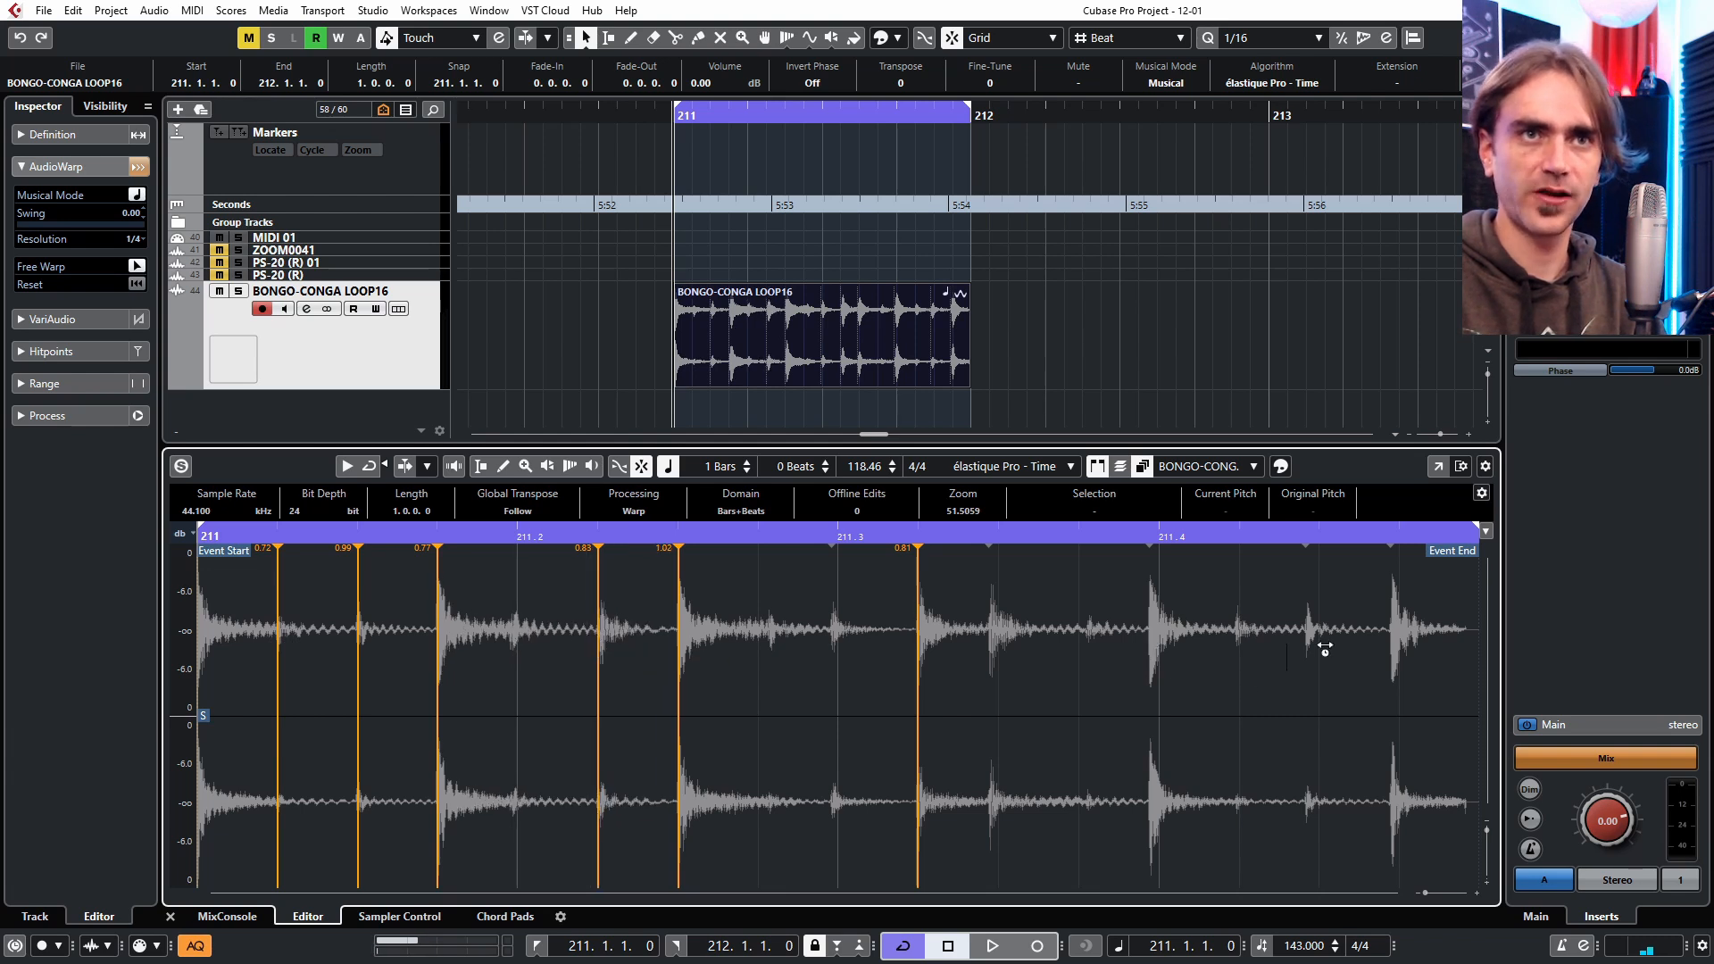
left_click(1397, 636)
left_click(1159, 643)
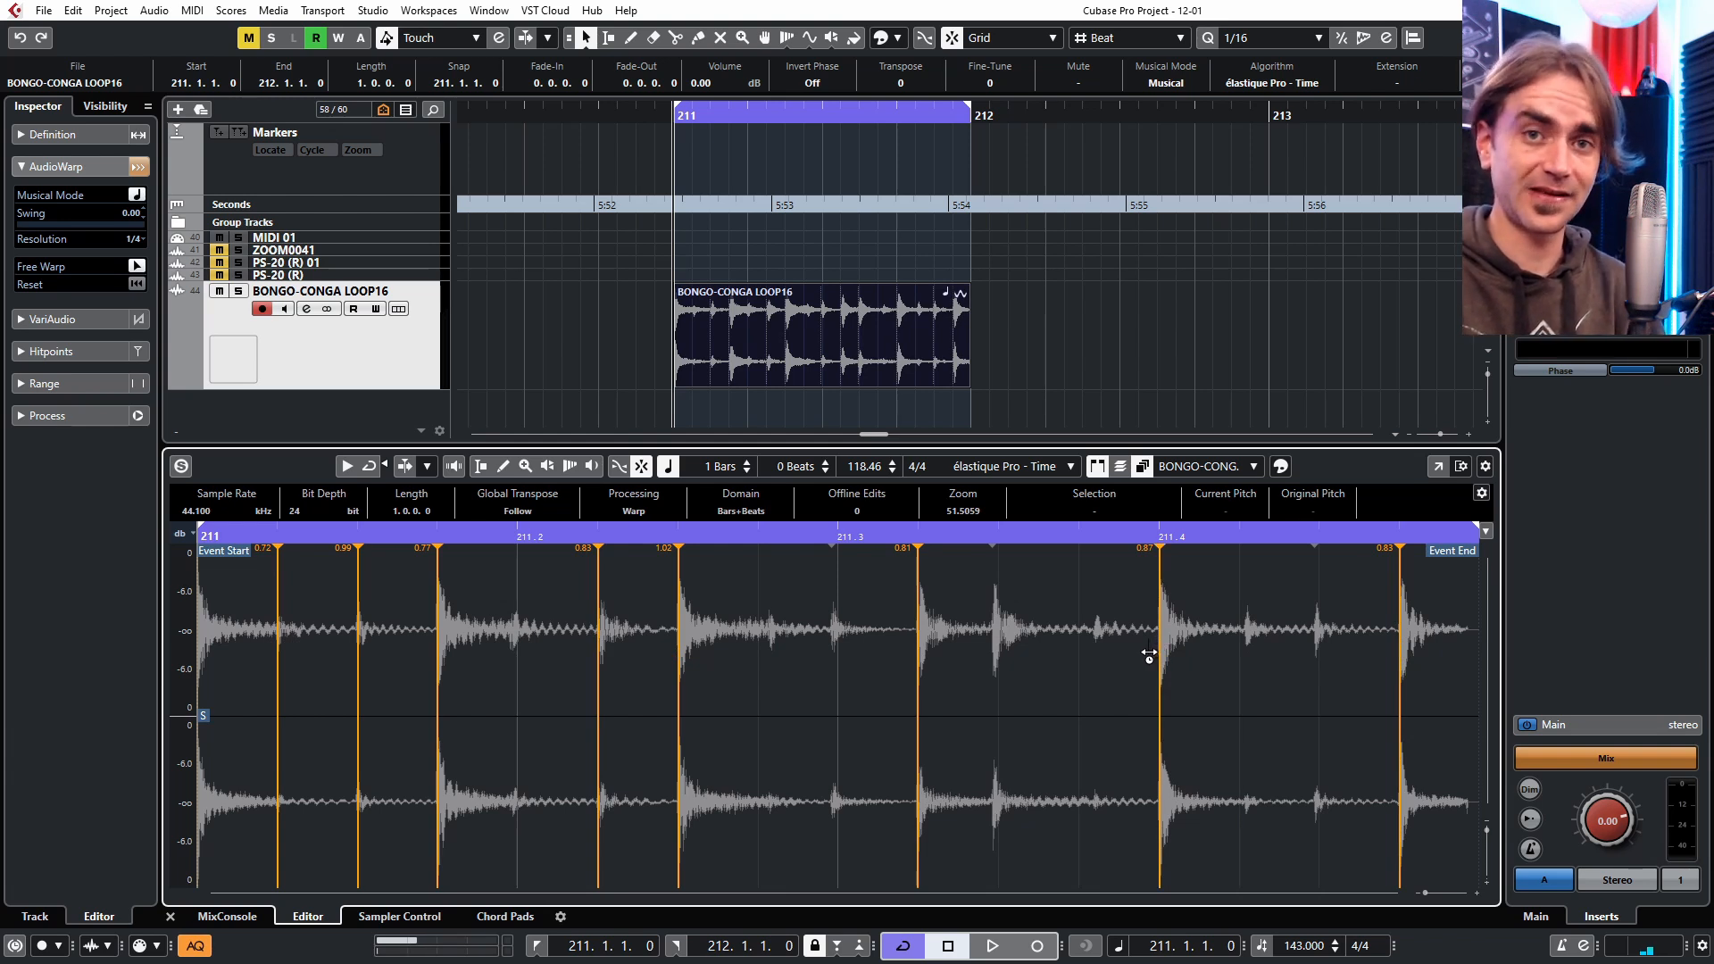
Play the cycle while adding grid-aligned warp markers on the hits at 211.2, 211.2.4, 211.3, 211.3.3 and 211.3.4, and stop playback.
key("space")
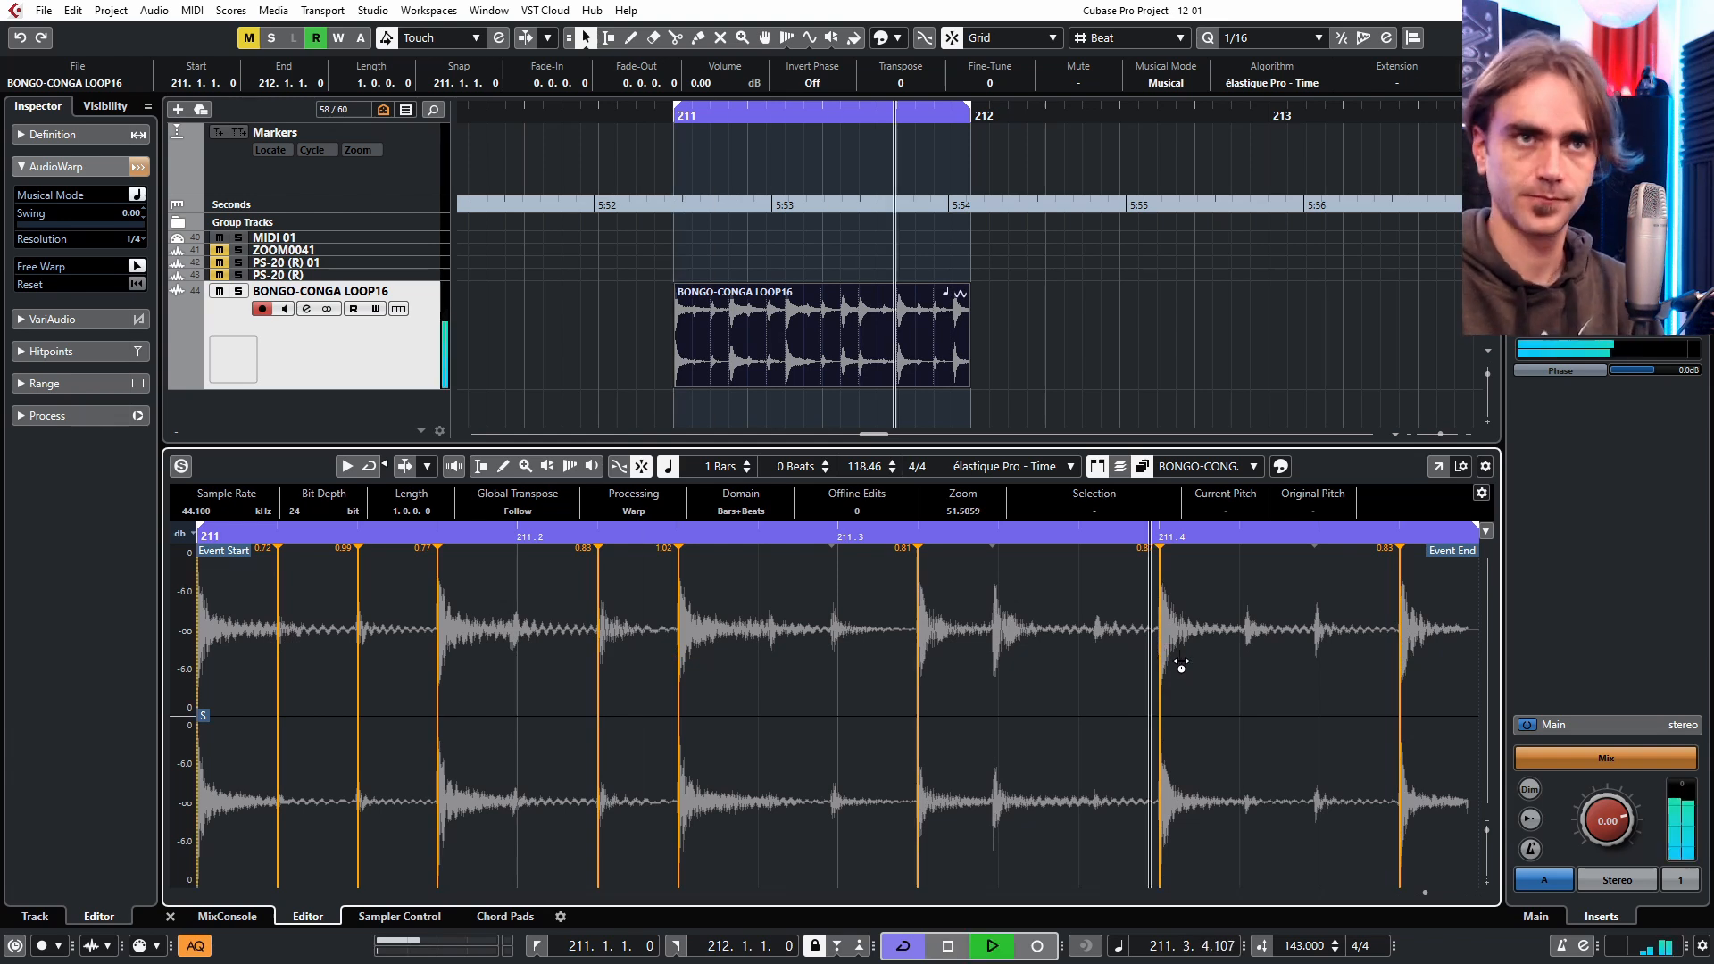
left_click(515, 651)
left_click(794, 650)
left_click(839, 636)
left_click(998, 636)
left_click(1079, 640)
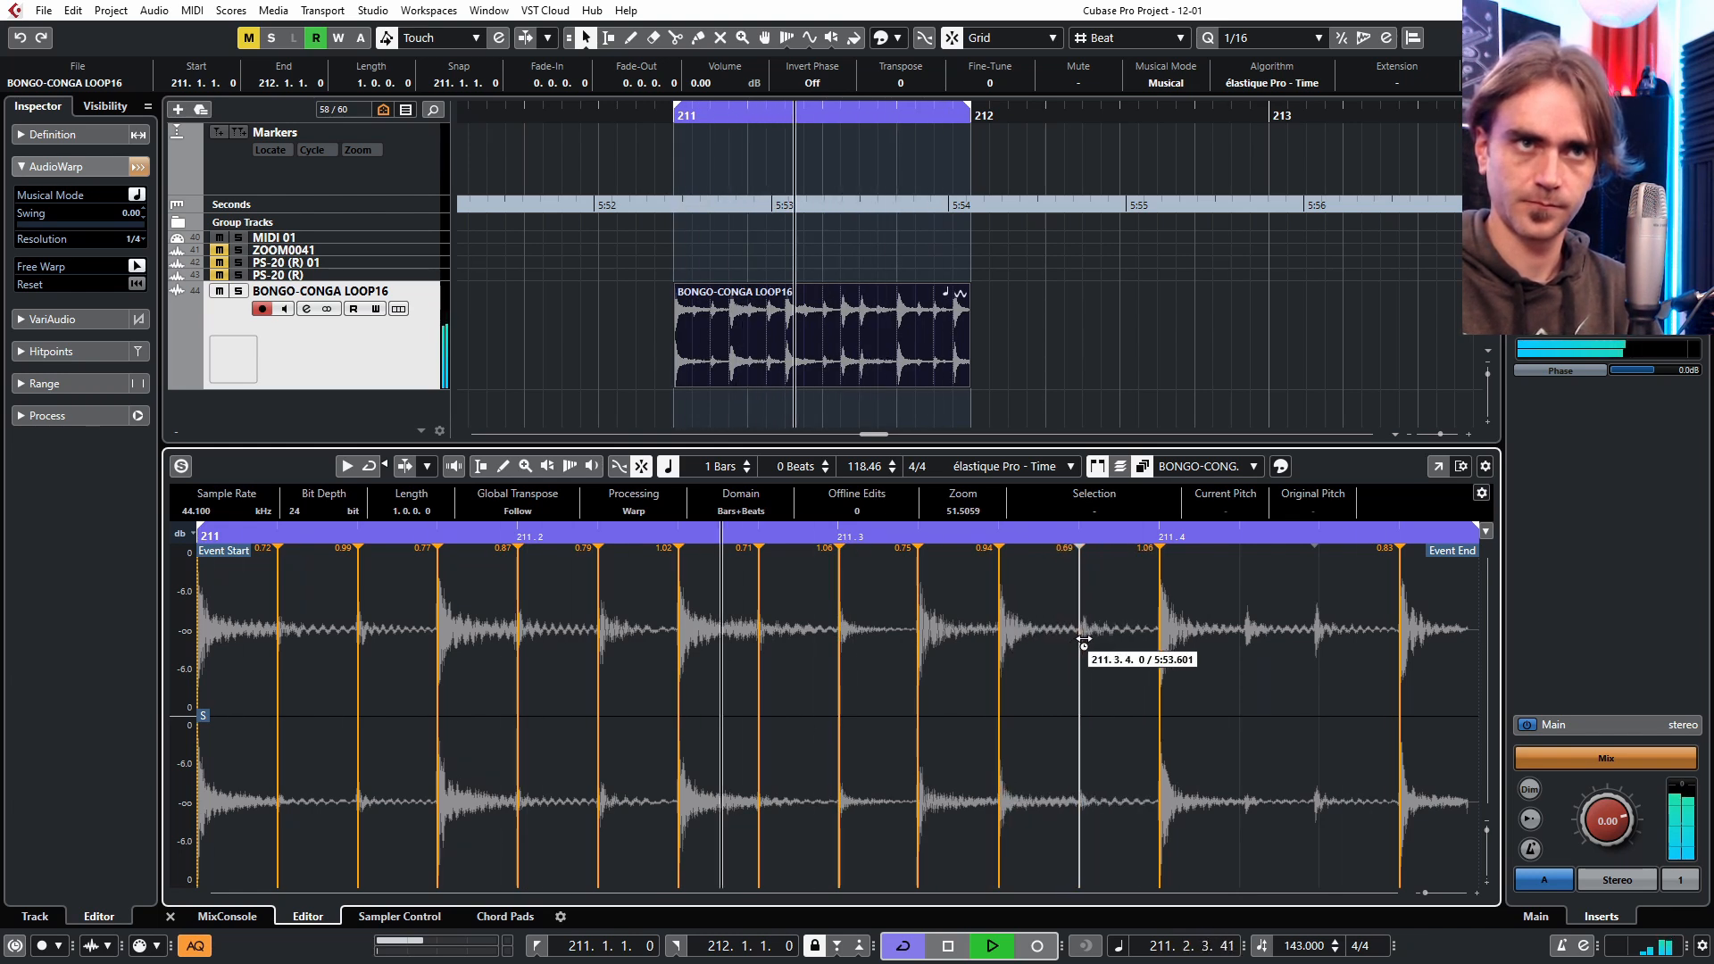
key("space")
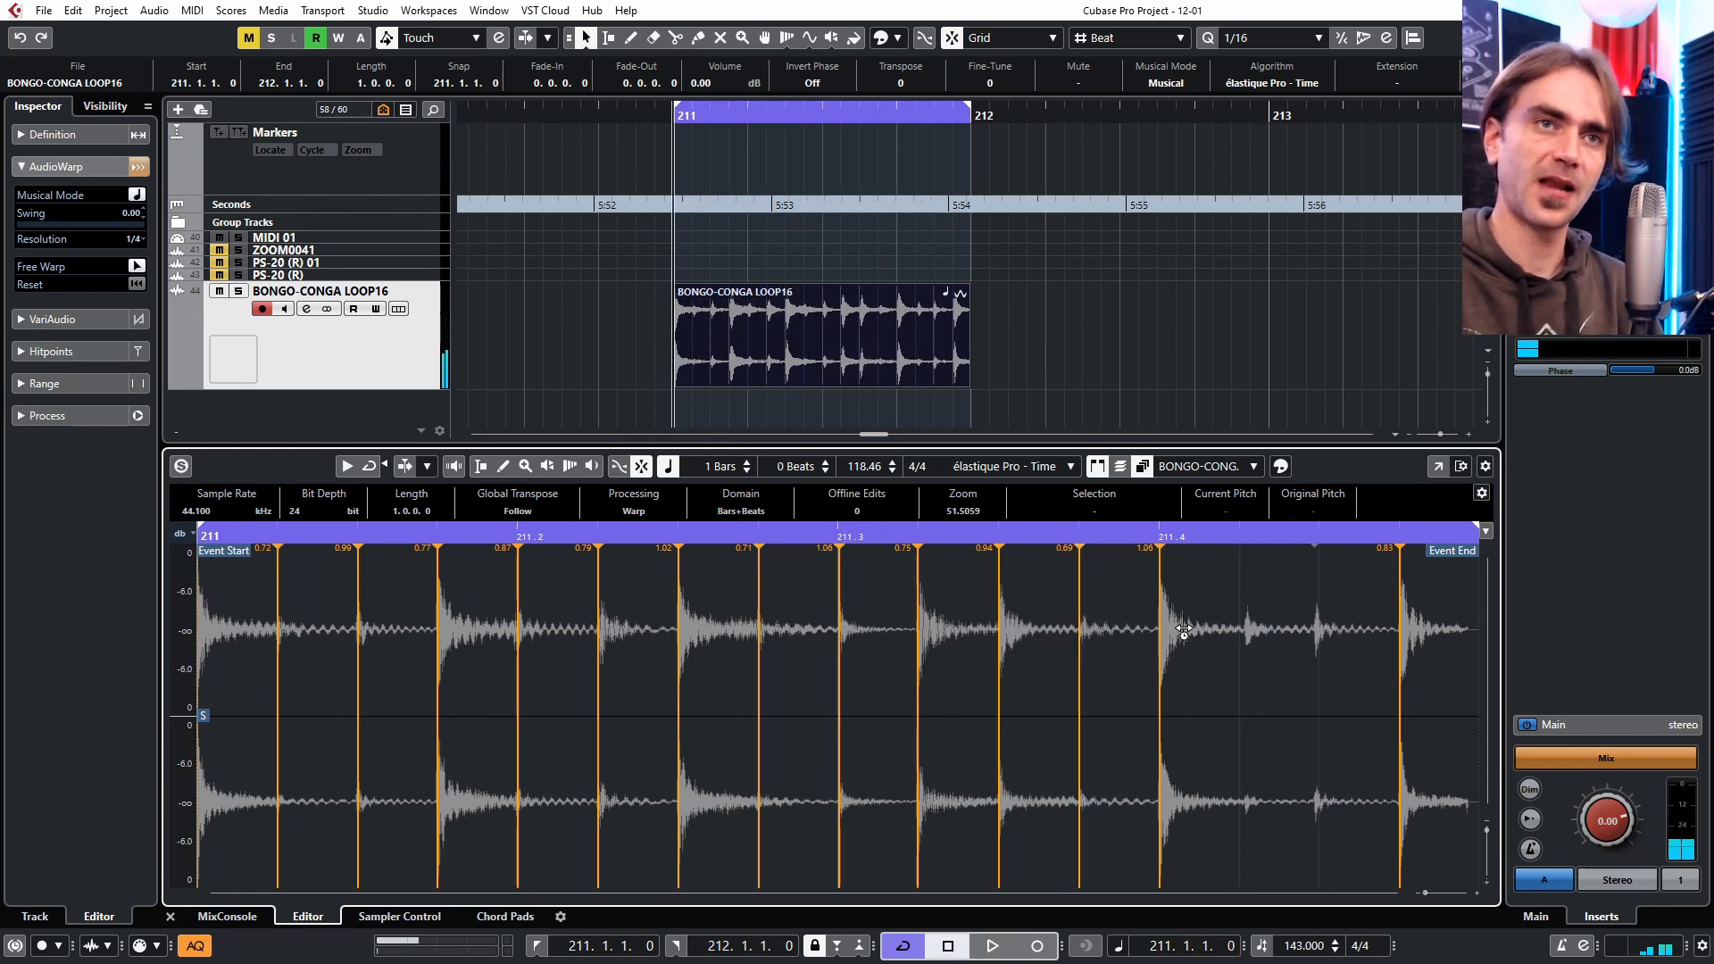
Add grid-aligned warp markers on the two small hits at 211.4.2 and 211.4.3, and play the fully warped loop.
left_click_drag(1219, 630, 1191, 632)
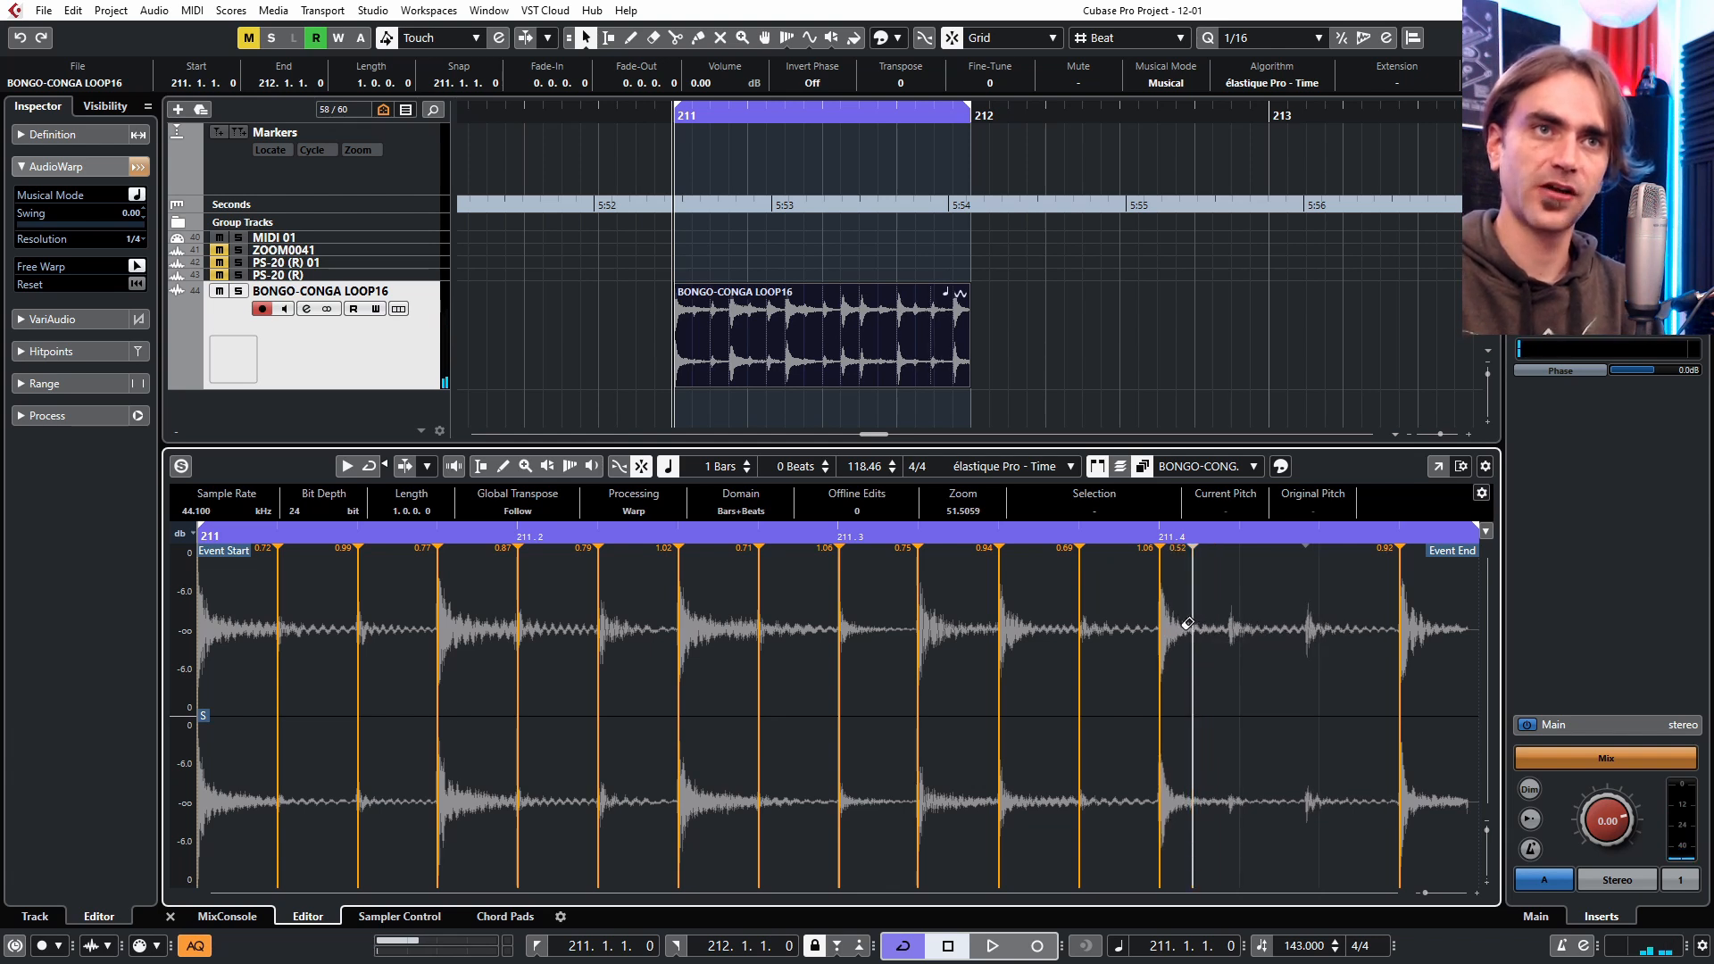
key("ctrl+z")
left_click(1250, 631)
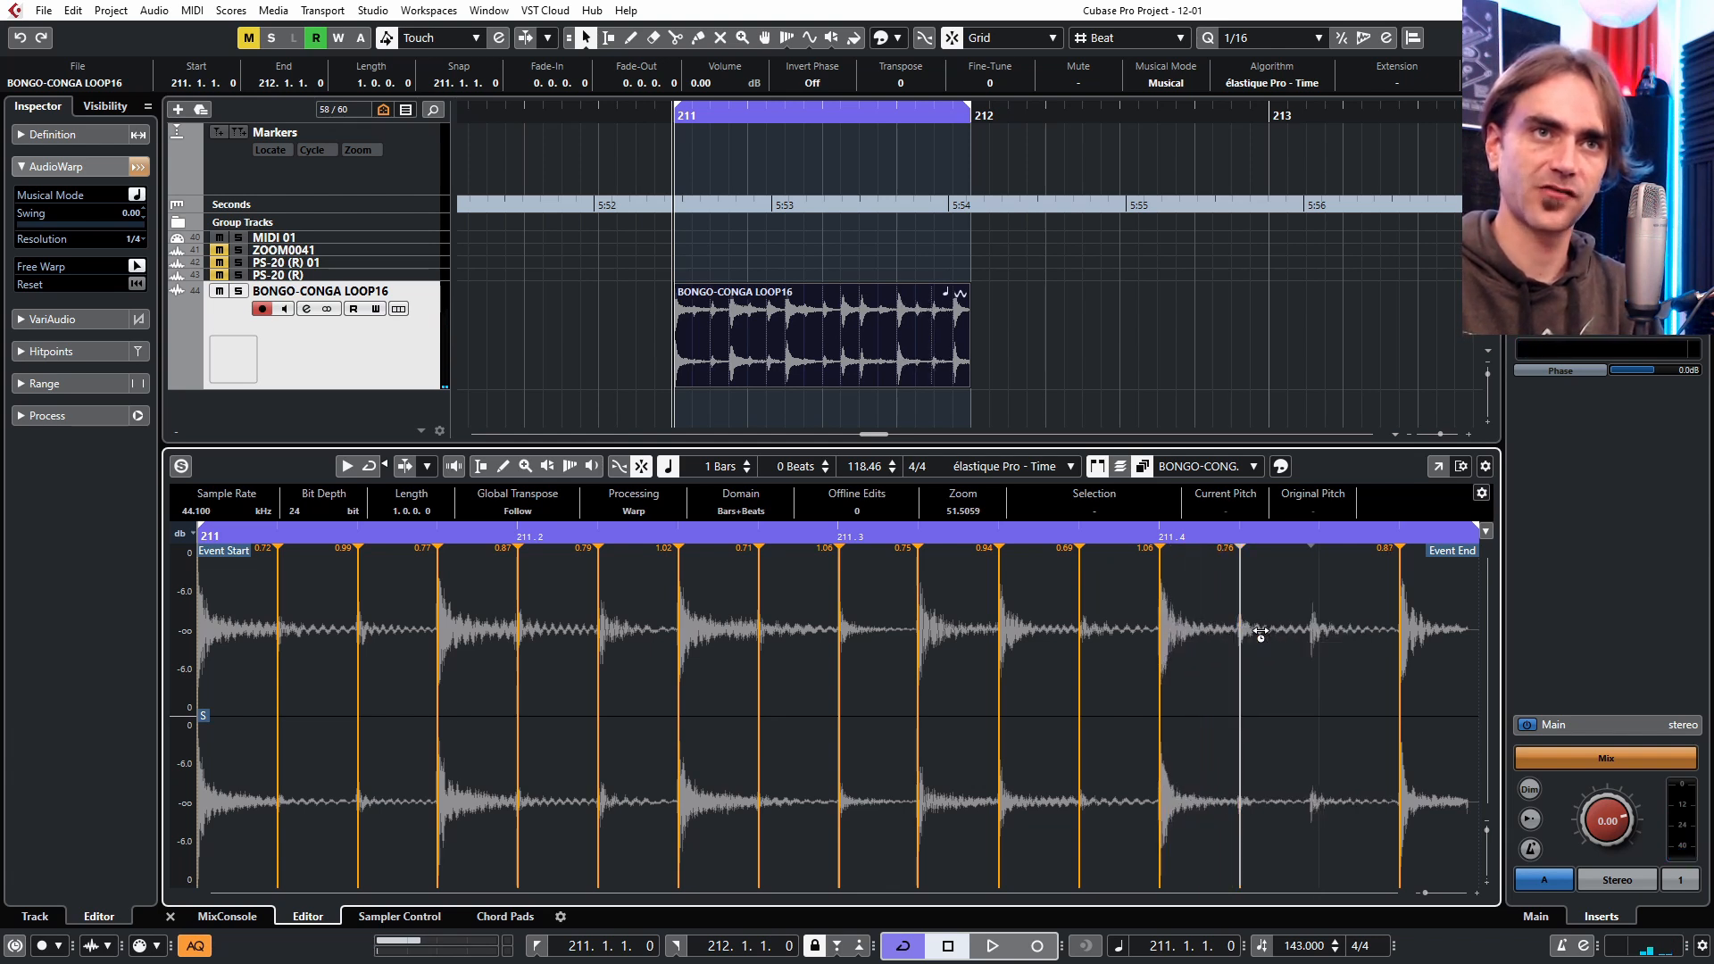
left_click(1312, 632)
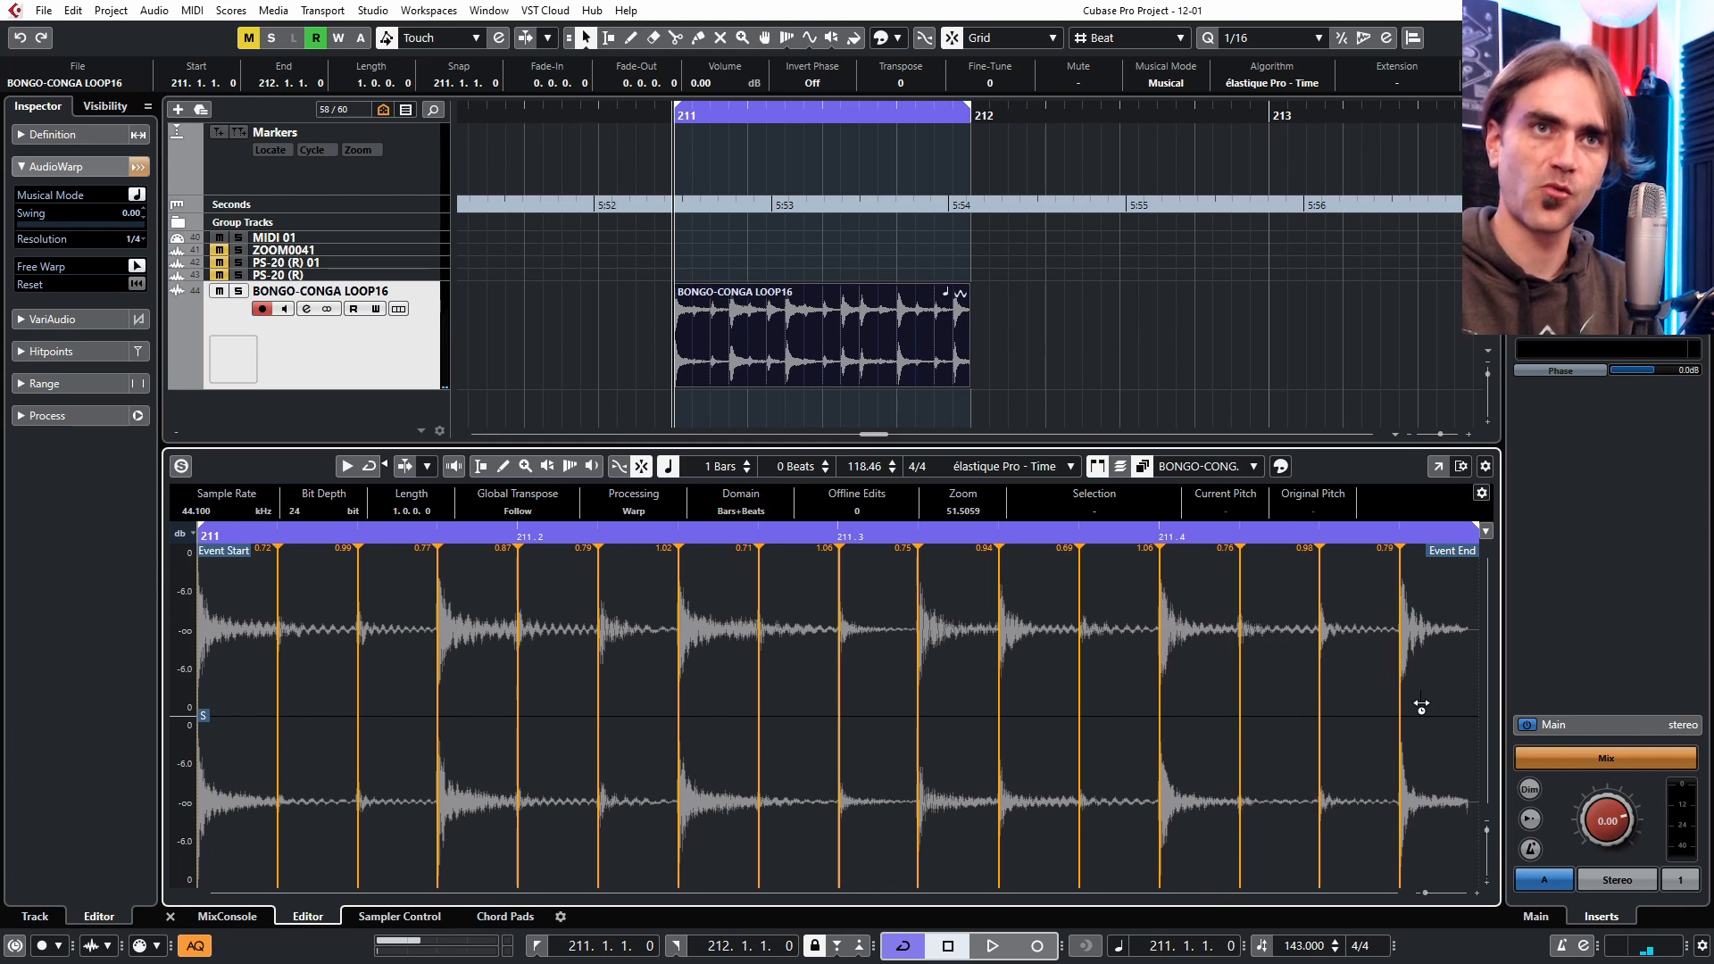
key("space")
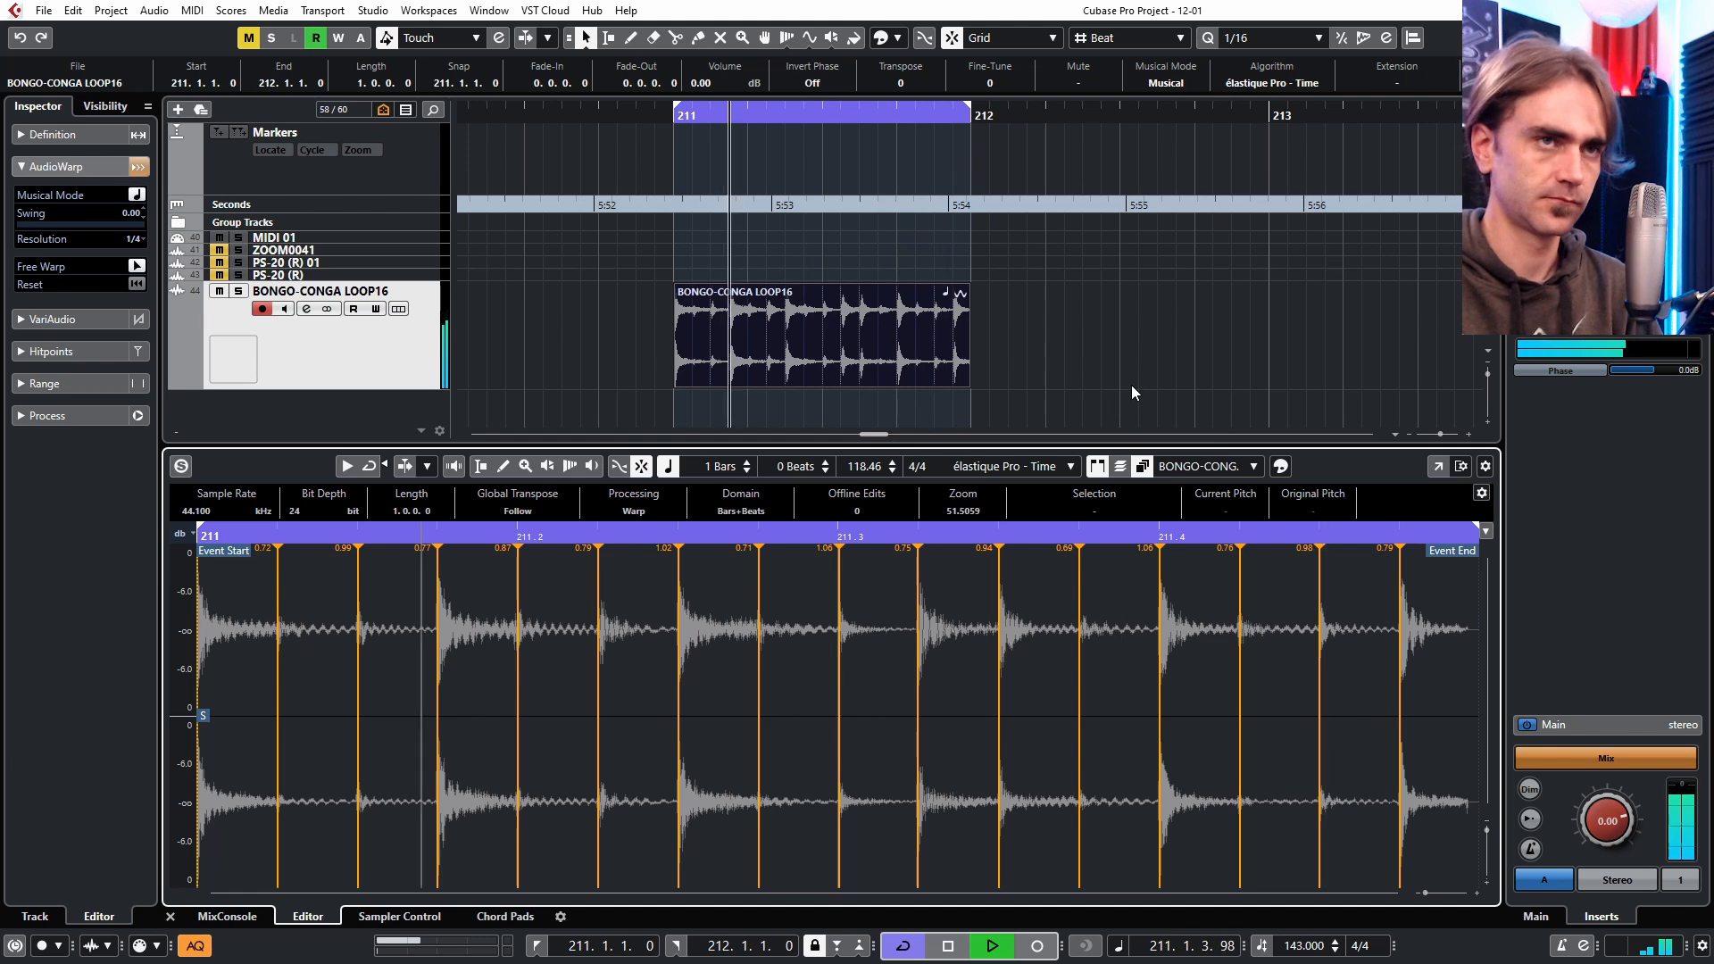
key("space")
Set the warped bongo loop aside at 214.3 and place an unwarped version of it at bar 211.
left_click(962, 339)
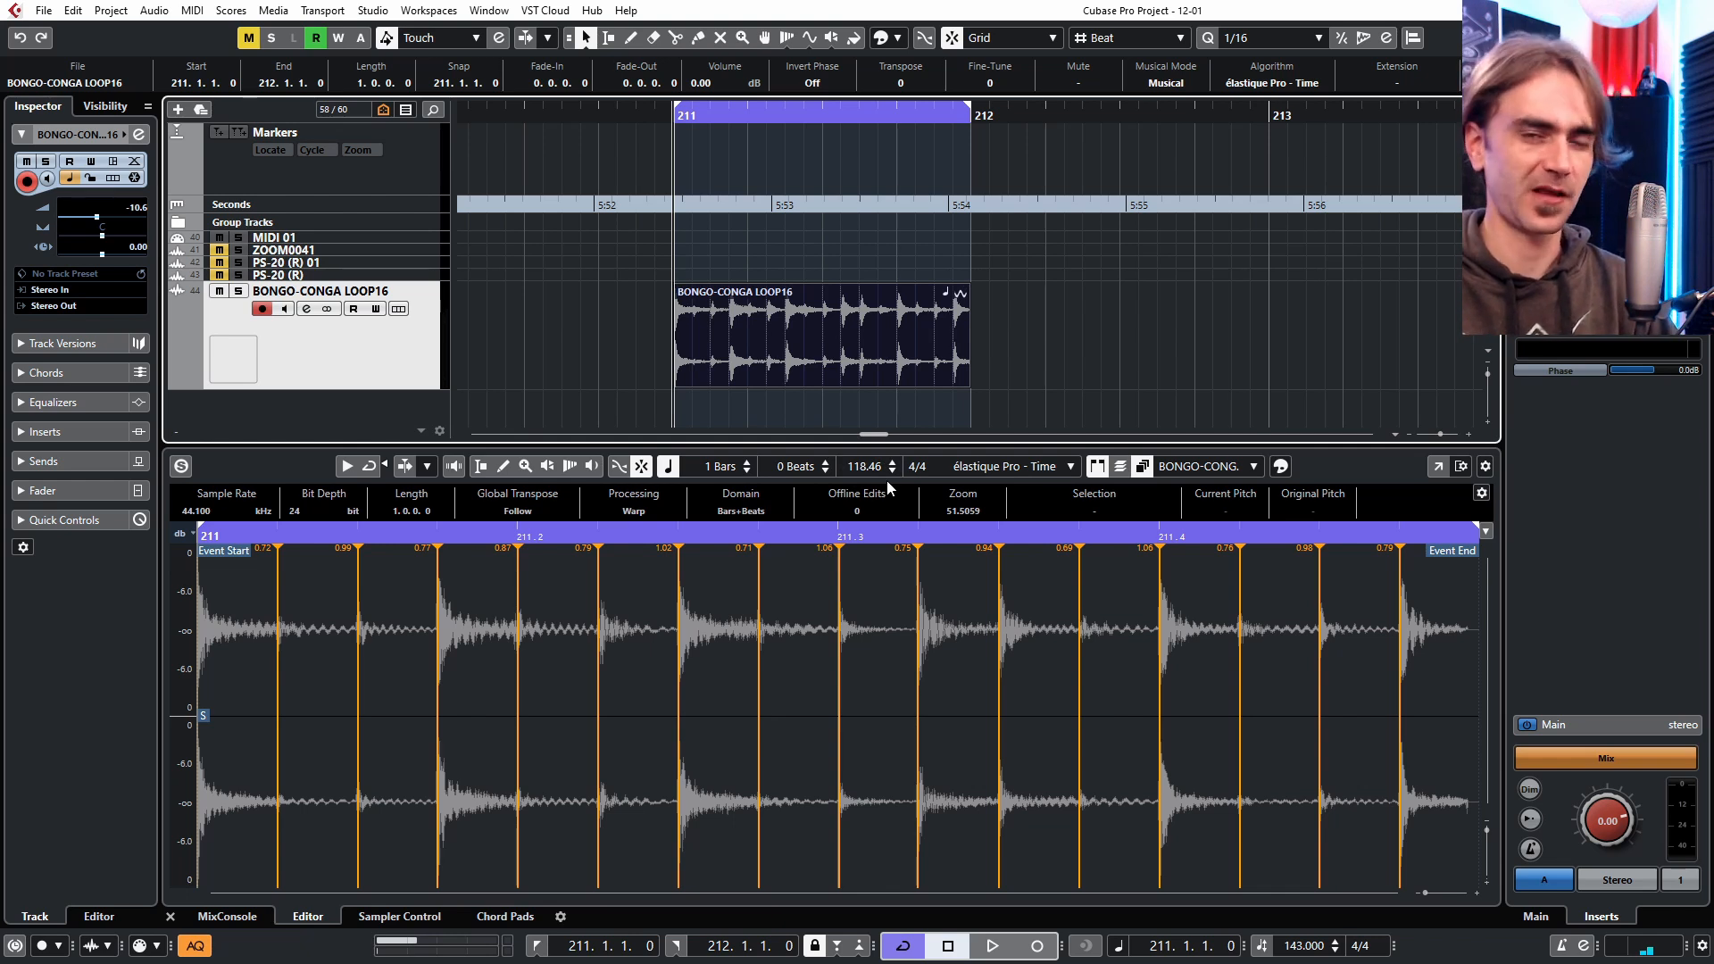
left_click(979, 345)
left_click(901, 345)
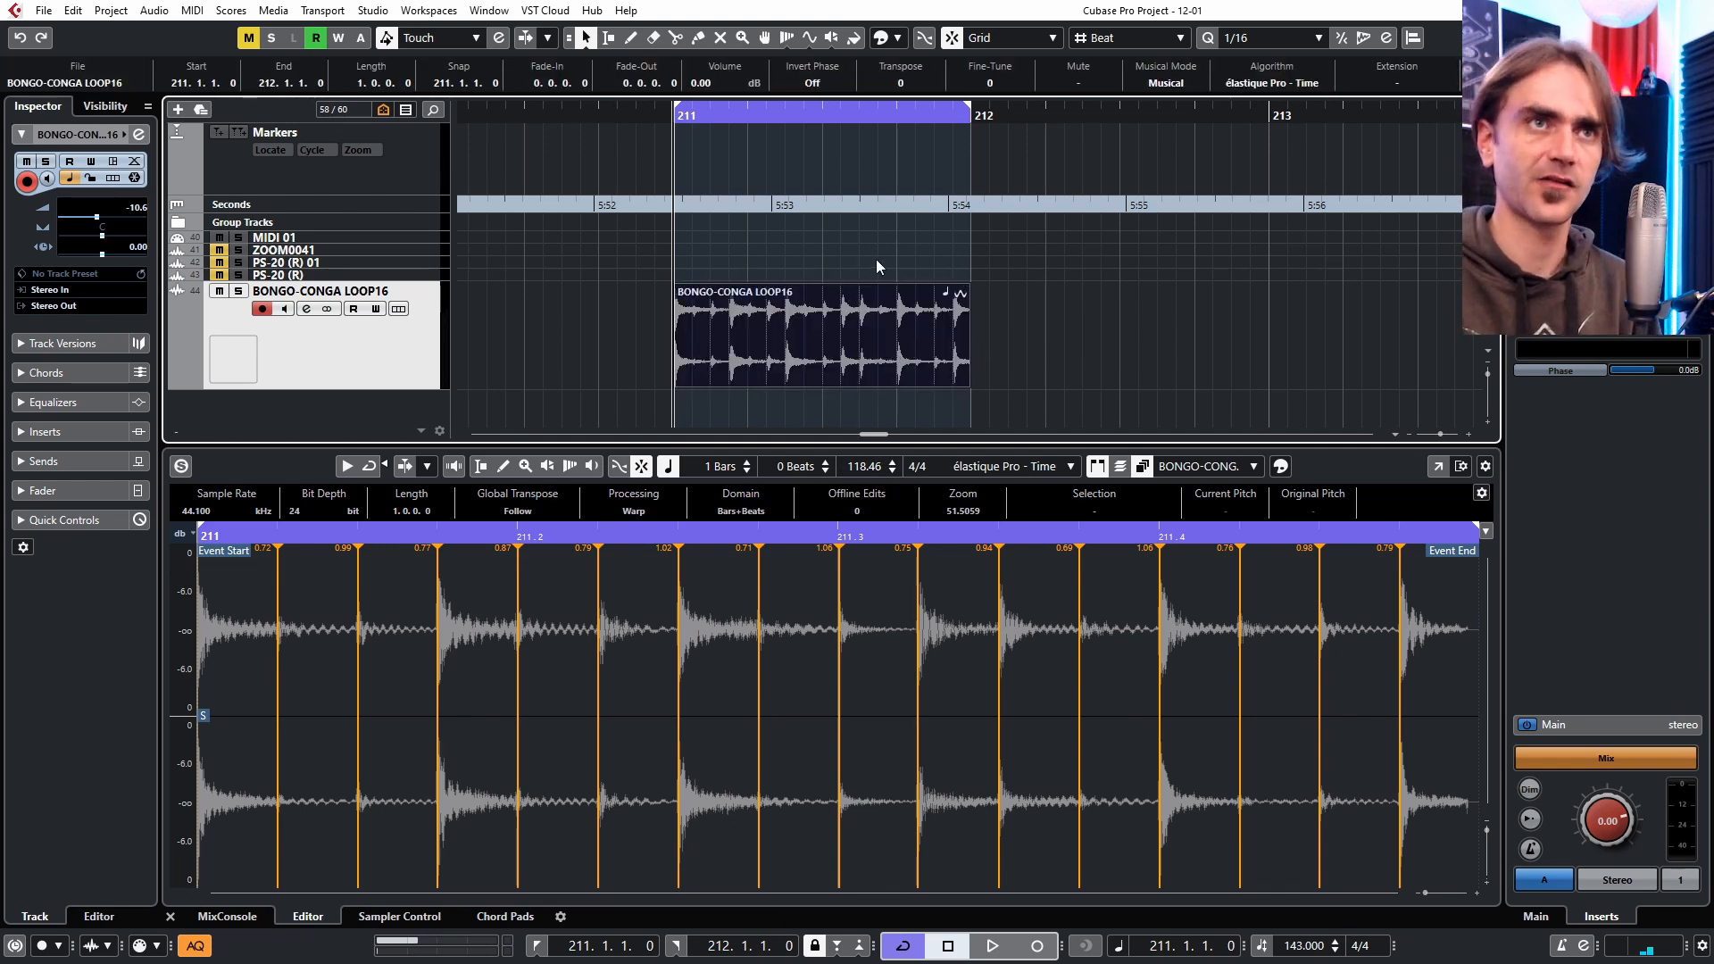
key("h")
key("ctrl+z")
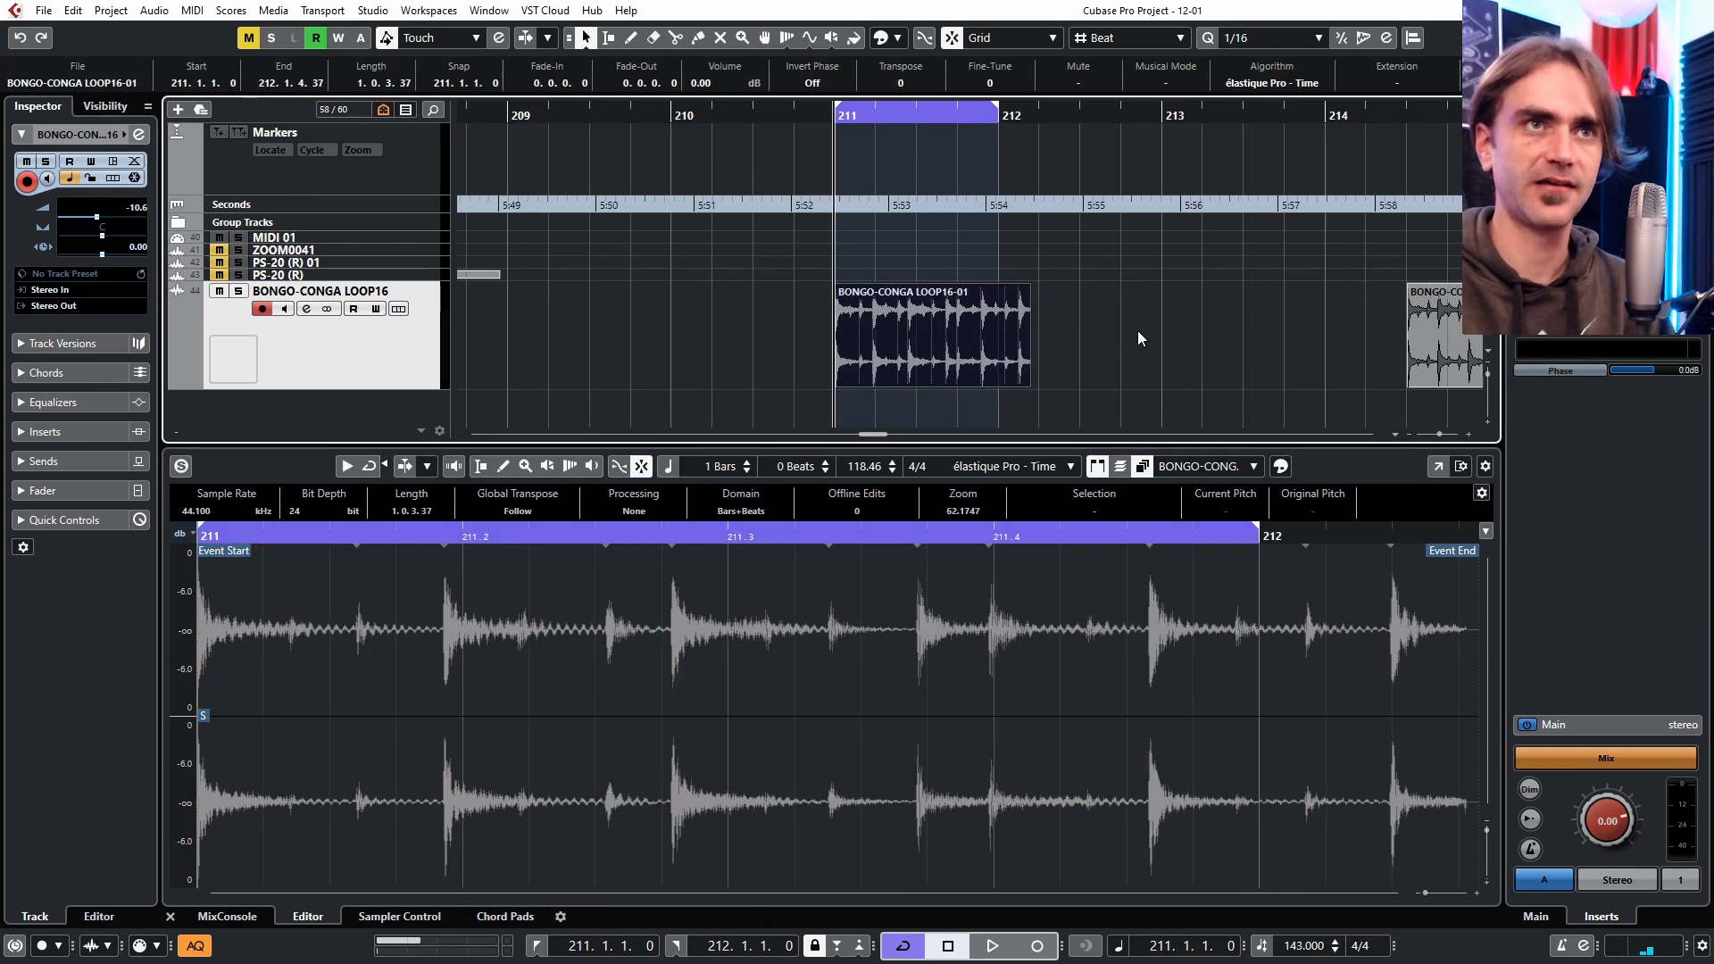
scroll(1137, 331, "down", 3)
scroll(1132, 330, "right", 3)
left_click(1122, 347)
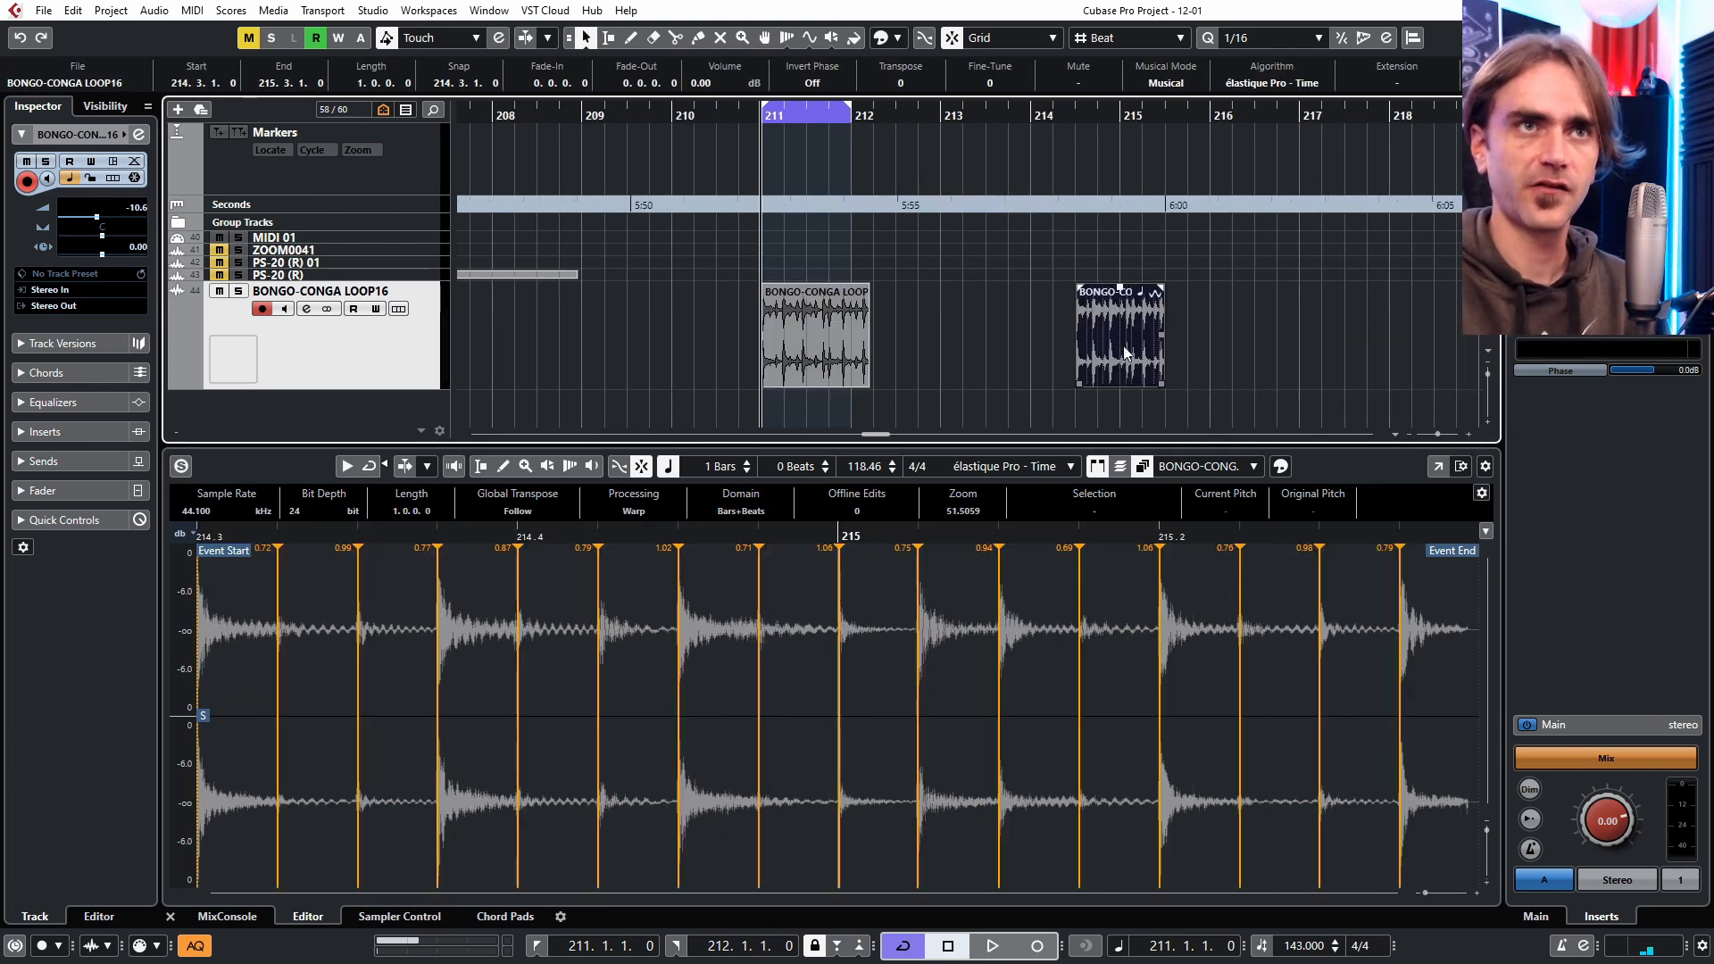
left_click_drag(1002, 327, 763, 371)
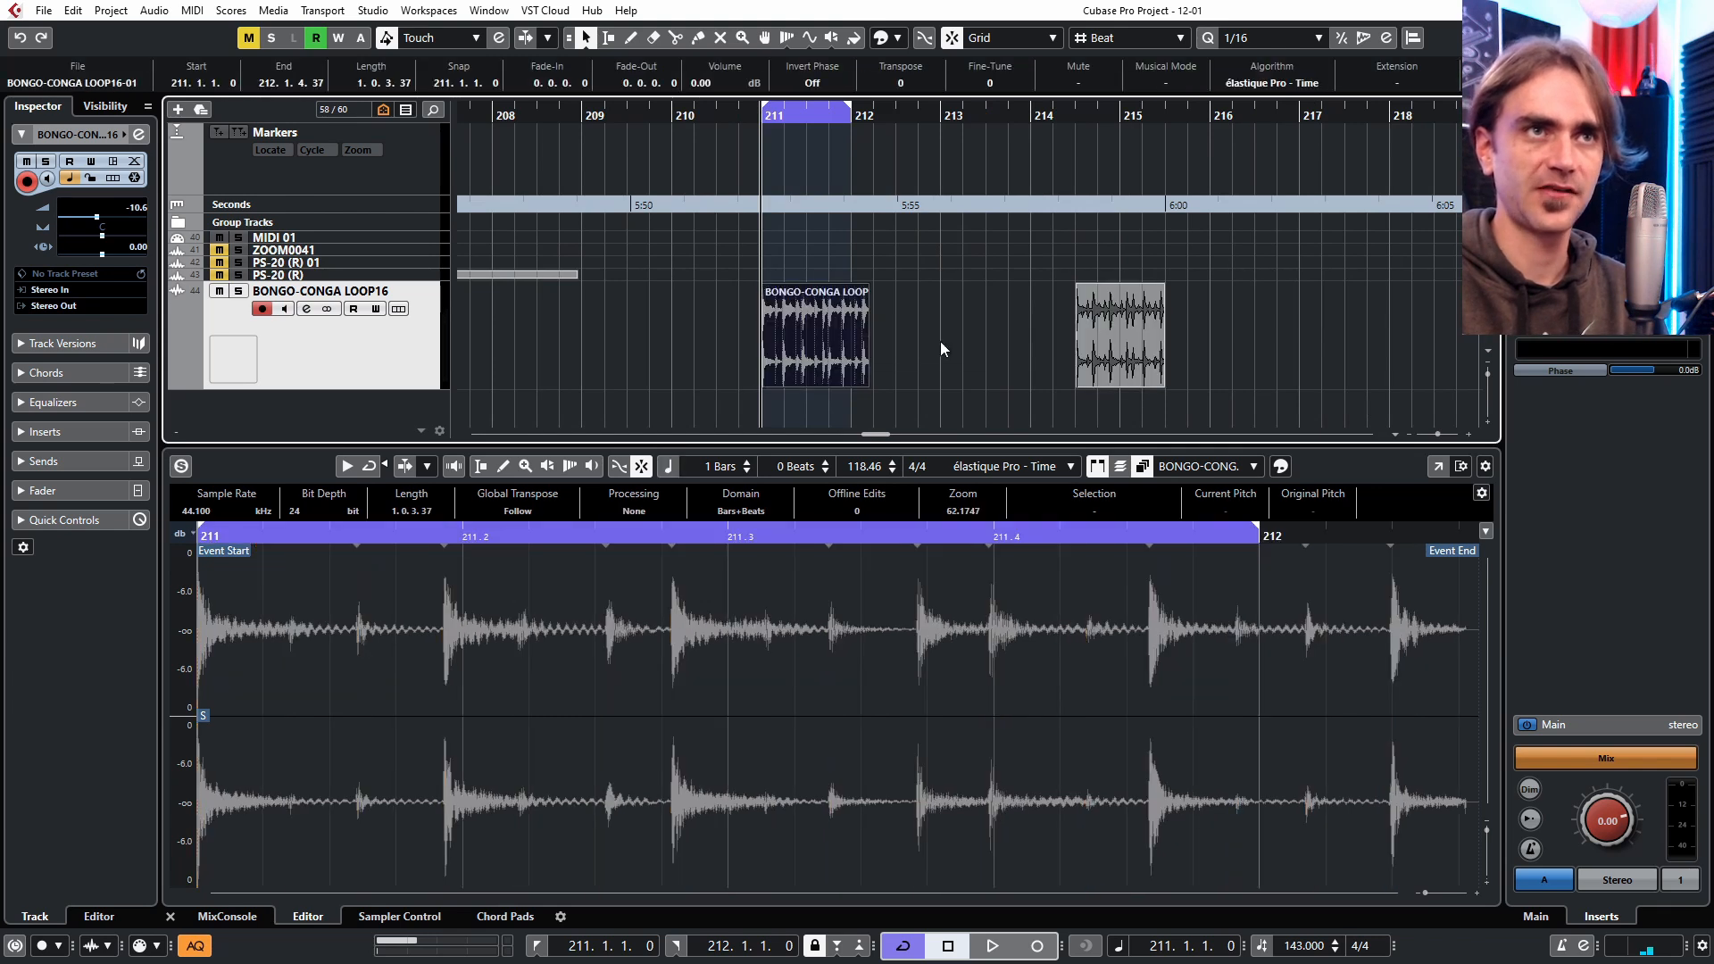
left_click(1097, 315)
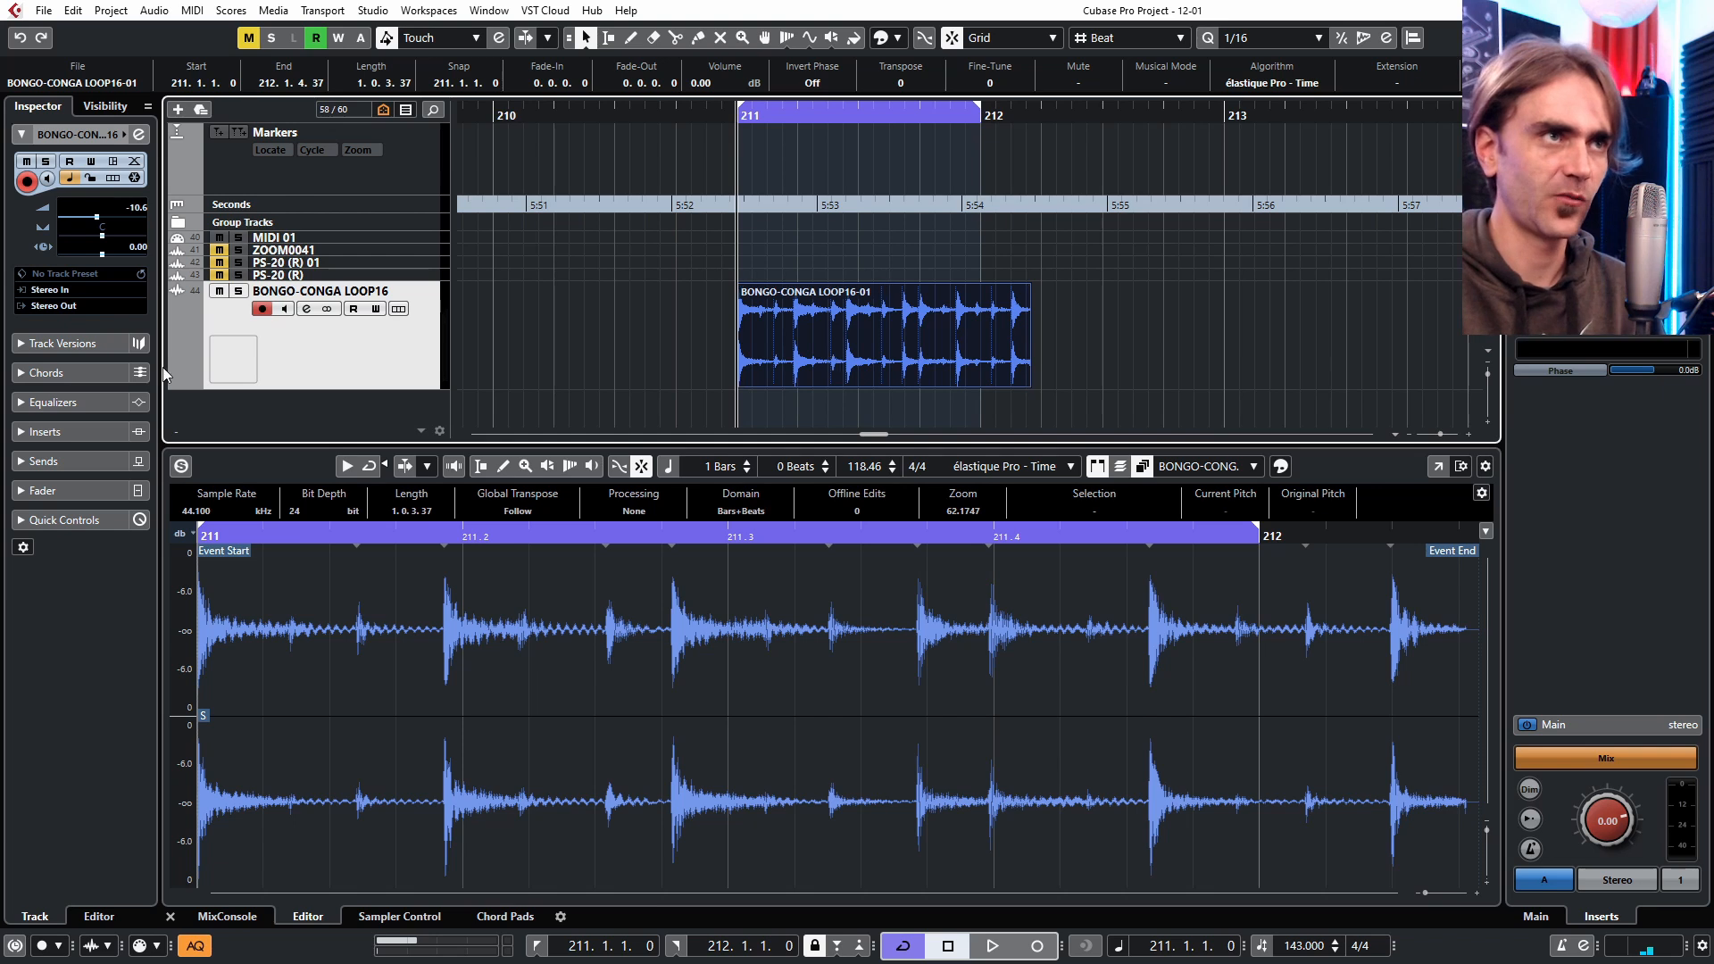
Lower the hitpoint threshold of the unwarped loop at bar 211 to 5 and create slices from its hitpoints.
double_click(831, 347)
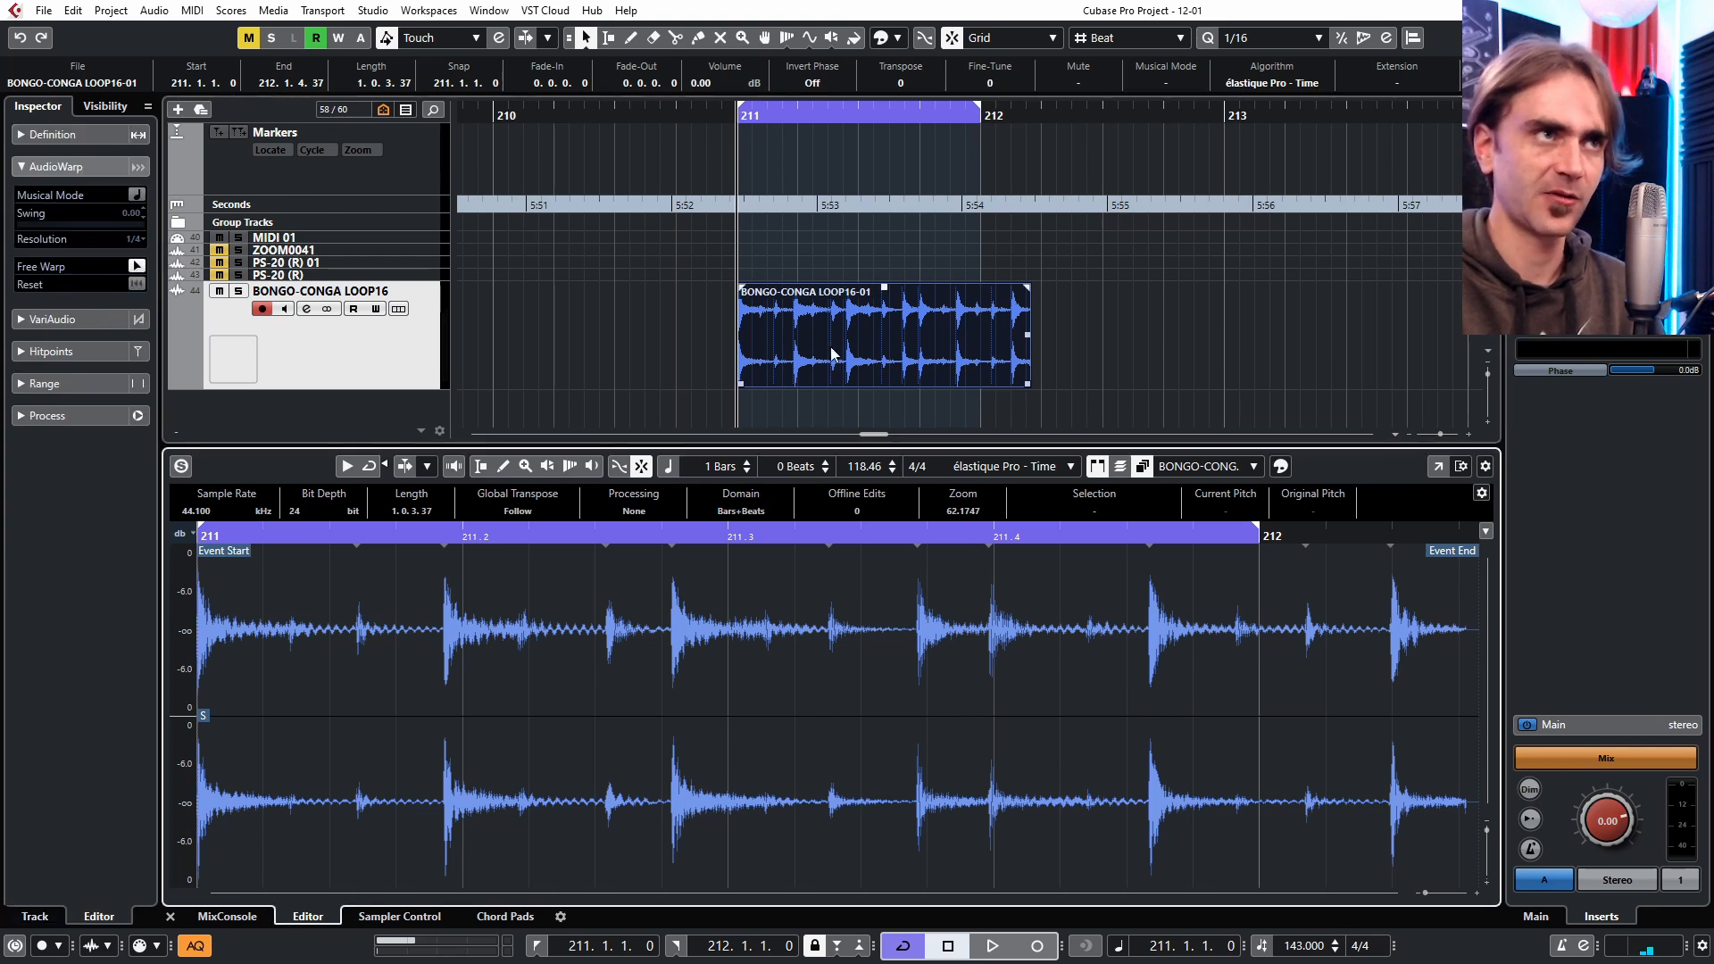
left_click(27, 354)
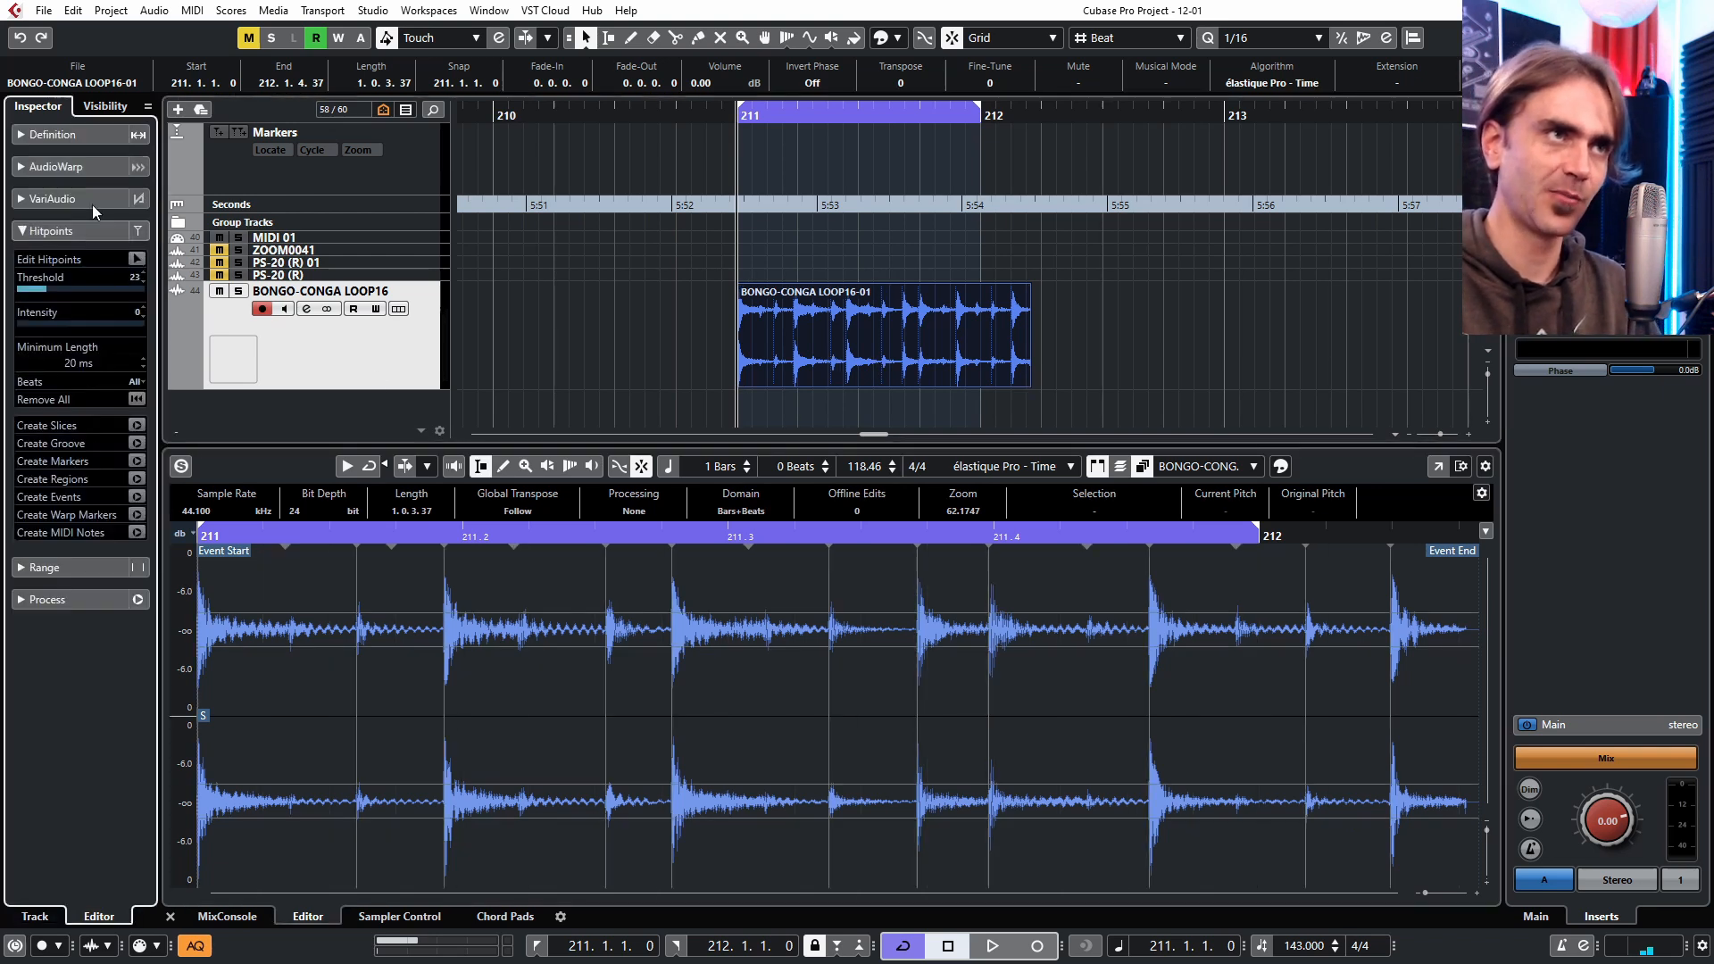
left_click(39, 290)
mouse_move(39, 291)
left_mouse_down()
mouse_move(68, 294)
mouse_move(37, 316)
mouse_move(24, 304)
left_mouse_up()
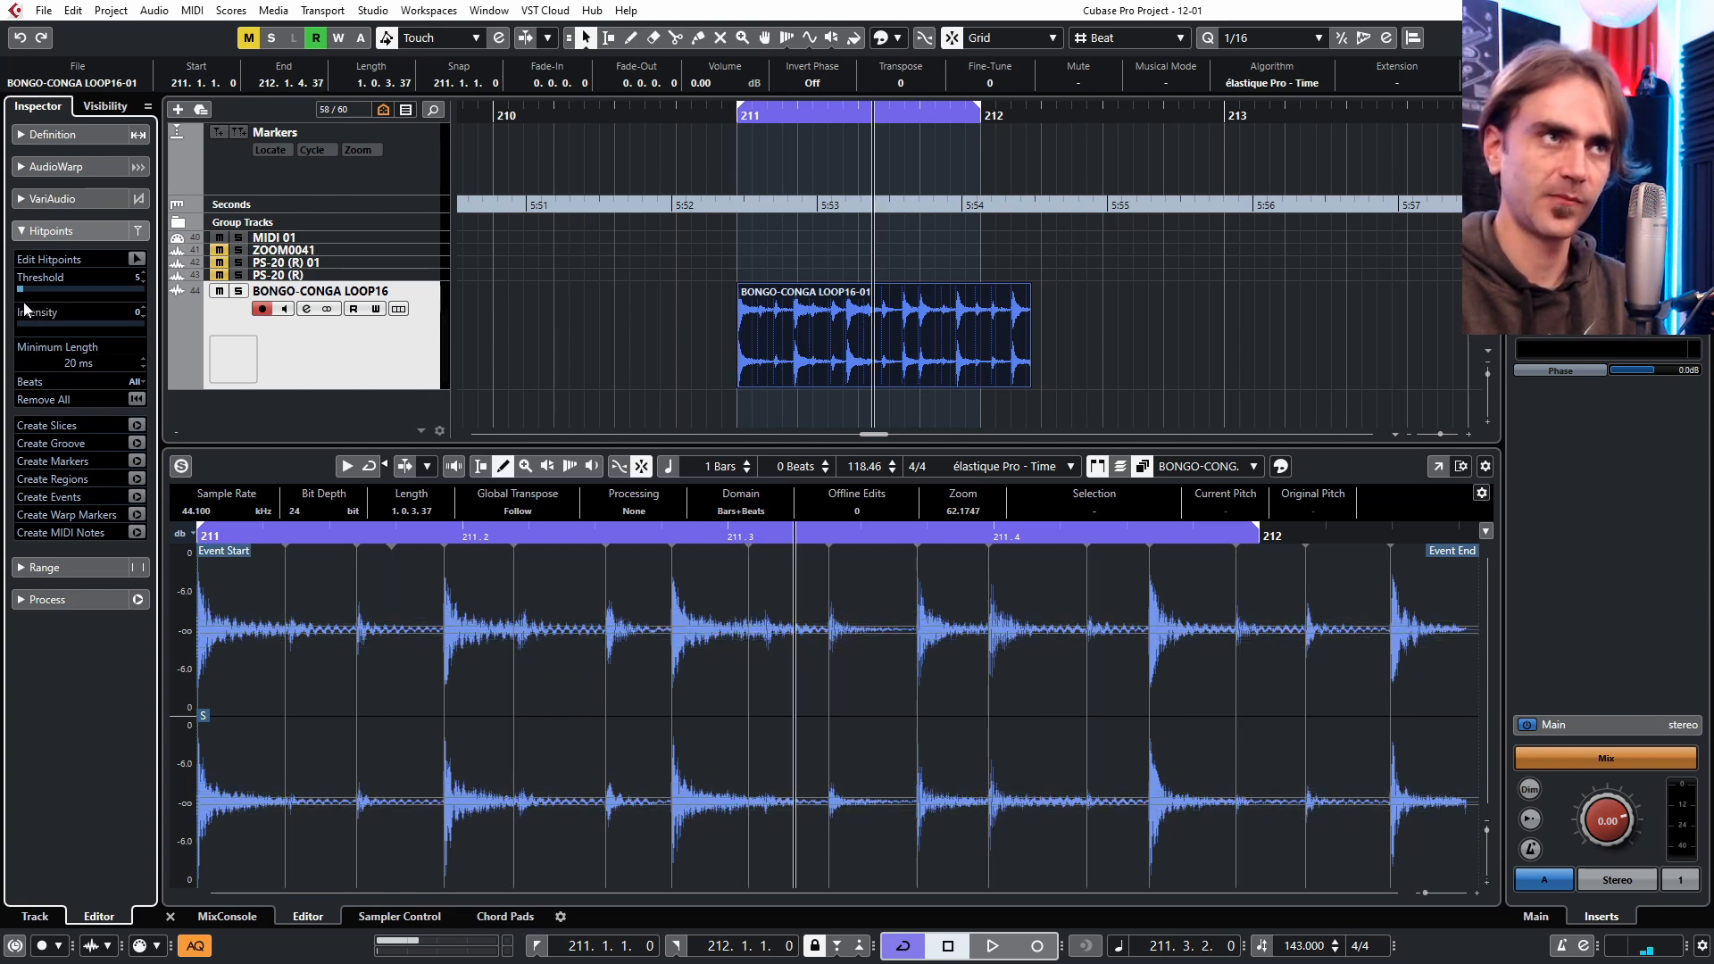
left_click(136, 426)
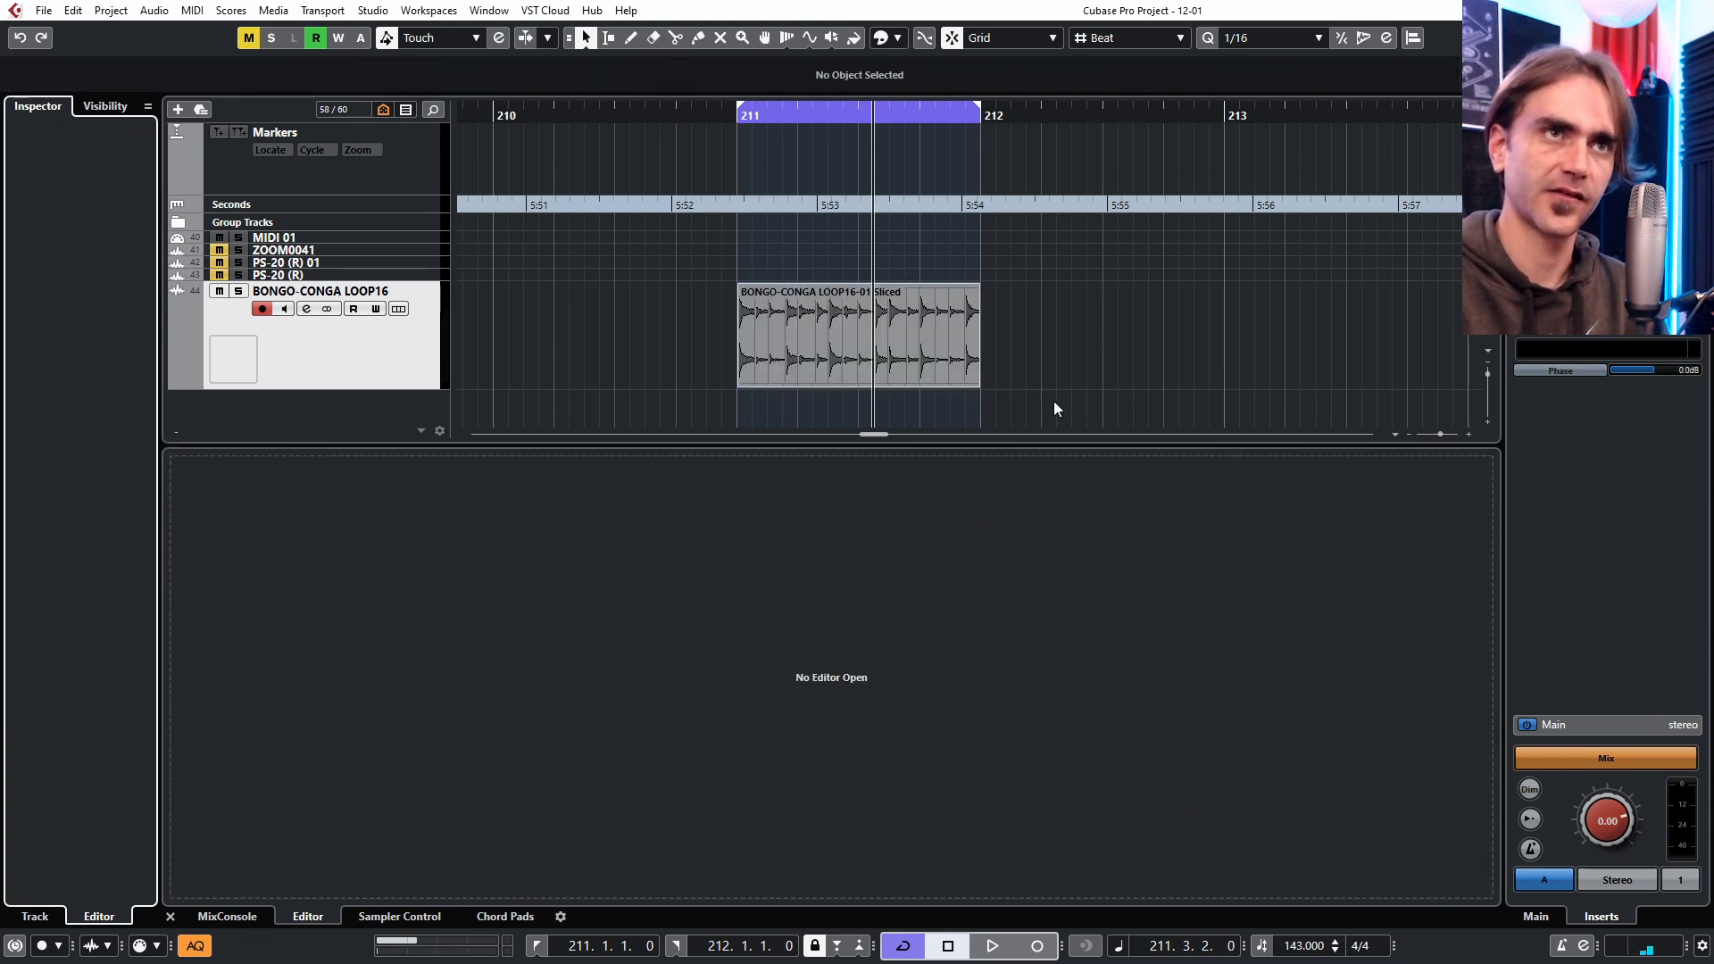
Open the sliced bongo part, select all its slices and shorten them together until none of them overlap.
double_click(915, 366)
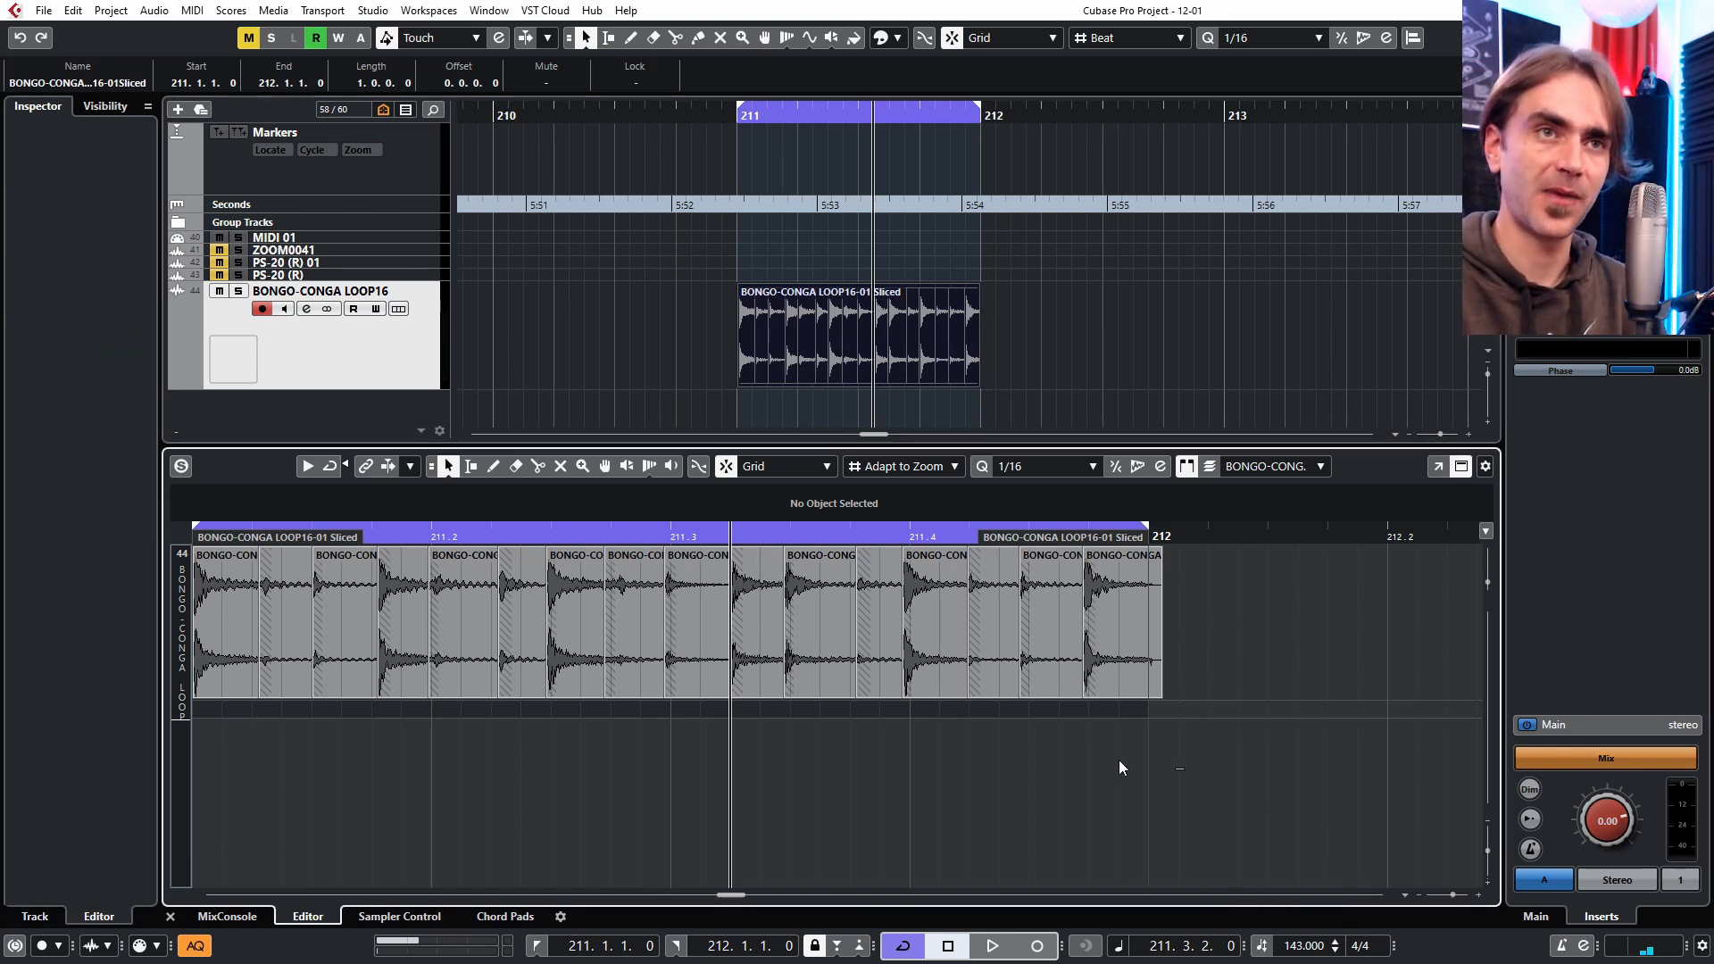
left_click_drag(1118, 764, 231, 636)
key("h")
scroll(446, 698, "down", 3)
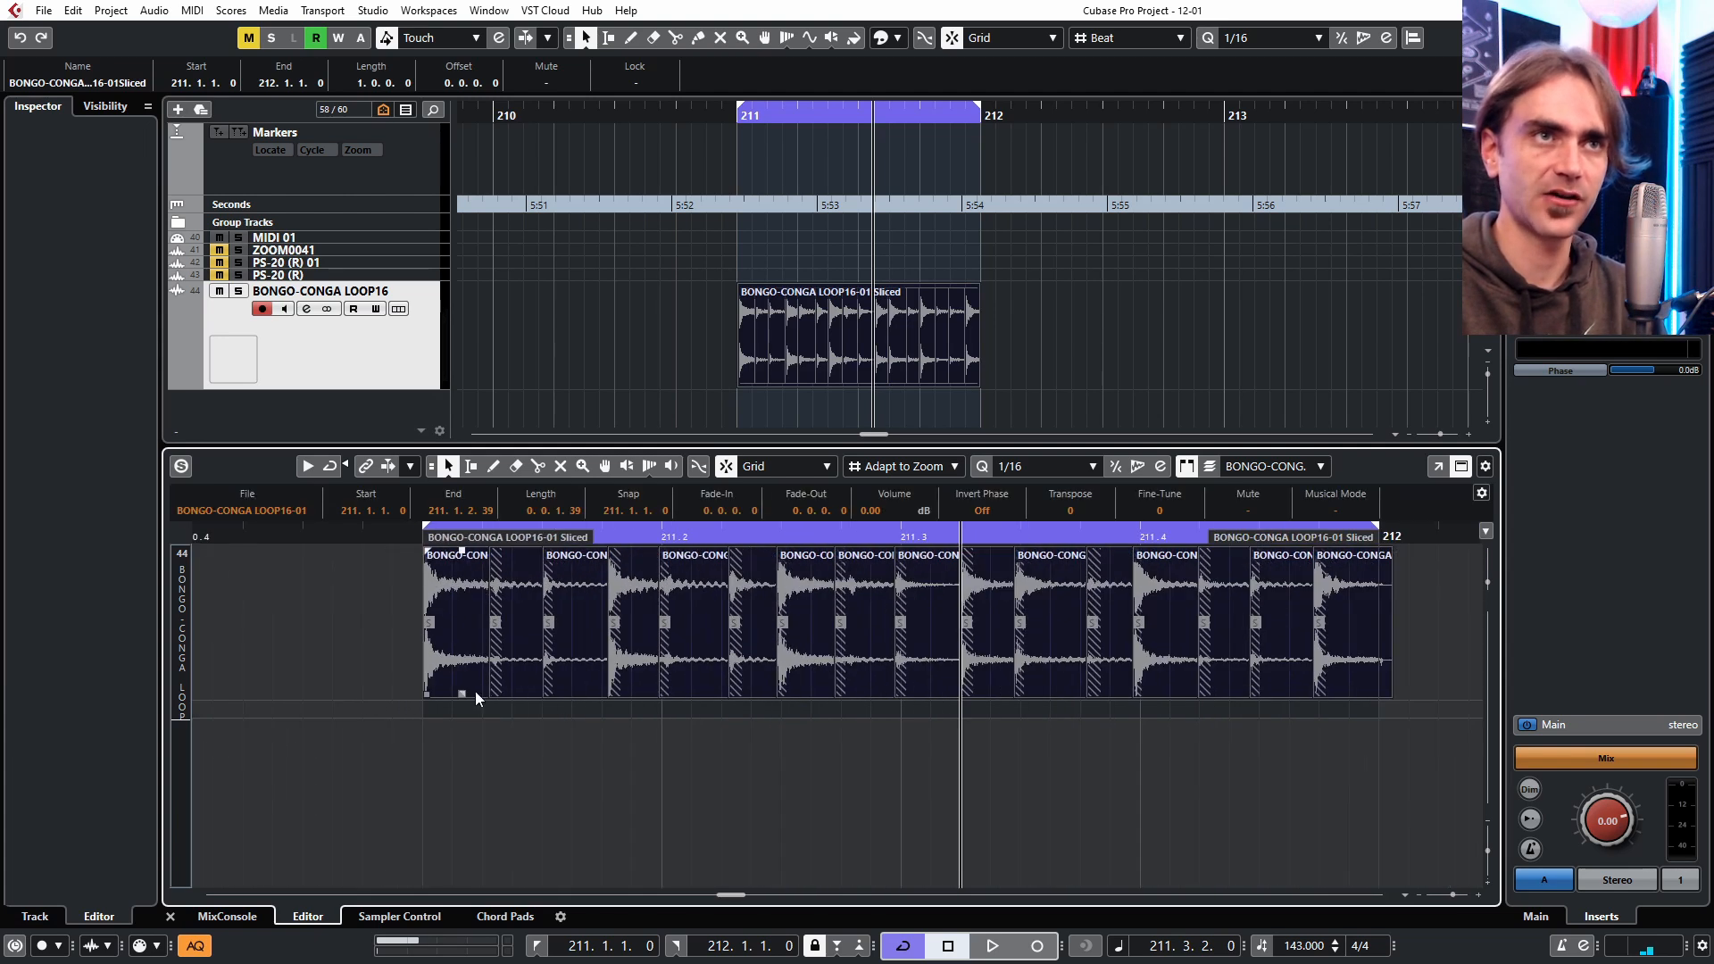
scroll(554, 700, "right", 1)
left_click_drag(1079, 694, 1054, 695)
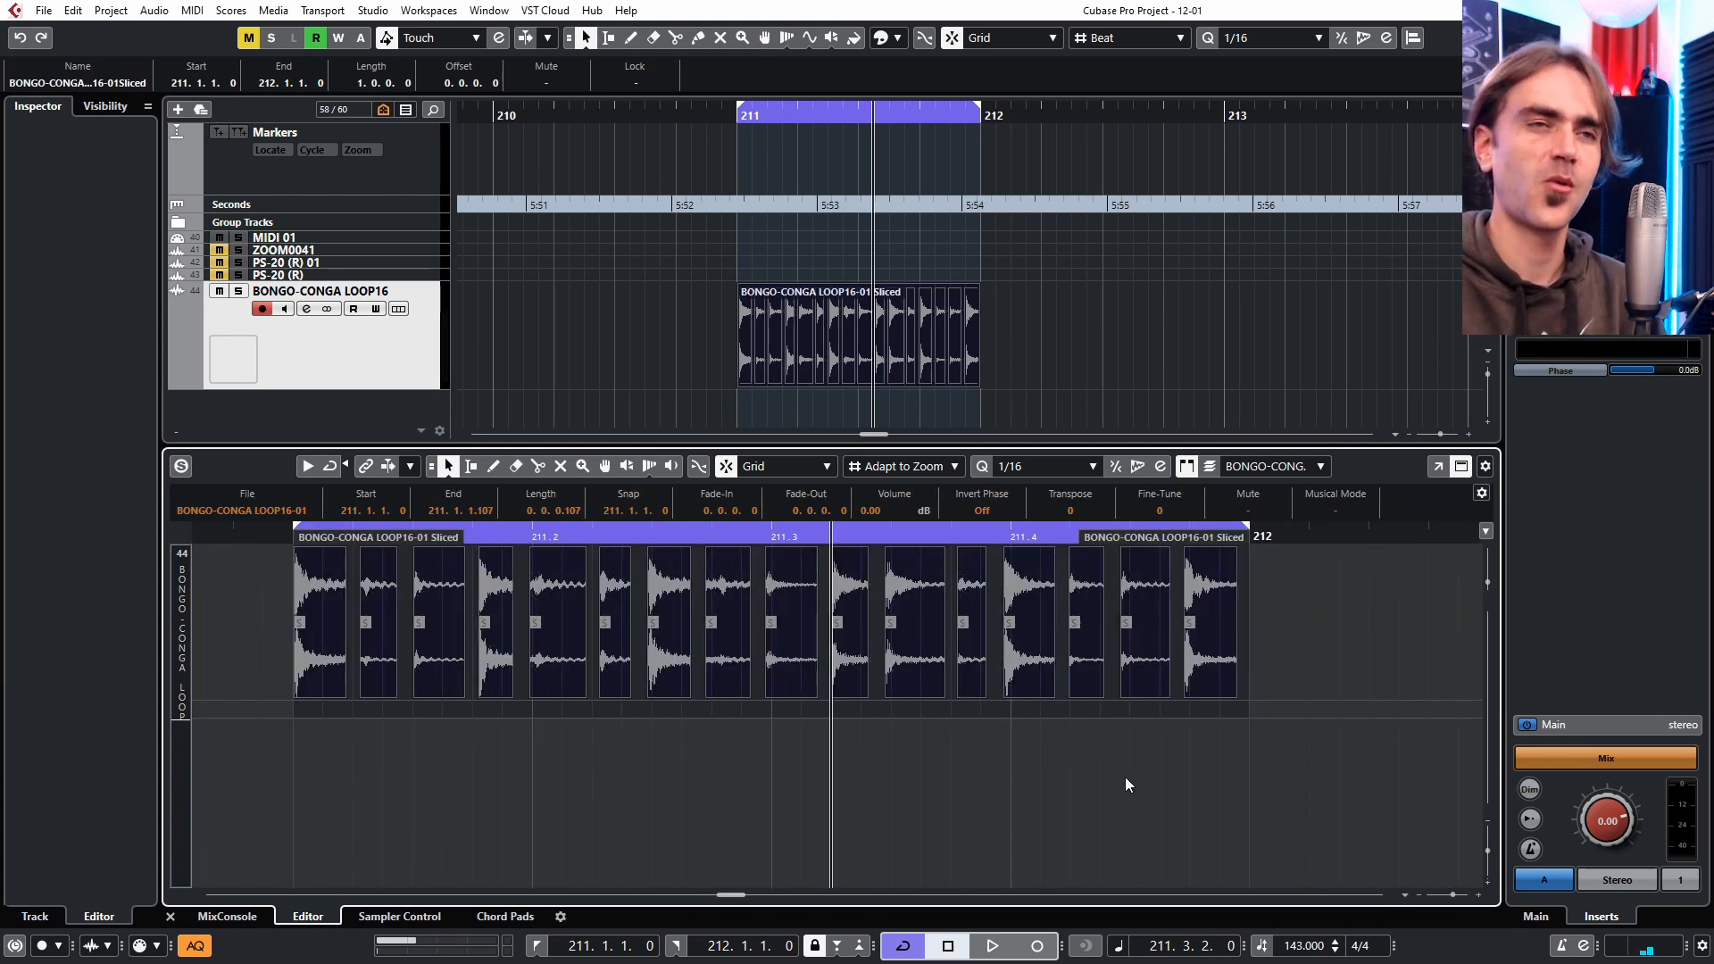
left_click(1126, 780)
Try extending the first slice to 211.1.3, placing the second slice over it at 211.1.2 and deleting that second slice.
scroll(571, 707, "up", 3)
scroll(559, 716, "down", 2)
scroll(590, 749, "left", 2)
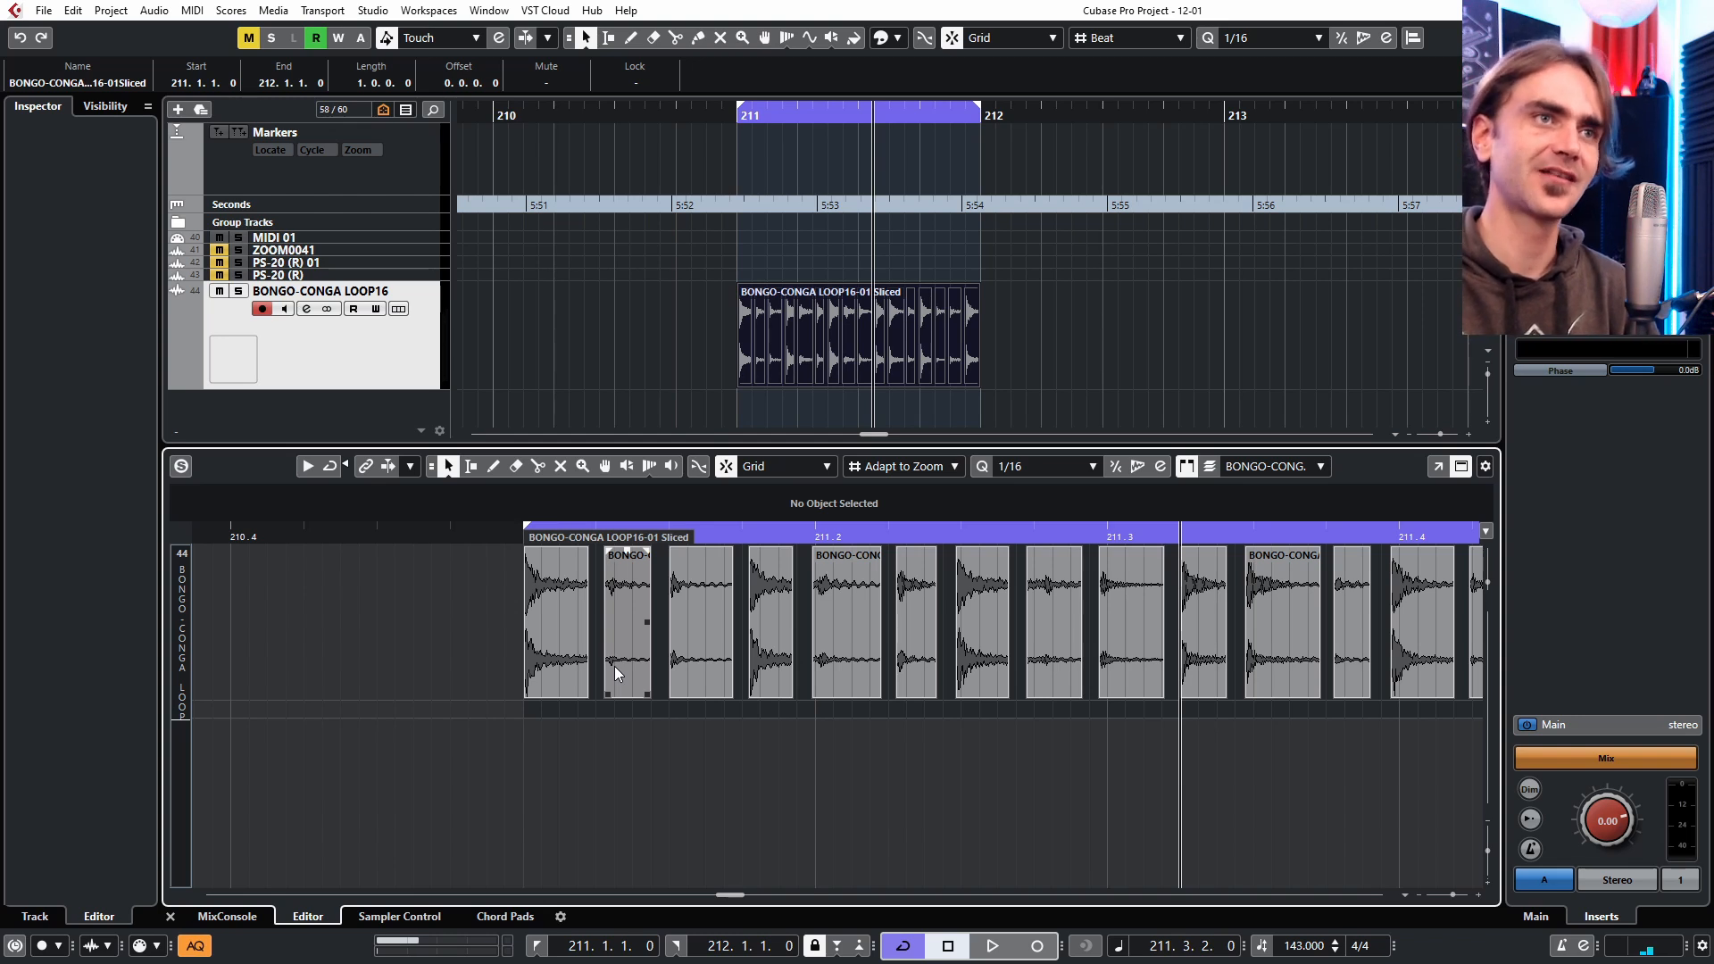
left_click_drag(633, 671, 664, 700)
mouse_move(623, 660)
left_mouse_down()
mouse_move(625, 638)
mouse_move(619, 670)
left_mouse_up()
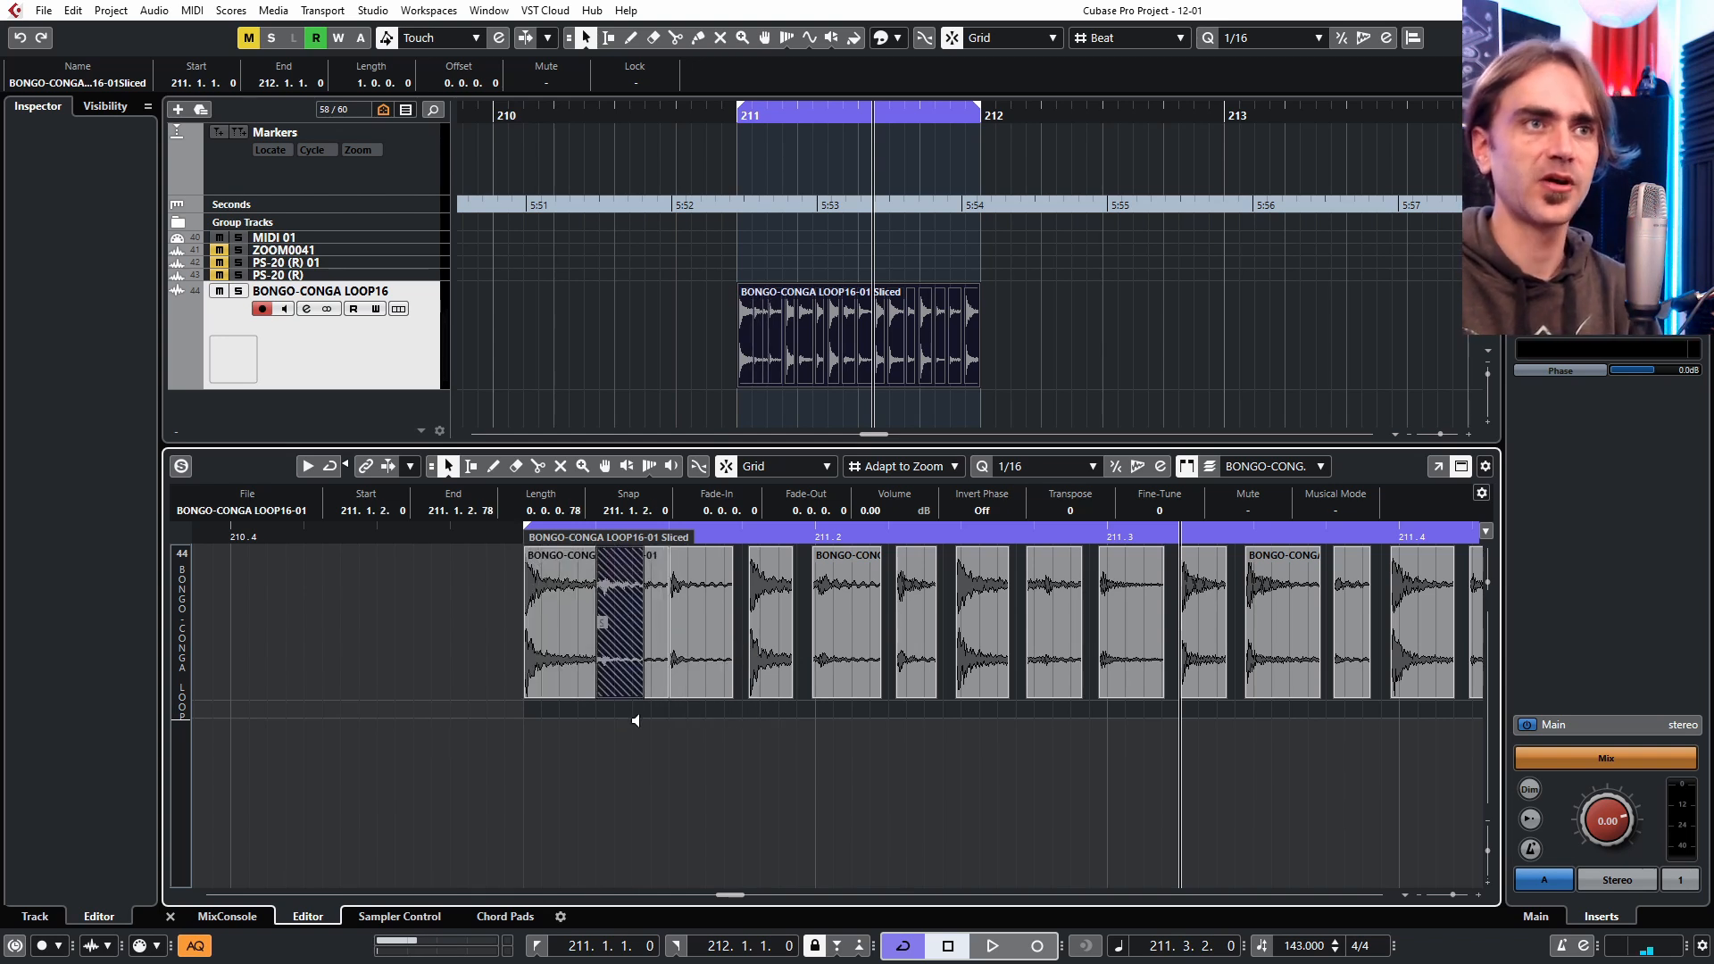
left_click(617, 663)
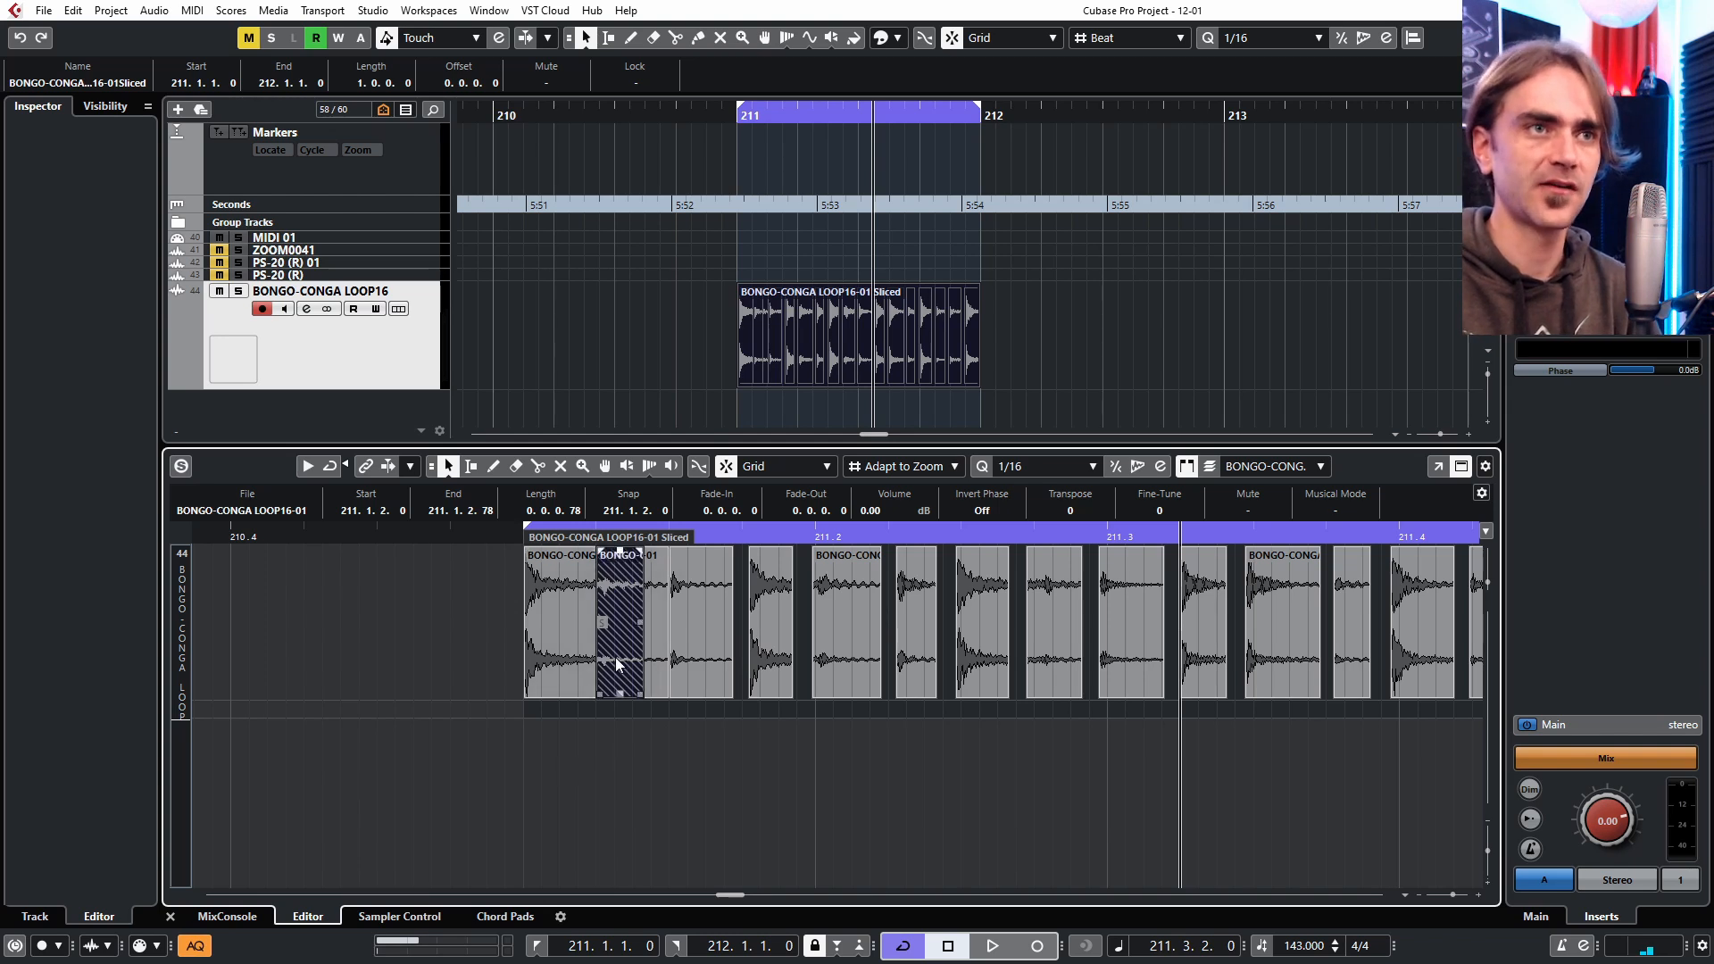
key("Delete")
left_click(630, 622)
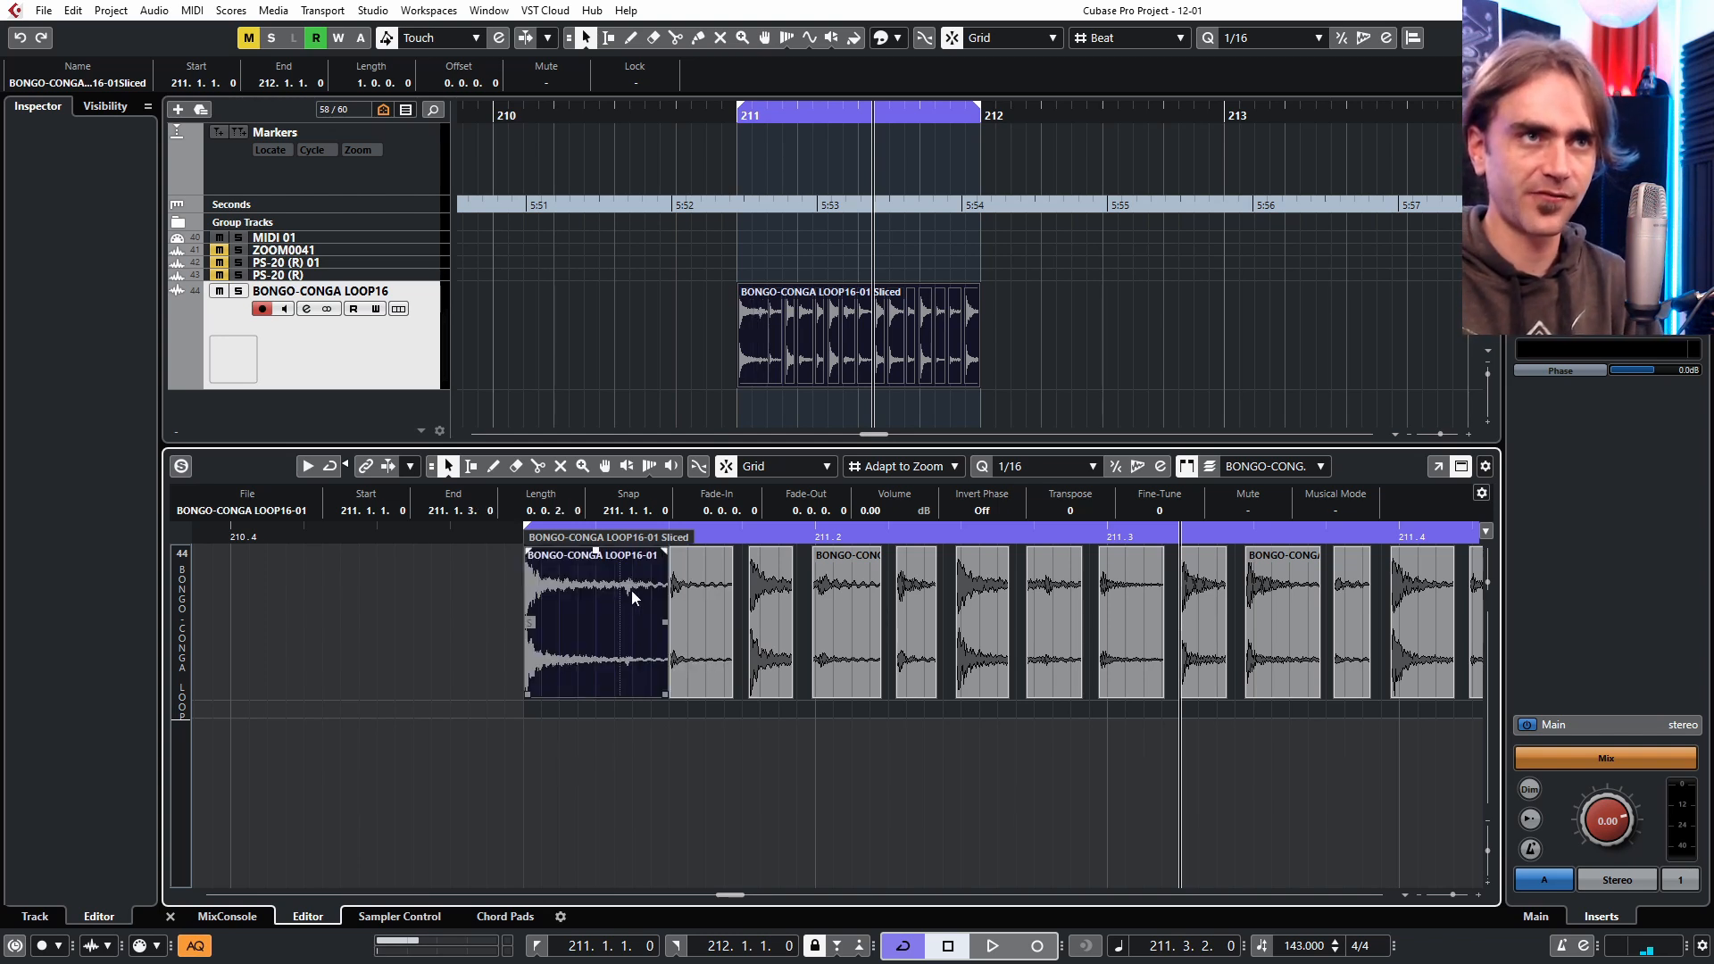
Undo the trial changes to the first two slices of the bongo part.
left_click(695, 651)
key("ctrl+z")
key("ctrl+z")
key("ctrl+z")
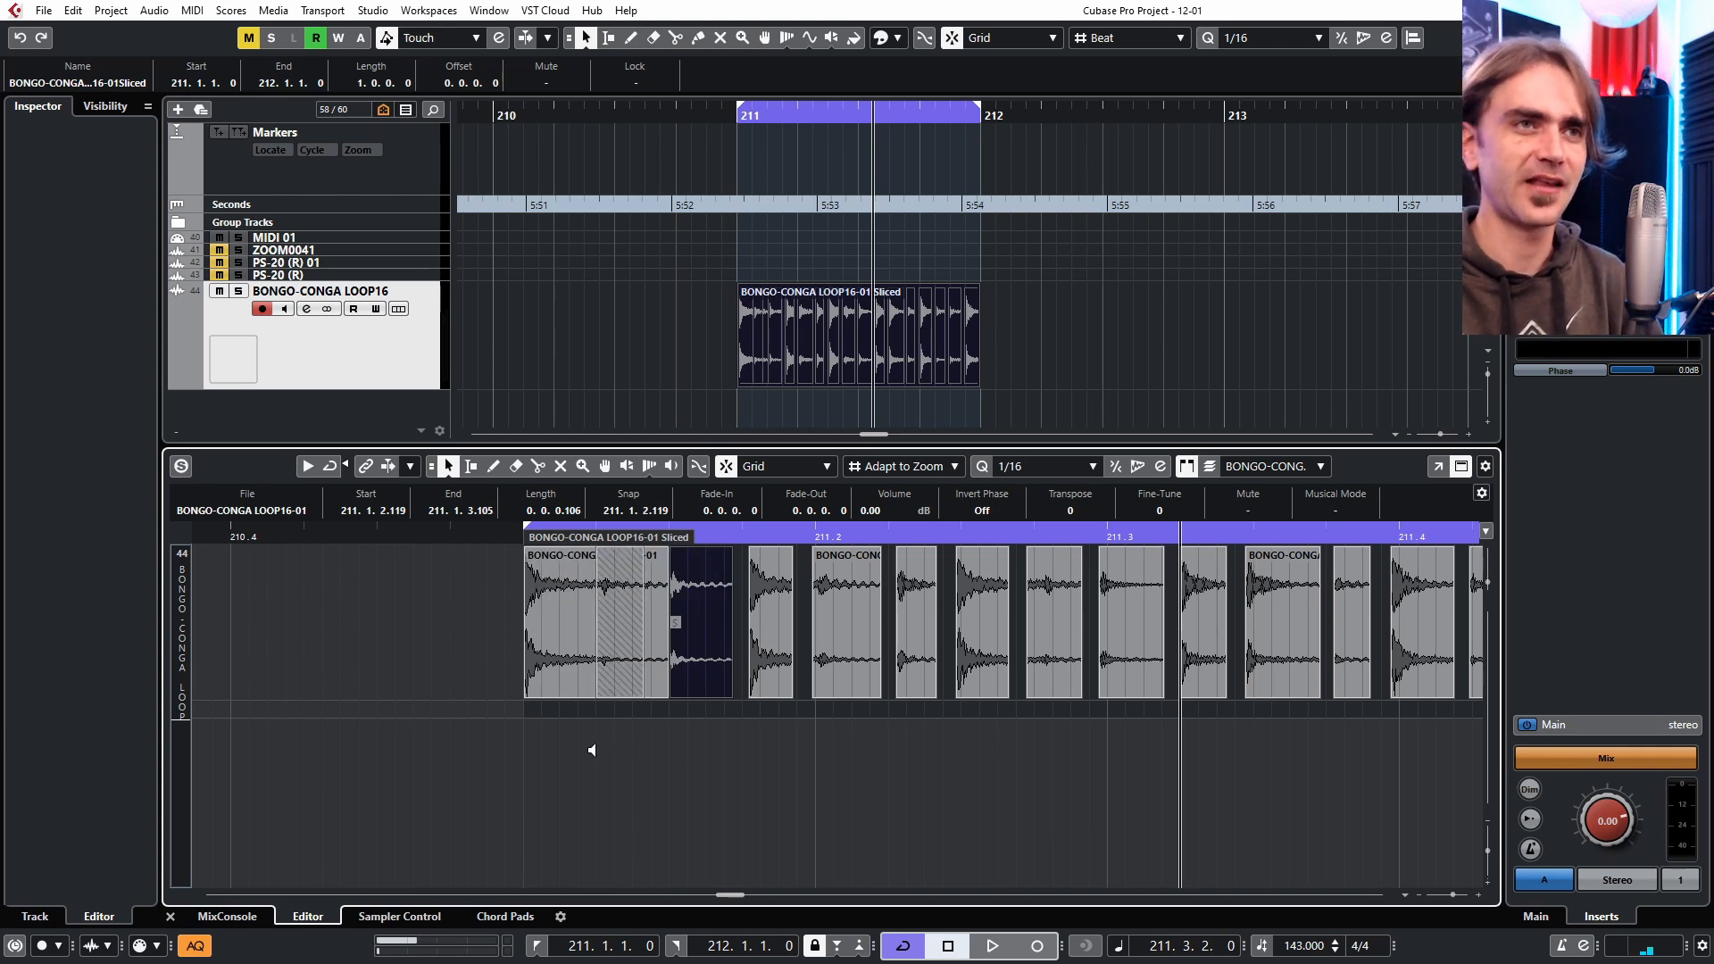
key("ctrl+z")
key("ctrl+z")
Start cycle playback and quantize all slices in the part to 1/16 notes.
key("space")
scroll(642, 728, "down", 3)
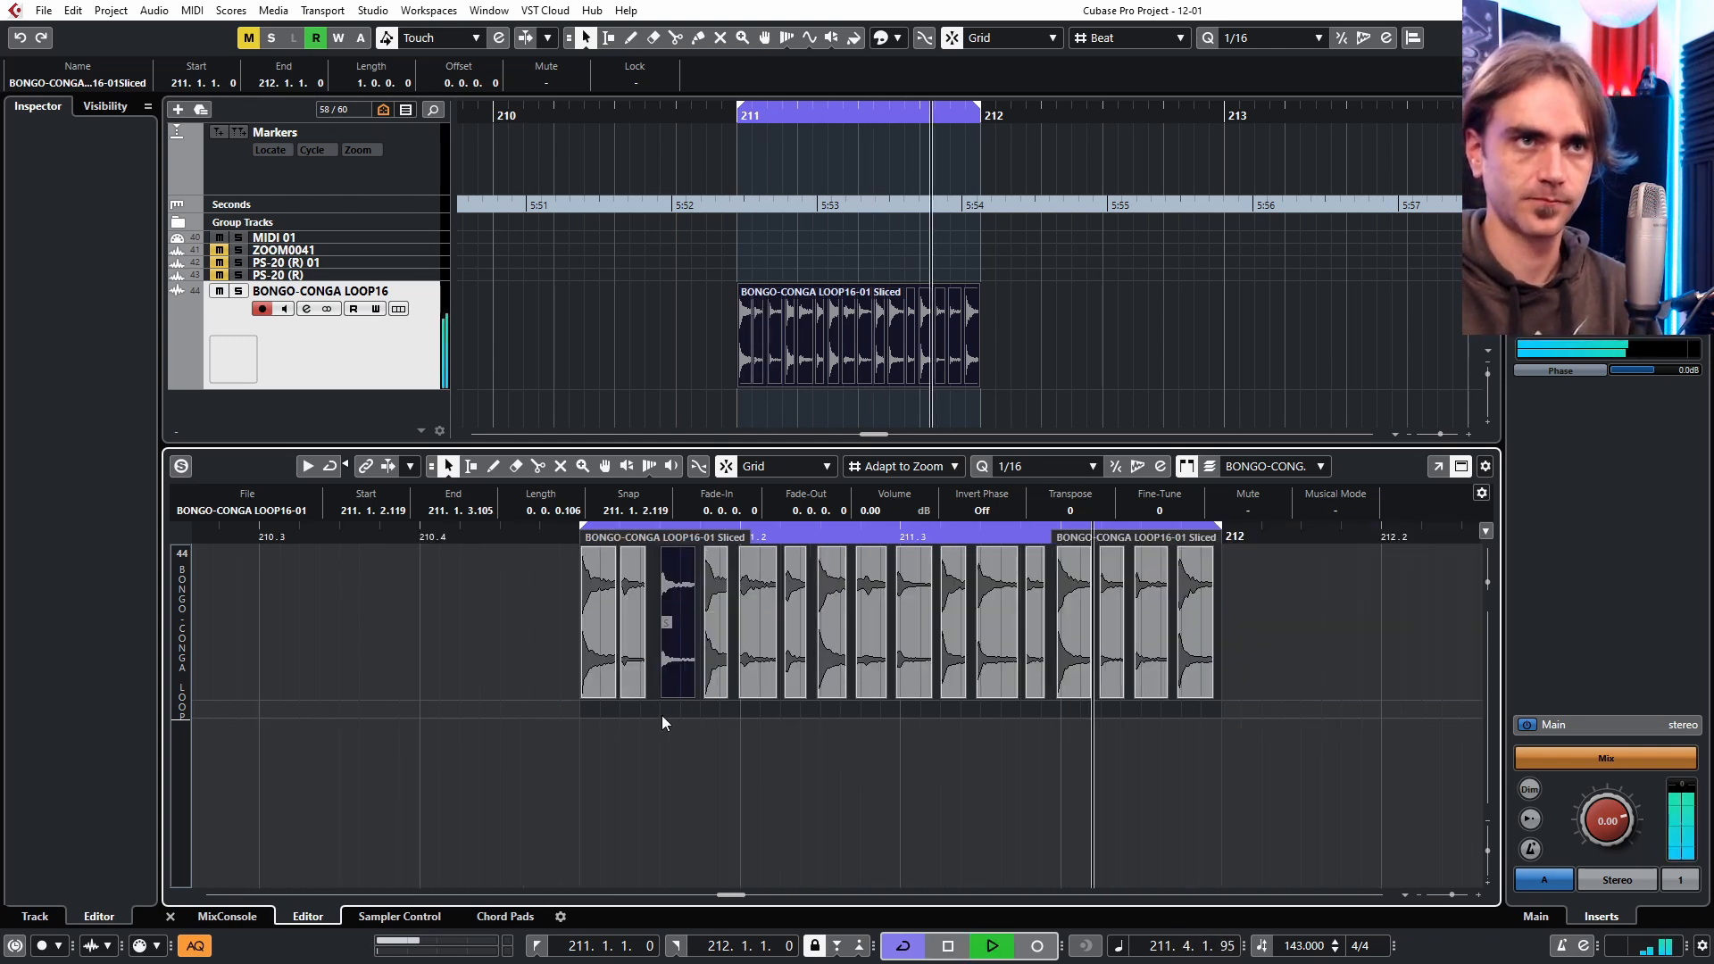
left_click(665, 727)
scroll(665, 727, "up", 2)
key("ctrl+a")
key("q")
left_click(995, 808)
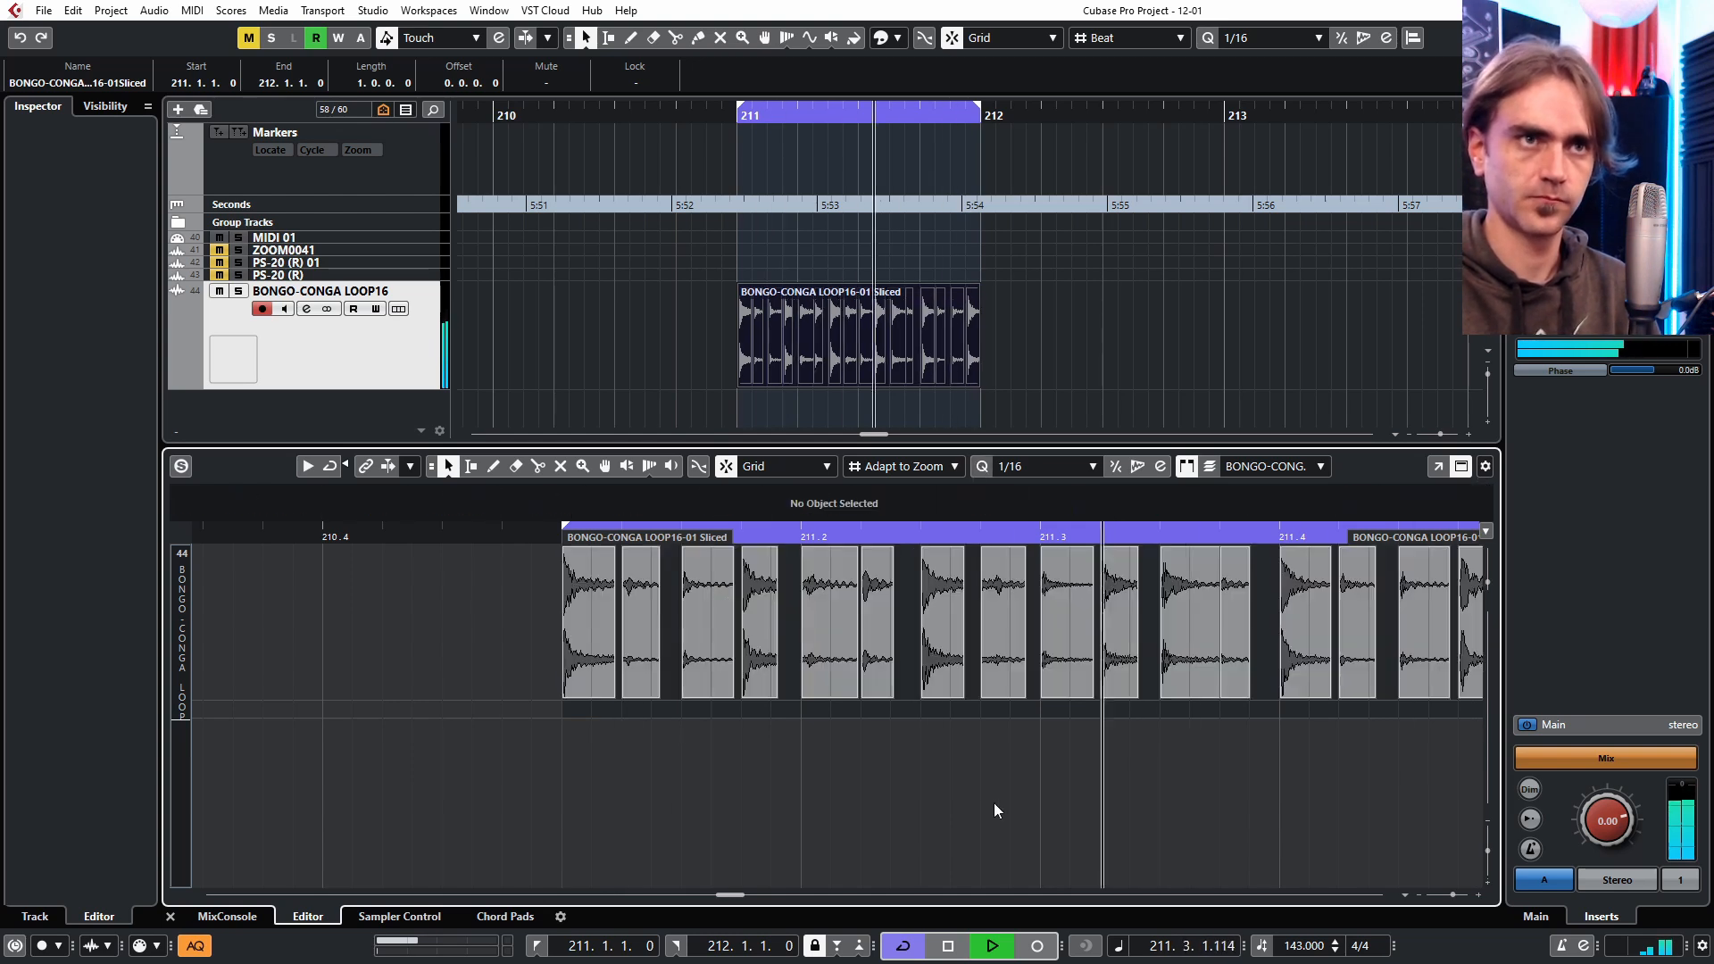
Lengthen all slices together to fill most gaps between them, listen to the result and stop playback.
key("ctrl+a")
left_click_drag(658, 694, 682, 693)
scroll(801, 732, "down", 2)
scroll(801, 731, "right", 1)
left_click(828, 746)
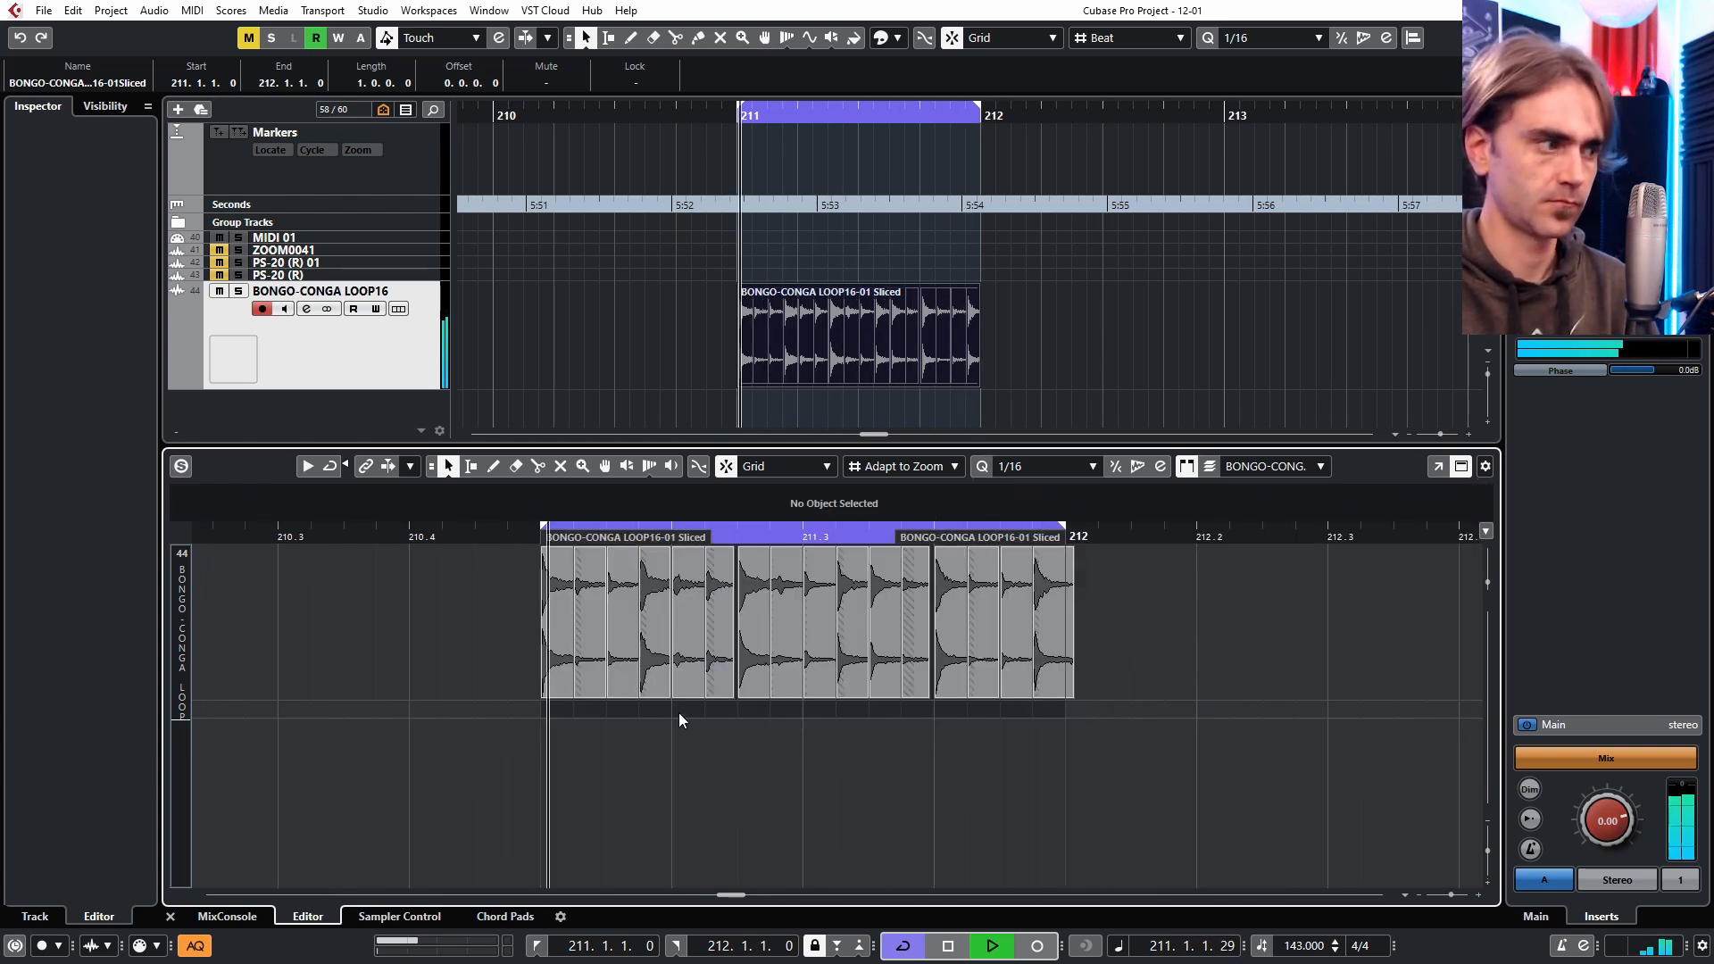
scroll(613, 656, "up", 2)
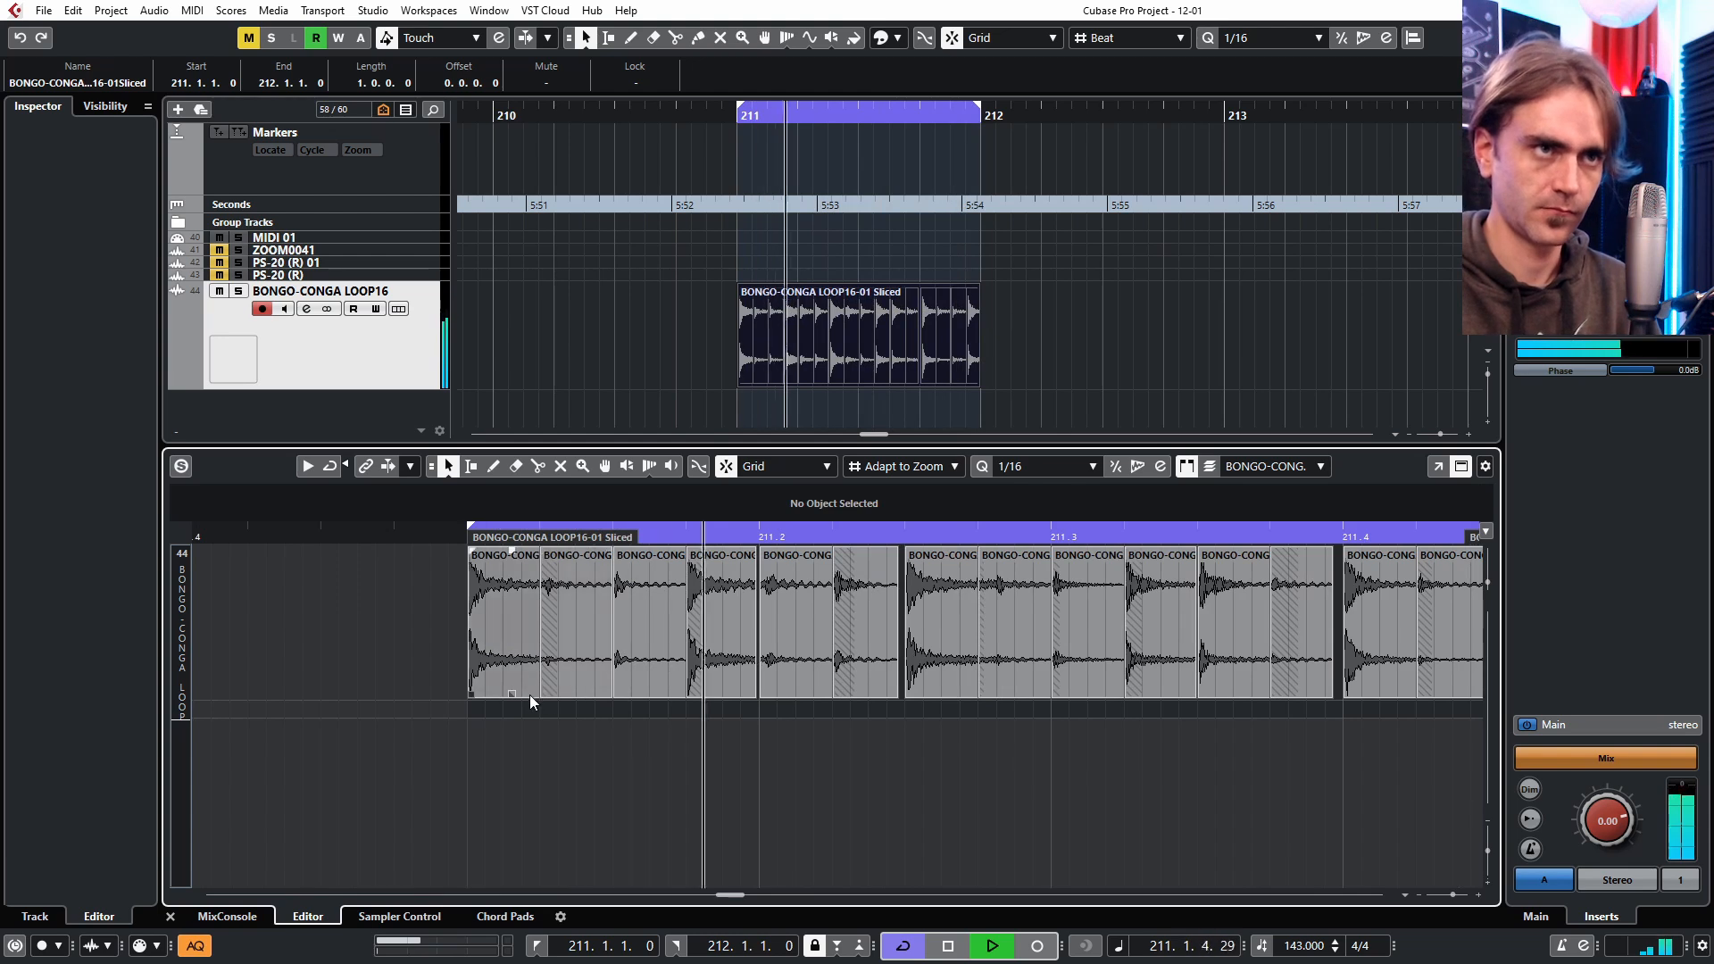
key("space")
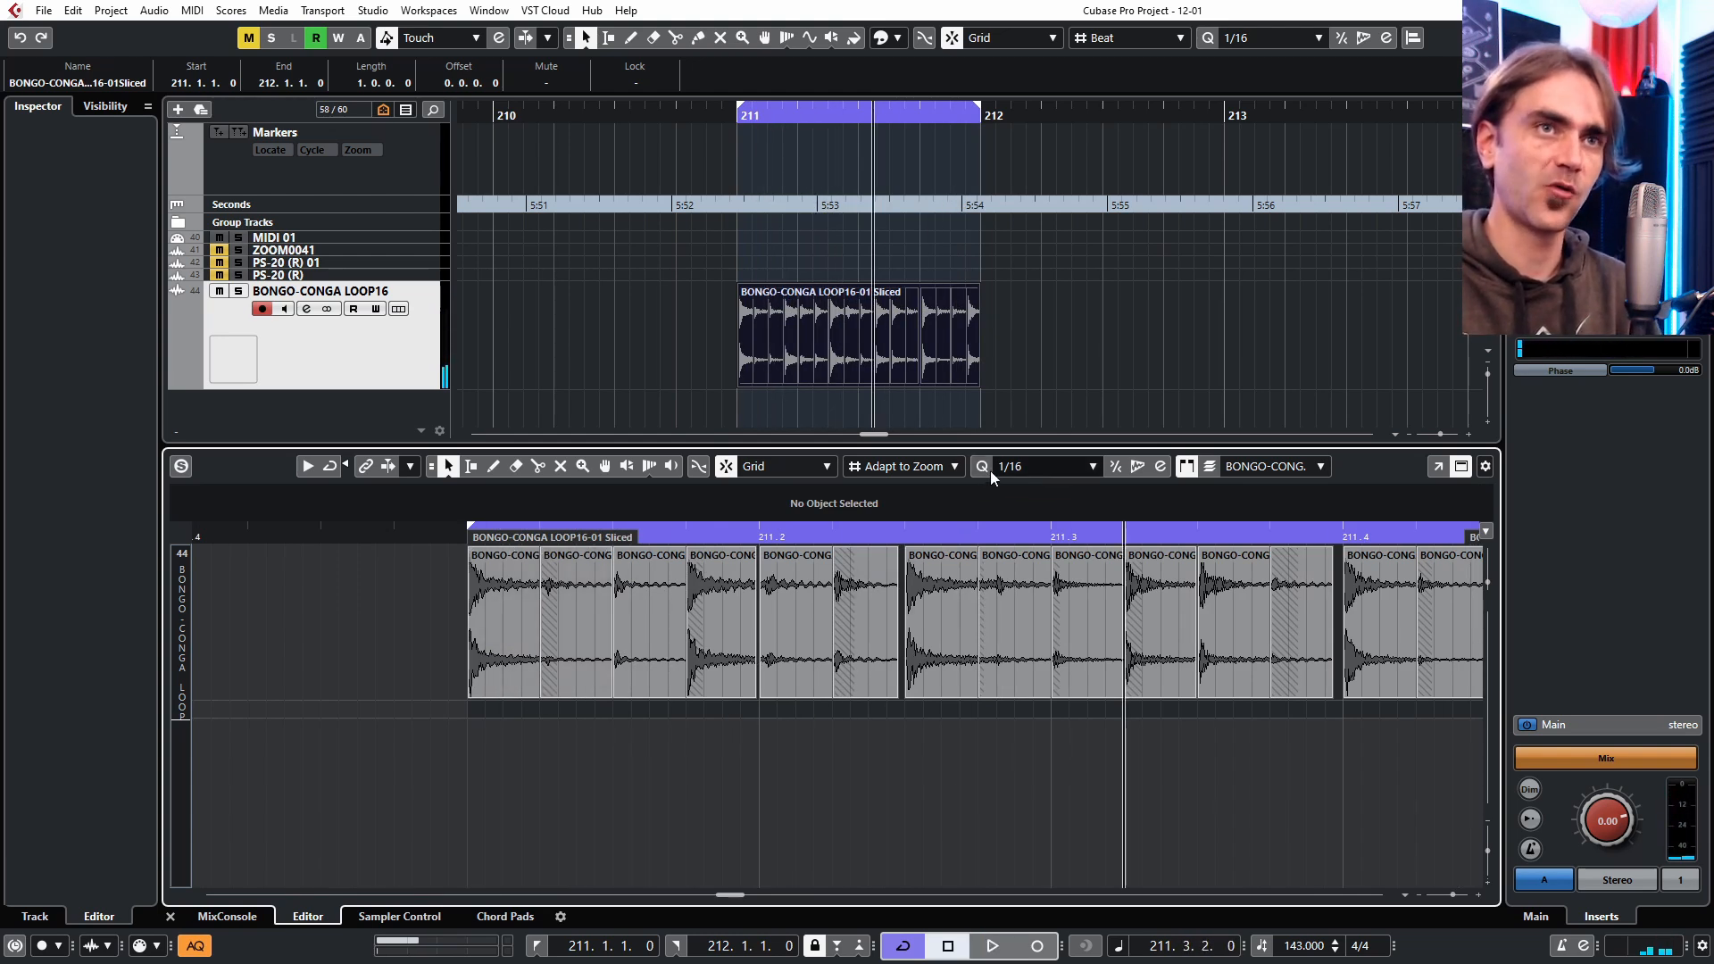
Adjust the slice ends to close the remaining gaps before beats 3 and 4, and trim the last slice to end at bar 212.
left_click_drag(889, 694, 1324, 716)
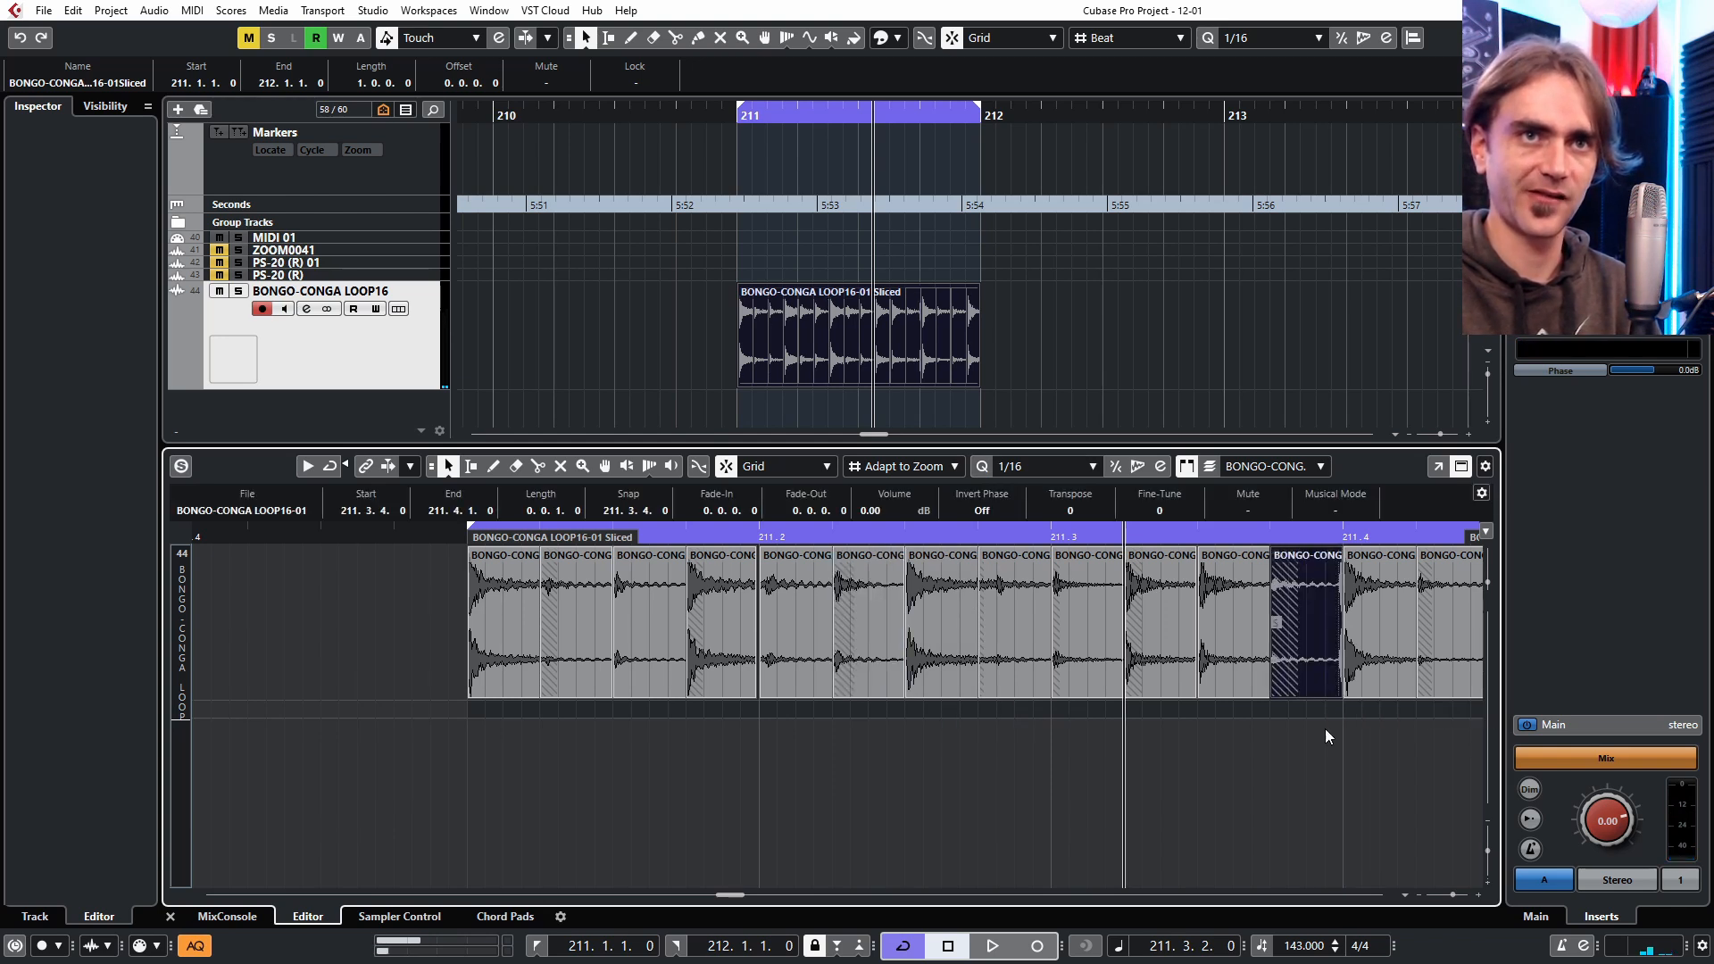
scroll(1303, 739, "right", 5)
left_click(962, 692)
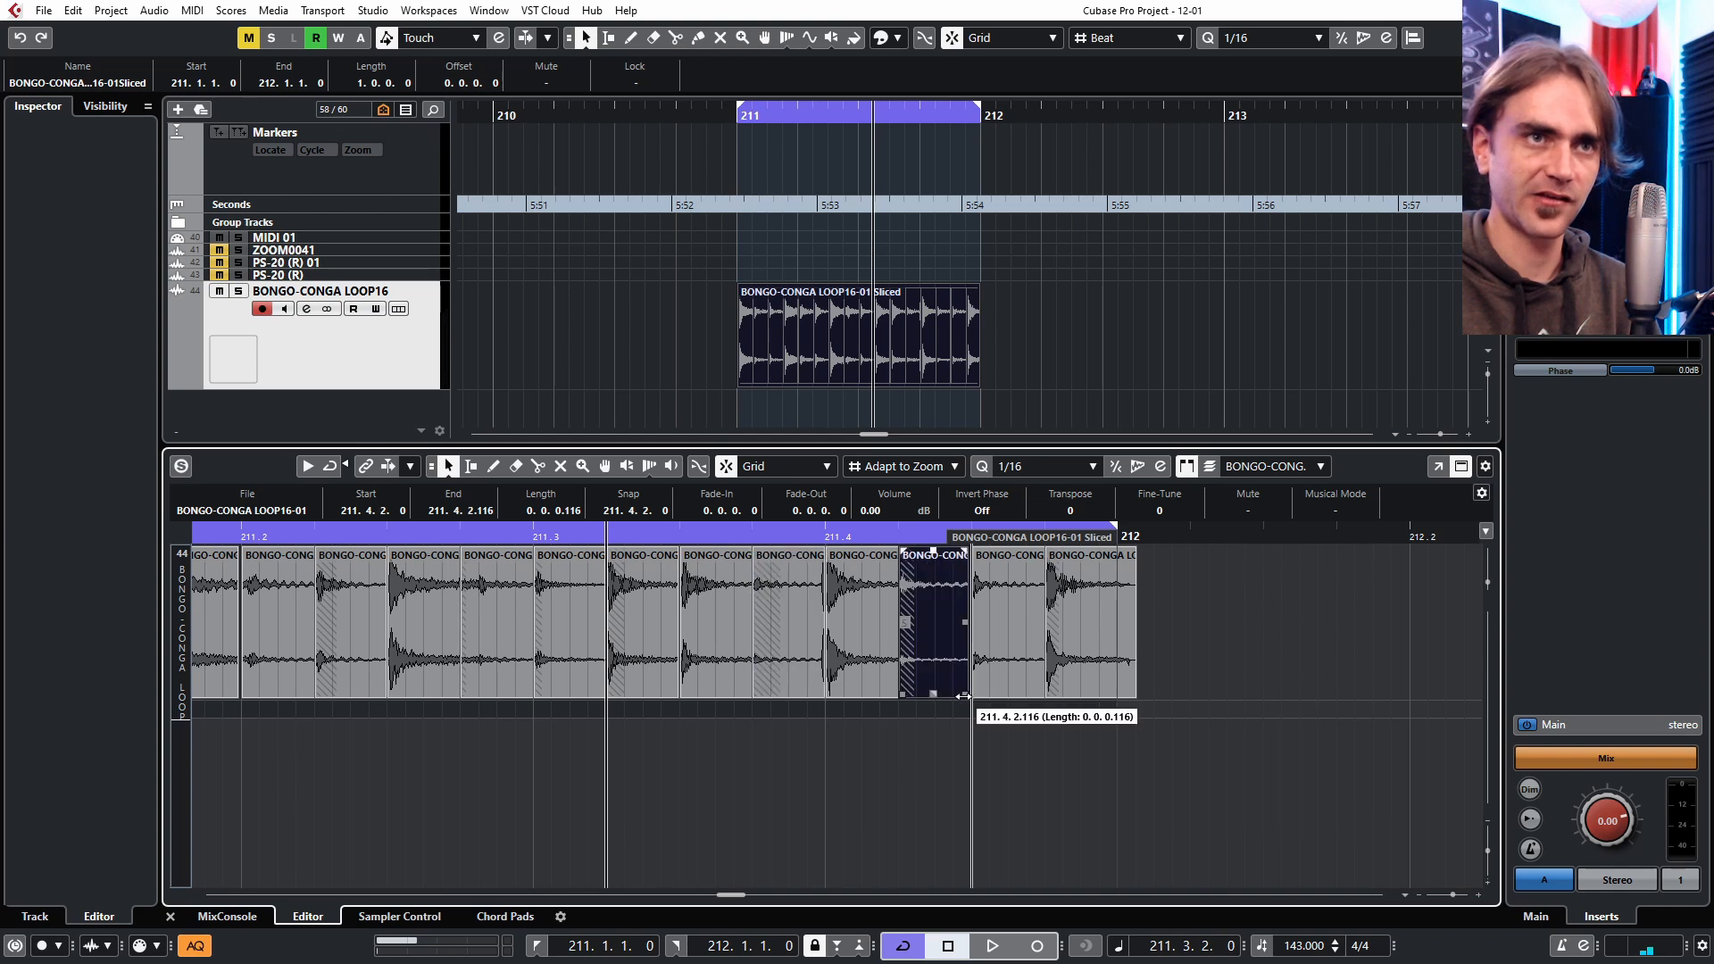
left_click(1121, 695)
left_click_drag(1133, 694, 1043, 693)
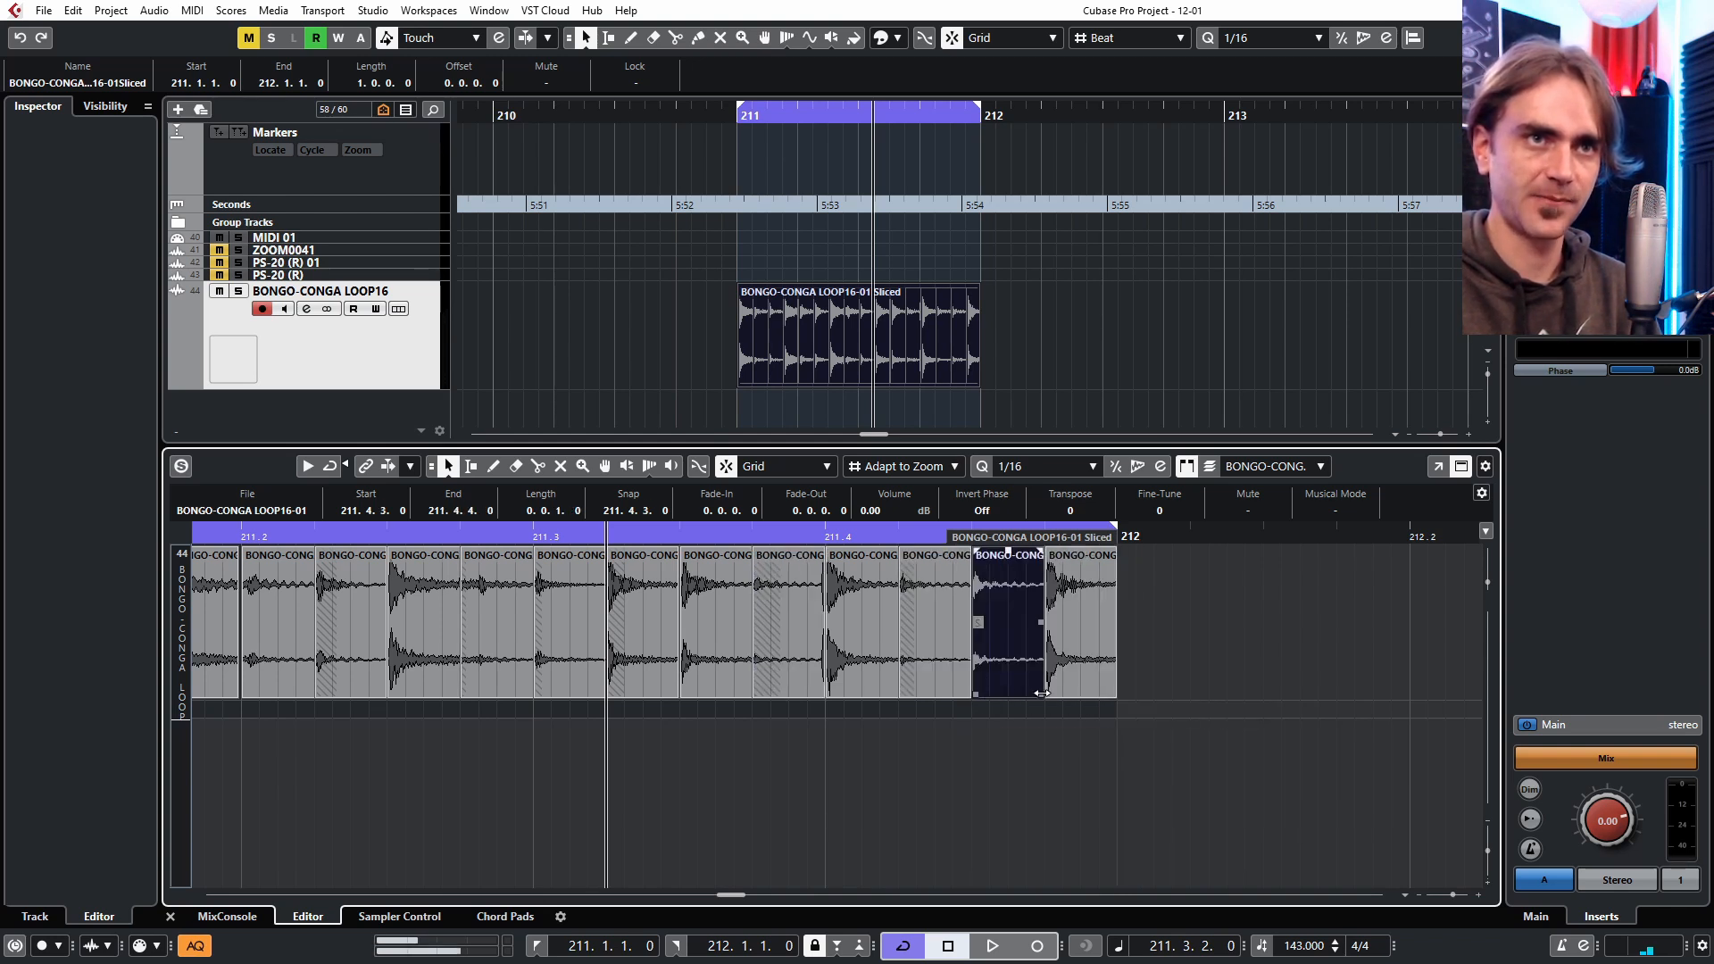
left_click(962, 694)
left_click(891, 691)
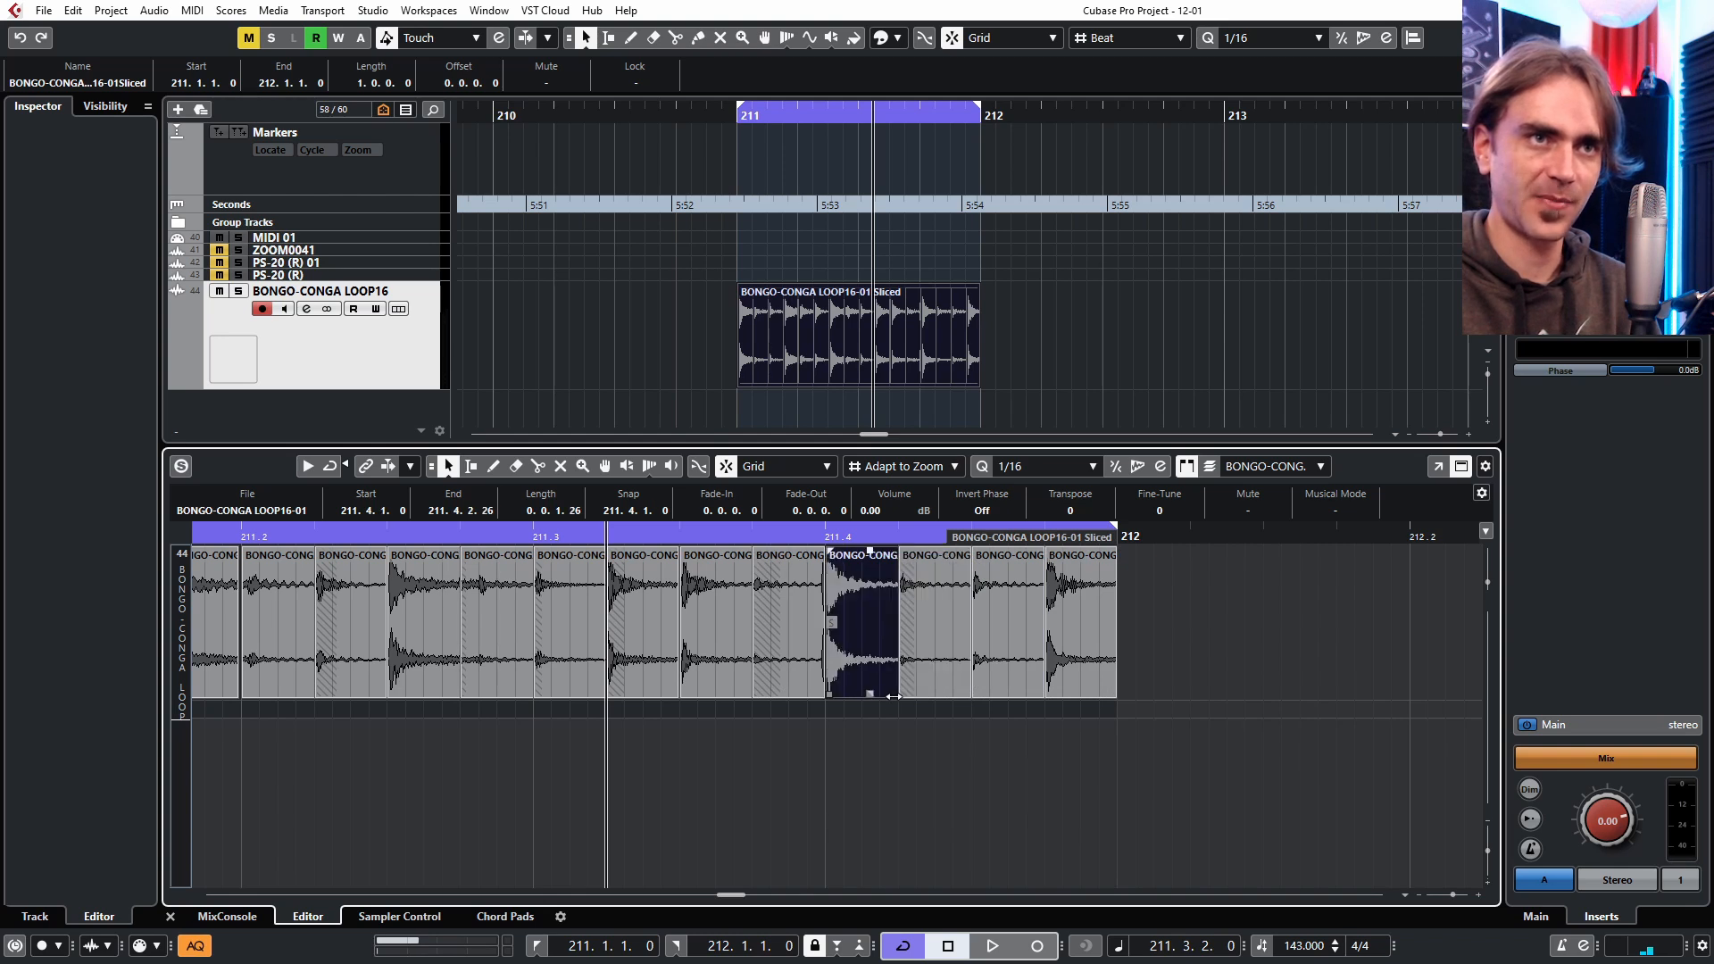
Try sliding the audio inside the slice at 211.4.1 forward without moving the slice's boundaries.
left_click(814, 696)
scroll(814, 696, "up", 5)
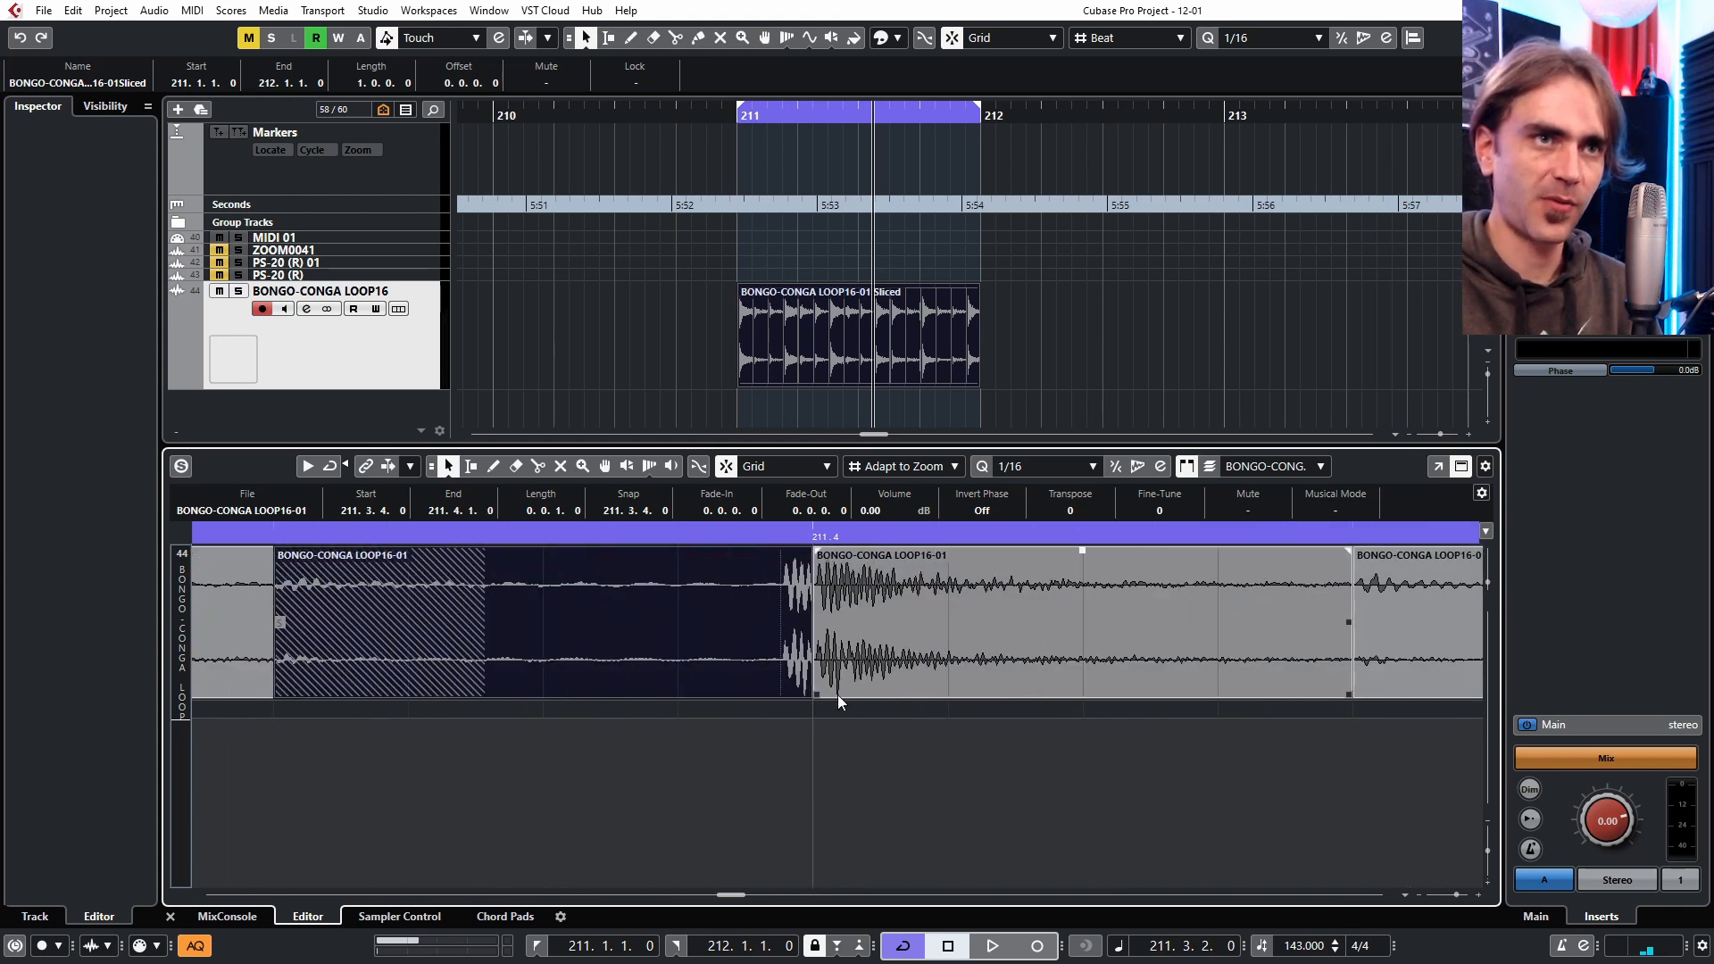
left_click_drag(806, 691, 807, 692)
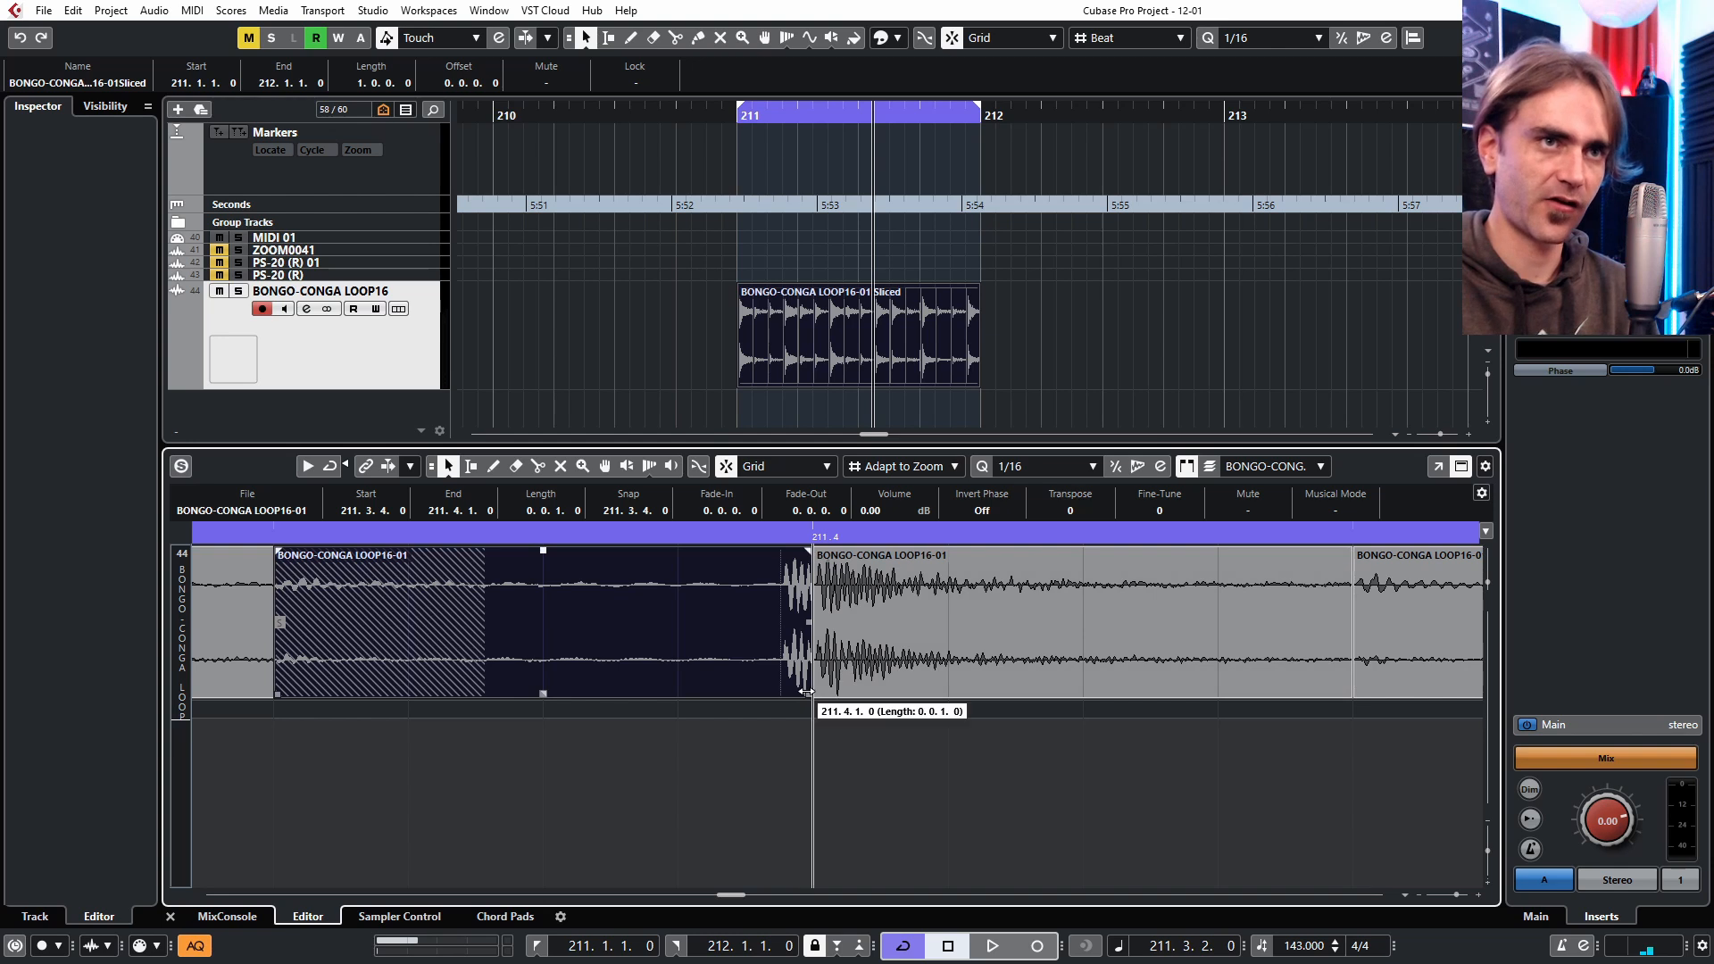
left_click(264, 696)
left_click(973, 609)
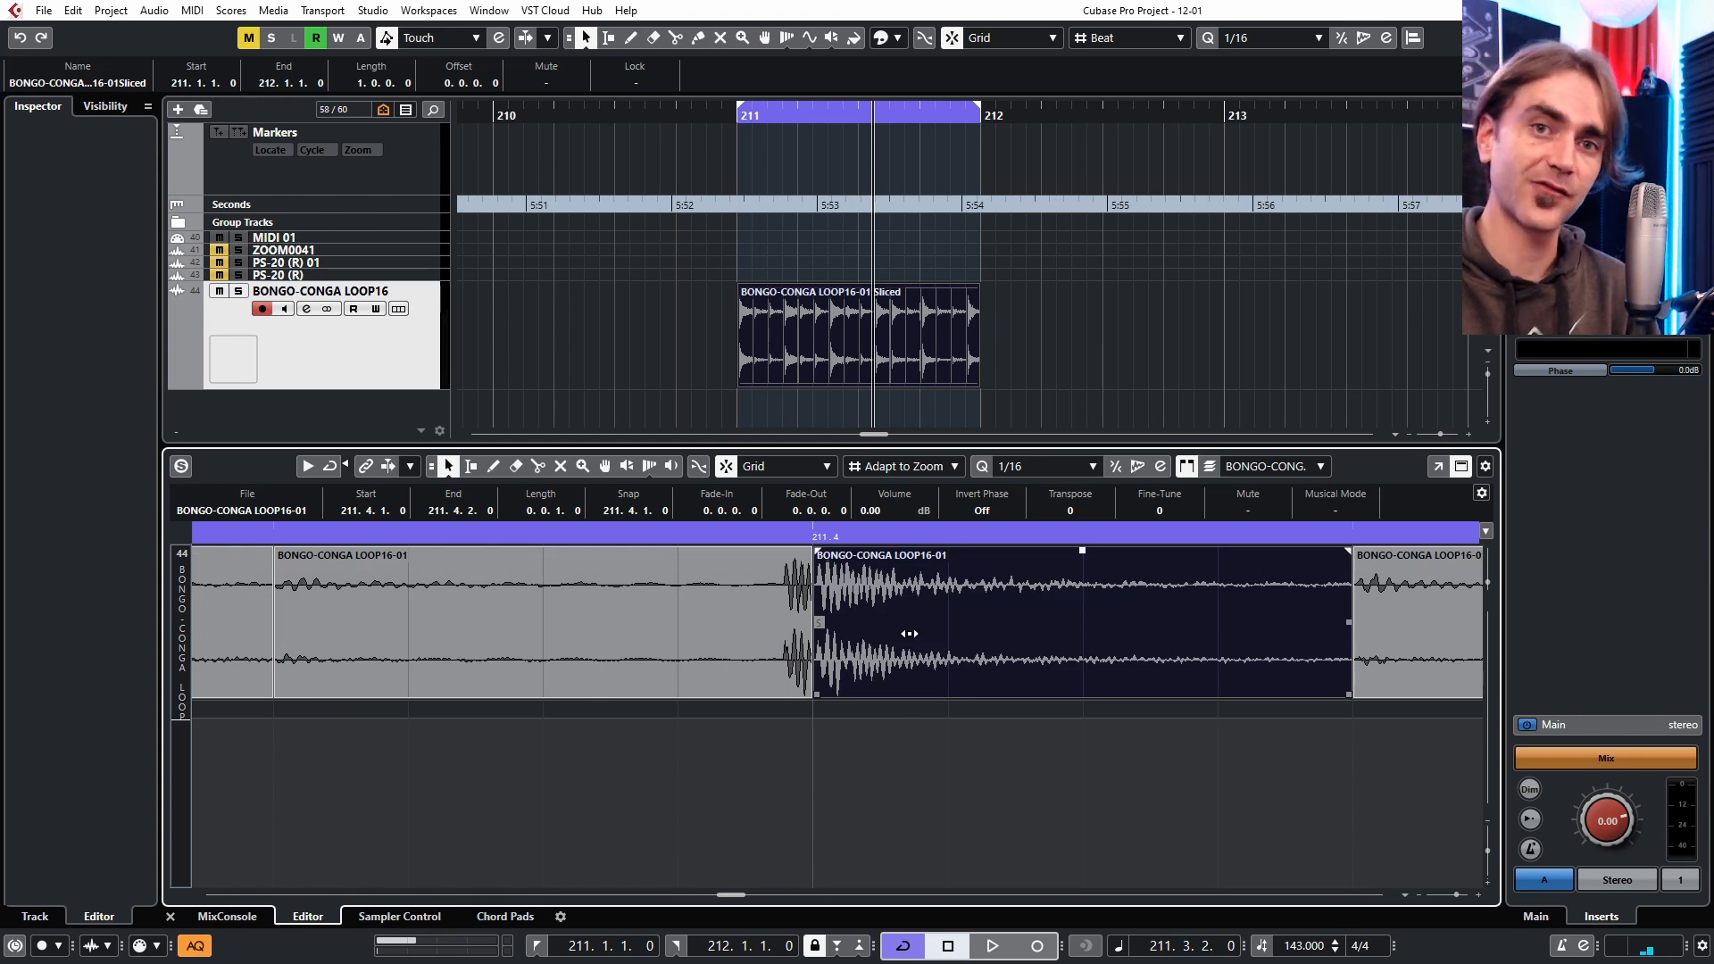
left_click_drag(908, 634, 954, 638)
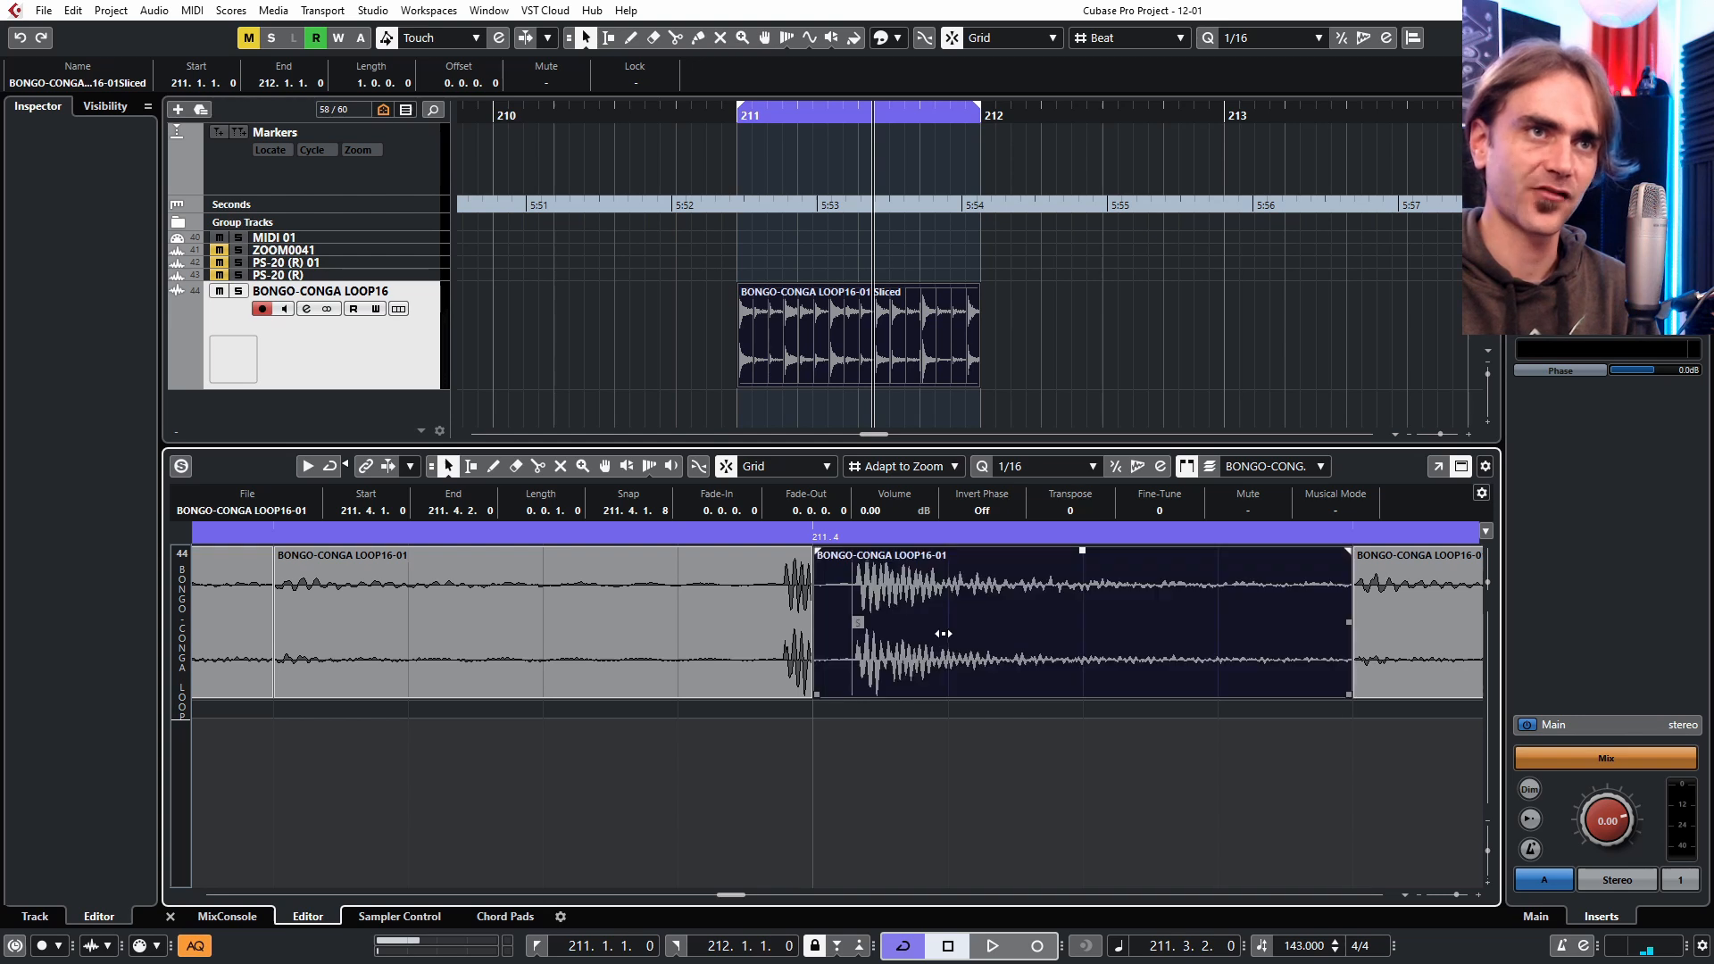
Shorten the slice at 211.3.4 to end at 211.3.4.97 and undo the audio shift inside the slice that follows.
left_click(697, 653)
left_click_drag(807, 695, 712, 694)
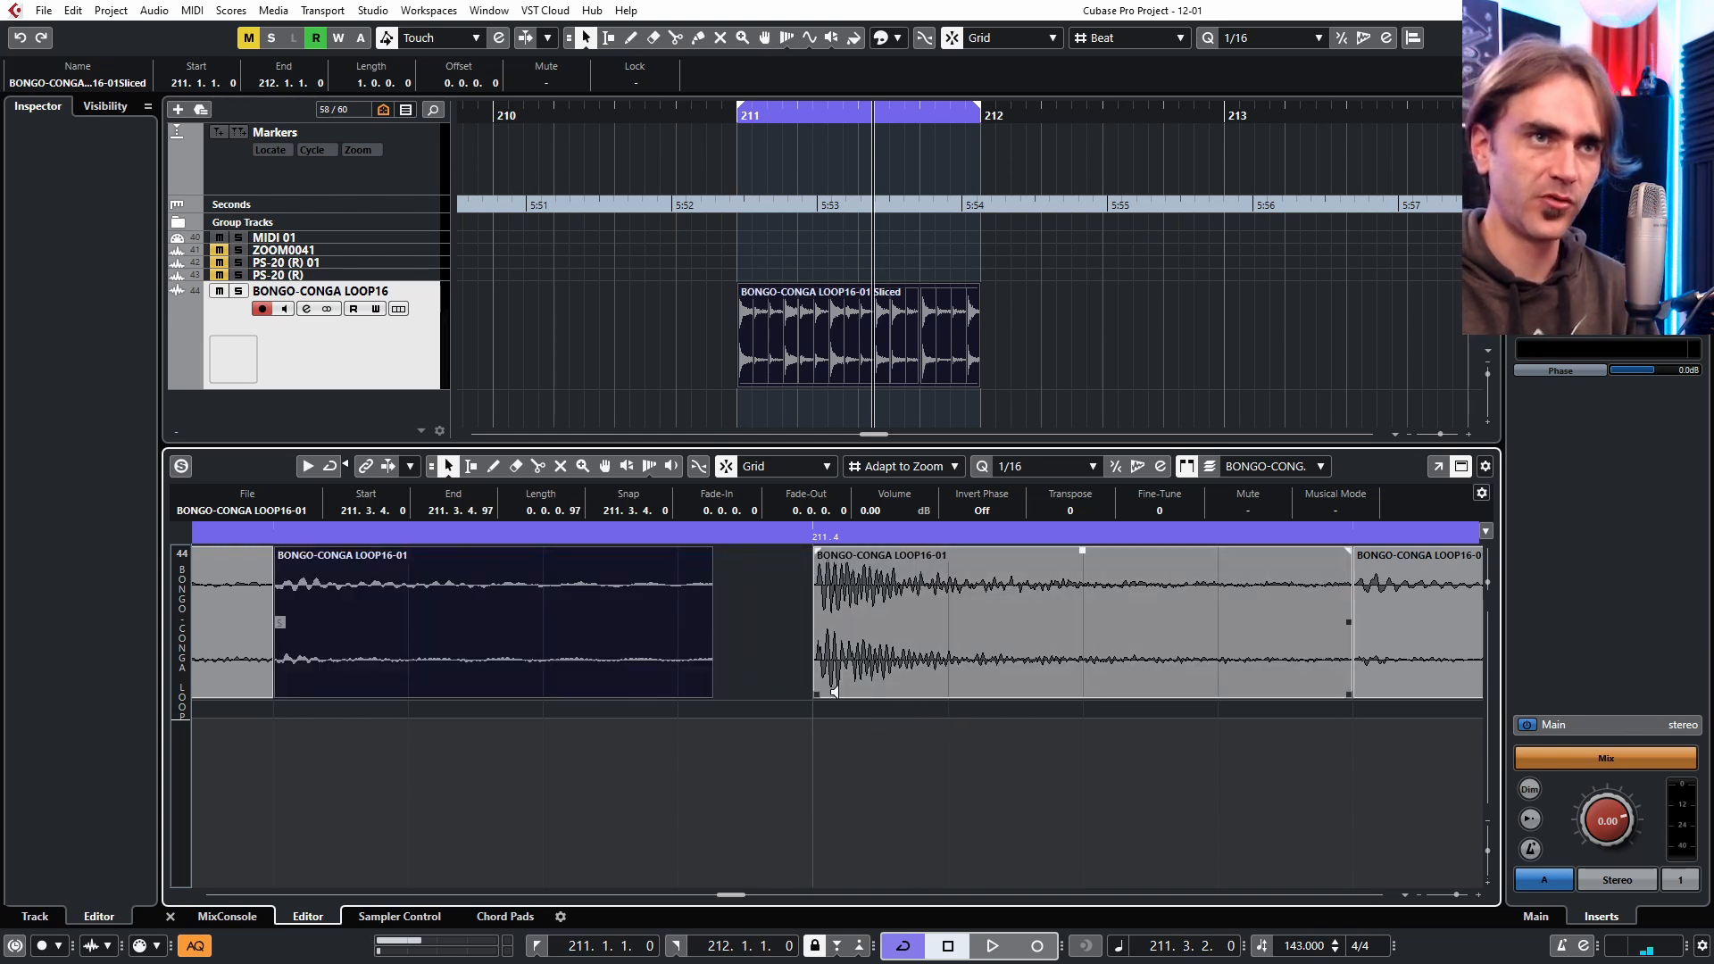
left_click_drag(845, 638, 858, 640)
key("ctrl+z")
scroll(927, 678, "down", 3)
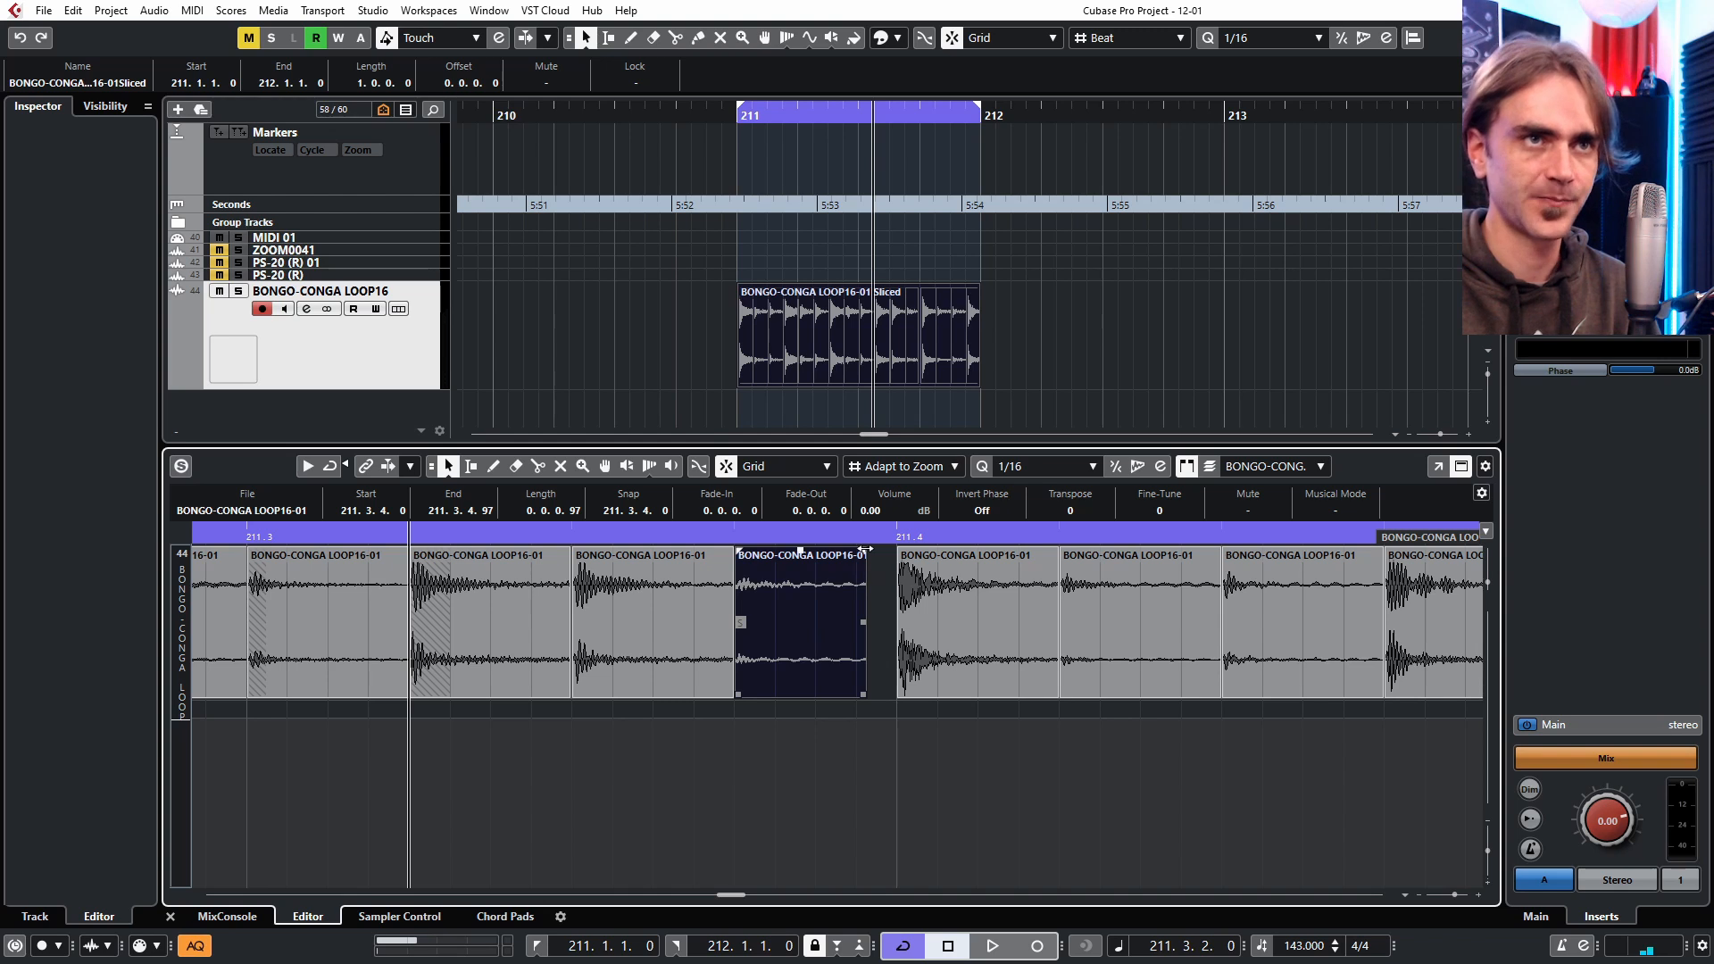
Work back through the earlier slices from beat 3 into beat 2, making their ends meet the start of the following slice.
left_click(719, 600)
left_click(550, 650)
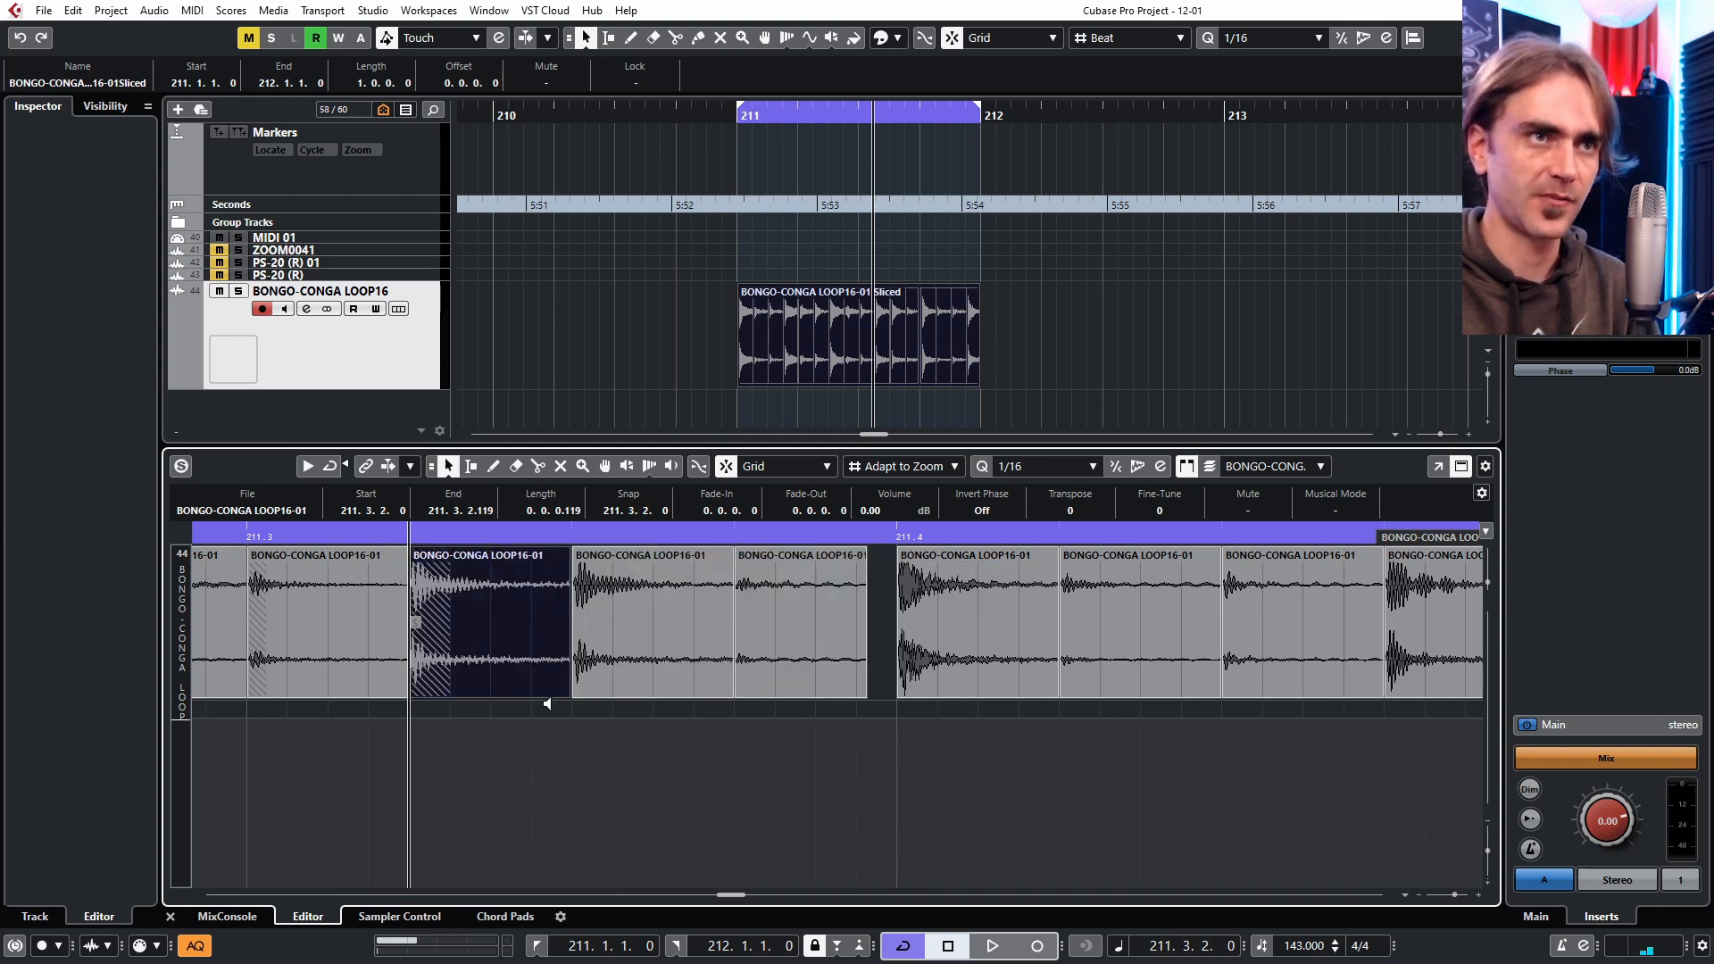
scroll(547, 703, "up", 2)
scroll(579, 709, "left", 3)
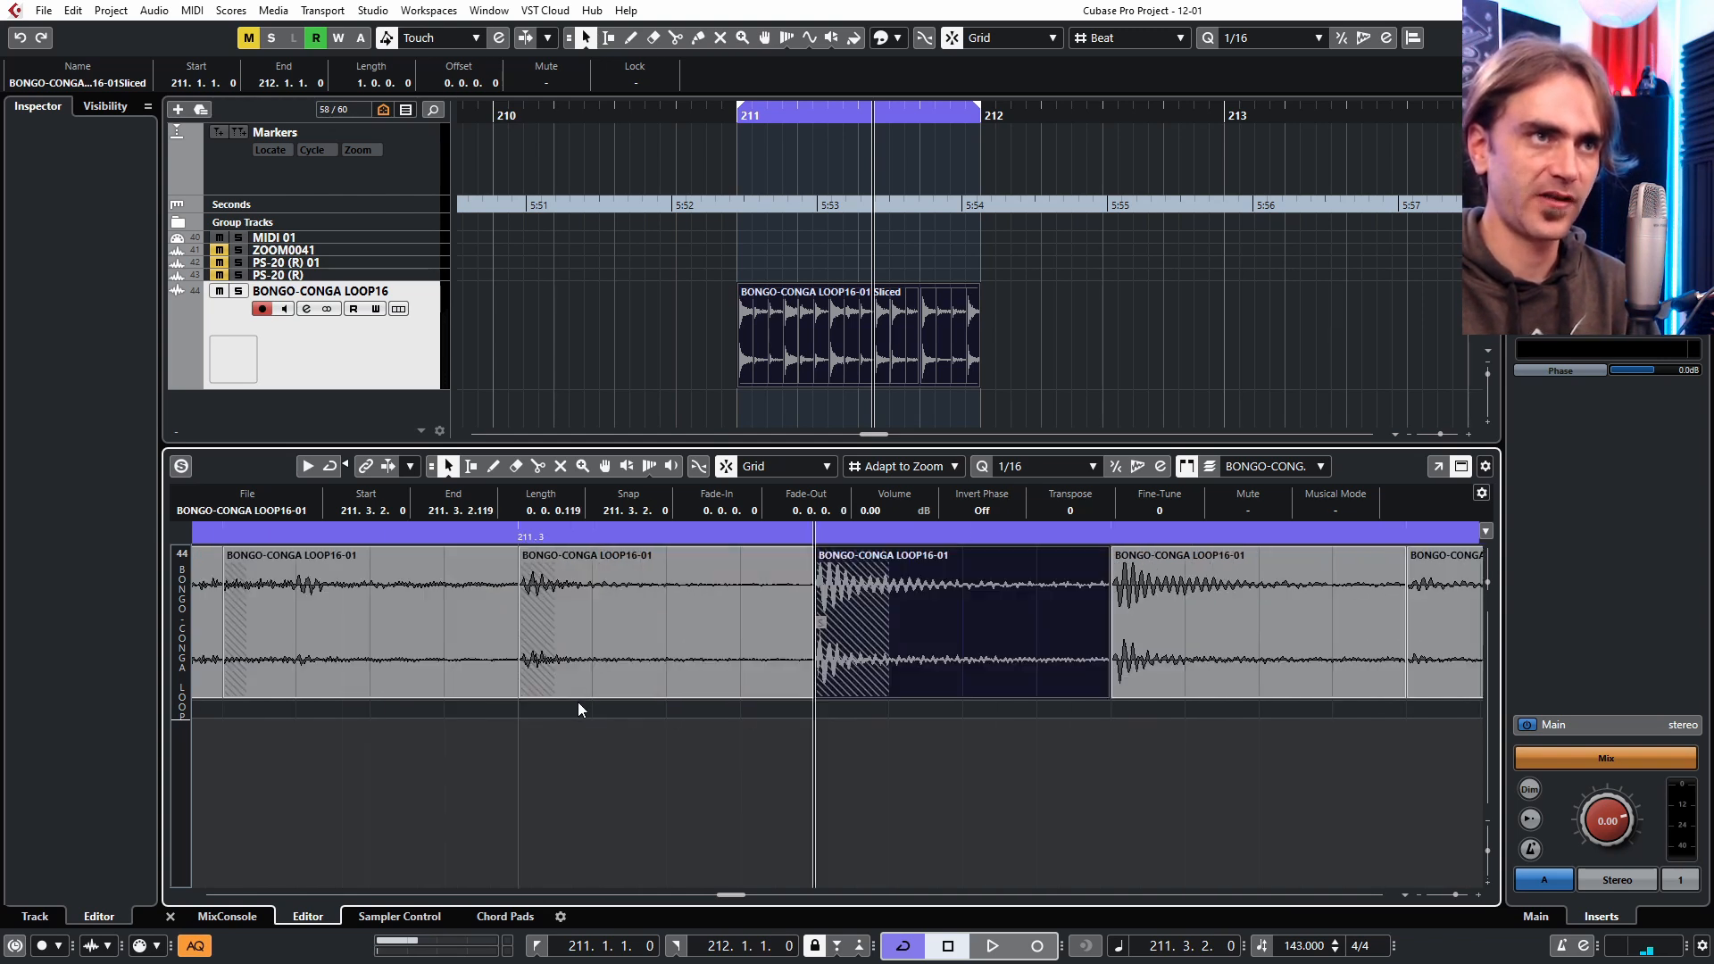
left_click(747, 695)
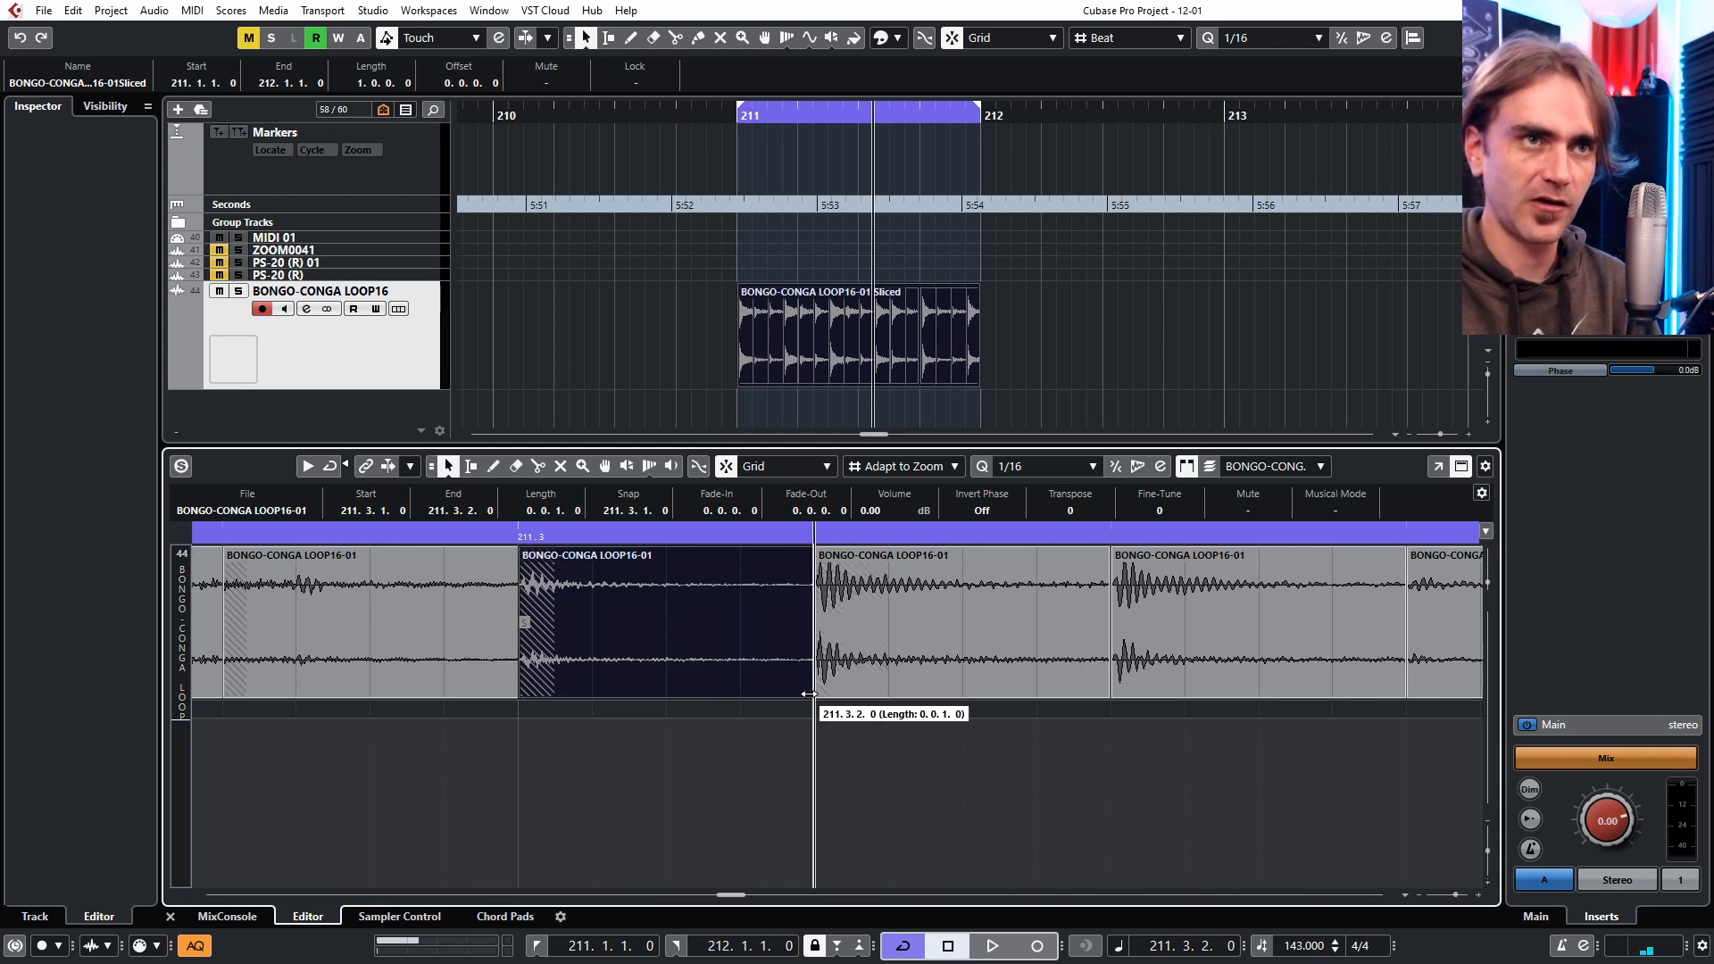
left_click(505, 695)
scroll(526, 693, "left", 3)
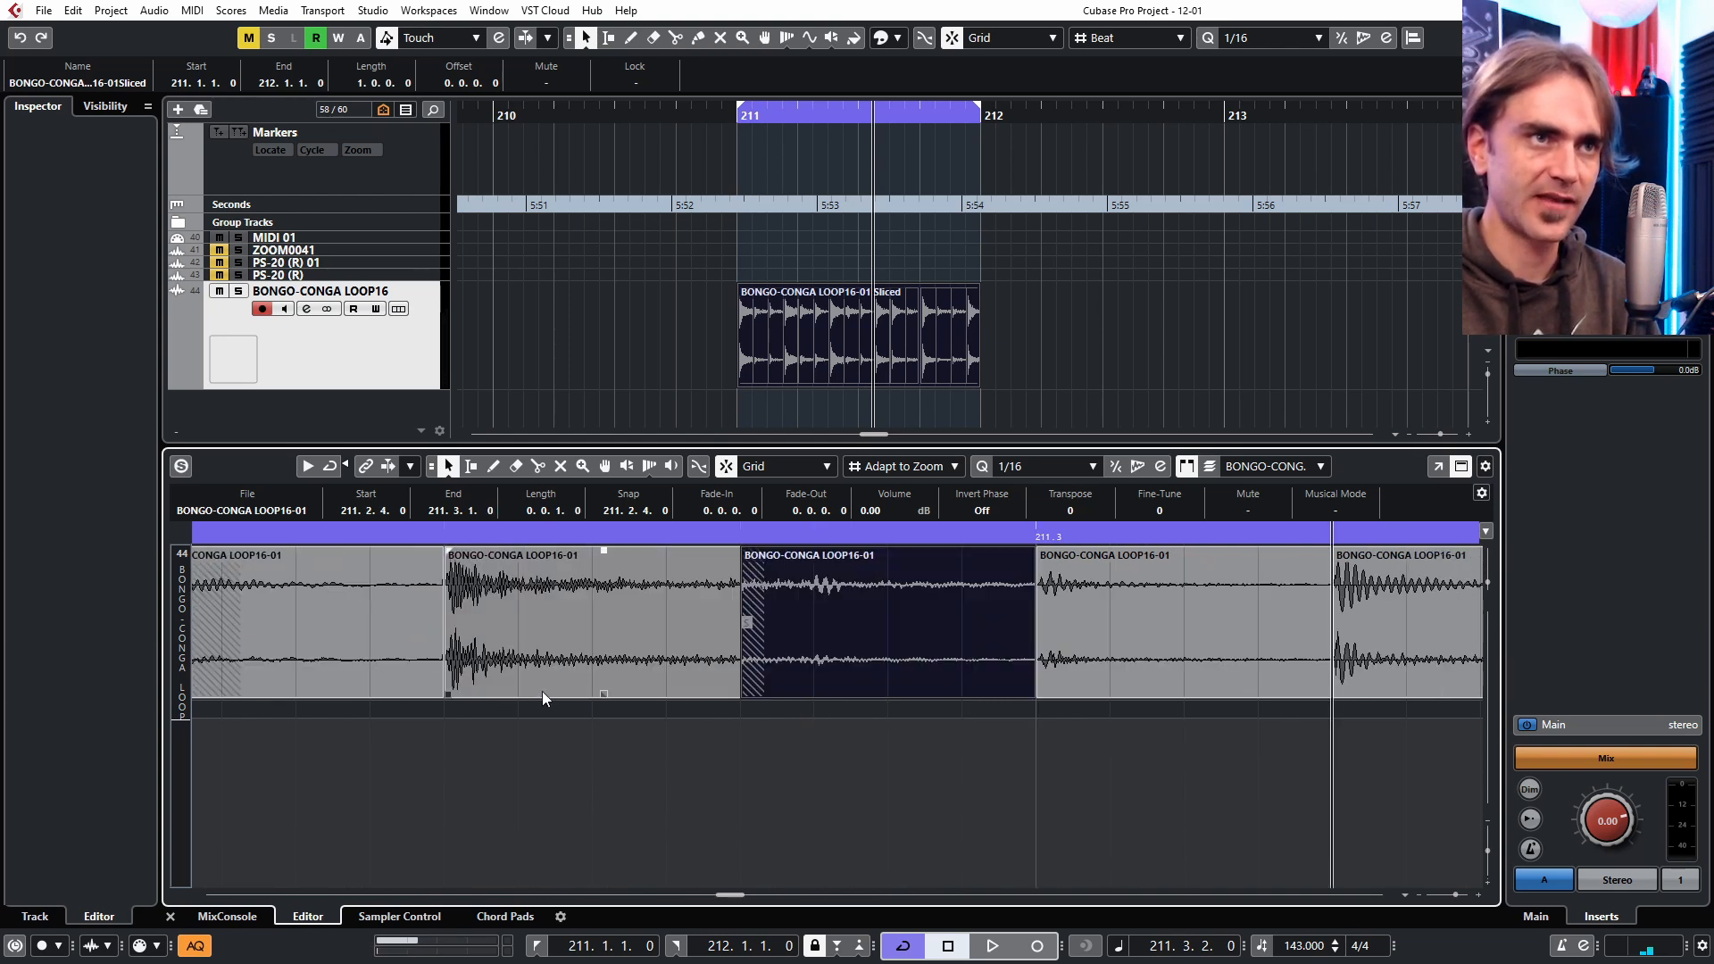
left_click(665, 692)
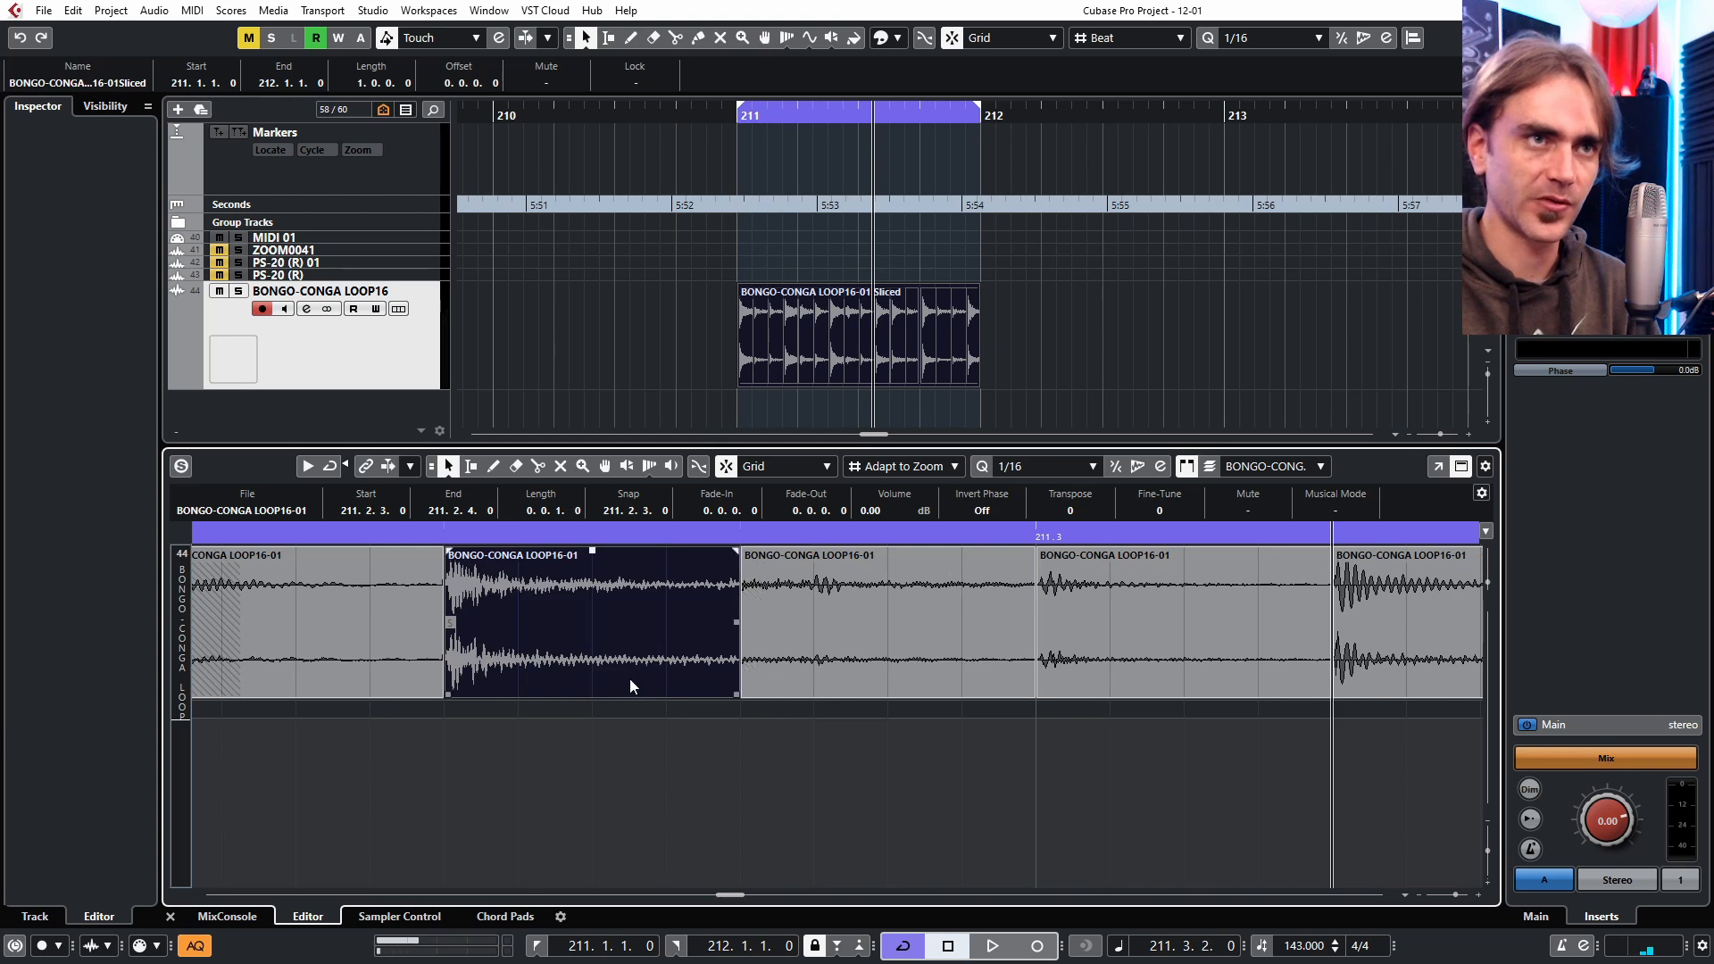
scroll(630, 682, "left", 1)
left_click(592, 690)
scroll(678, 687, "left", 2)
left_click(903, 697)
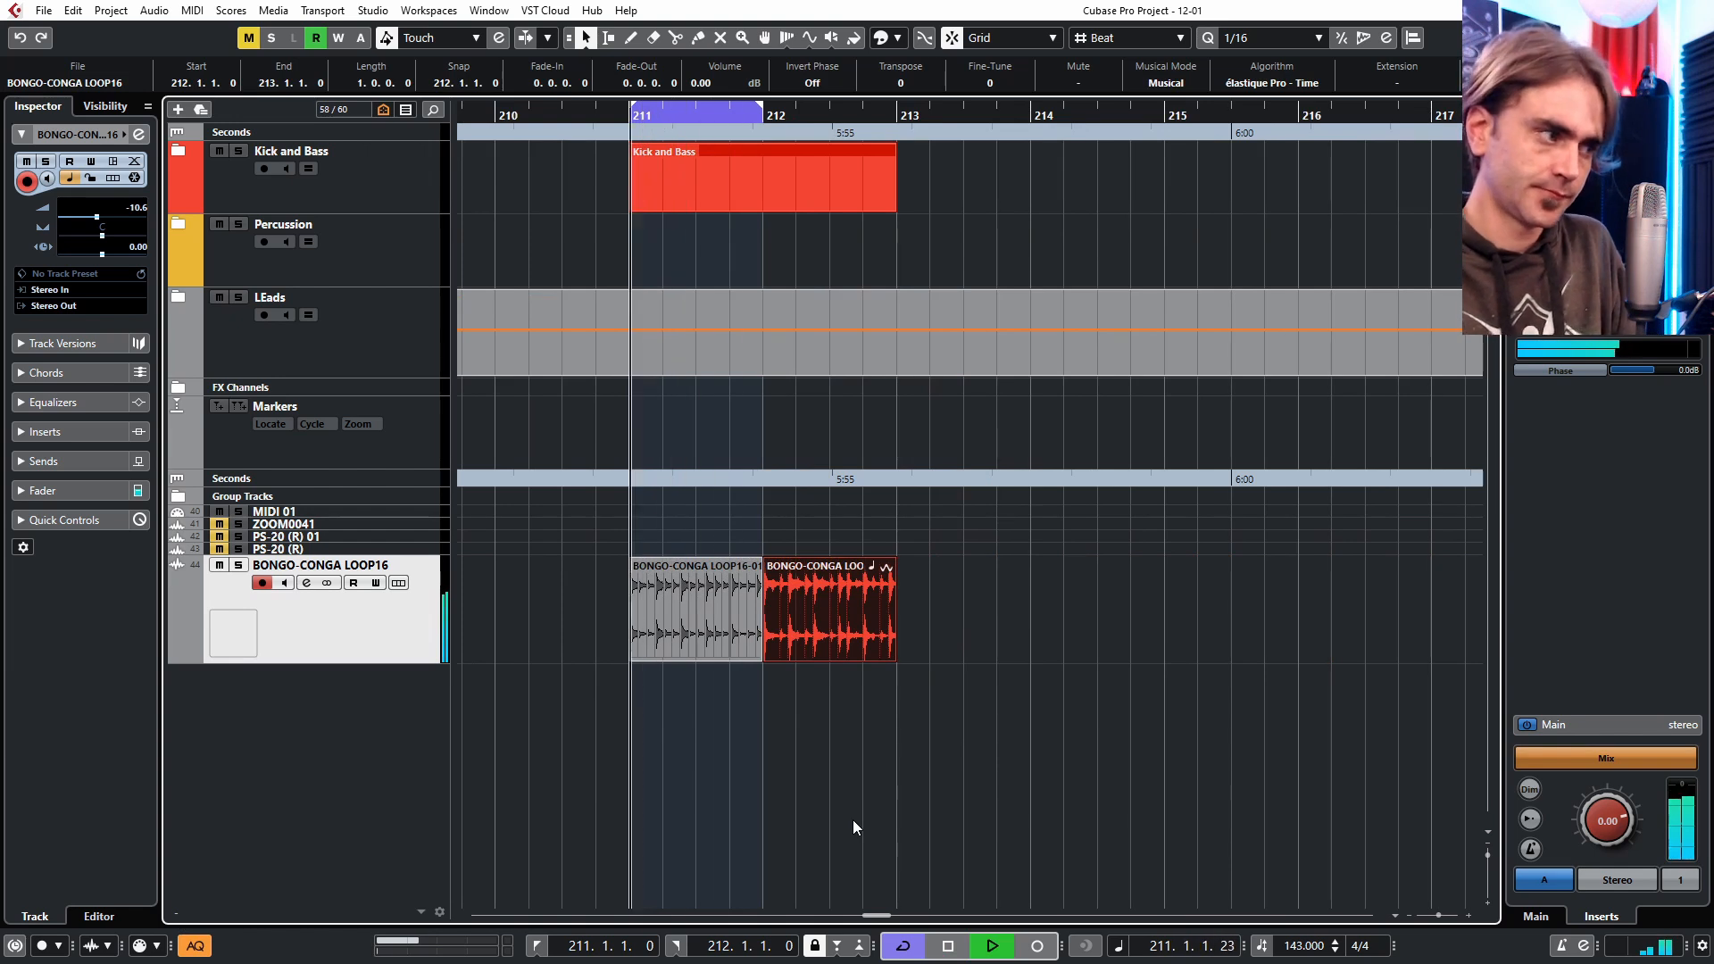
Set the cycle range around both bongo loops, from bar 211 to 213, and listen to them in sequence.
key("space")
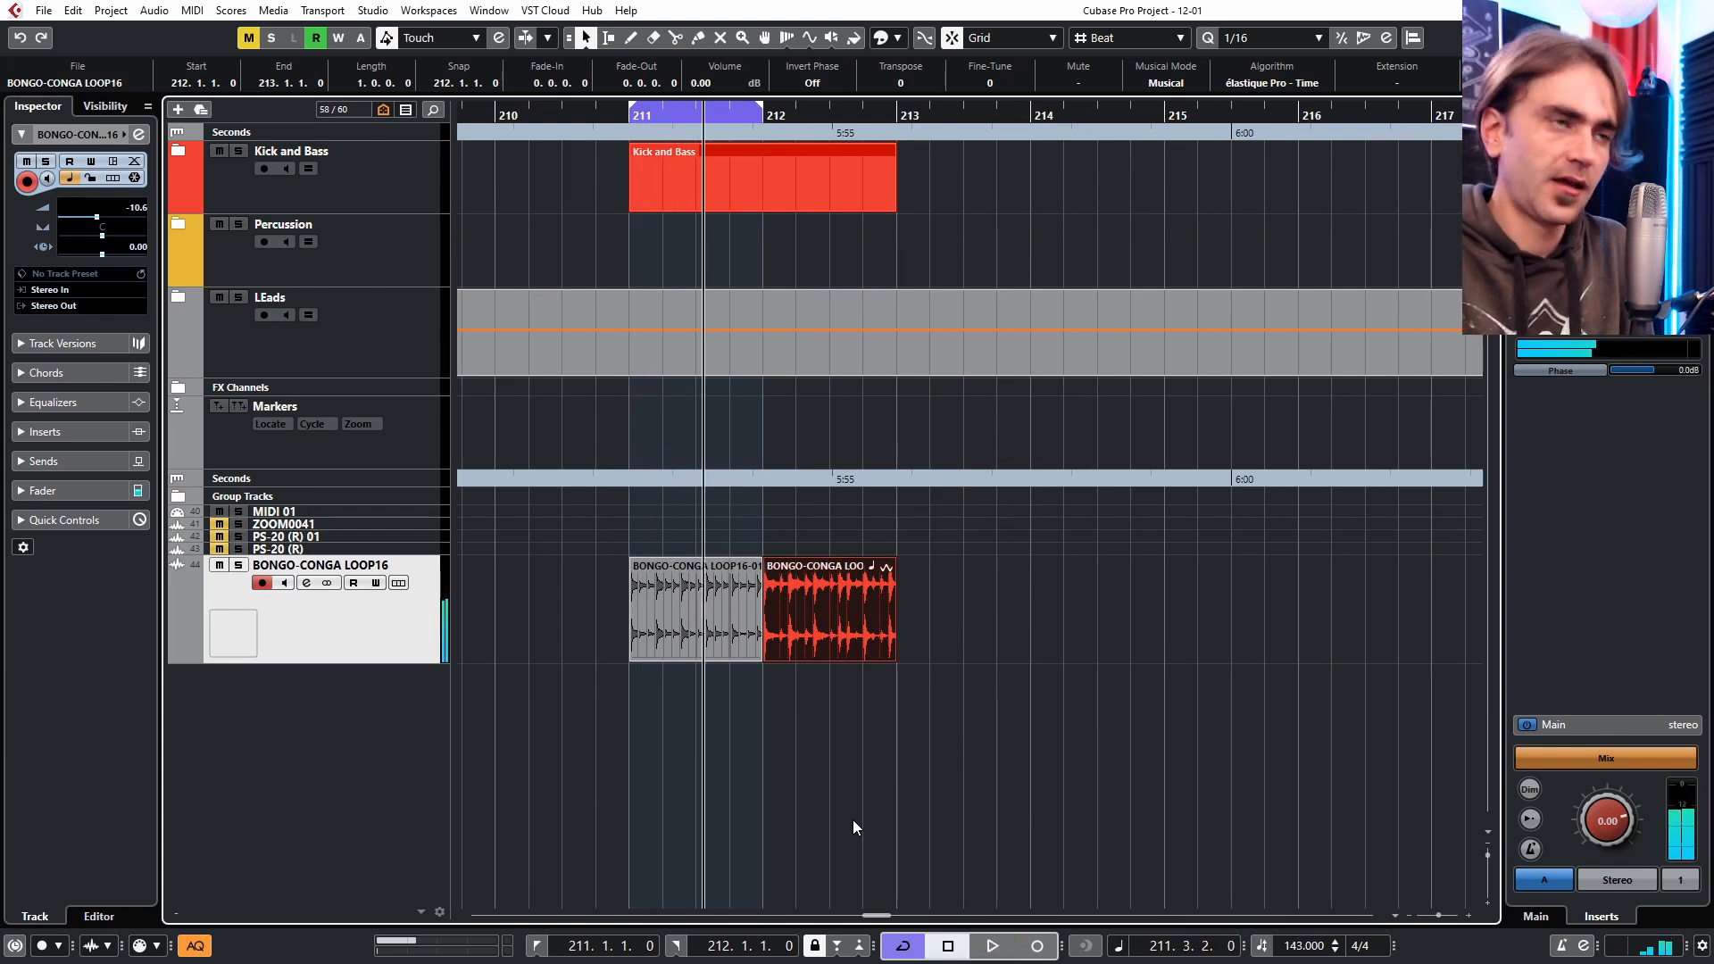
left_click_drag(1038, 708, 703, 613)
key("p")
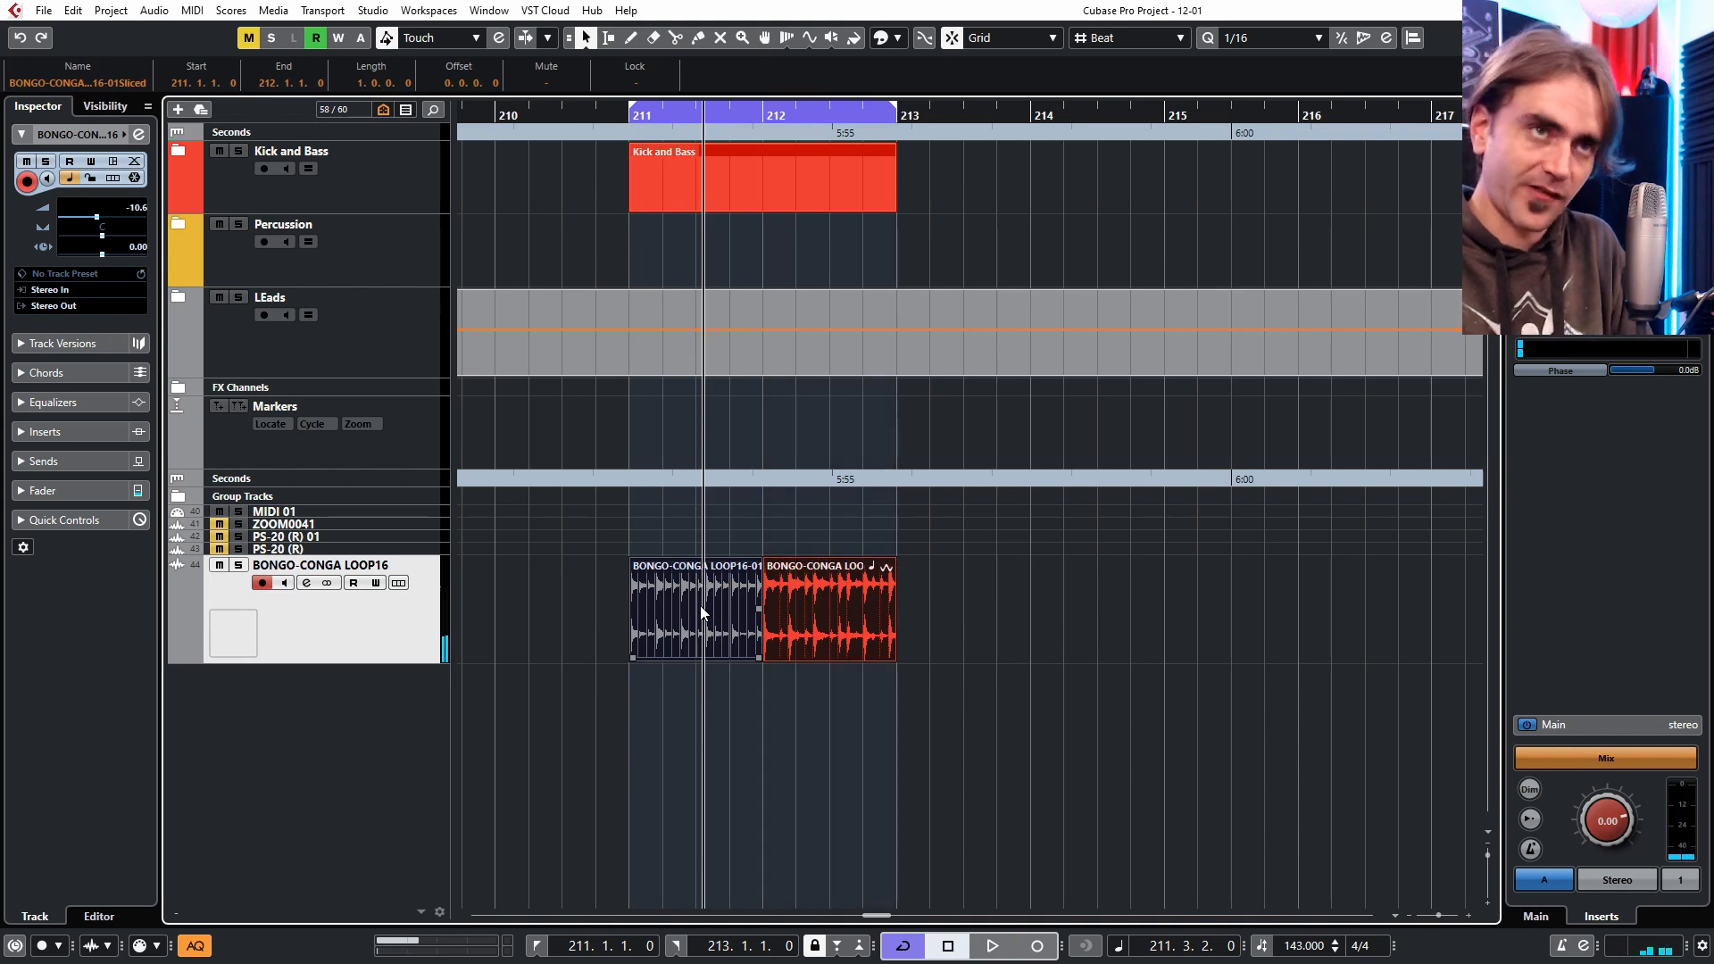
key("space")
left_click(972, 762)
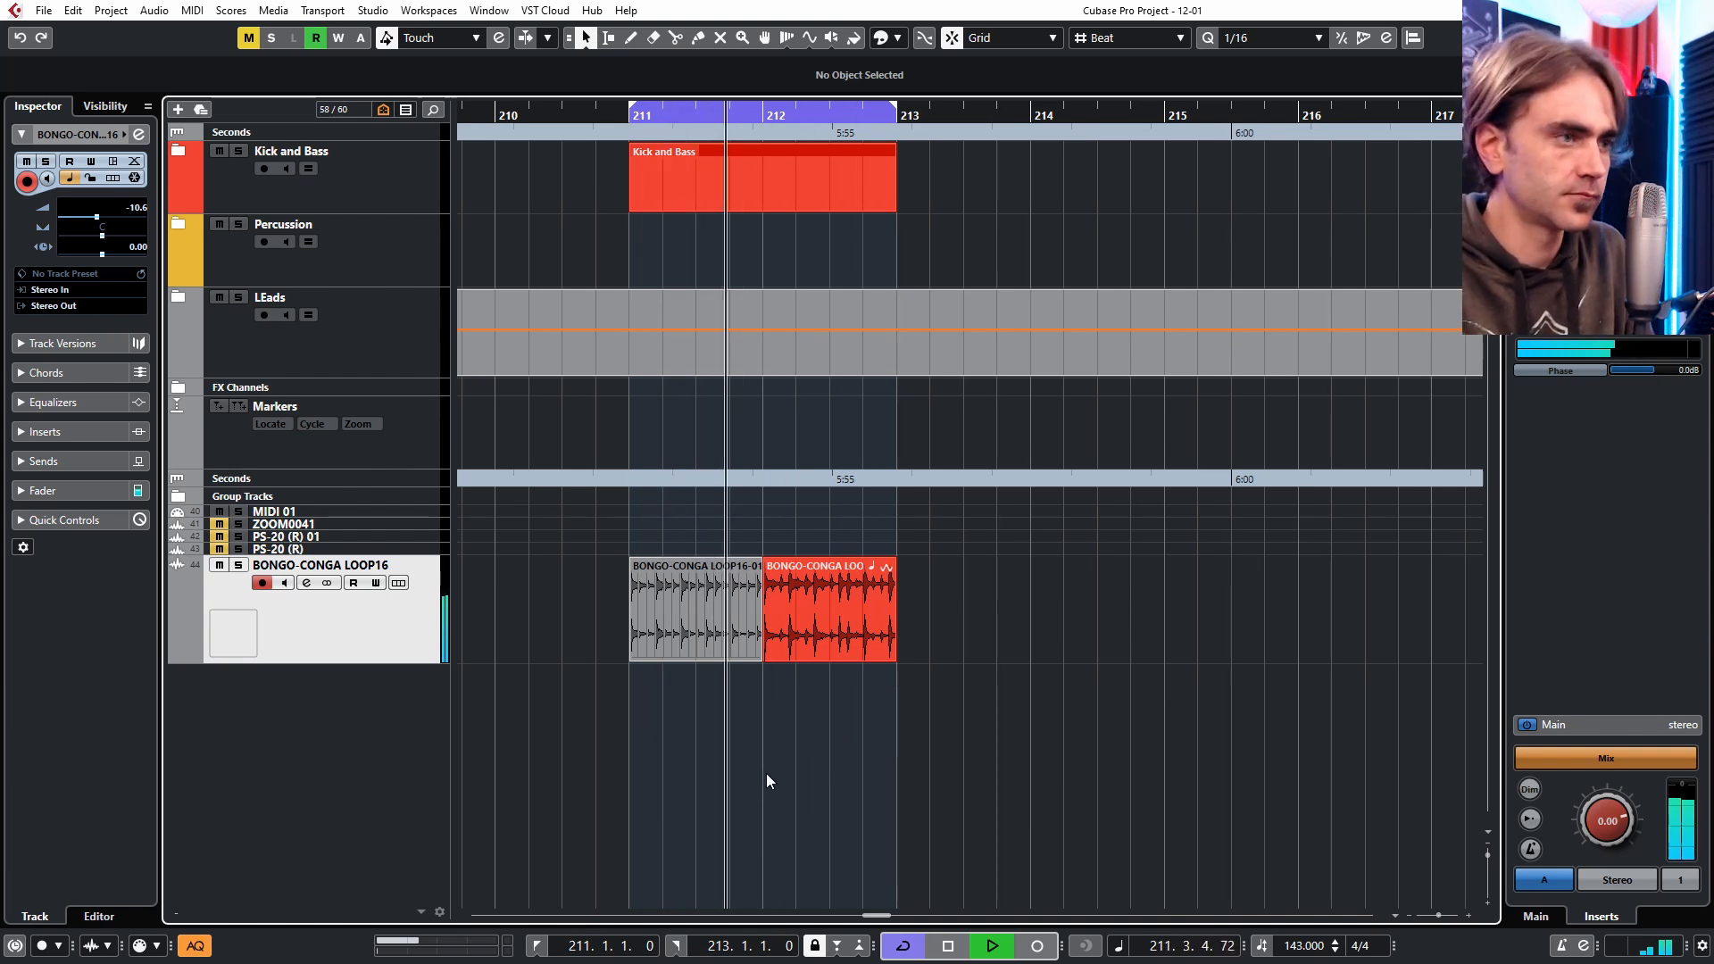
key("space")
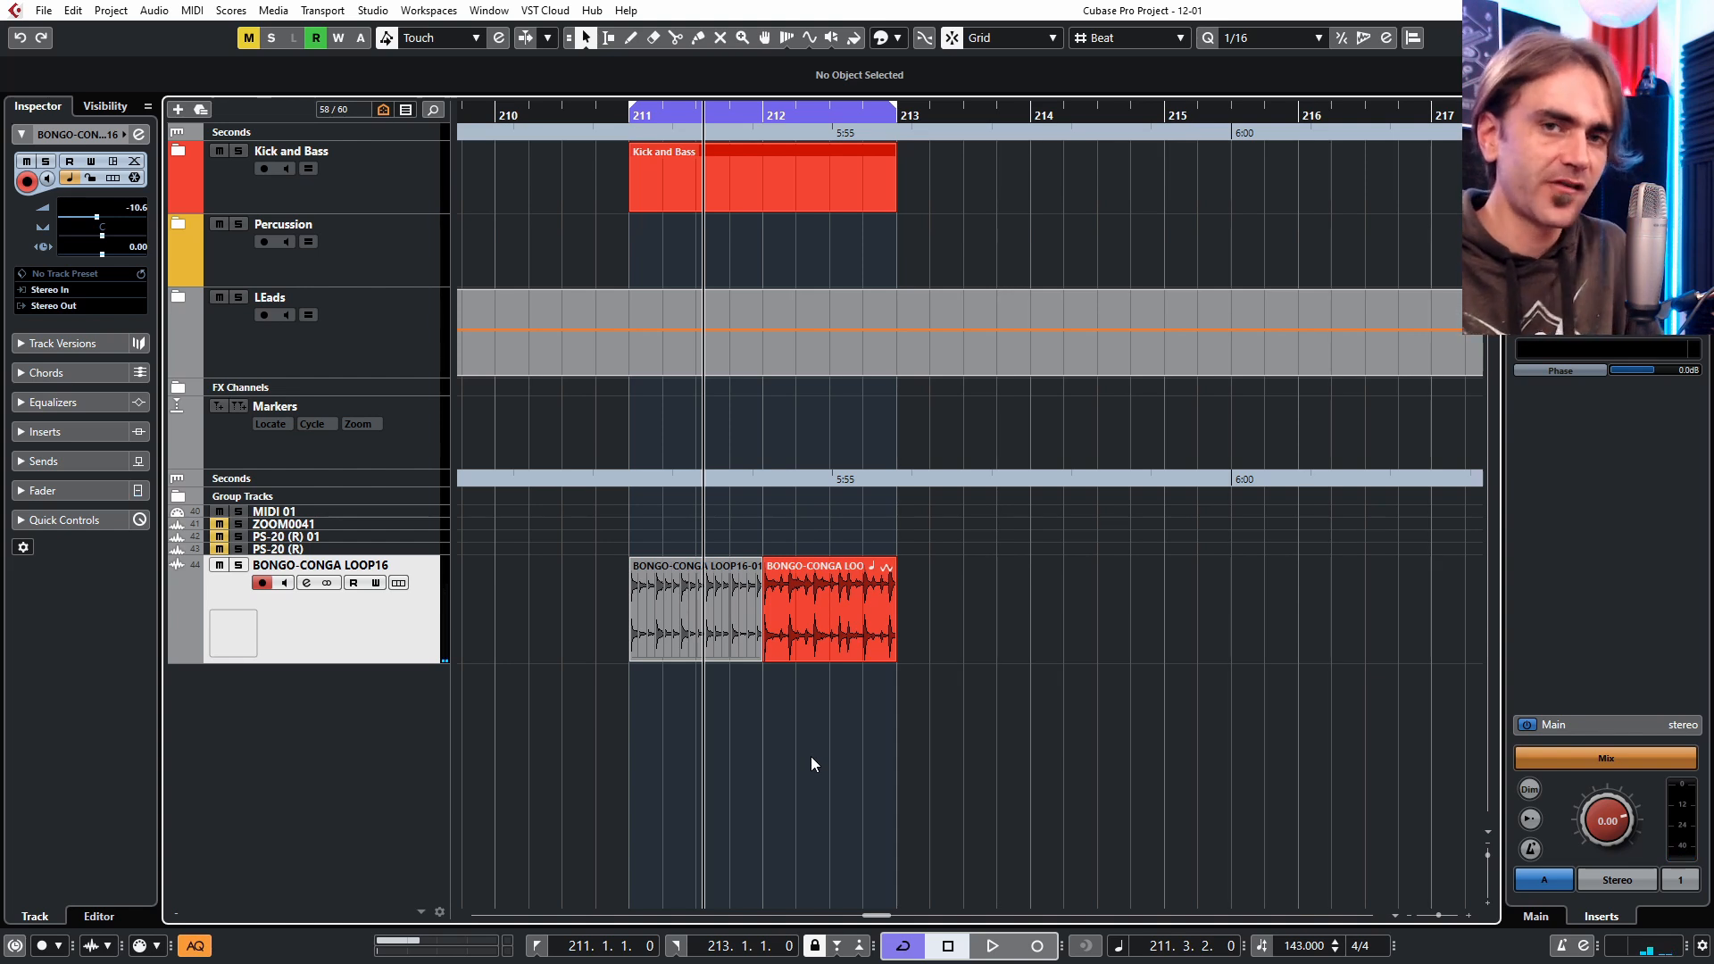
Replay the cycle to compare the sliced loop with the warped loop against the kick and bass, and stop playback.
key("space")
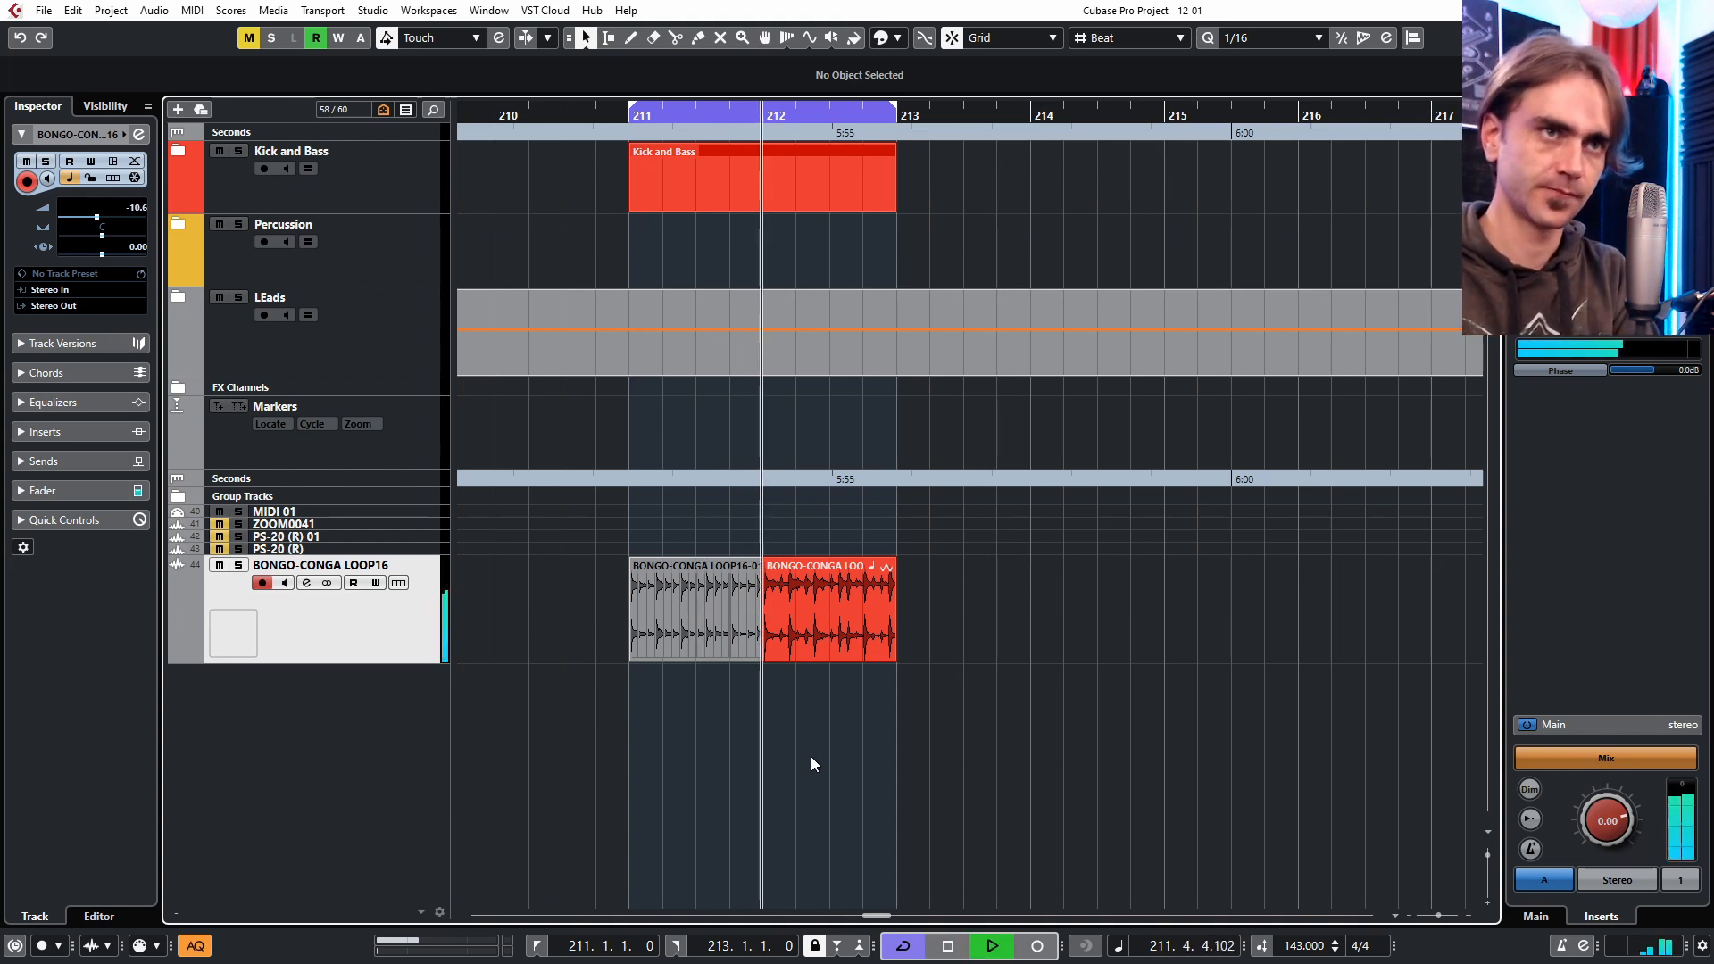
scroll(780, 794, "up", 2)
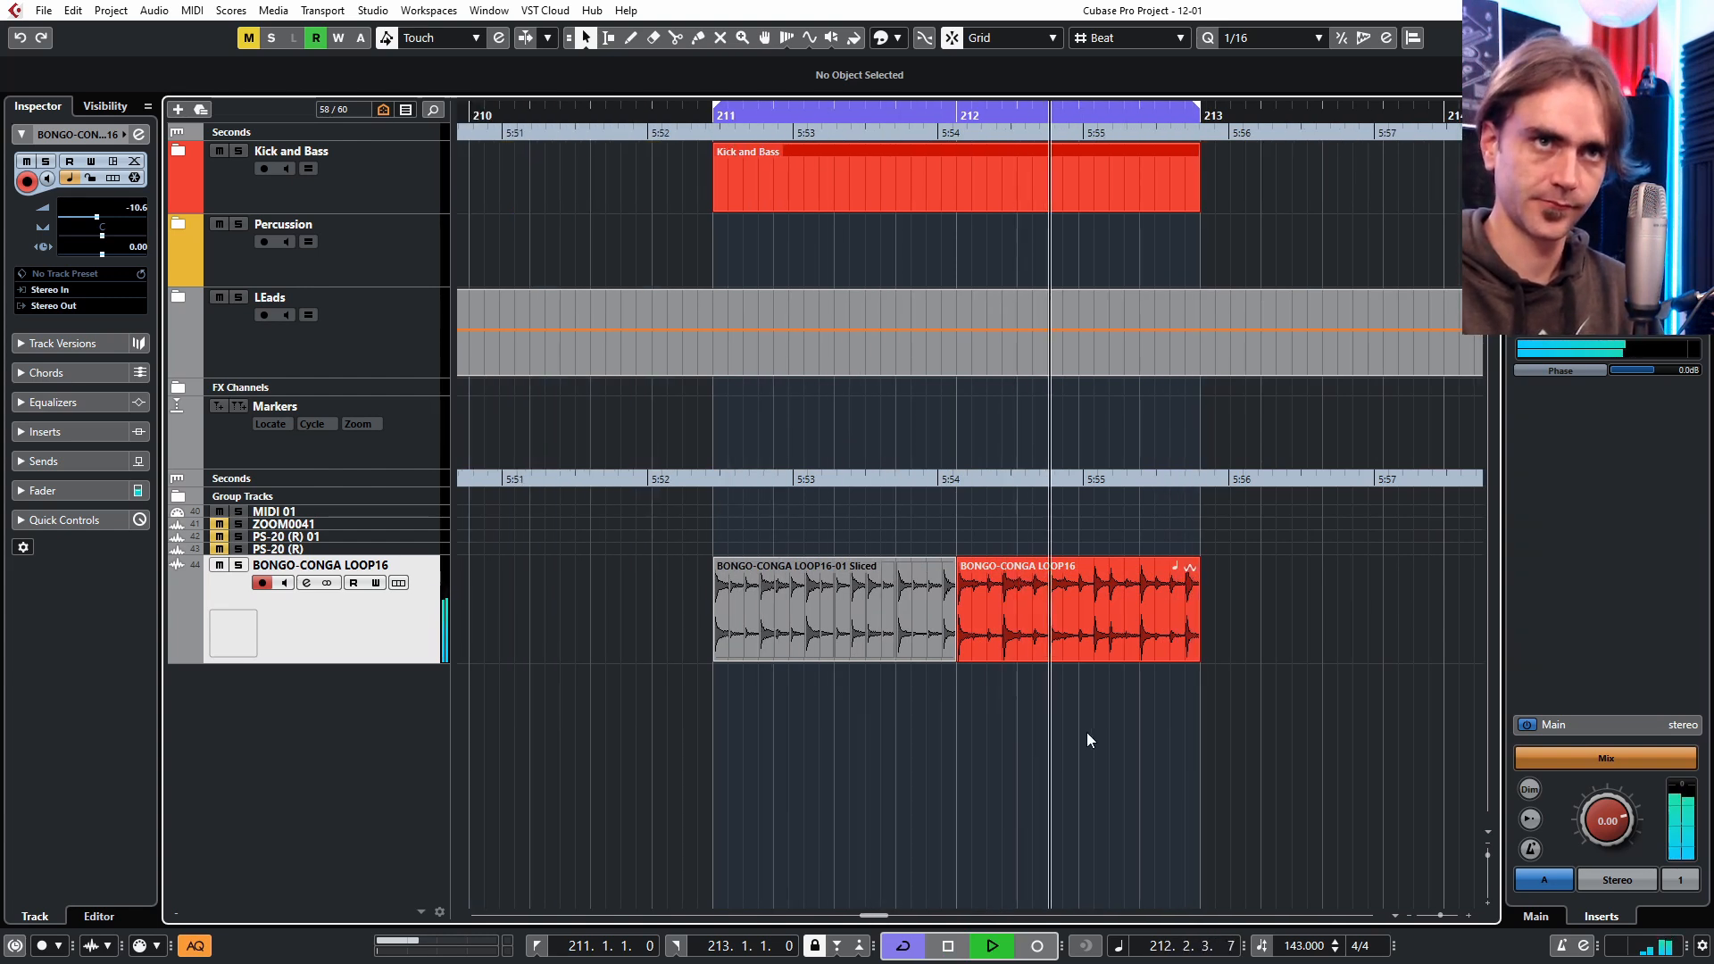
scroll(1062, 741, "down", 2)
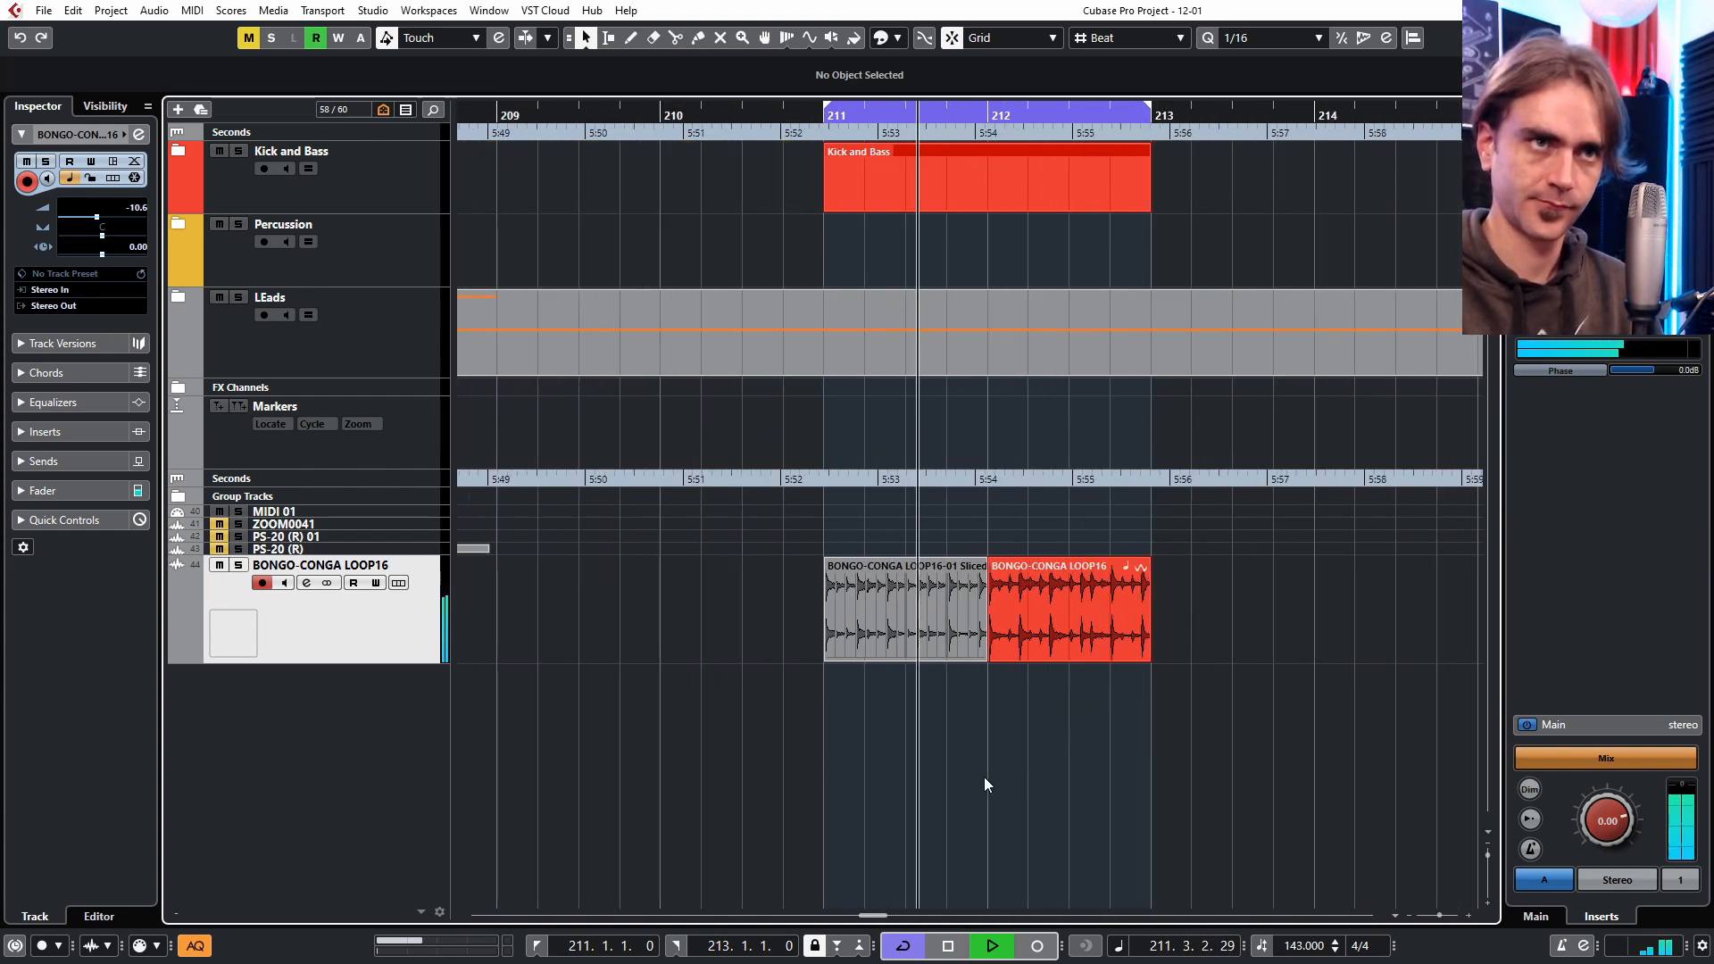
key("space")
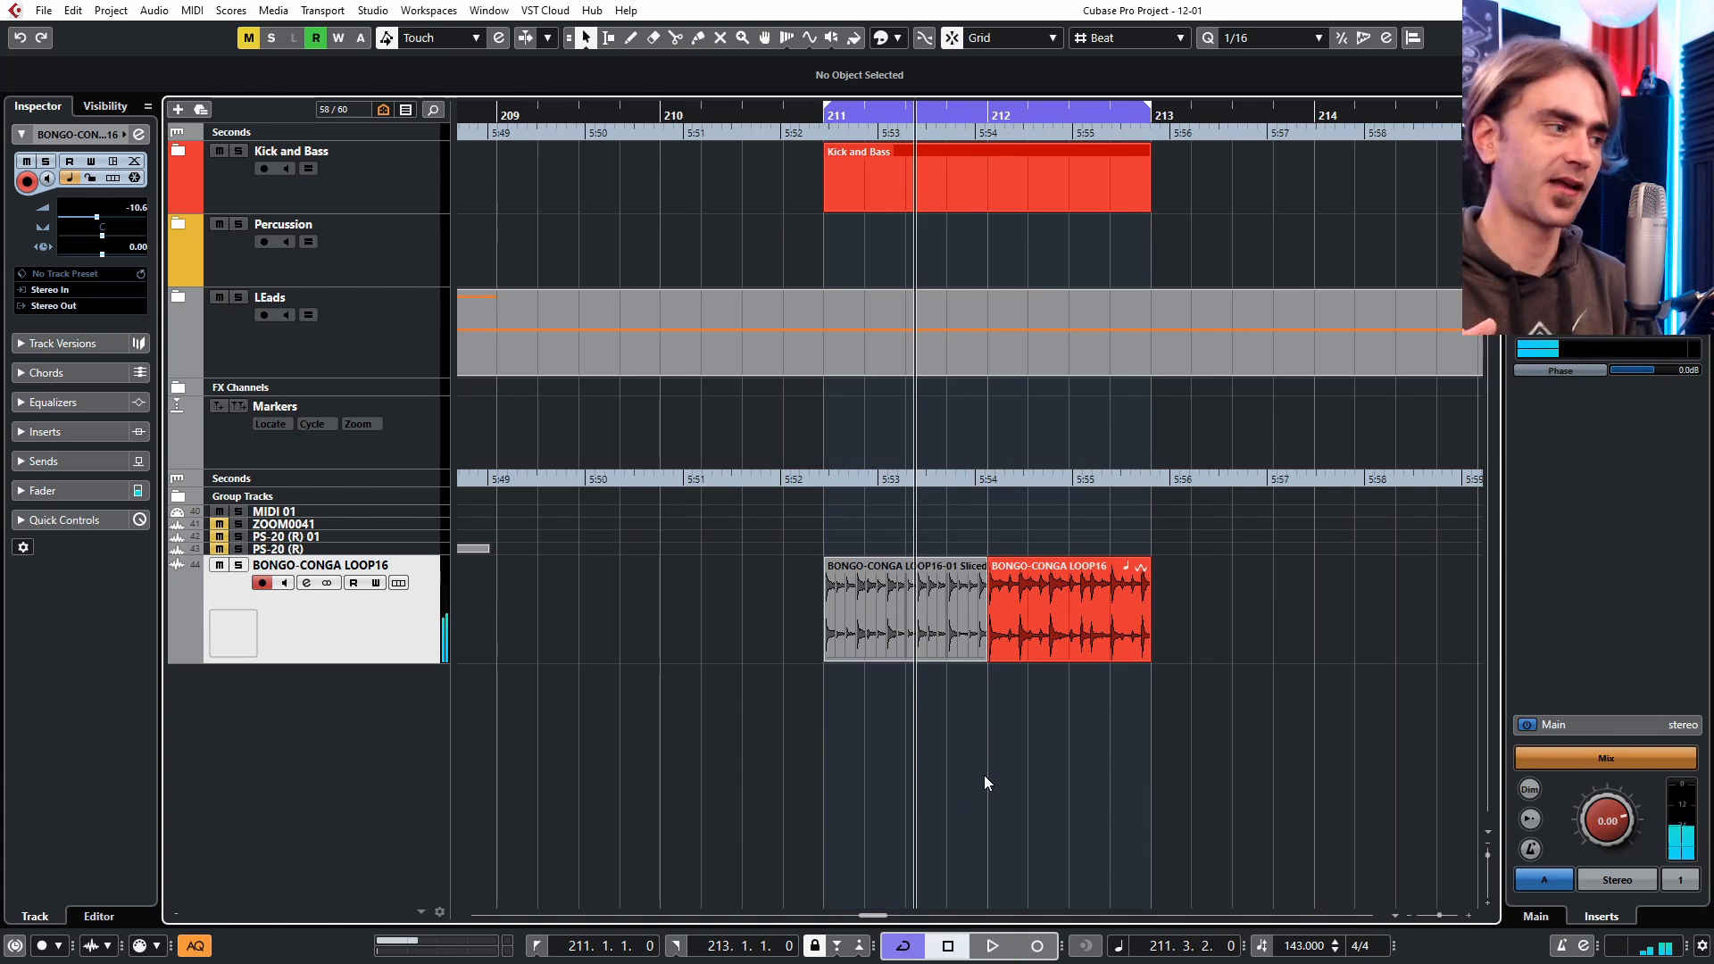
Run Bounce Selection on the sliced bongo part at bar 211 and deselect it.
scroll(1002, 709, "down", 2)
left_click(941, 594)
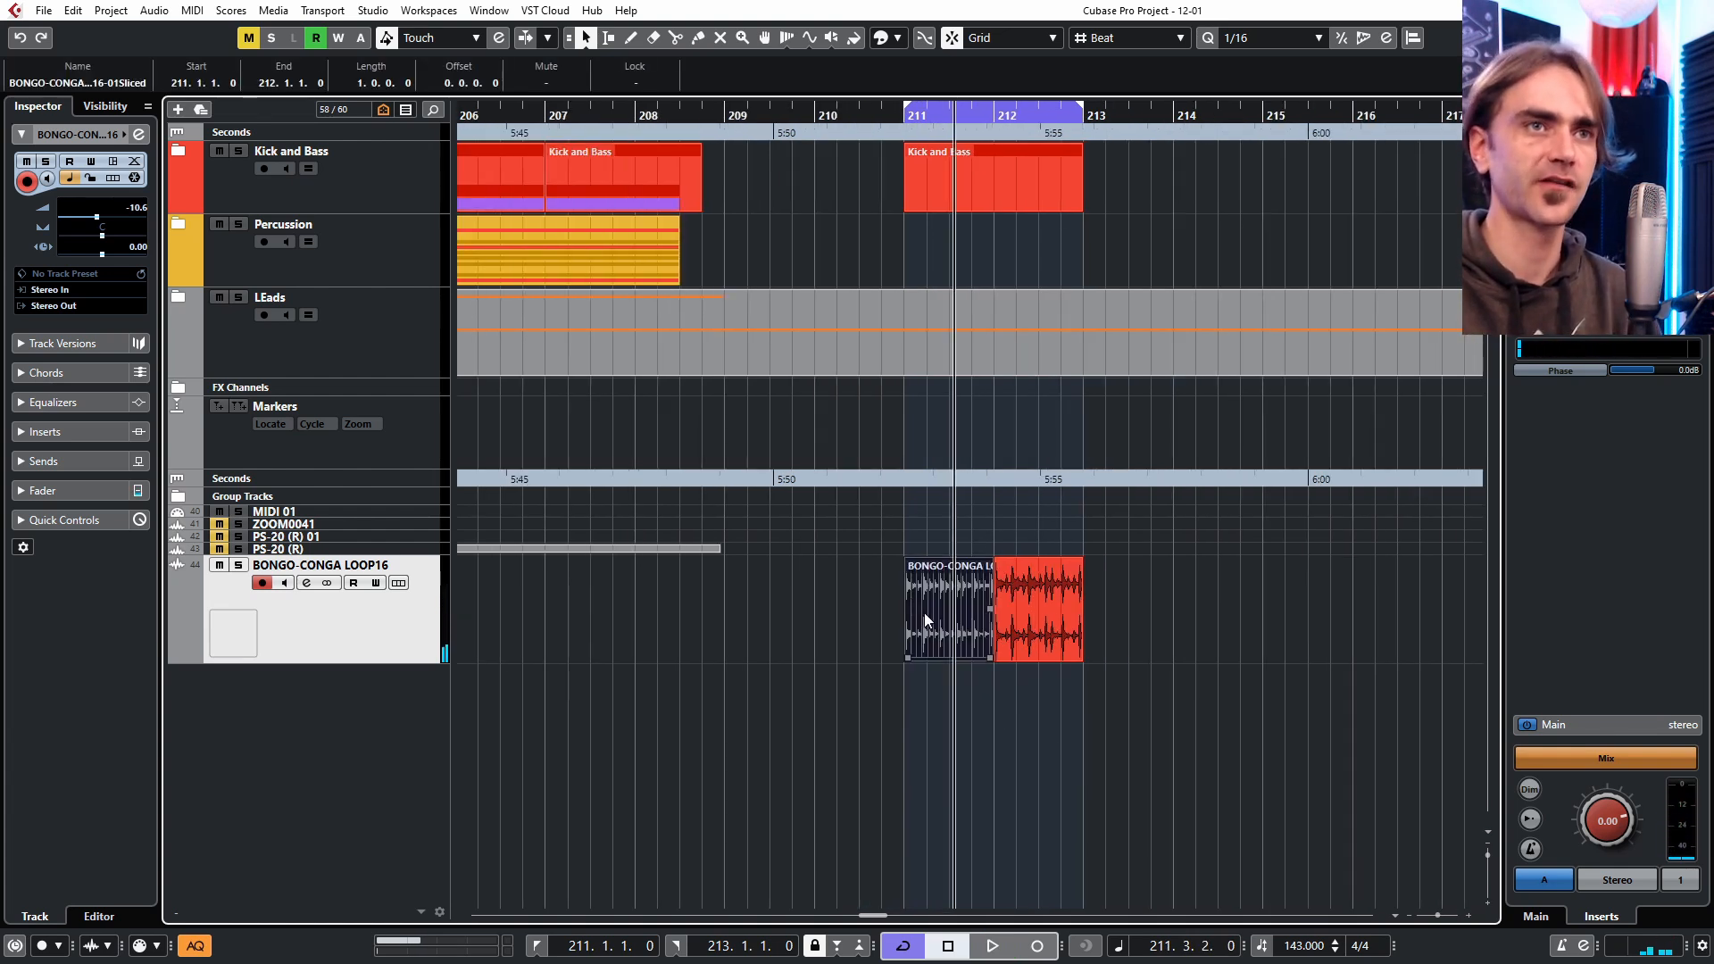
right_click(924, 613)
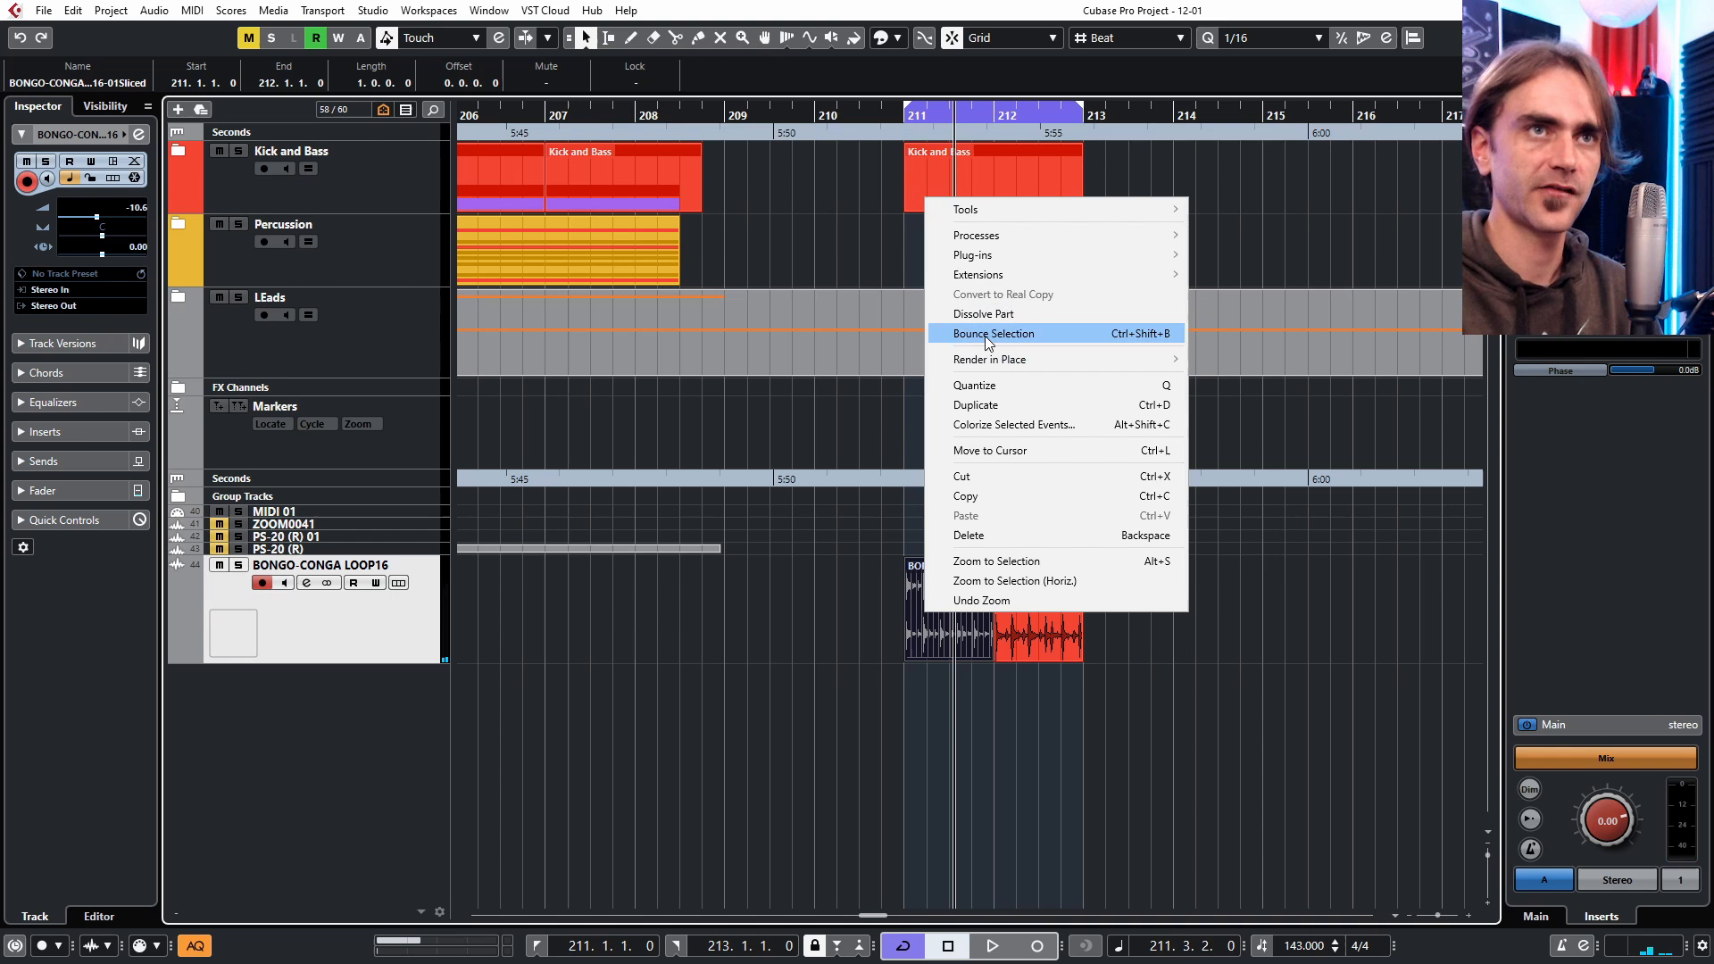
left_click(988, 335)
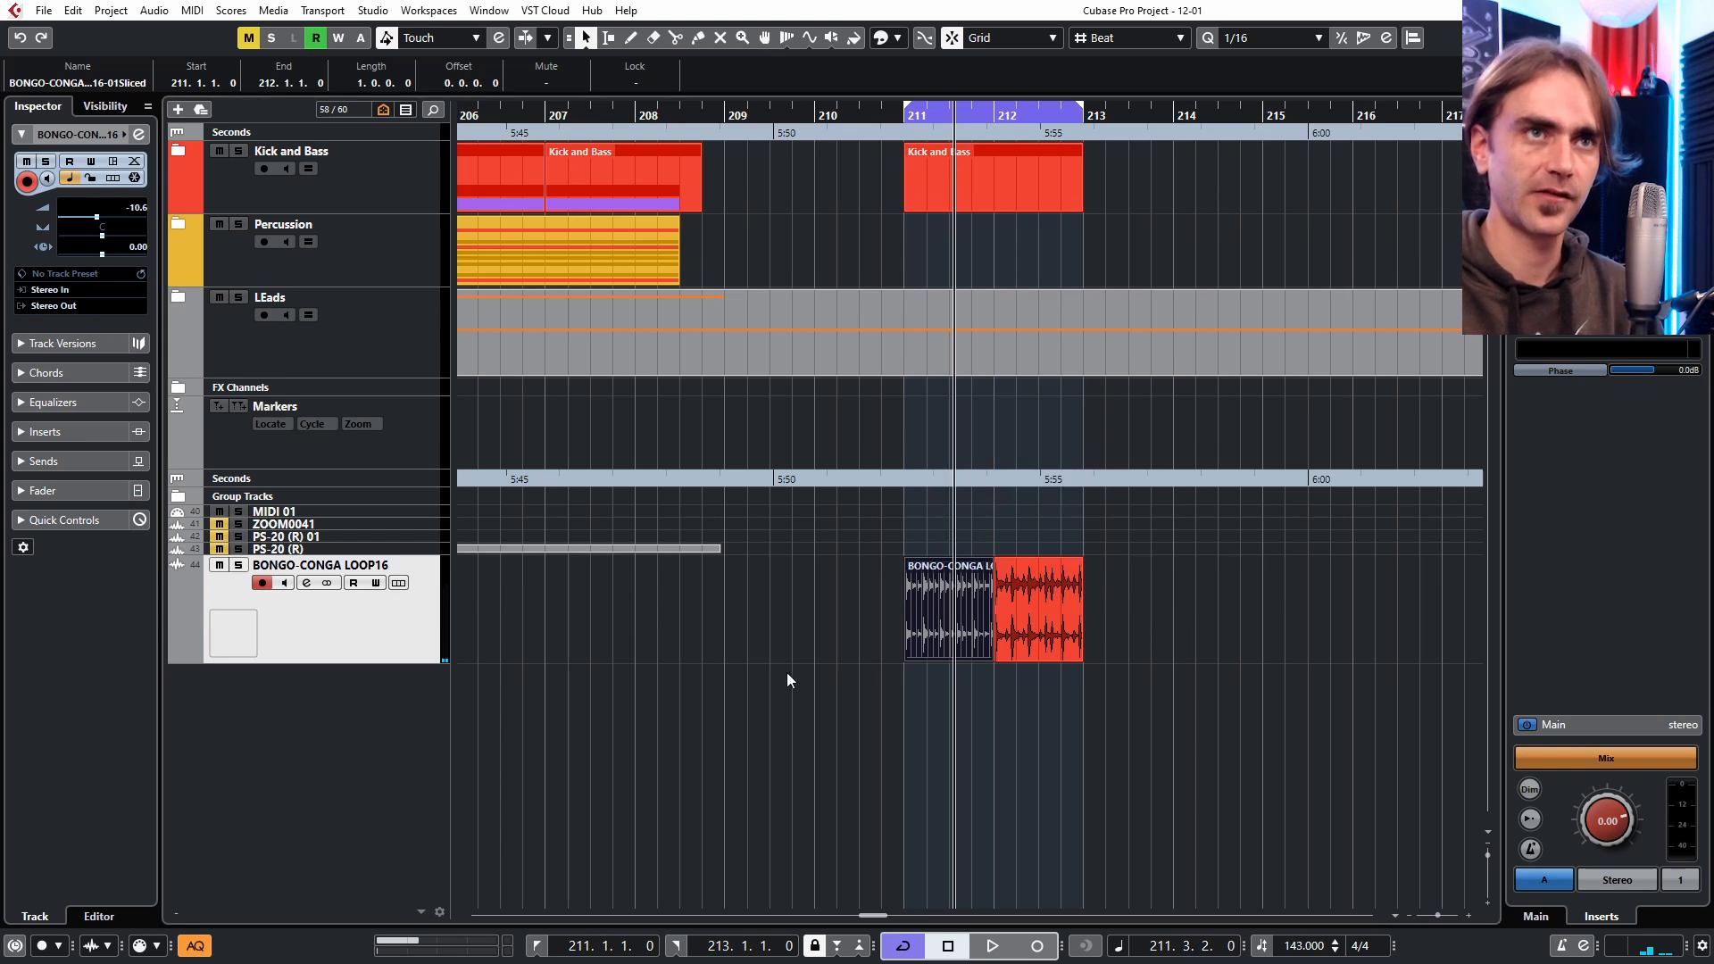
left_click(995, 759)
Move the BONGO-CONGA LOOP18 event so that it starts exactly at bar 211.
left_click(979, 643)
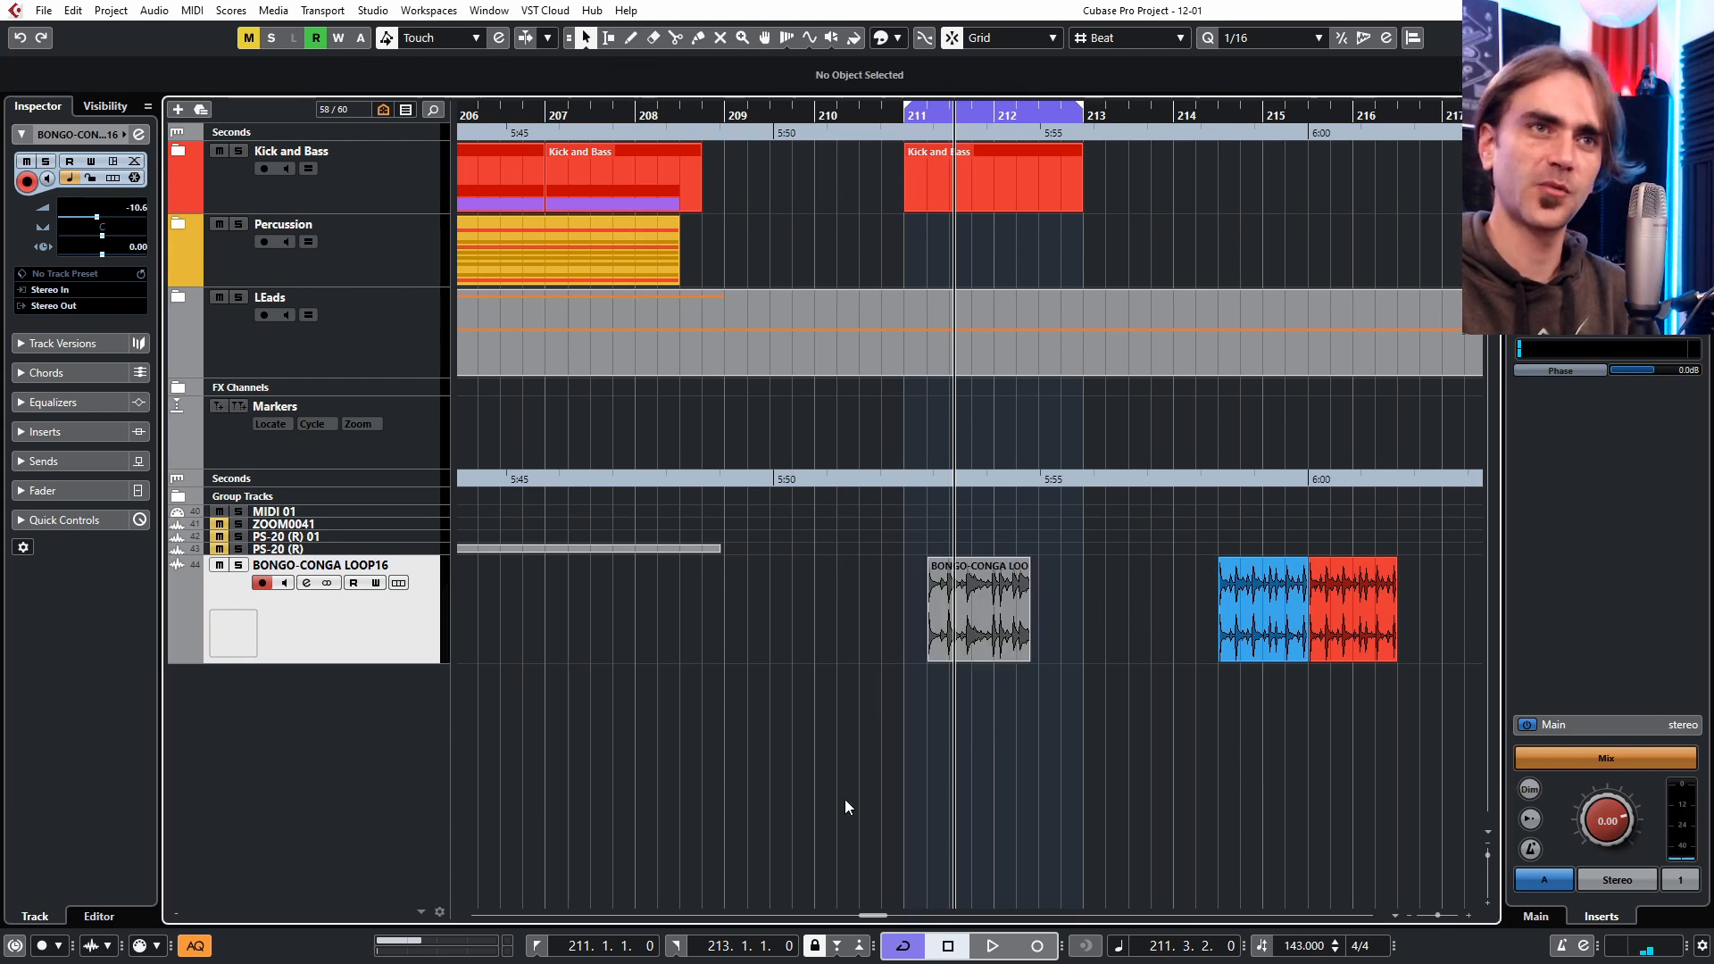
scroll(872, 768, "up", 4)
left_click_drag(1144, 615, 1085, 620)
scroll(1043, 727, "right", 5)
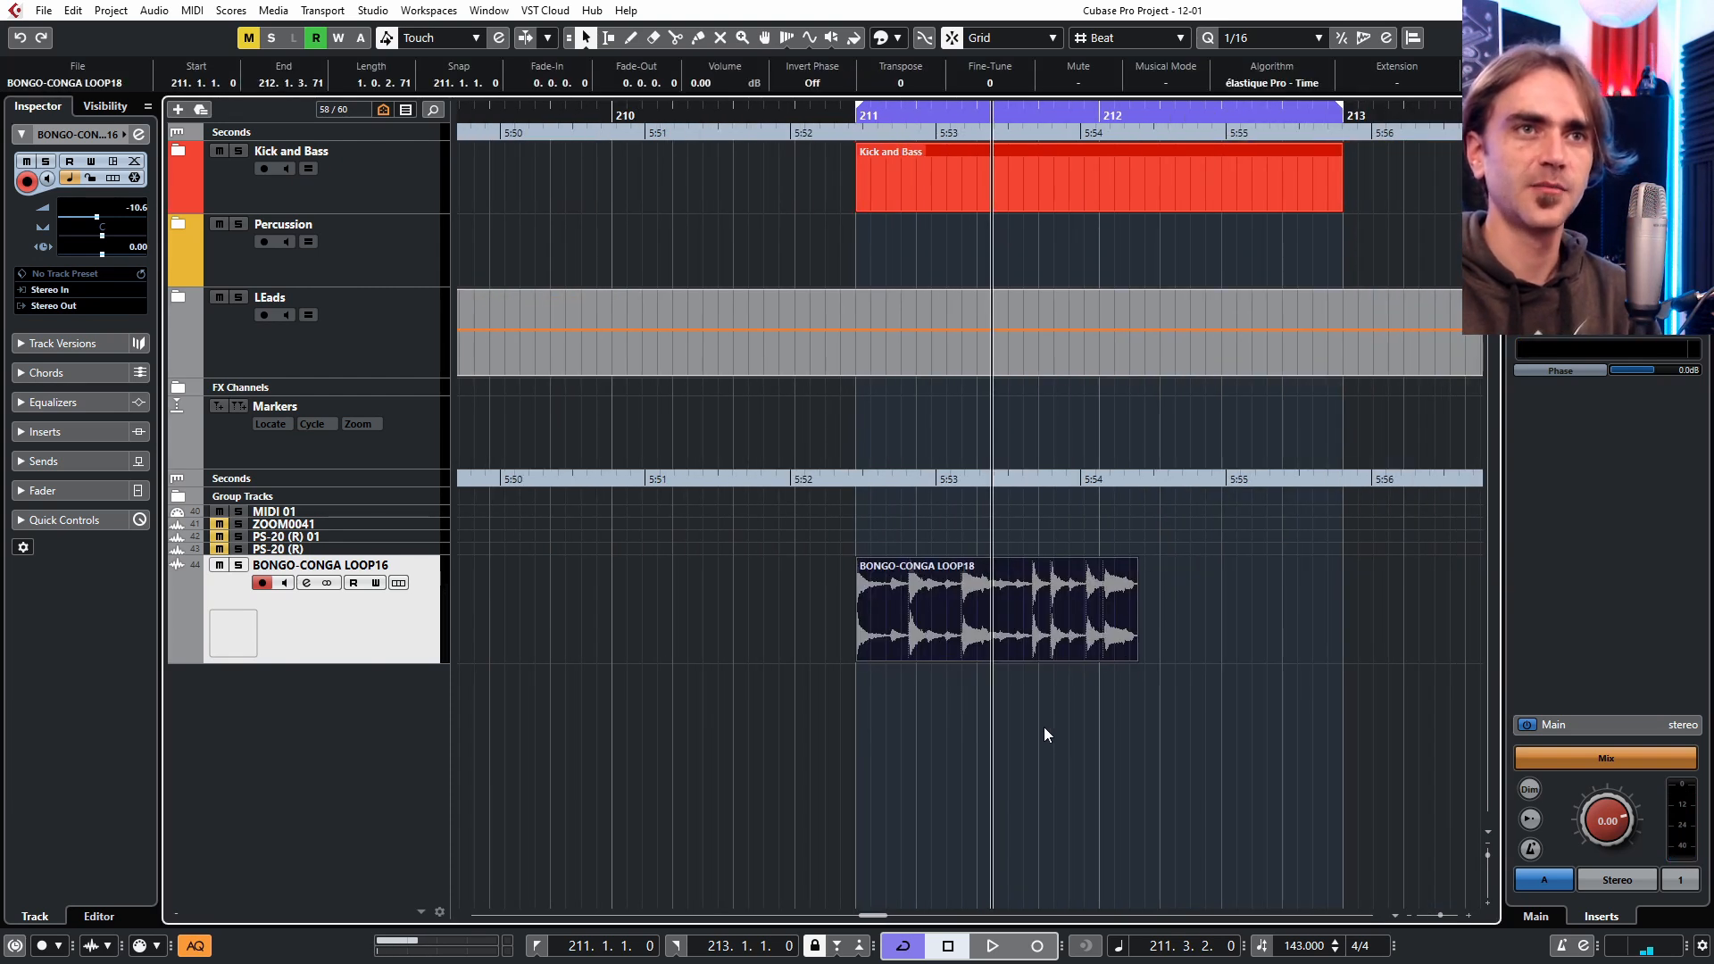
Shorten the cycle range to the single bar from 211 to 212 and deselect the loop.
left_click(886, 168)
left_click(899, 395)
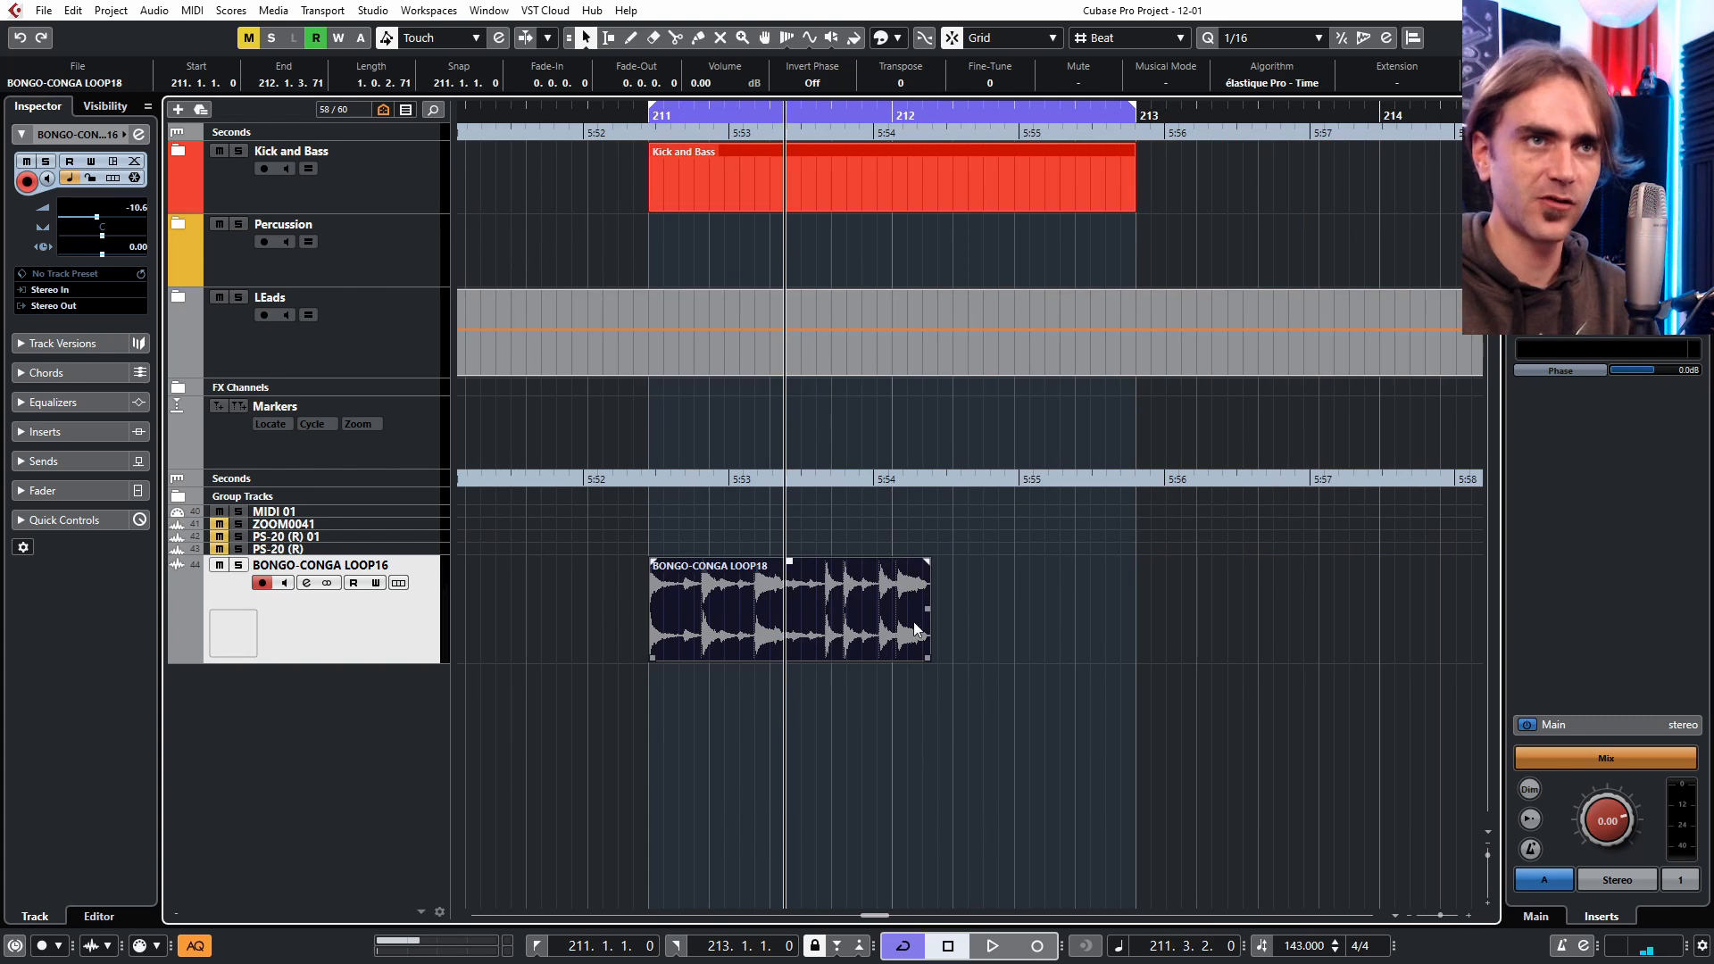
left_click(886, 131, "alt")
left_click(871, 794)
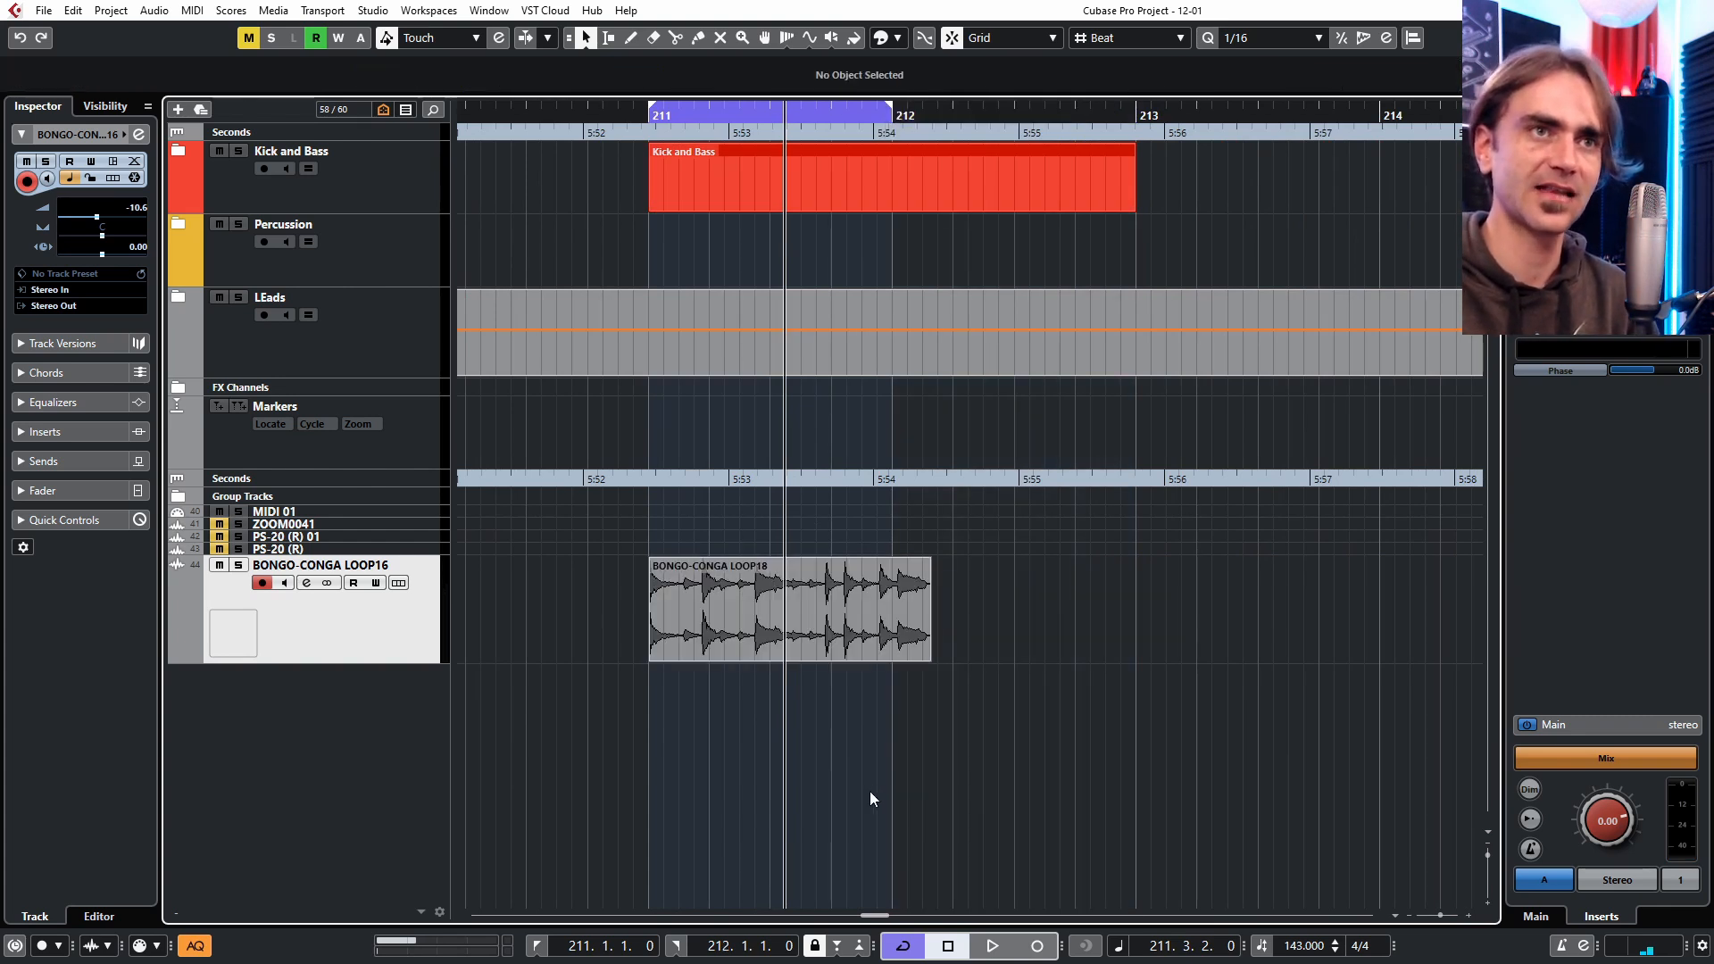
Open BONGO-CONGA LOOP18 in the Sample Editor and enable Musical Mode in its AudioWarp settings.
scroll(1098, 720, "up", 2)
left_click(874, 608)
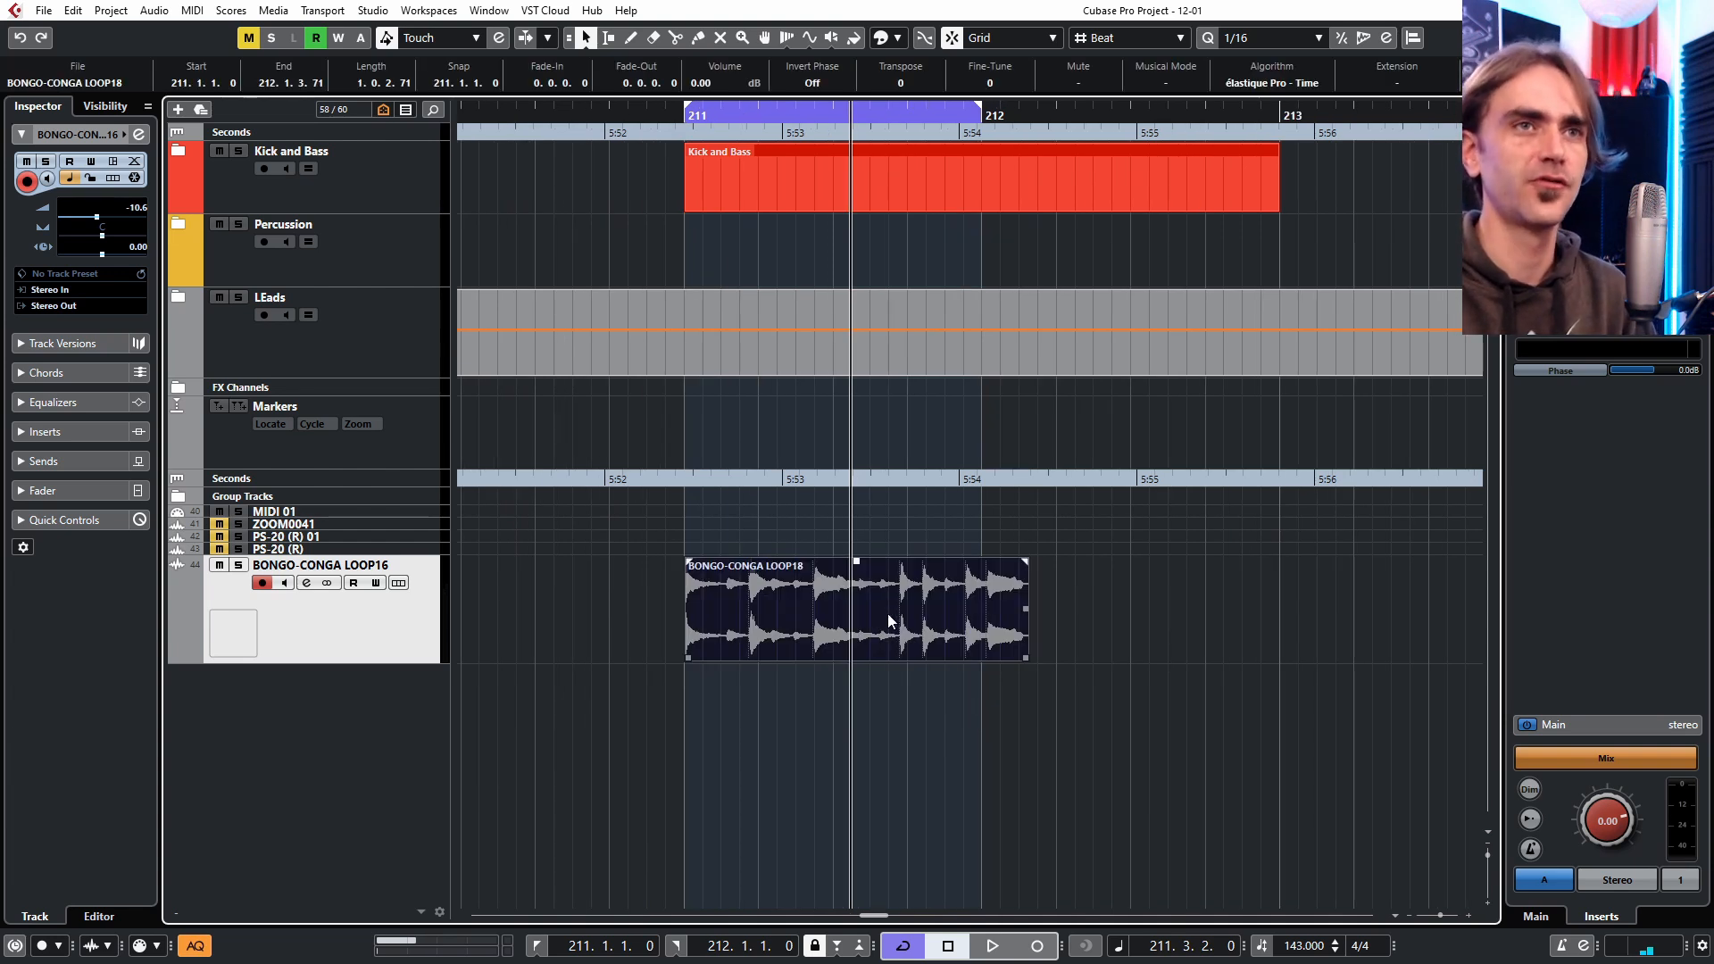
double_click(899, 632)
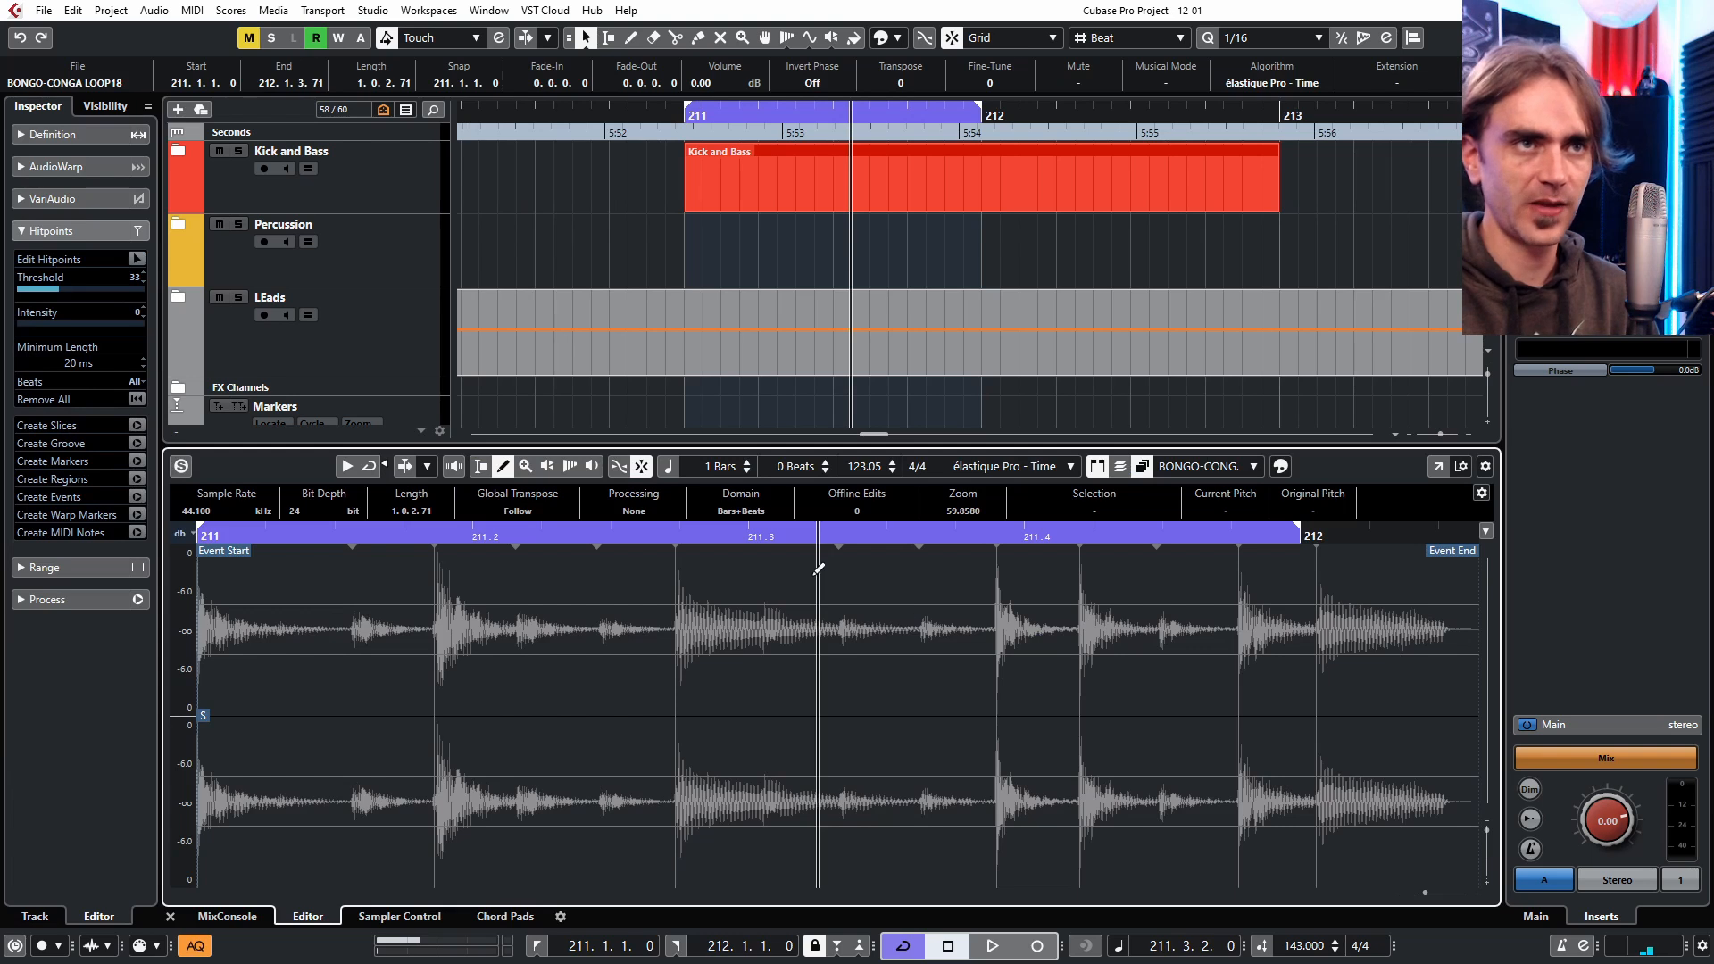
left_click(19, 134)
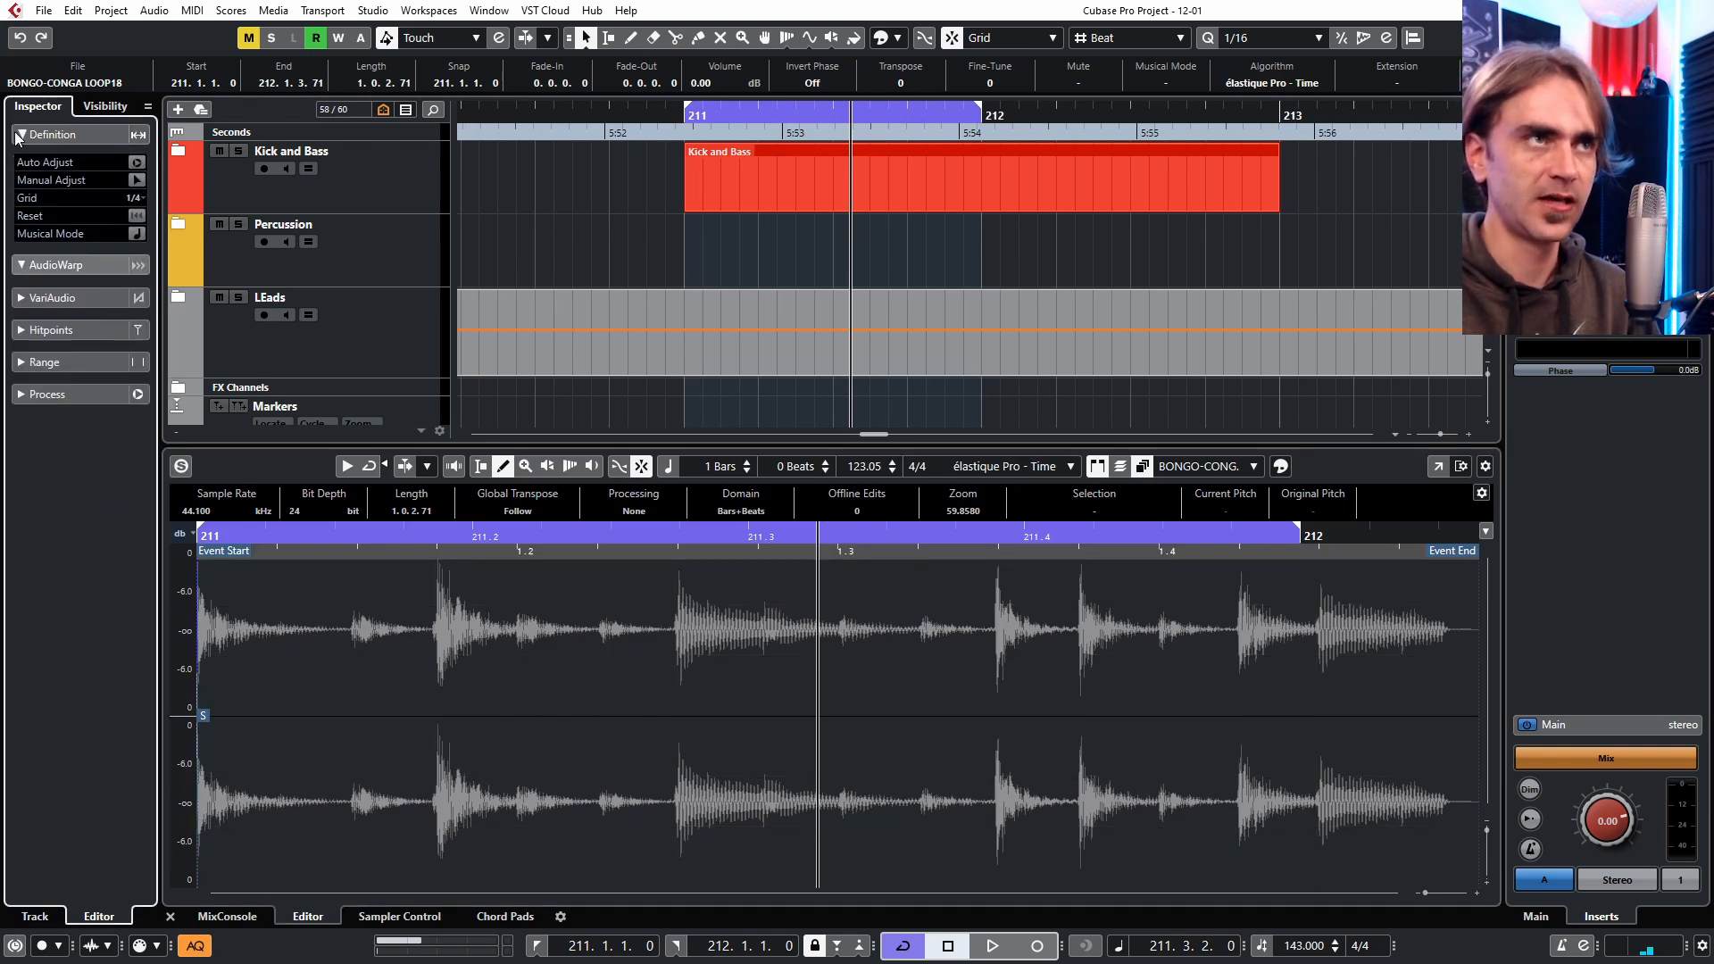
left_click(53, 264)
left_click(136, 194)
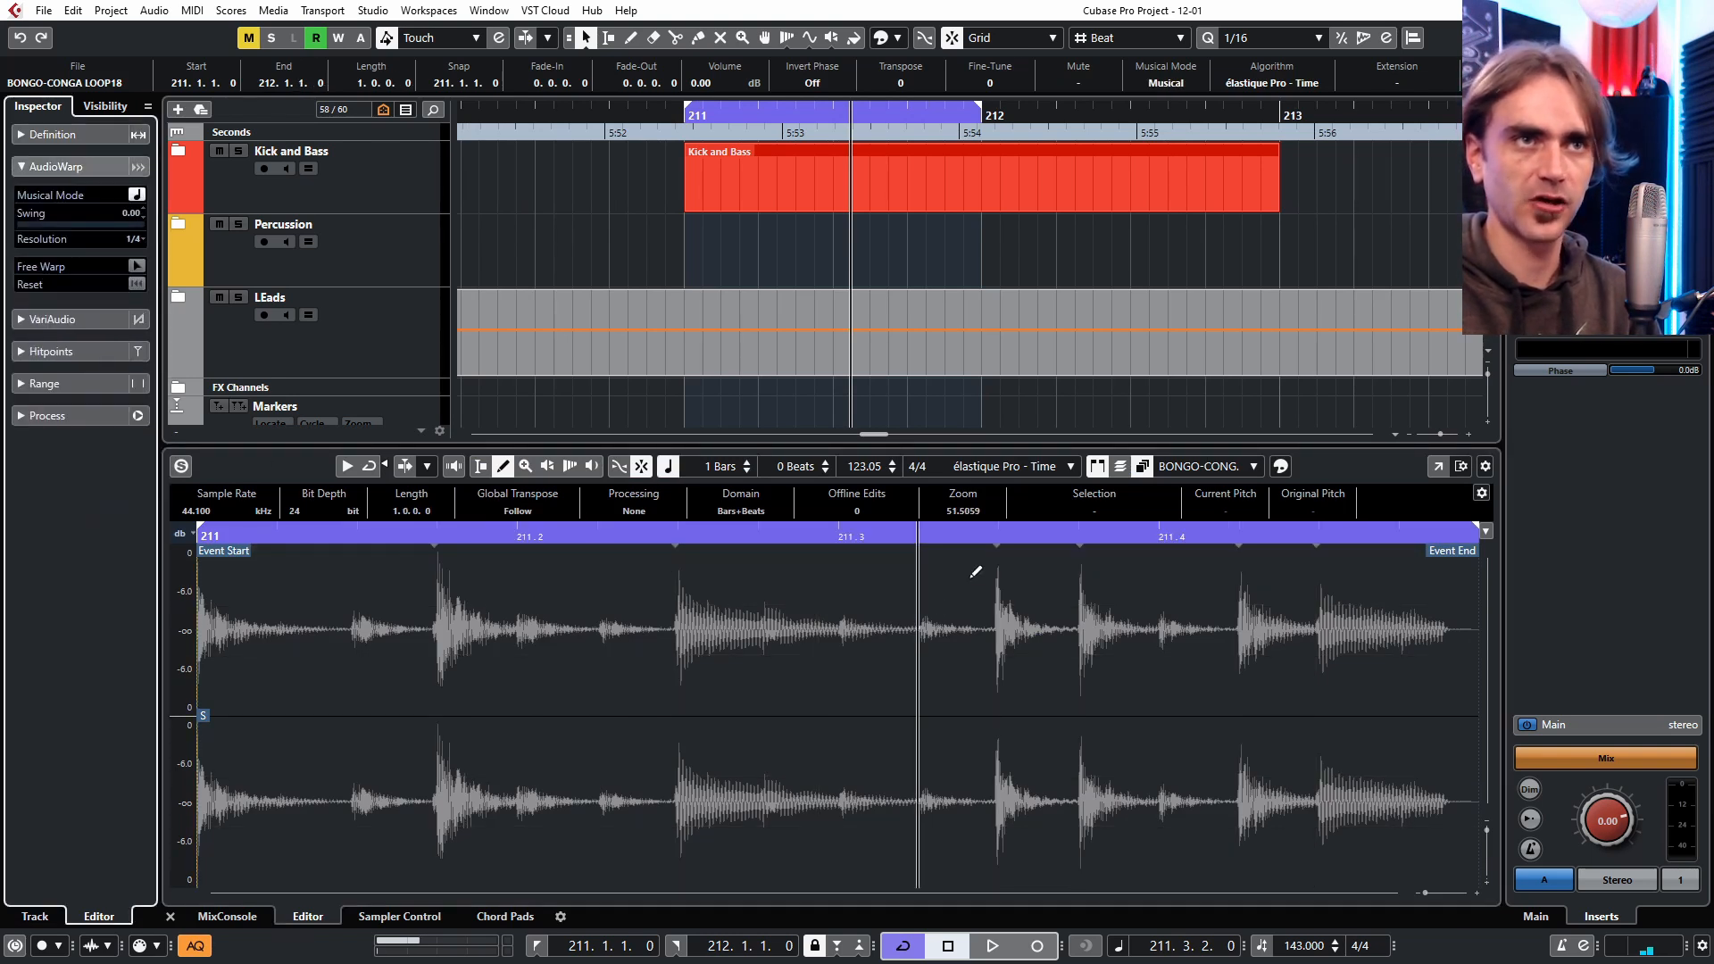
Audition BONGO-CONGA LOOP18 in the one-bar cycle at bar 211, then stop playback and close the Sample Editor.
scroll(805, 259, "down", 10)
scroll(806, 255, "down", 3)
left_click(961, 361)
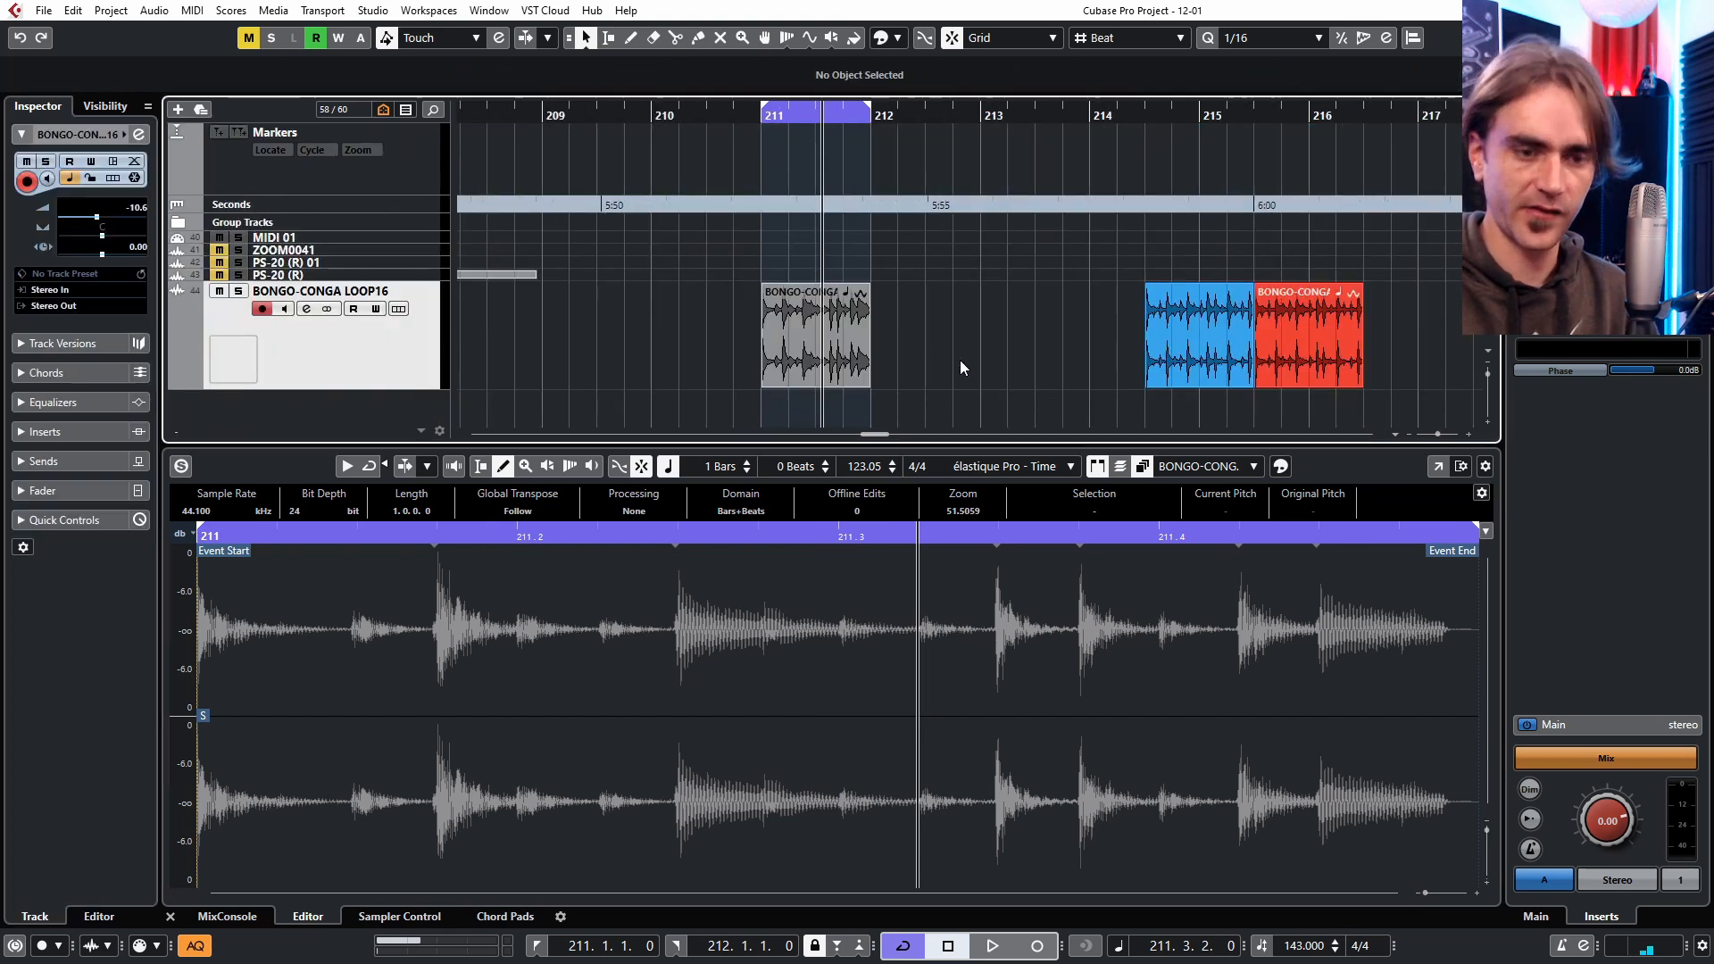
key("space")
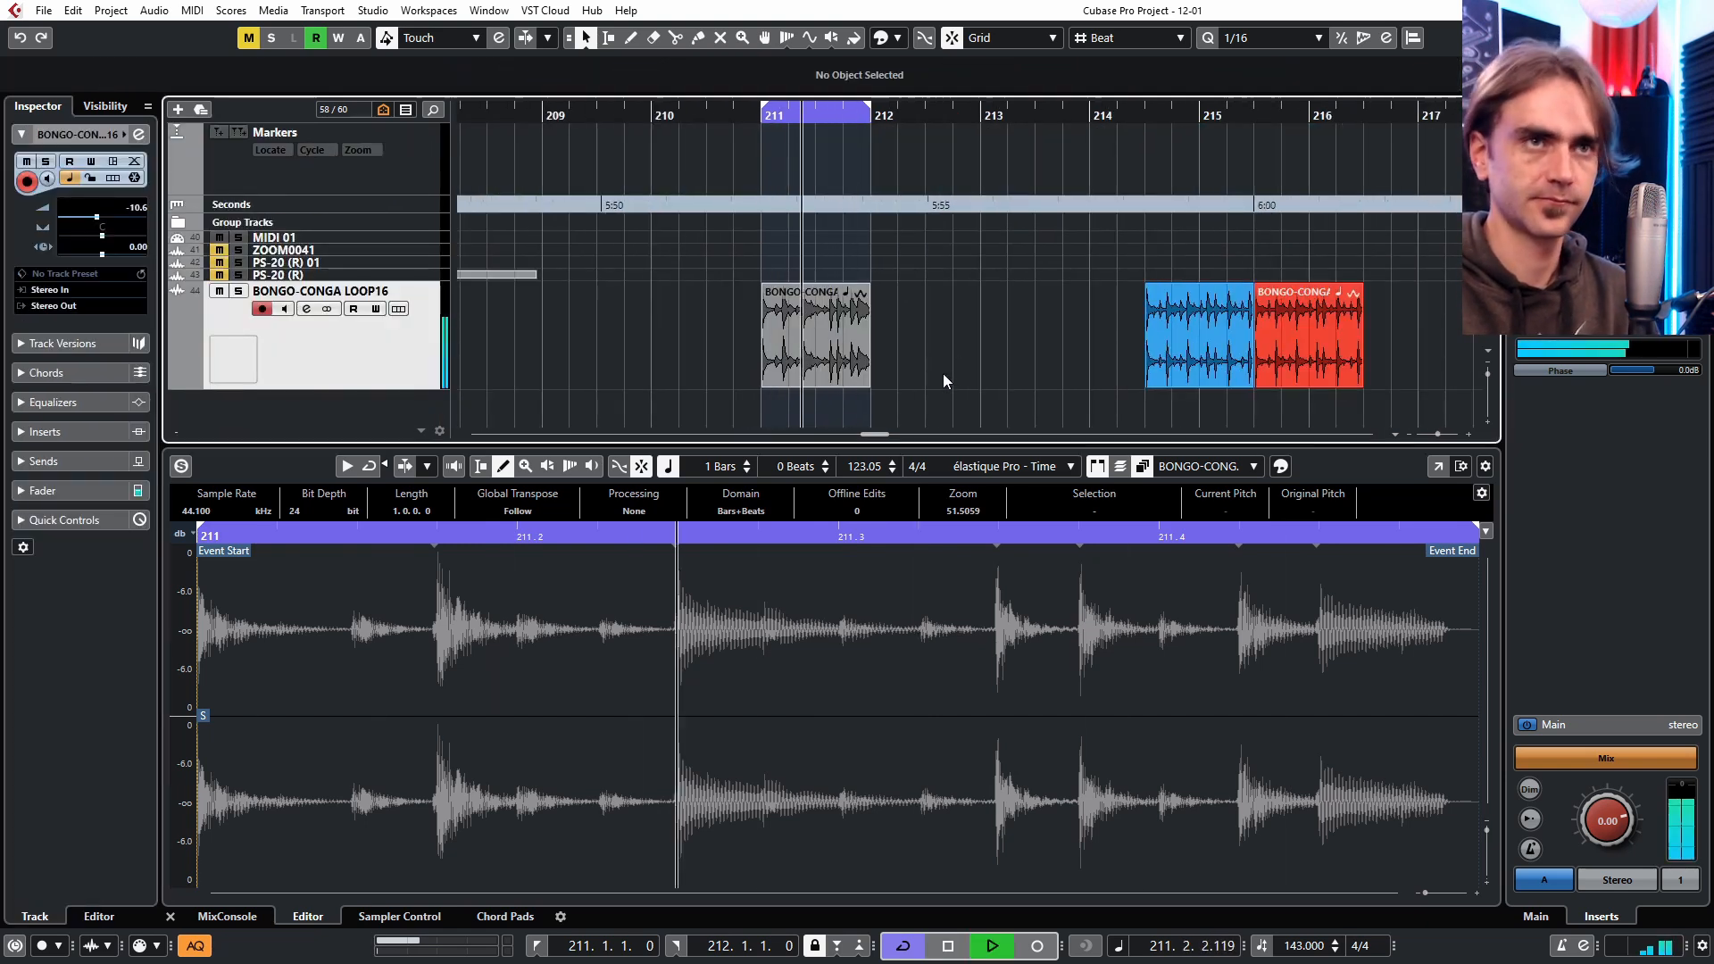
scroll(836, 335, "up", 5)
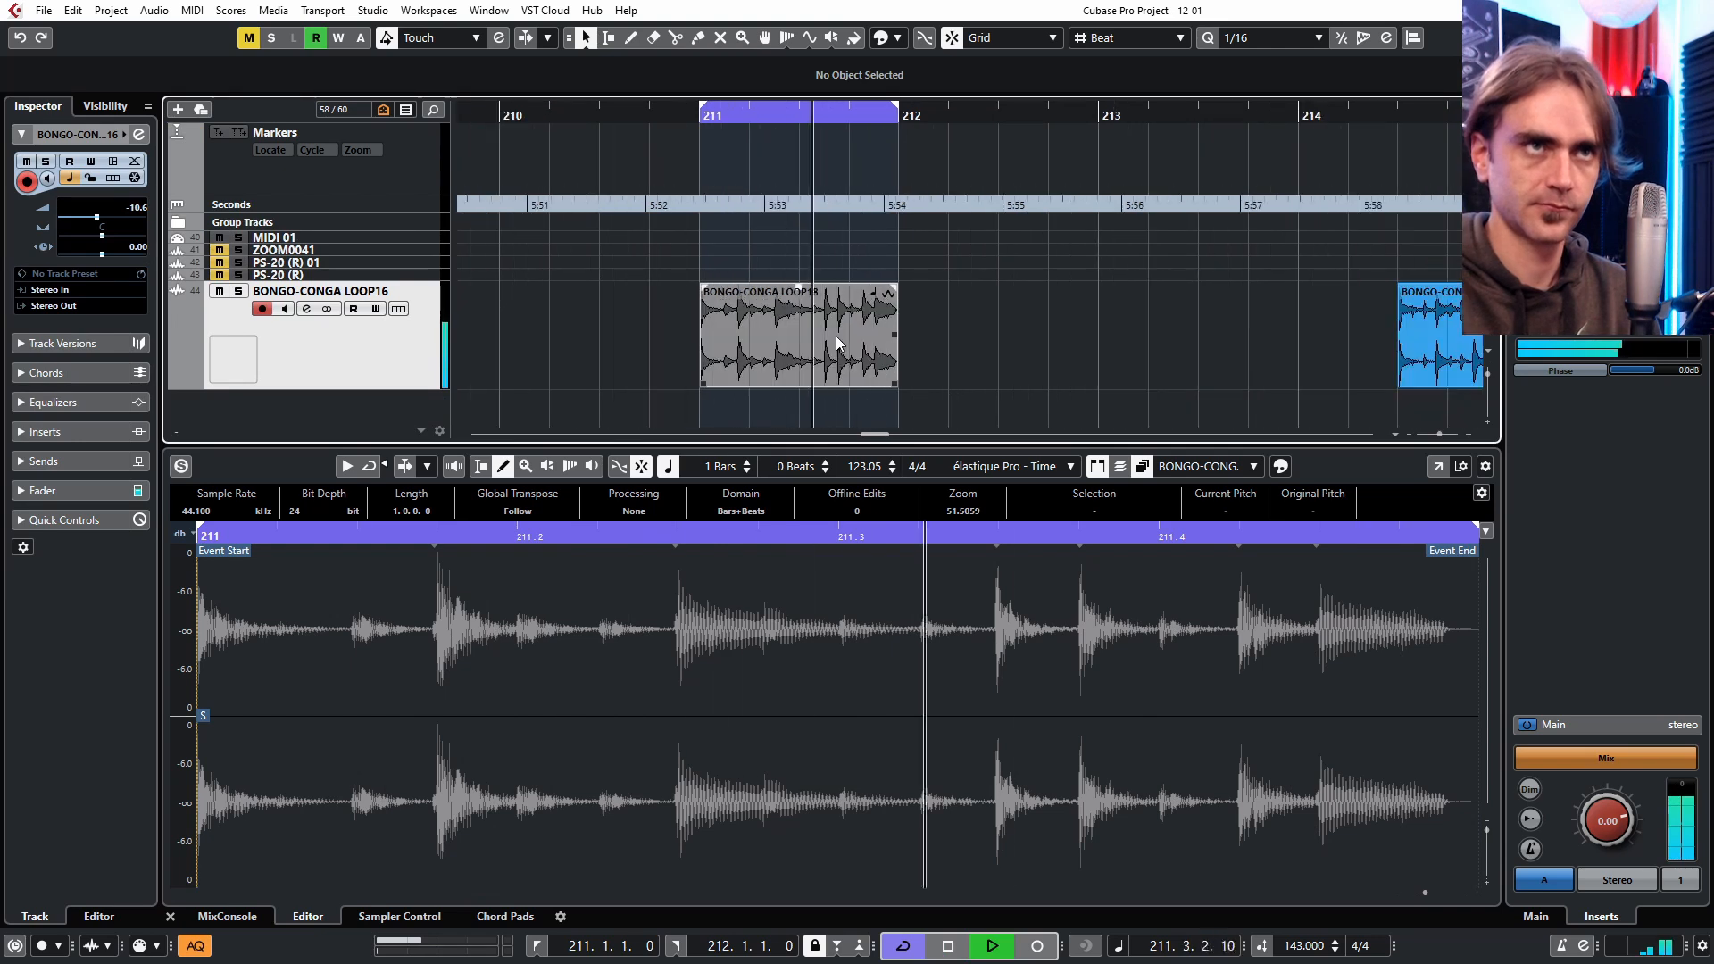
scroll(689, 338, "up", 3)
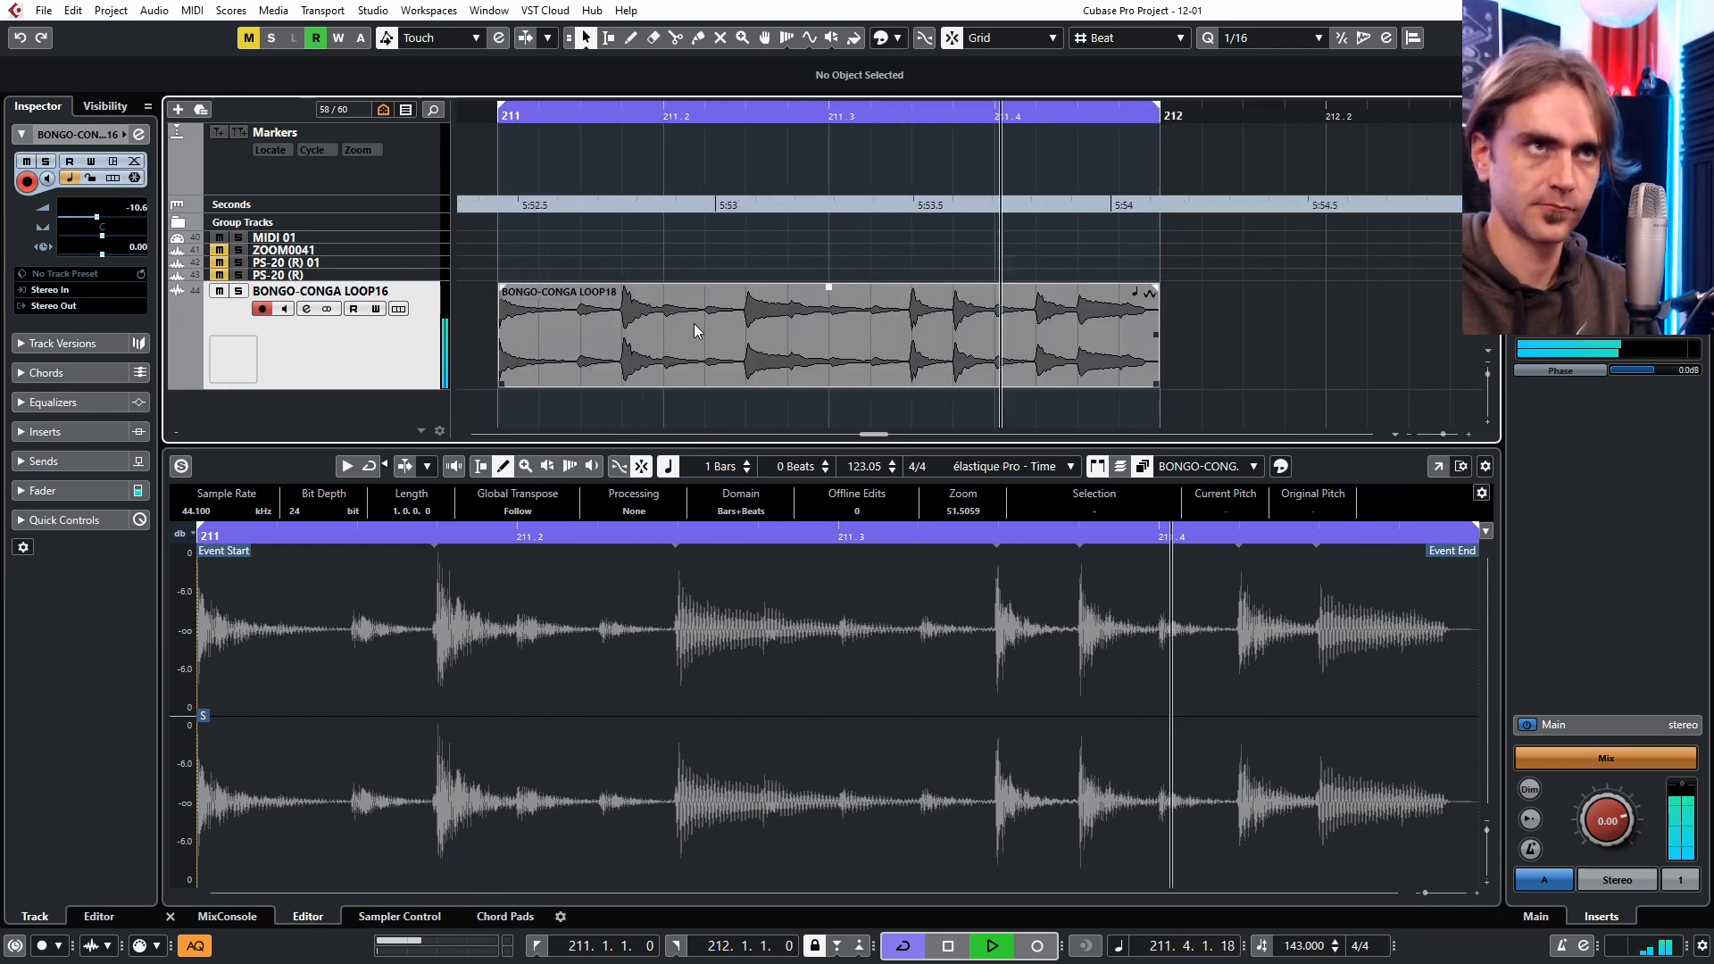
scroll(699, 315, "down", 2)
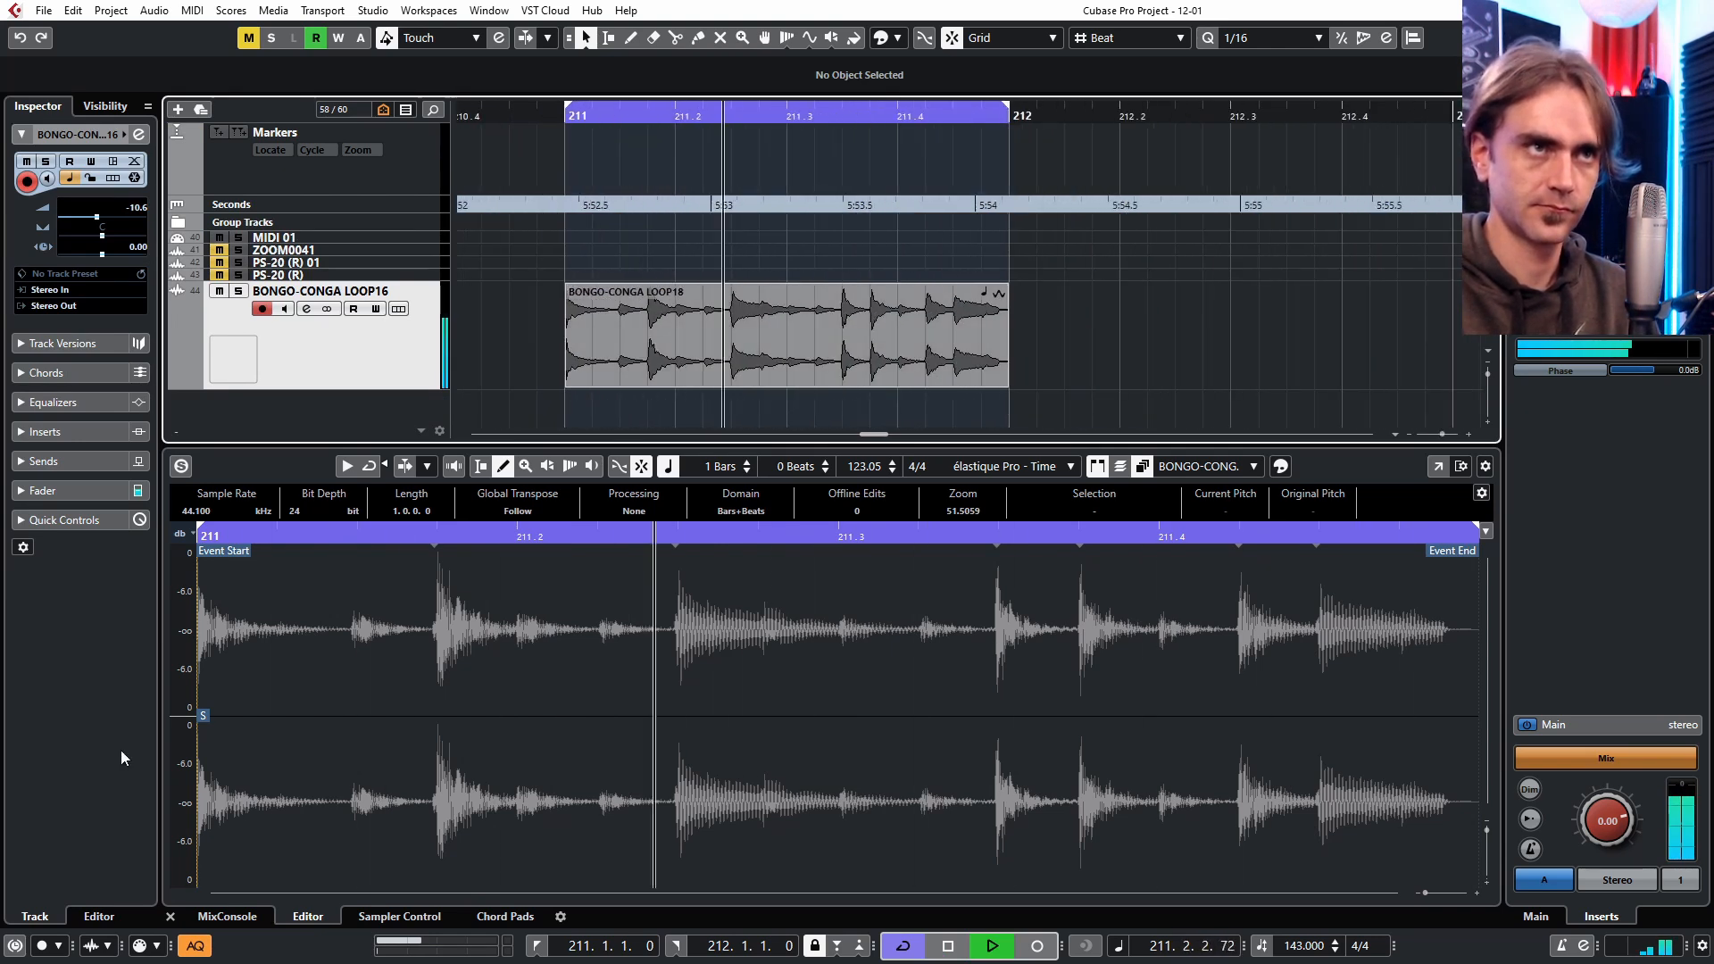
left_click(171, 917)
key("space")
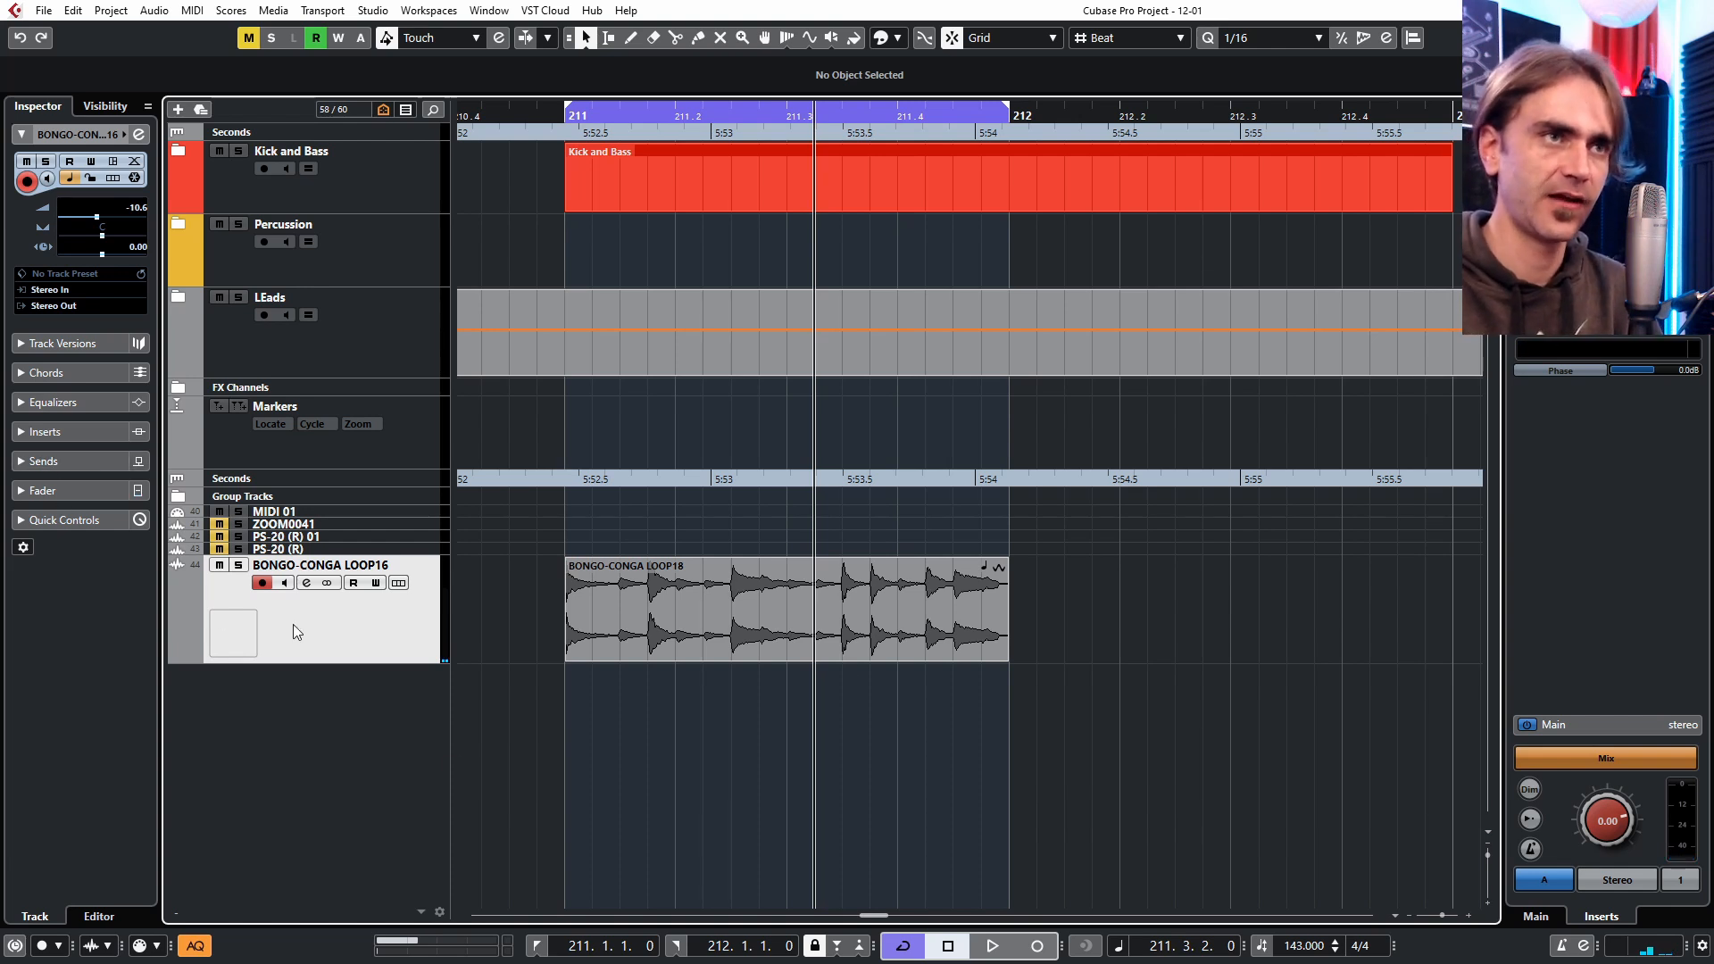
Reopen BONGO-CONGA LOOP18 in the Sample Editor and lower its hitpoint threshold to 6.
double_click(826, 625)
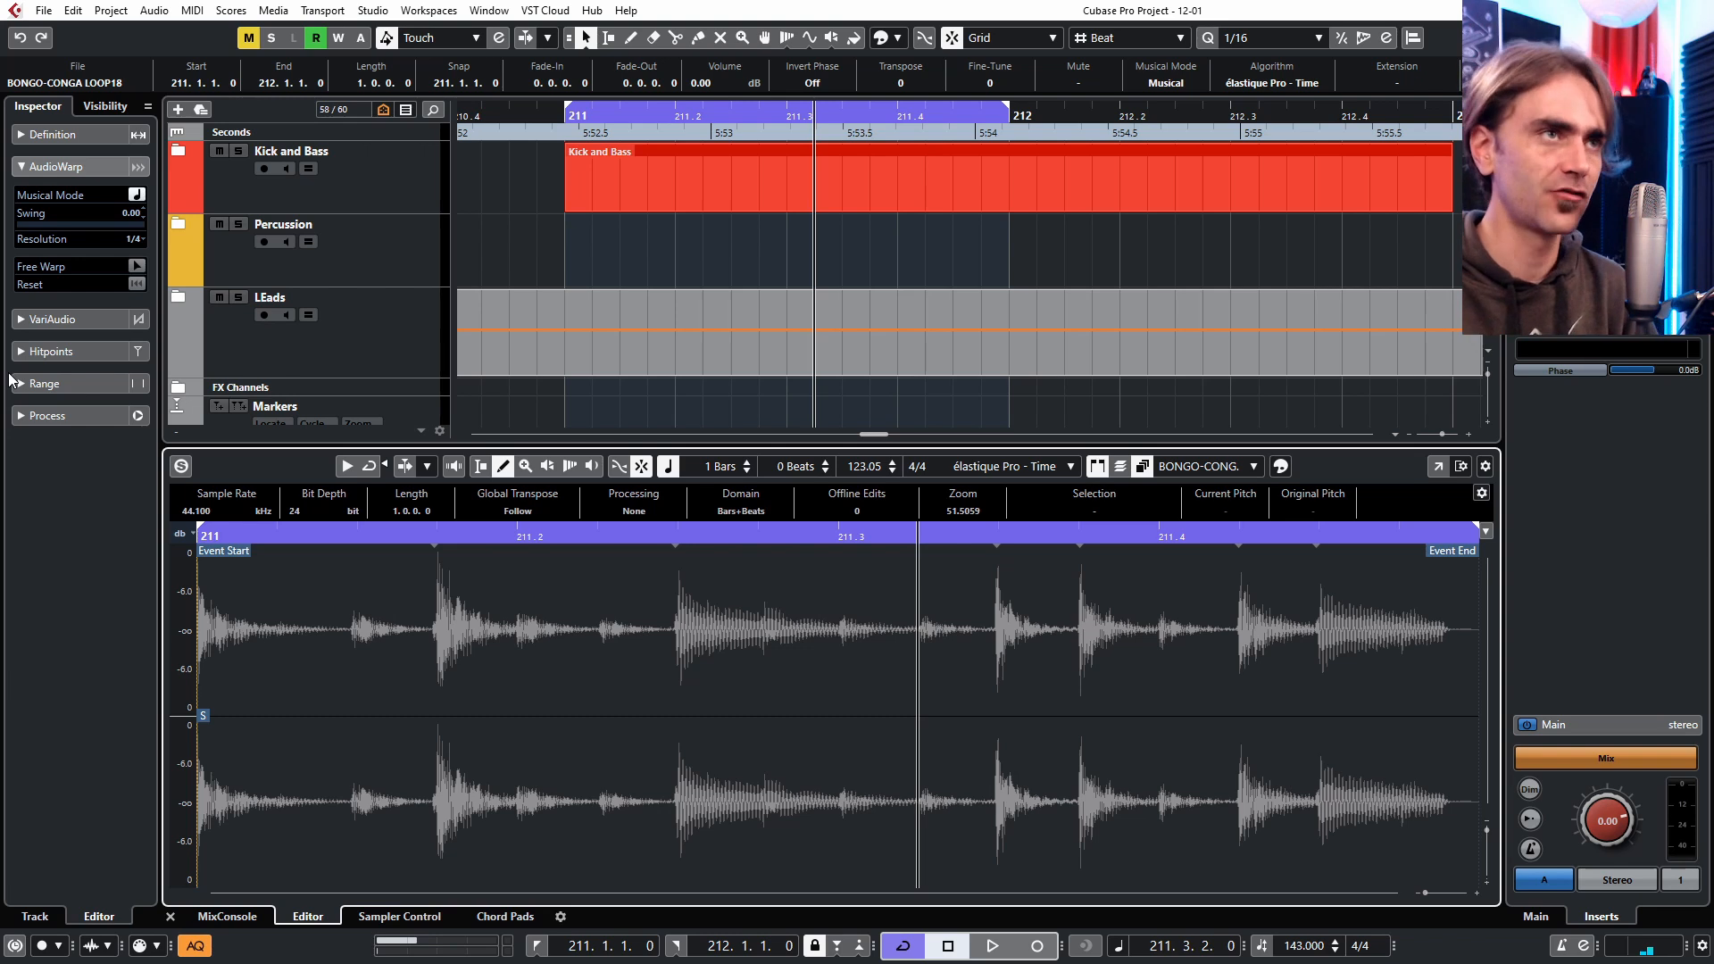
left_click(52, 351)
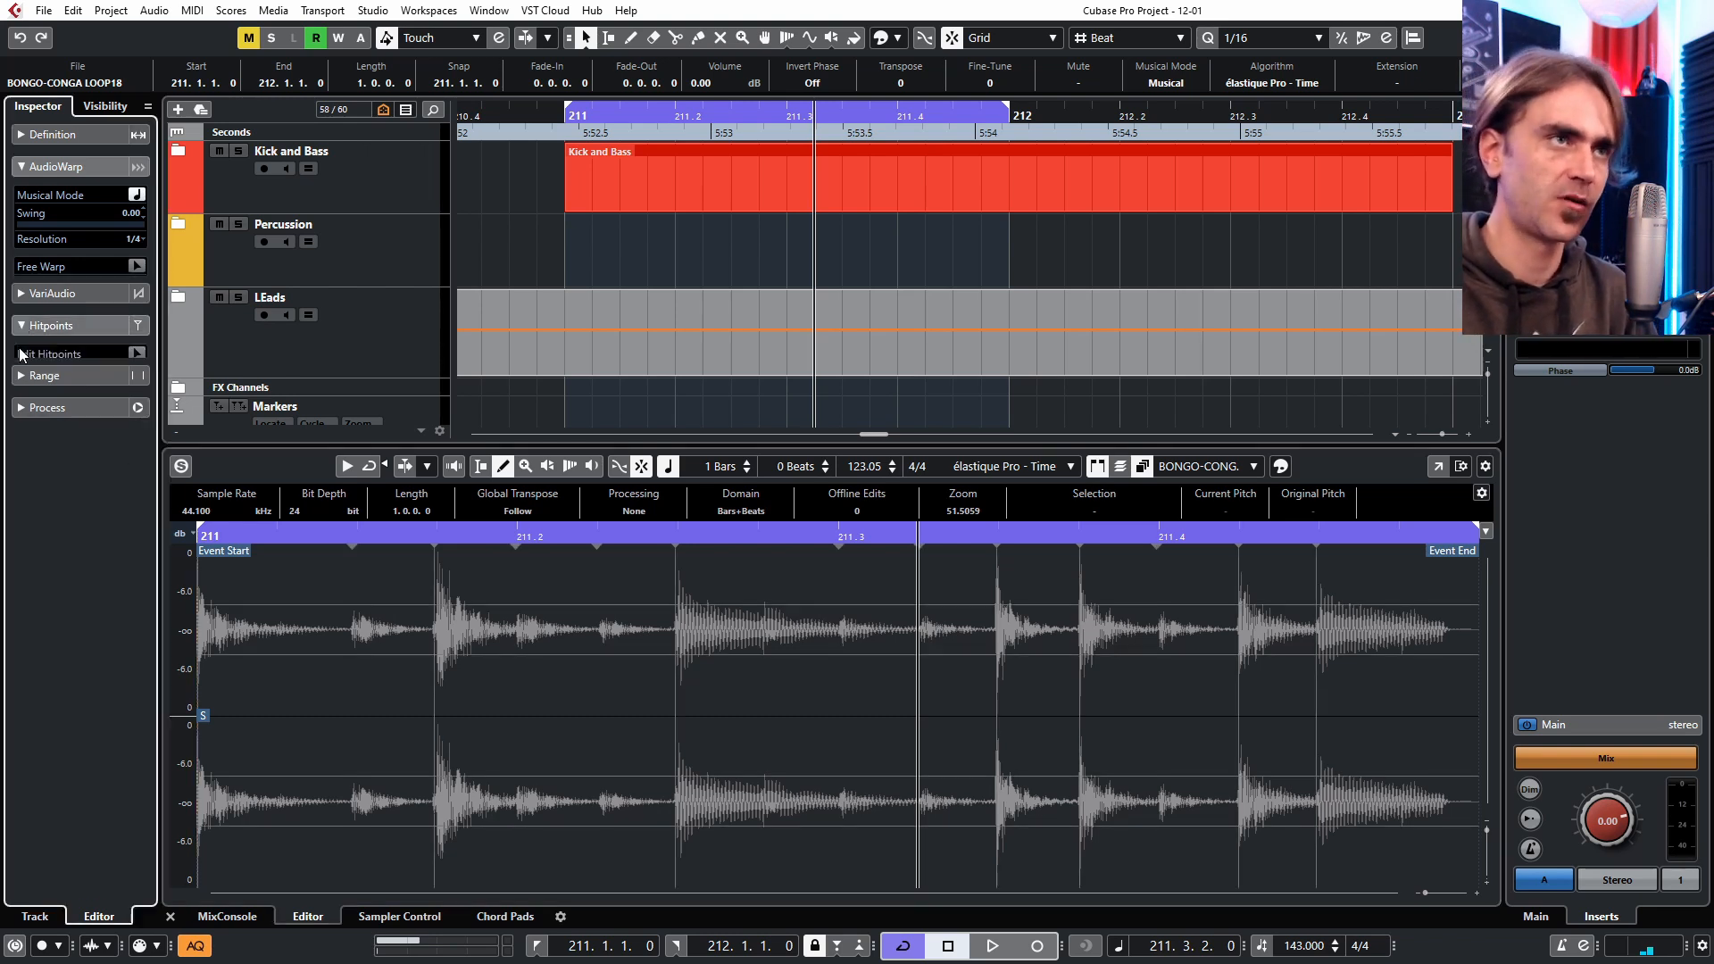
left_click_drag(62, 291, 25, 287)
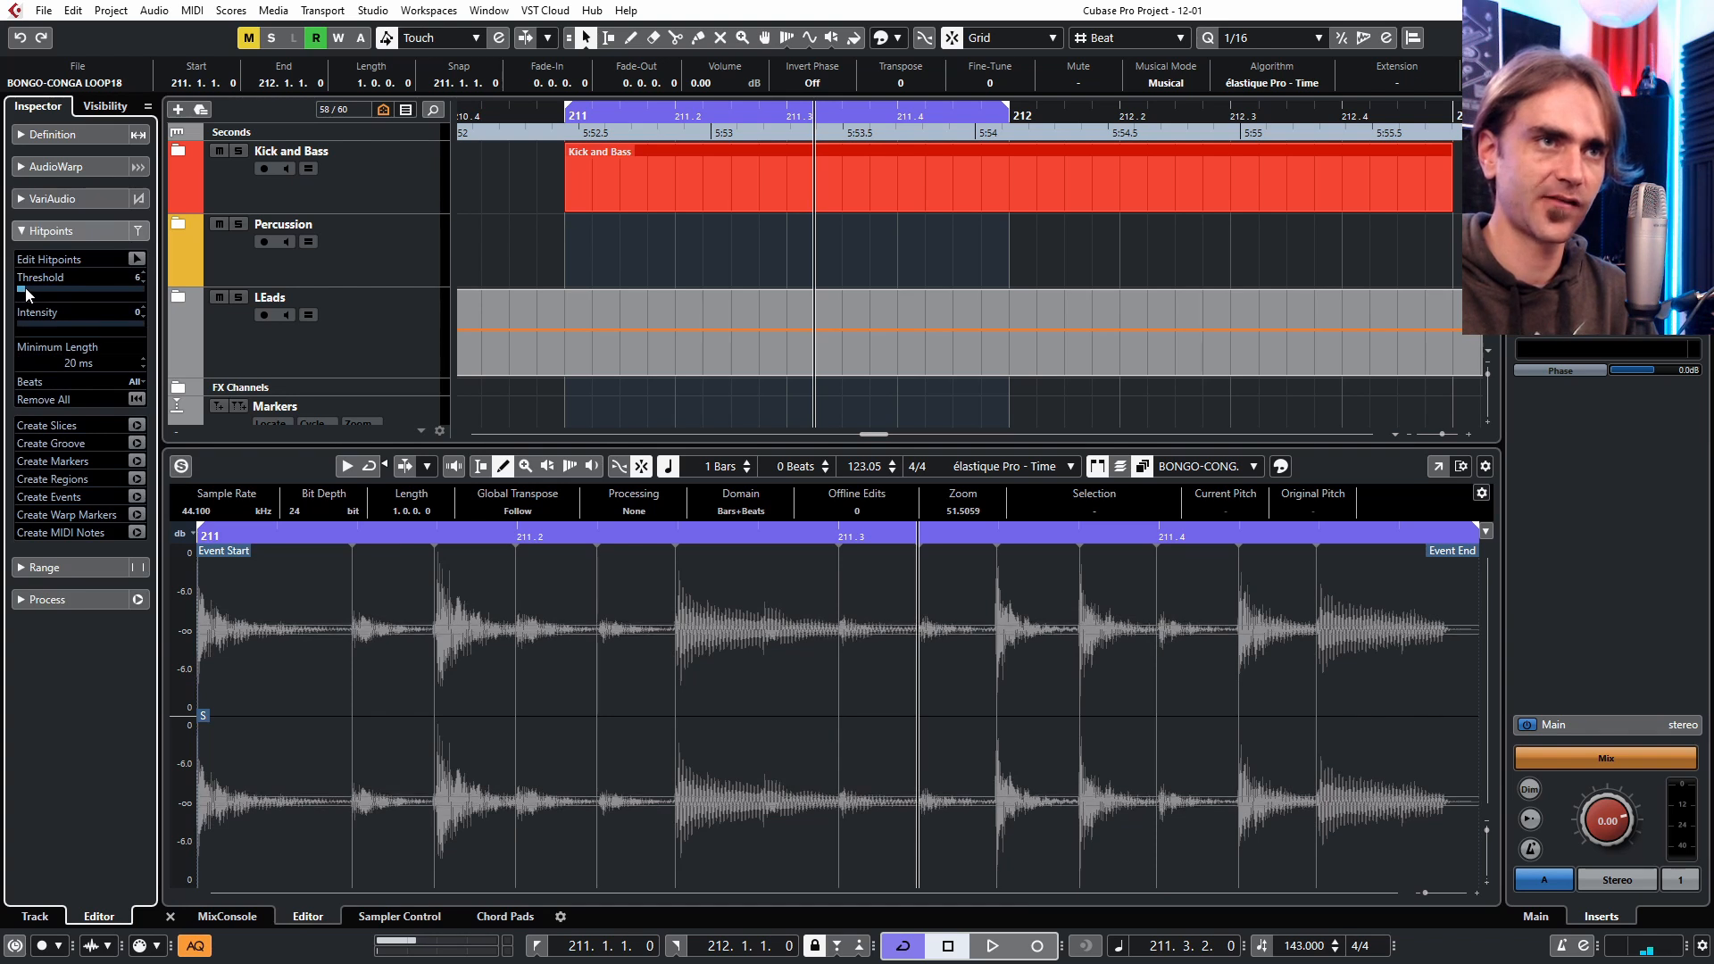
Create a groove quantize preset from the loop's hitpoints, close the editor and deselect the event.
left_click(136, 444)
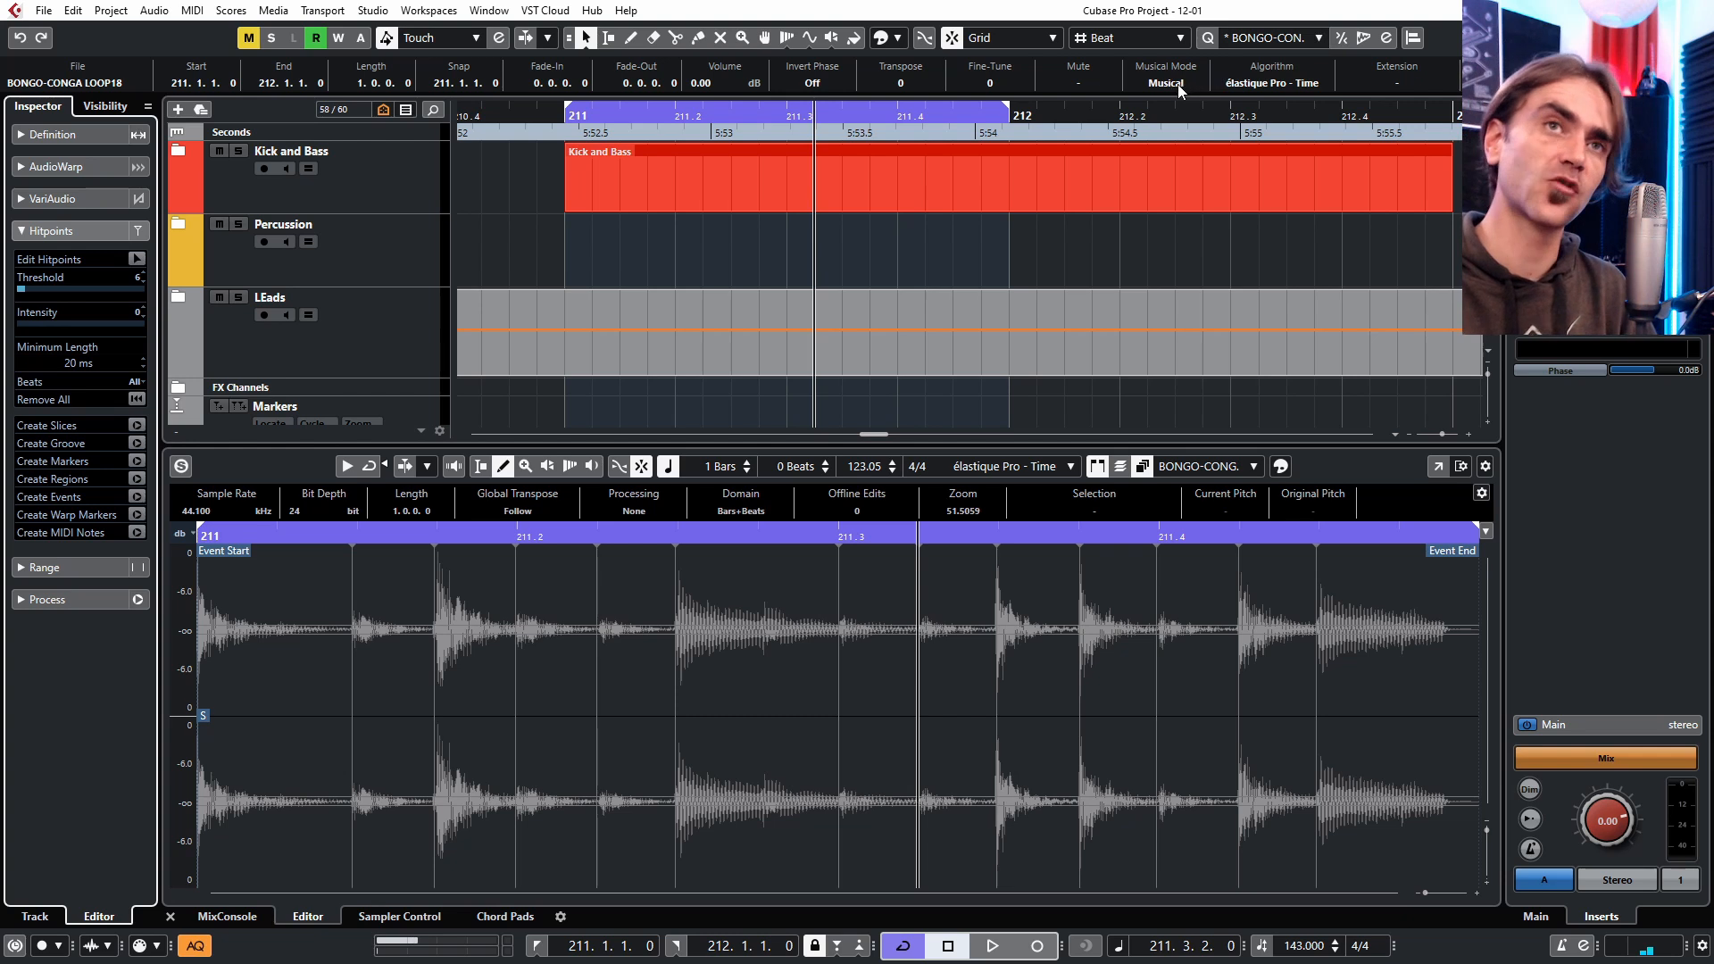
left_click(170, 916)
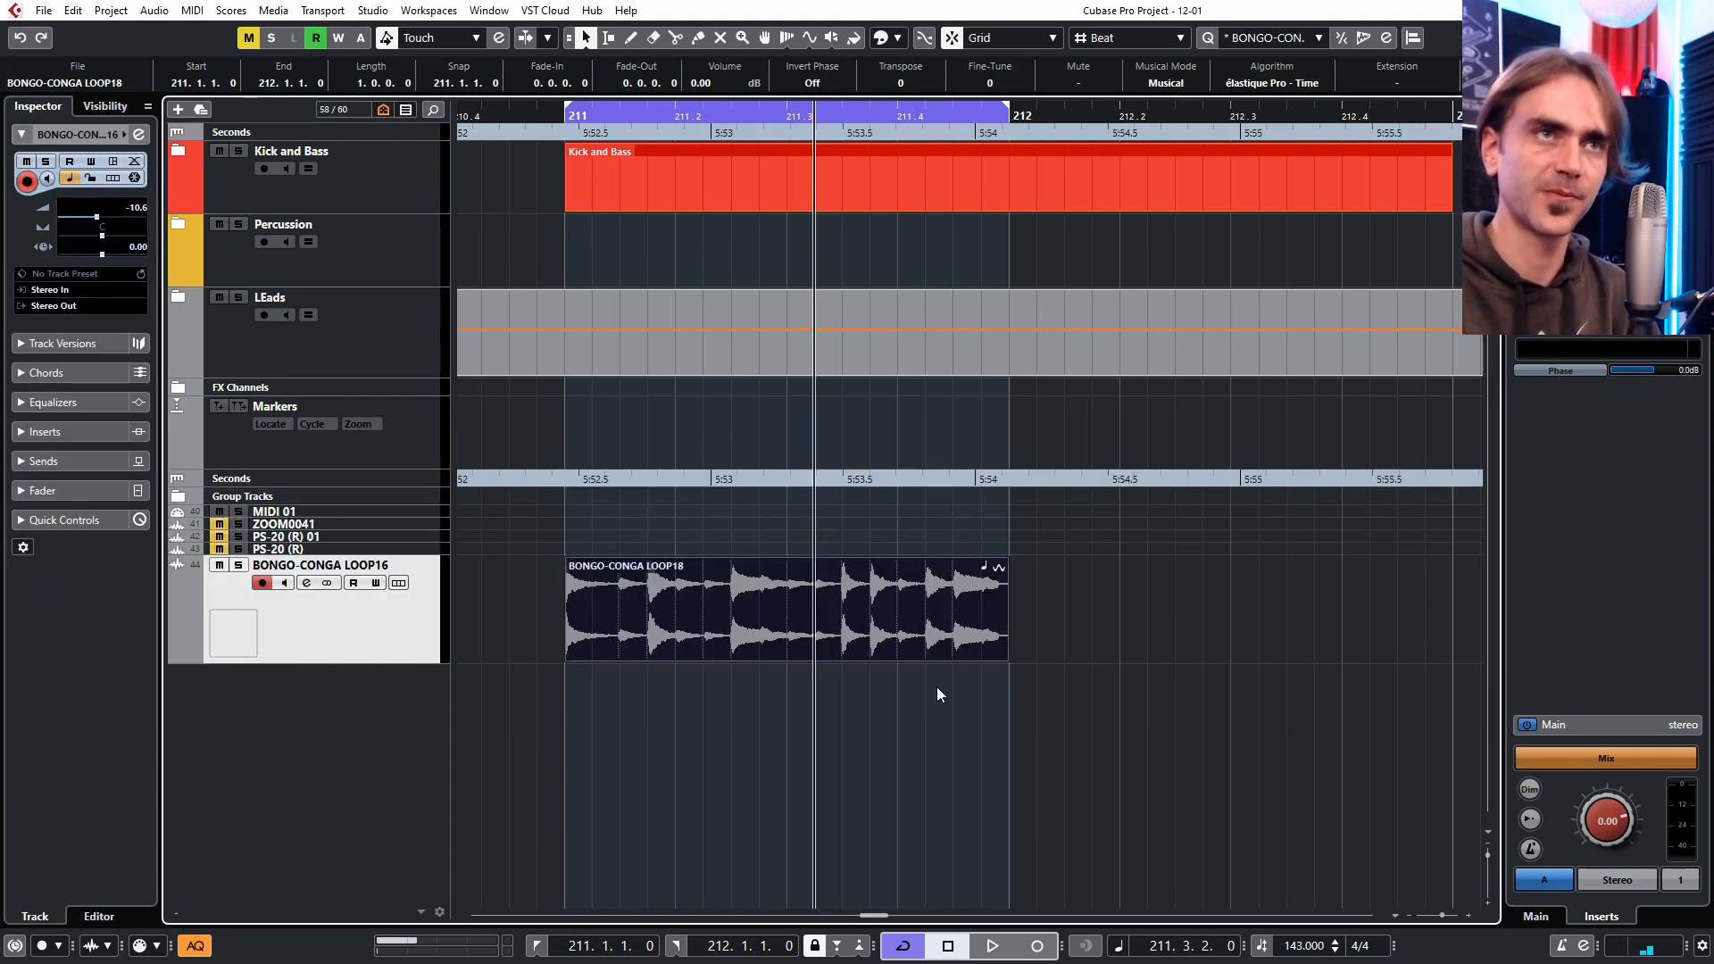
left_click(898, 727)
Expand the Percussion and Main Percs folders and place a one-bar copy of the Closed Hat part at bar 211.
scroll(897, 785, "down", 3, "ctrl")
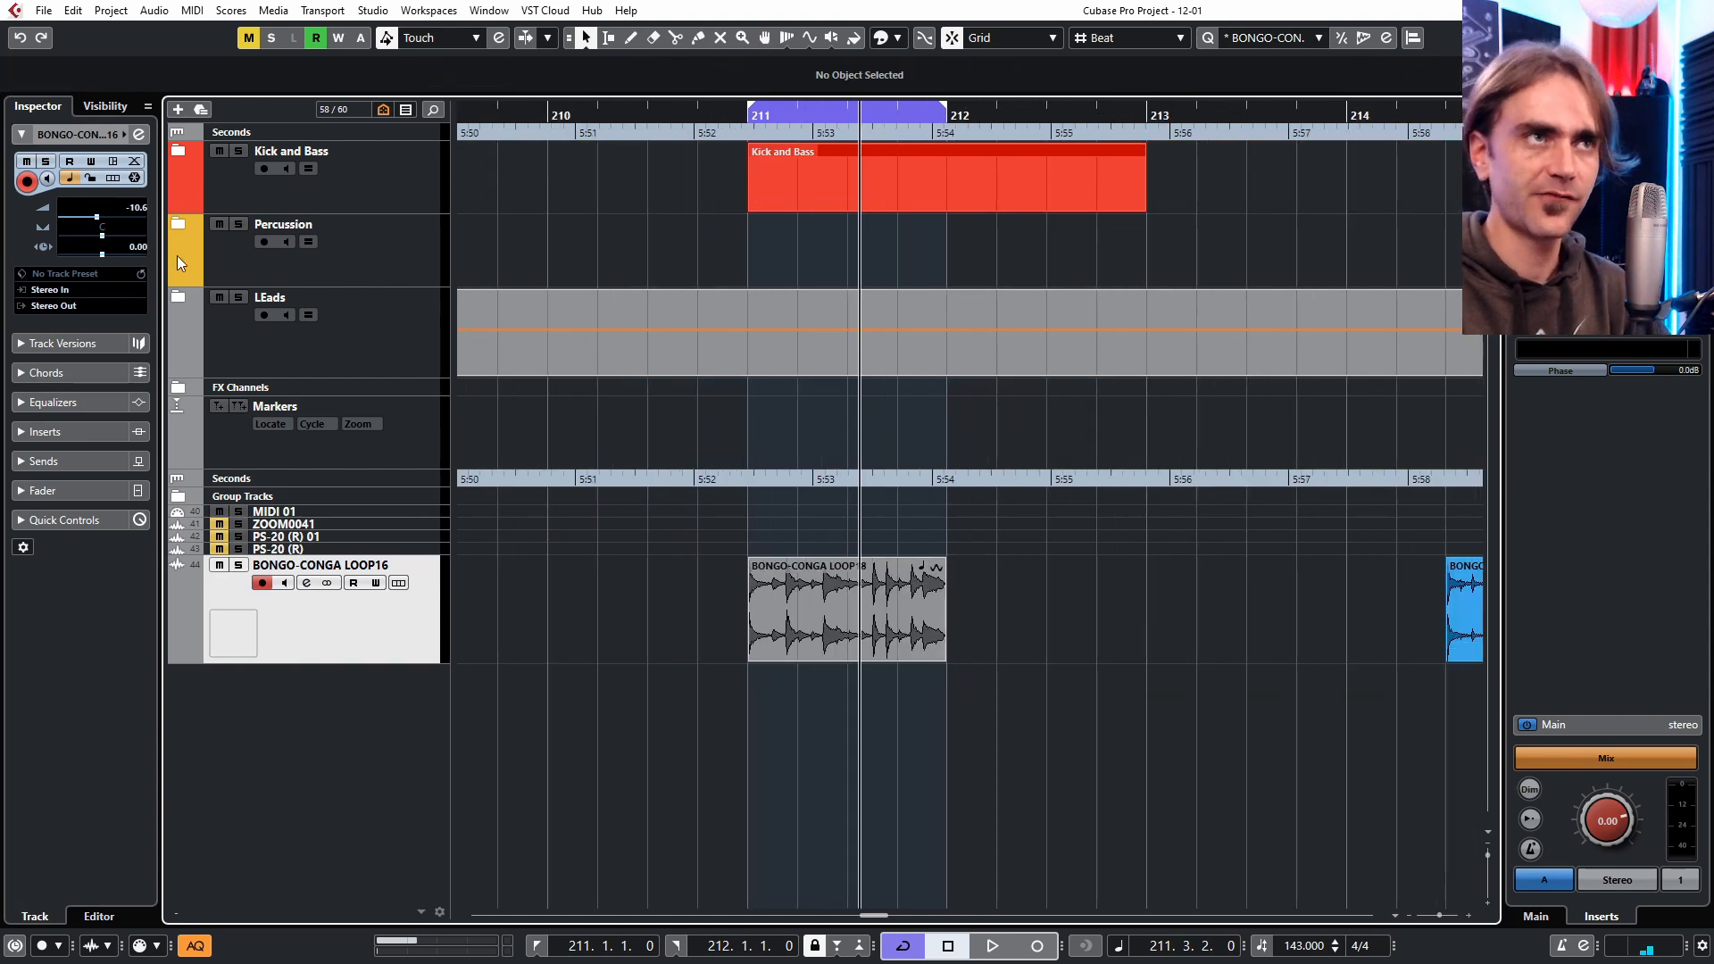
left_click(178, 223)
scroll(660, 427, "down", 3, "ctrl")
scroll(661, 426, "left", 3)
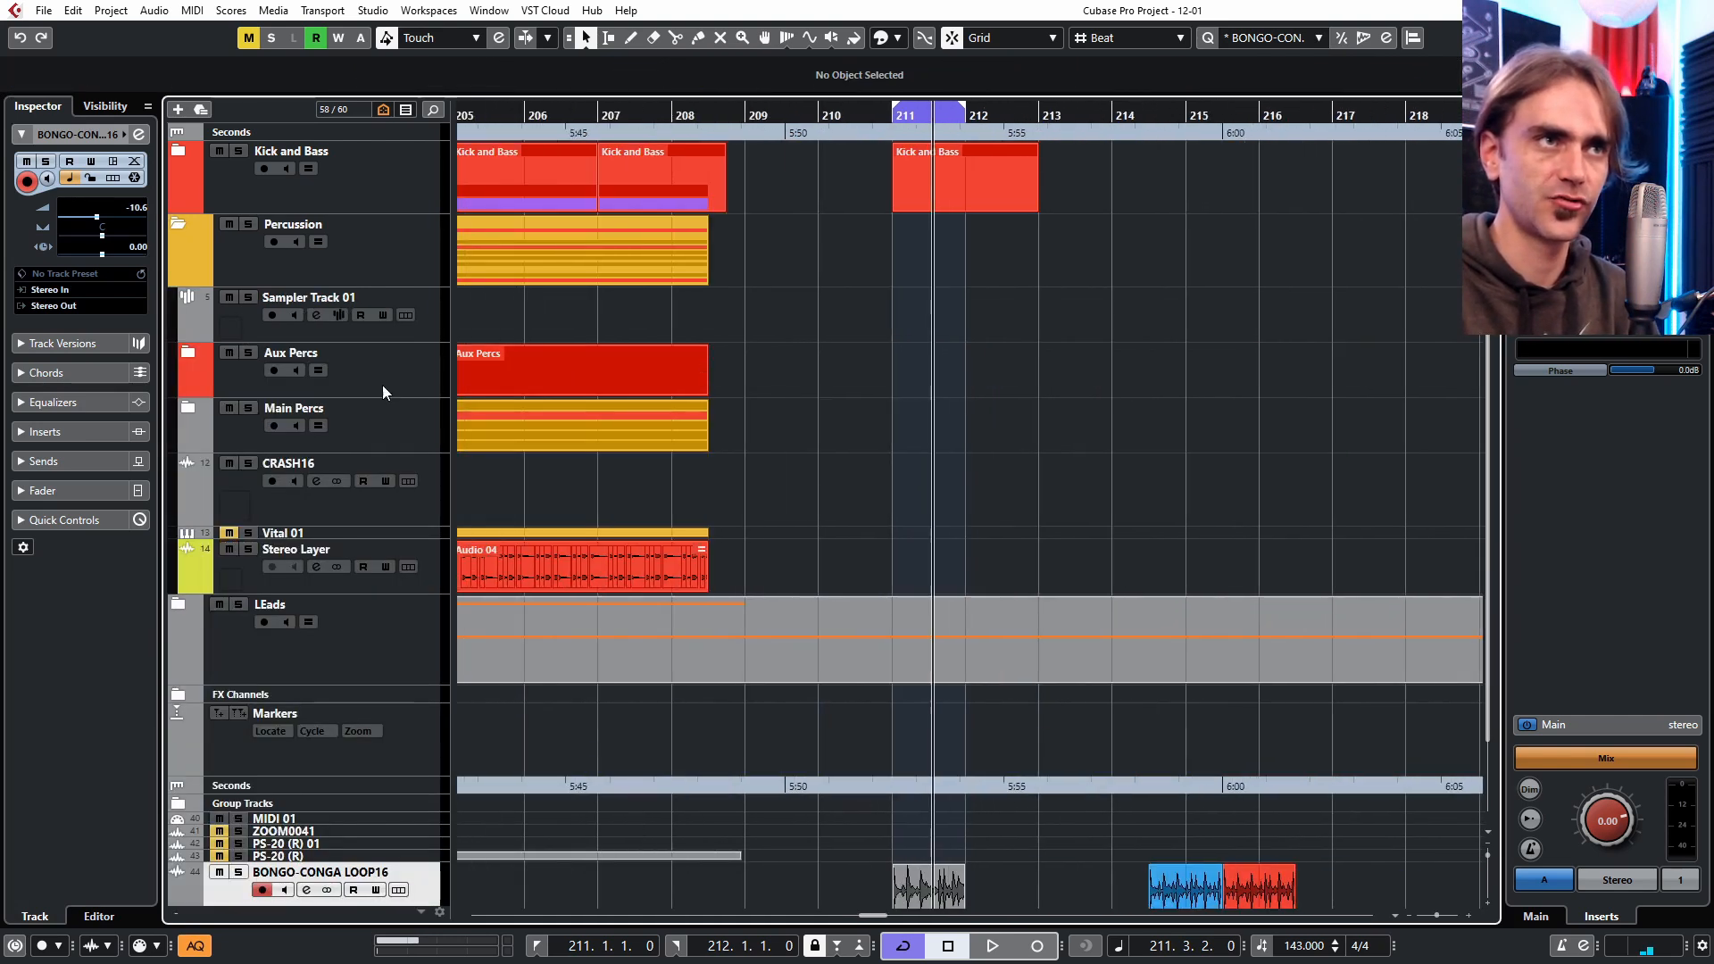
left_click(188, 408)
scroll(617, 417, "left", 2)
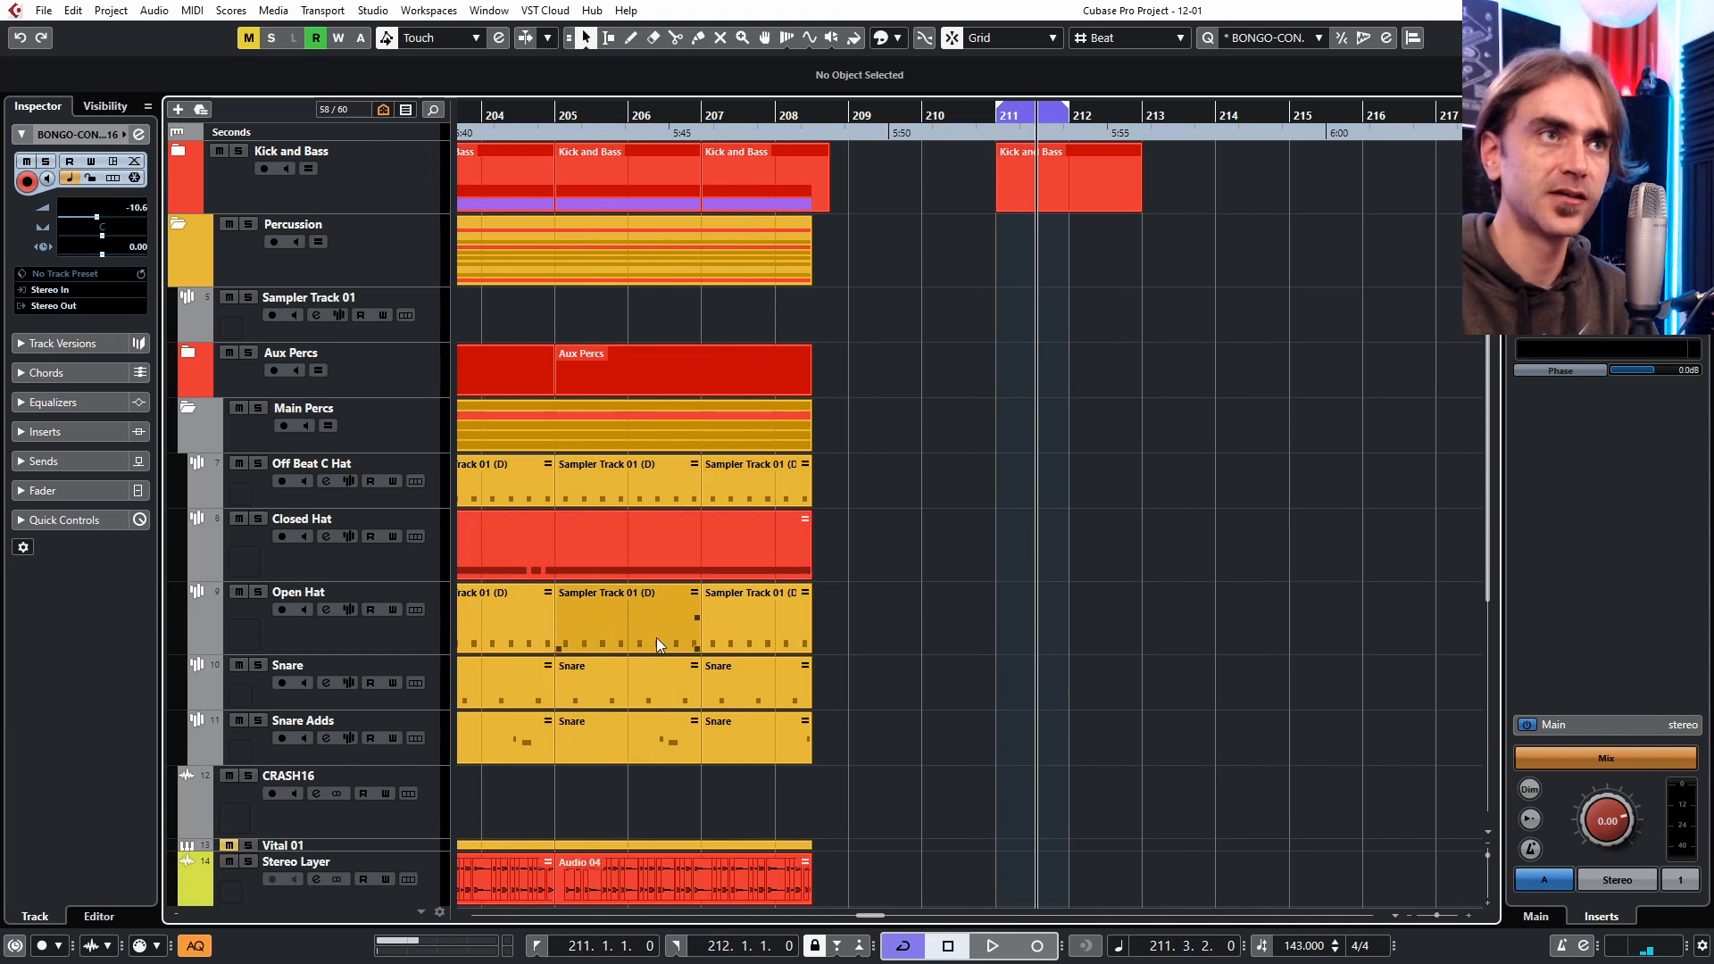
left_click_drag(616, 567, 750, 562)
scroll(1160, 607, "right", 3)
scroll(741, 546, "left", 2)
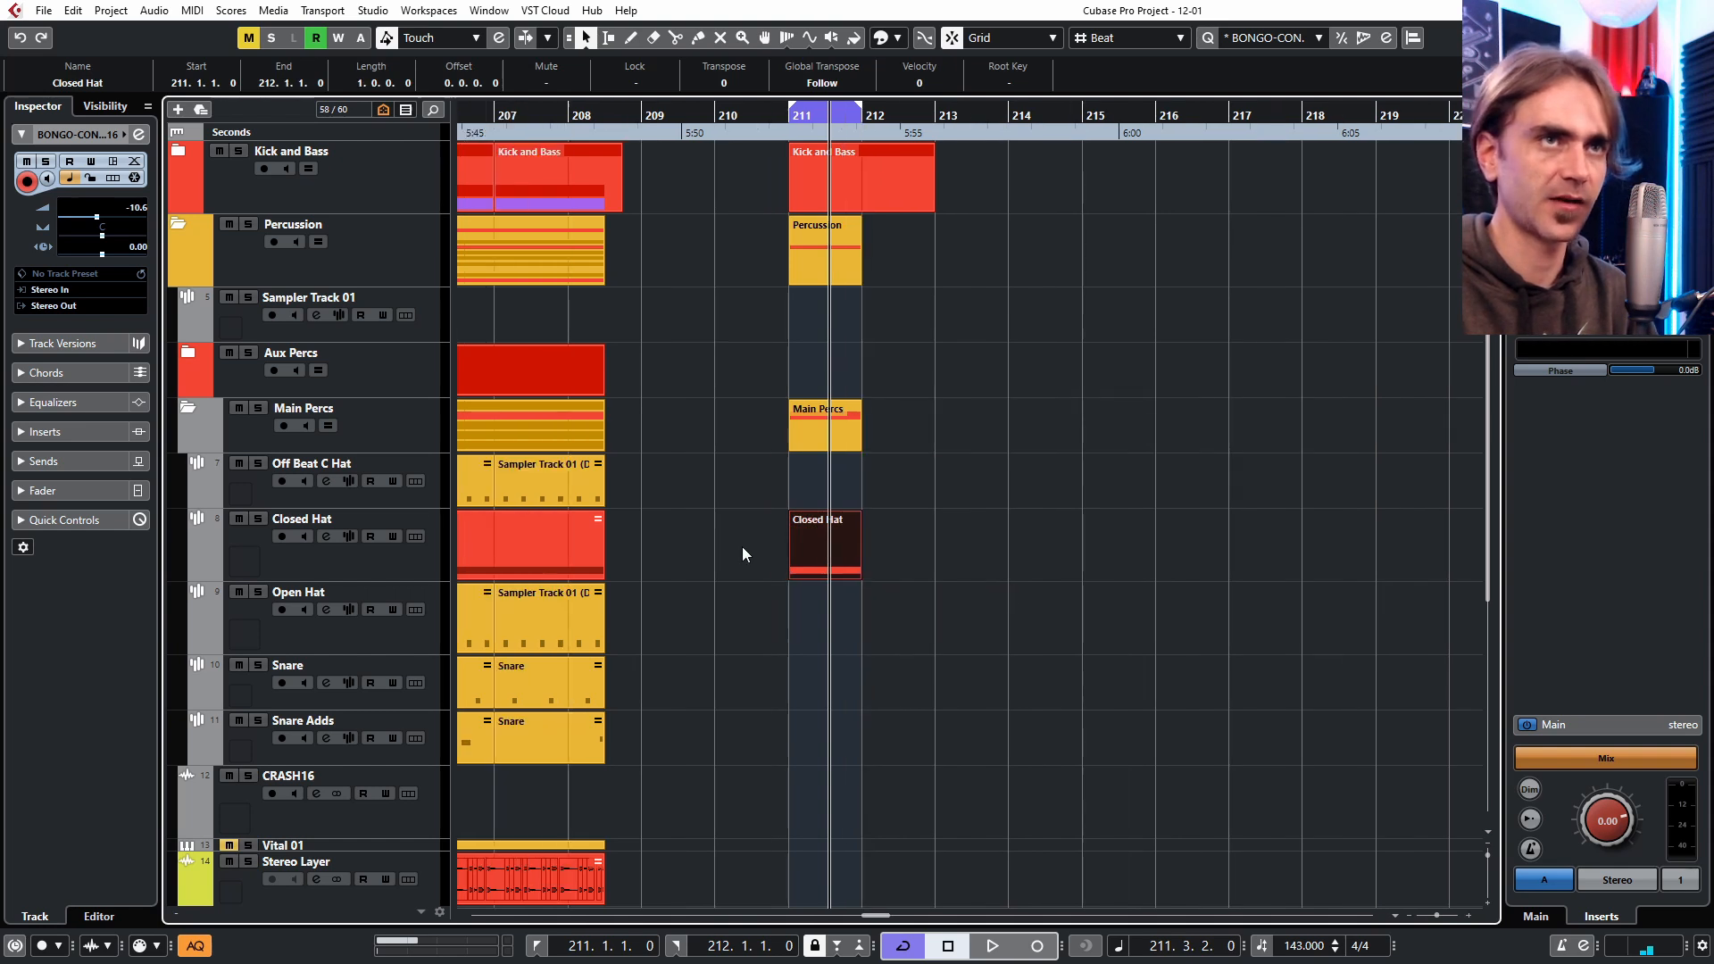
Open the copied Closed Hat part, select all its notes and quantize them to the BONGO-CONGA groove preset.
double_click(827, 544)
key("ctrl+a")
scroll(472, 600, "left", 3)
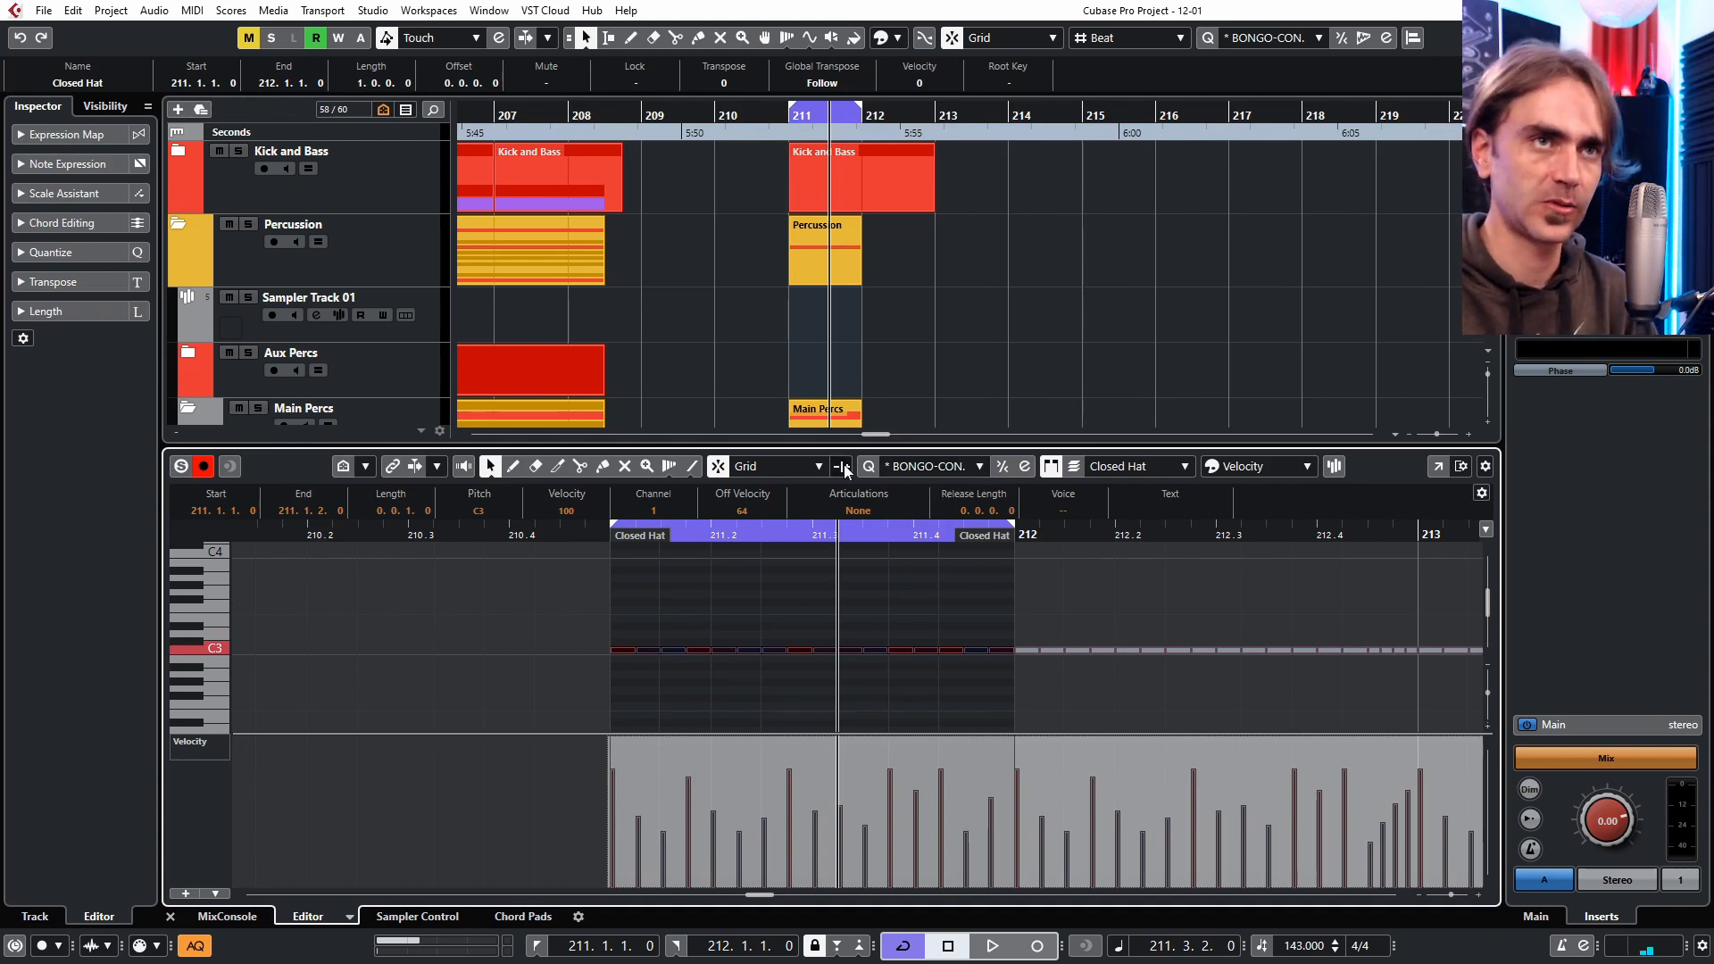
key("q")
Try a copy of the Folder part inside Kick and Bass at bar 211 during playback, delete it and stop playback.
scroll(777, 571, "up", 5)
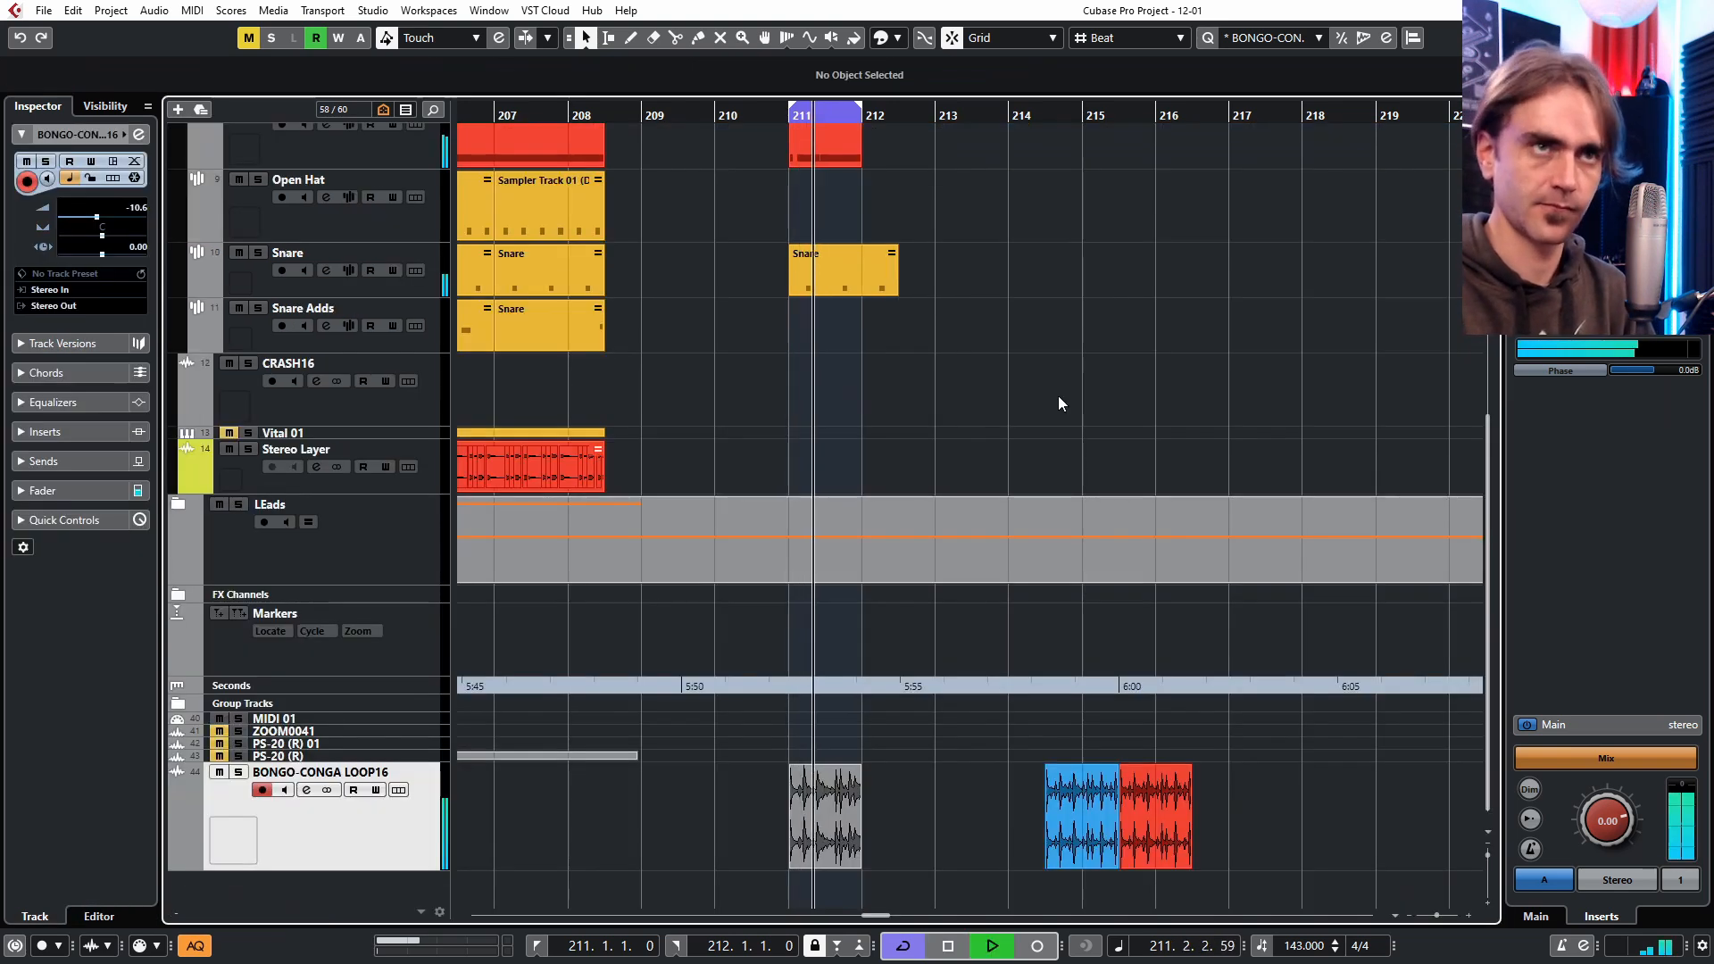
scroll(1056, 398, "up", 5)
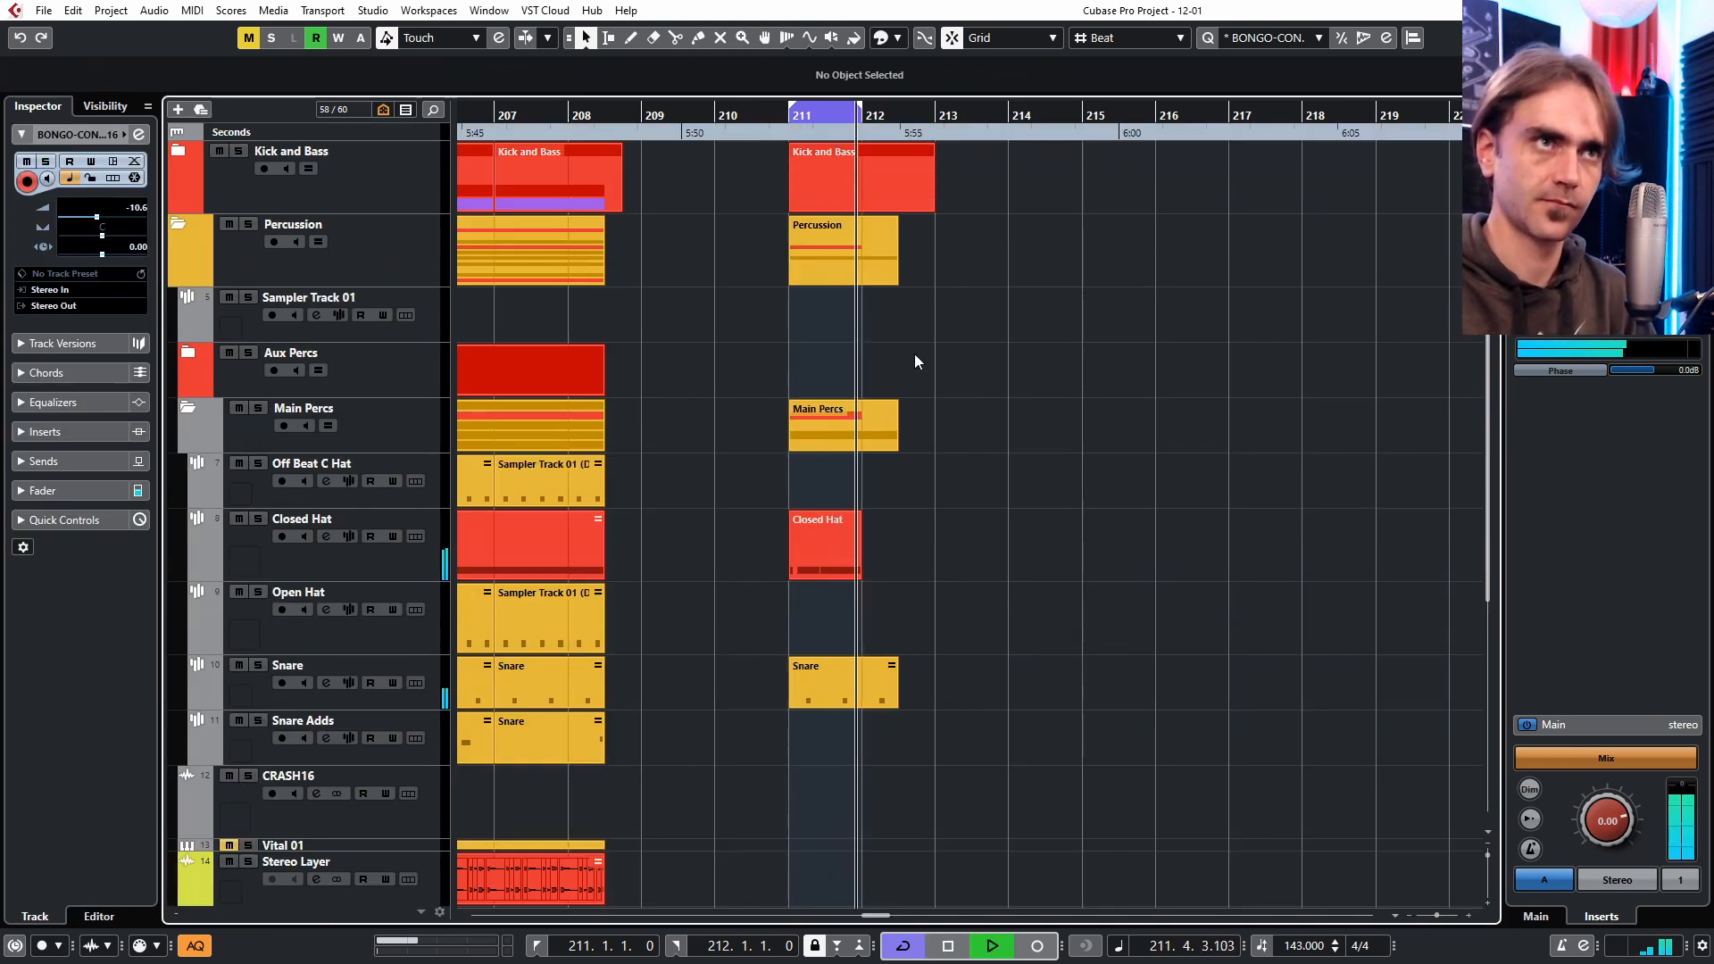
left_click(178, 150)
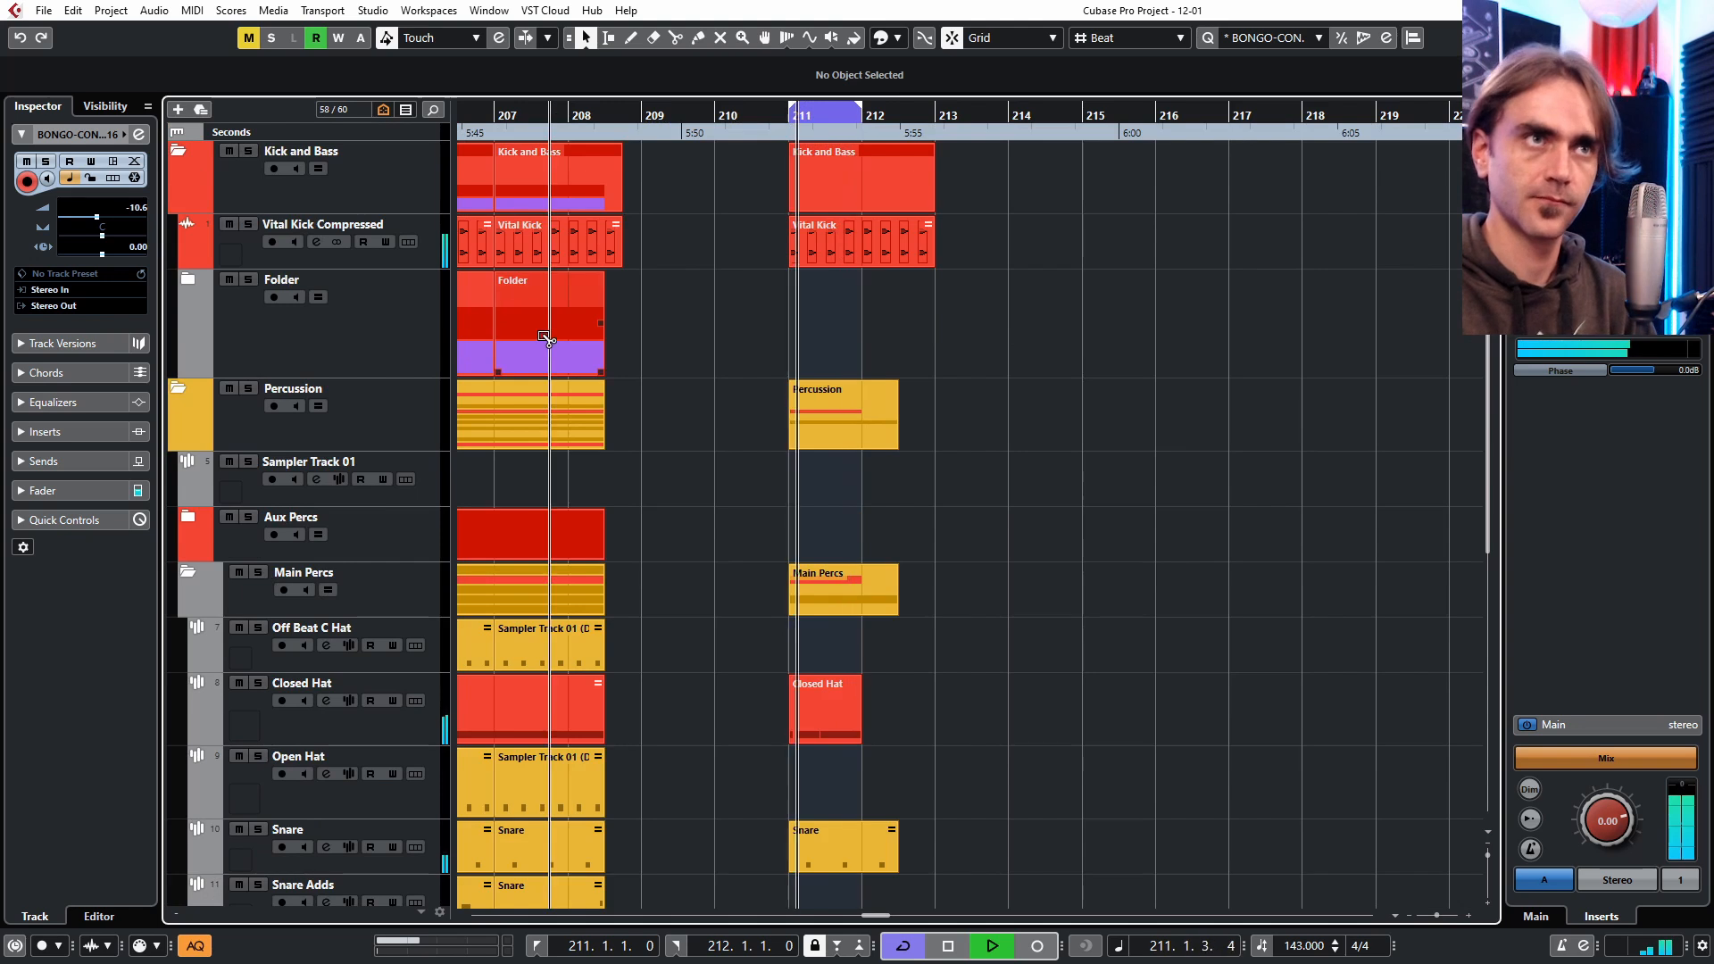
left_click_drag(547, 337, 842, 338)
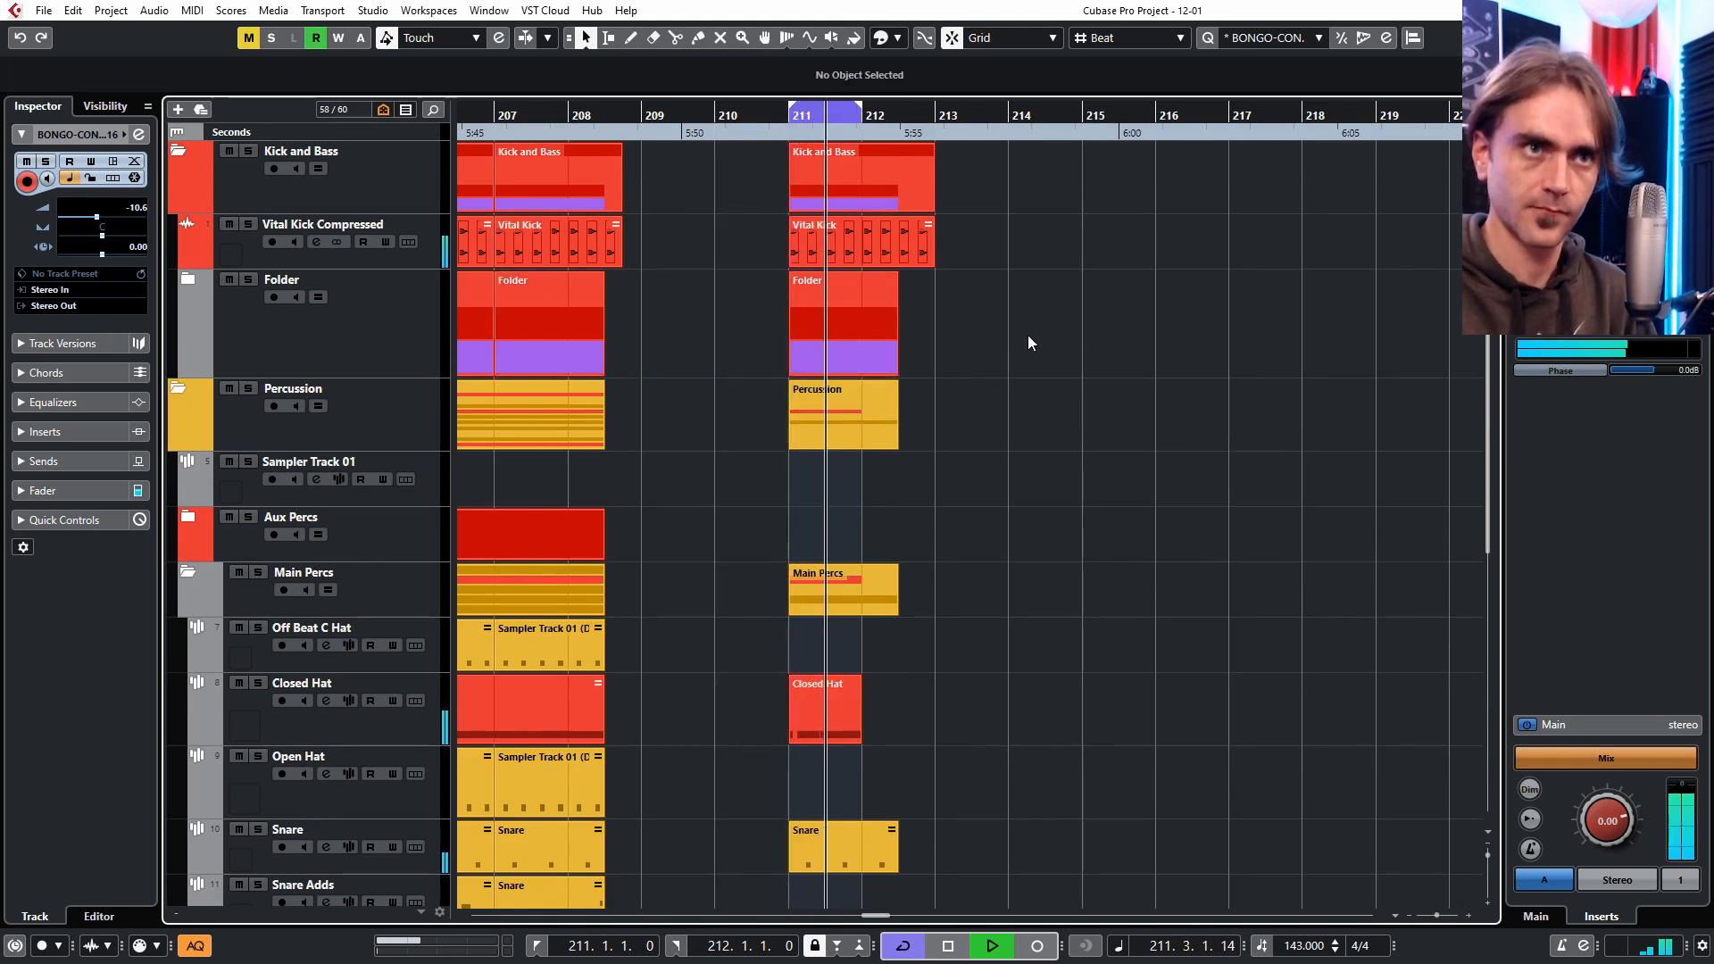
left_click(837, 345)
key("Delete")
key("space")
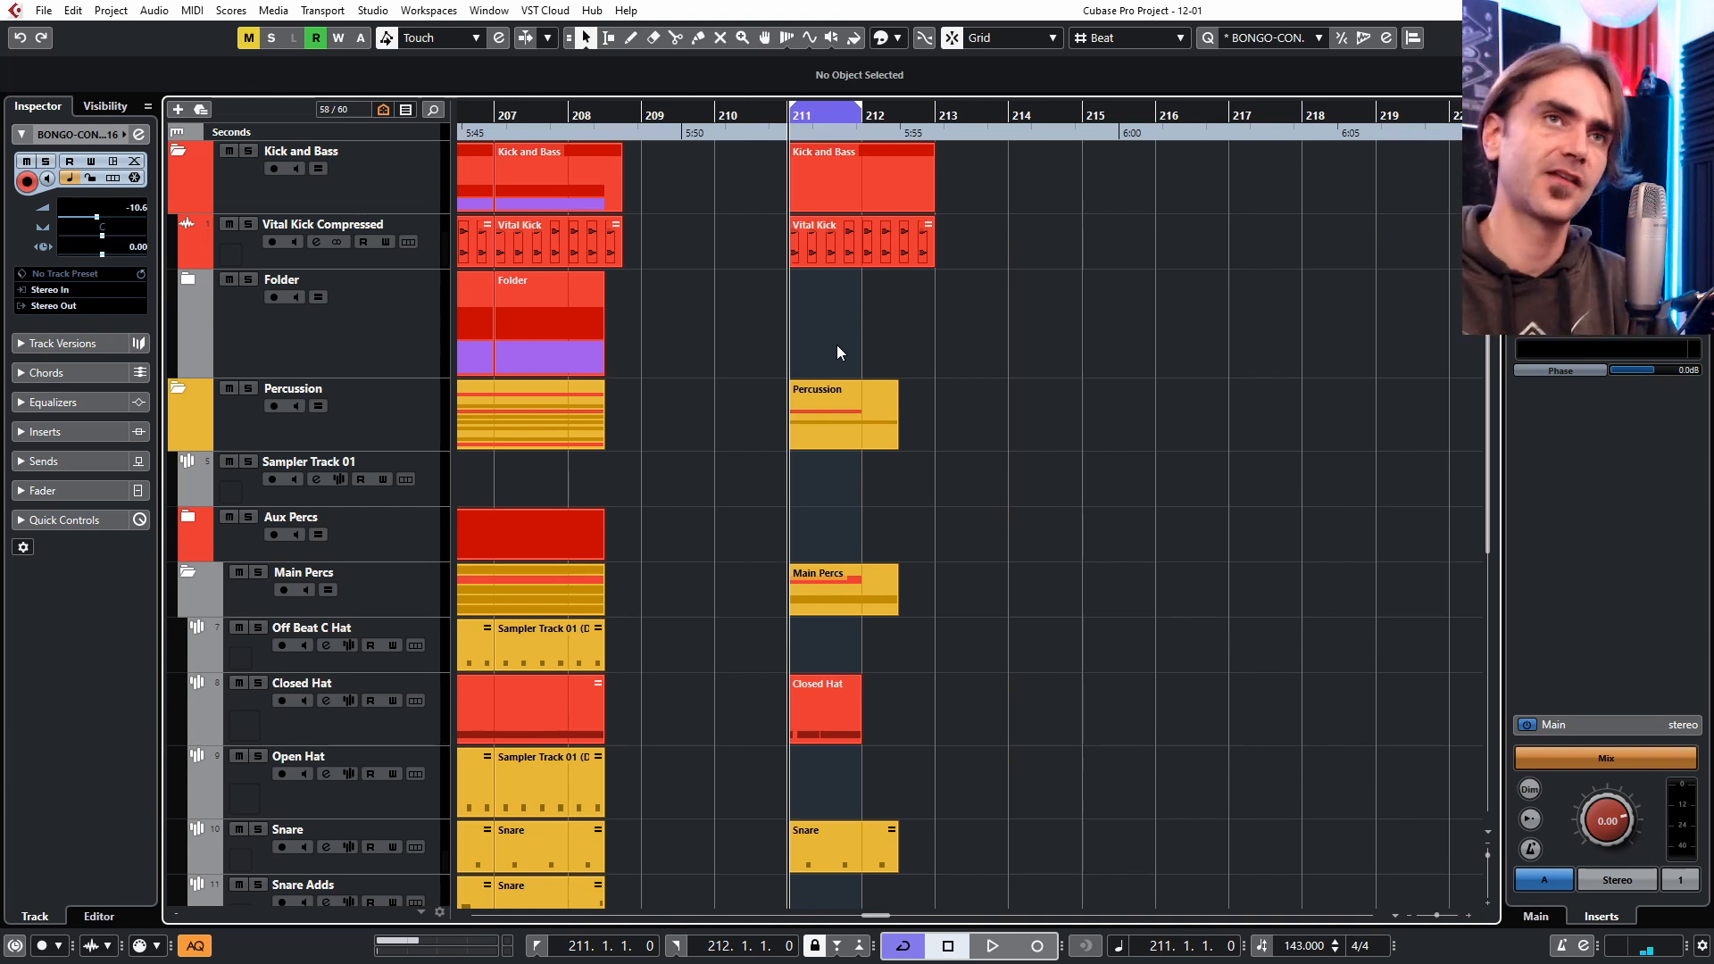
Select the 143 F# Rhythmic event and enlarge the waveform display for a closer view of its audio.
scroll(964, 420, "down", 5)
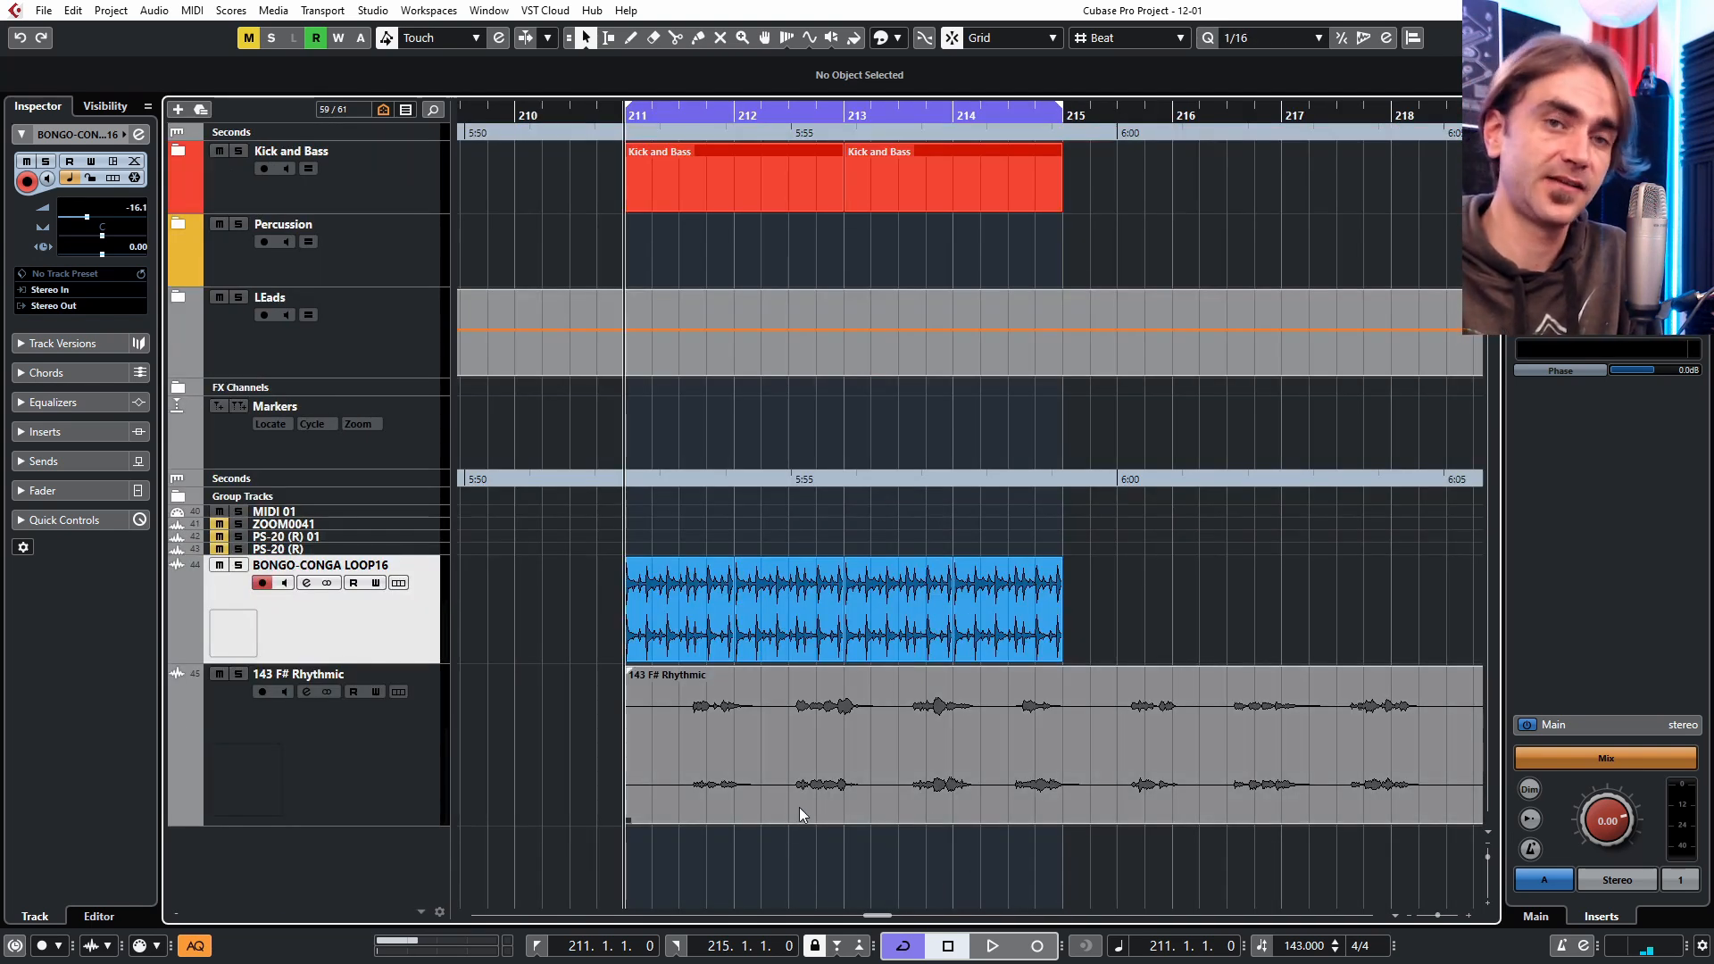
left_click(691, 764)
scroll(694, 756, "up", 3)
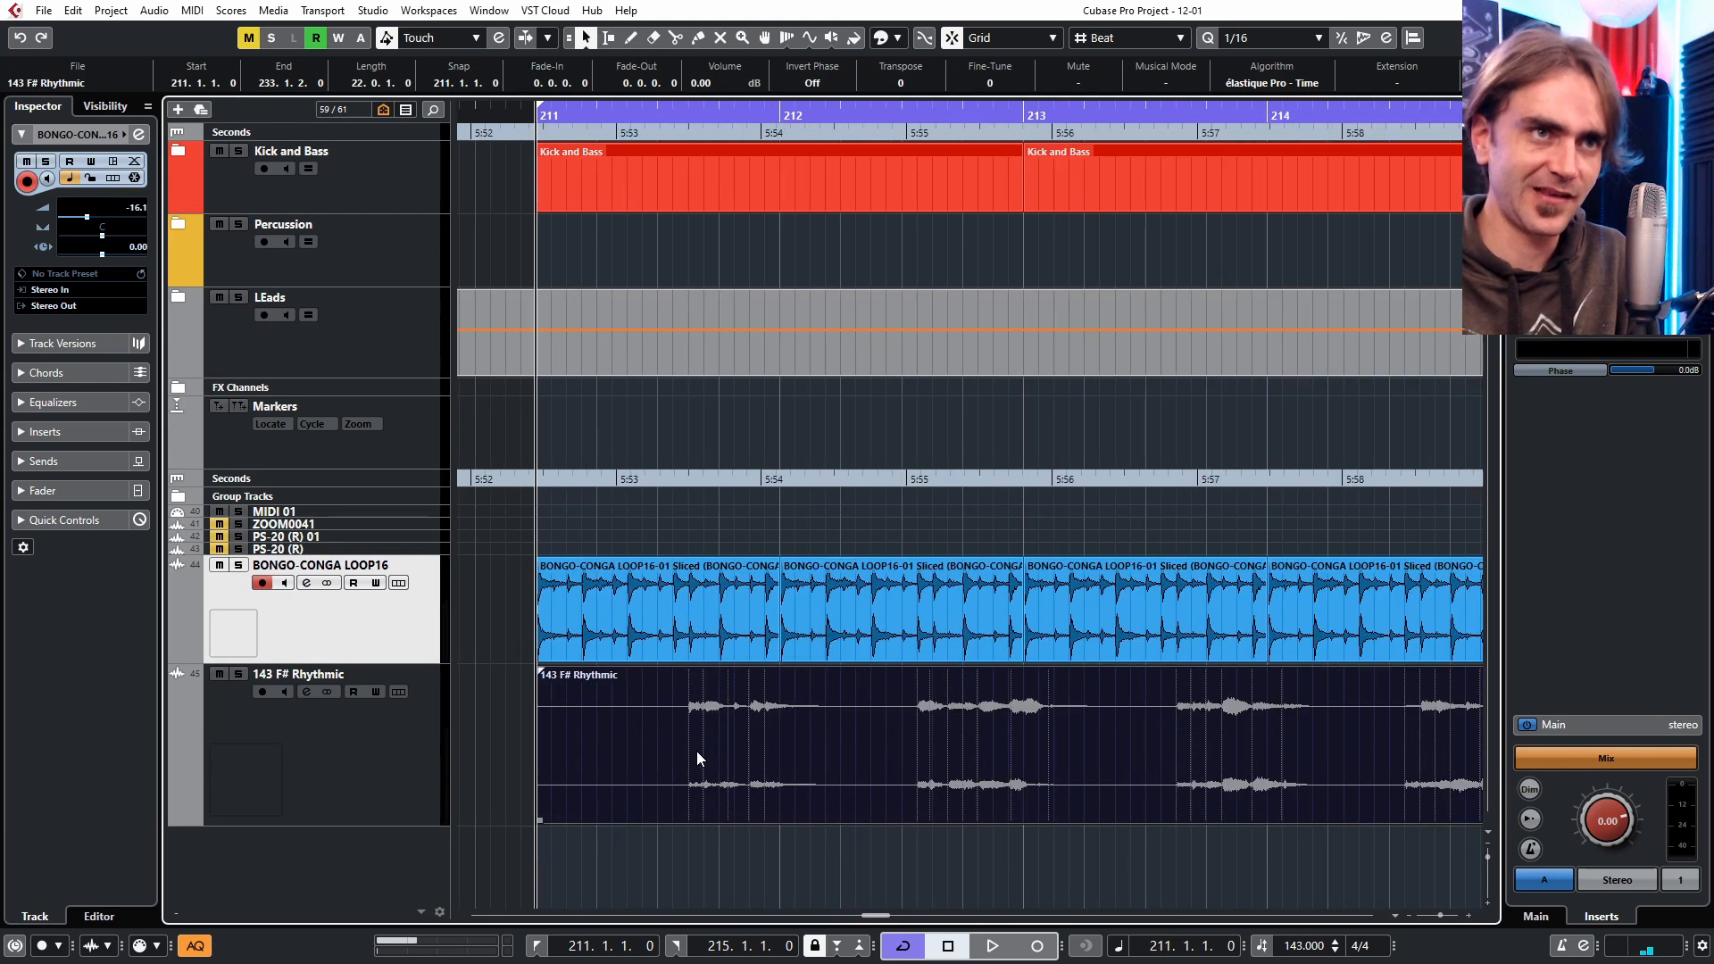
scroll(789, 763, "down", 2)
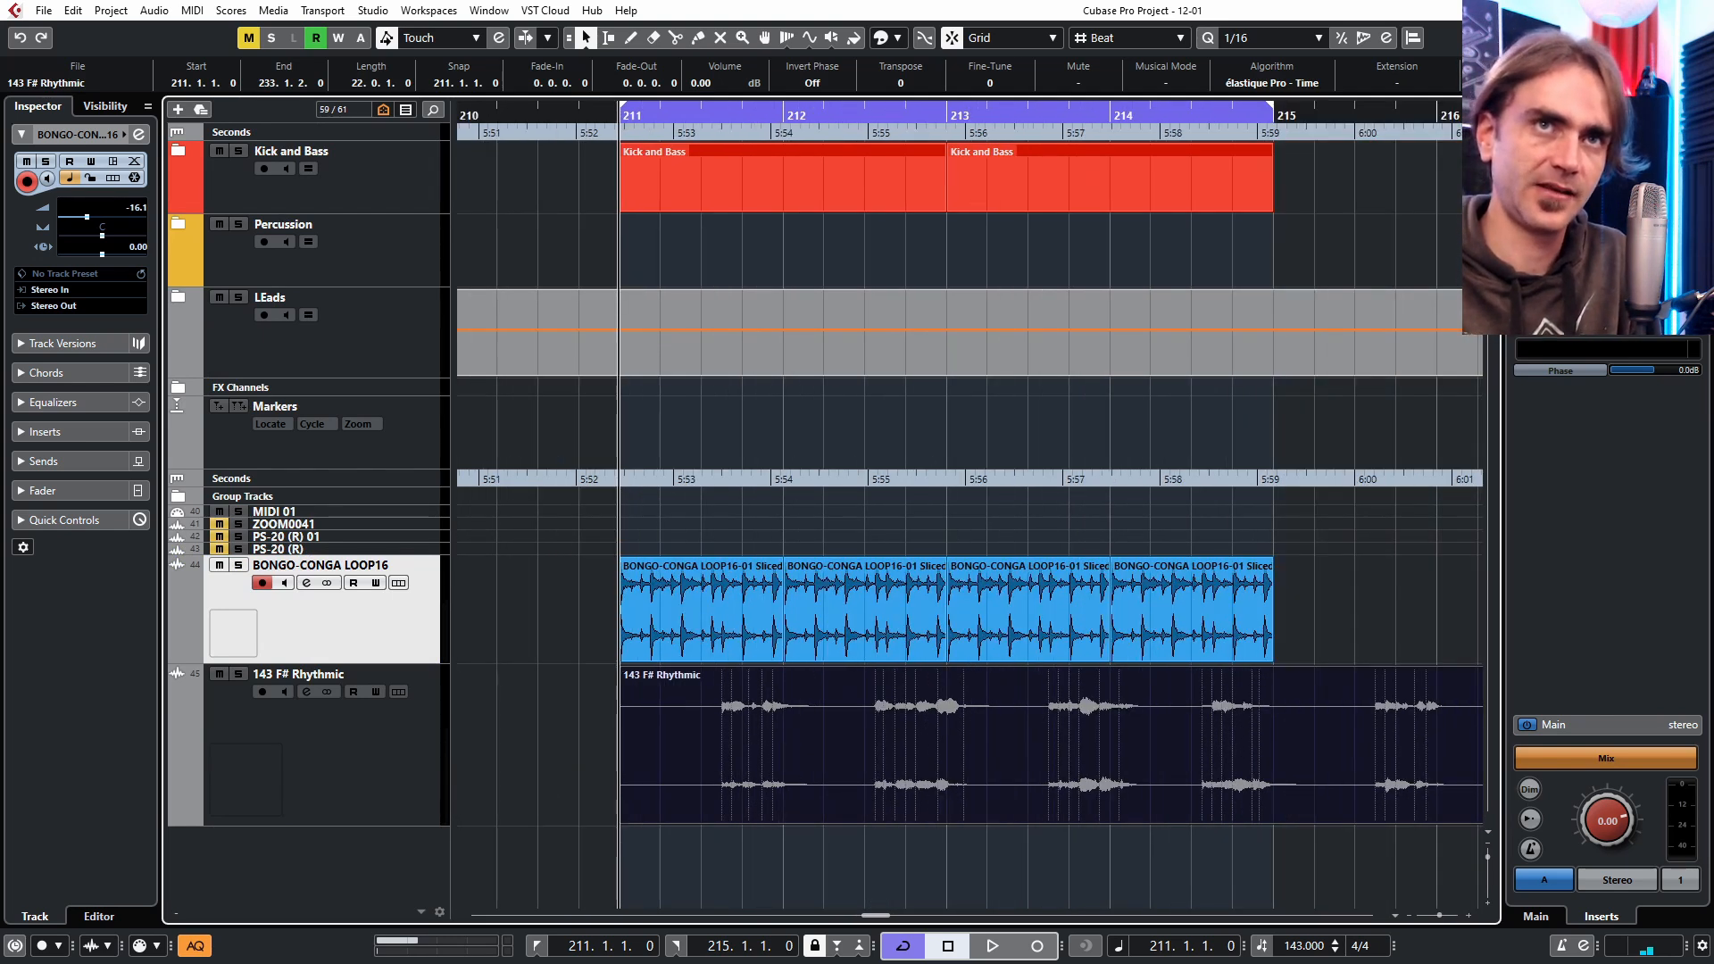
left_click_drag(1488, 183, 1488, 156)
scroll(939, 808, "up", 2)
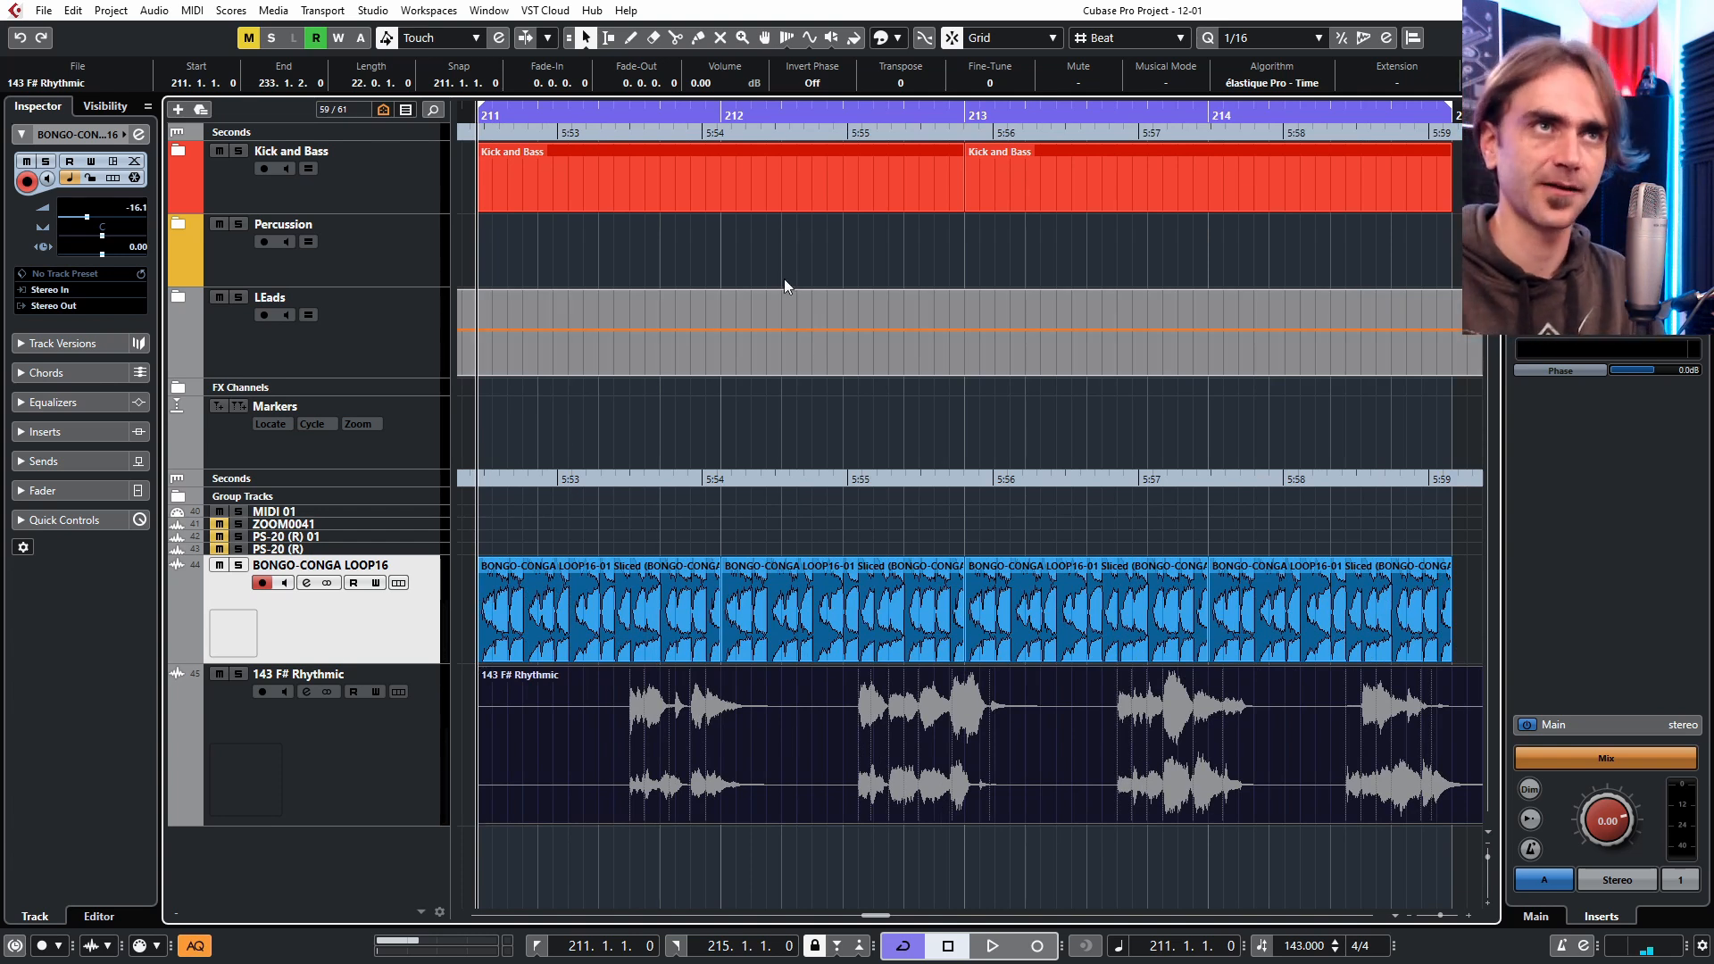
Activate the Range Selection tool and set the snap grid type to Use Quantize.
left_click(610, 41)
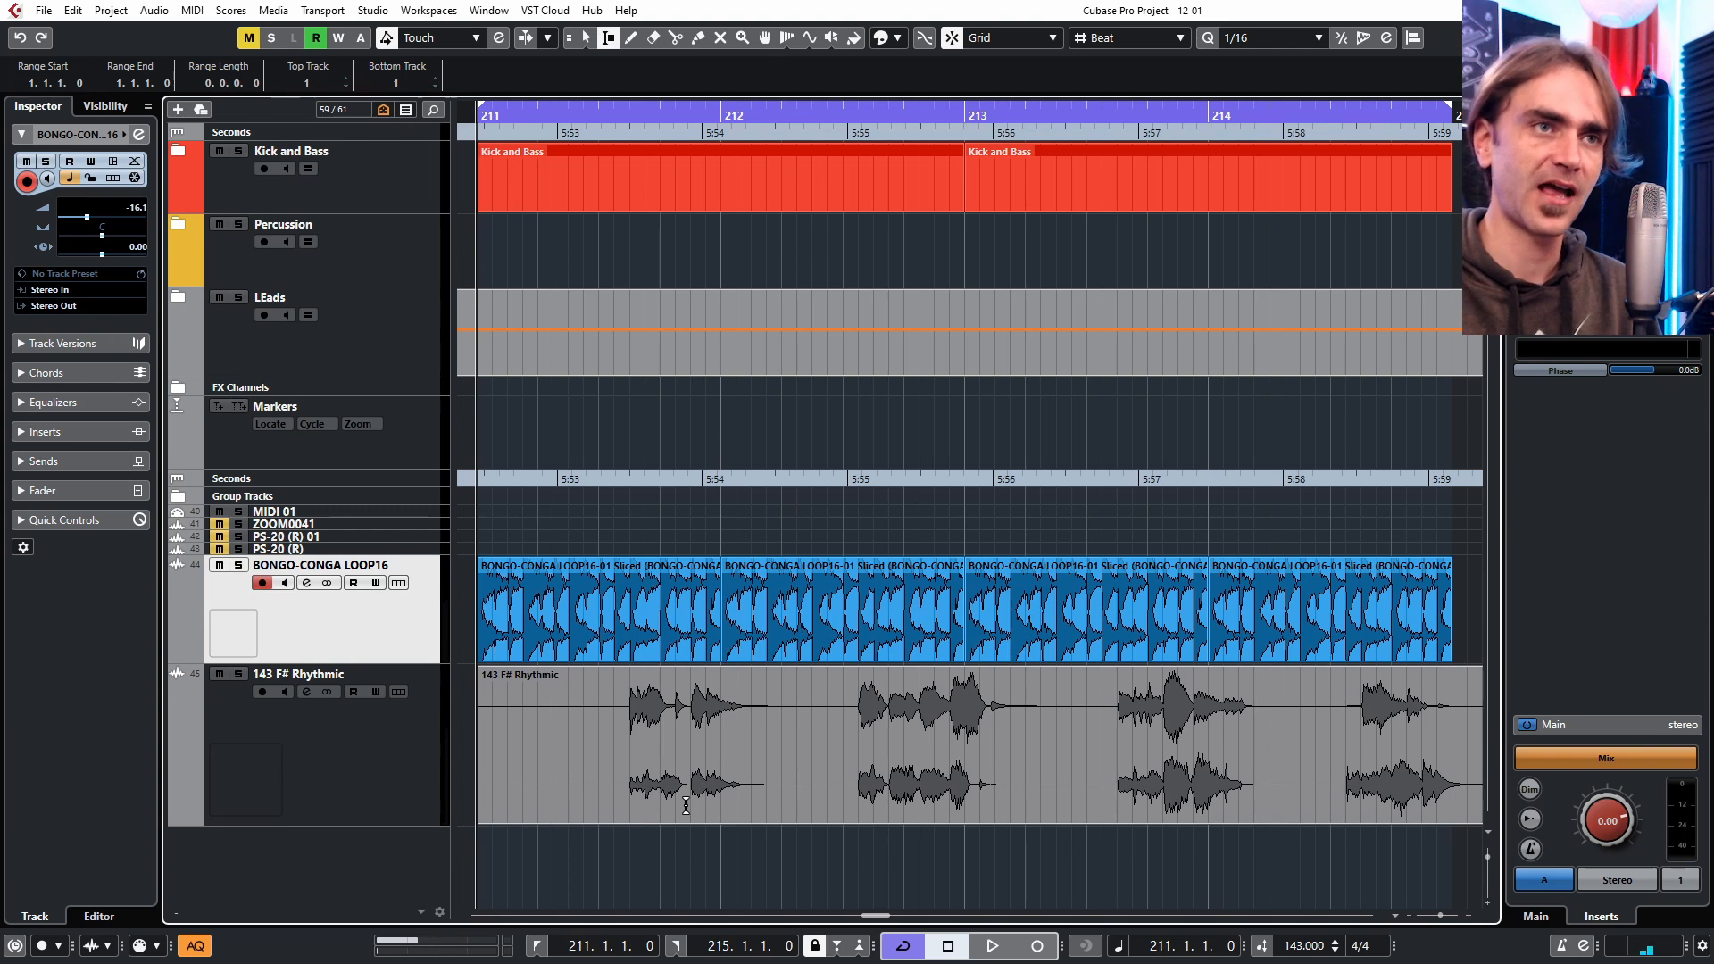
key("3")
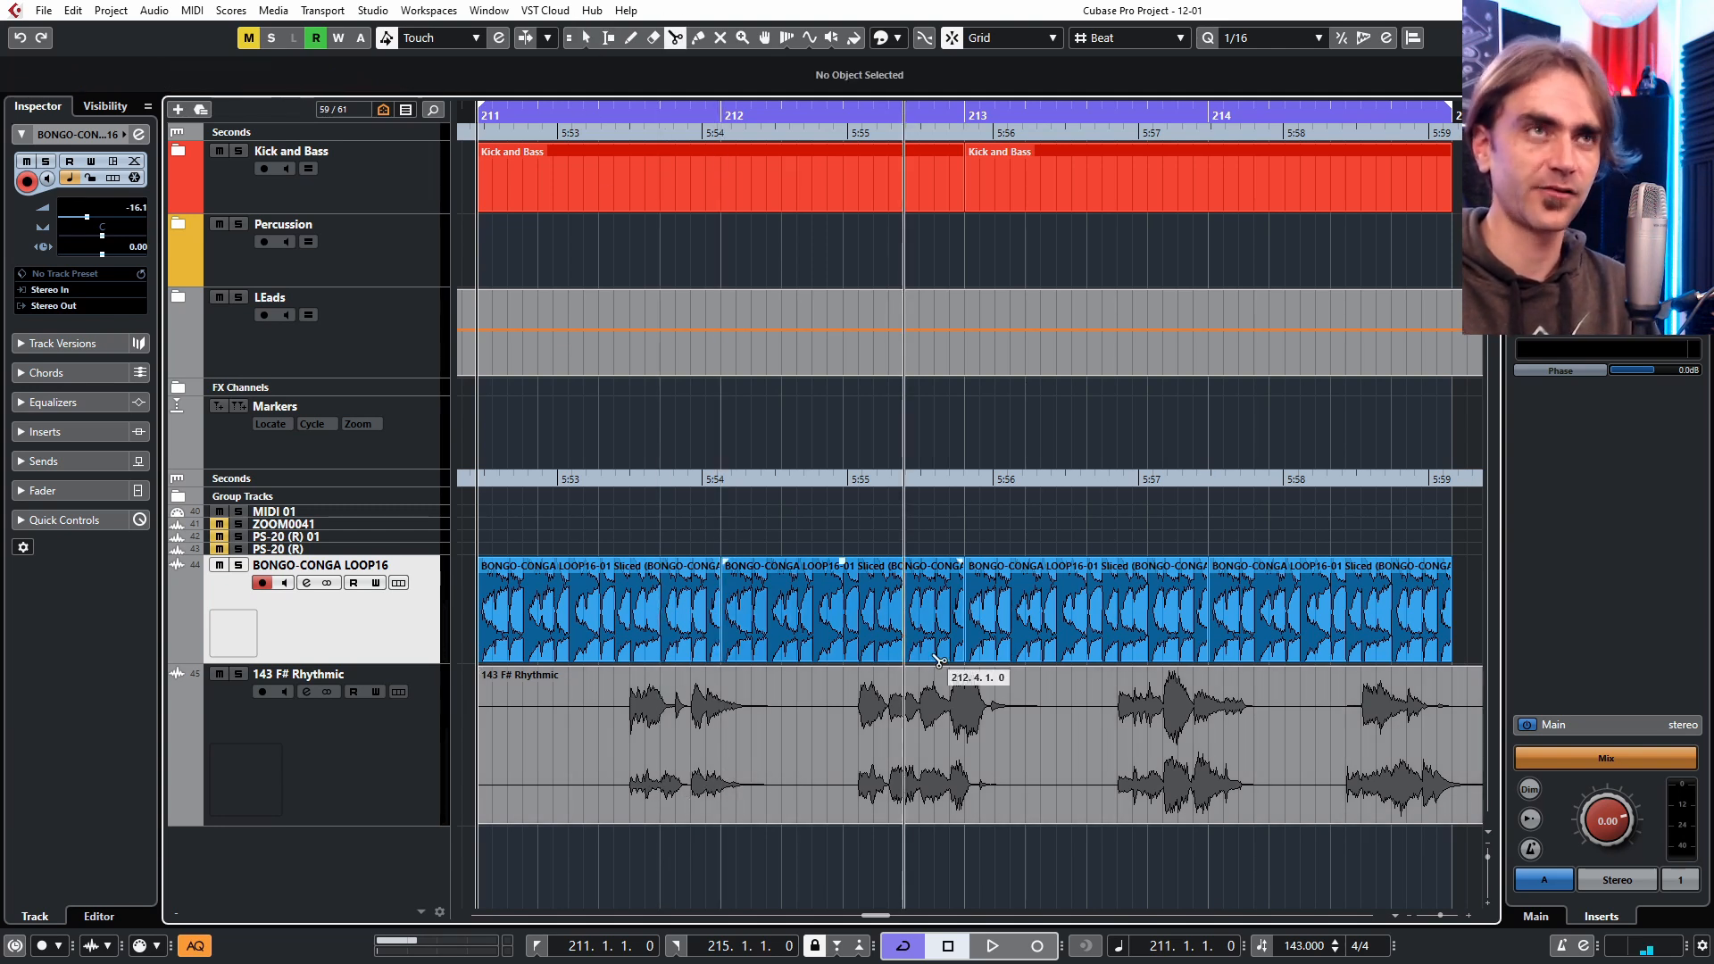
left_click(610, 37)
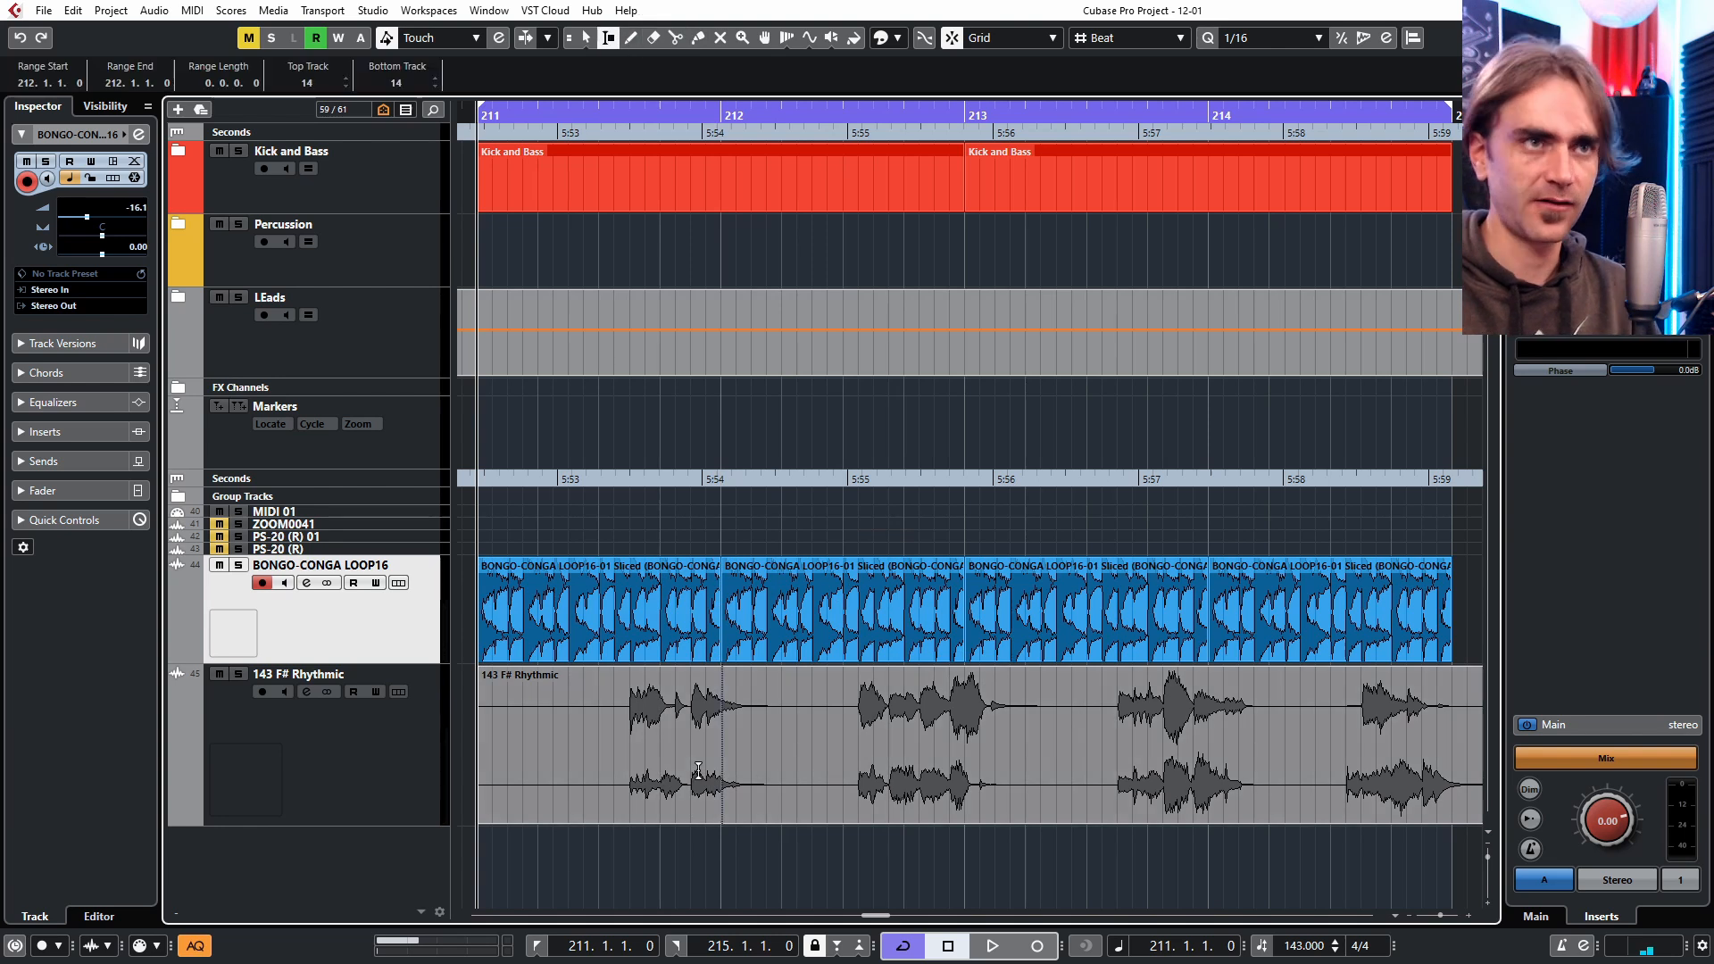
left_click(1107, 37)
left_click(1127, 105)
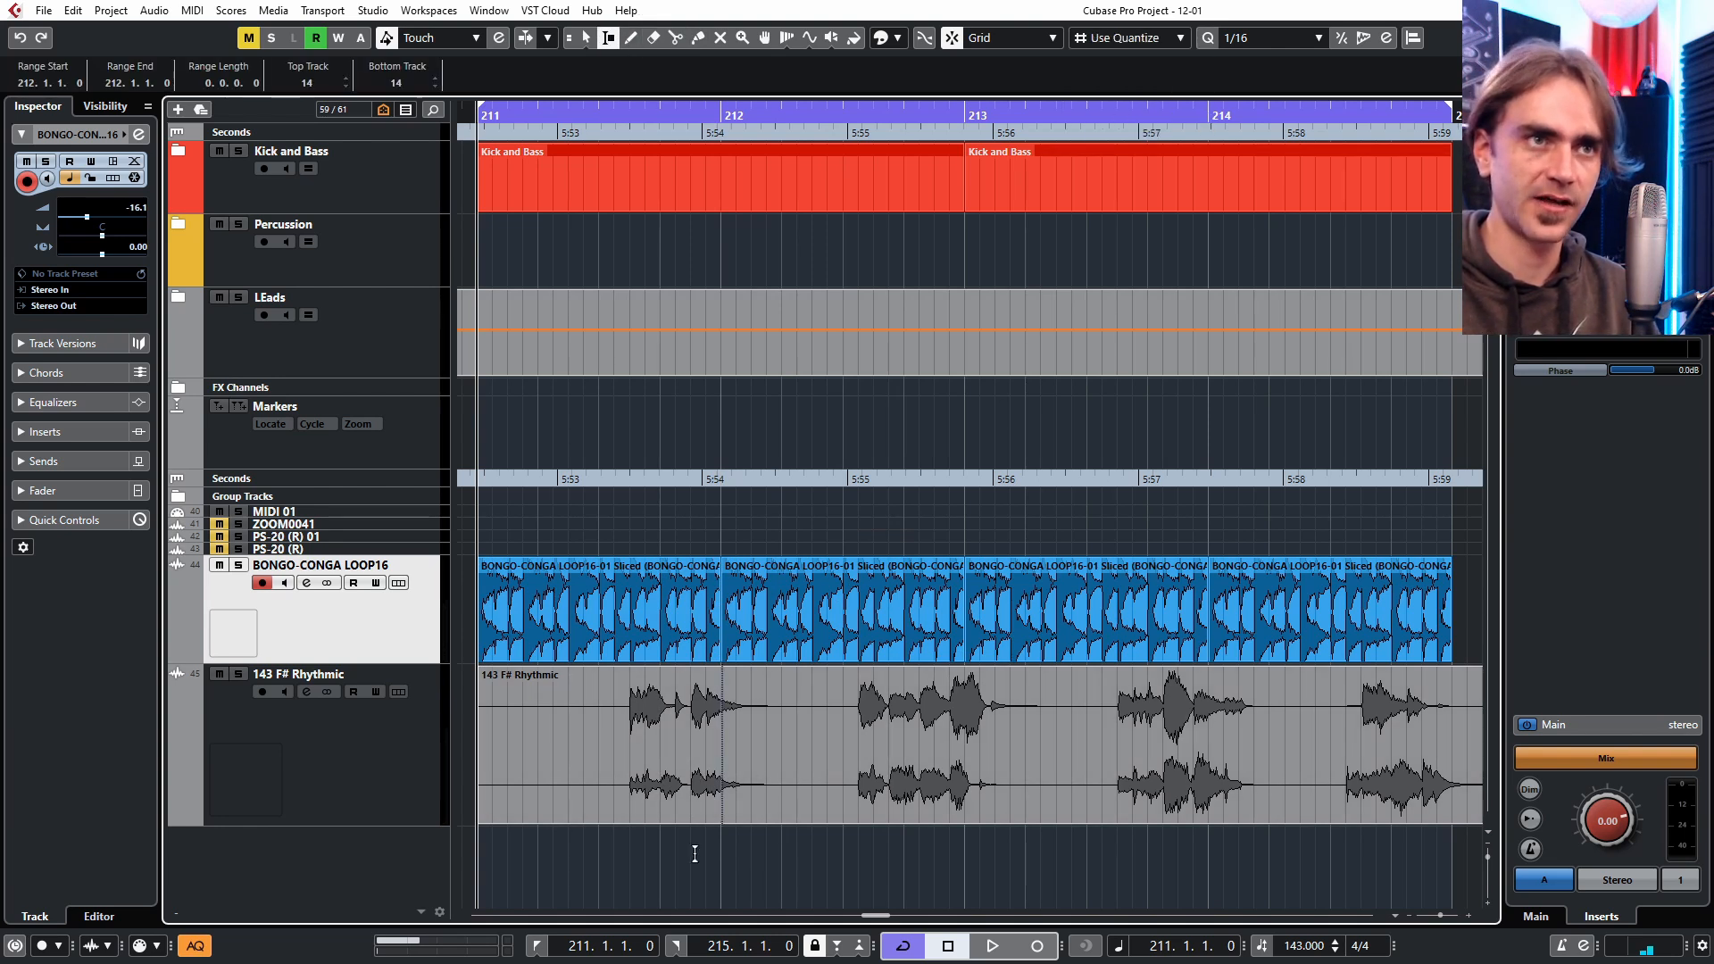
Select the range from 211.4.3.0 to 212.2.1.0 on 143 F# Rhythmic and apply the Envelope process to it.
left_click_drag(696, 786, 781, 782)
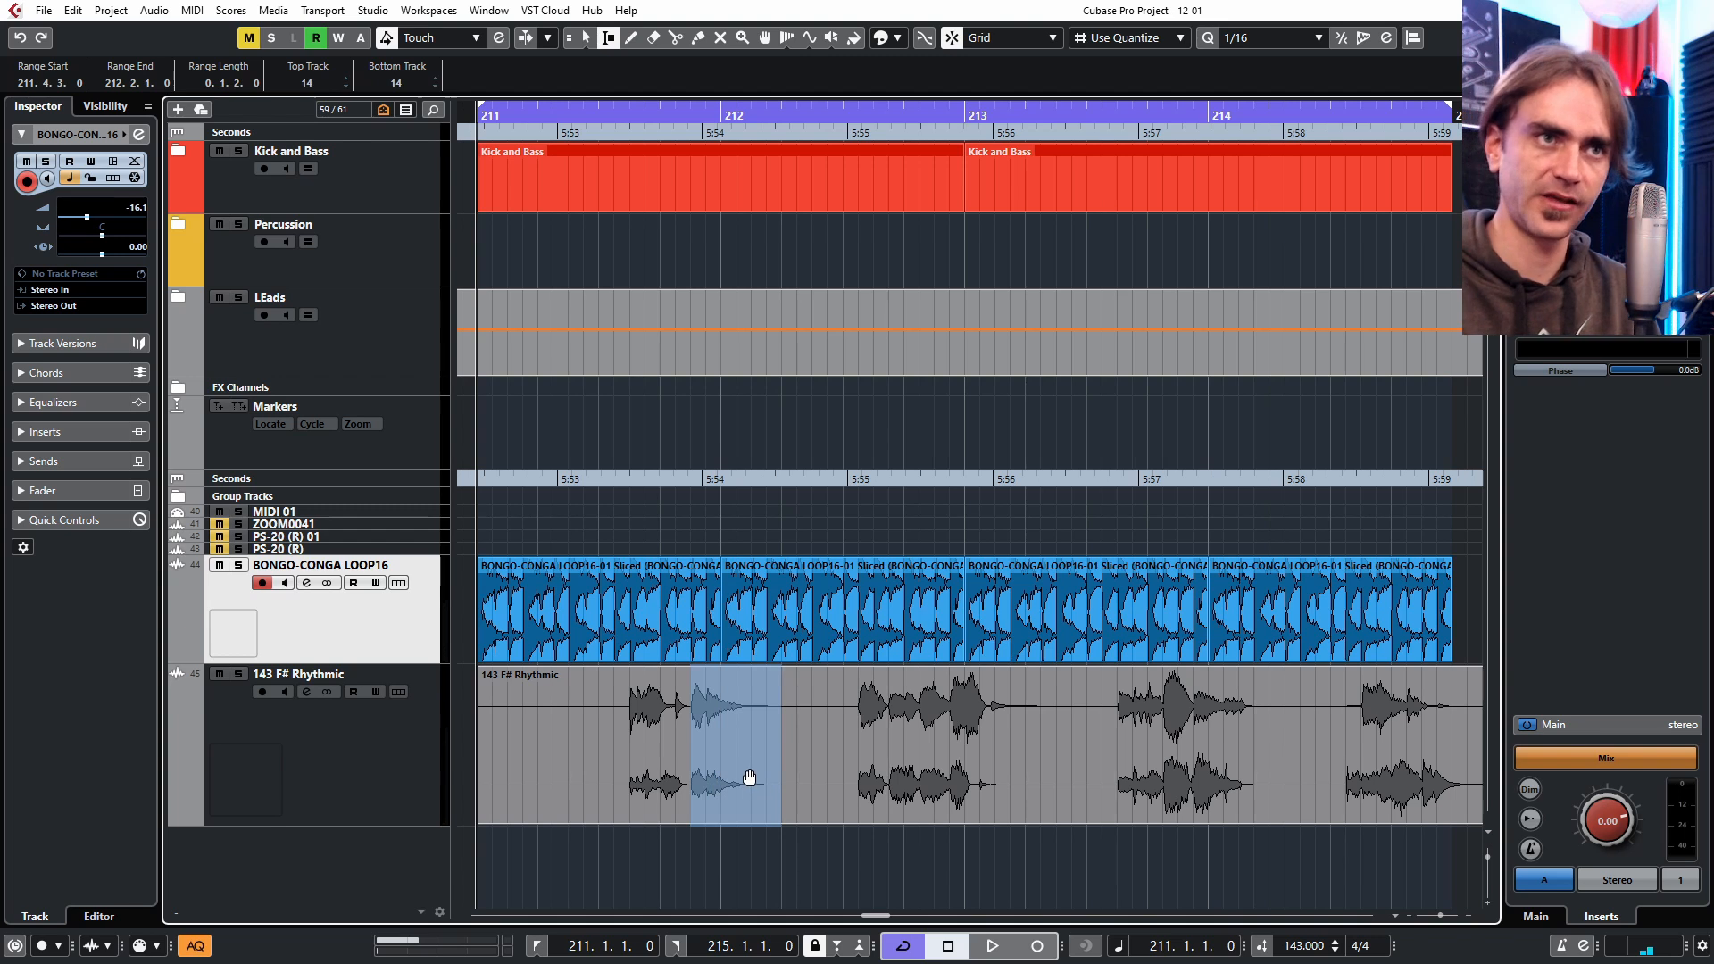
right_click(725, 707)
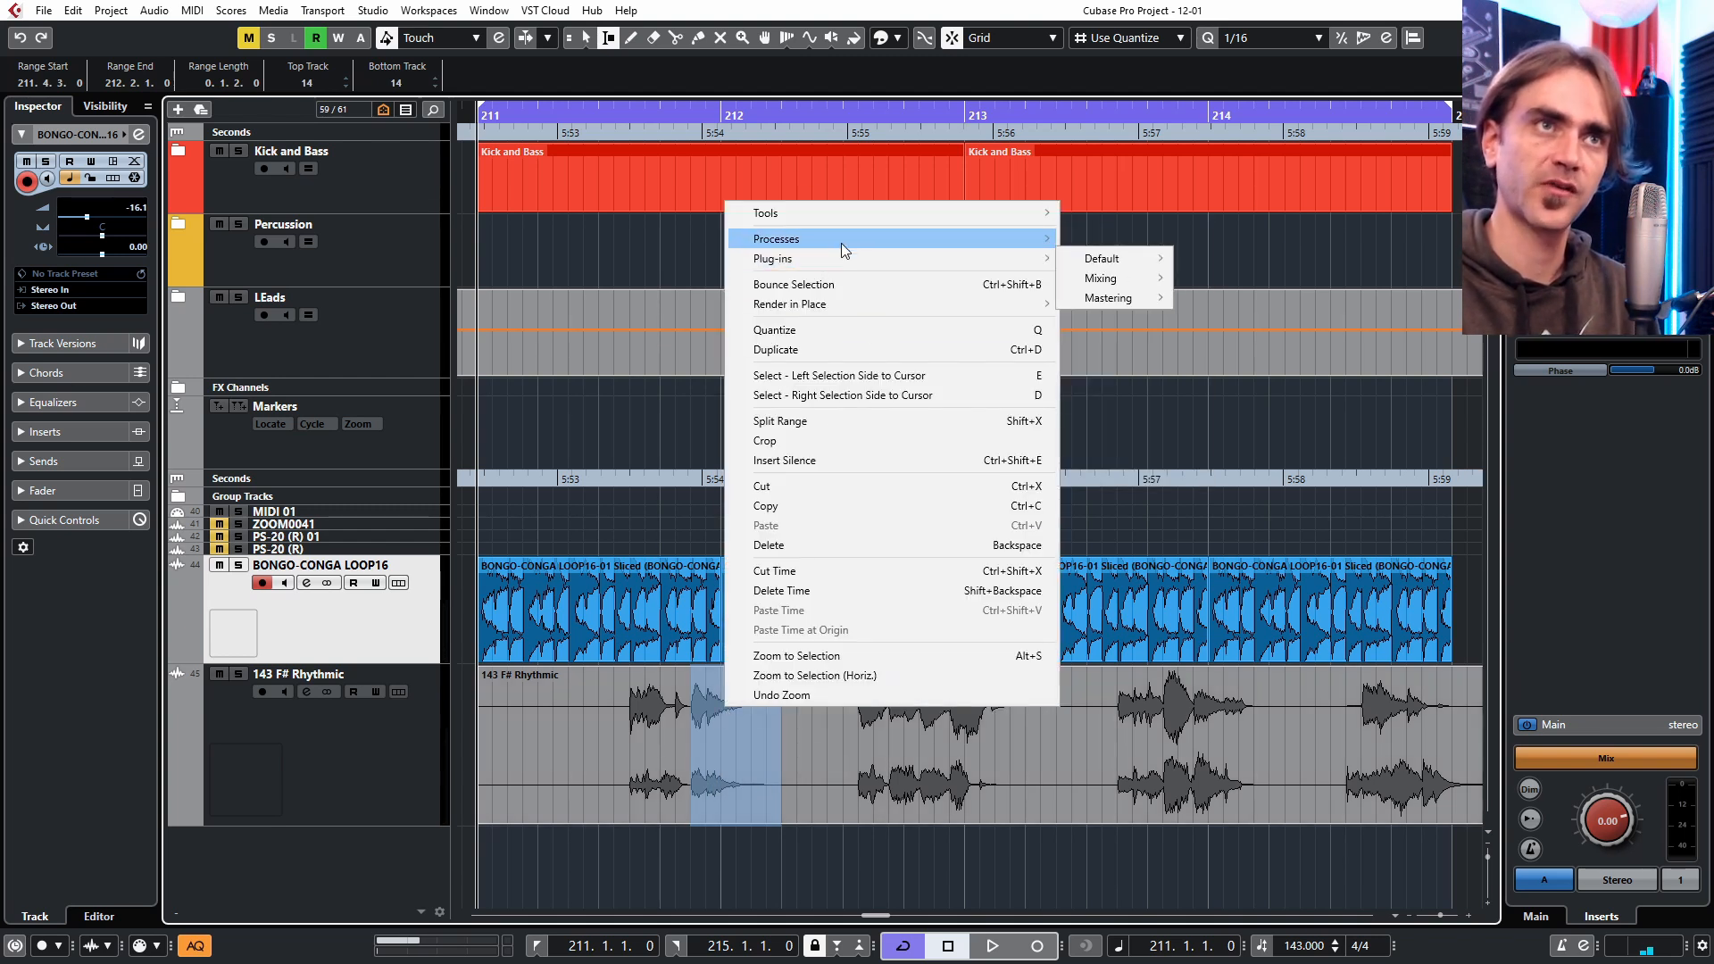
mouse_move(841, 242)
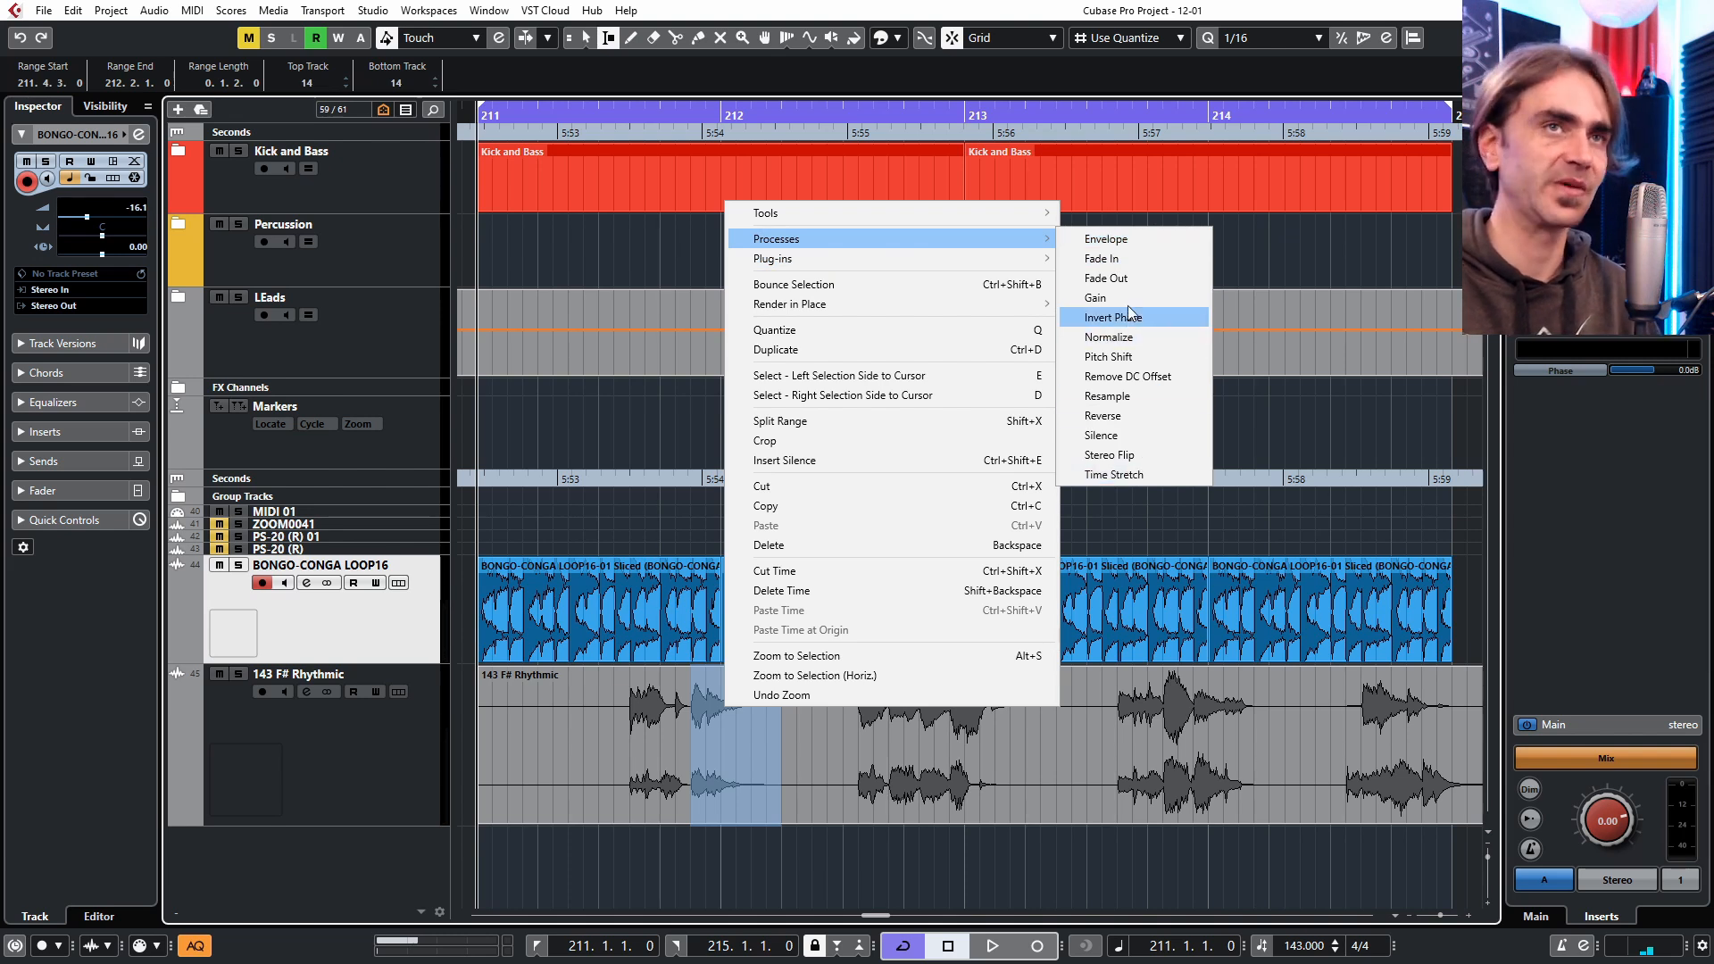
left_click(1128, 233)
left_click_drag(752, 284, 1324, 180)
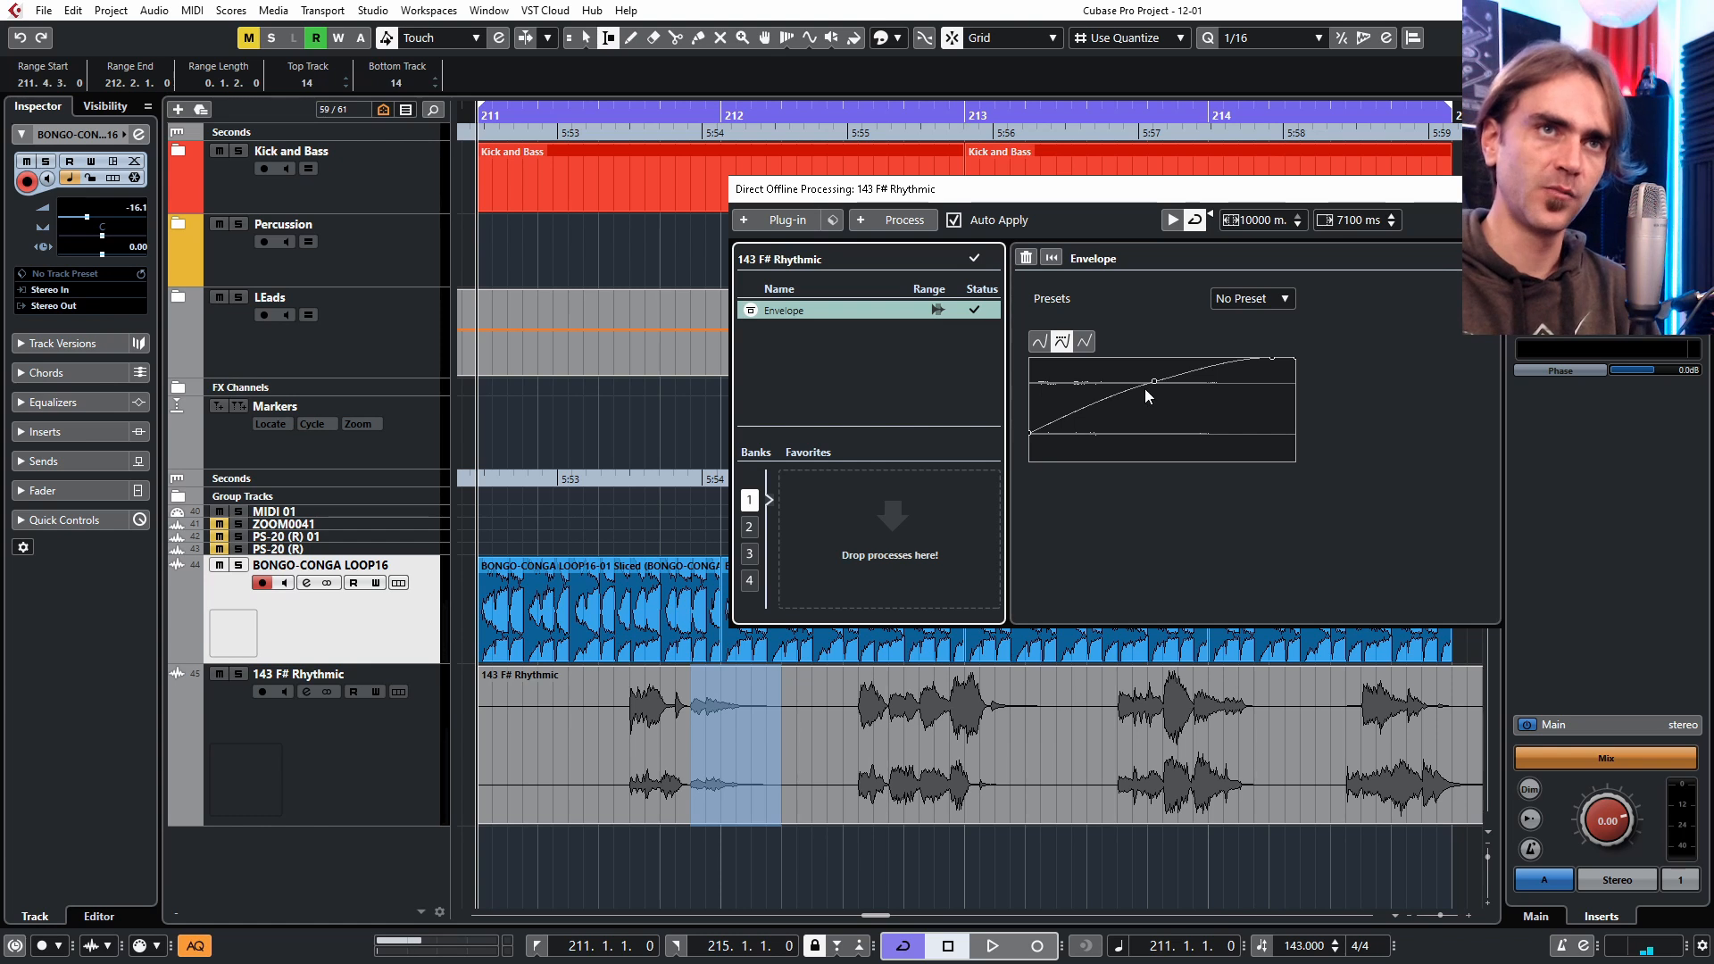
Shape the envelope curve to rise from zero to an early peak, dip to zero and rise again towards the end.
left_click_drag(1155, 380, 1092, 414)
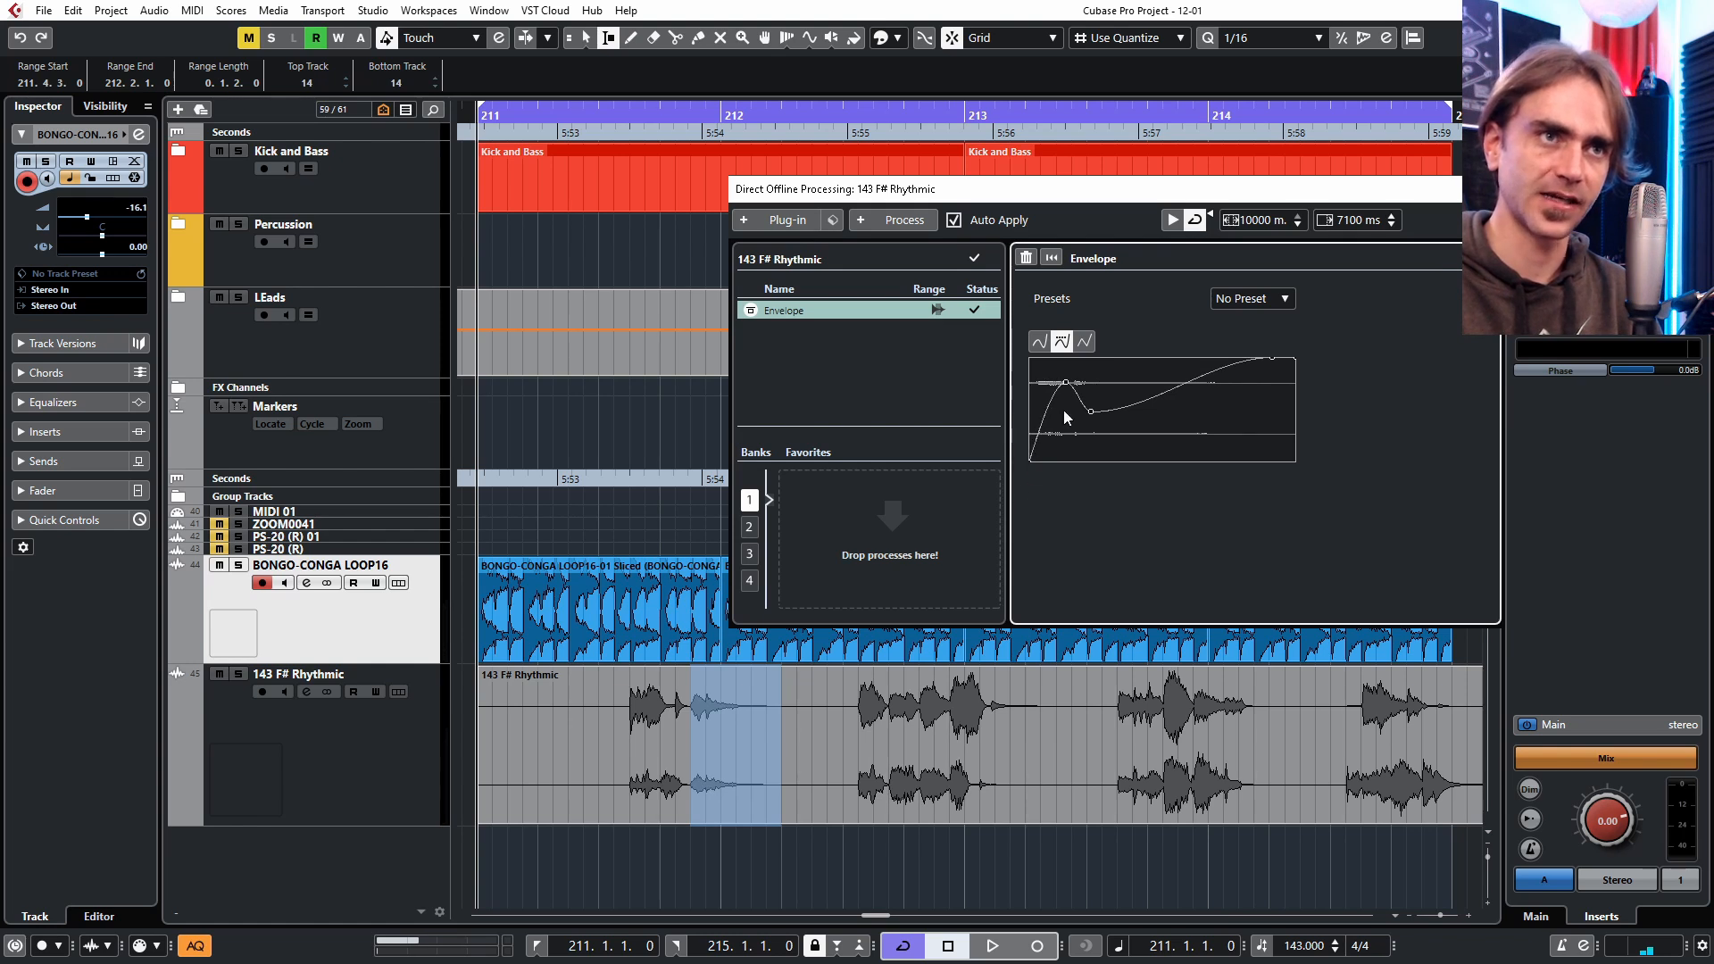
left_click_drag(1066, 382, 1048, 528)
left_click_drag(1116, 381, 1112, 461)
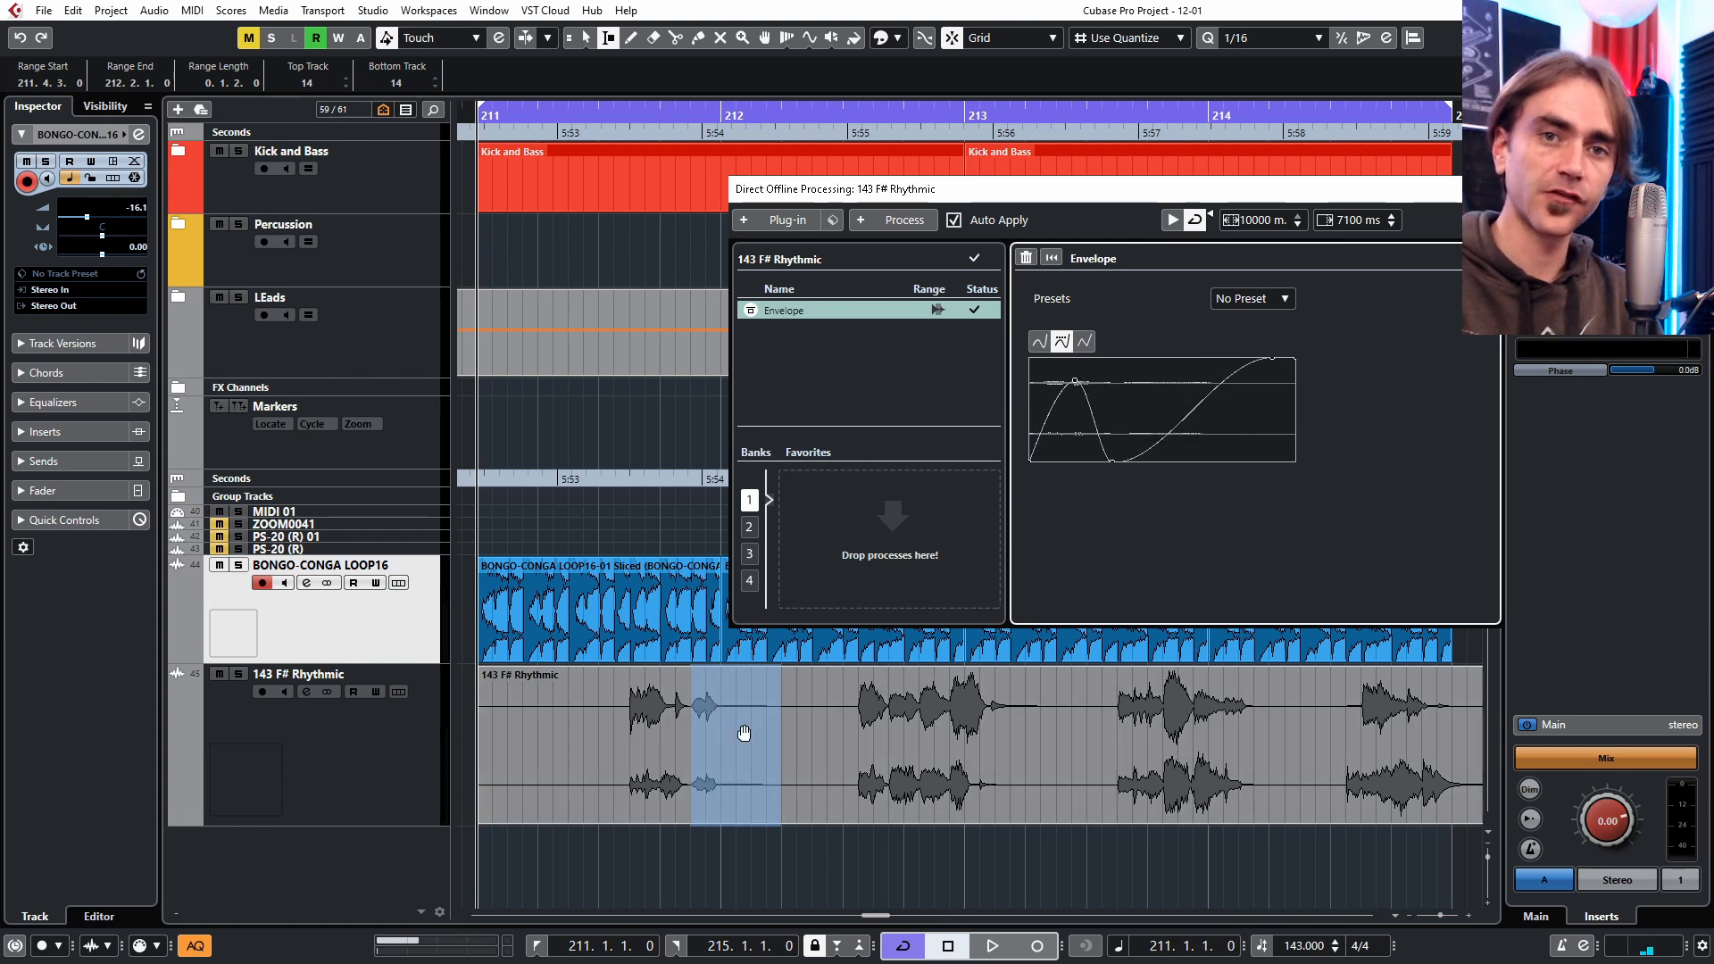
Reshape the envelope curve to peak right at the start, dip slightly, rise to a second peak and fall to zero at the end.
left_click_drag(1268, 366, 1293, 464)
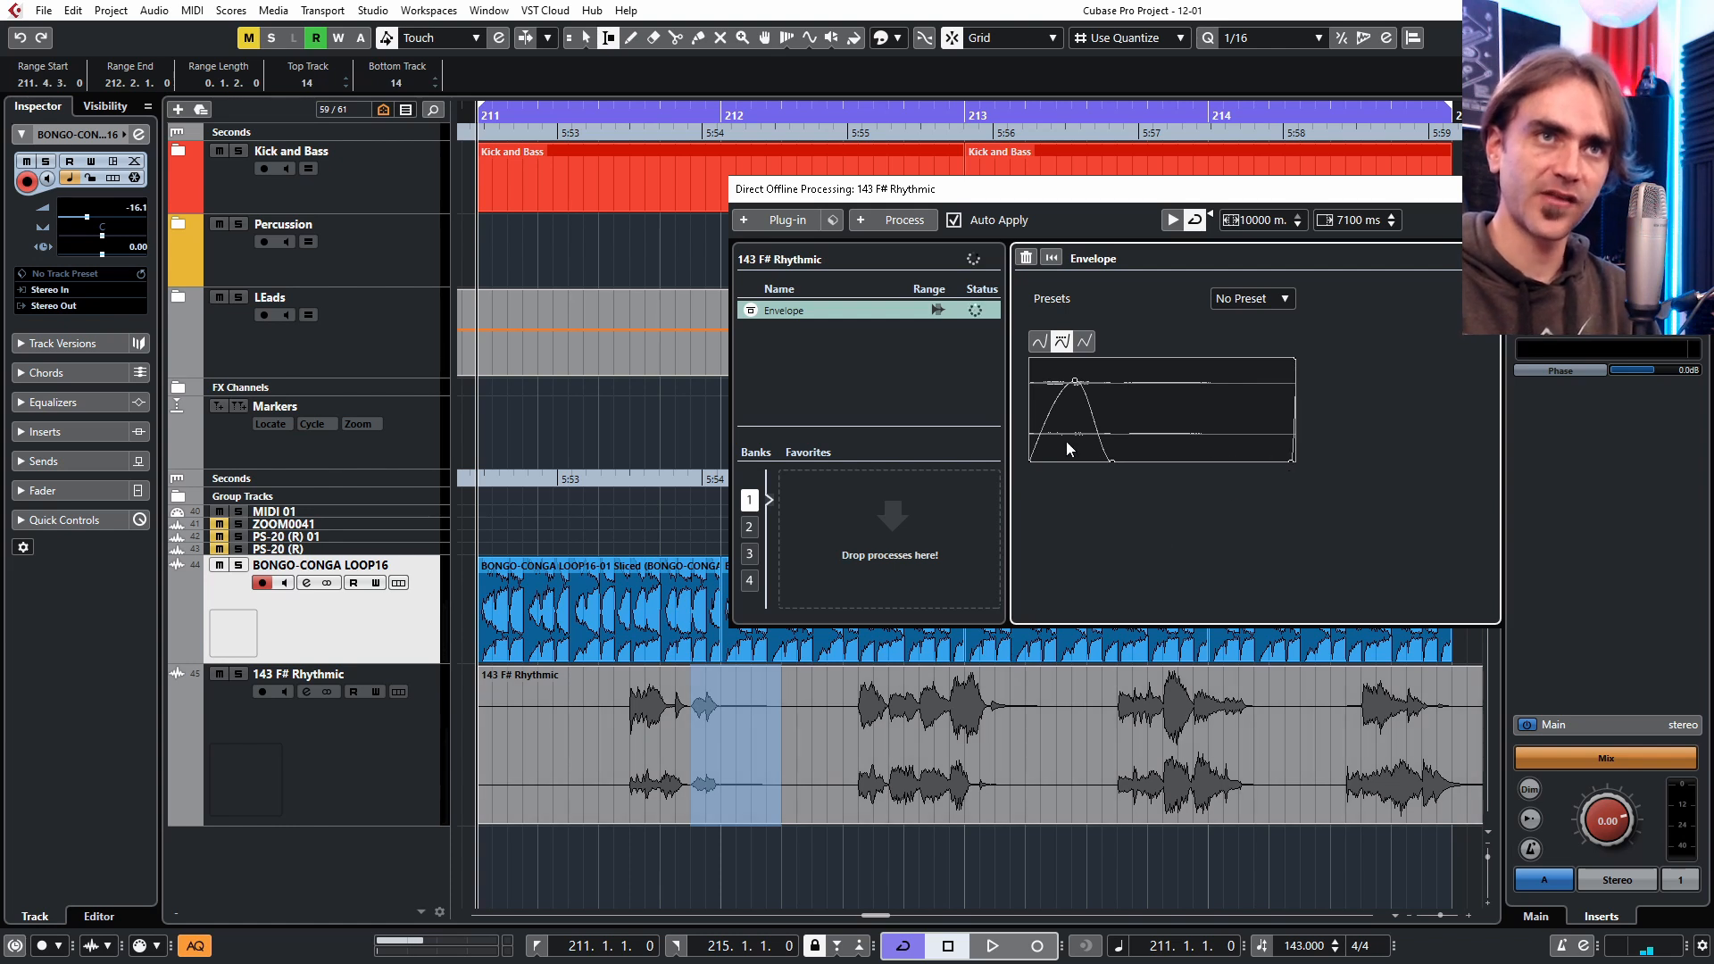
left_click_drag(1075, 380, 1062, 375)
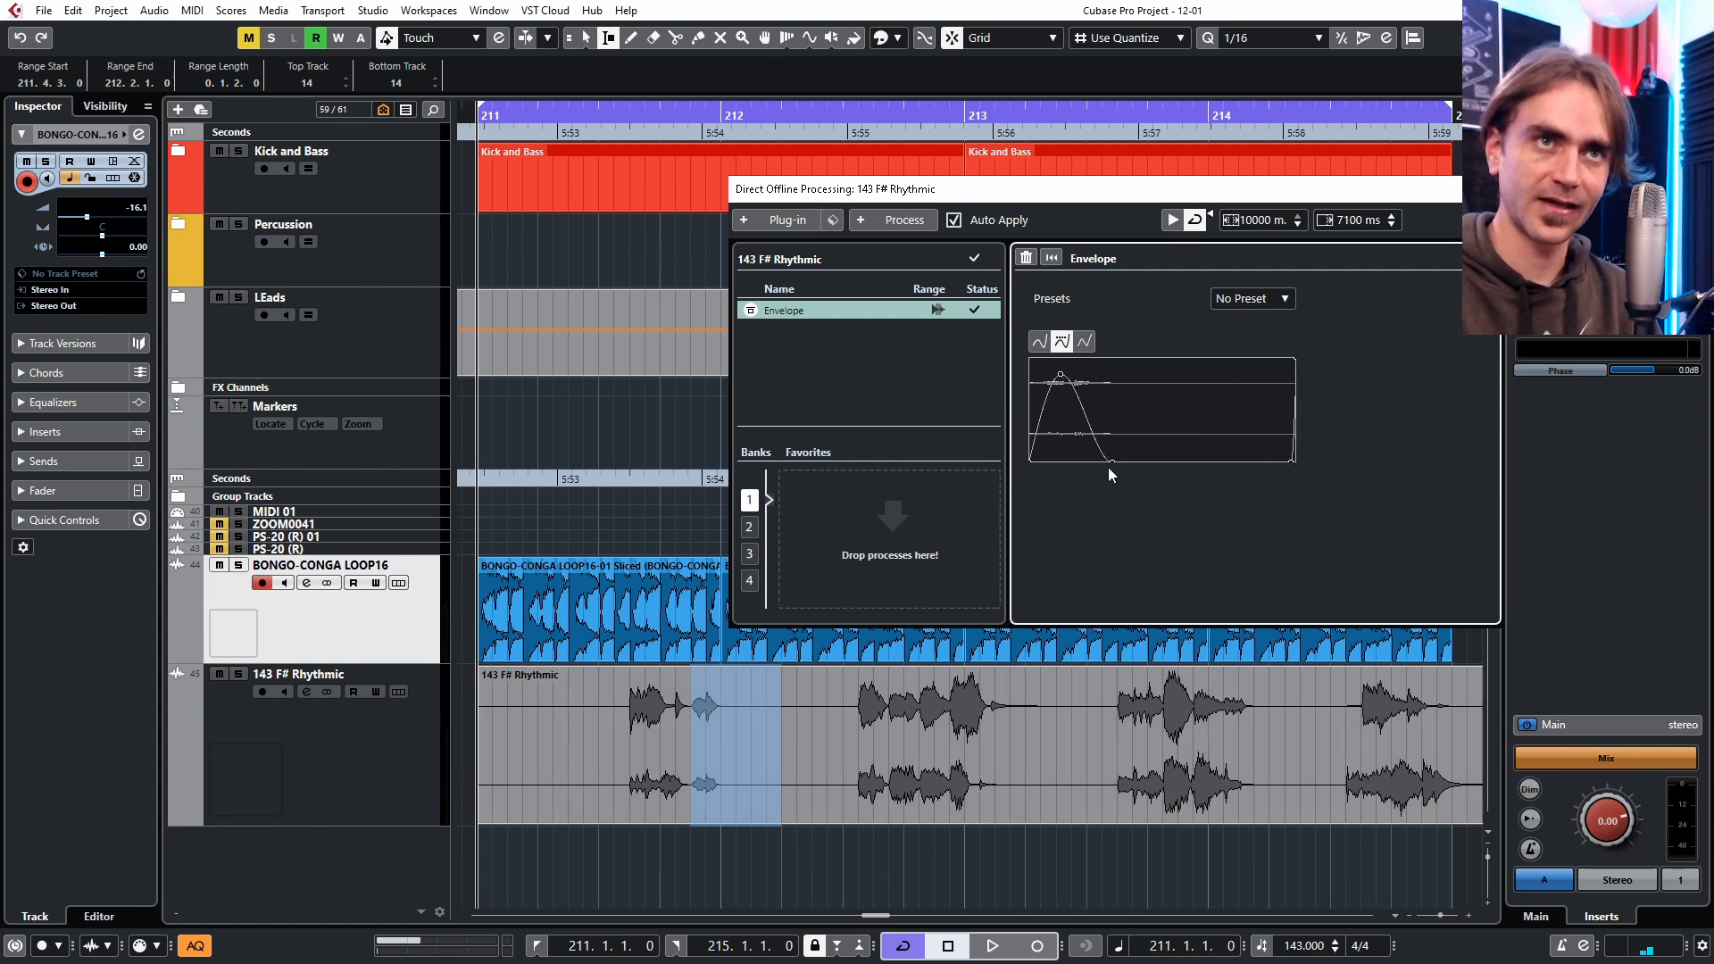
left_click_drag(1112, 463, 1077, 443)
left_click_drag(1122, 443, 1122, 385)
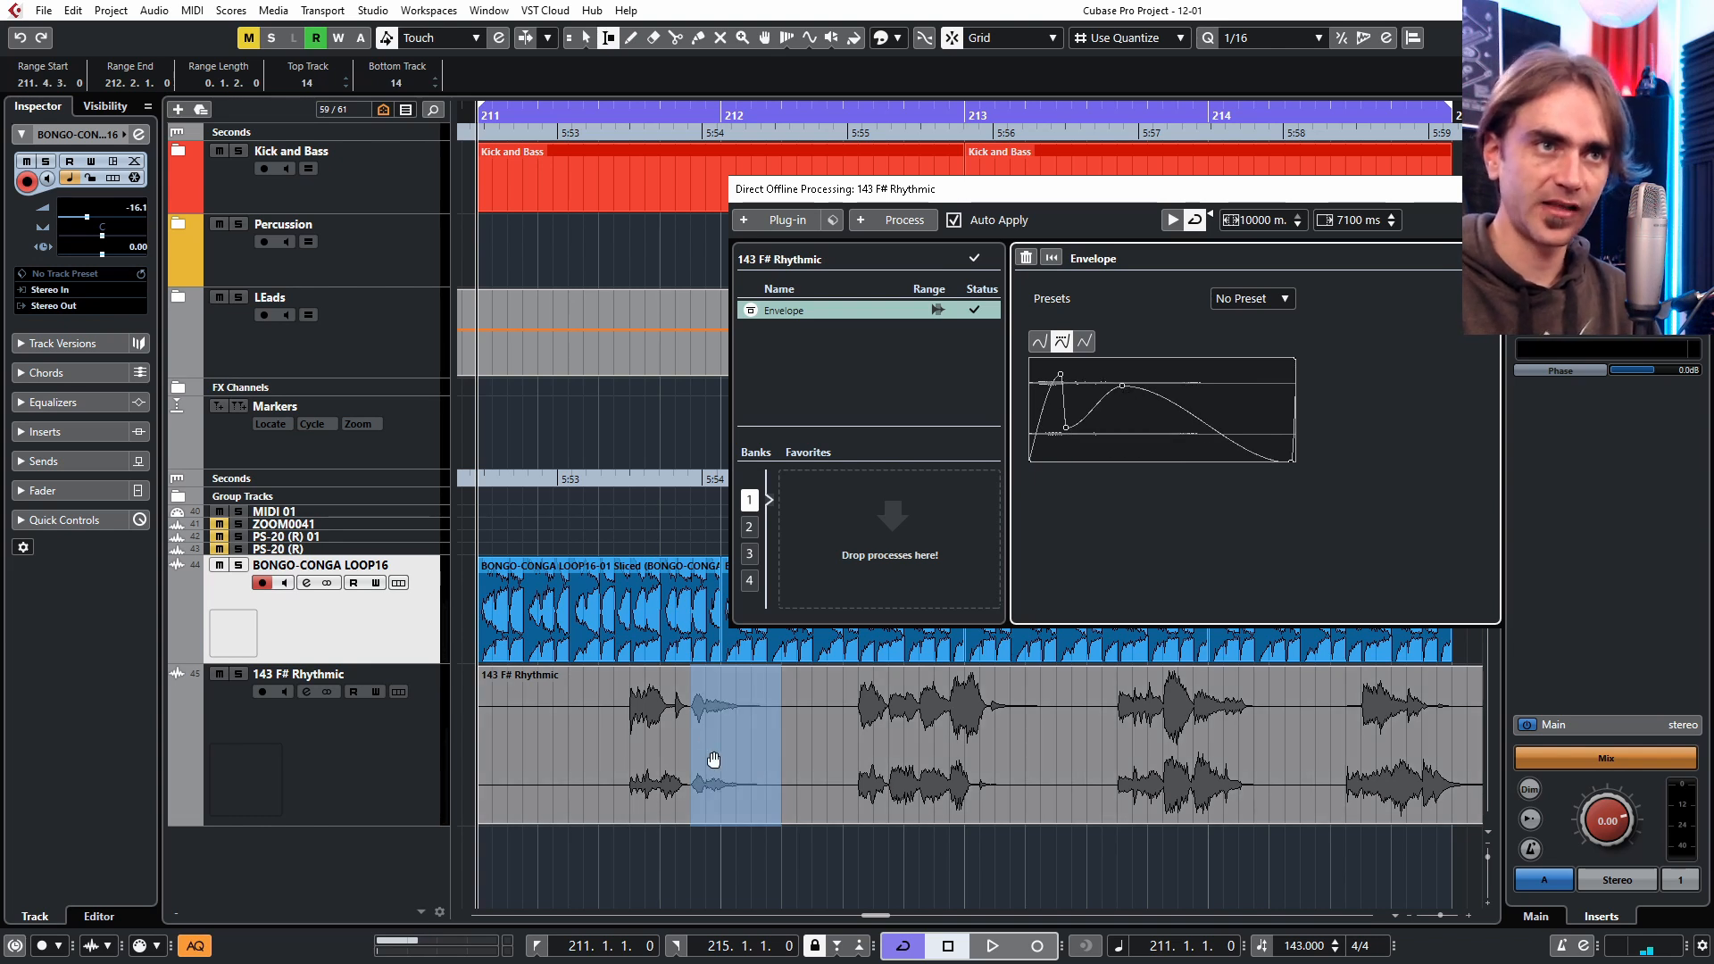
scroll(708, 750, "up", 5)
left_click_drag(1066, 428, 1101, 412)
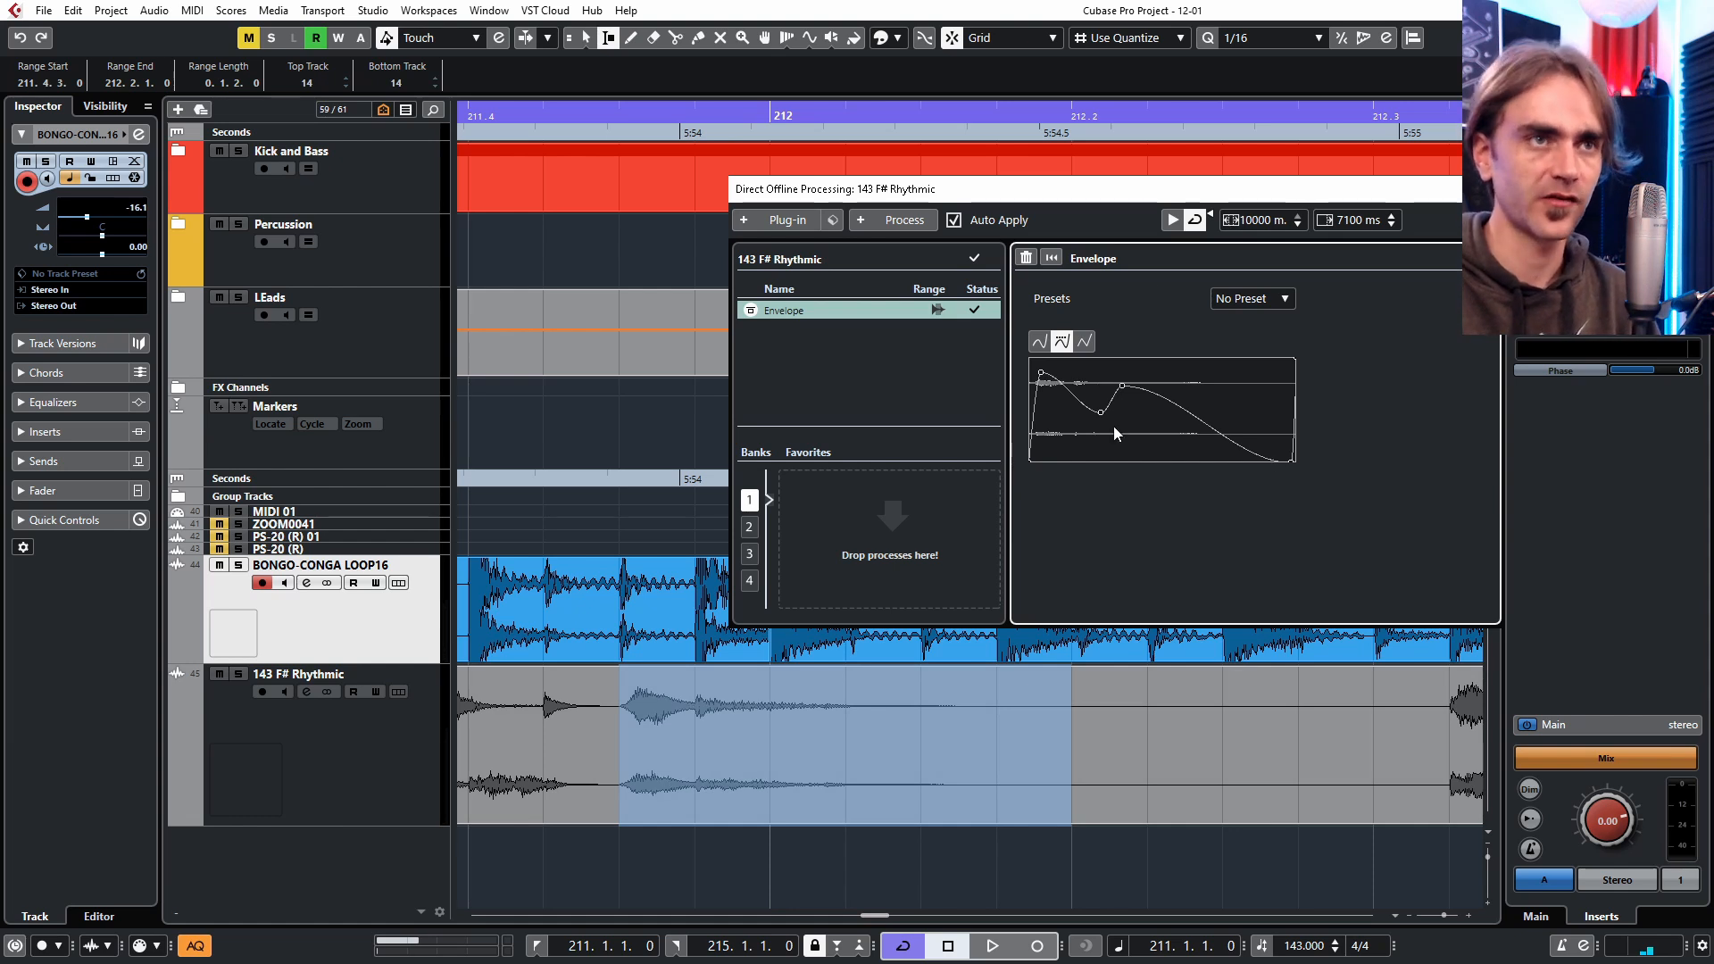
Apply a Fade In process to the range 211.3.3.0 to 211.3.4.0 on 143 F# Rhythmic and bend its curve to rise steeply early on.
scroll(634, 741, "down", 4)
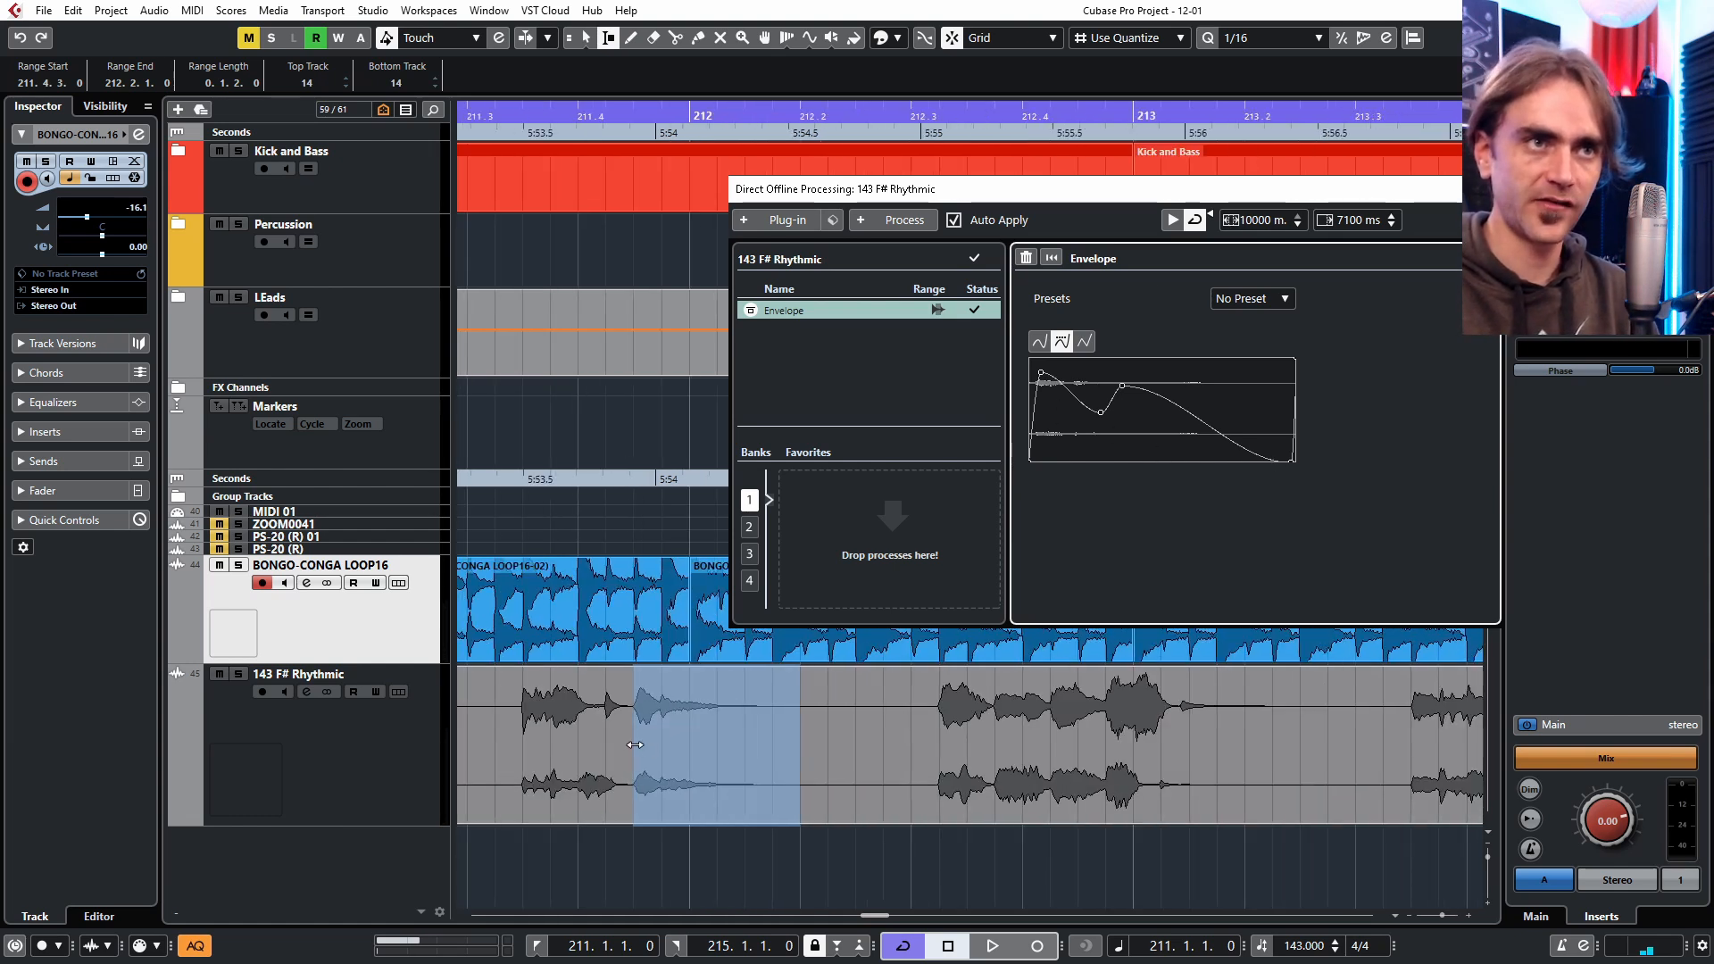
scroll(636, 741, "left", 1)
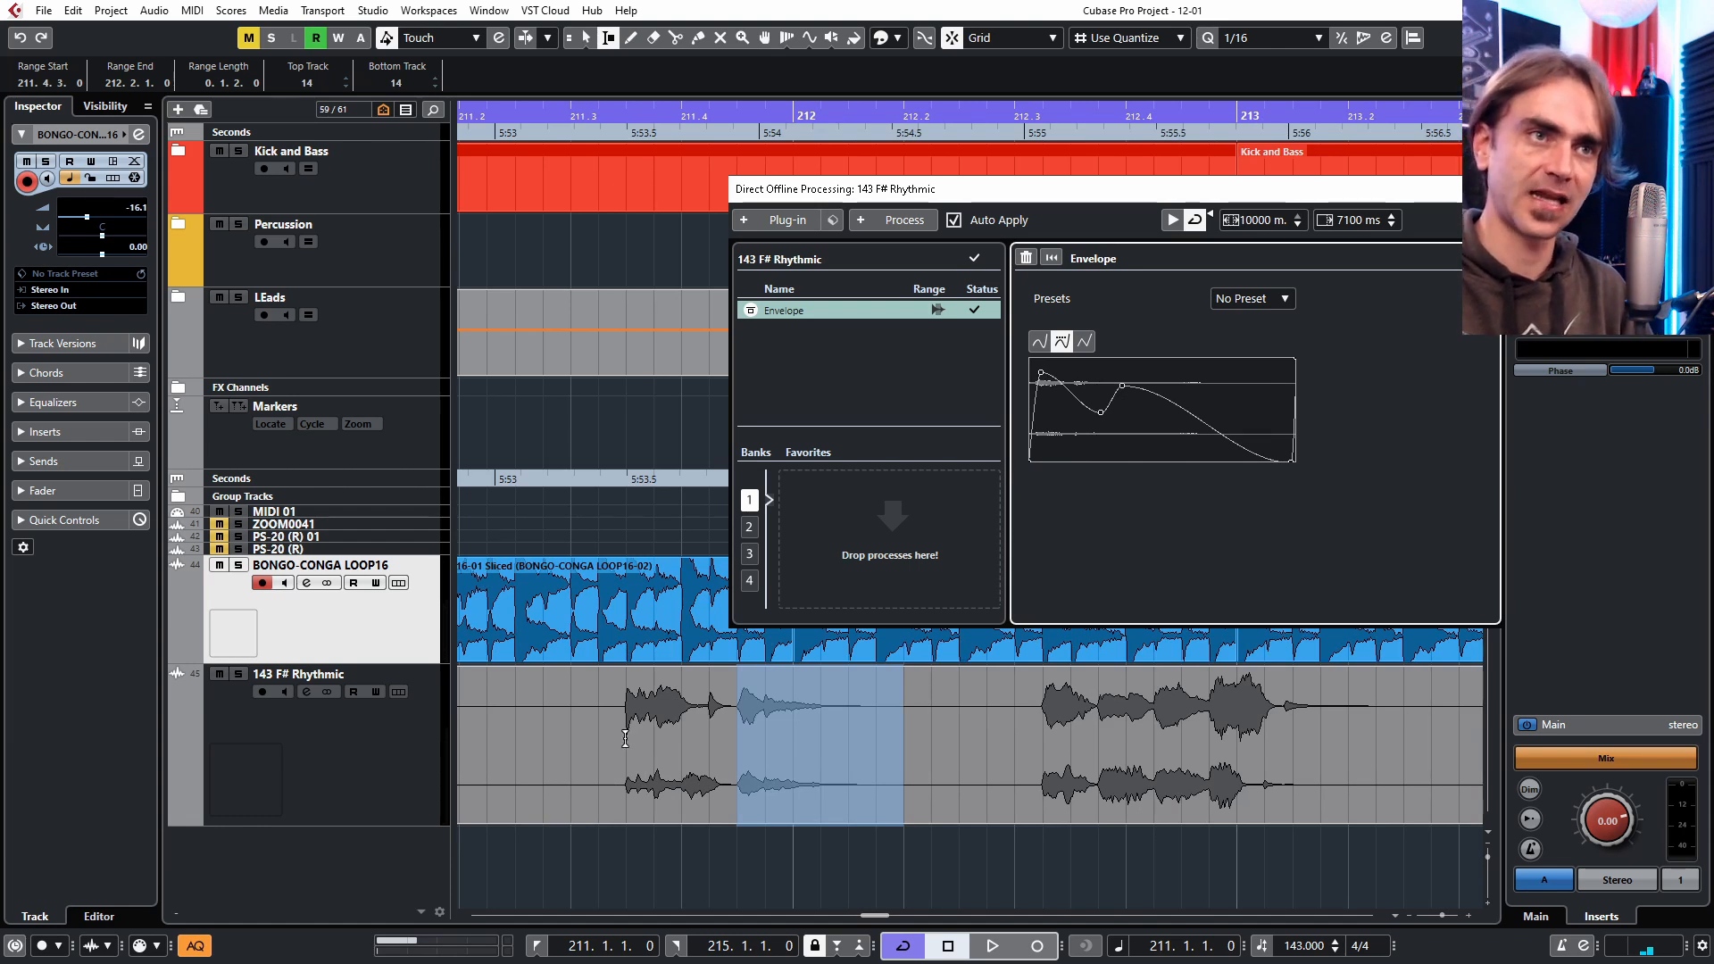
scroll(625, 738, "up", 2)
left_click(649, 749)
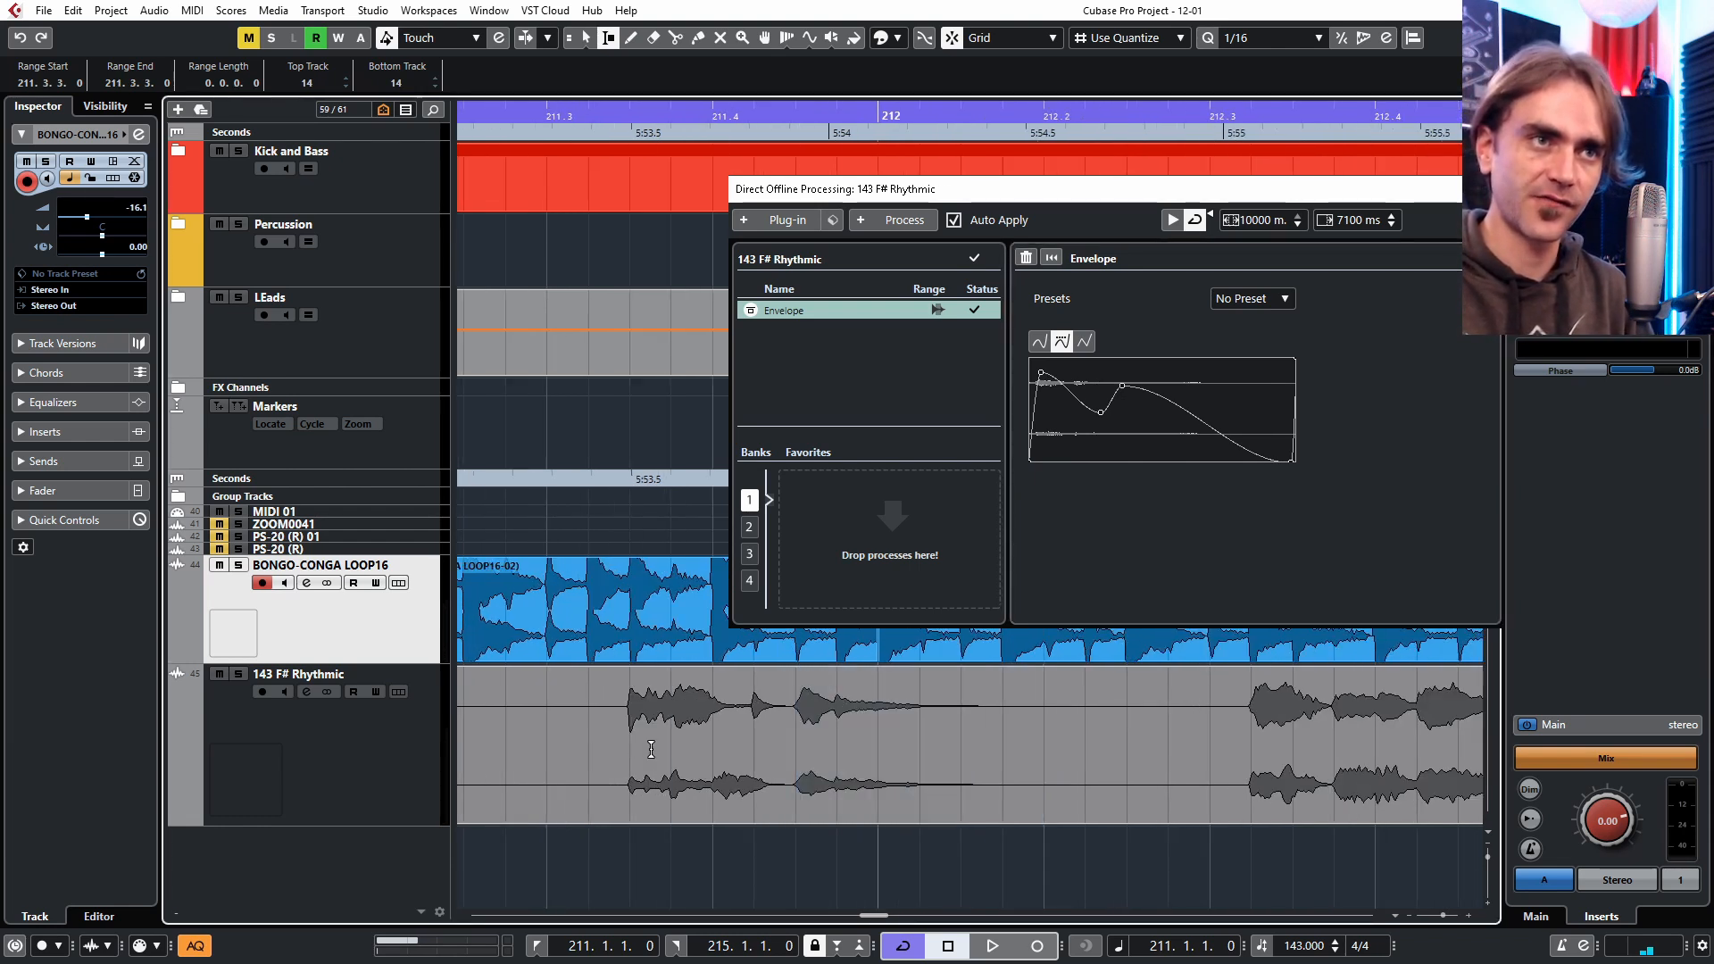
left_click_drag(651, 750, 672, 748)
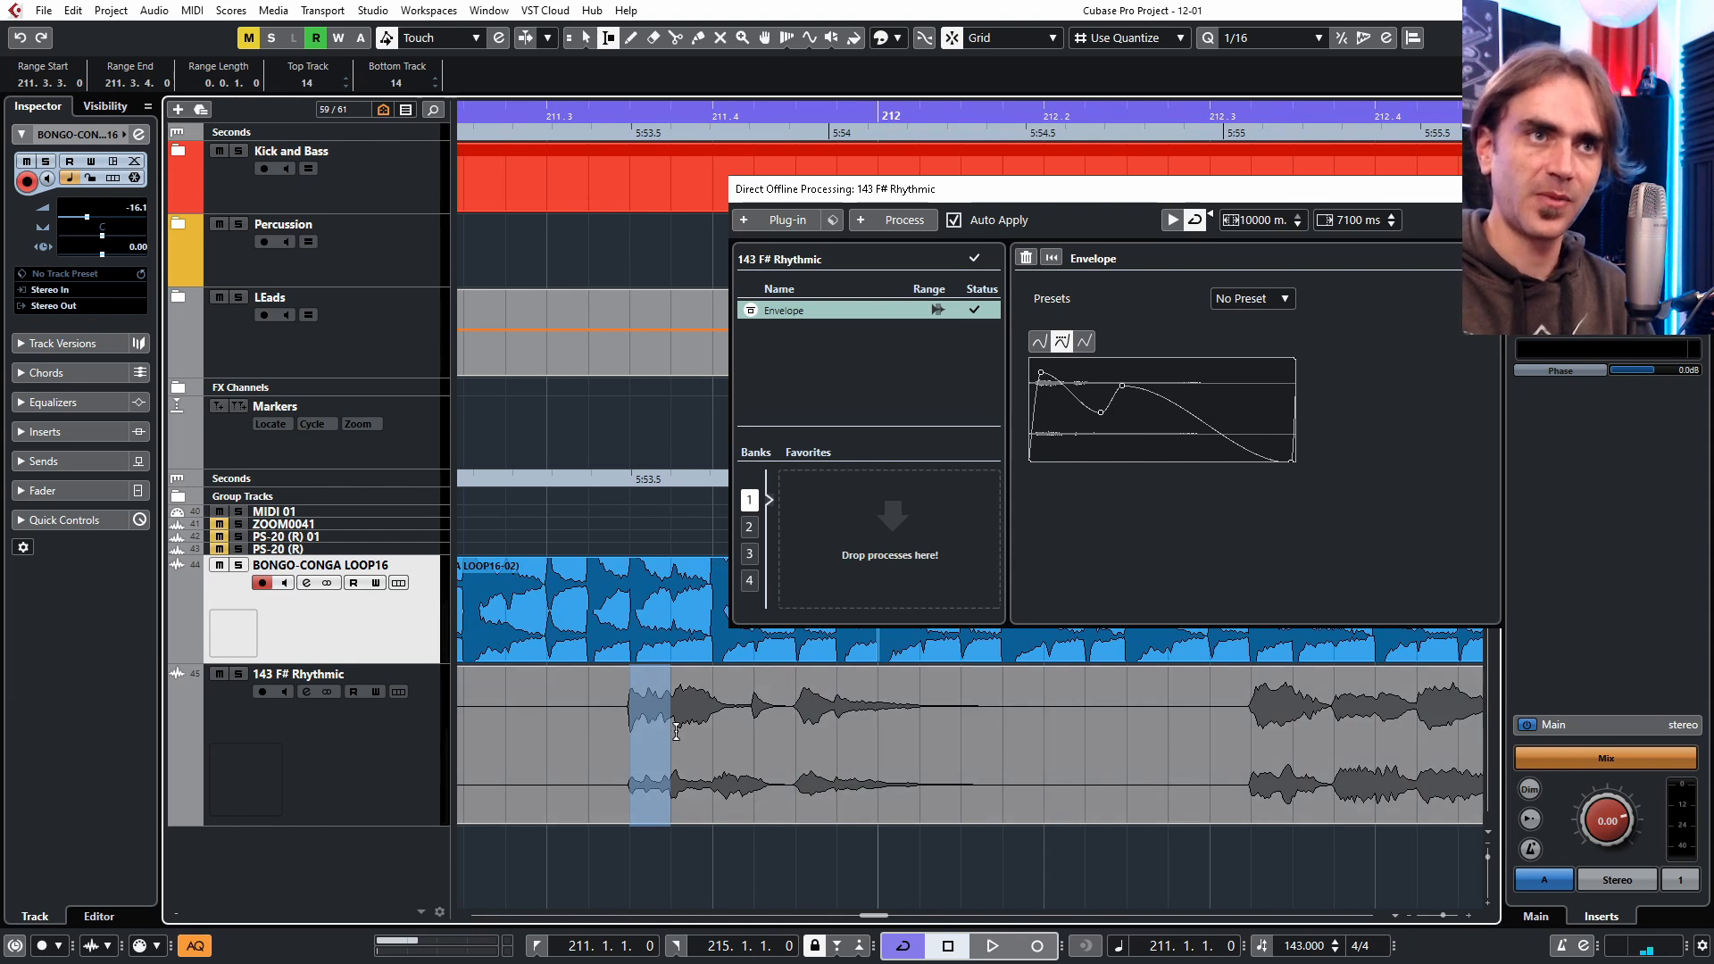
right_click(831, 459)
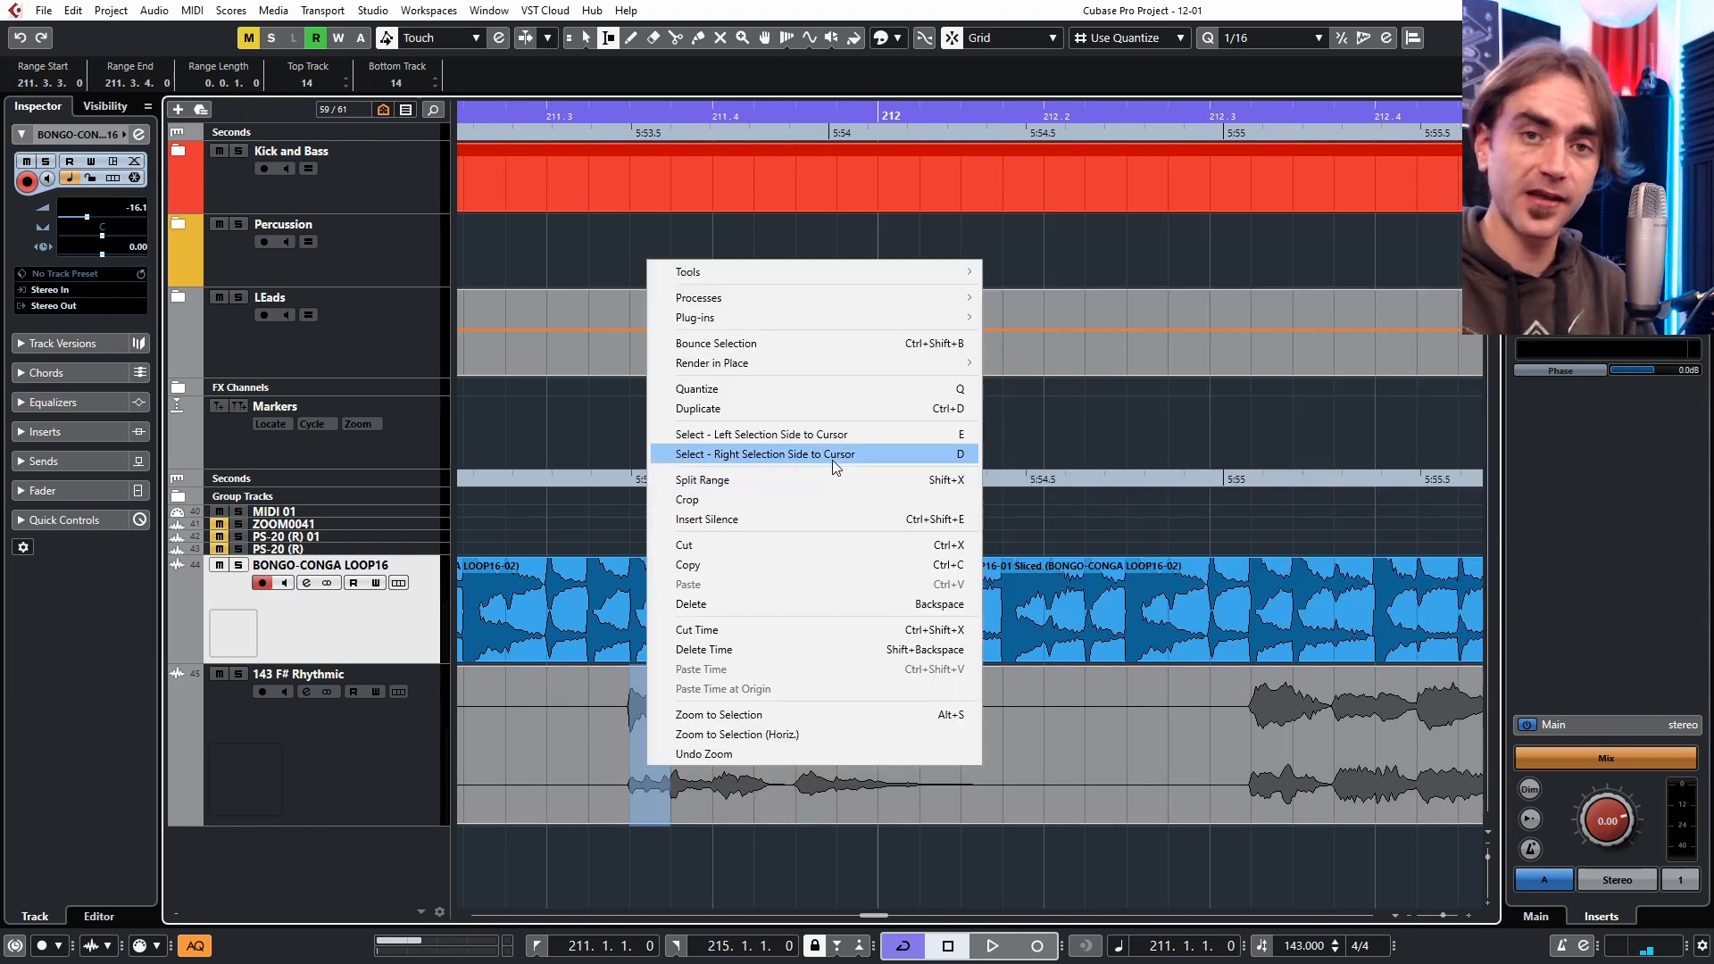
mouse_move(808, 299)
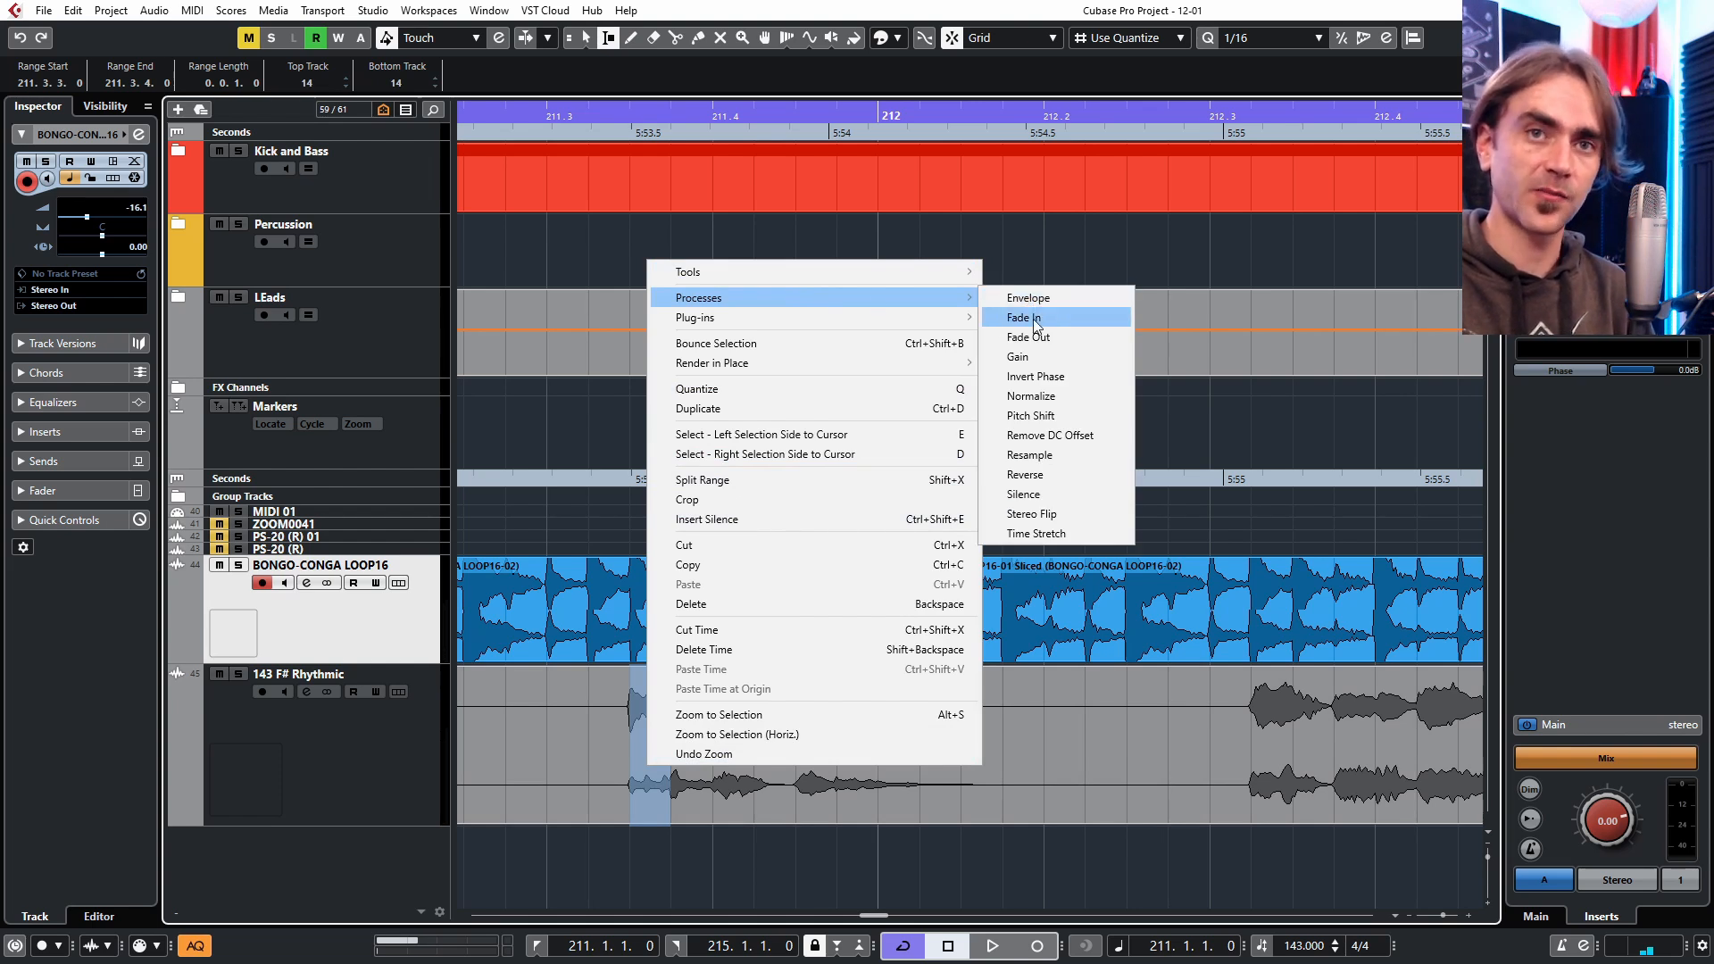
left_click(1024, 318)
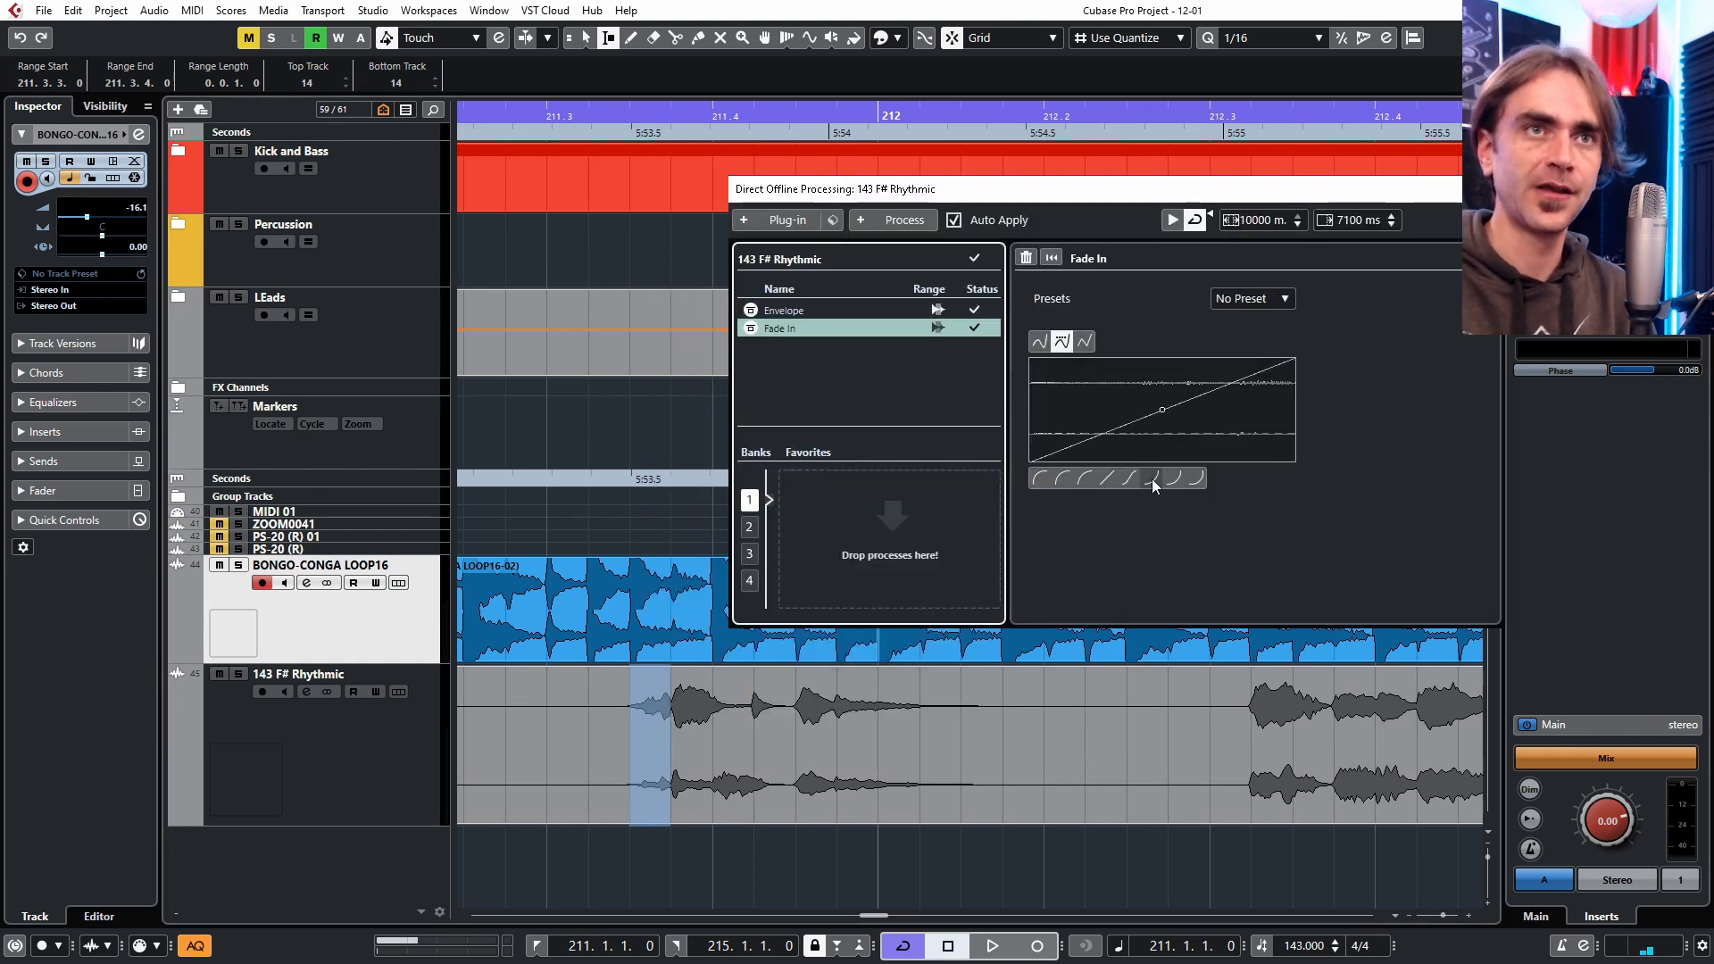
left_click_drag(1130, 421, 1063, 368)
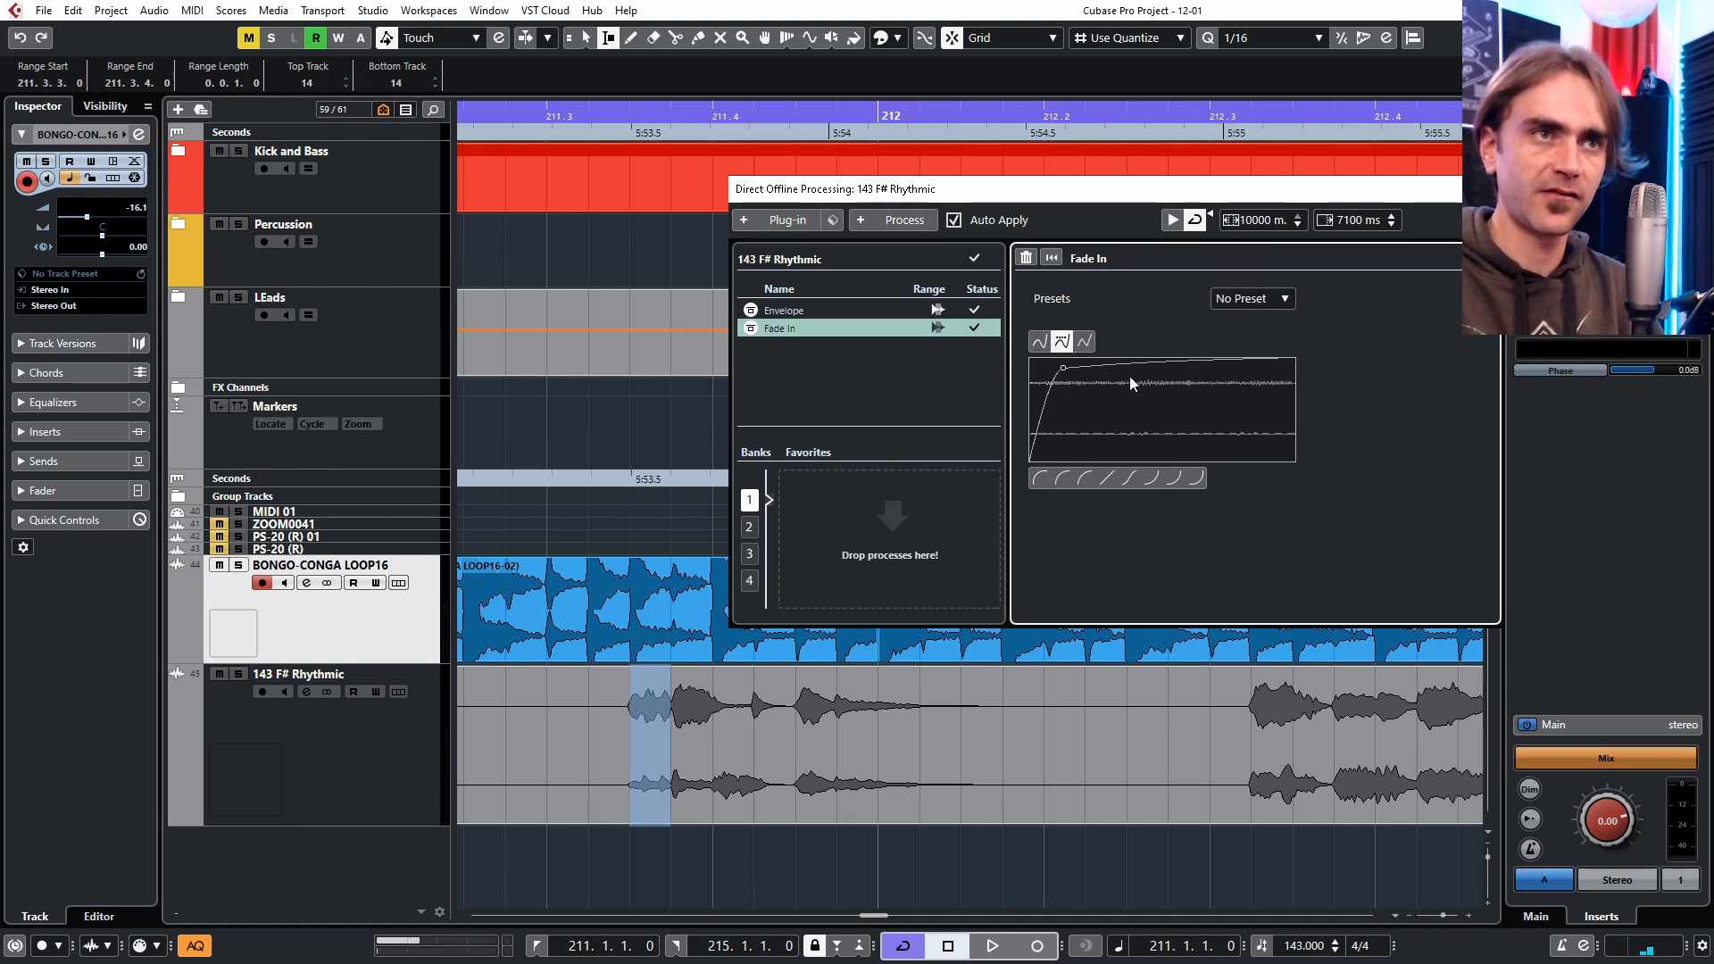
left_click_drag(1063, 368, 1090, 384)
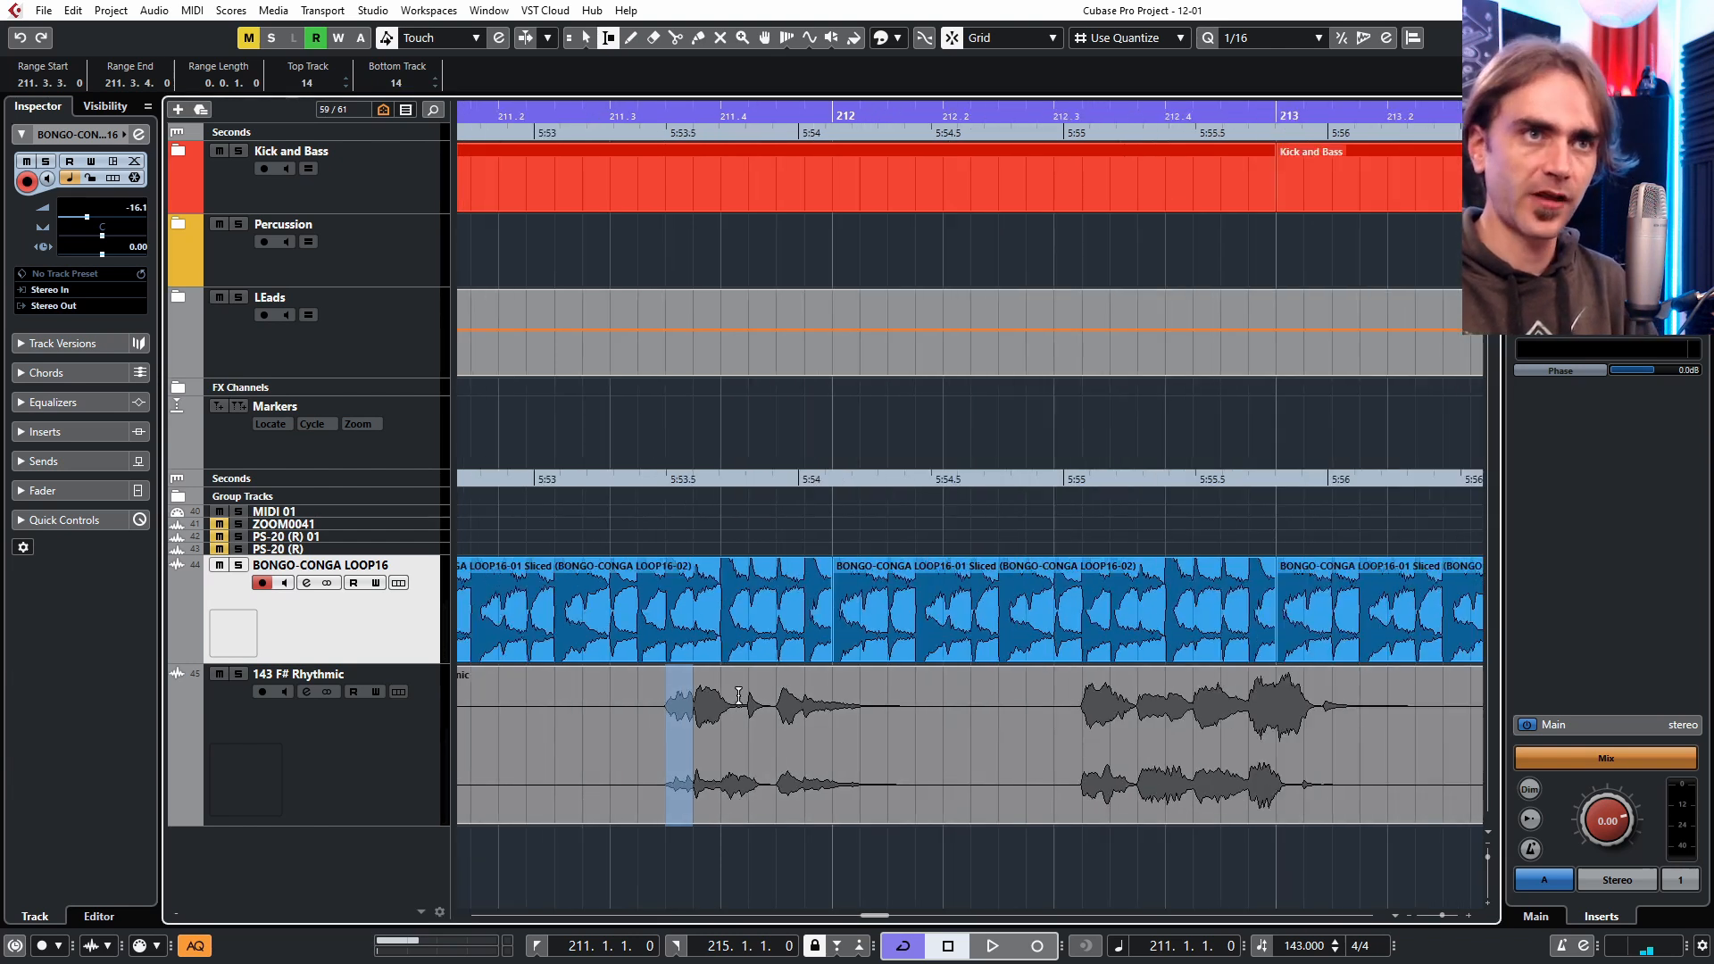
Split the 143 F# Rhythmic event around its first four hits, including cuts at 211.3.3.0, 211.3.4.0 and 211.4.2.0.
scroll(751, 284, "down", 1)
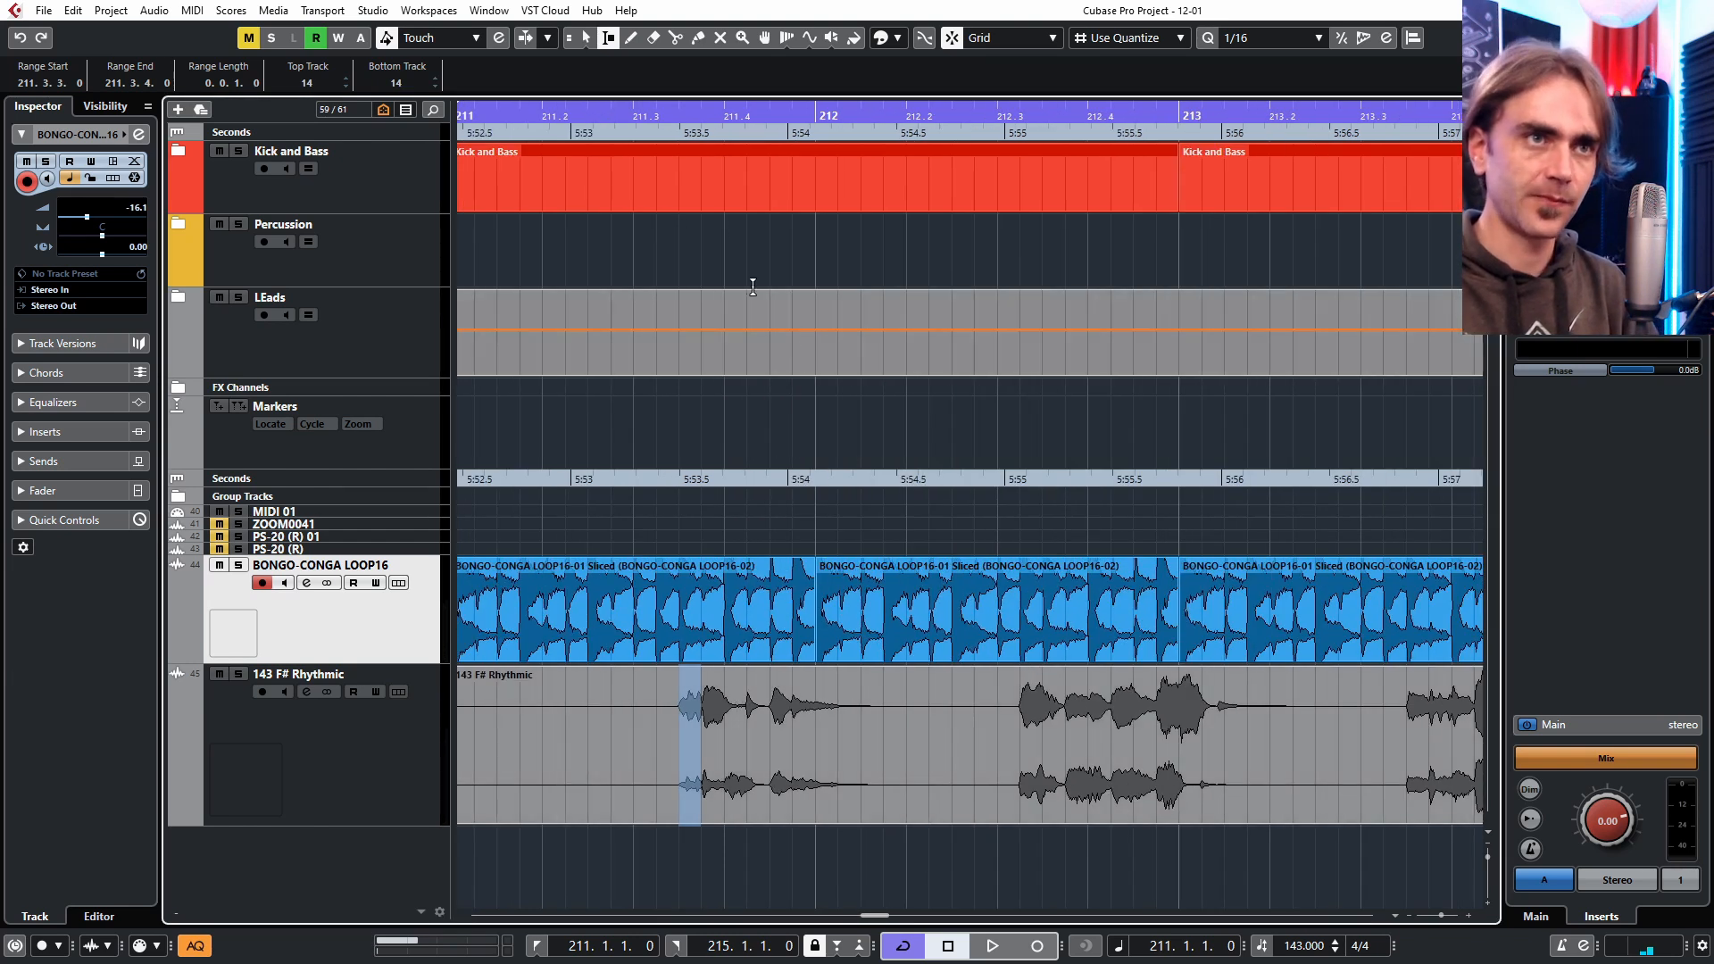
left_click(588, 39)
key("3")
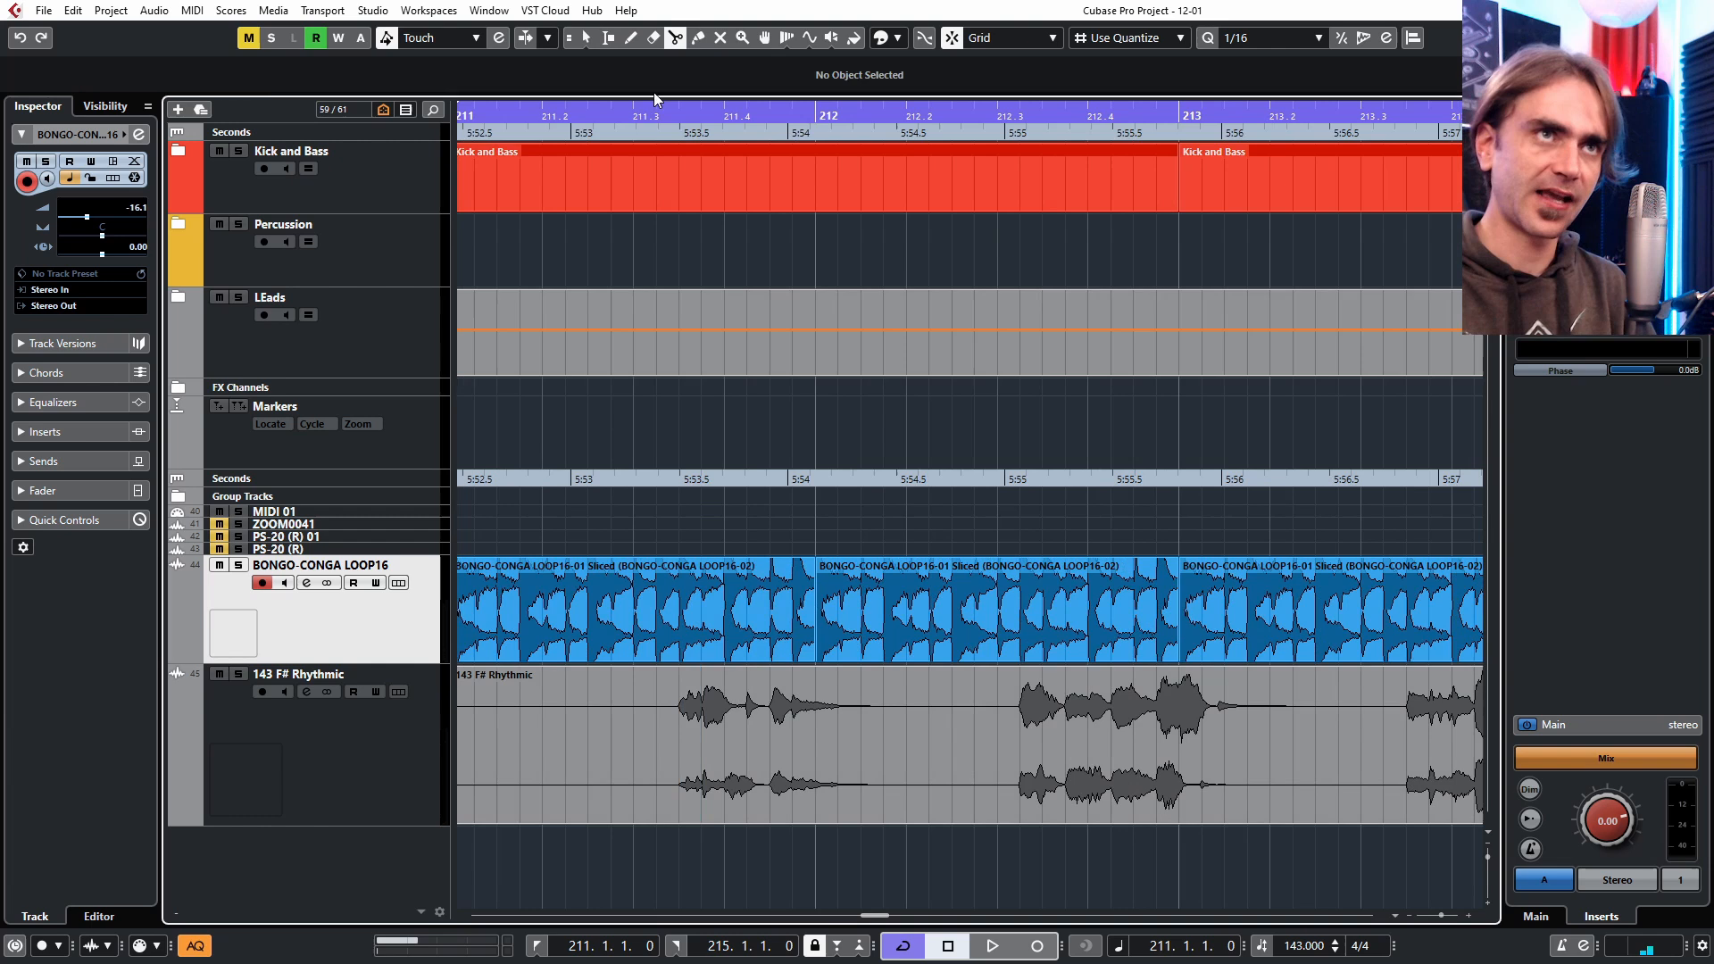
left_click(748, 760)
left_click(769, 763)
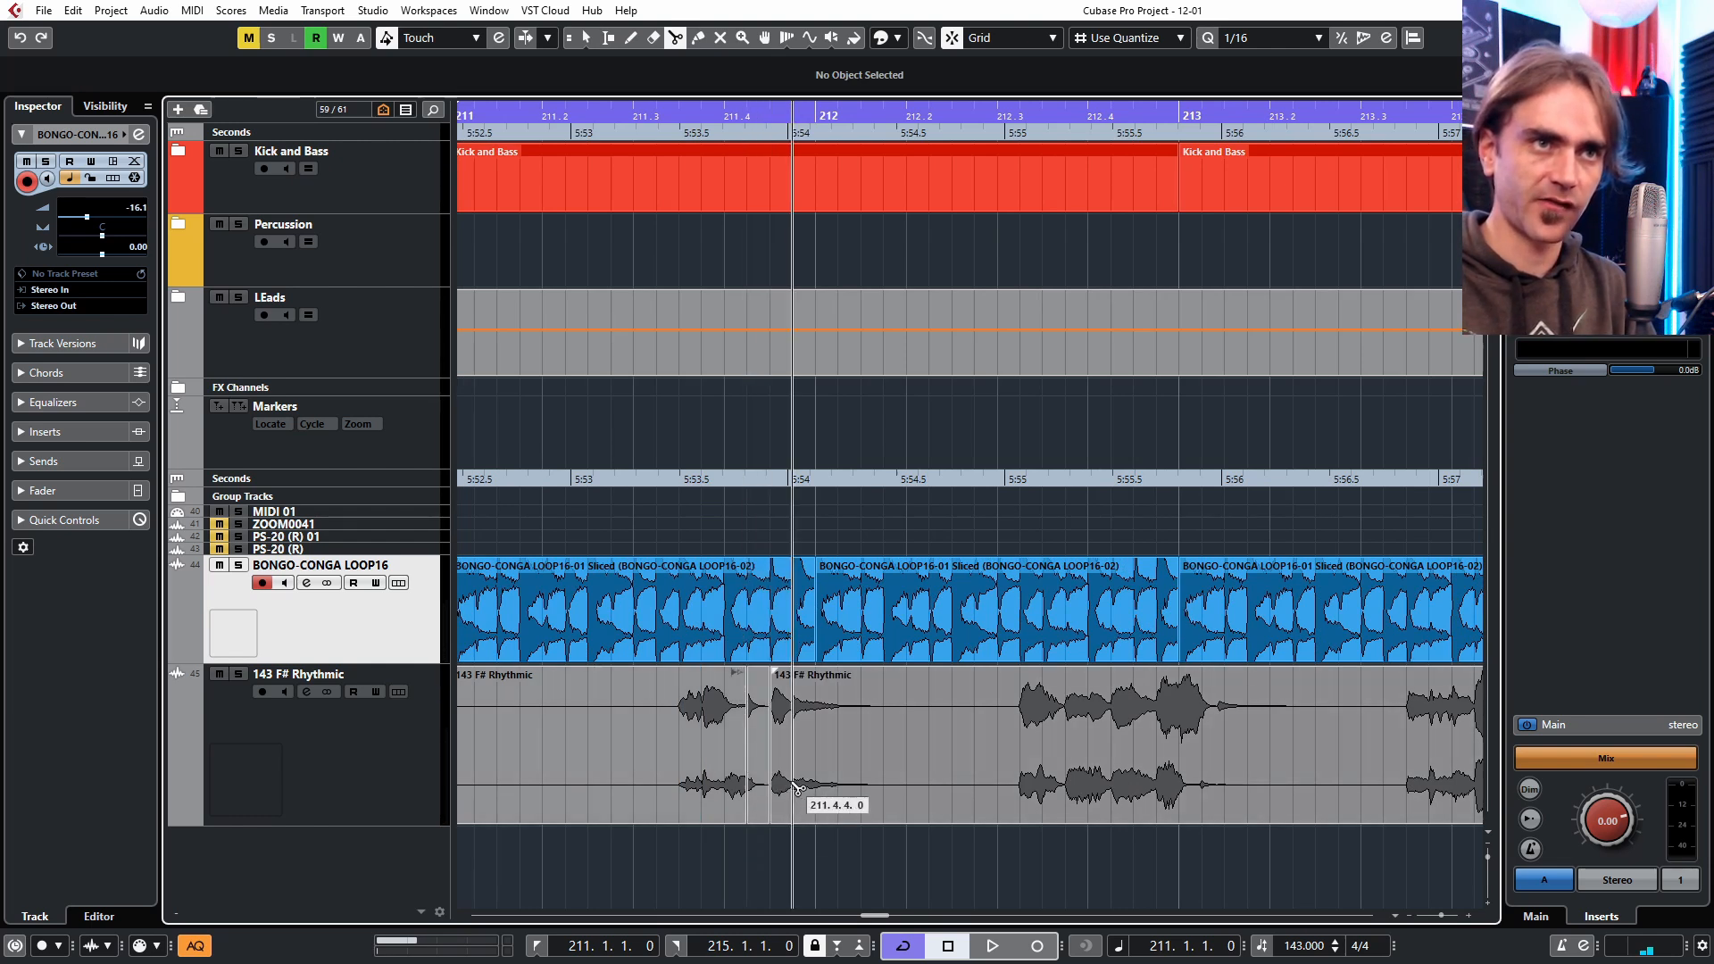
left_click(882, 768)
left_click(681, 785)
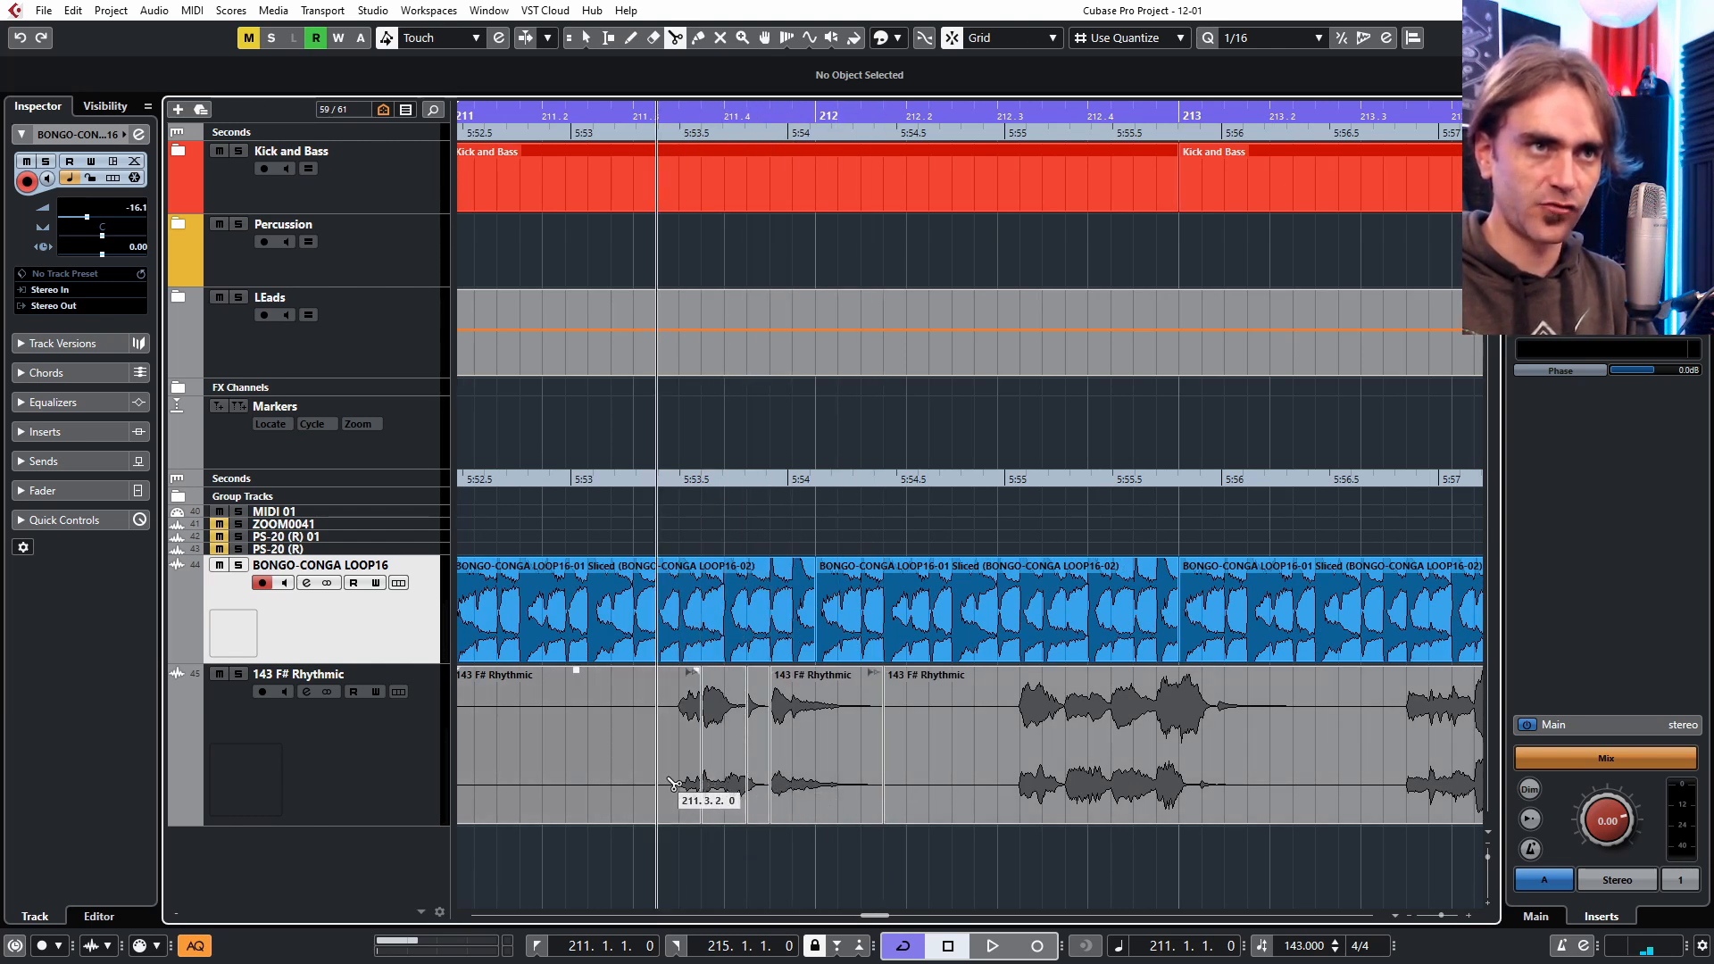
Bounce each of the four short 143 F# Rhythmic slices to its own new audio file.
key("1")
scroll(647, 787, "up", 3)
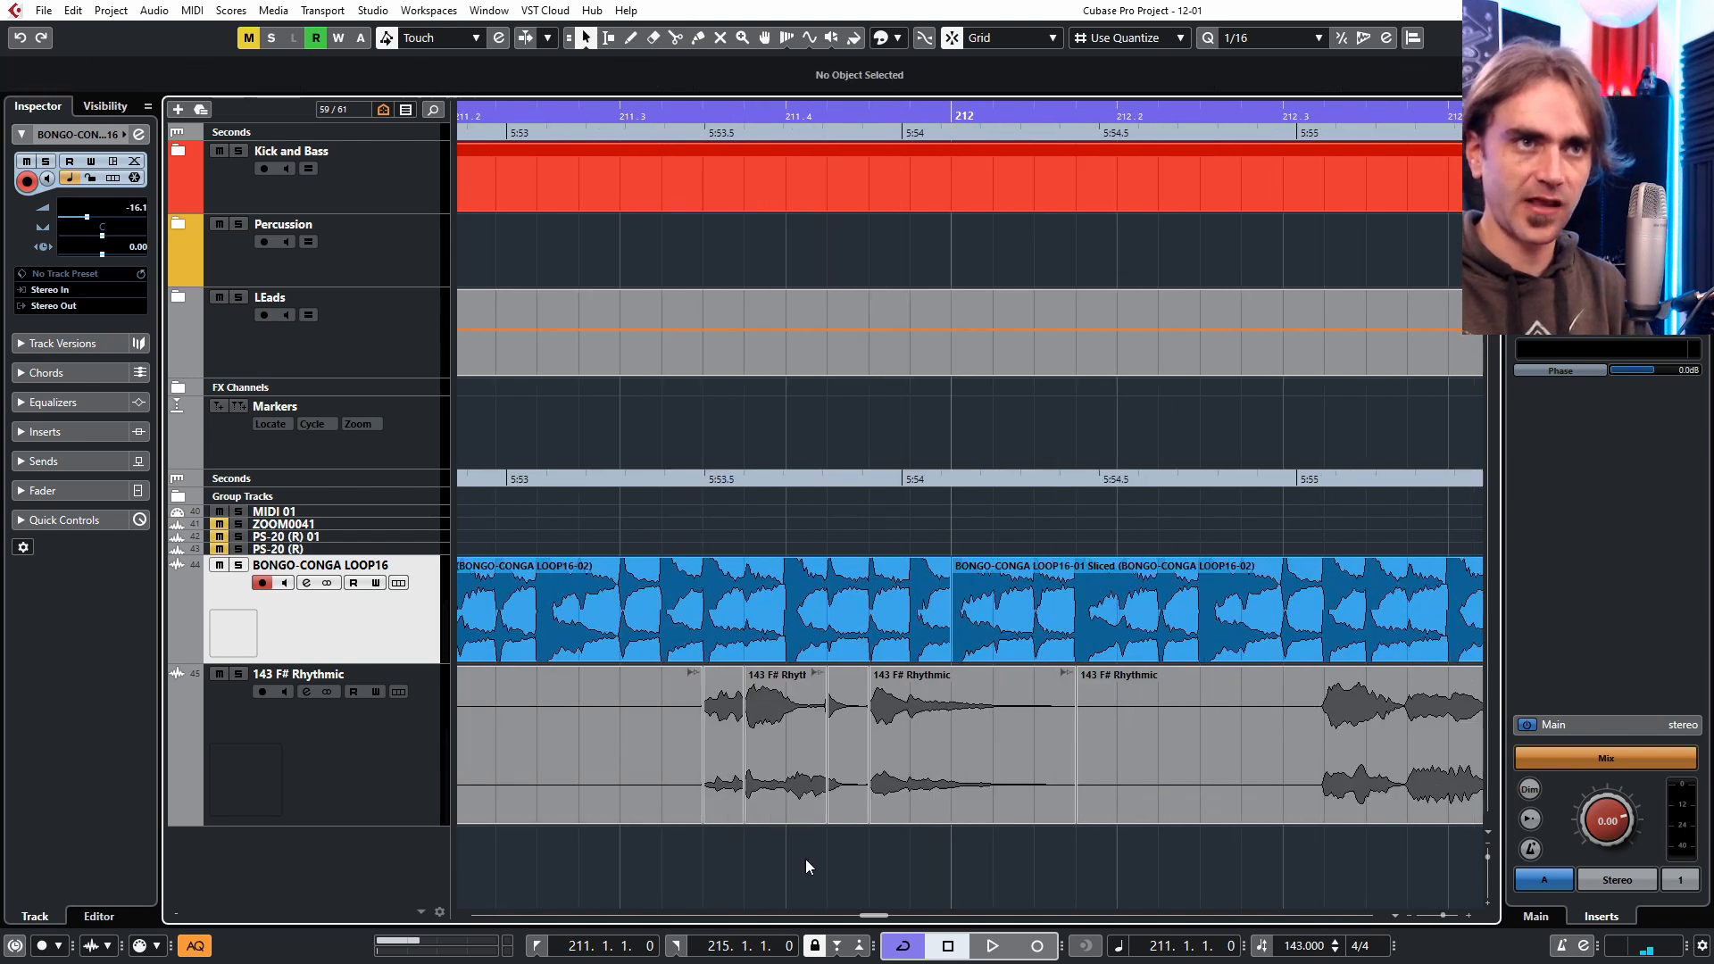
left_click(727, 793)
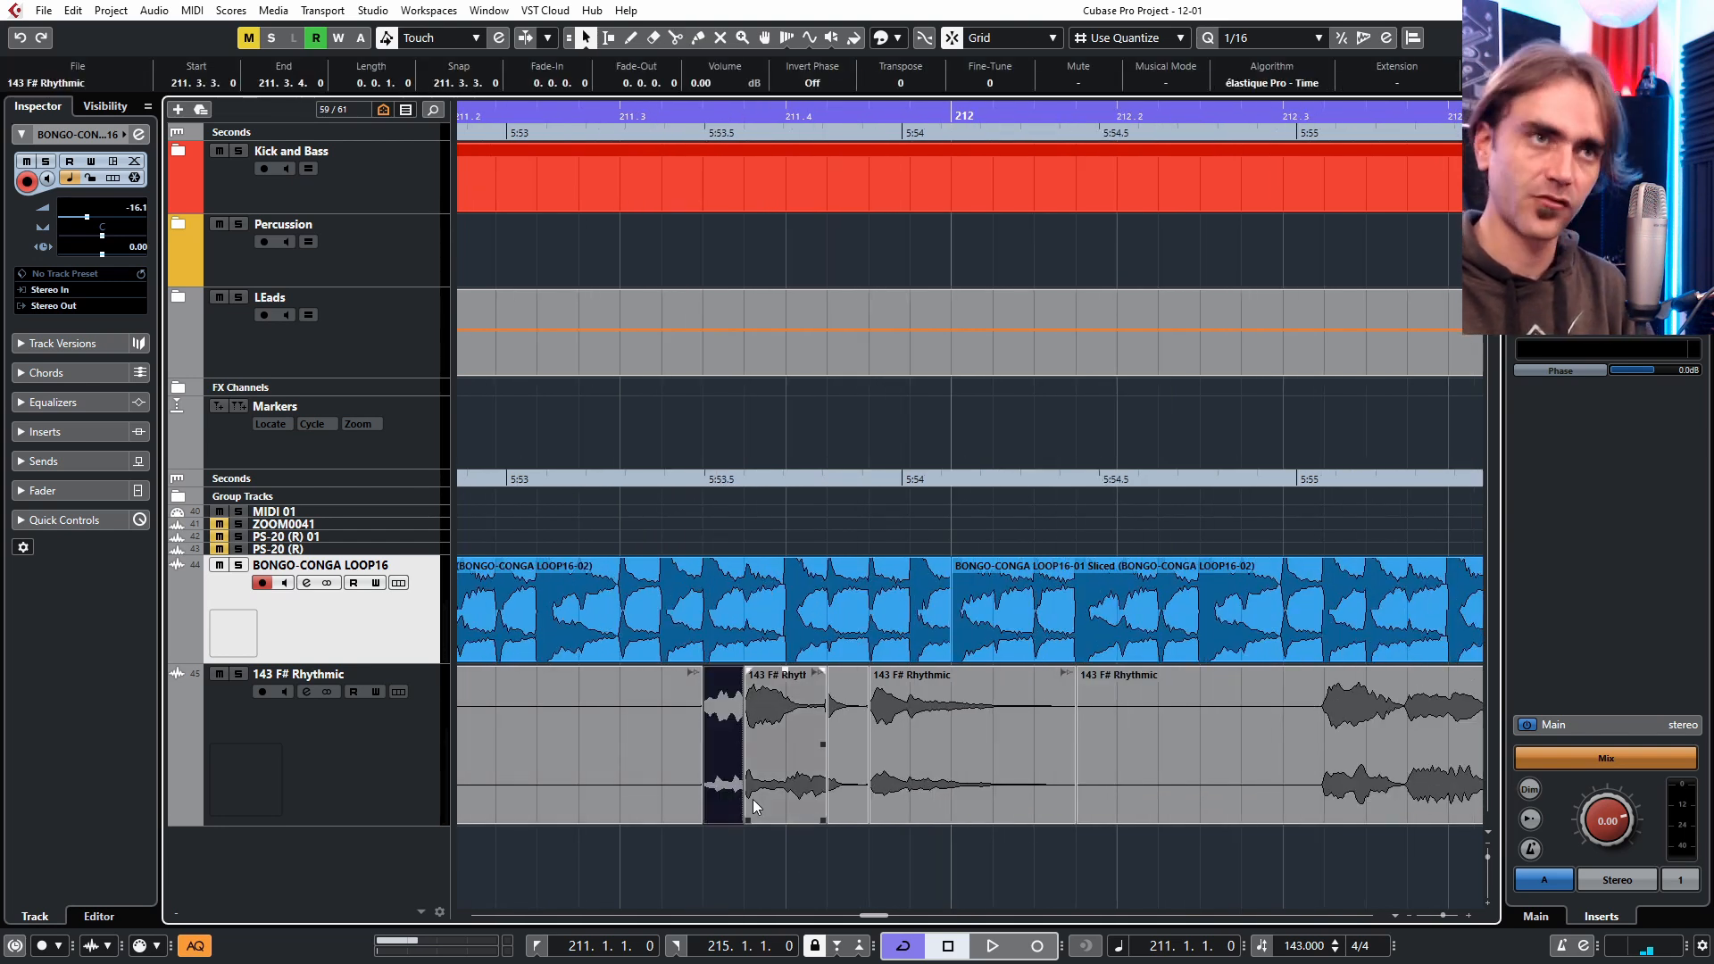
right_click(753, 799)
left_click(721, 783)
right_click(732, 779)
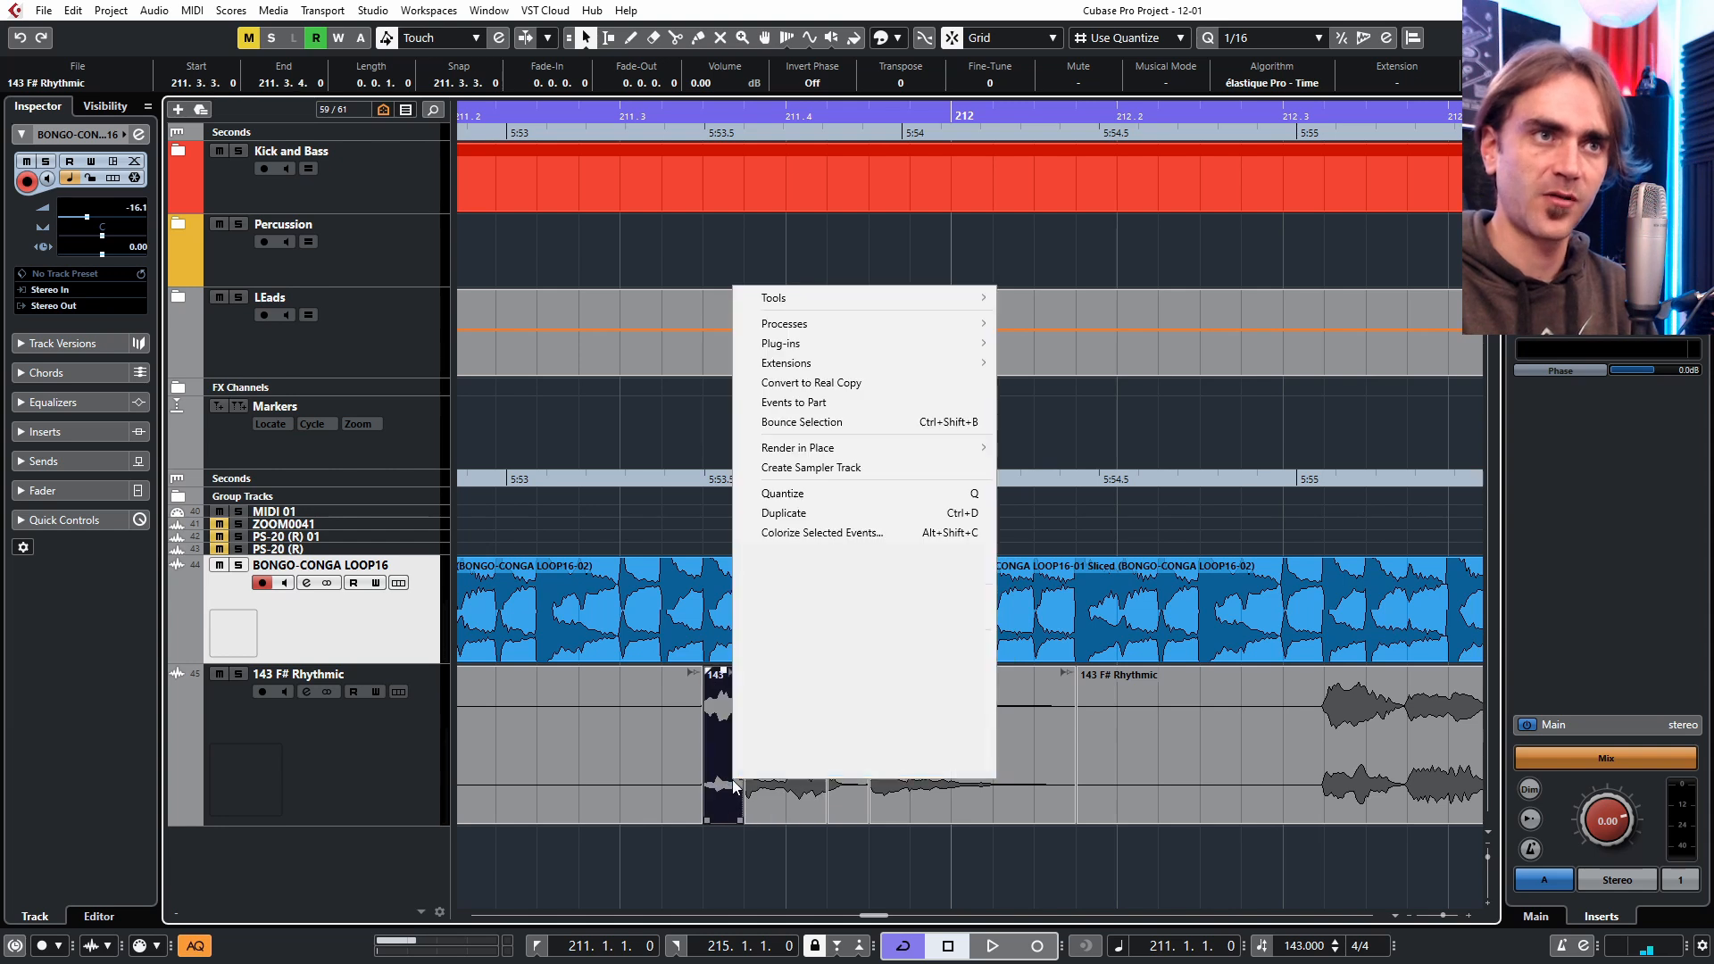
left_click(795, 424)
left_click(794, 777)
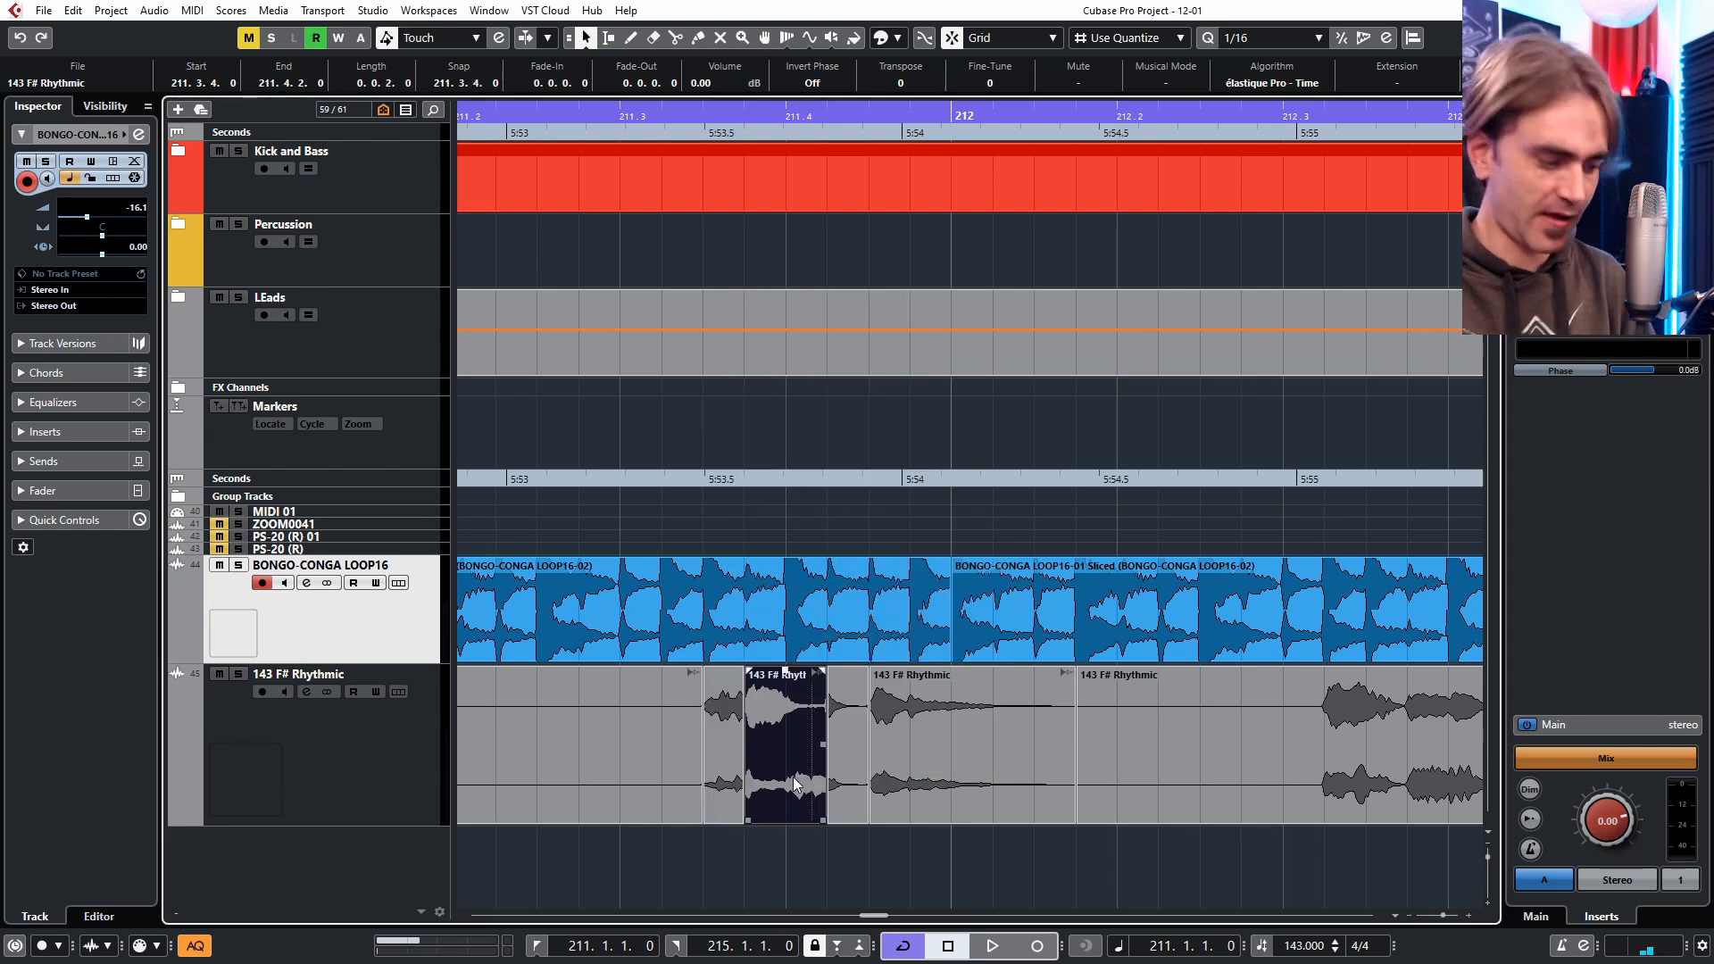
key("ctrl+b")
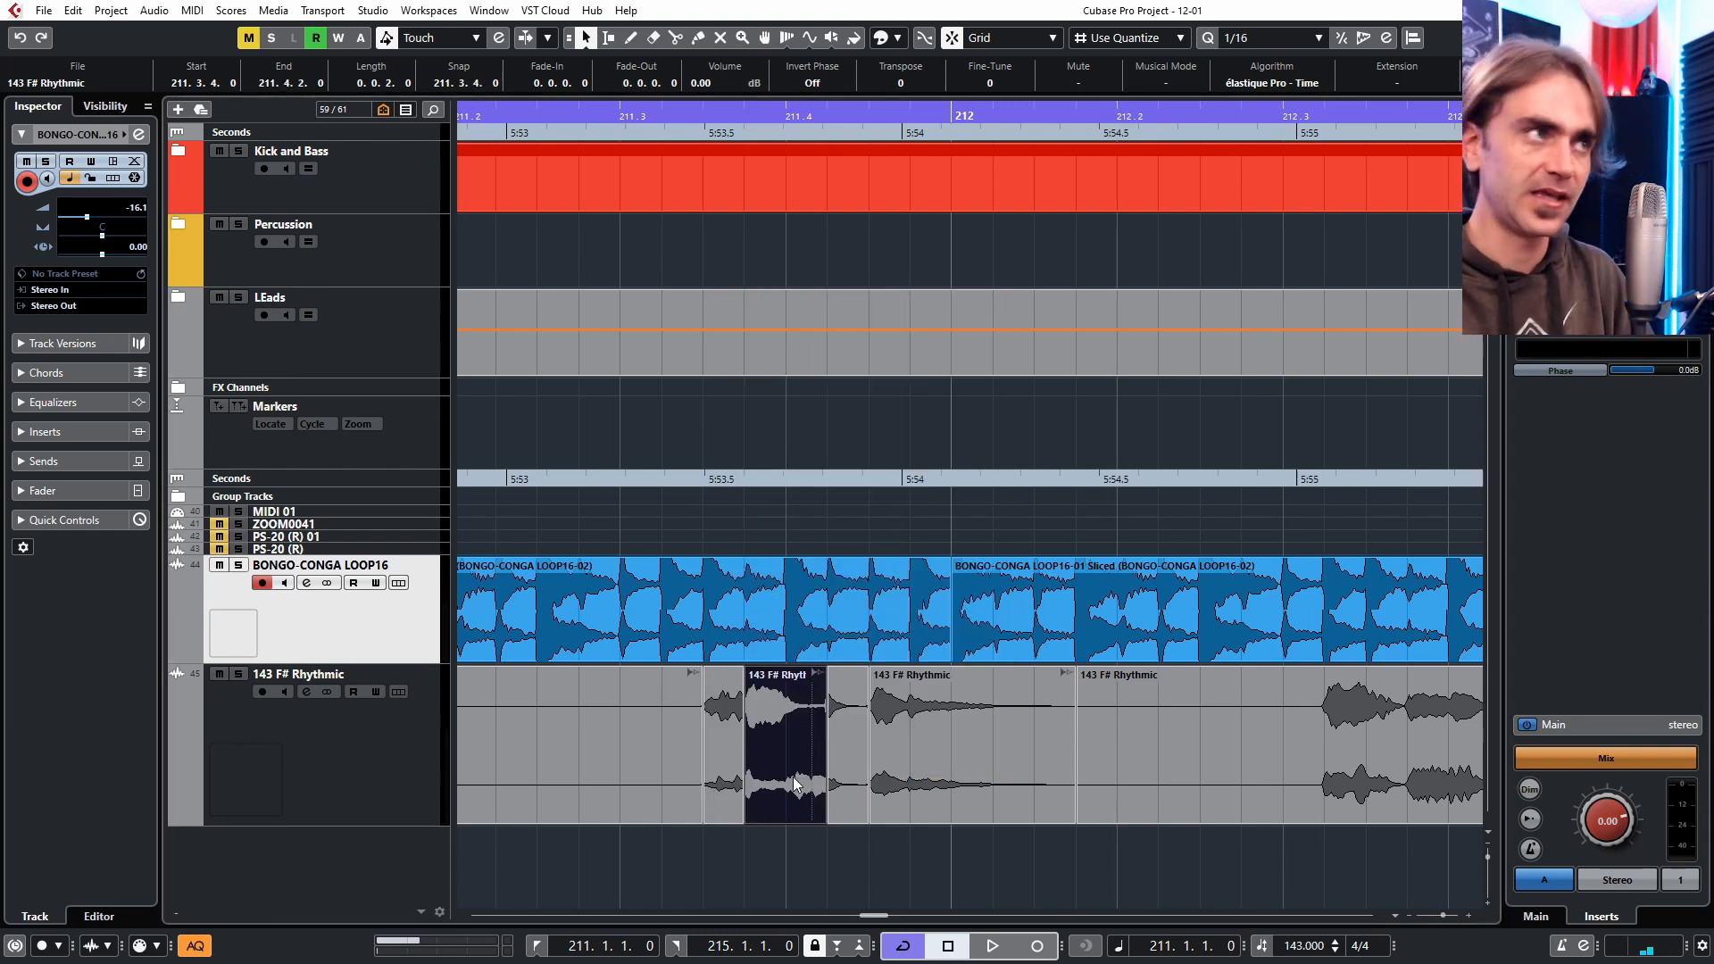
Select the four bounced slices together and apply the Normalize process to them.
left_click(1000, 856)
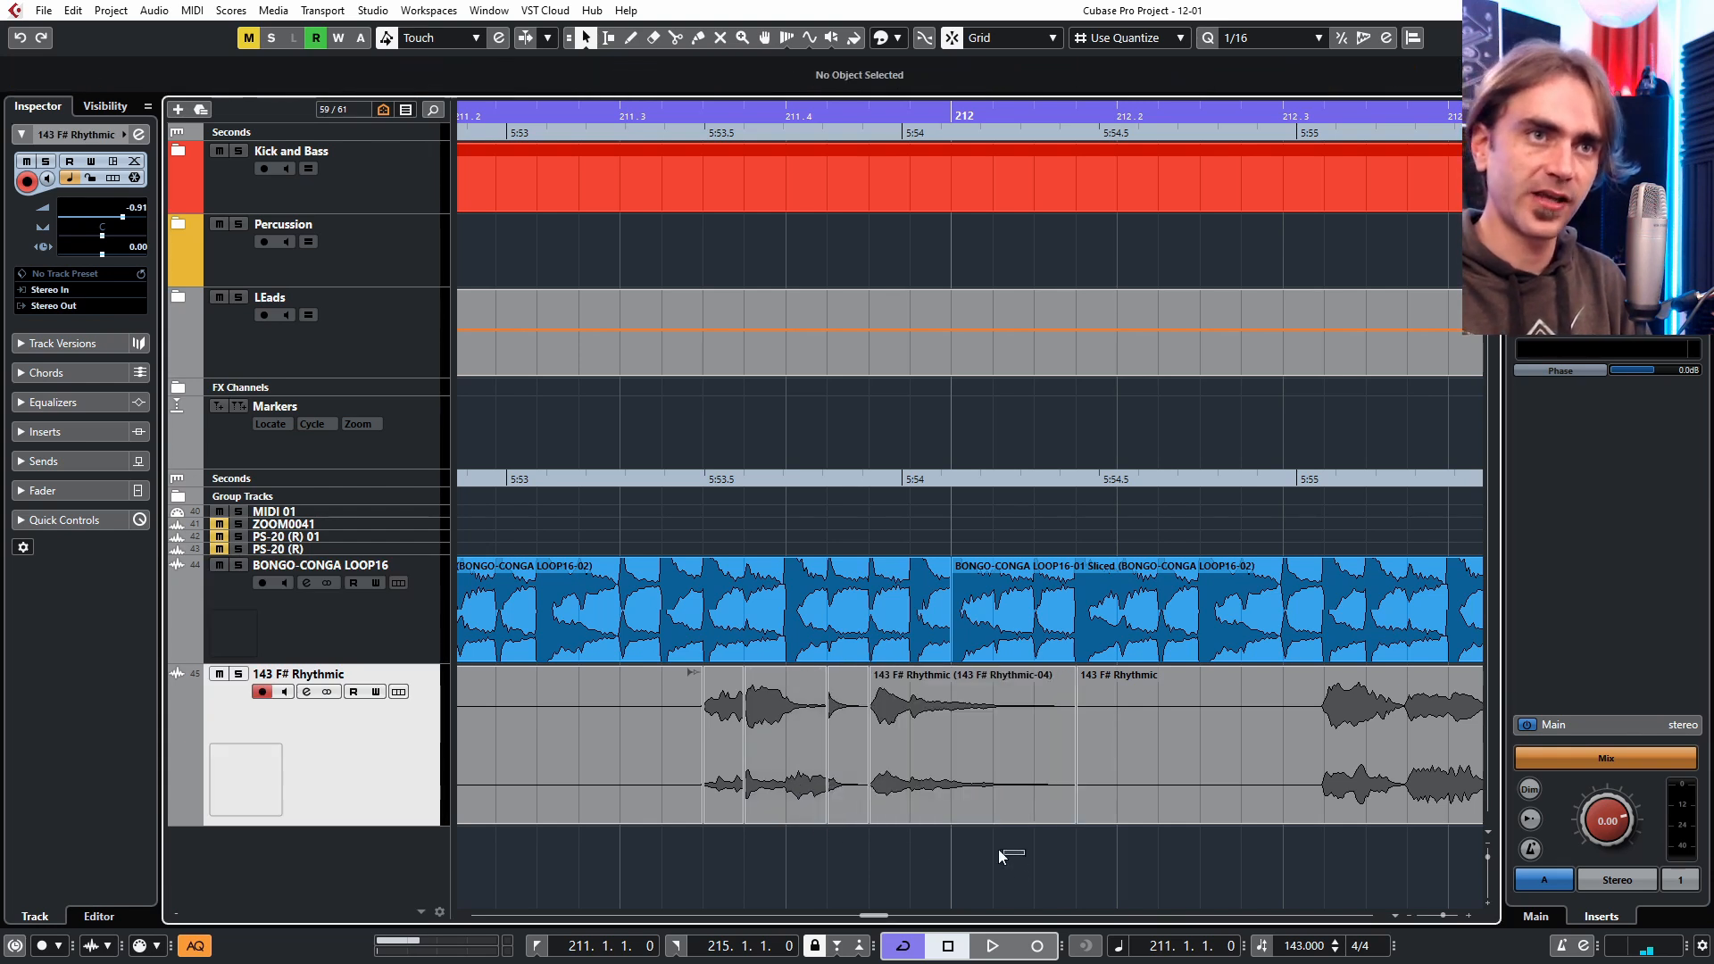
left_click_drag(1000, 855, 725, 808)
right_click(725, 807)
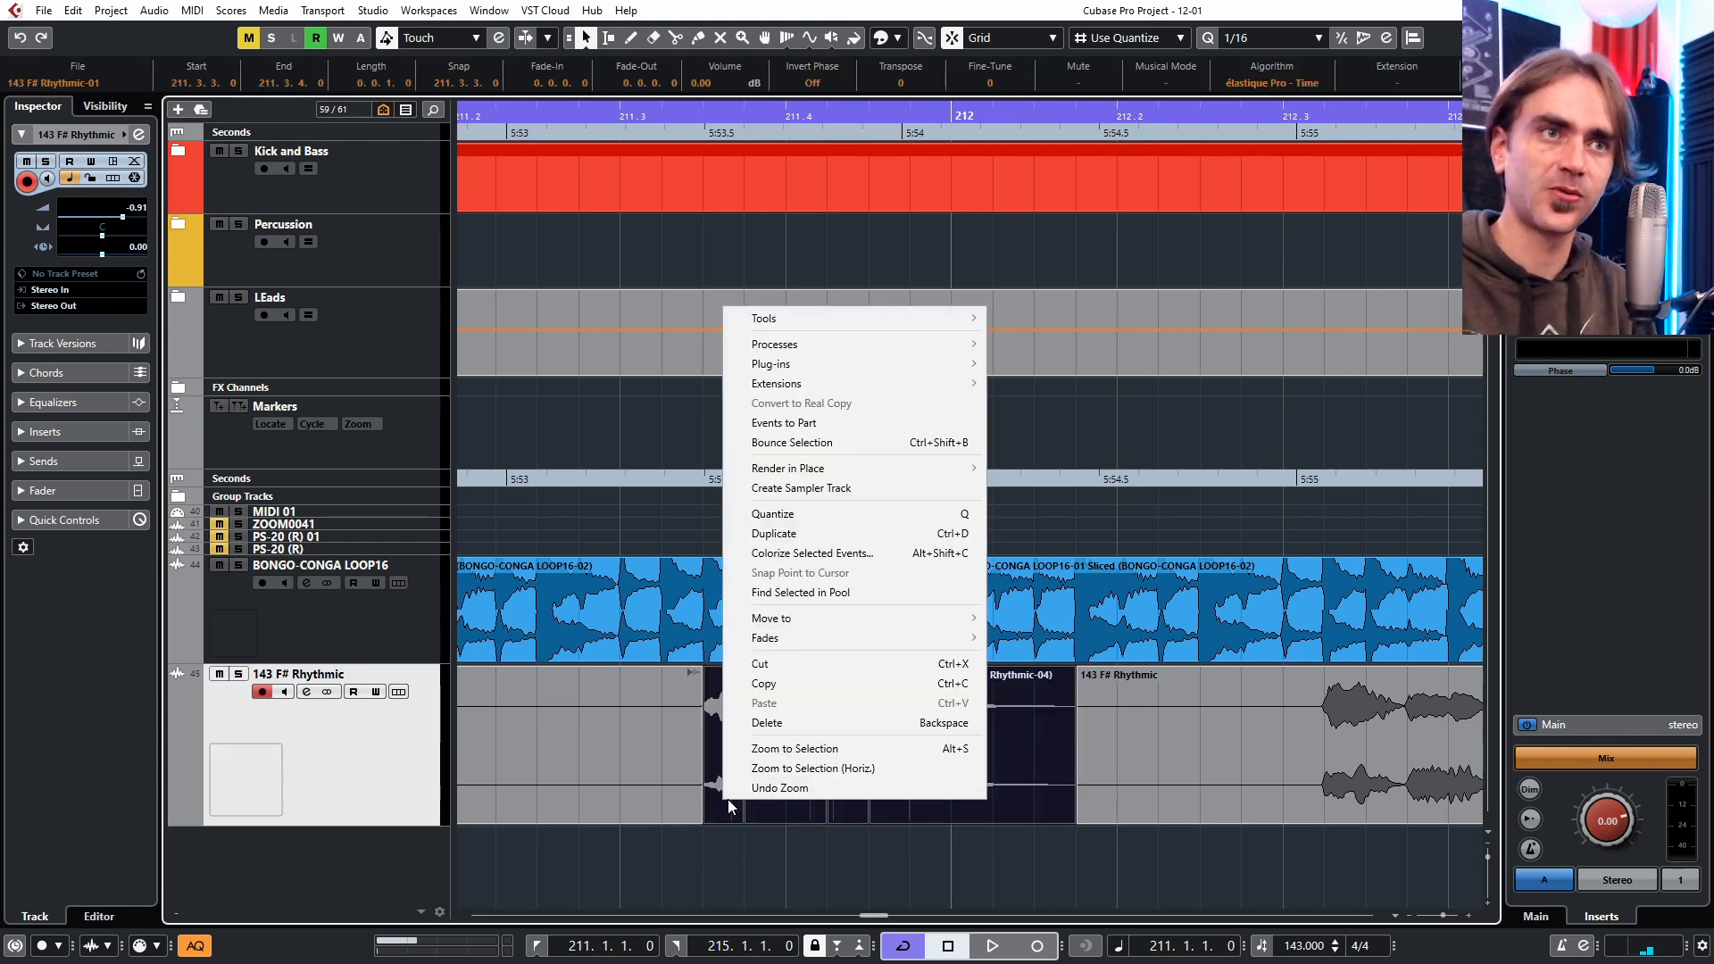
mouse_move(826, 346)
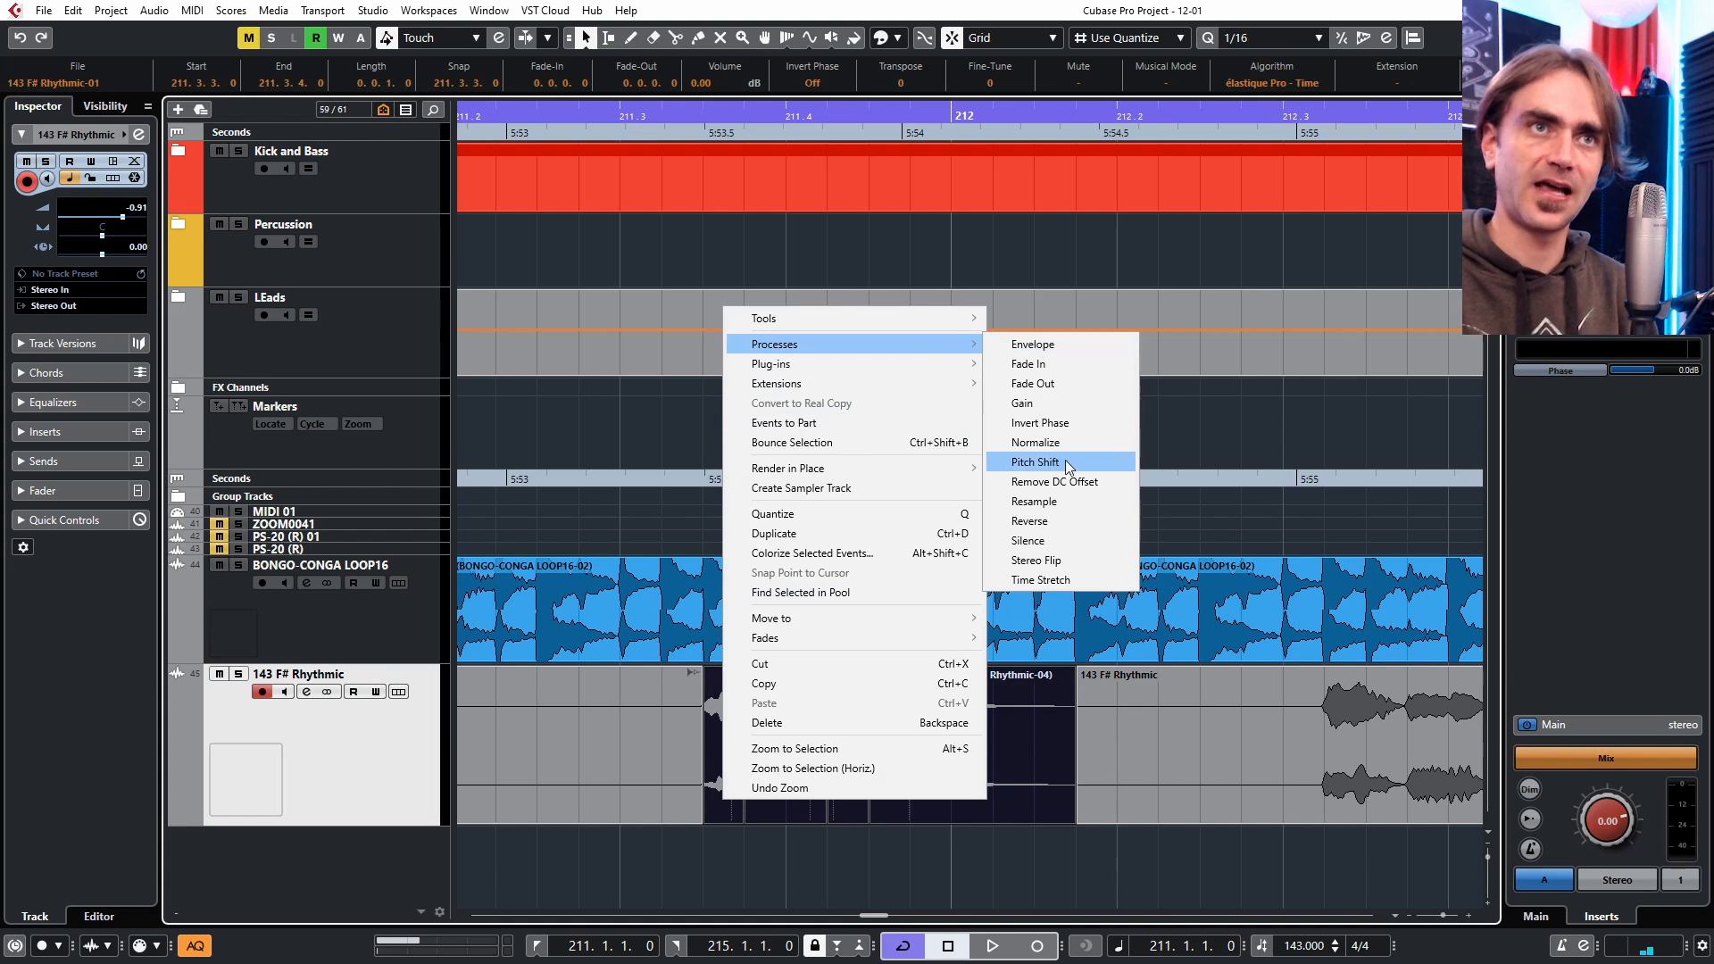
left_click(1036, 442)
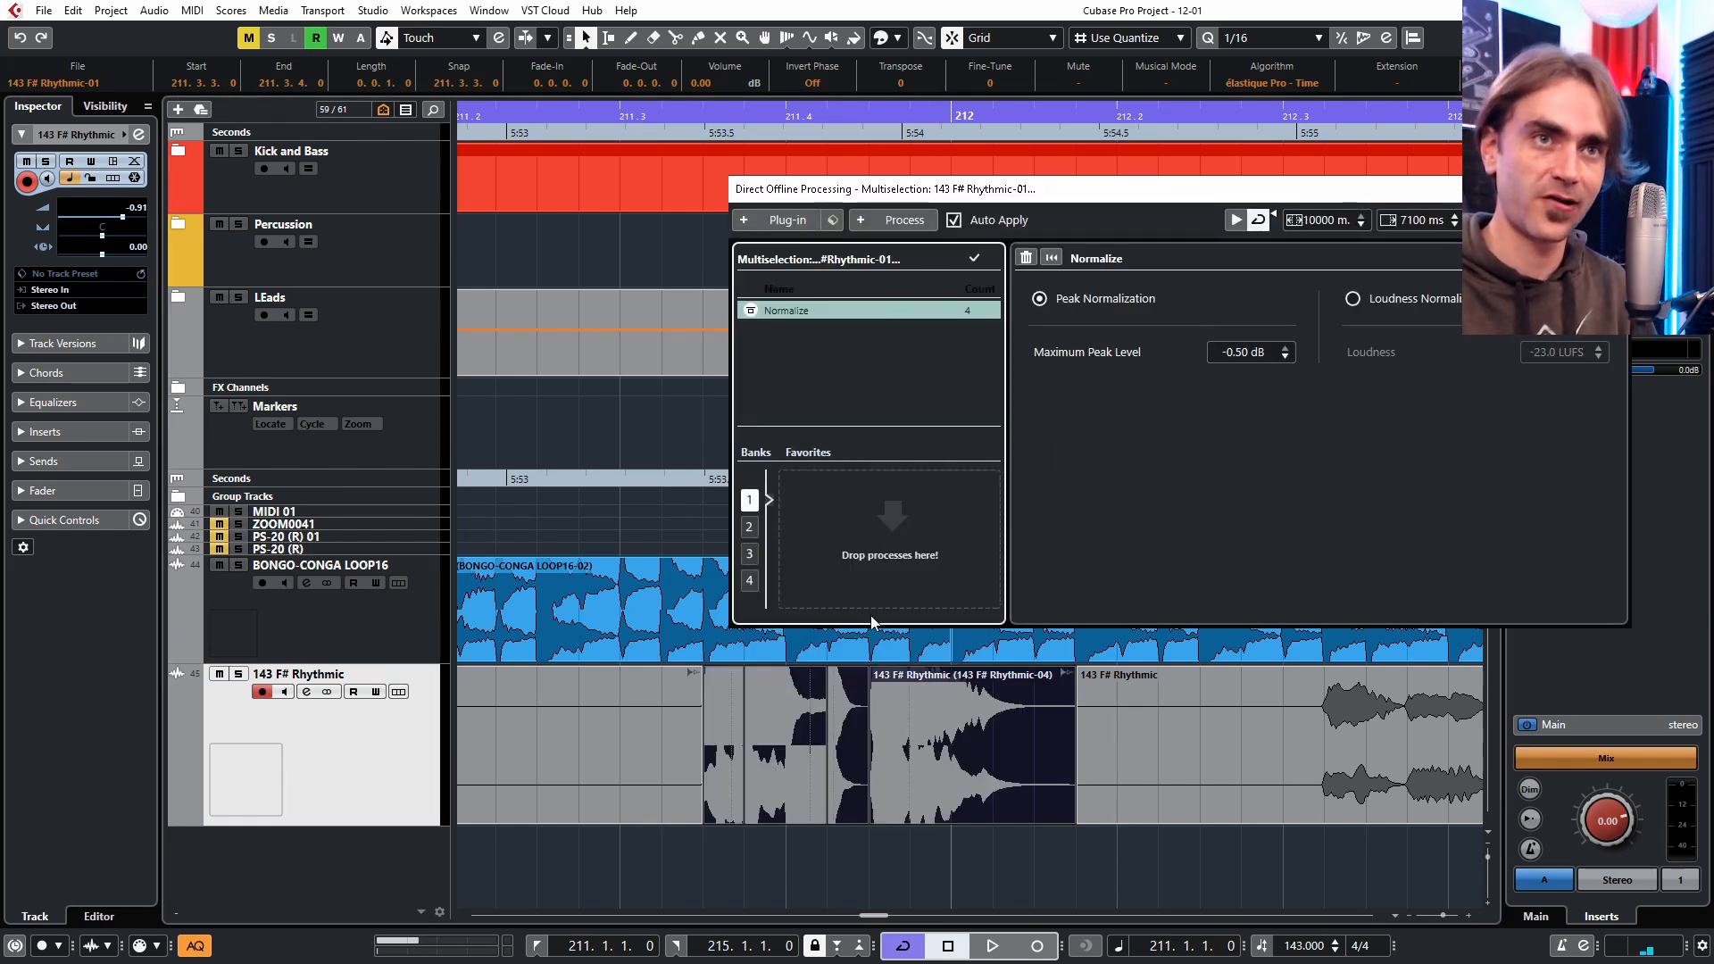
Set the maximum peak level for Normalize to -6 dB, lower it further to -8.29 dB and close the processing window.
left_click_drag(1240, 354, 1241, 803)
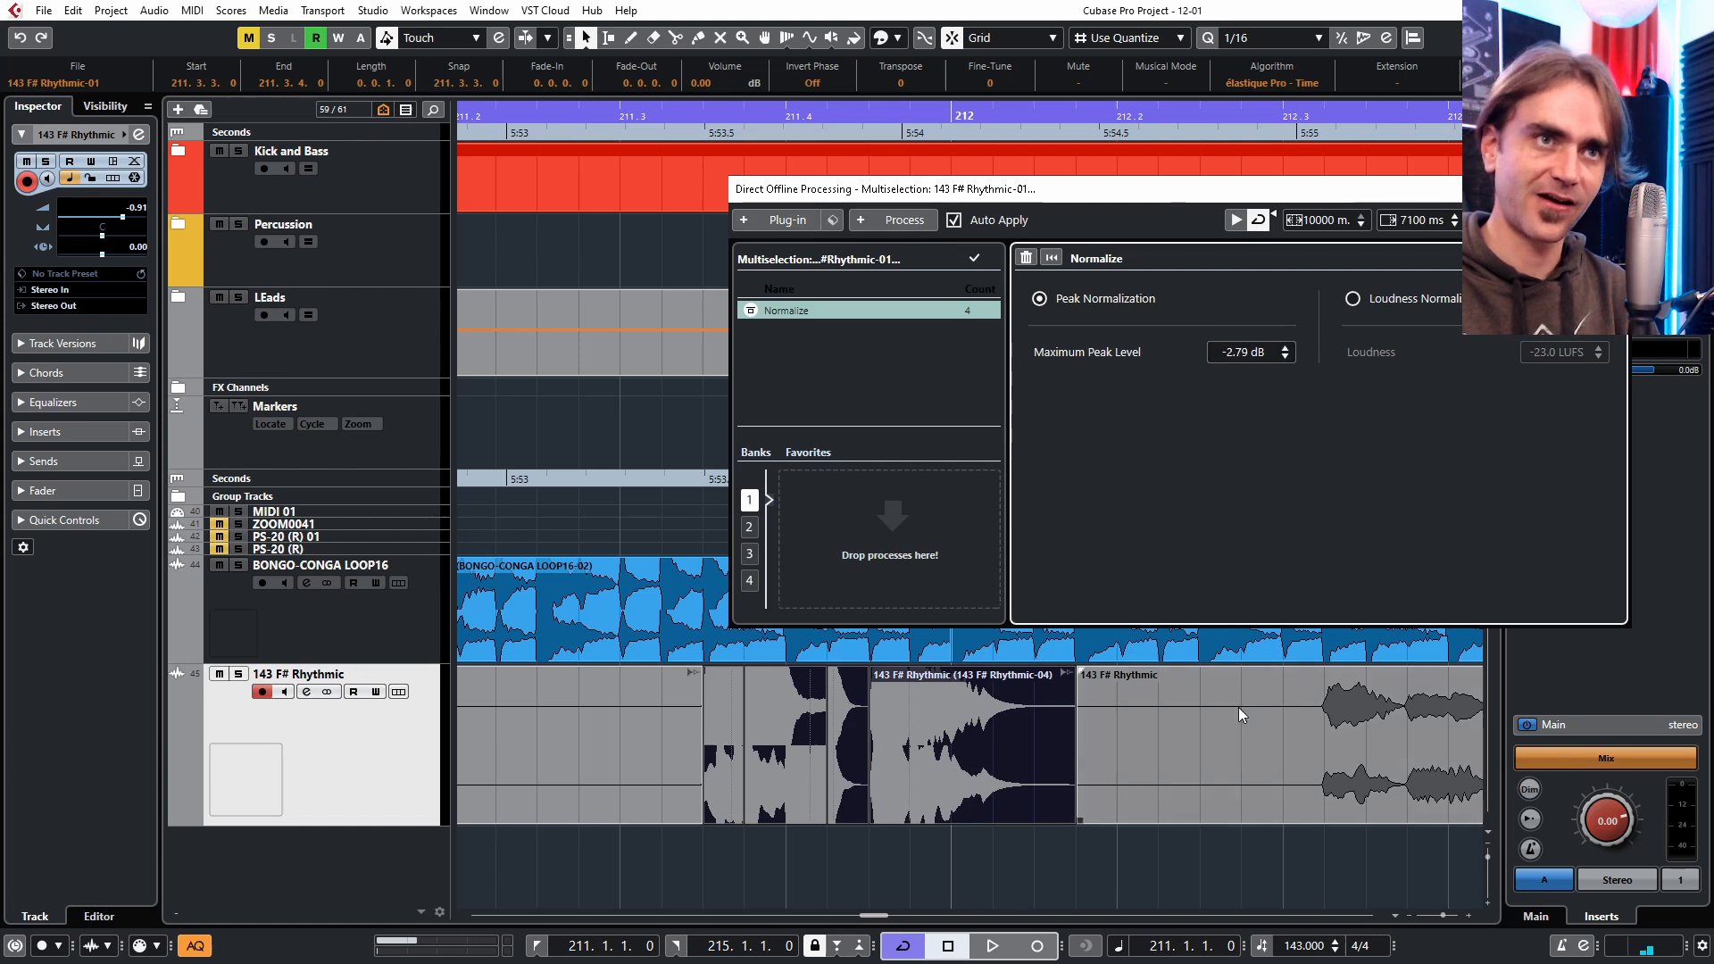
double_click(1257, 352)
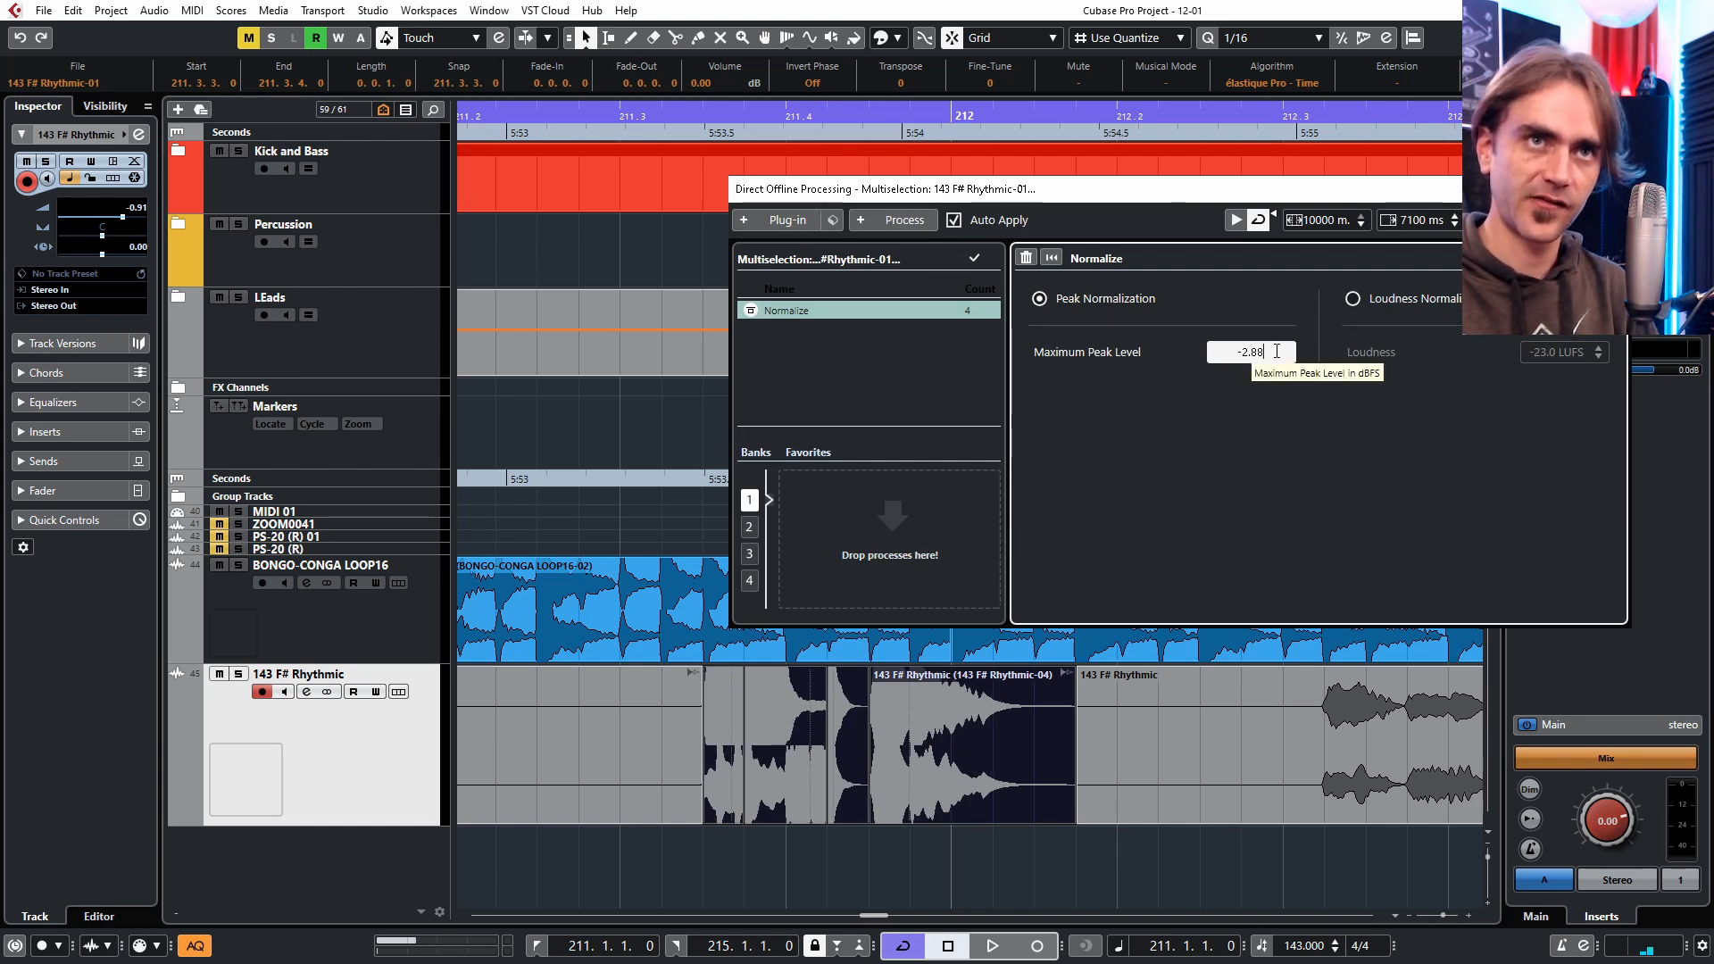
type("-6")
key("Return")
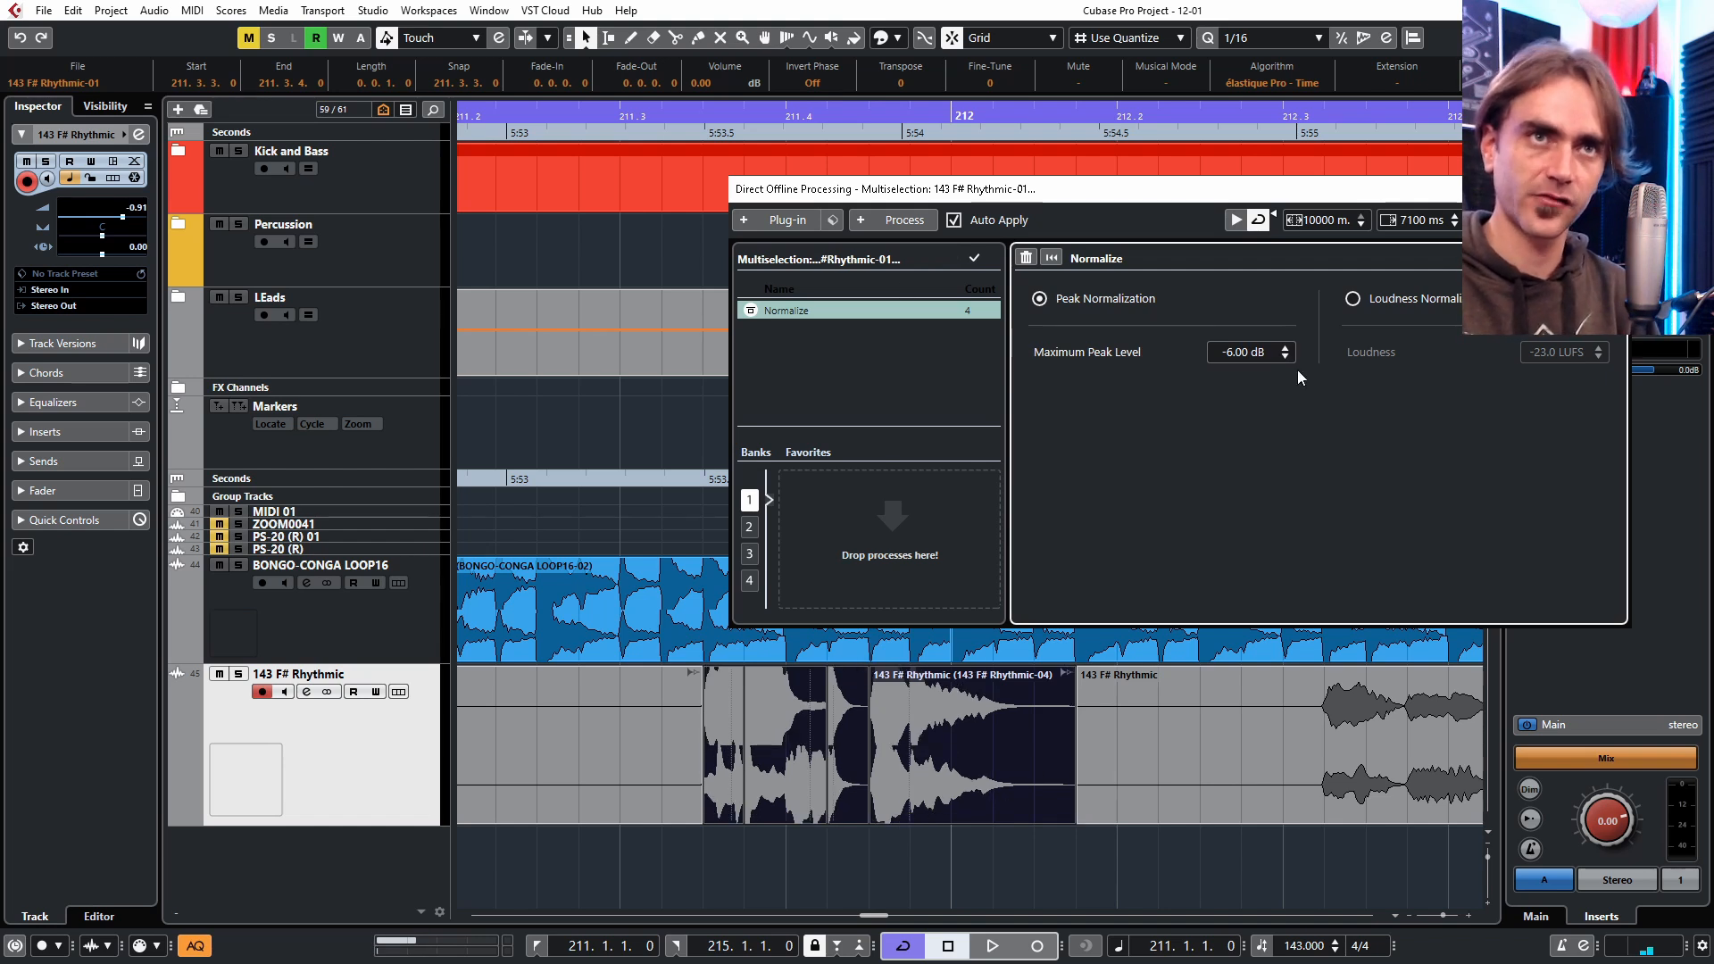
left_click_drag(1240, 359, 1242, 661)
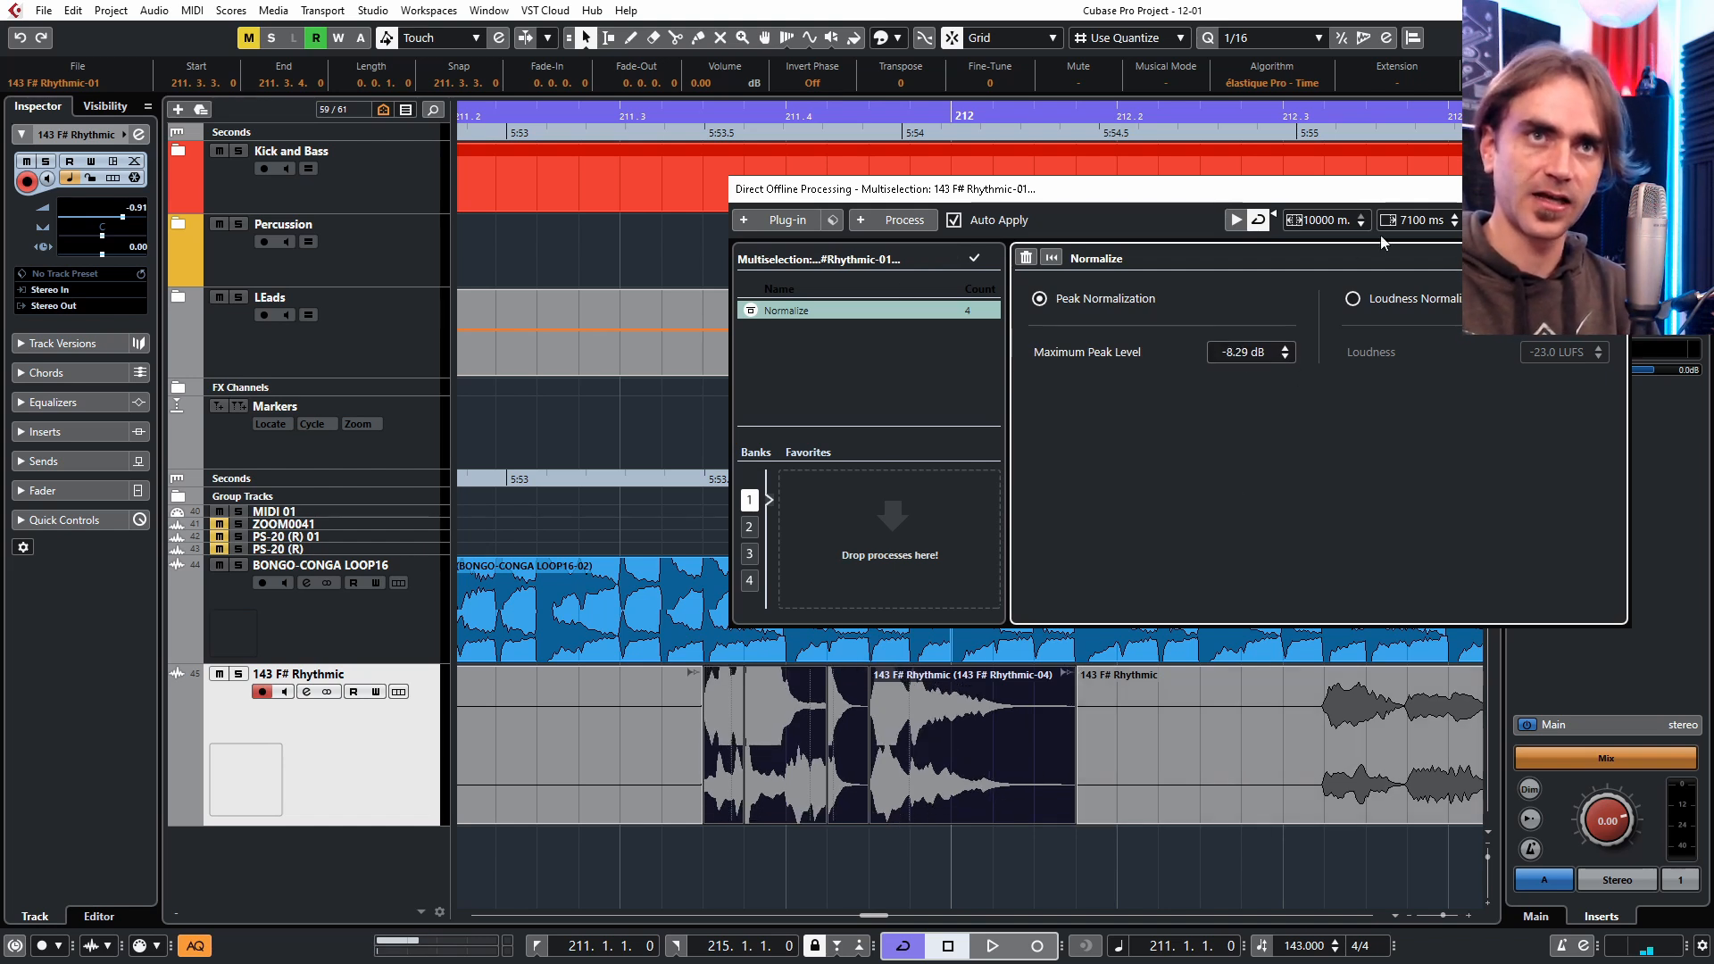
left_click(1613, 189)
Lower the event volume of the four normalized slices to -4.70 dB and play back the result.
scroll(1050, 599, "down", 4)
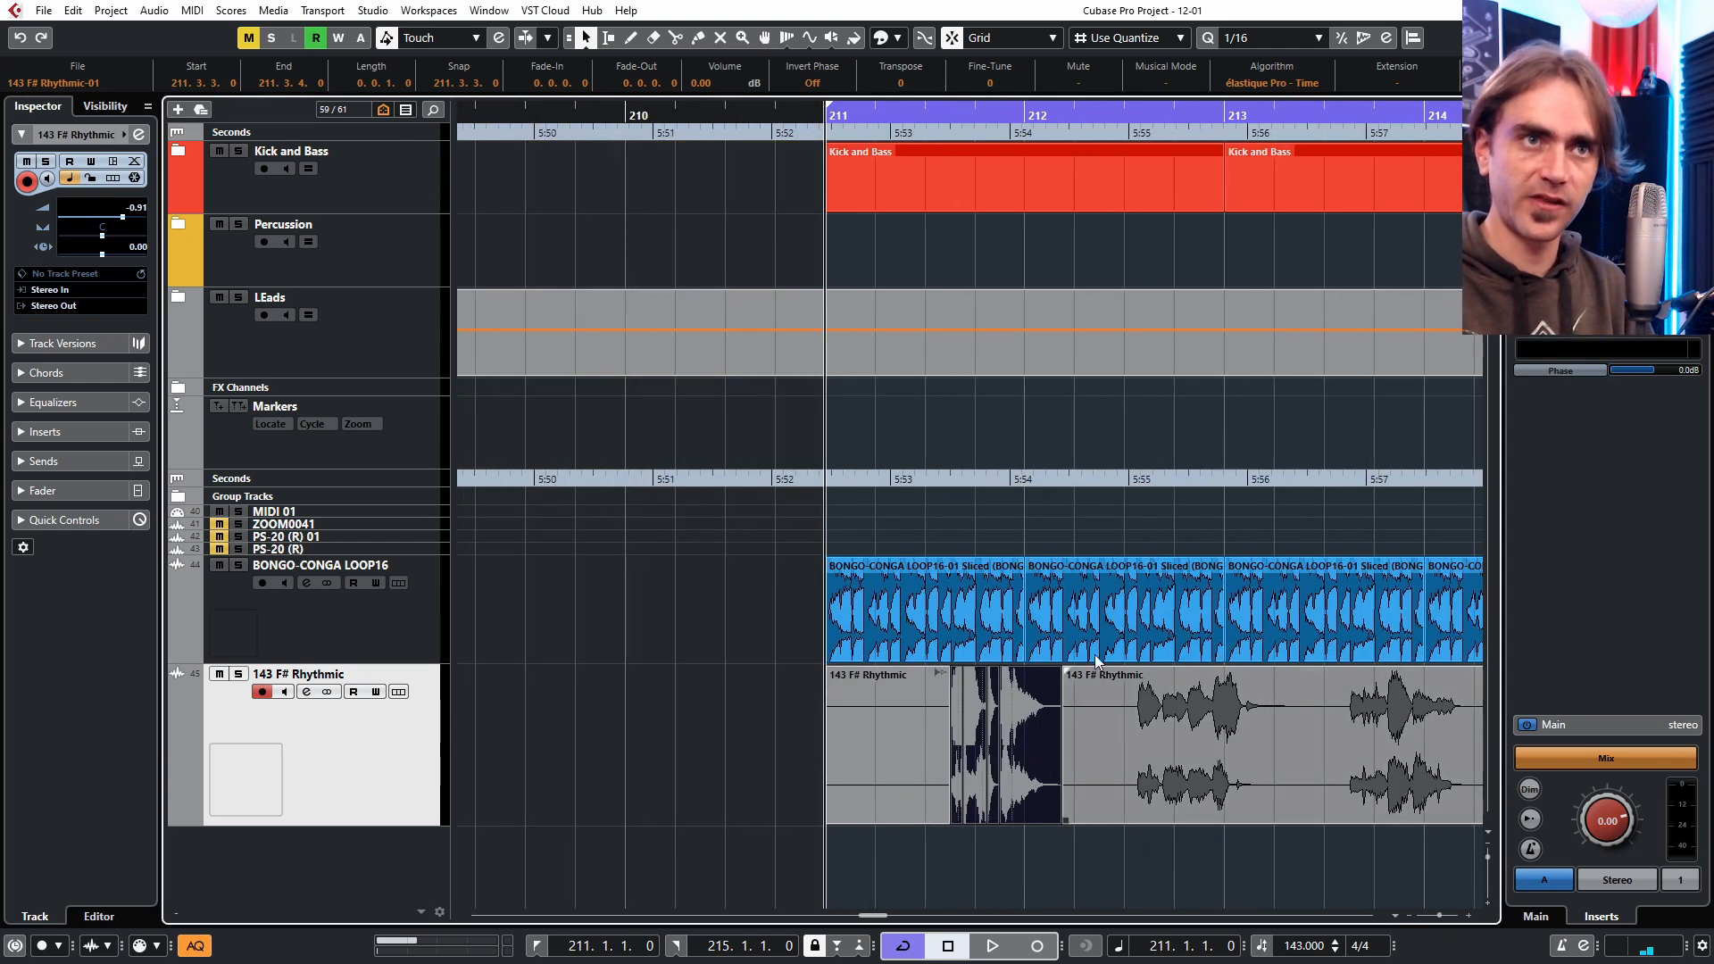
scroll(959, 762, "right", 3)
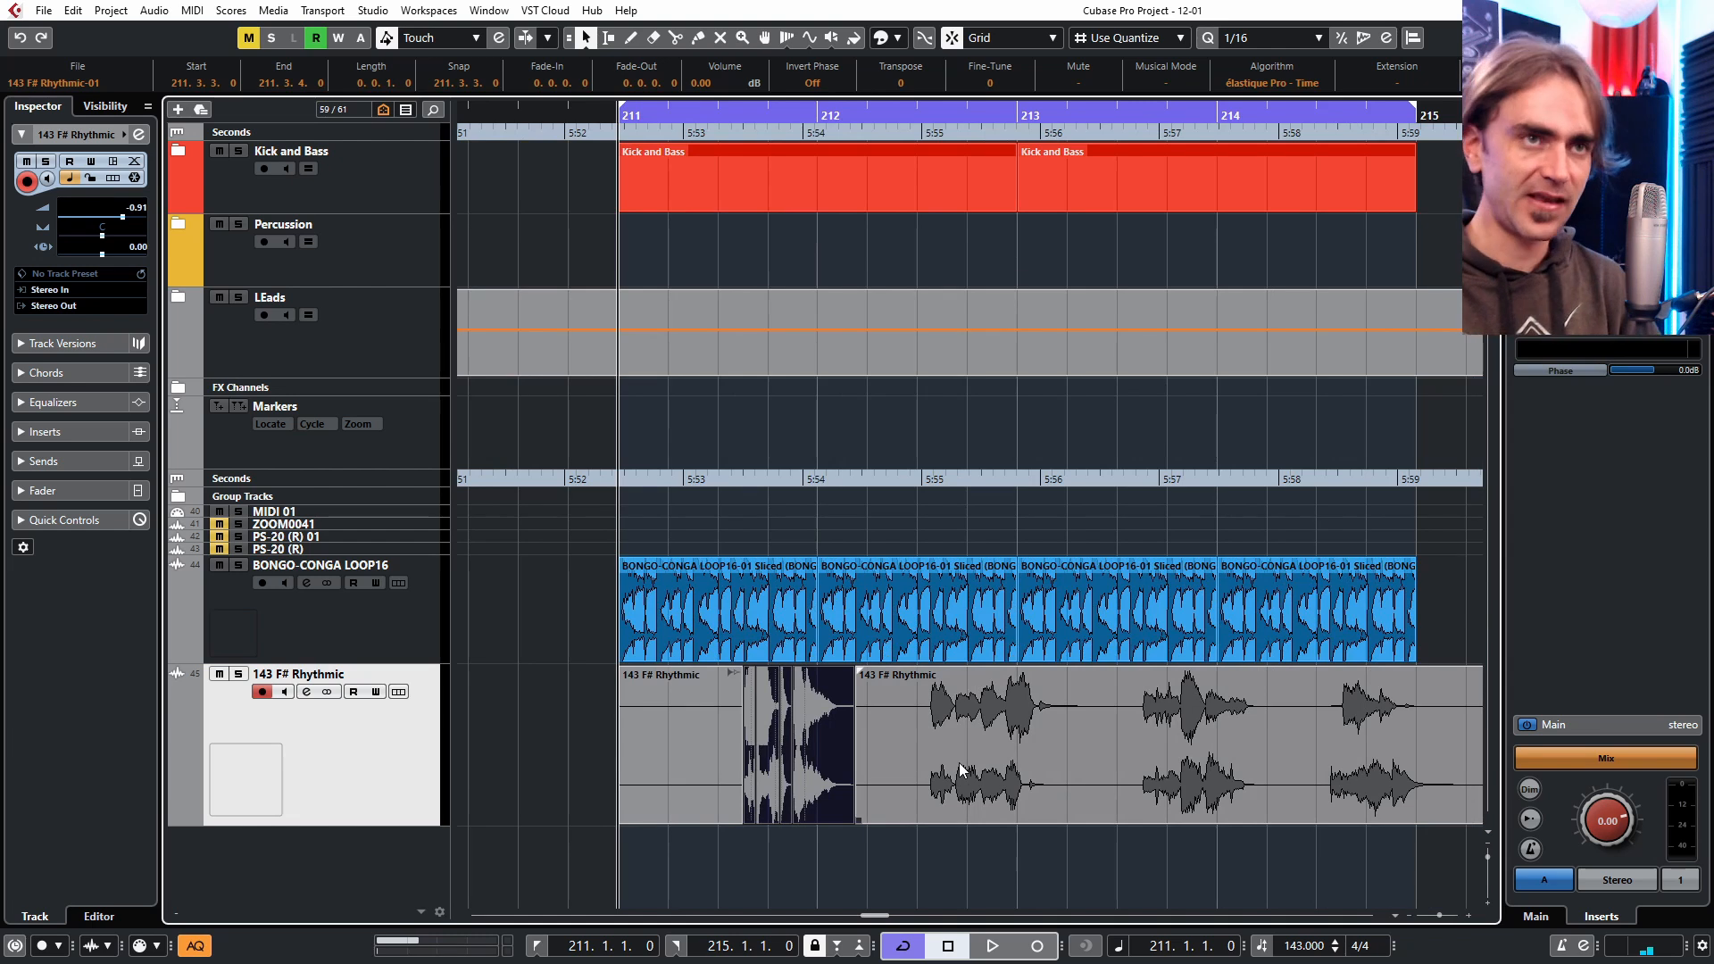
scroll(859, 678, "up", 4)
left_click_drag(901, 669, 898, 737)
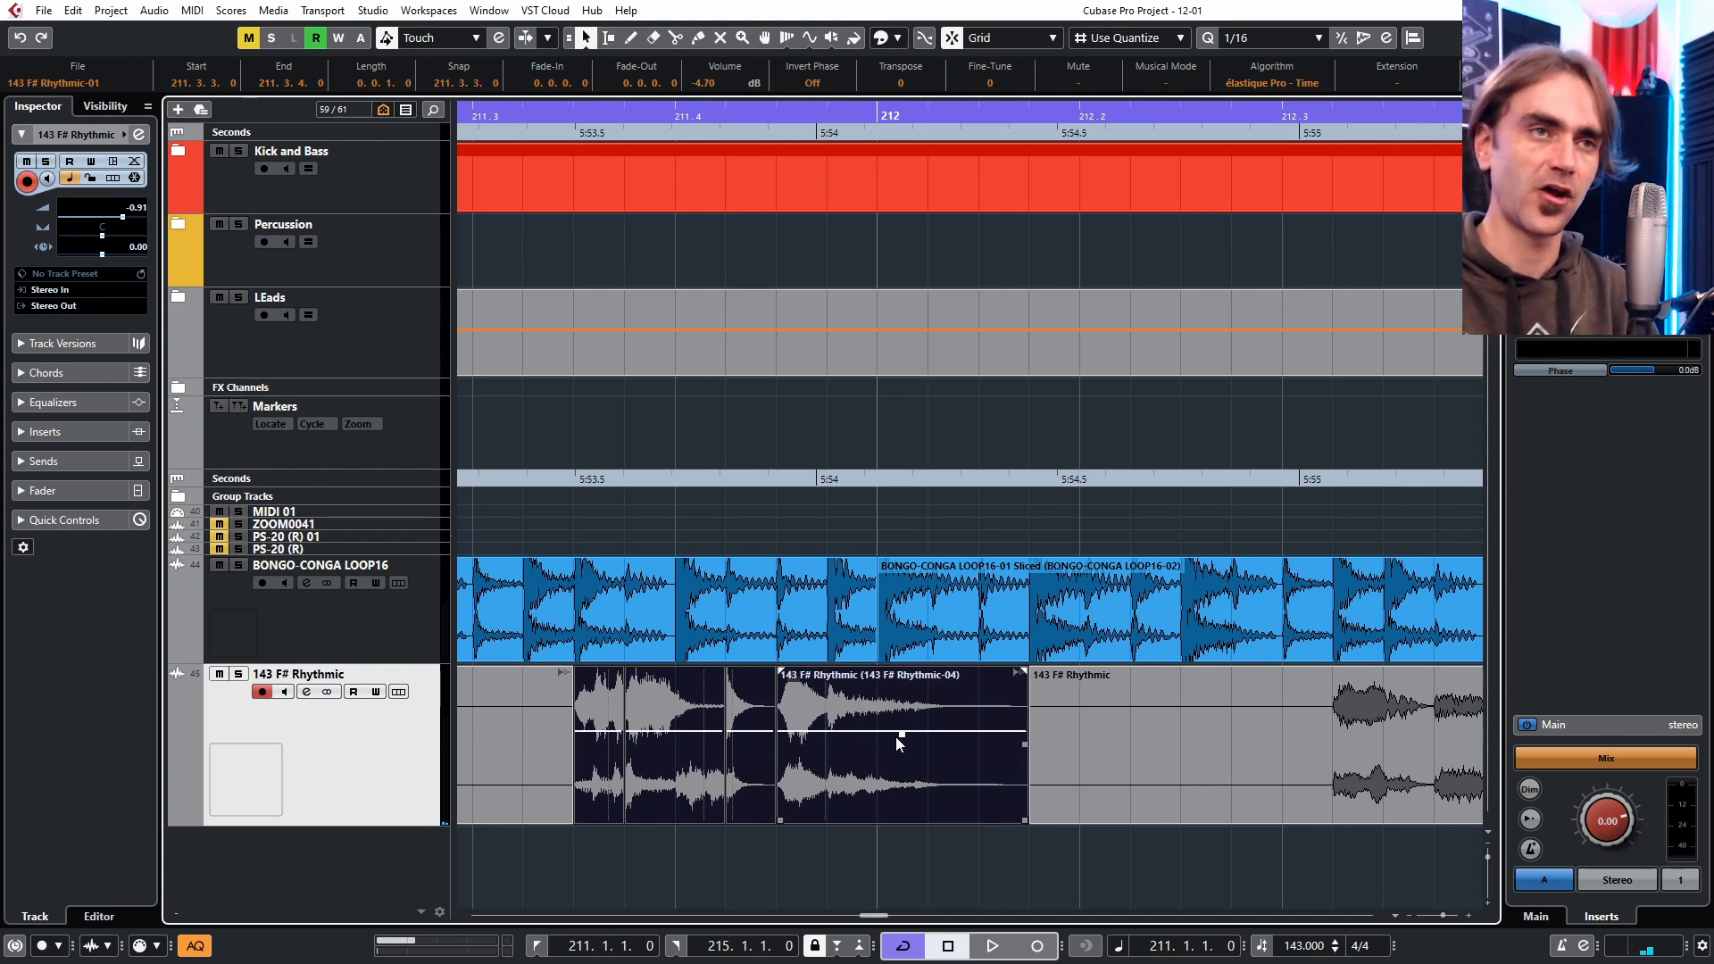
key("space")
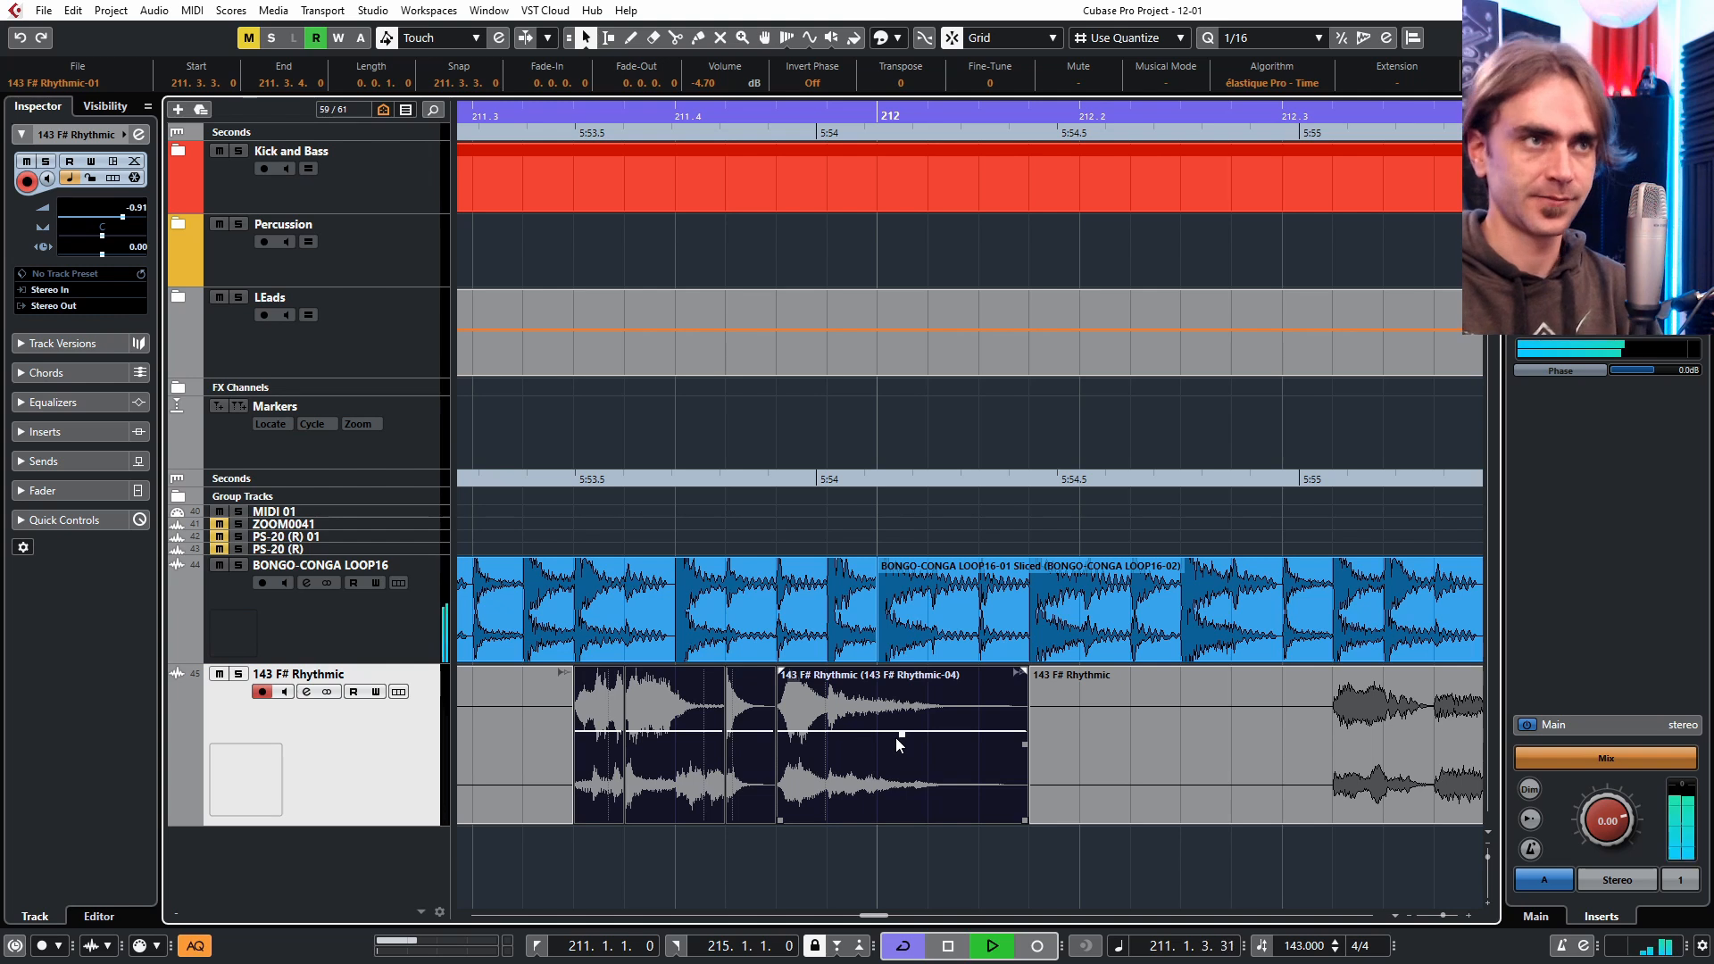
left_click(1004, 647)
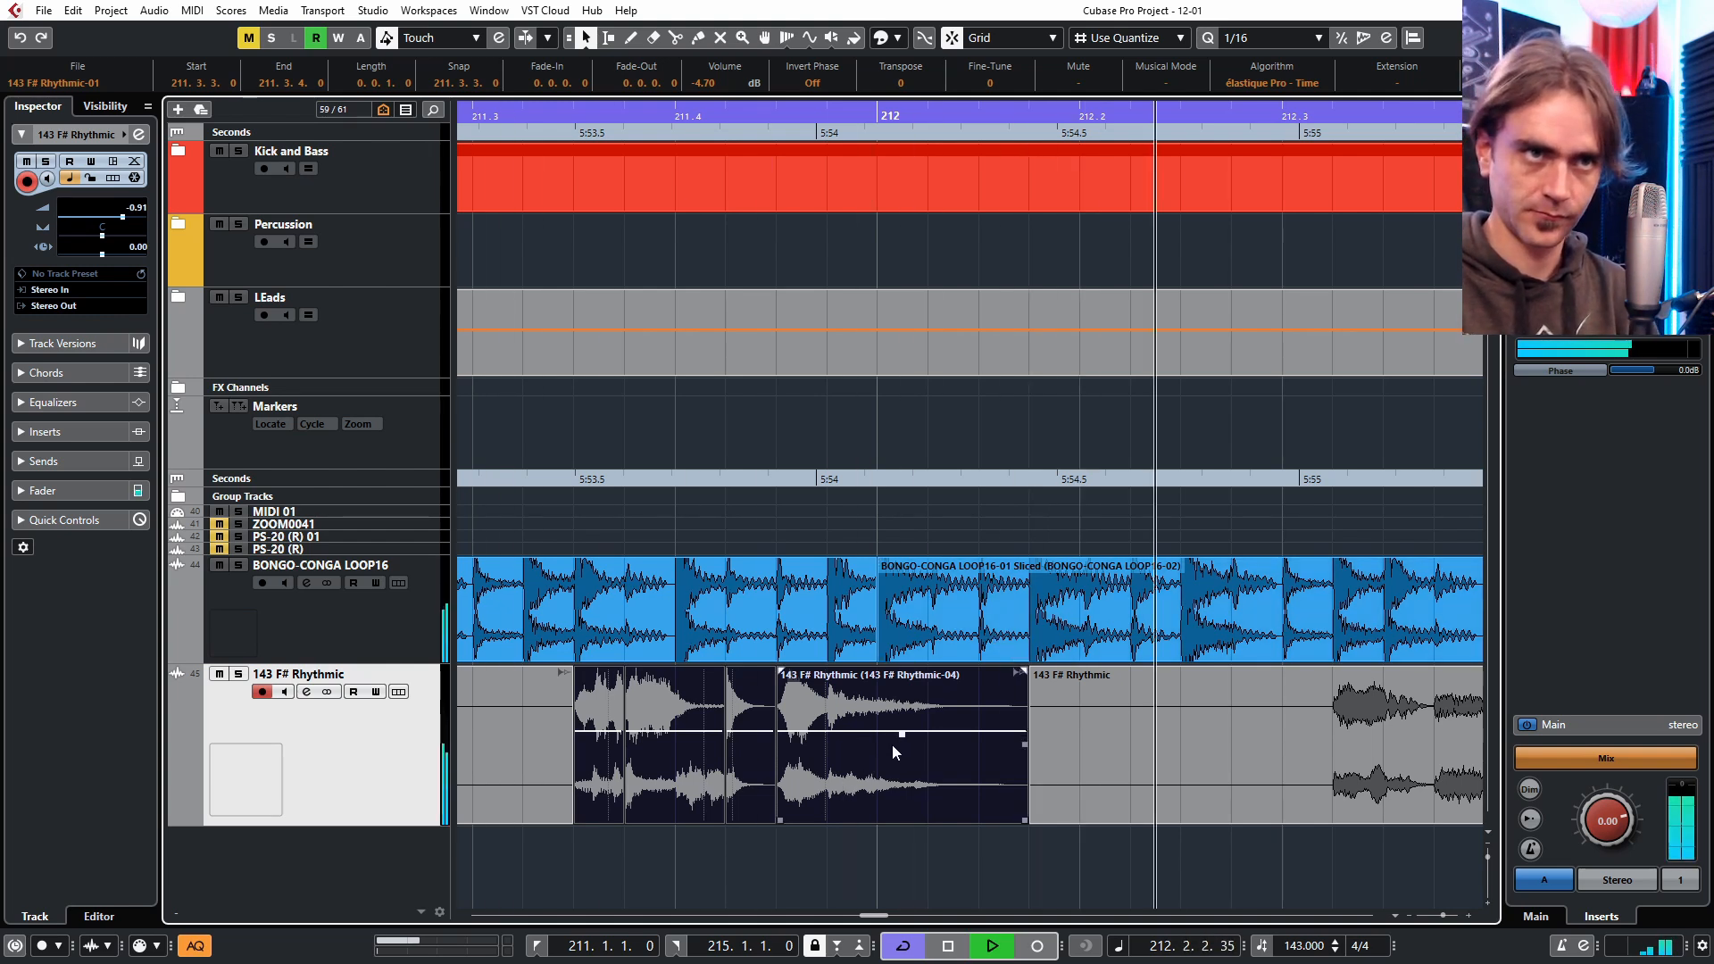
Lower the event volume of the four normalized slices further to -8.31 dB, listen to the result and stop playback.
left_click_drag(902, 732, 896, 776)
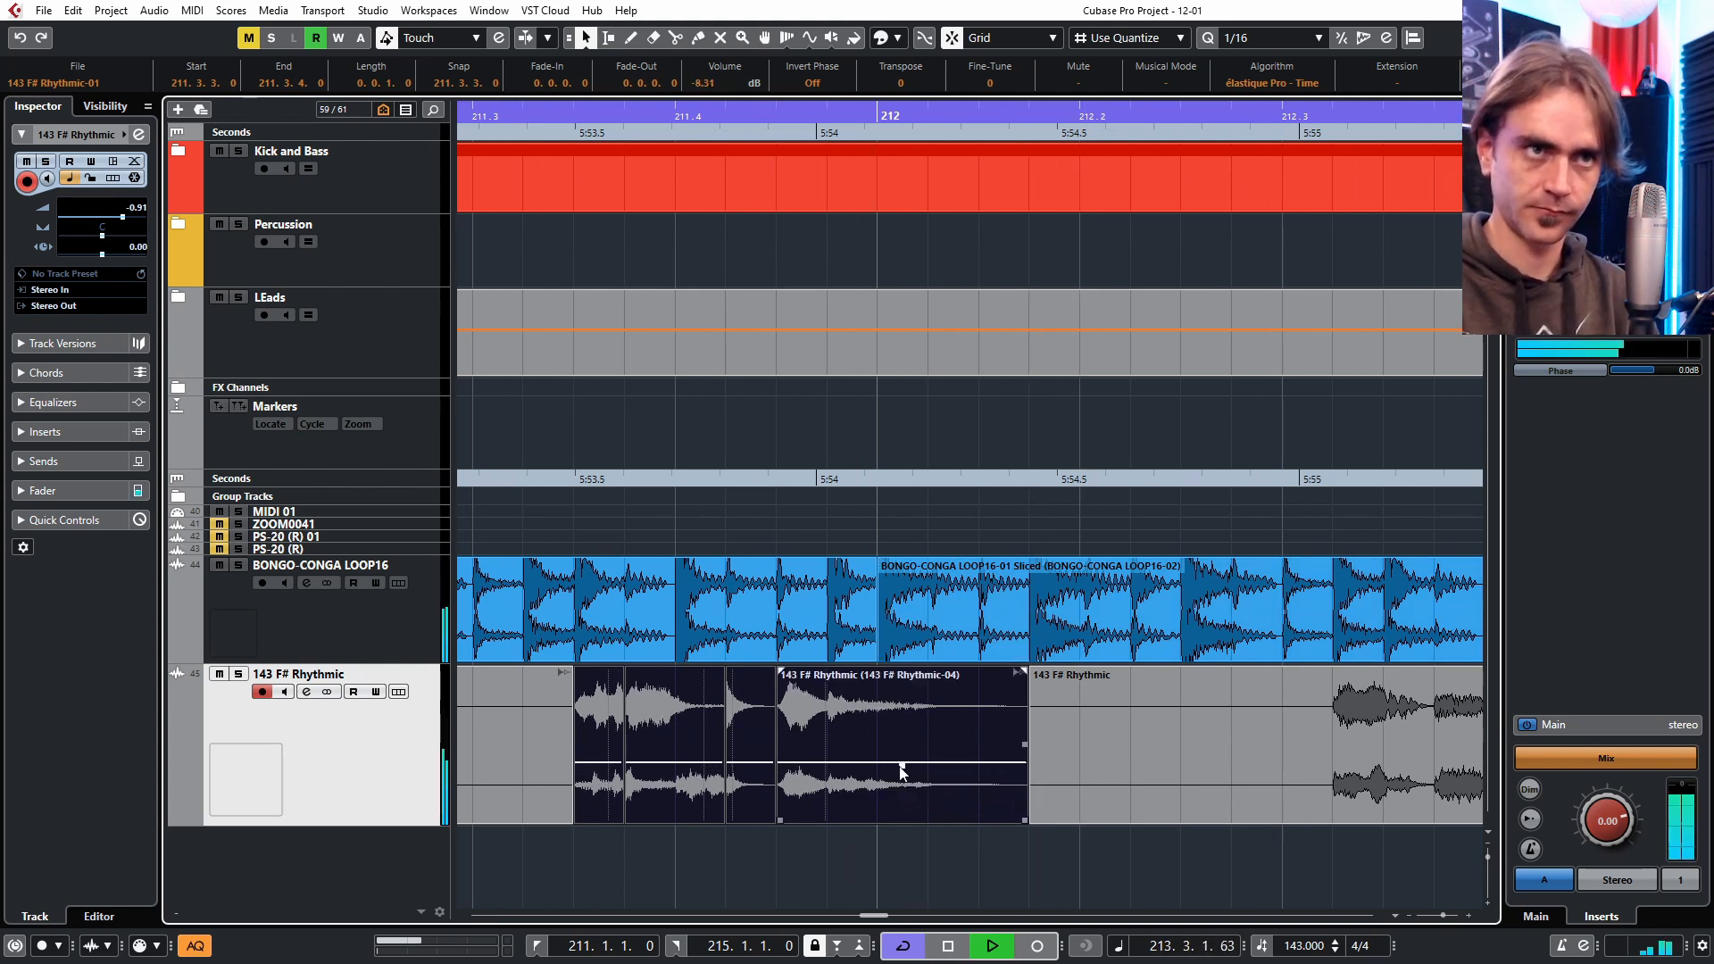
scroll(900, 770, "down", 3)
scroll(946, 778, "right", 1)
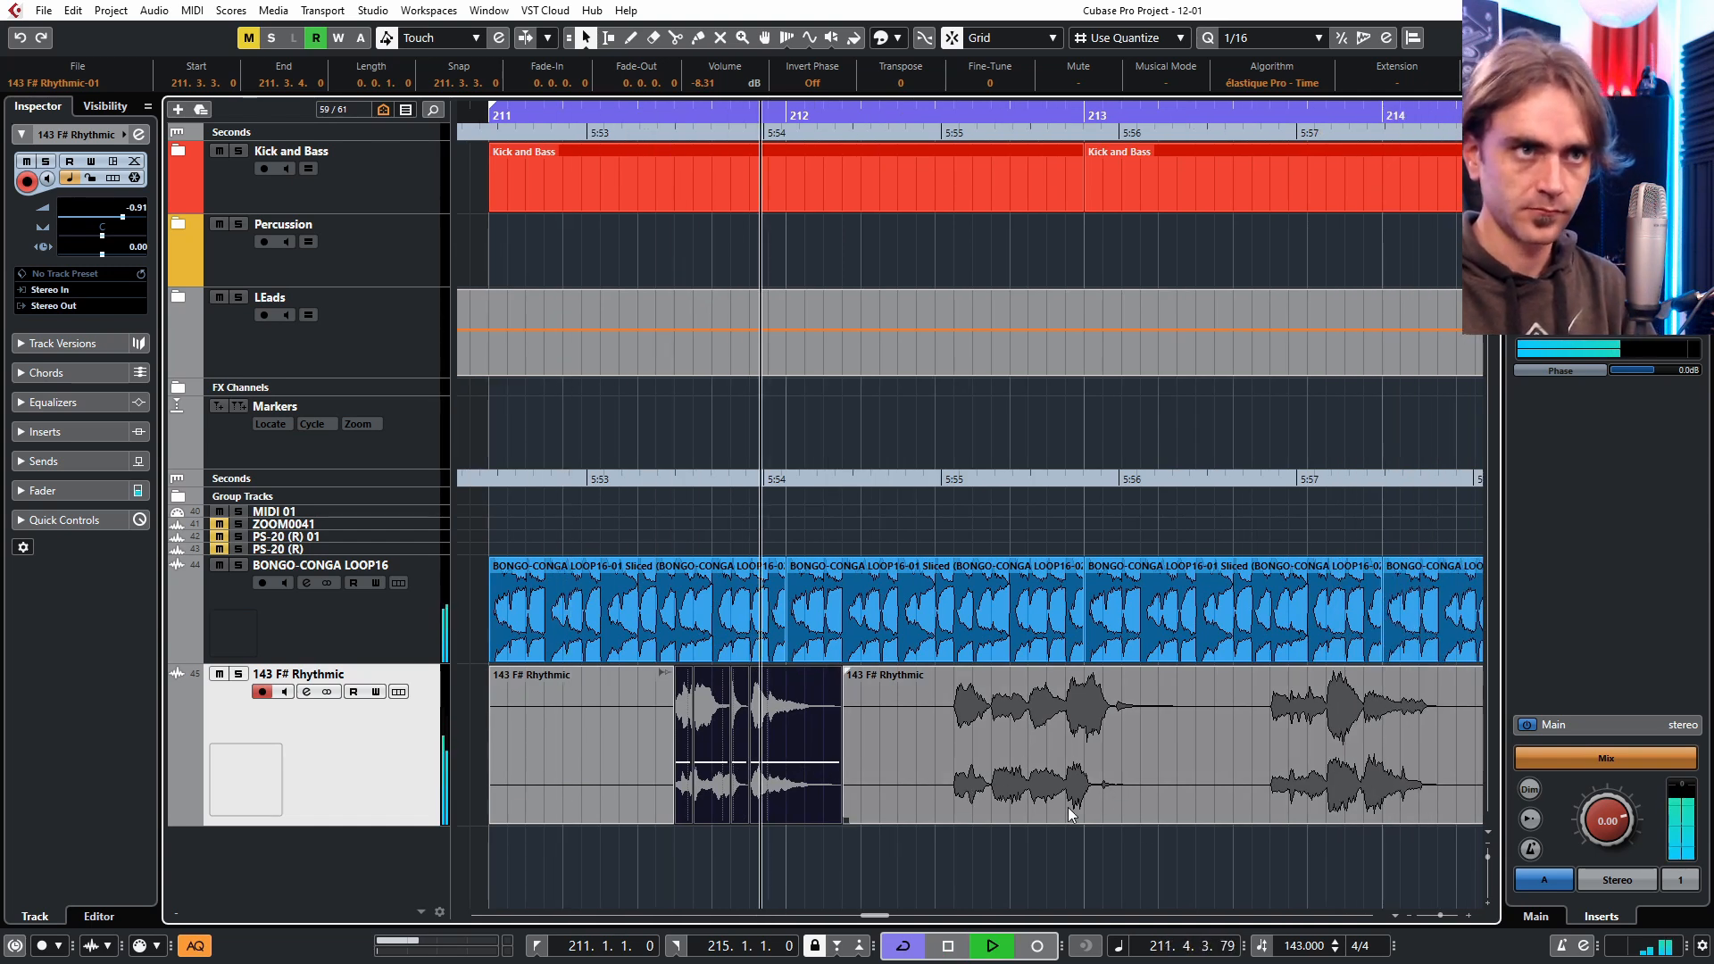
scroll(1070, 779, "up", 1)
key("space")
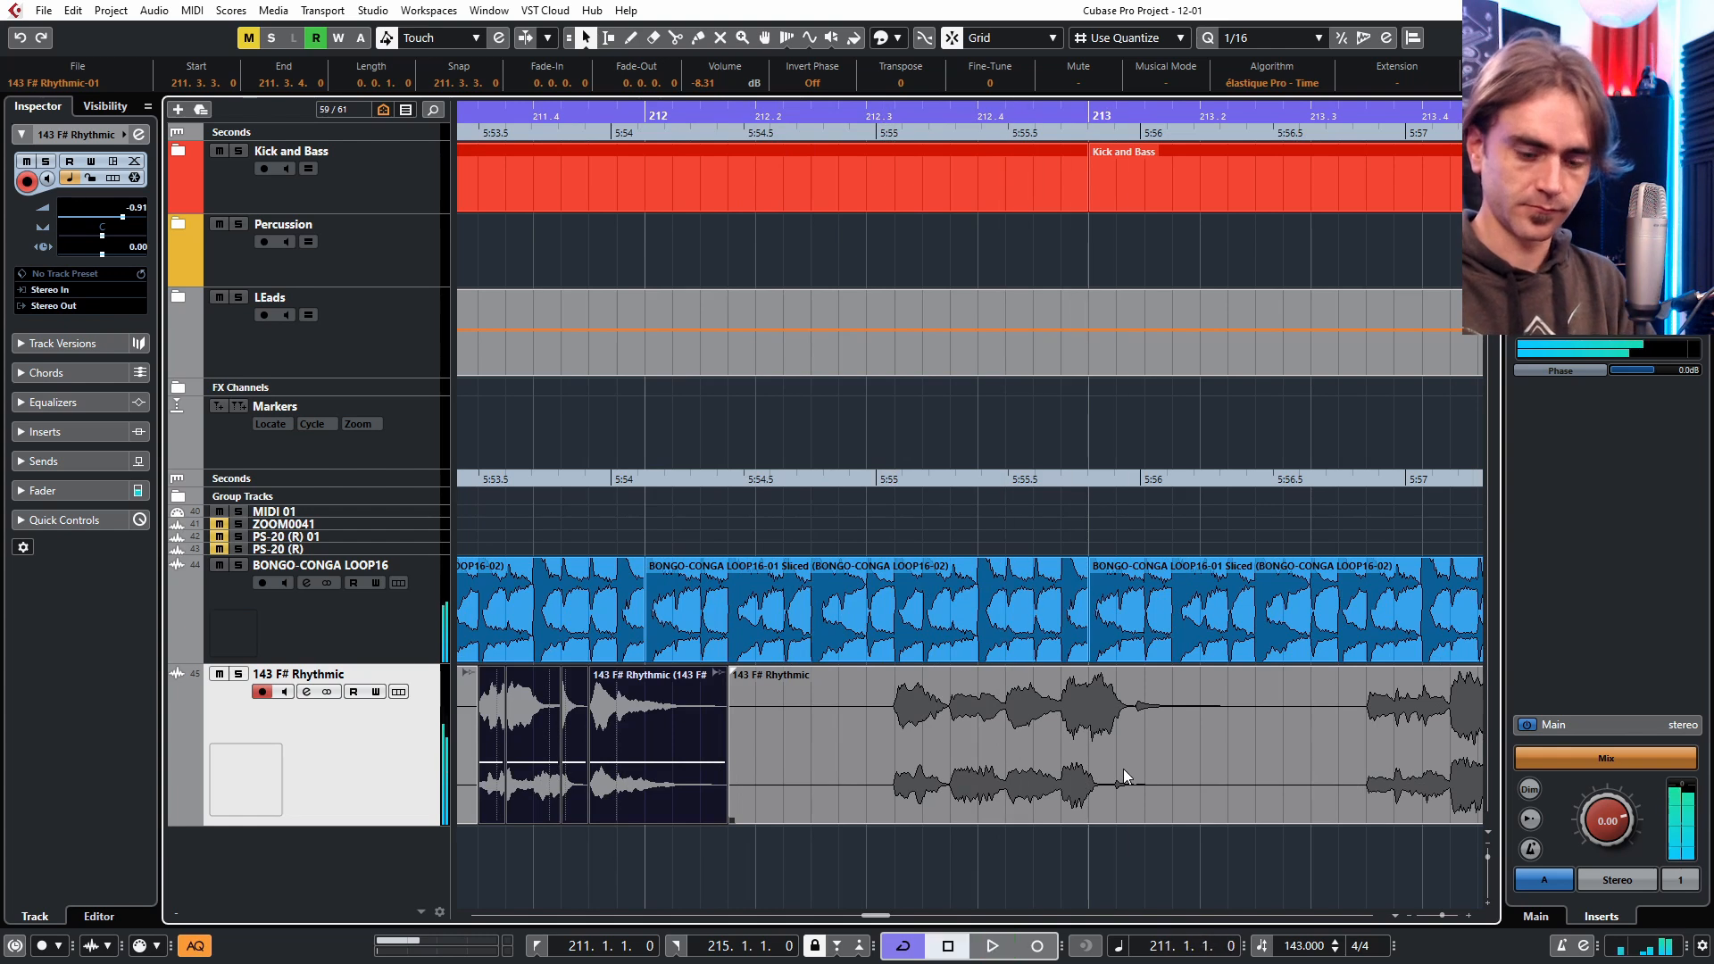
Split the long 143 F# Rhythmic event at 213.1.1.0.
key("3")
left_click(1090, 773)
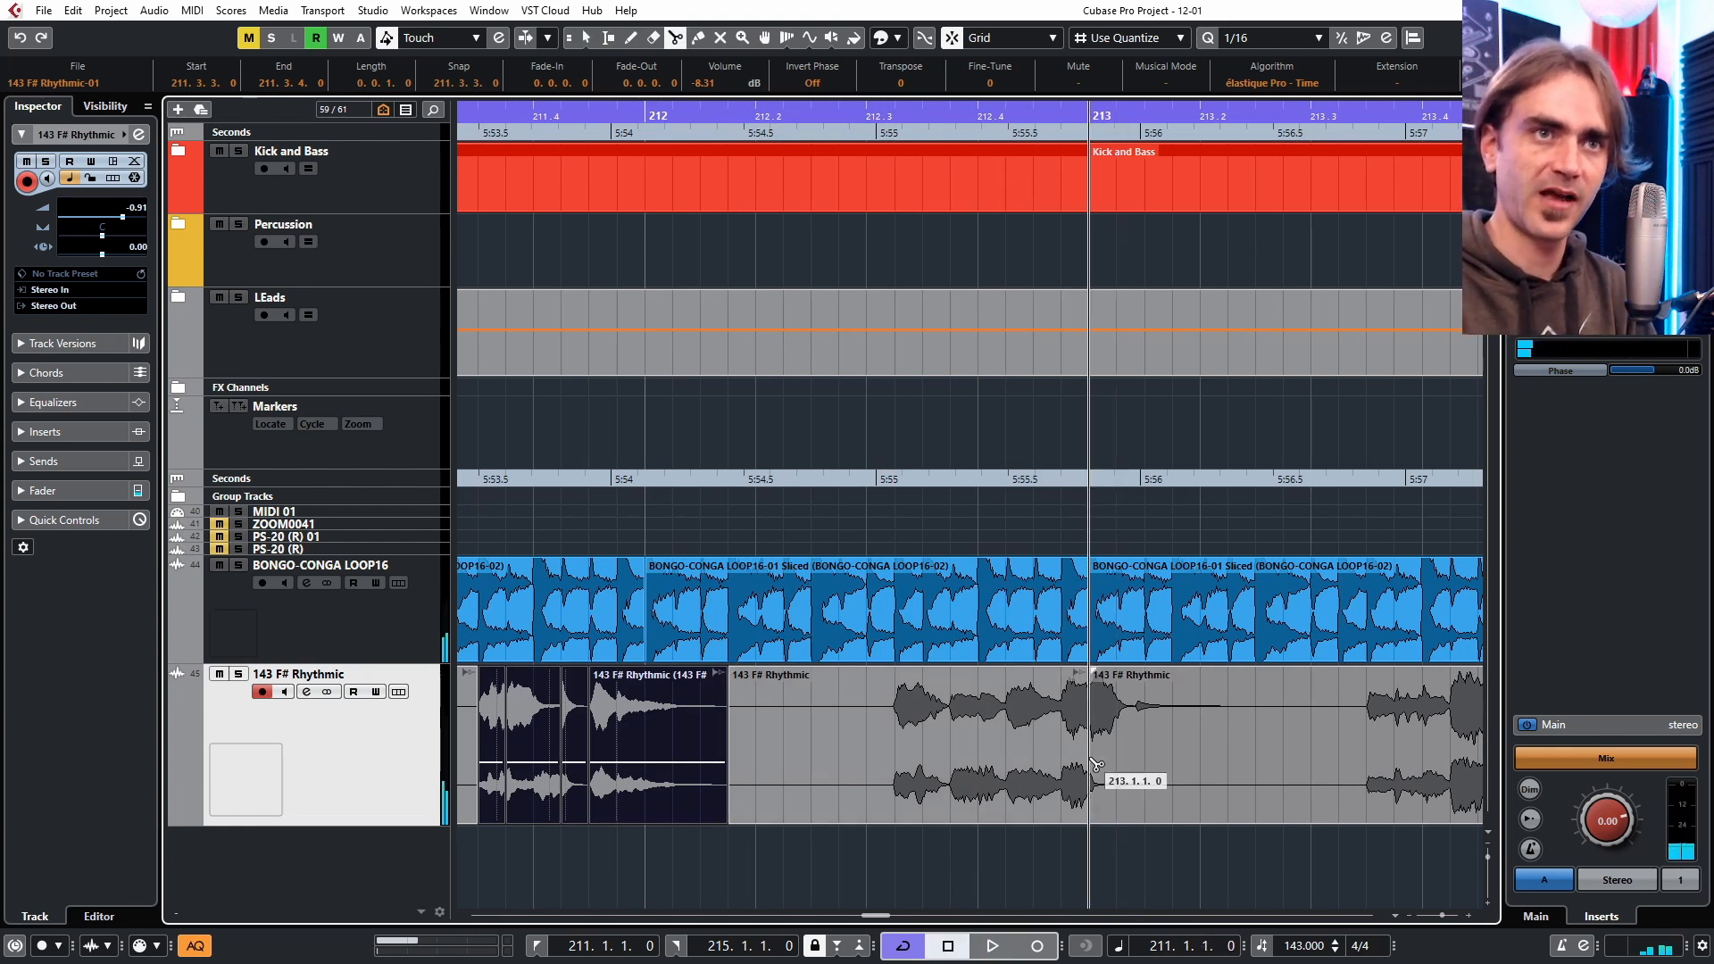
Try trimming the start of the event after the split to 213.2.2.0, and undo the trim.
key("1")
left_click_drag(1095, 819, 1232, 819)
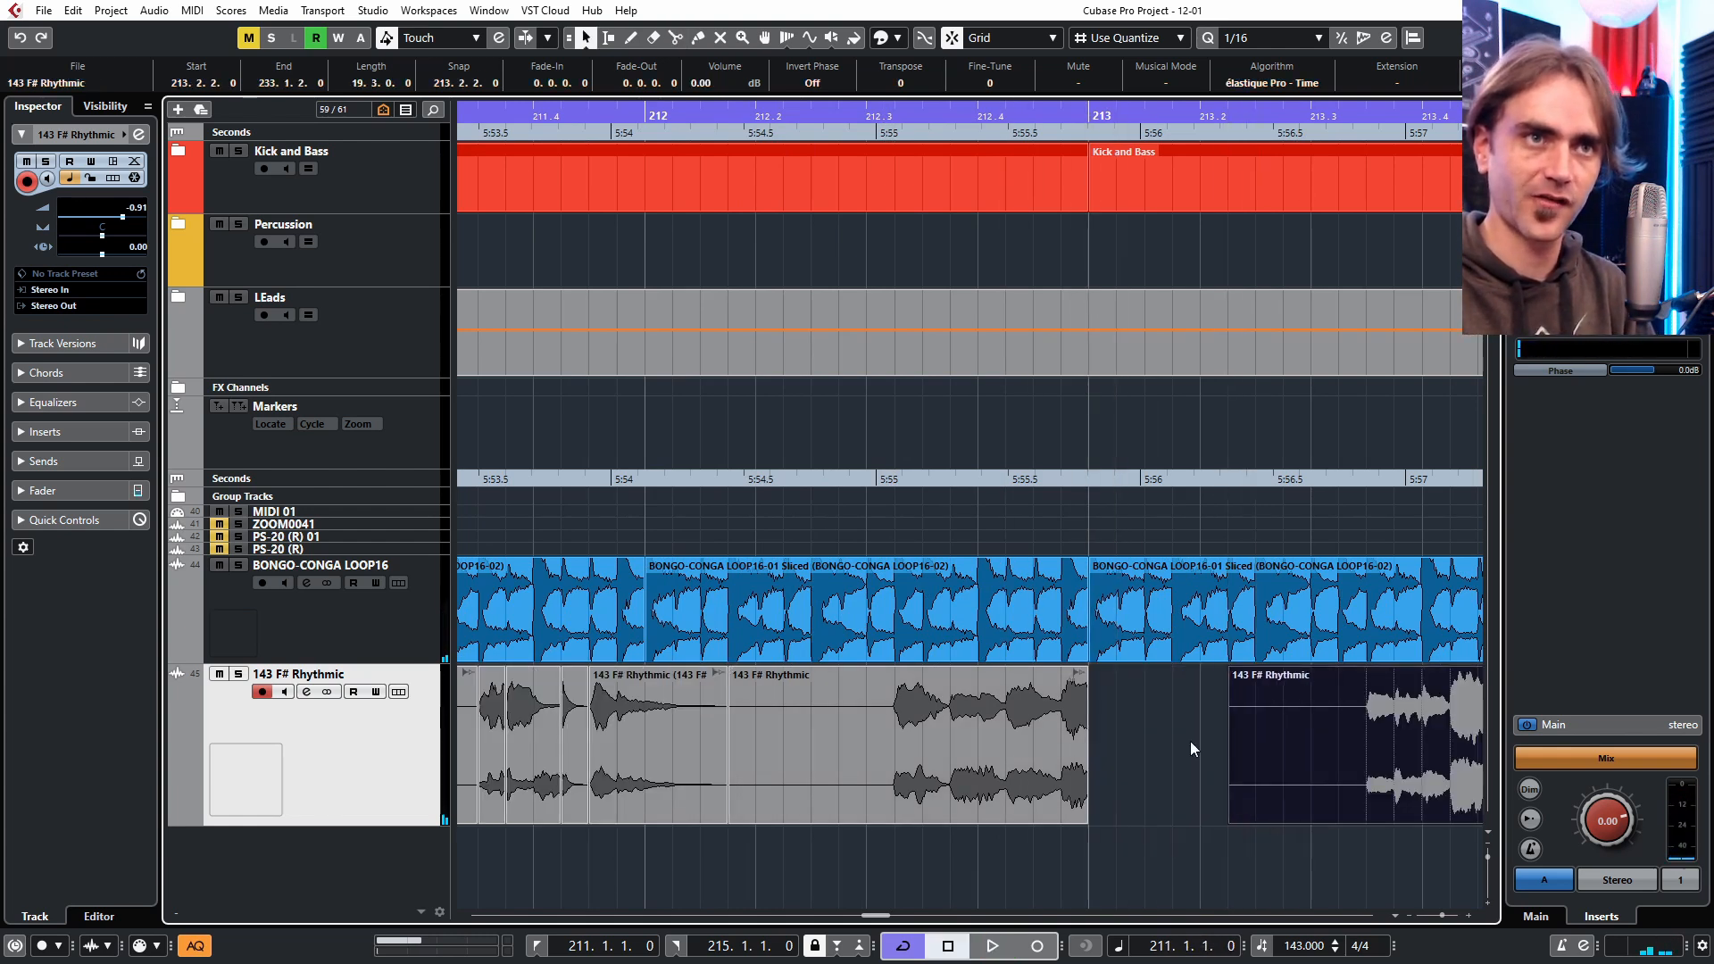
left_click_drag(1239, 677, 1218, 721)
key("ctrl+z")
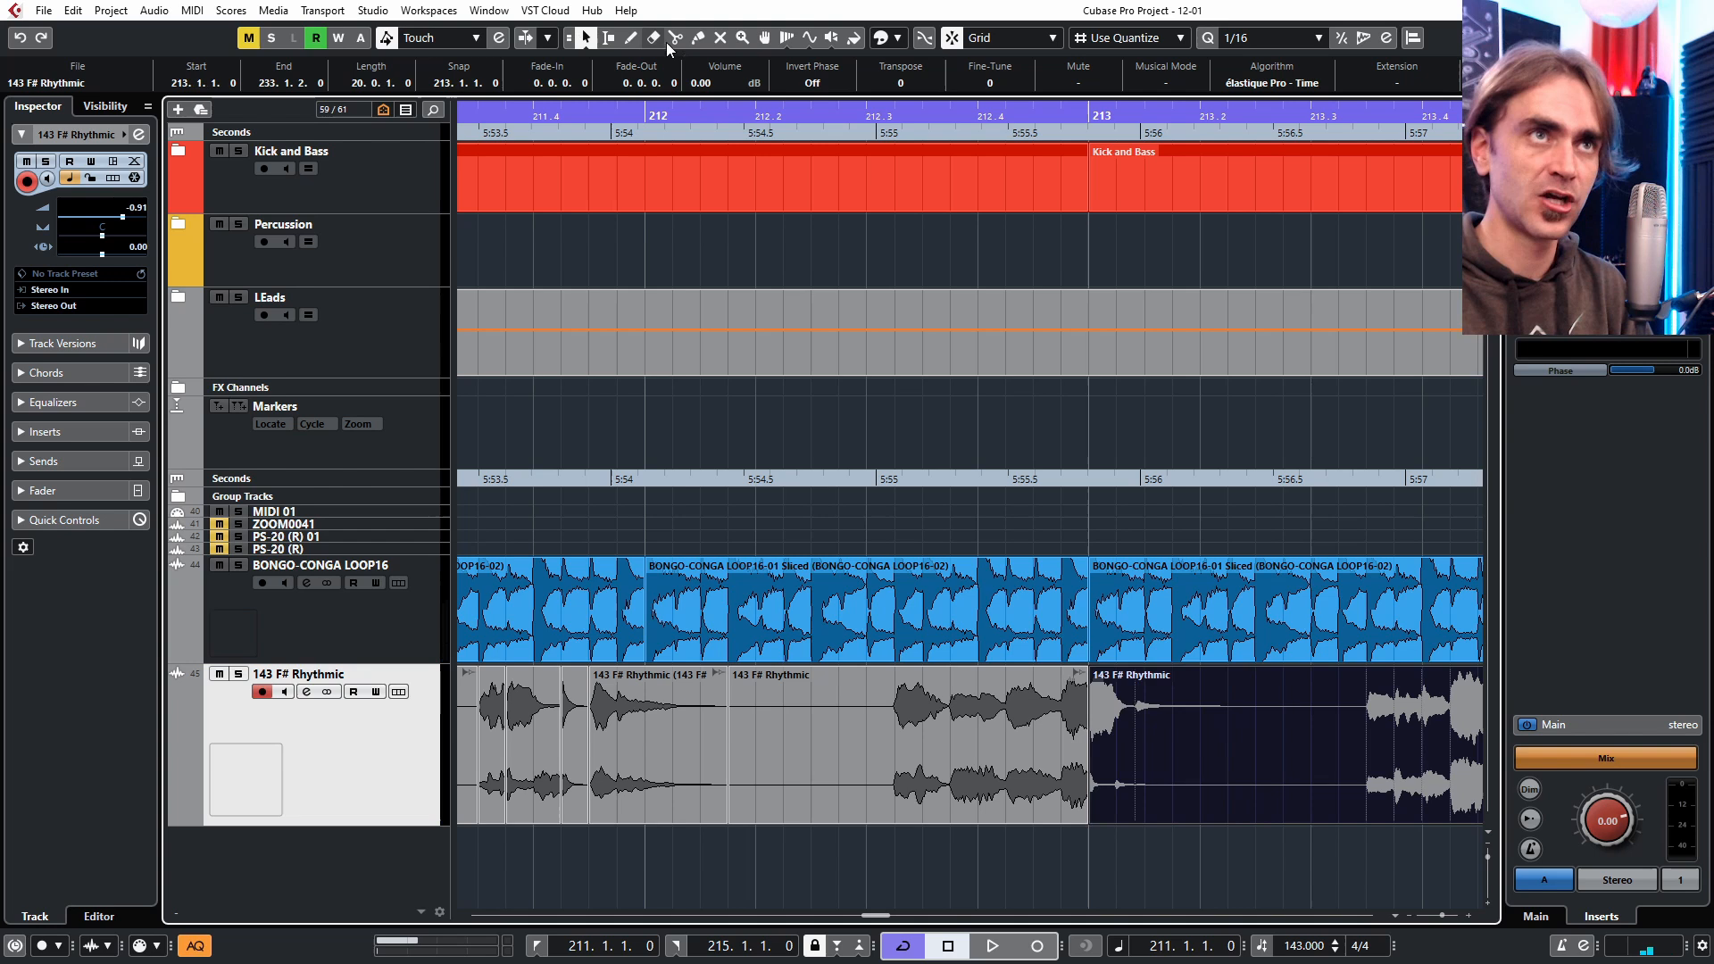
Select the range 213.1.1 to 213.2.4 on the 143 F# Rhythmic track and apply the Silence process to it.
left_click(608, 38)
left_click_drag(1093, 779, 1281, 778)
right_click(1213, 746)
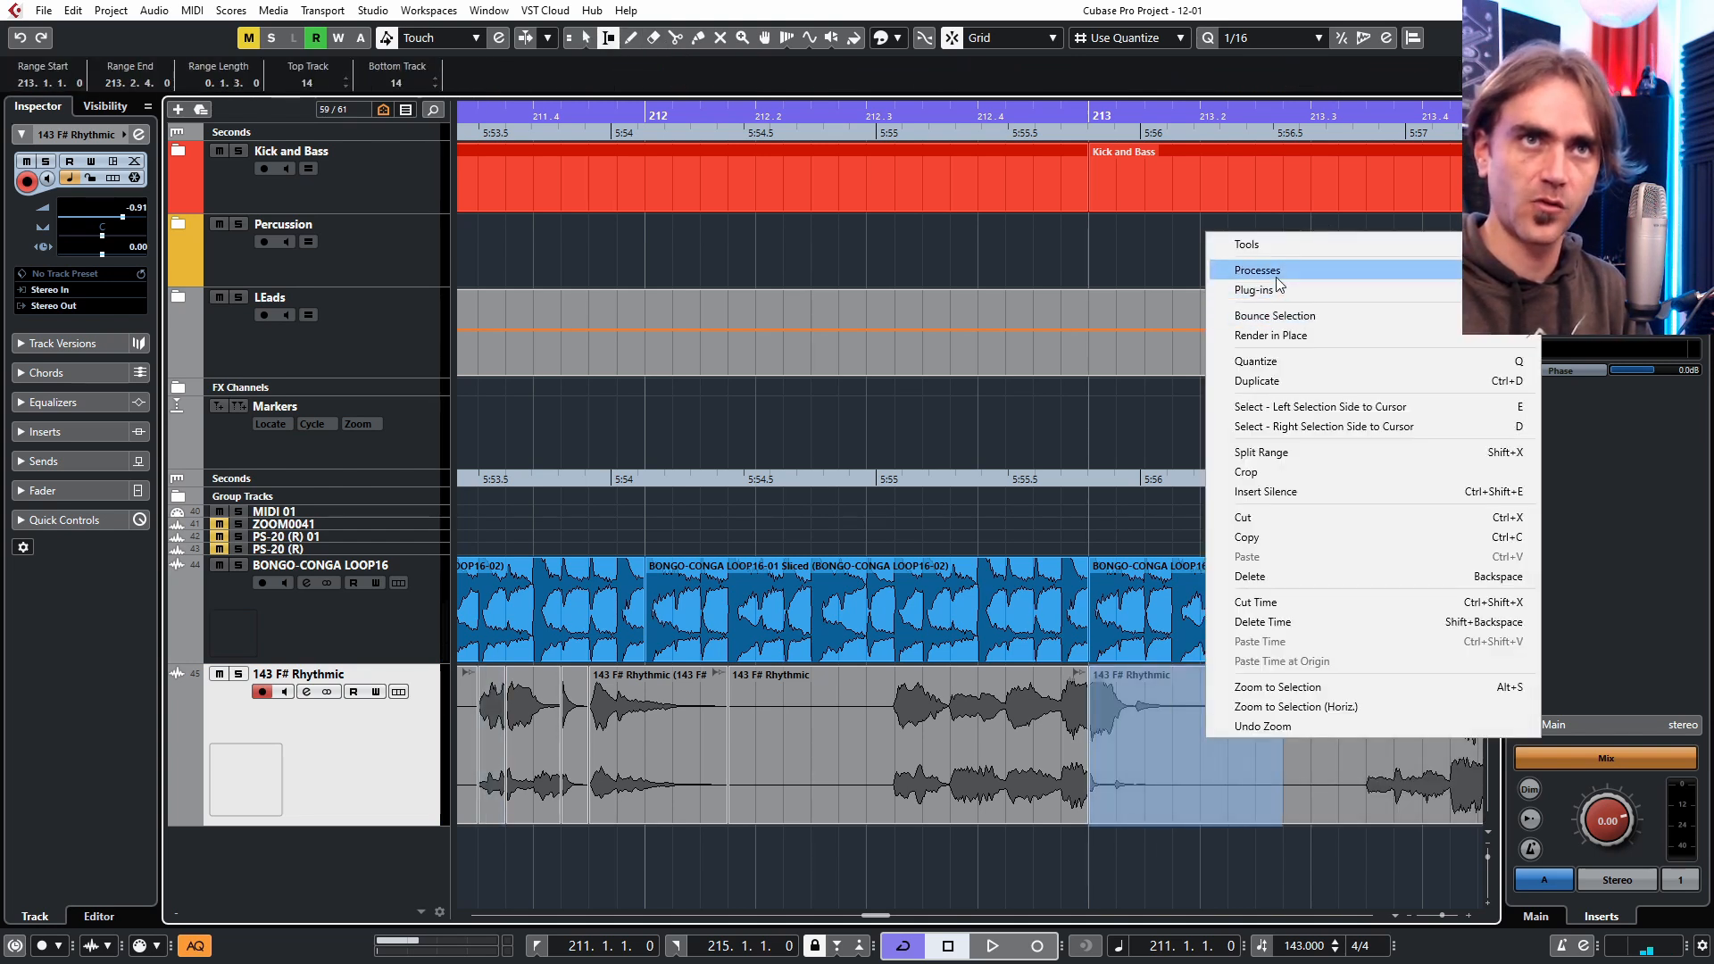
mouse_move(1276, 273)
left_click(1585, 466)
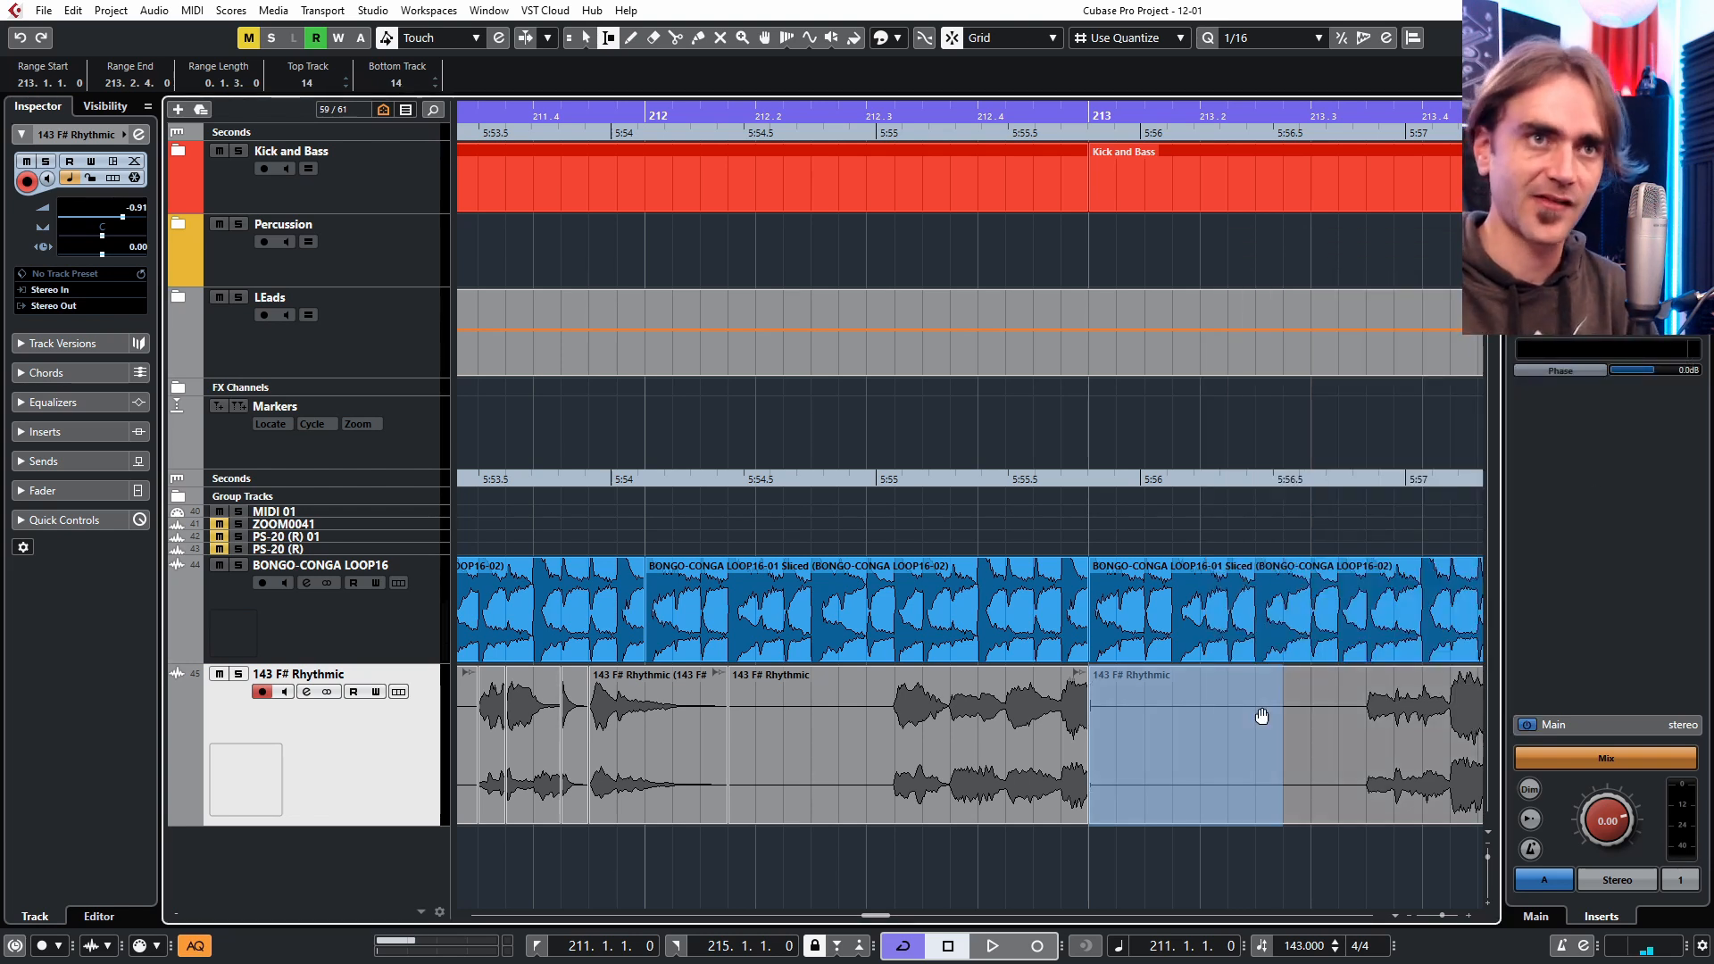
Apply the Fade Out process to the range 212.4.4 to 213.1.1 of 143 F# Rhythmic and close the processing window.
key("1")
left_click(1026, 734)
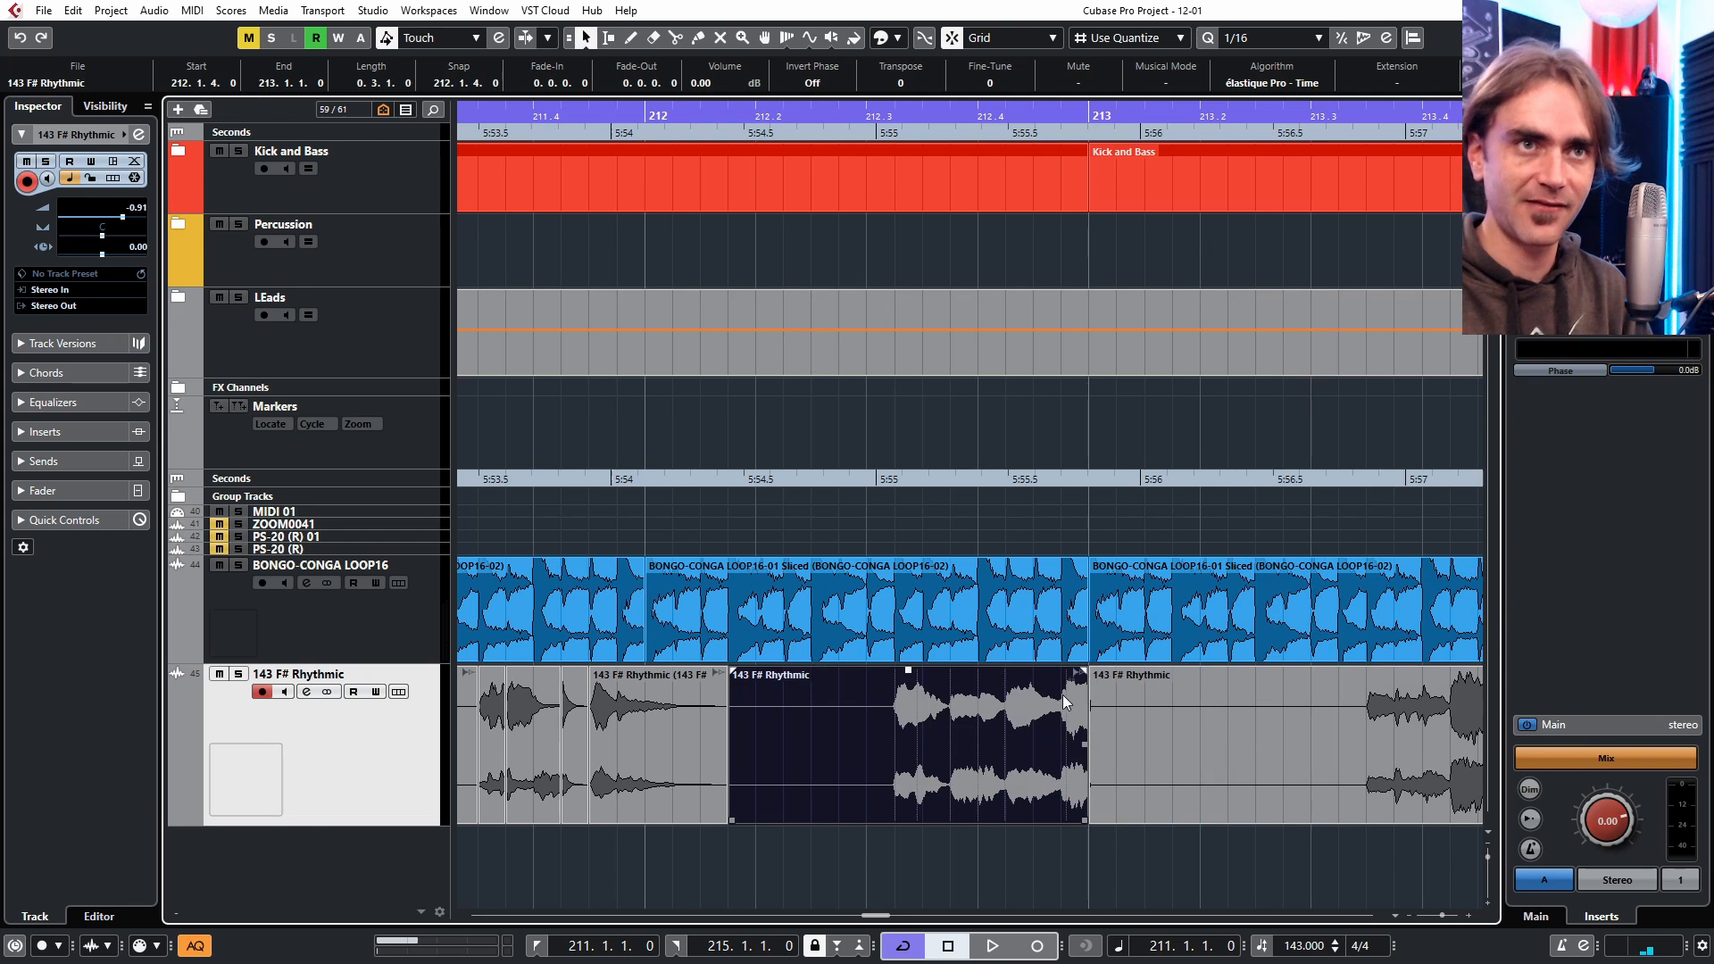
left_click(607, 37)
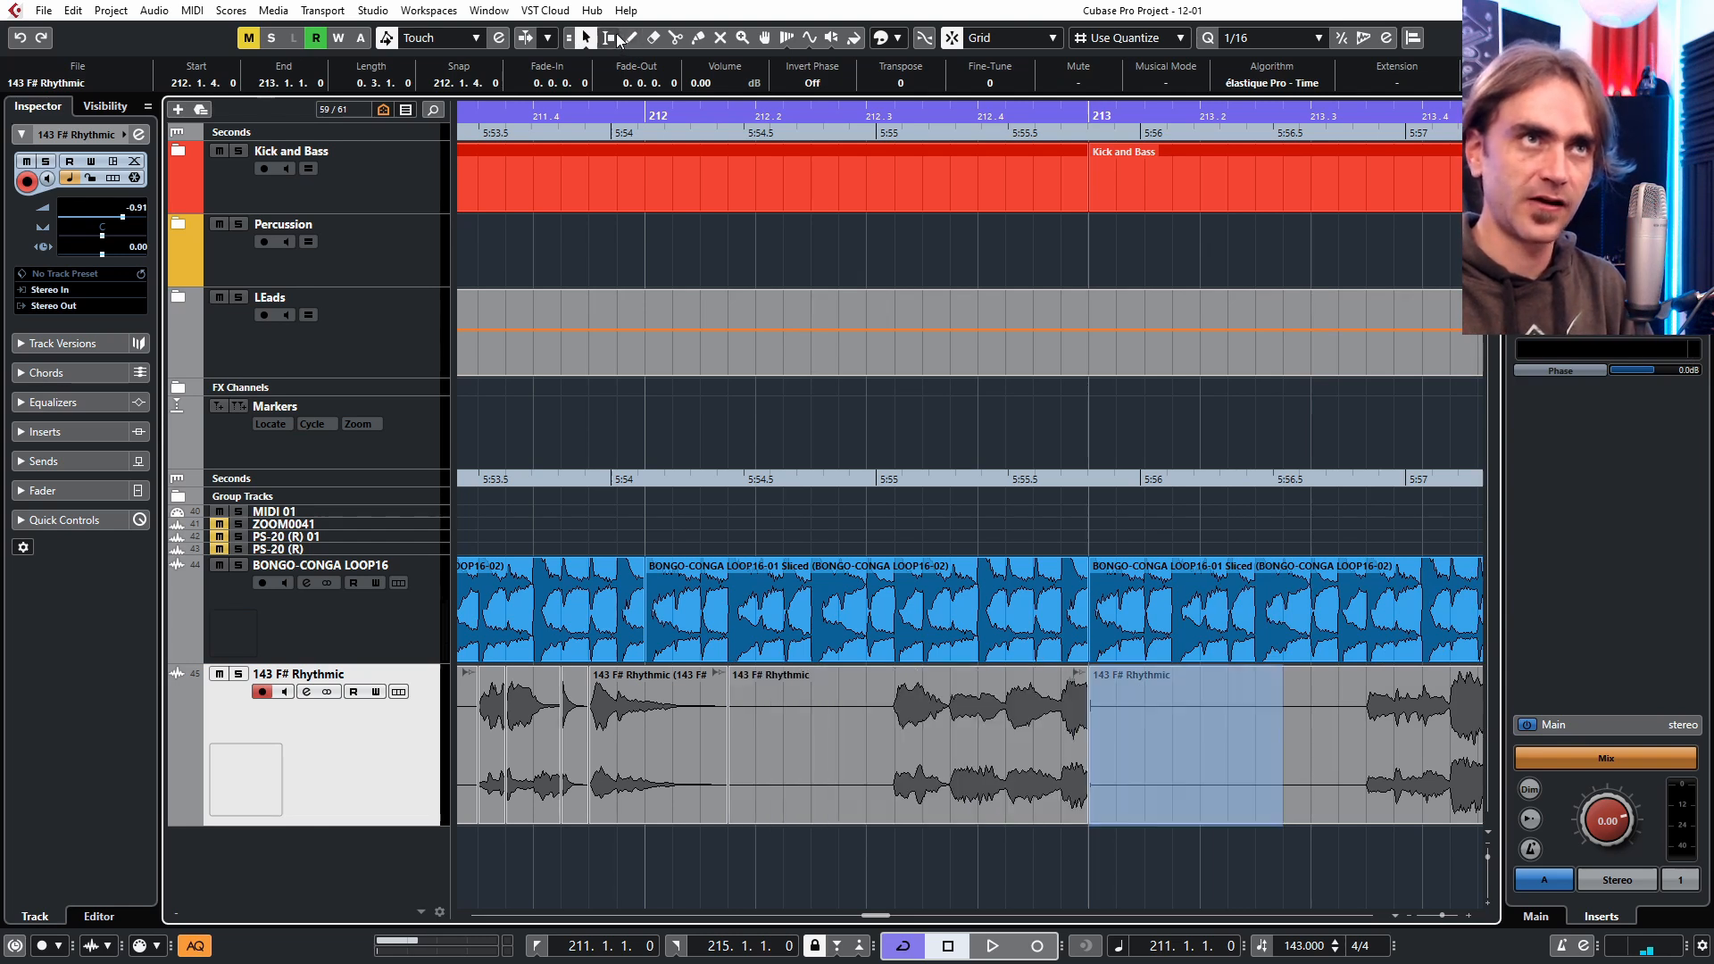
left_click_drag(1062, 781, 1087, 790)
right_click(1085, 785)
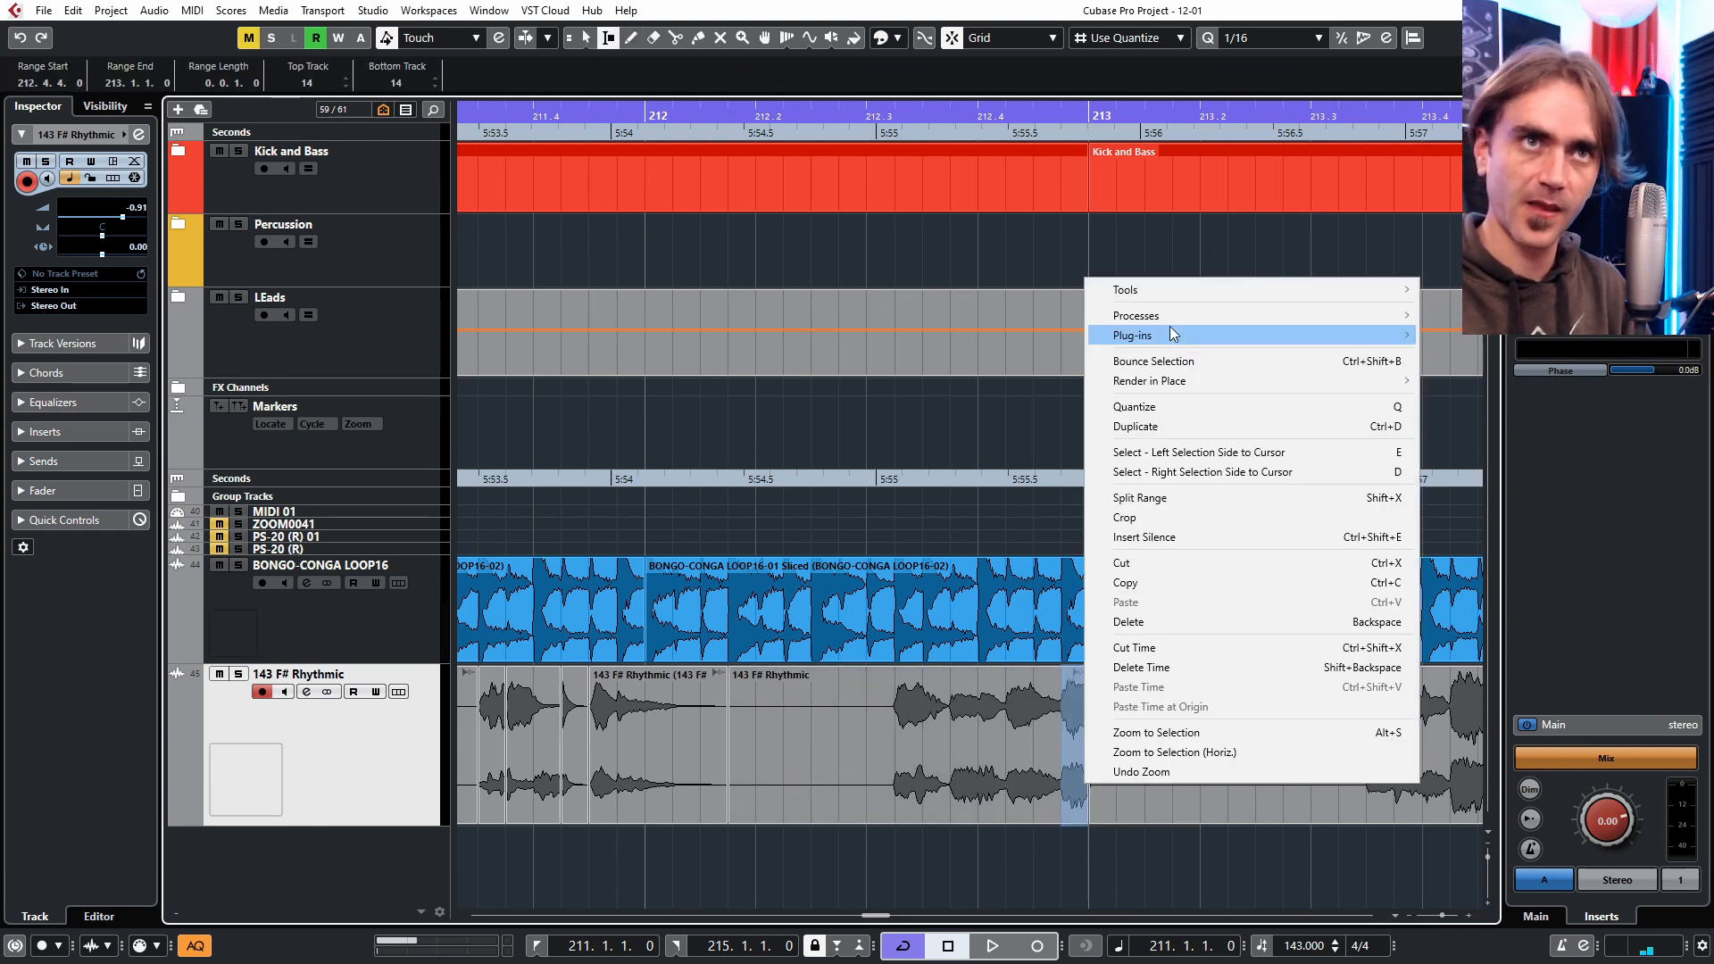
mouse_move(1151, 315)
left_click(1513, 355)
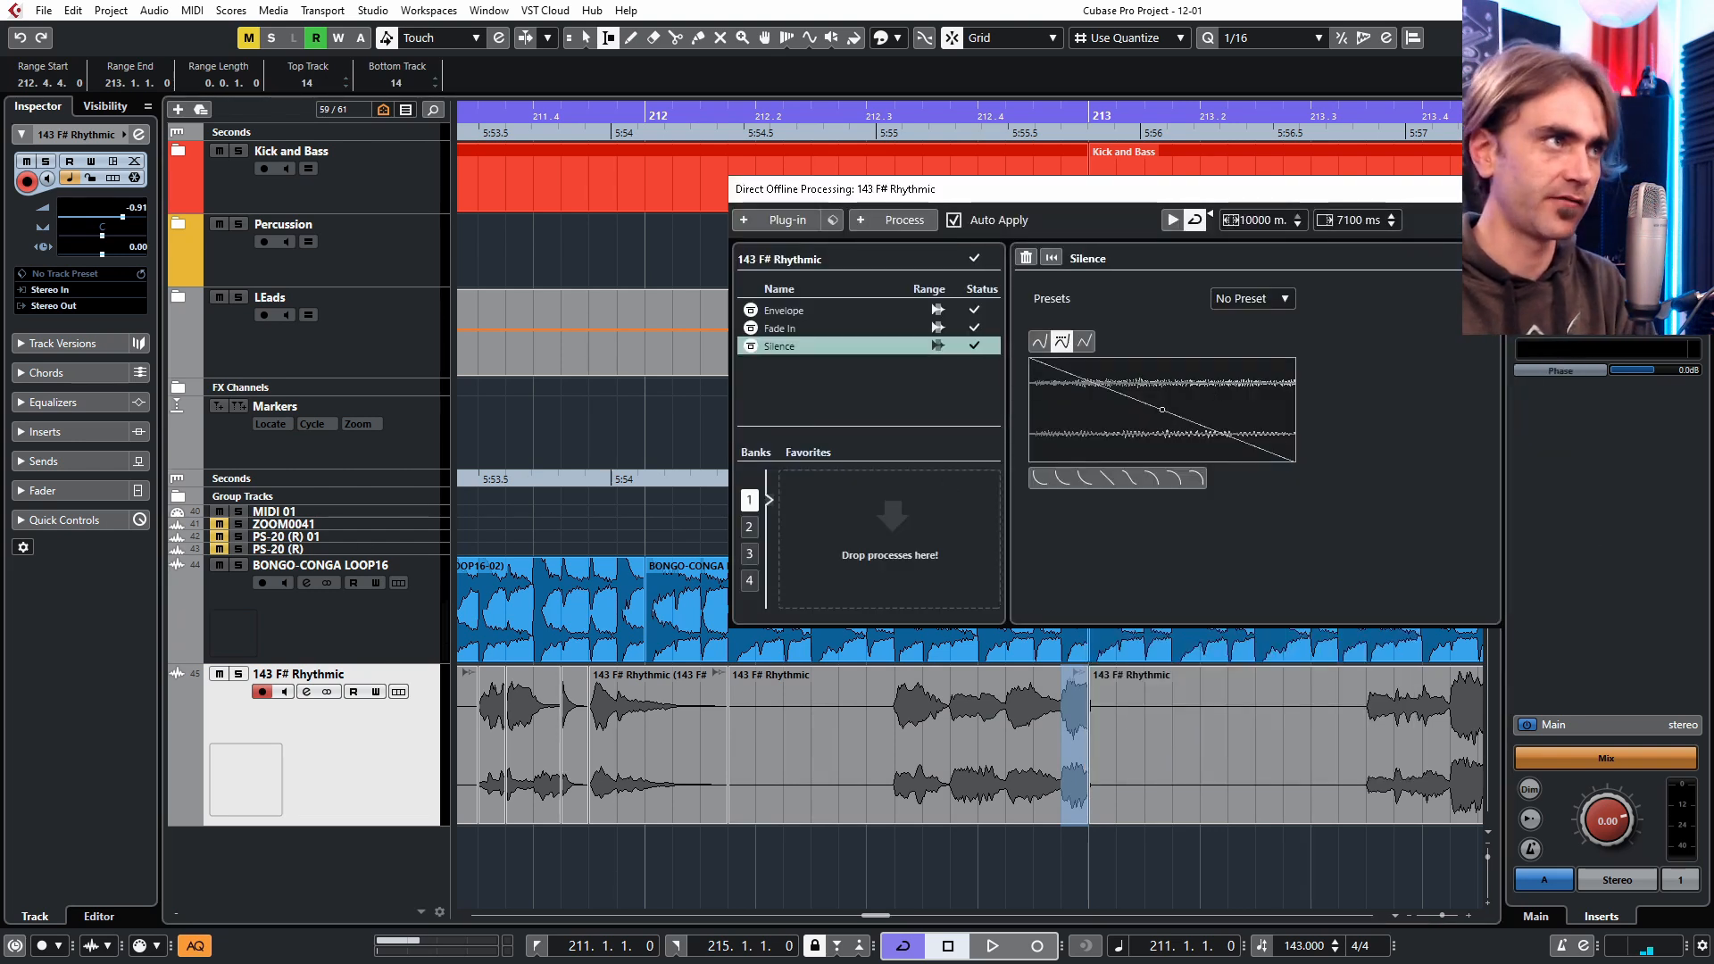
key("Escape")
Select the range 212.3.2 to 212.3.4 of 143 F# Rhythmic and look through the offline plug-in options without applying any.
scroll(1142, 571, "down", 3)
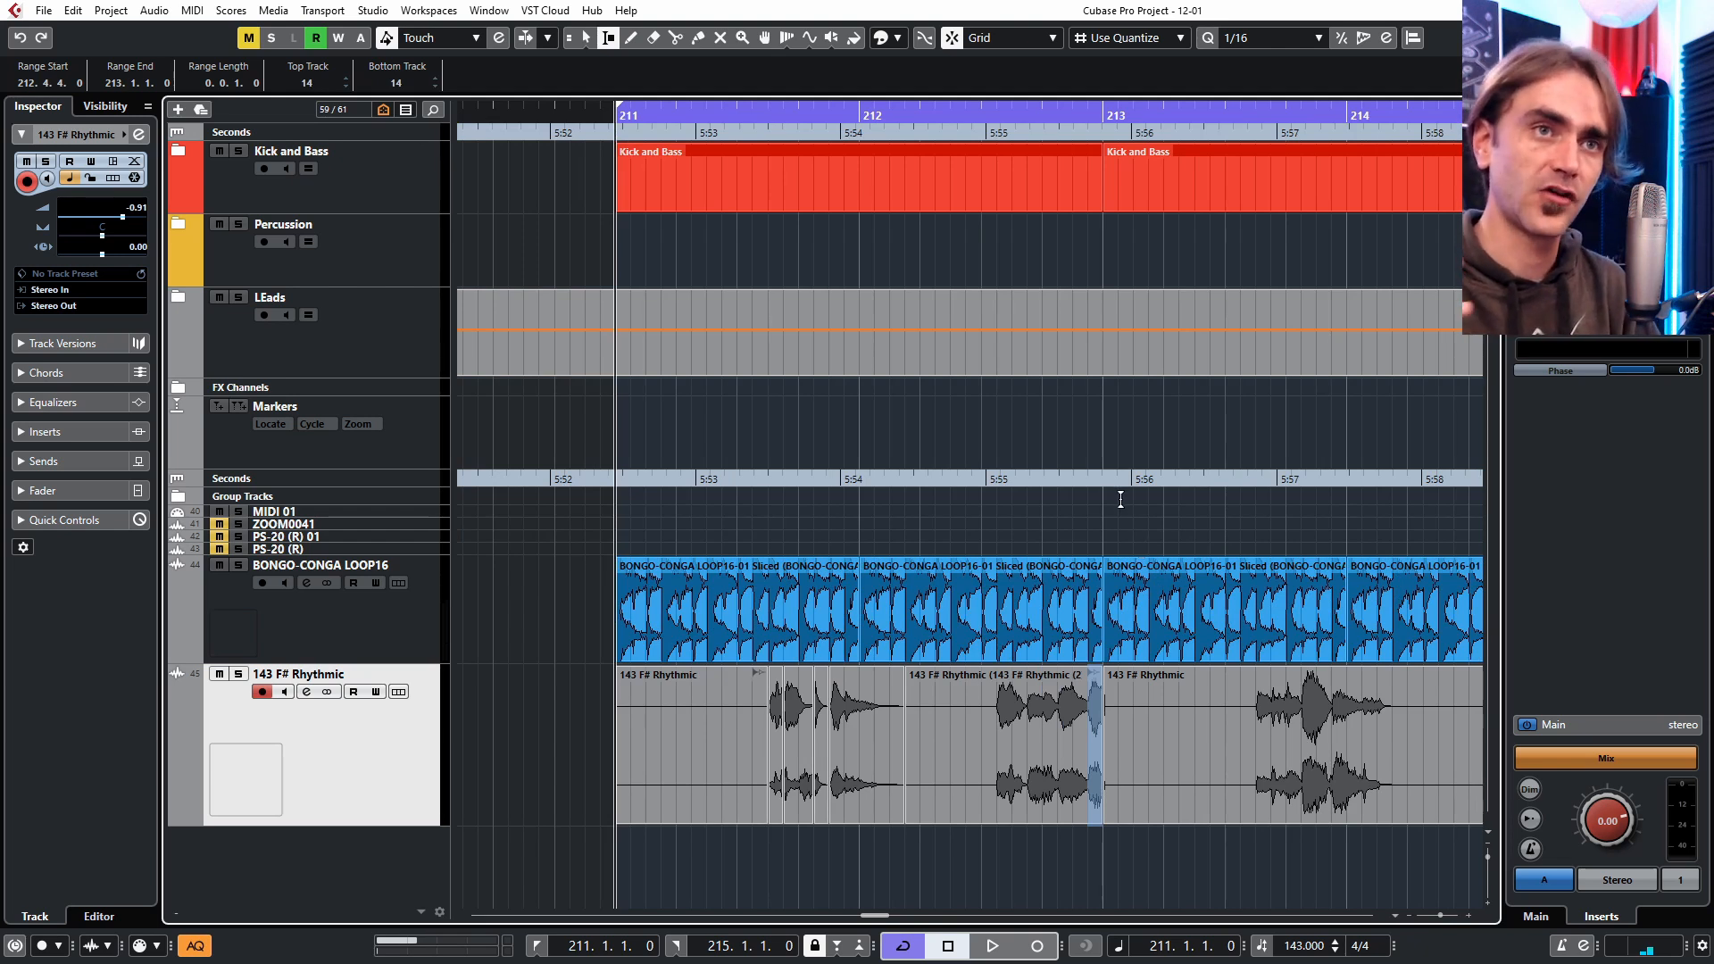
scroll(1120, 499, "up", 3)
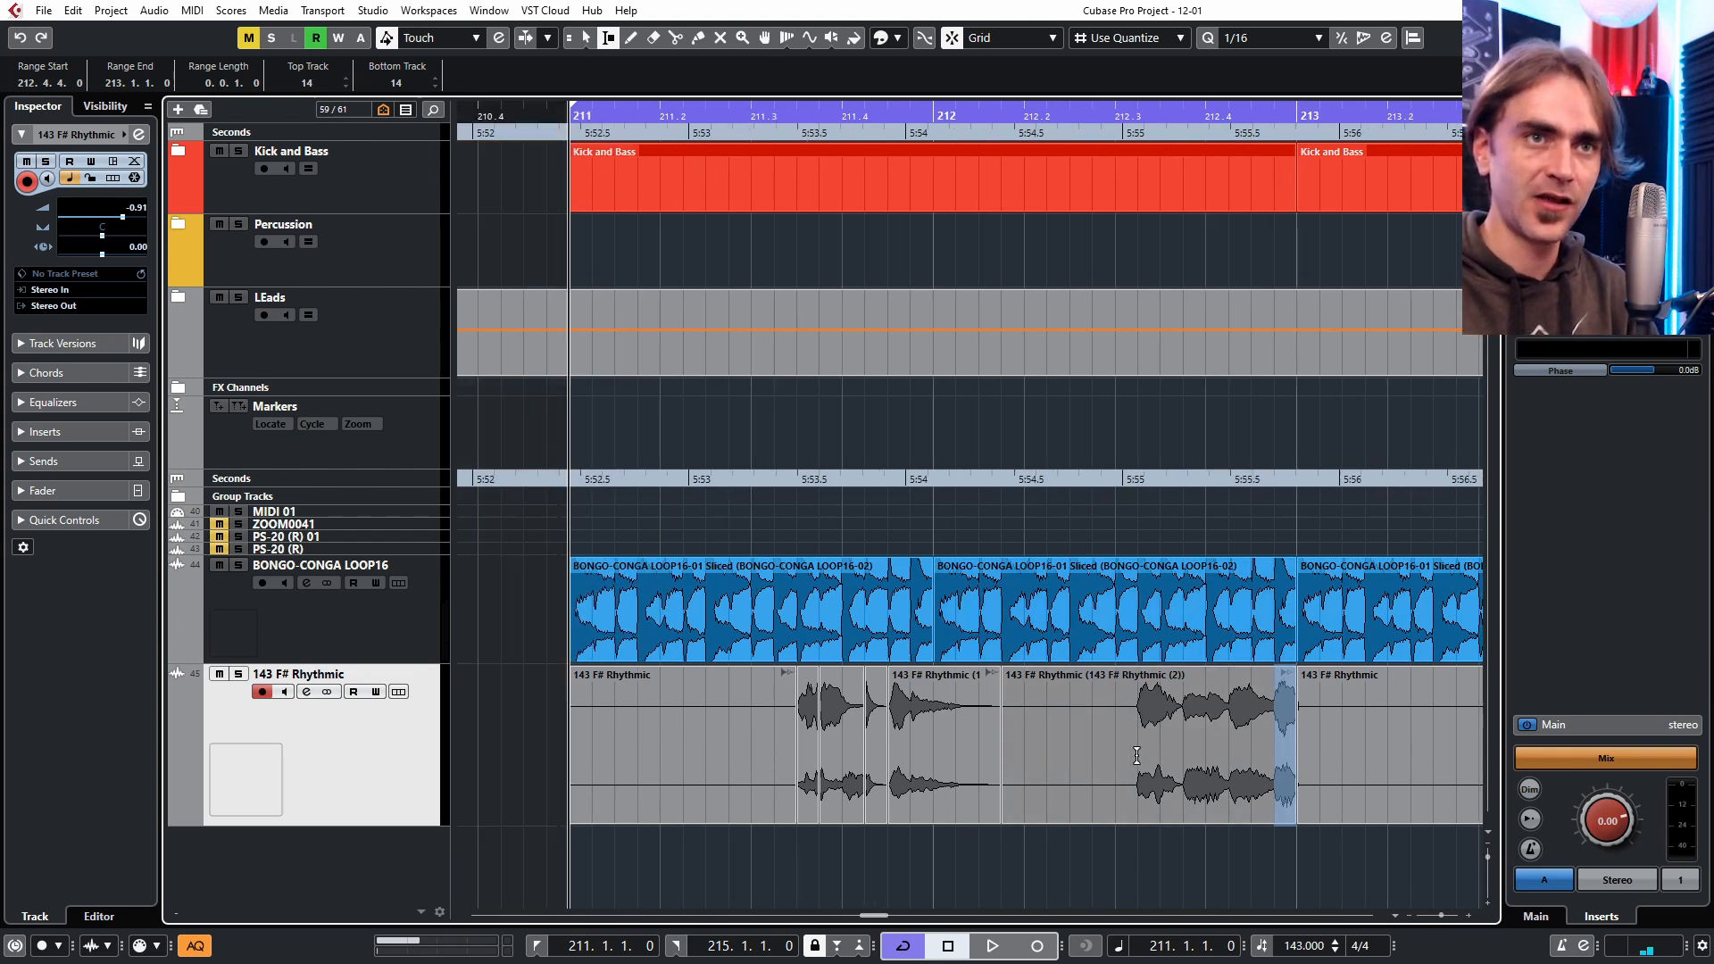
left_click_drag(1138, 754, 1188, 754)
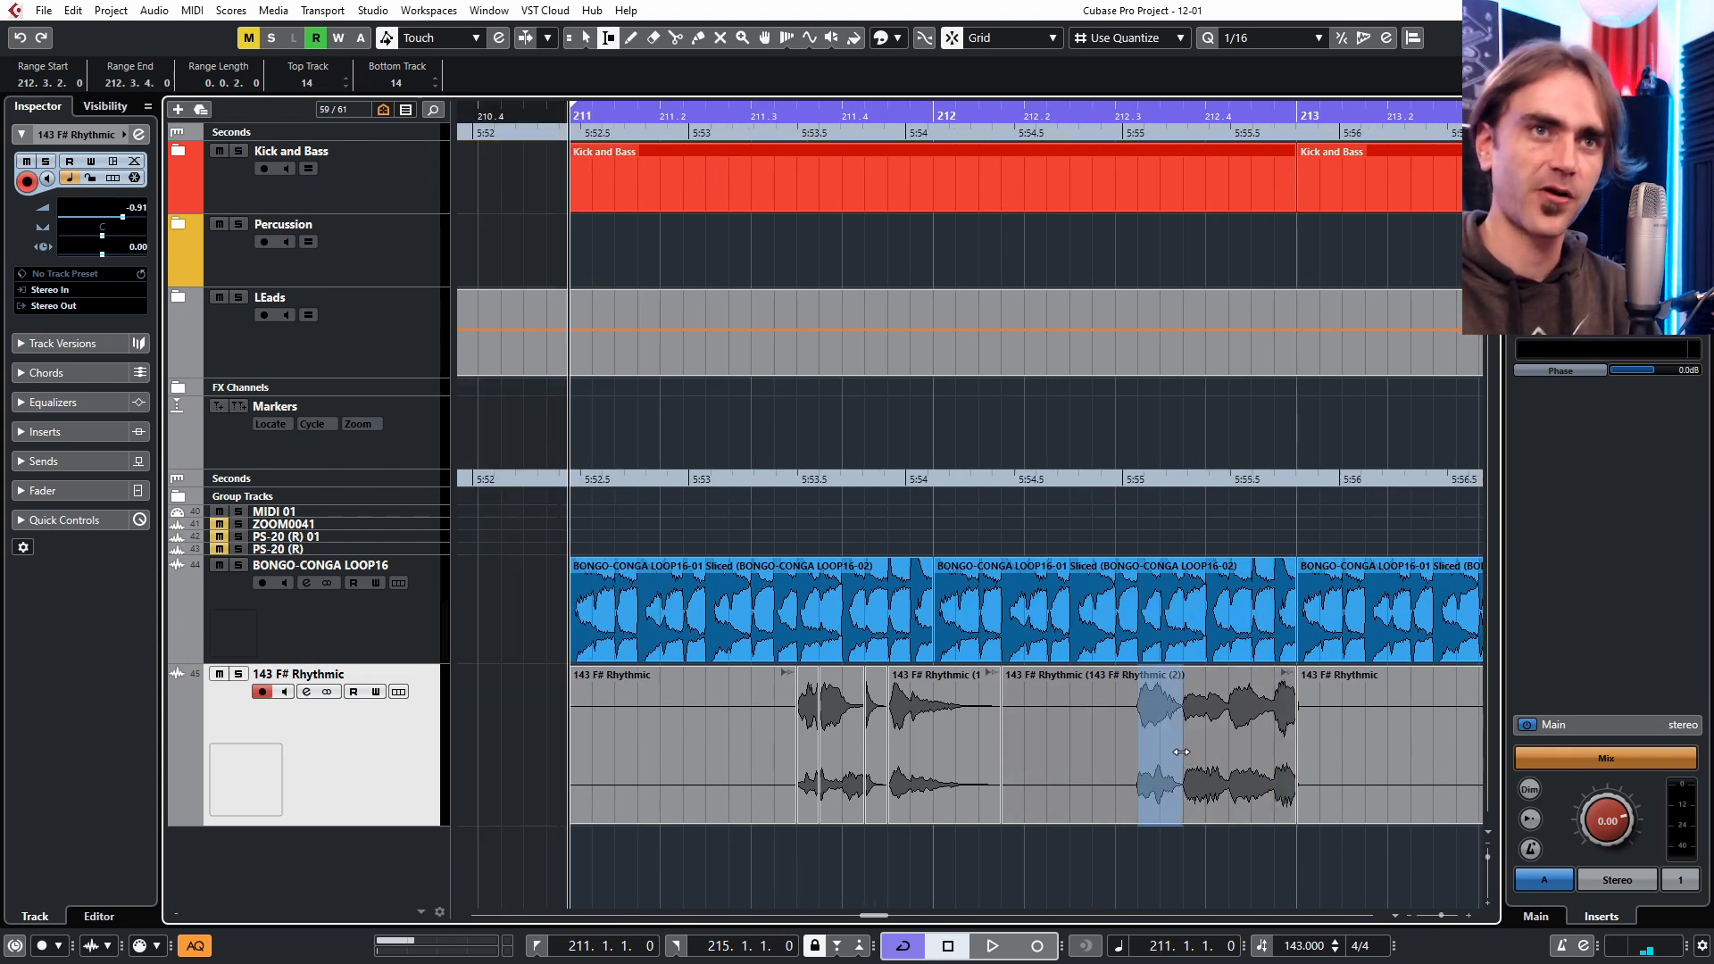
right_click(1154, 748)
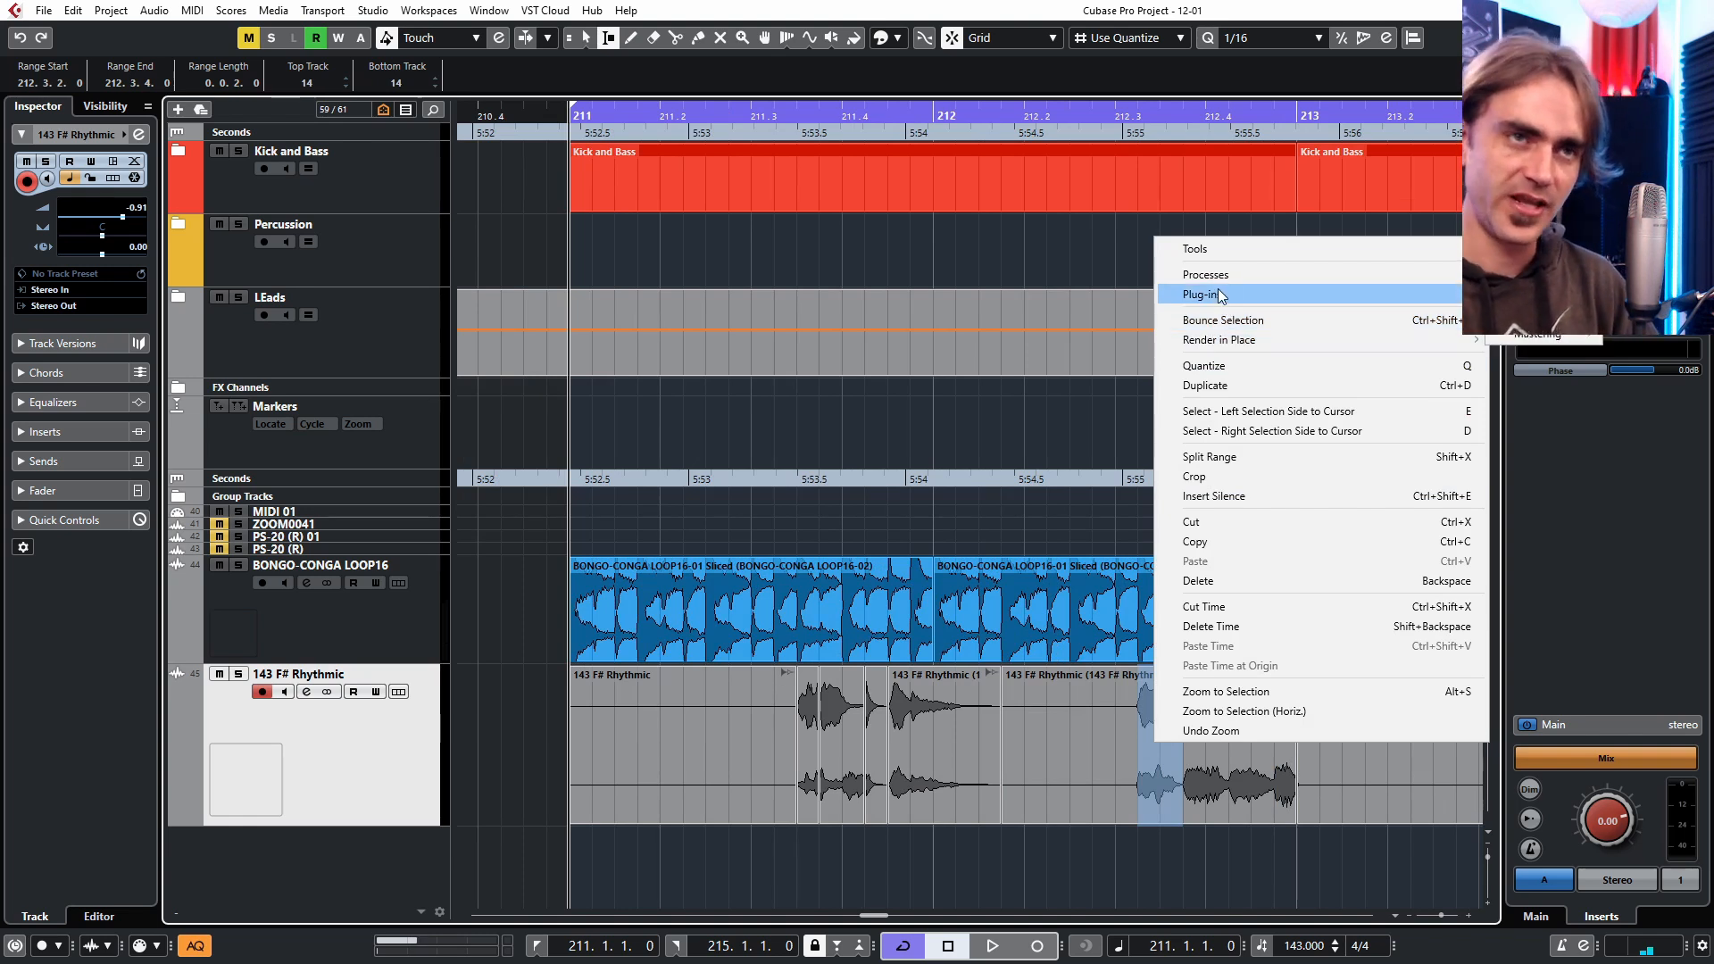
left_click(928, 891)
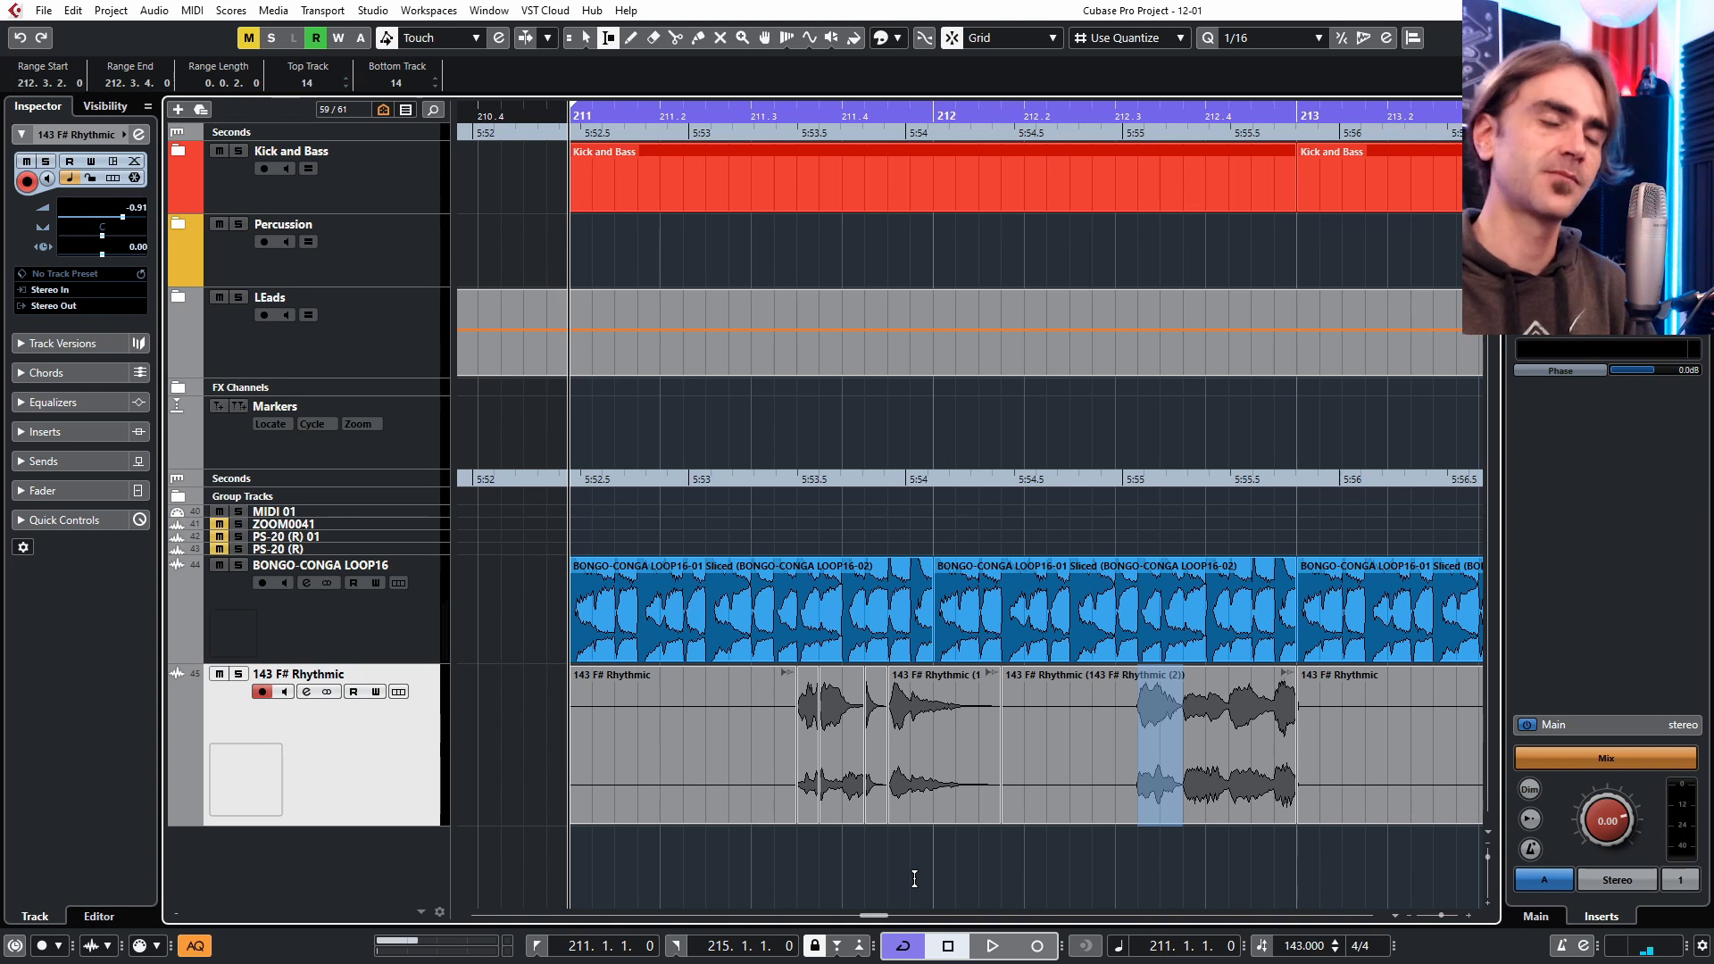
scroll(884, 782, "left", 1)
scroll(884, 802, "right", 4)
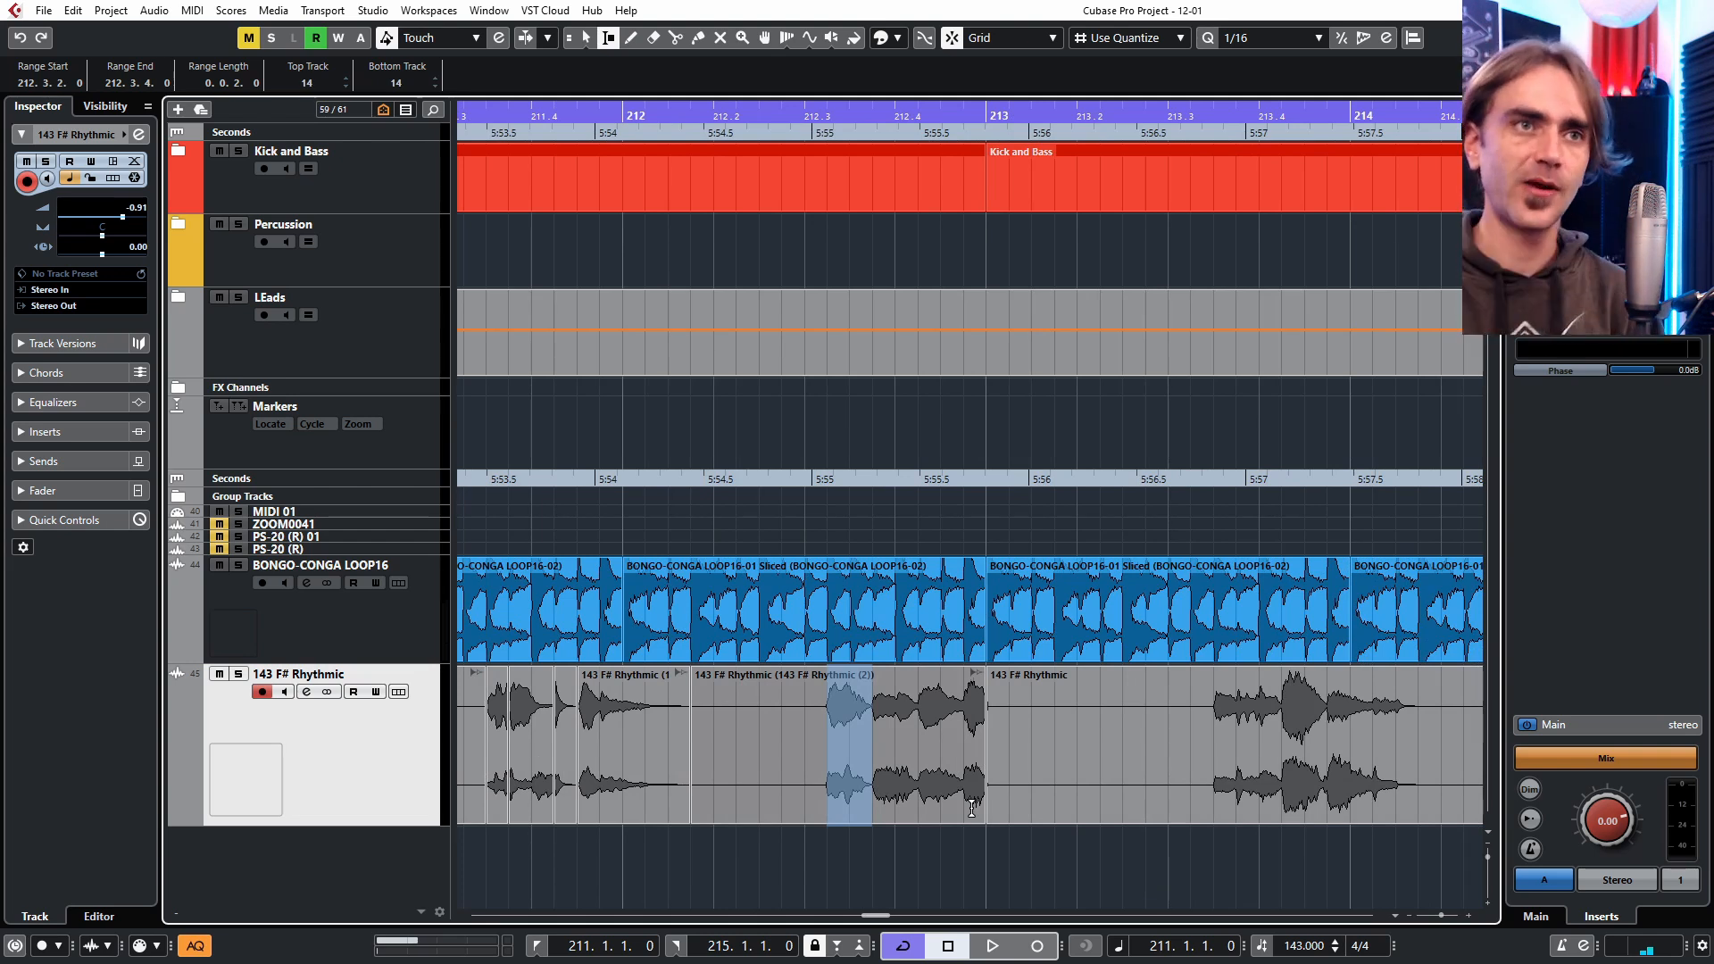
scroll(979, 829, "right", 2)
scroll(975, 785, "left", 7)
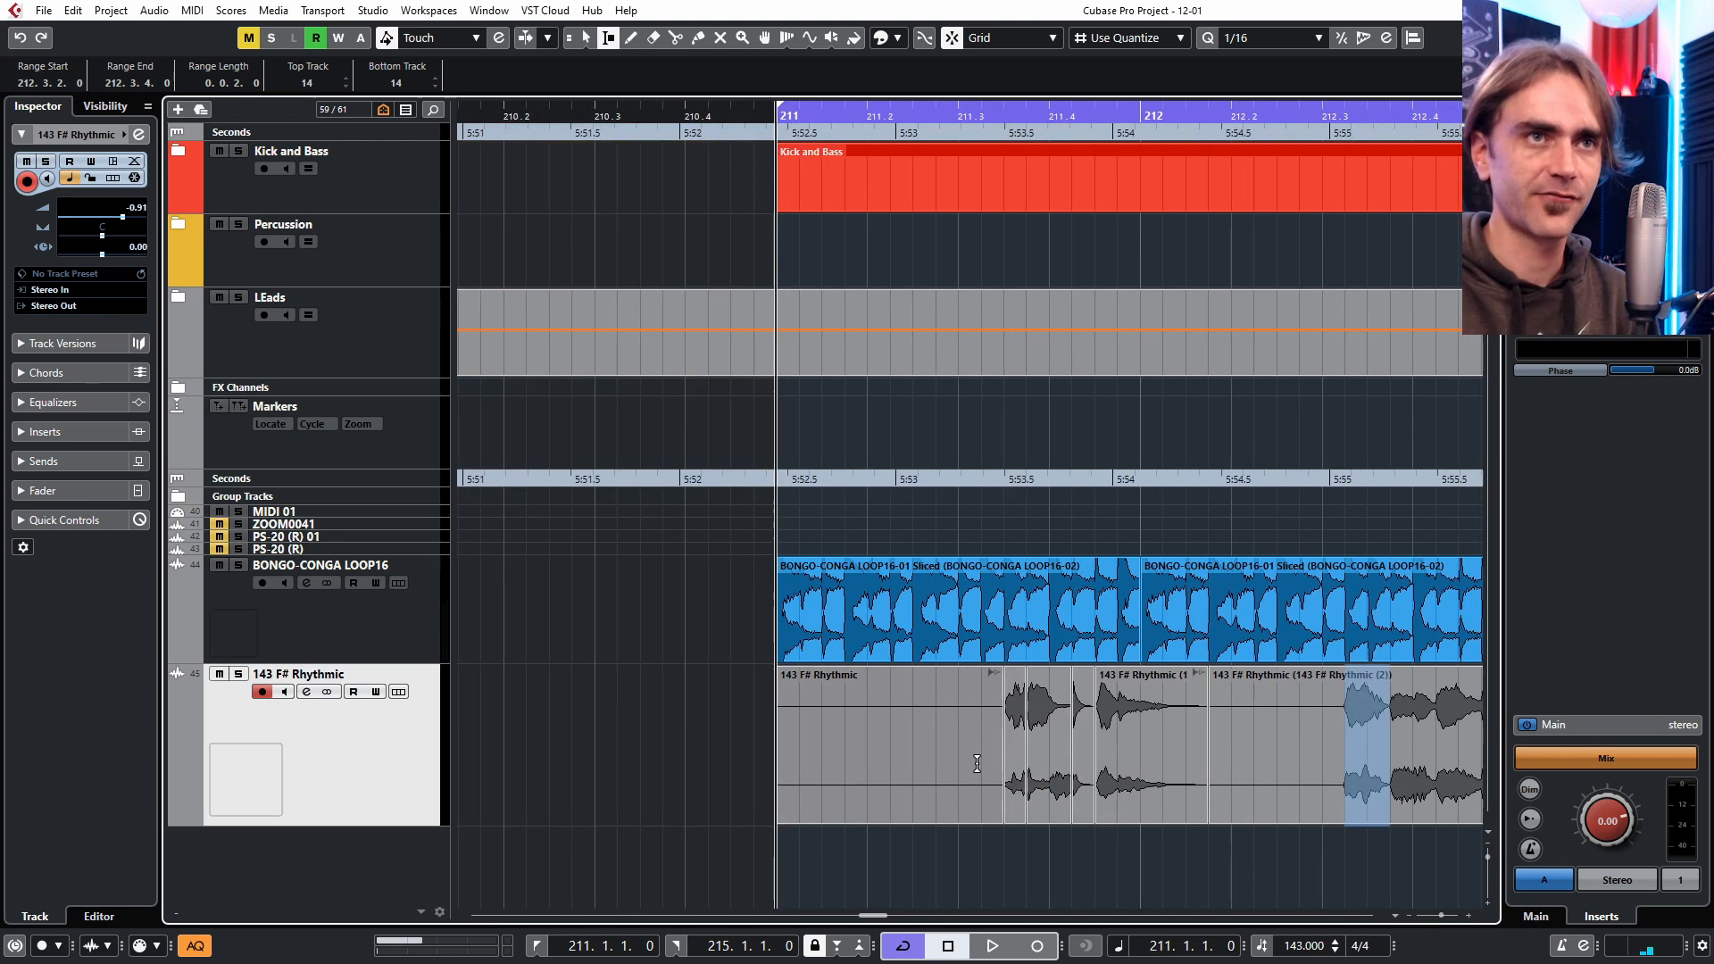
scroll(971, 763, "right", 2)
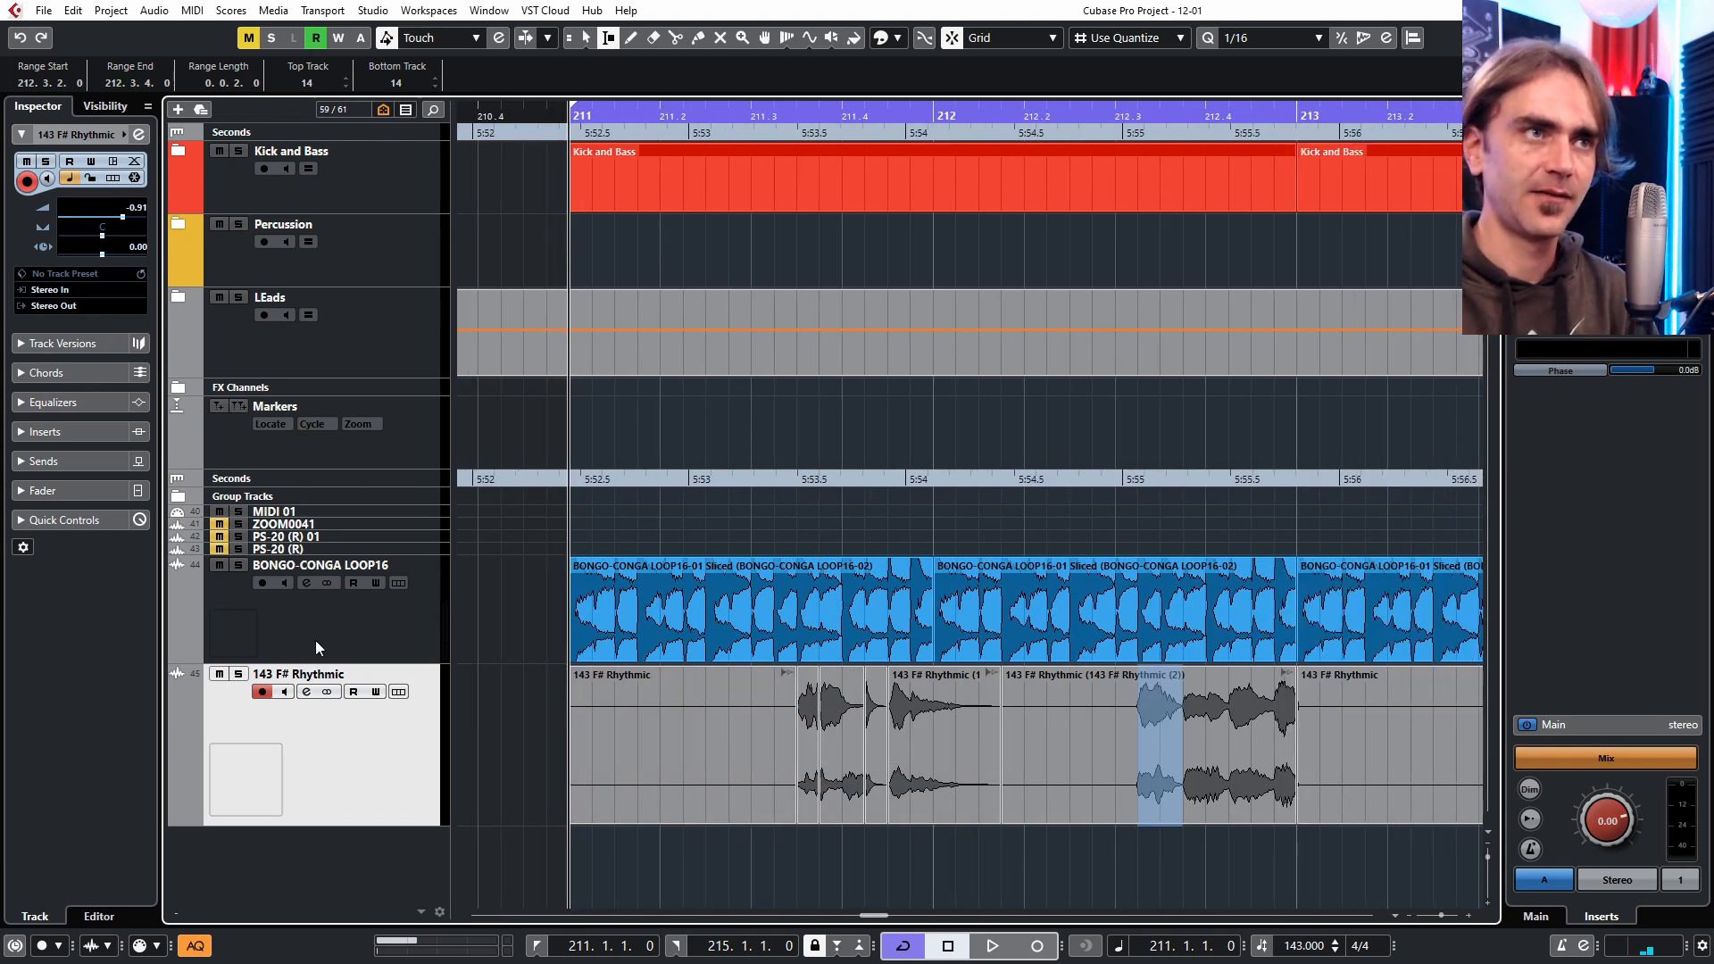
Lower the 143 F# Rhythmic track volume to -4.70 dB and apply an offline plug-in to the bongo-conga loop from 211.1.1 to 211.1.4.
left_click(368, 628)
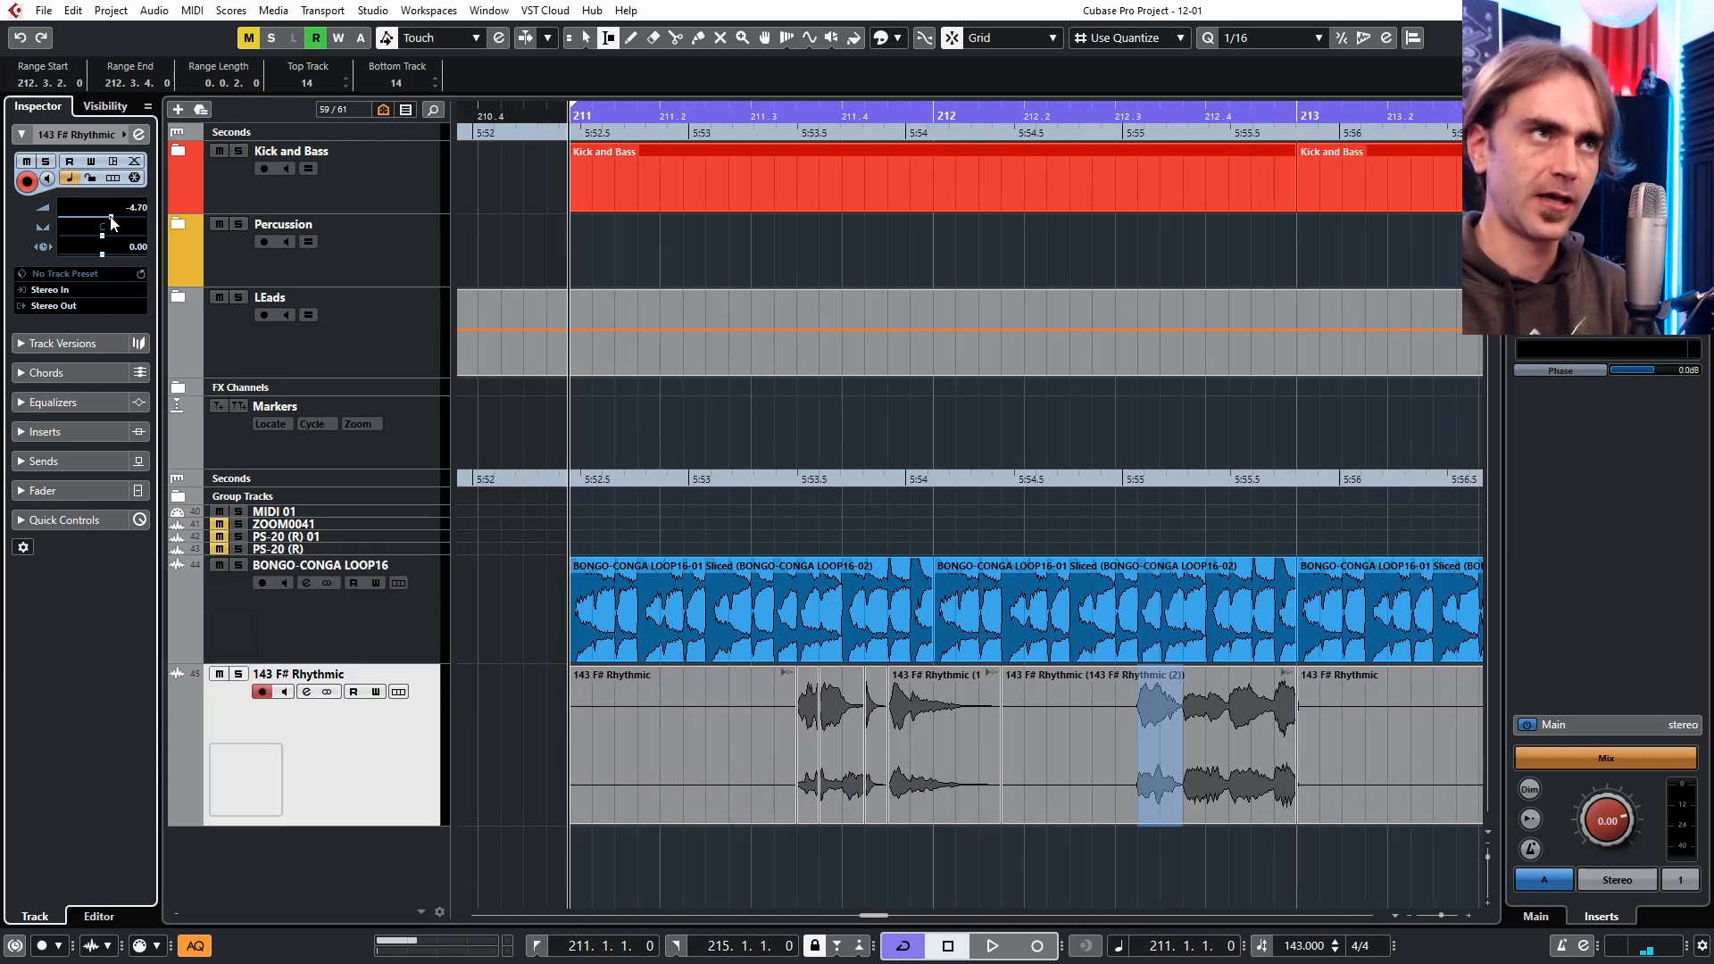
left_click_drag(525, 594, 635, 639)
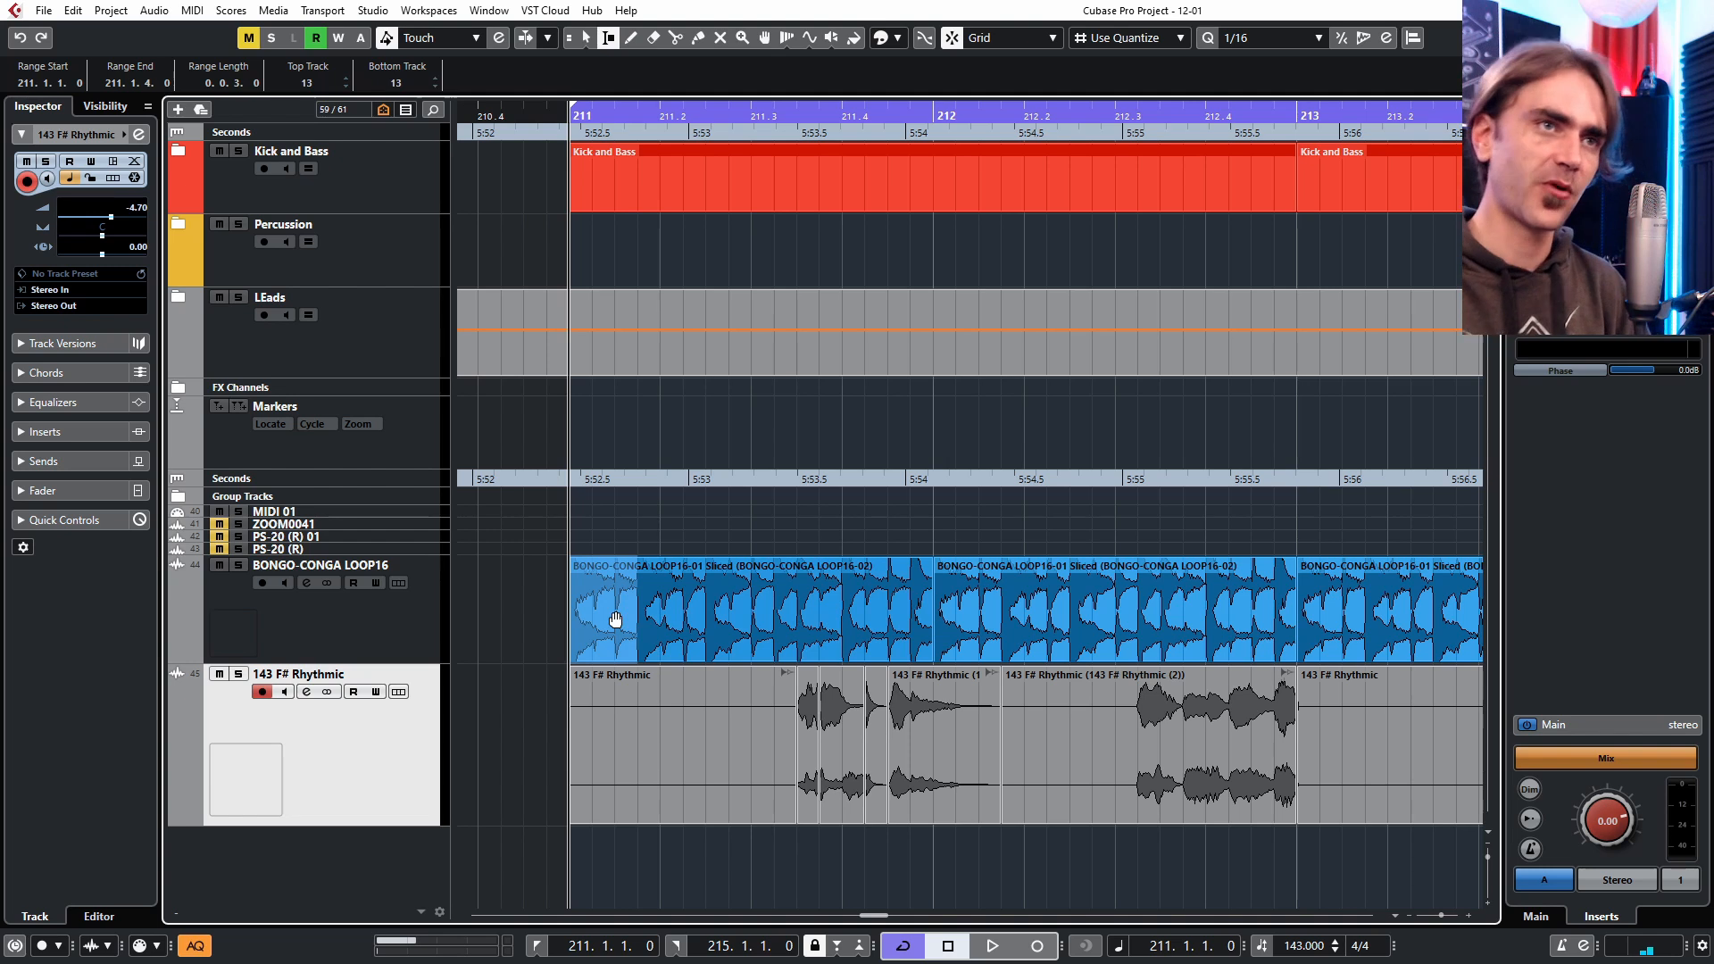
right_click(615, 620)
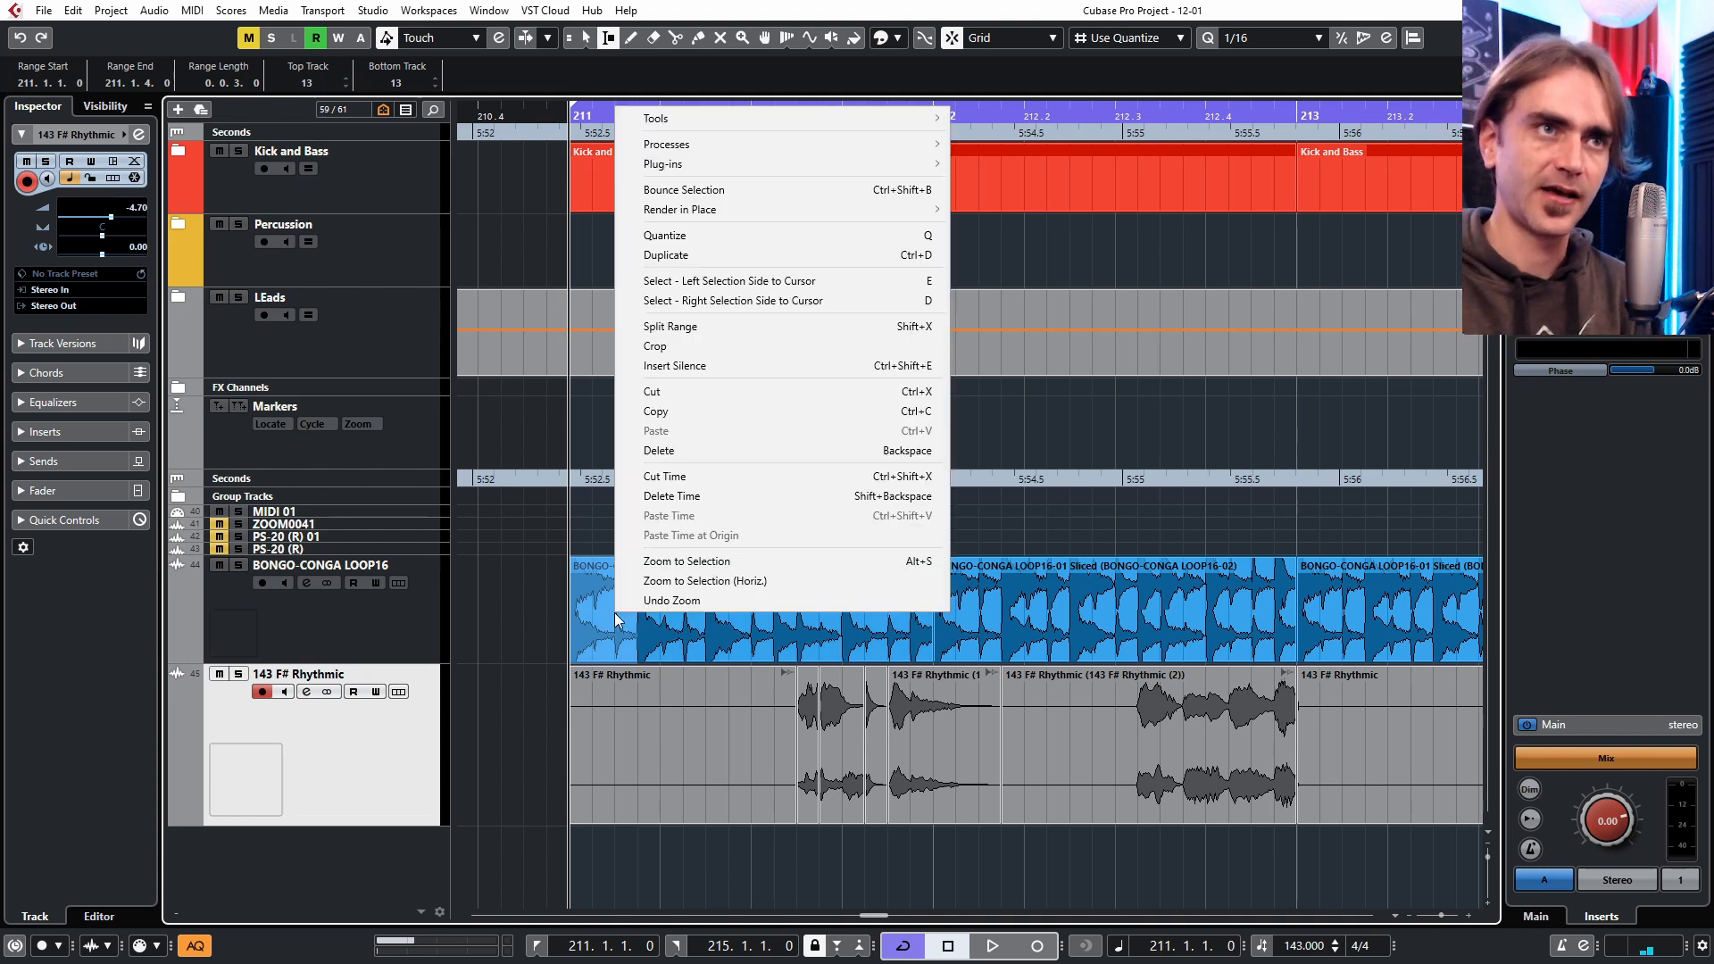
left_click(709, 163)
left_click(446, 624)
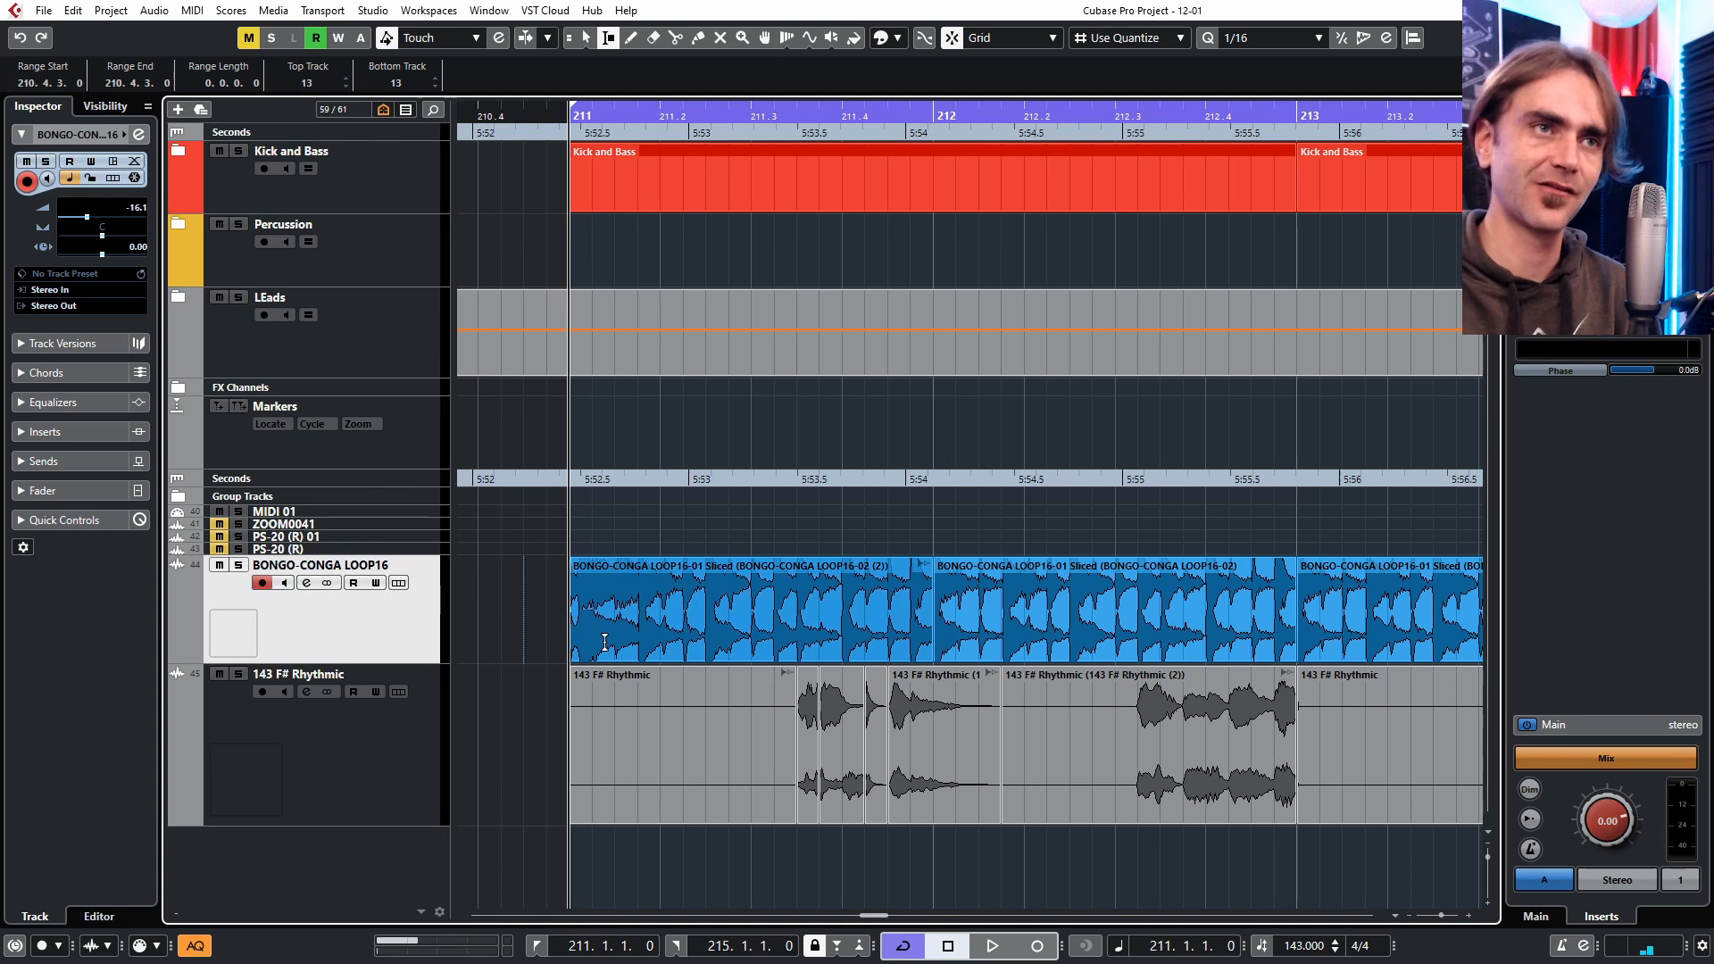
Select the next short range of the bongo-conga loop, play back the processed loop and stop playback.
left_click_drag(635, 637, 703, 645)
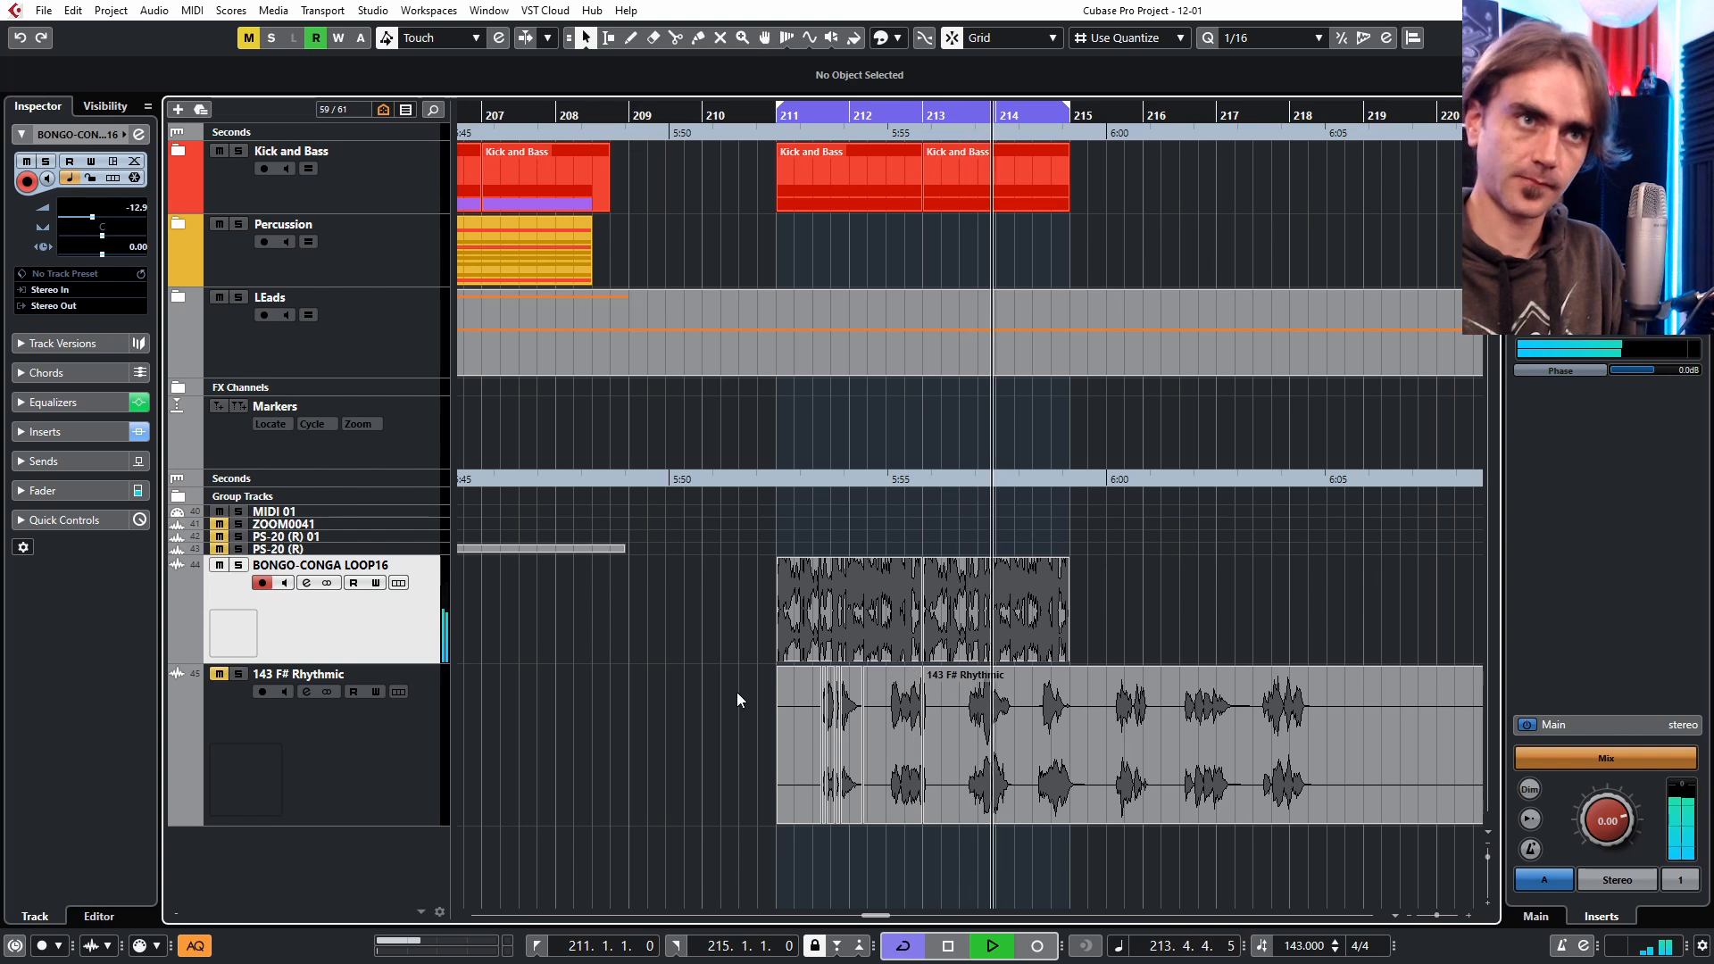
scroll(768, 710, "up", 3)
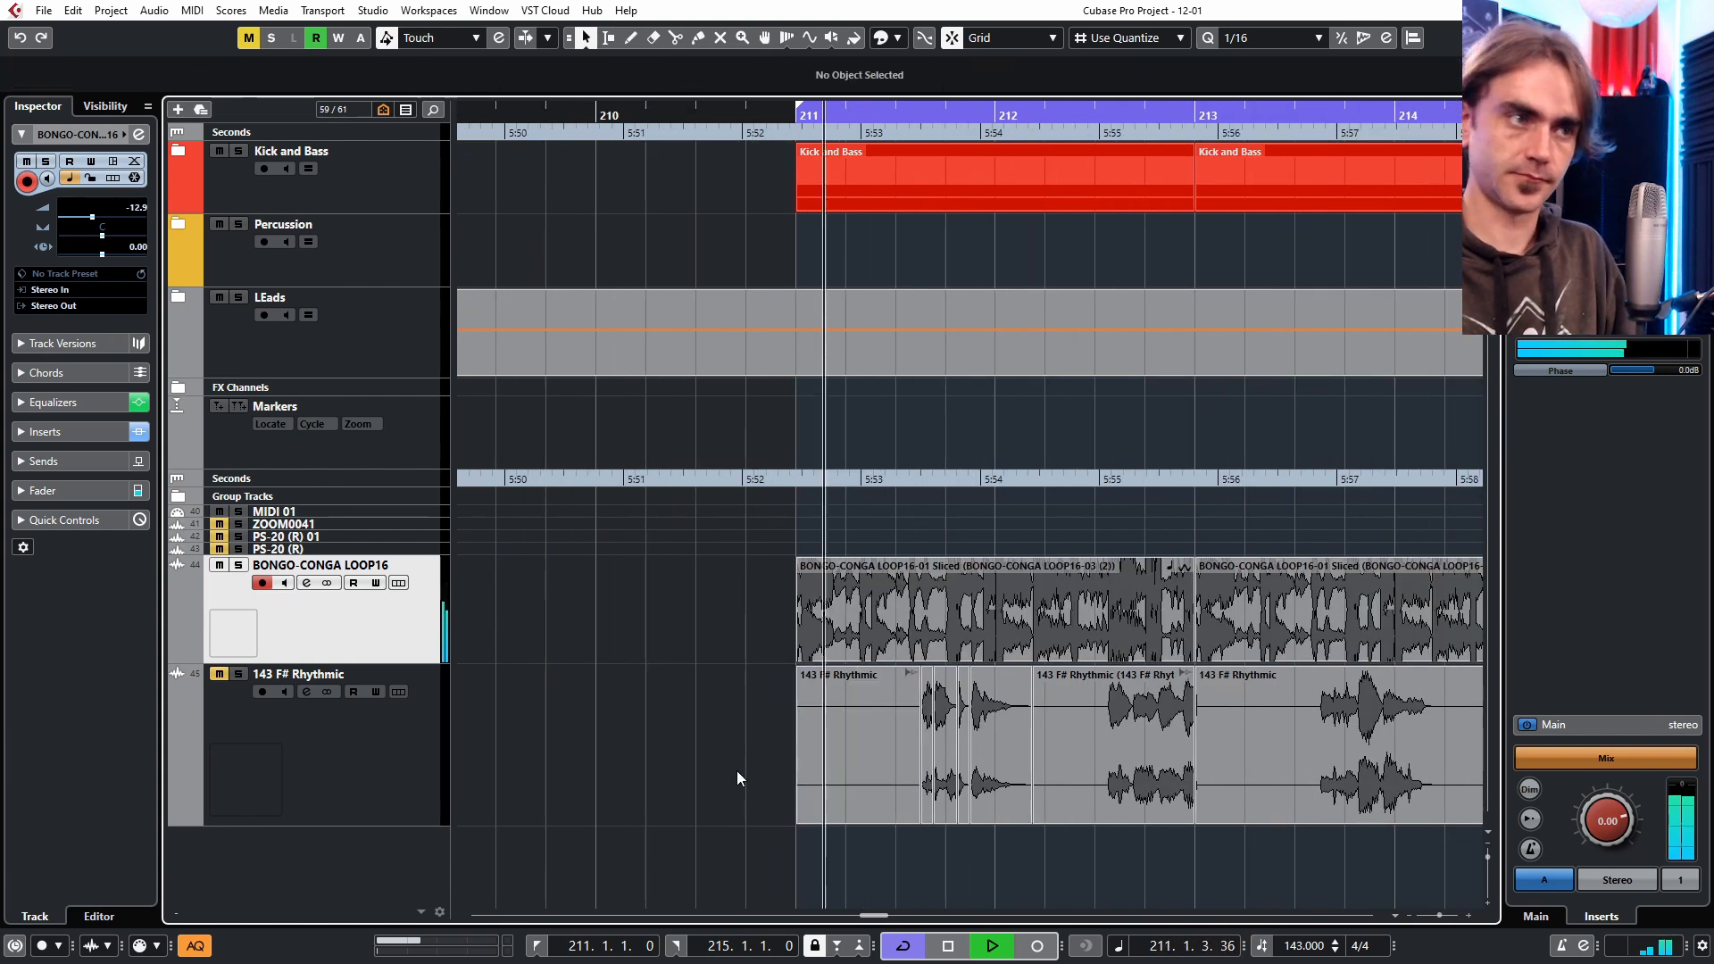
key("space")
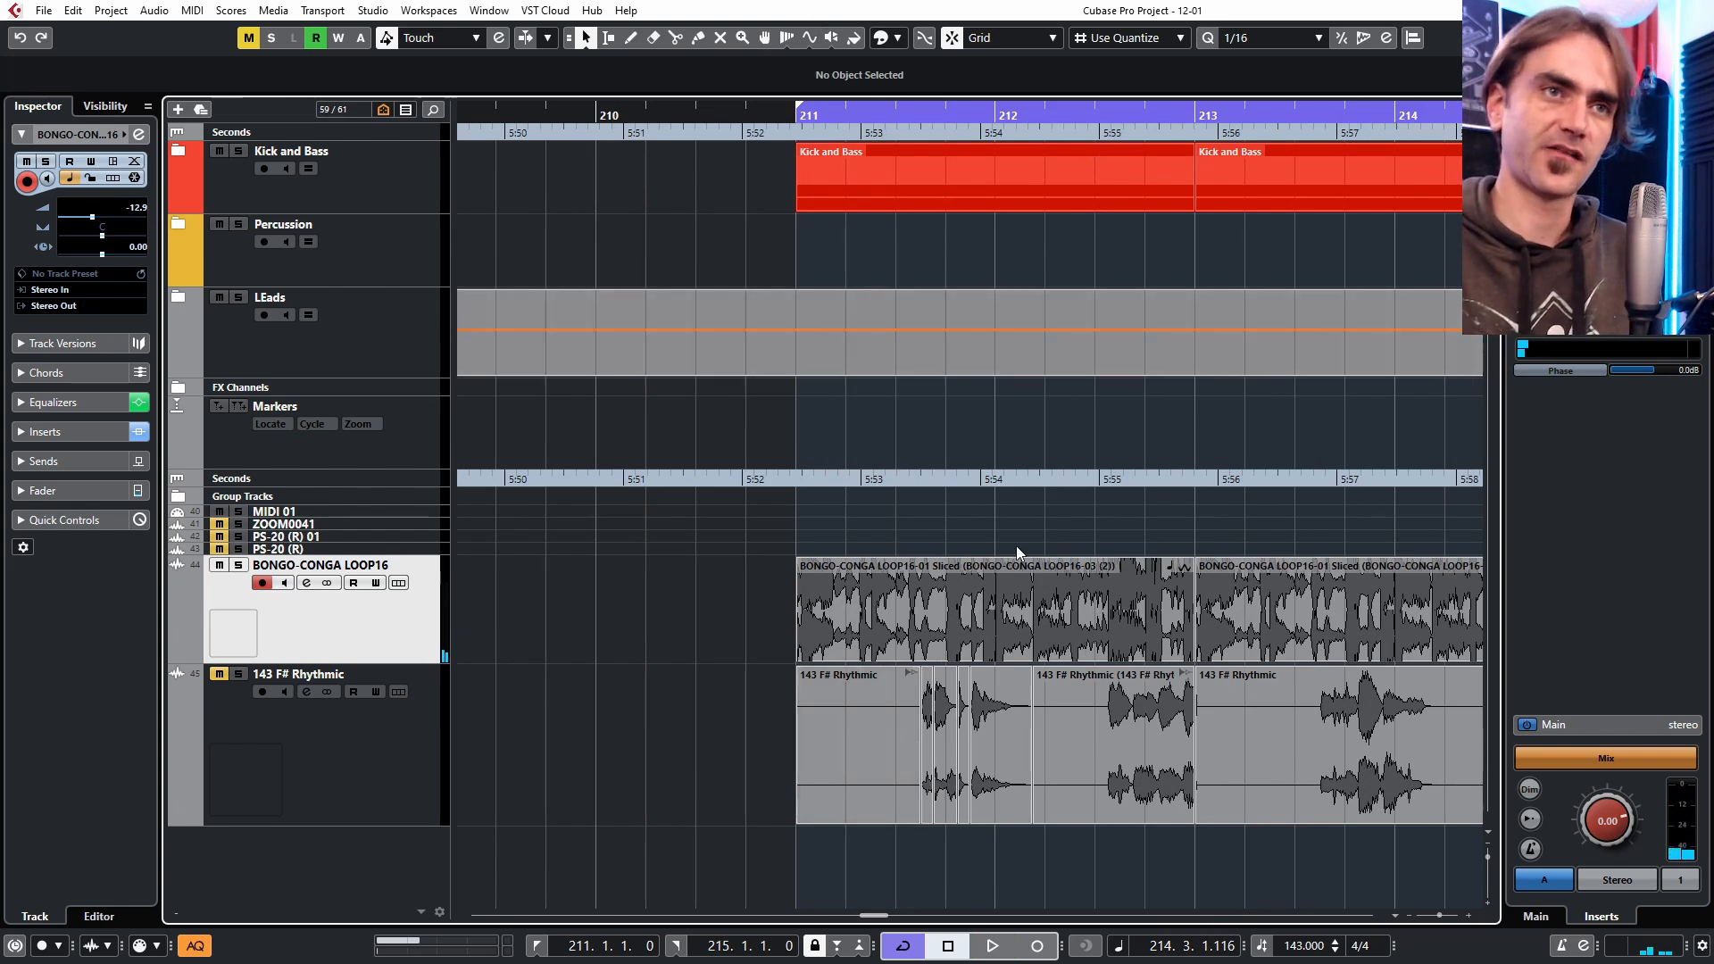
Open the third short slice, 143 F# Rhythmic-03, in the sample editor, examine the waveform at its start and close the editor.
scroll(908, 768, "up", 6)
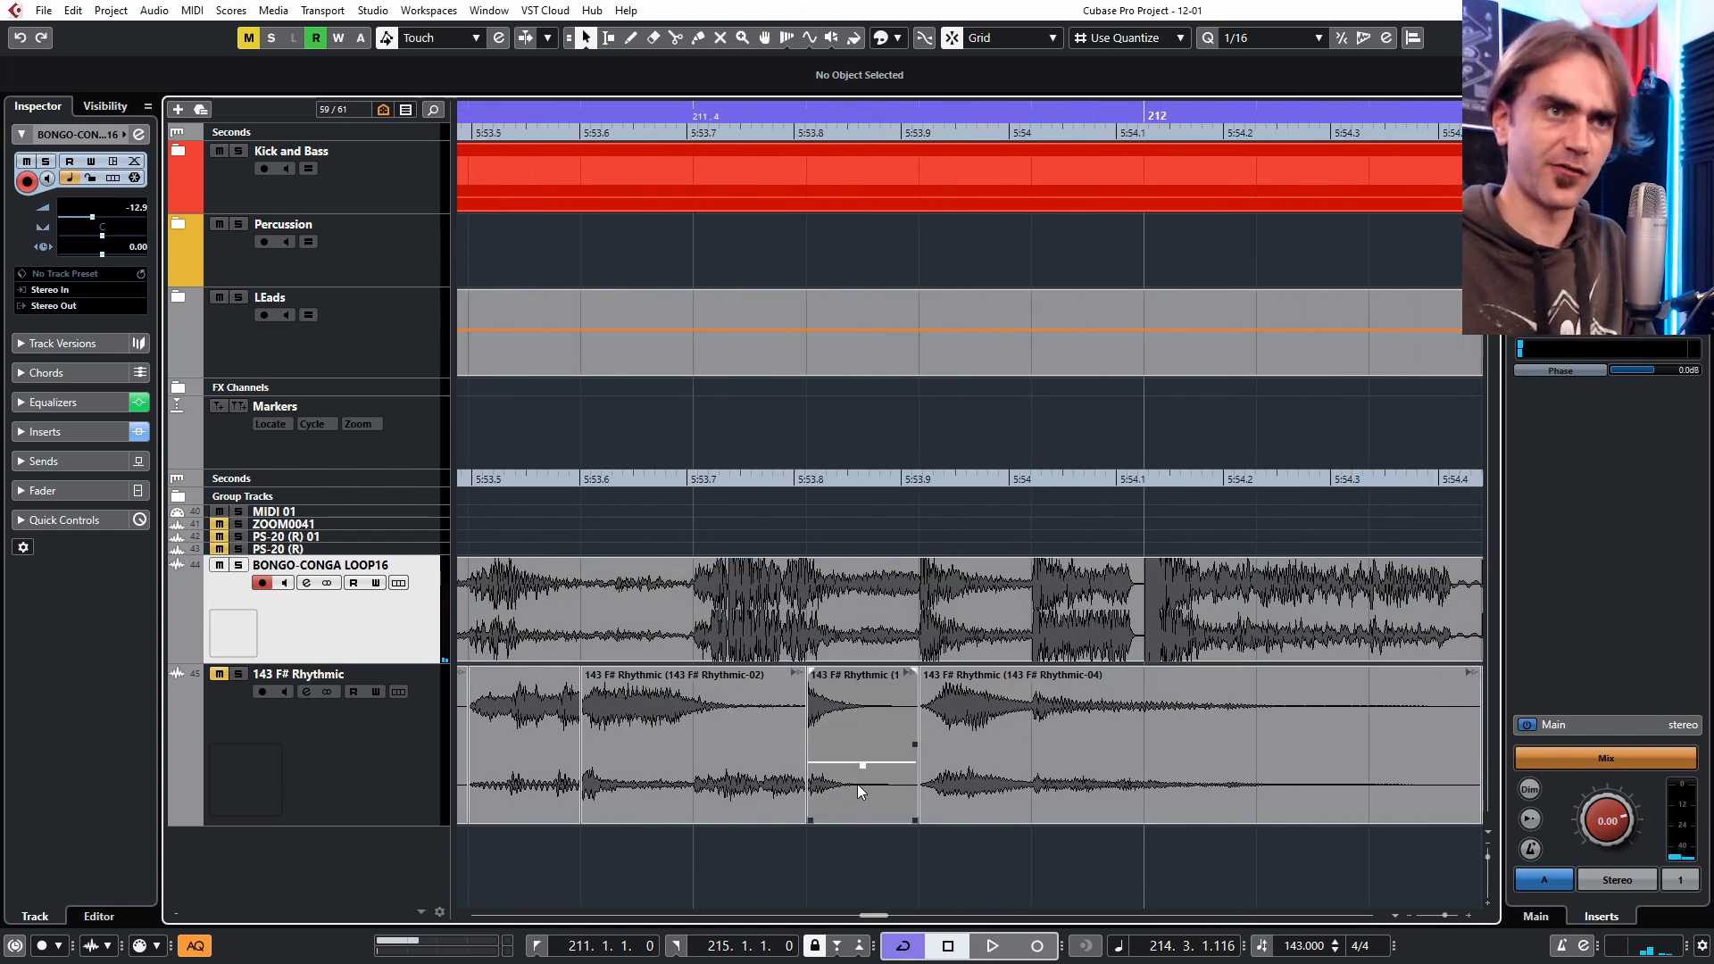
left_click(844, 784)
scroll(885, 727, "up", 3)
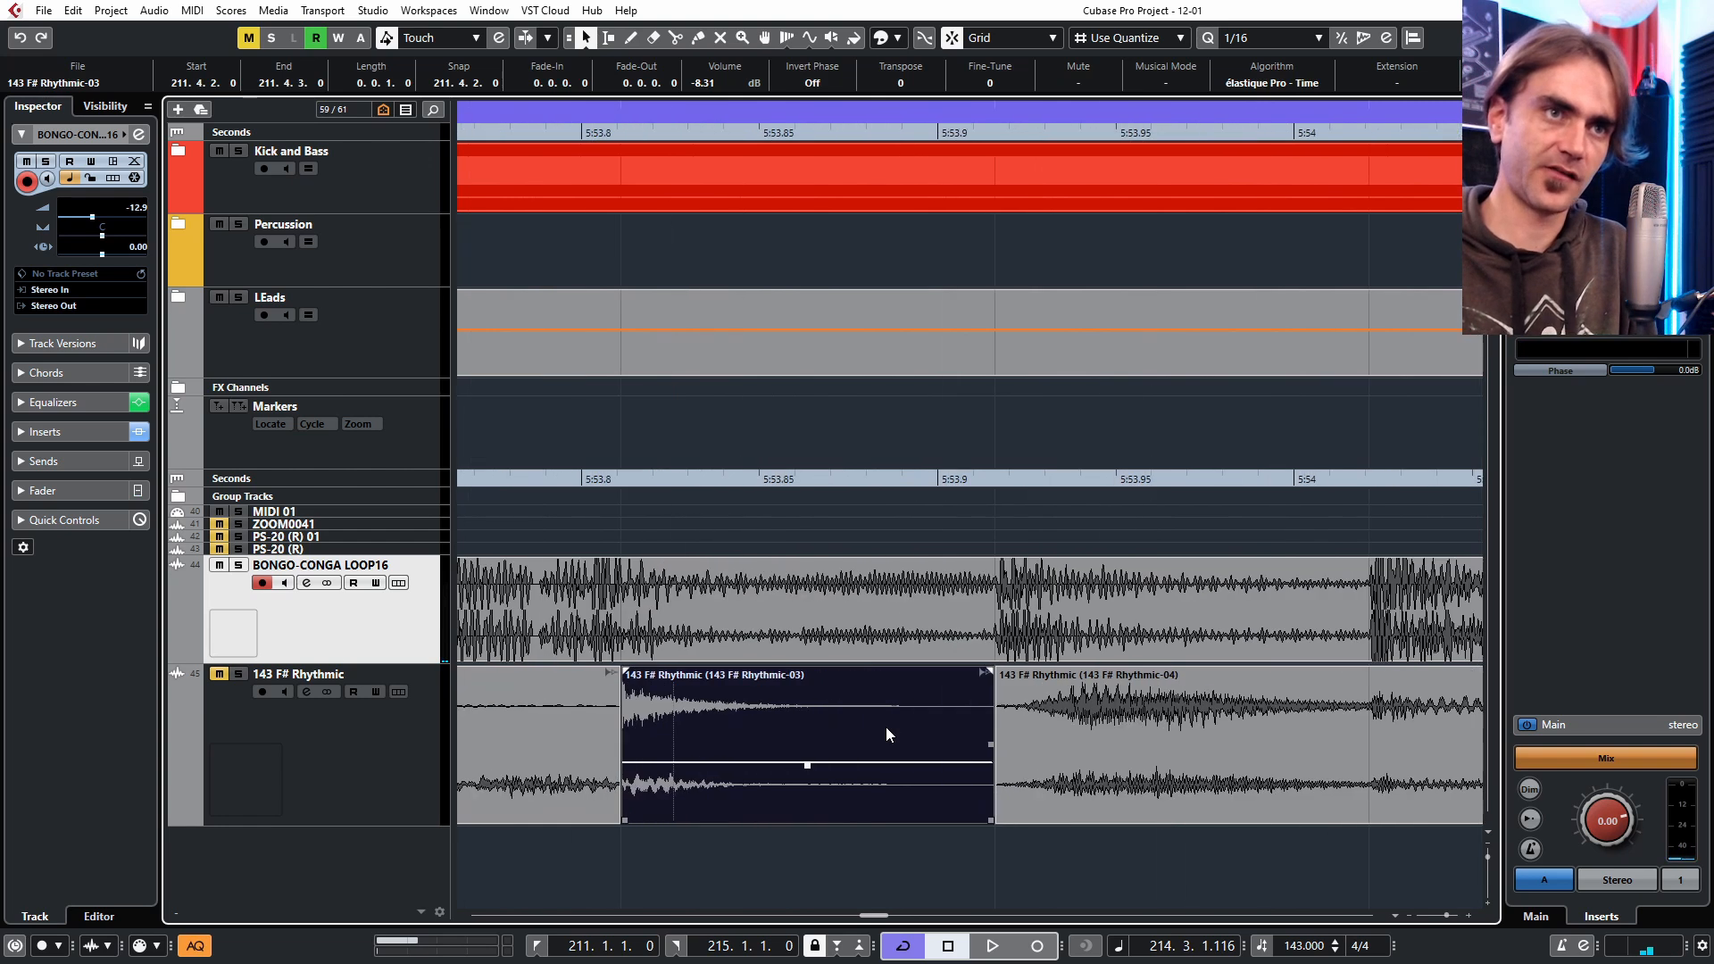
scroll(930, 711, "left", 2)
double_click(1017, 790)
scroll(478, 761, "right", 3)
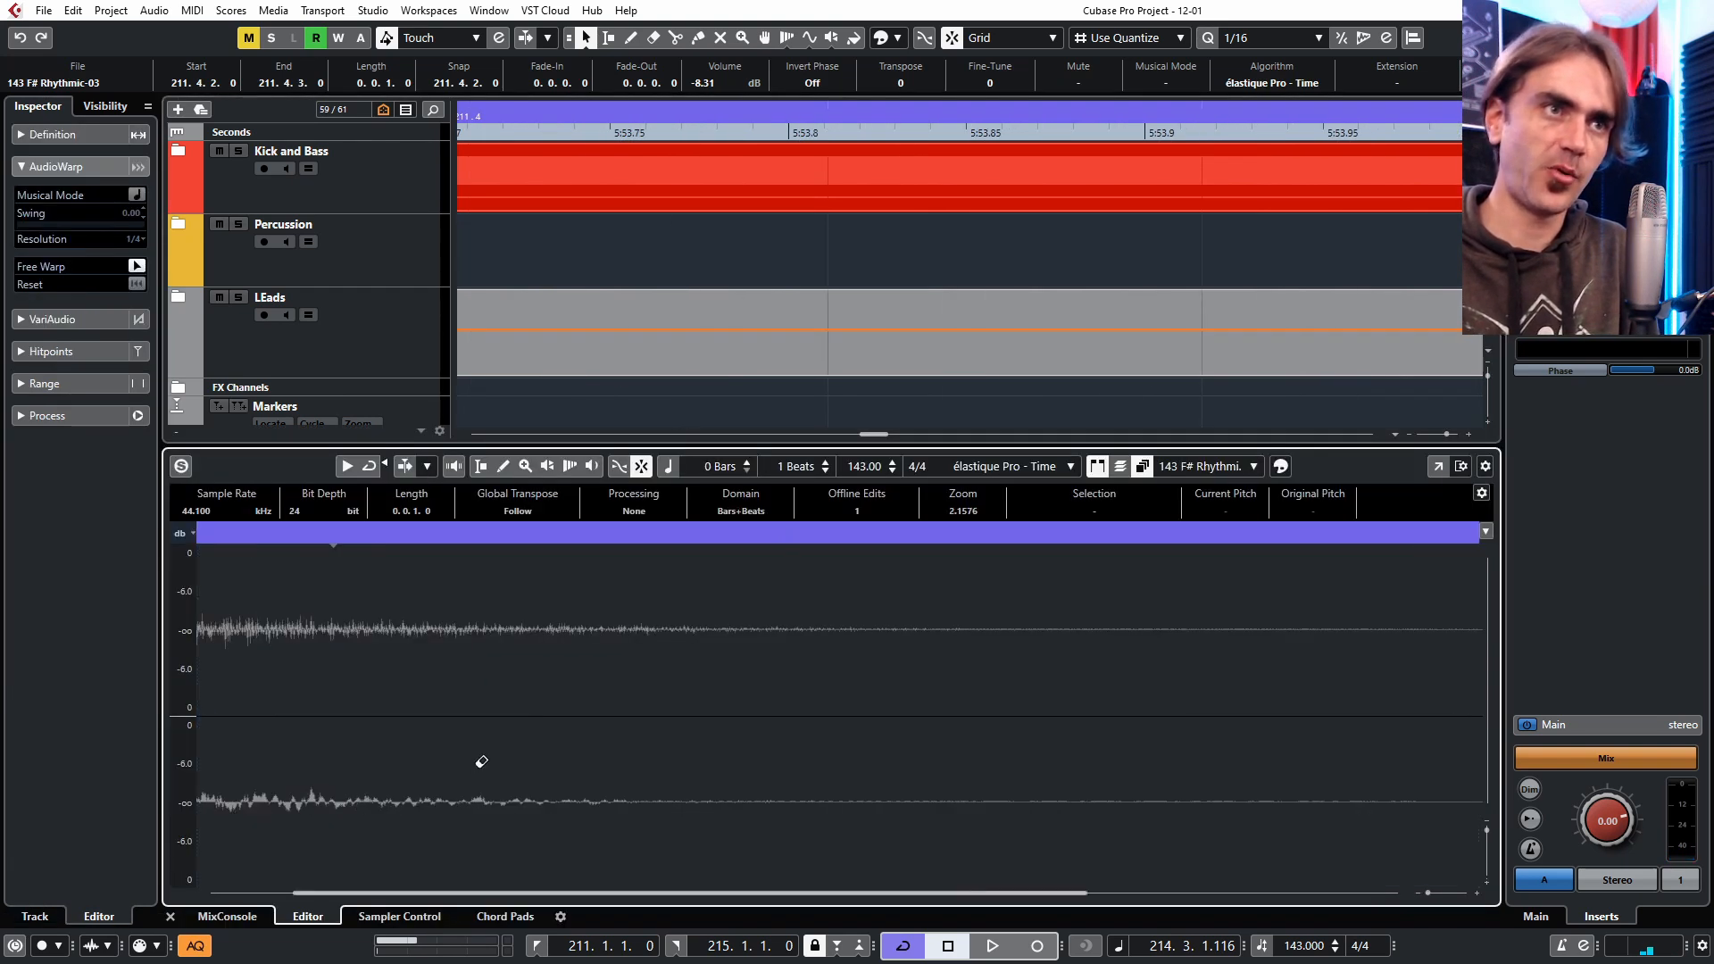
scroll(582, 782, "left", 5)
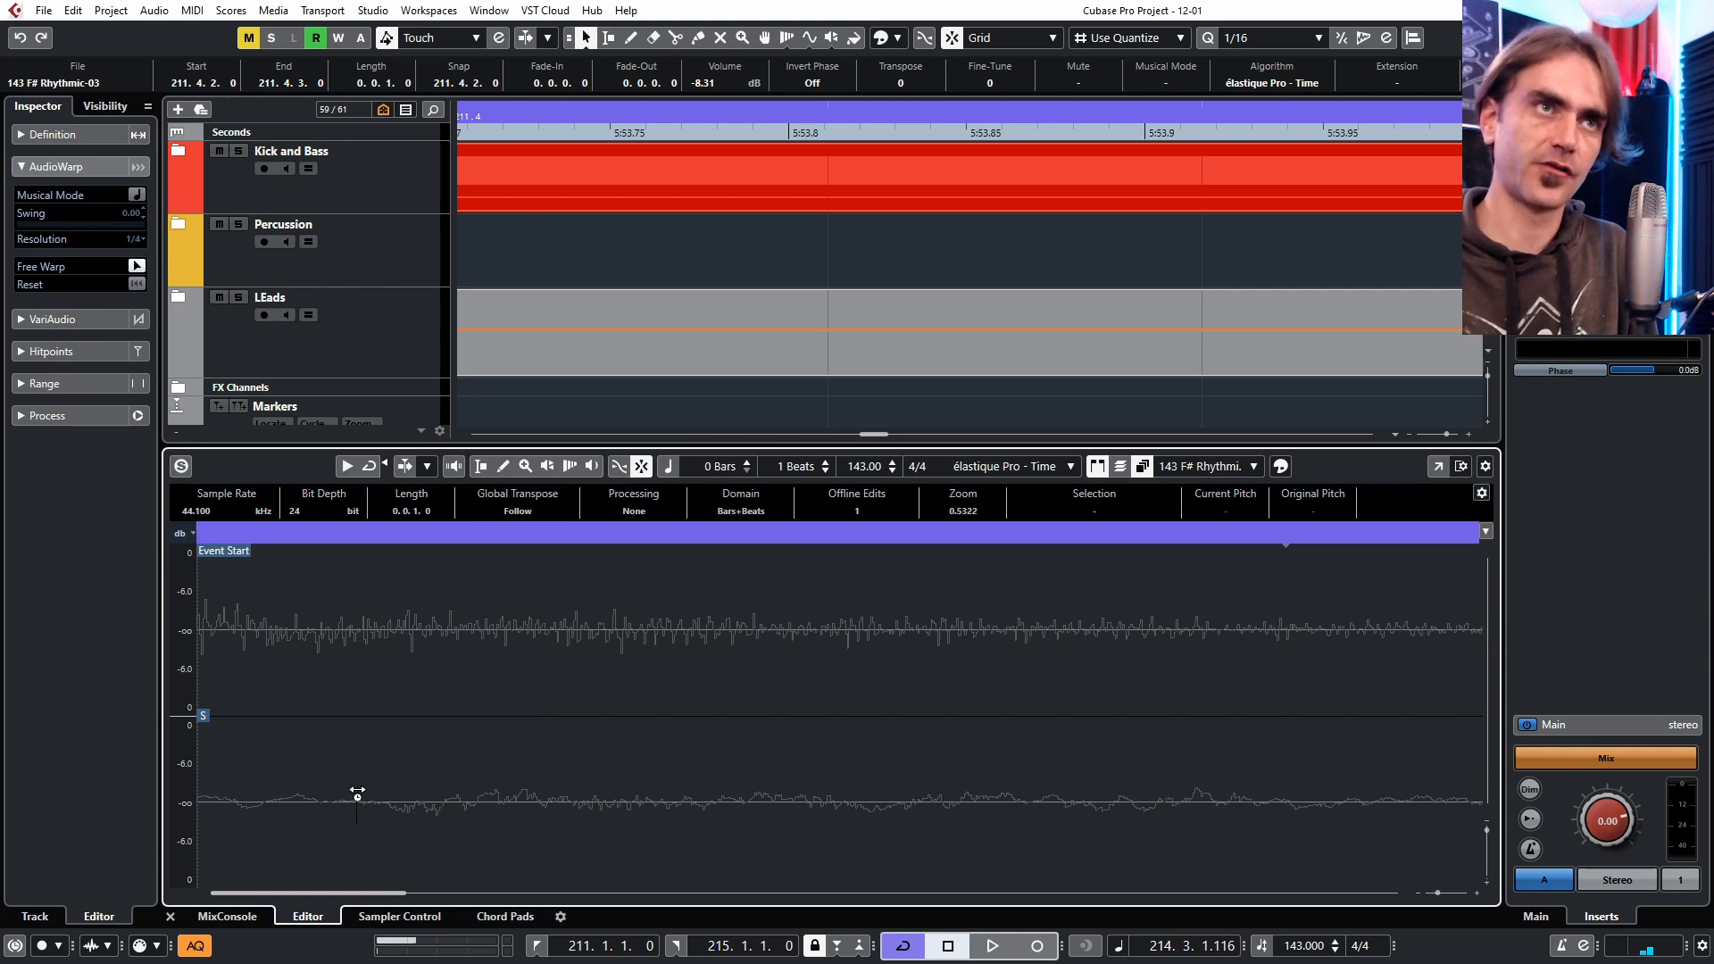
left_click(171, 917)
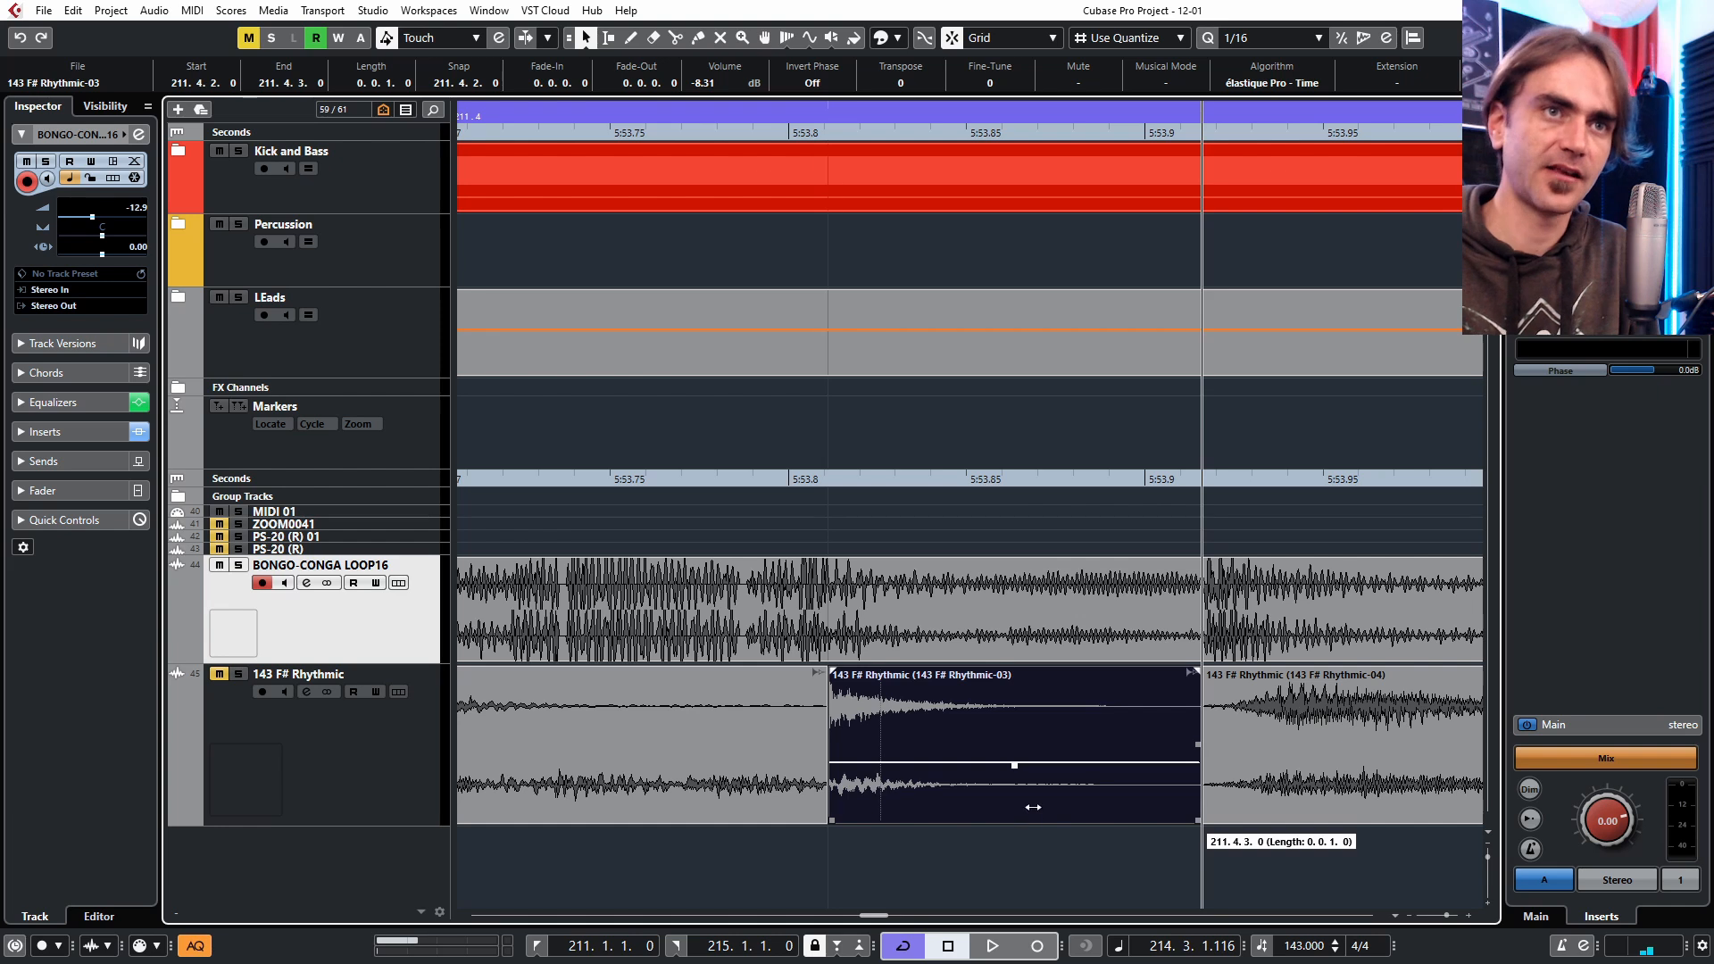
Turn on Snap to Zero Crossing with grid snapping off, and shorten the 143 F# Rhythmic-03 slice to a length of 0.0.0.30.
left_click(924, 39)
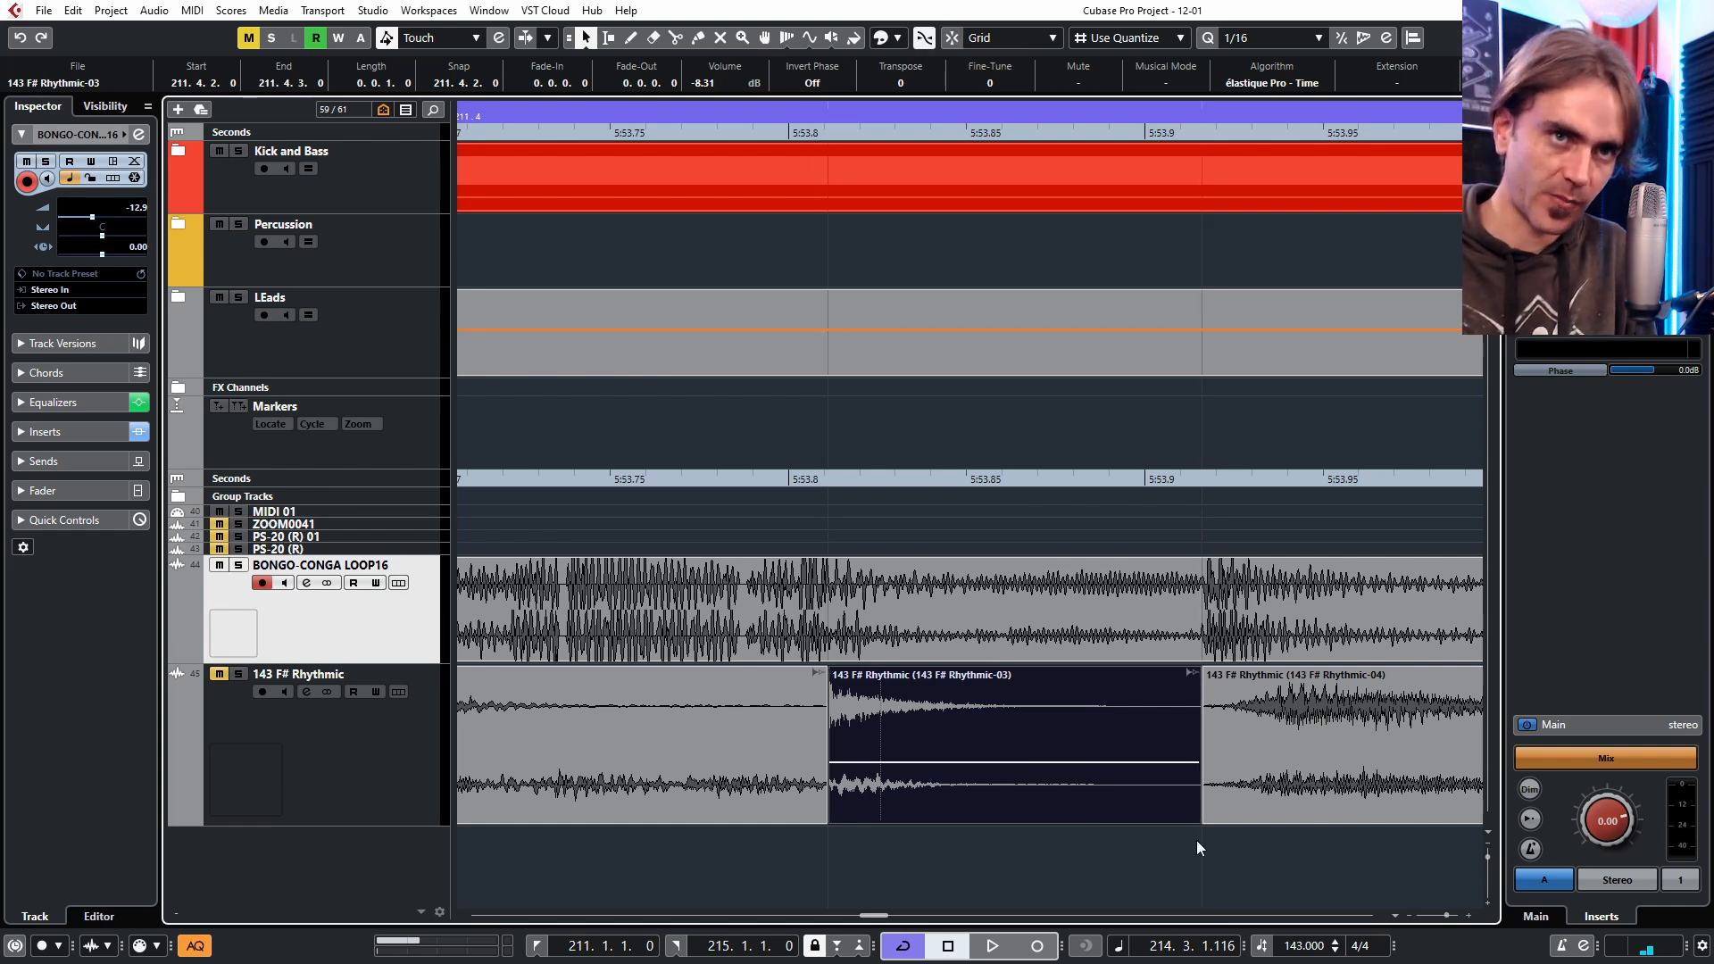
left_click_drag(1196, 812, 924, 811)
scroll(904, 784, "up", 3)
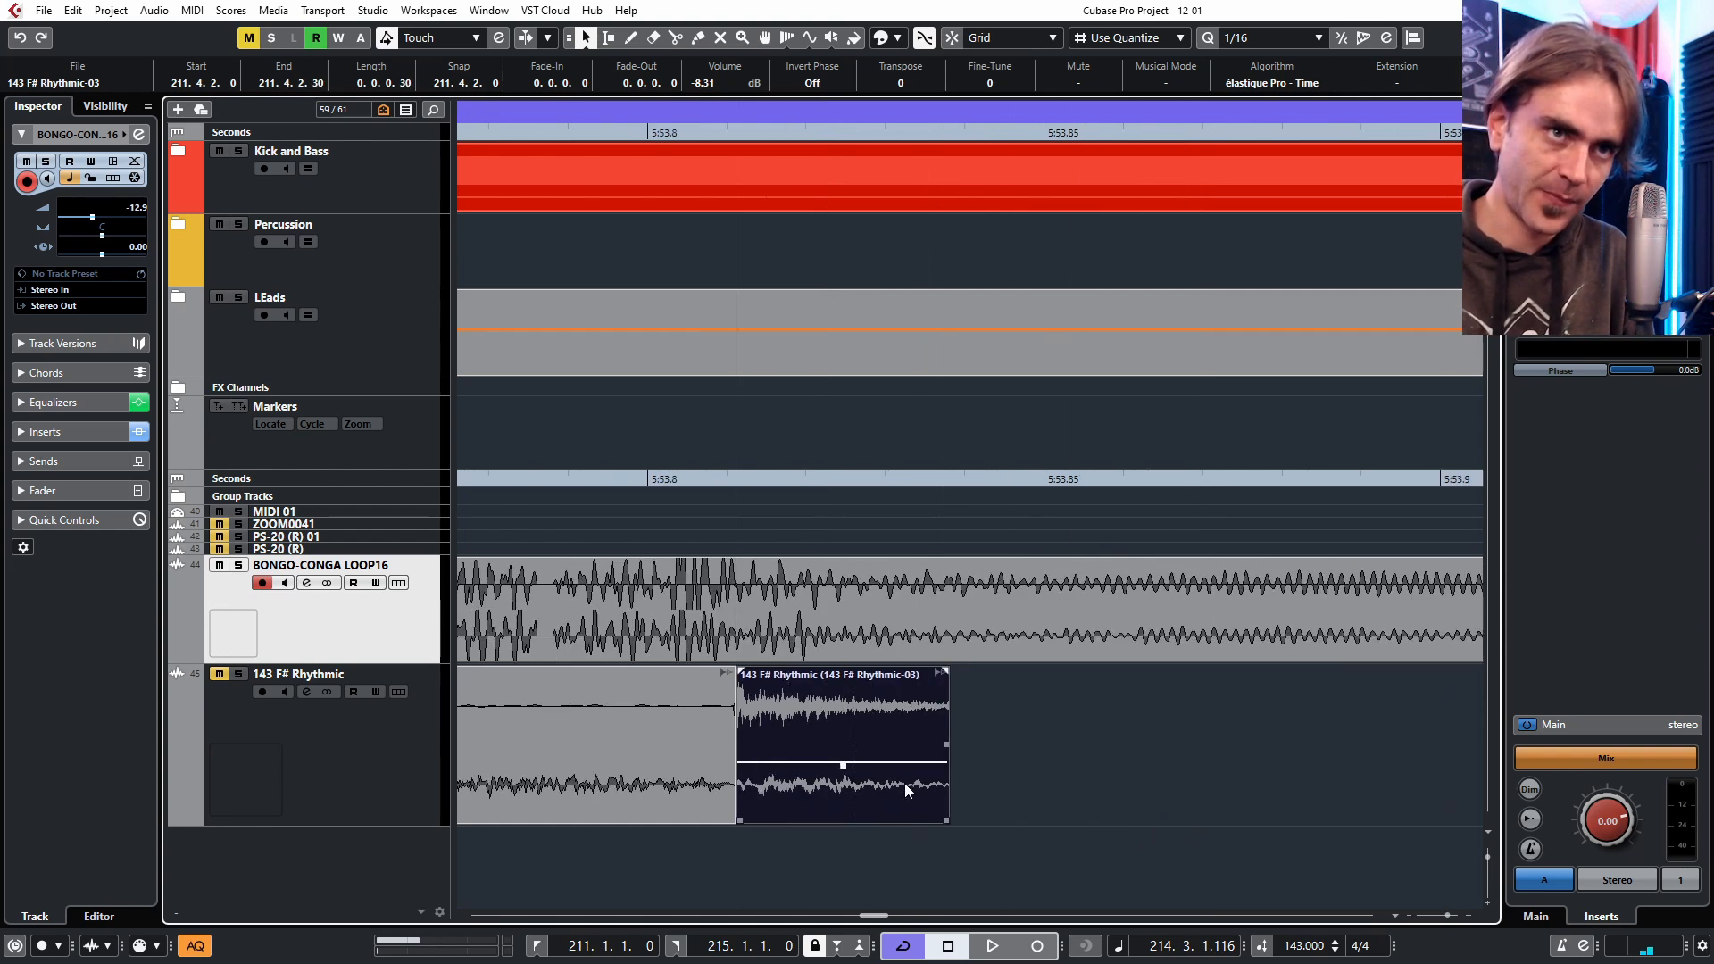
scroll(903, 784, "up", 5)
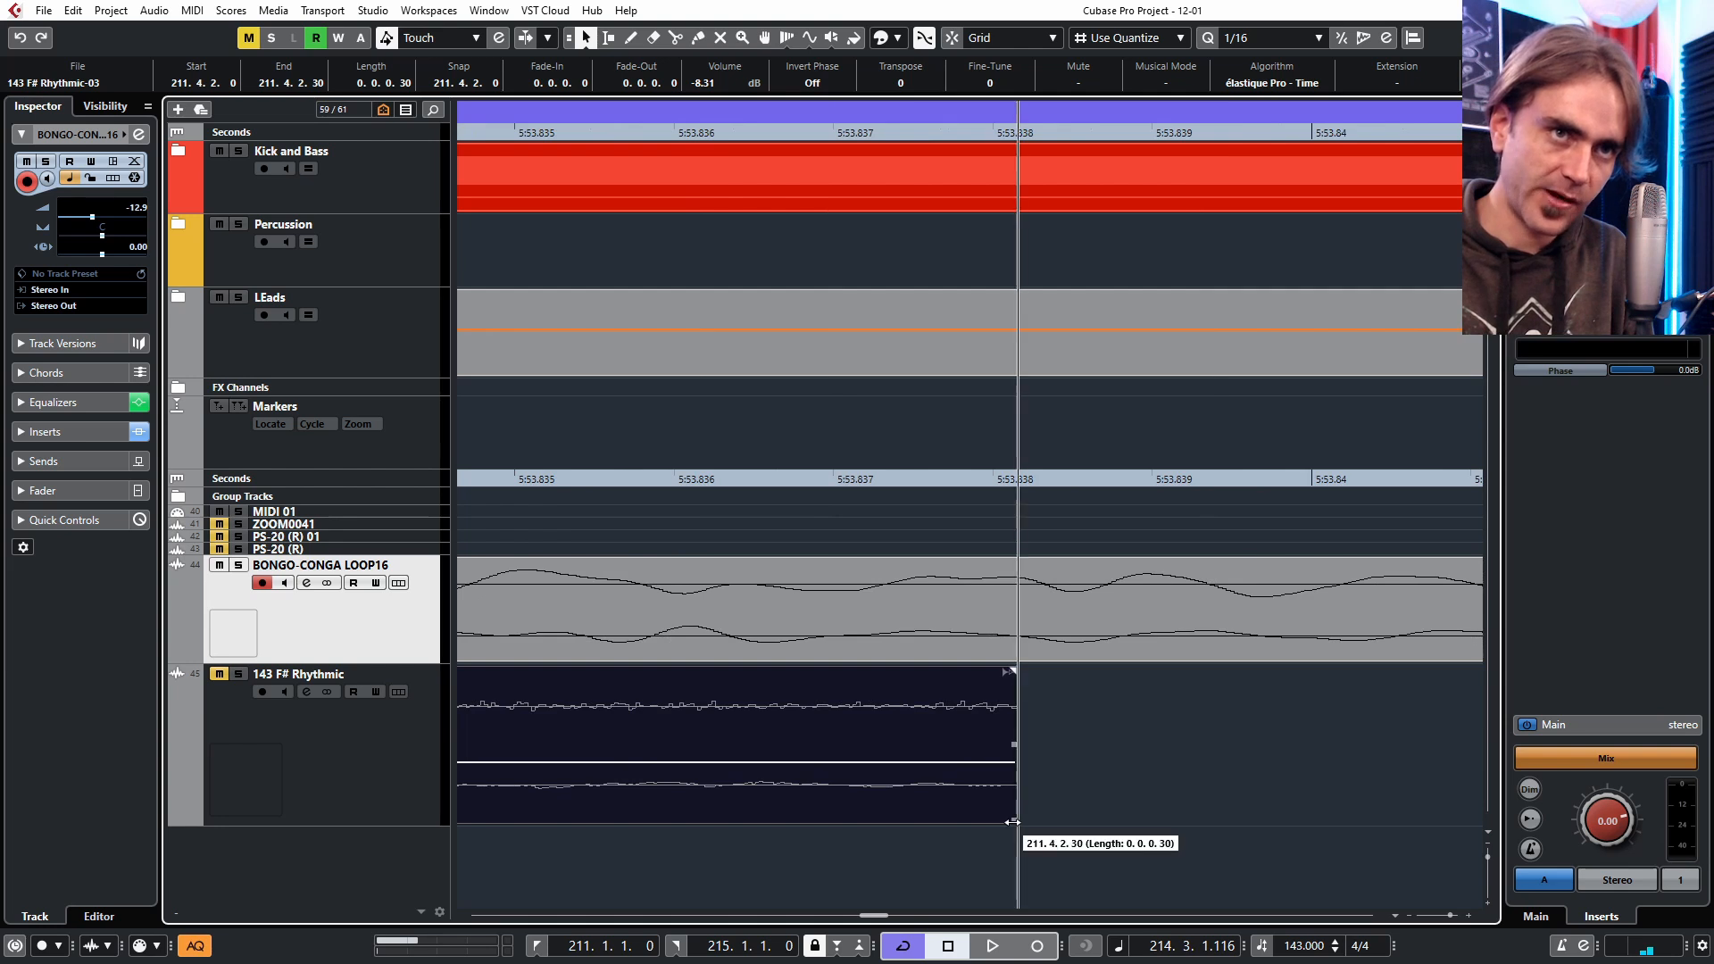
Shorten the 143 F# Rhythmic-03 slice further at its end, to a length of 0.0.0.28.
left_click_drag(1012, 821, 873, 841)
scroll(691, 791, "up", 3)
scroll(914, 809, "down", 2)
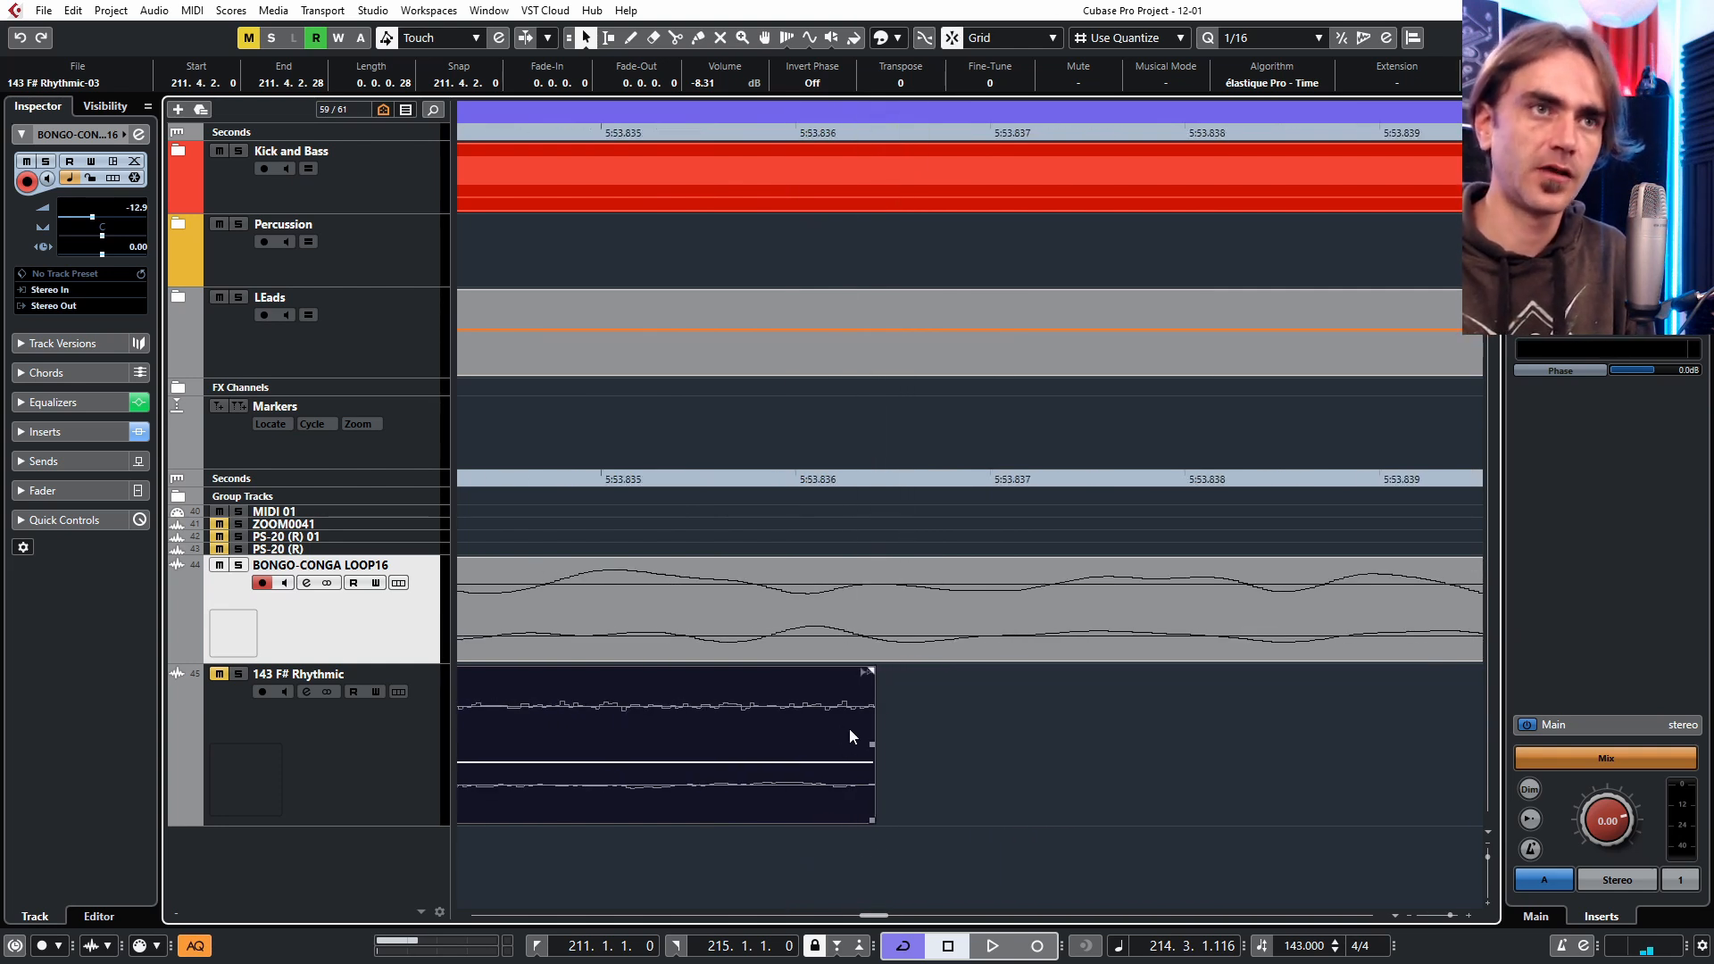
Open the 143 F# Rhythmic-03 slice in the sample editor, redraw its first samples at the zero line in both channels, and close the editor.
double_click(808, 696)
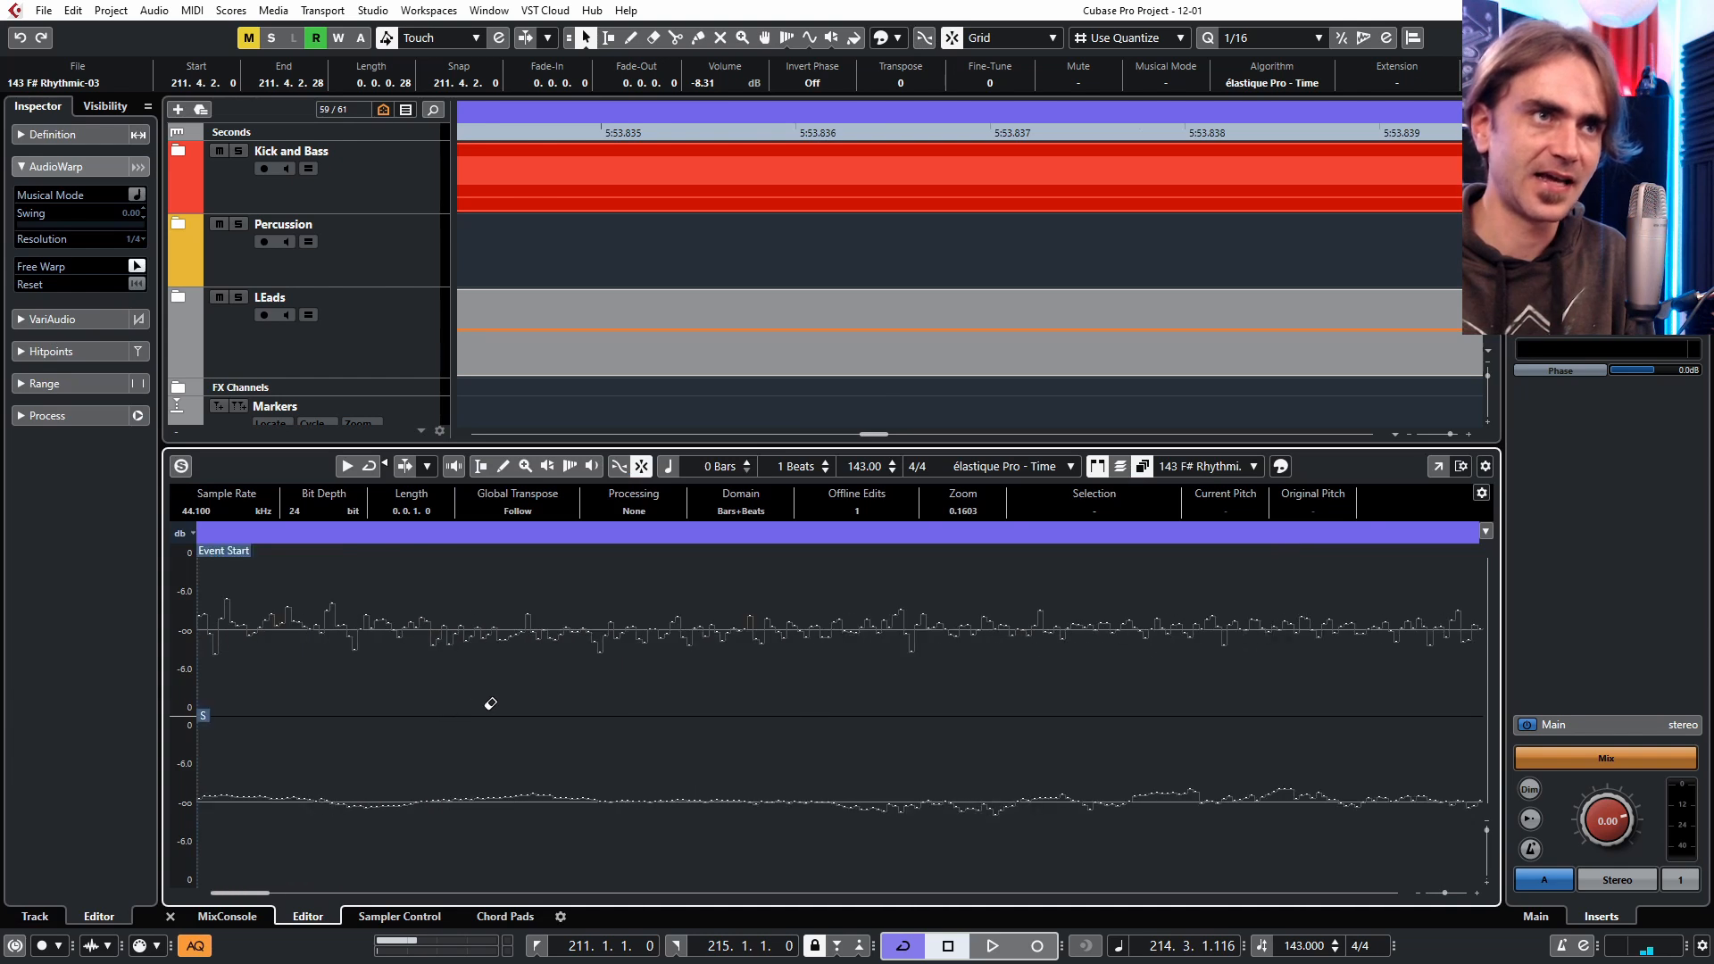
scroll(490, 704, "up", 5)
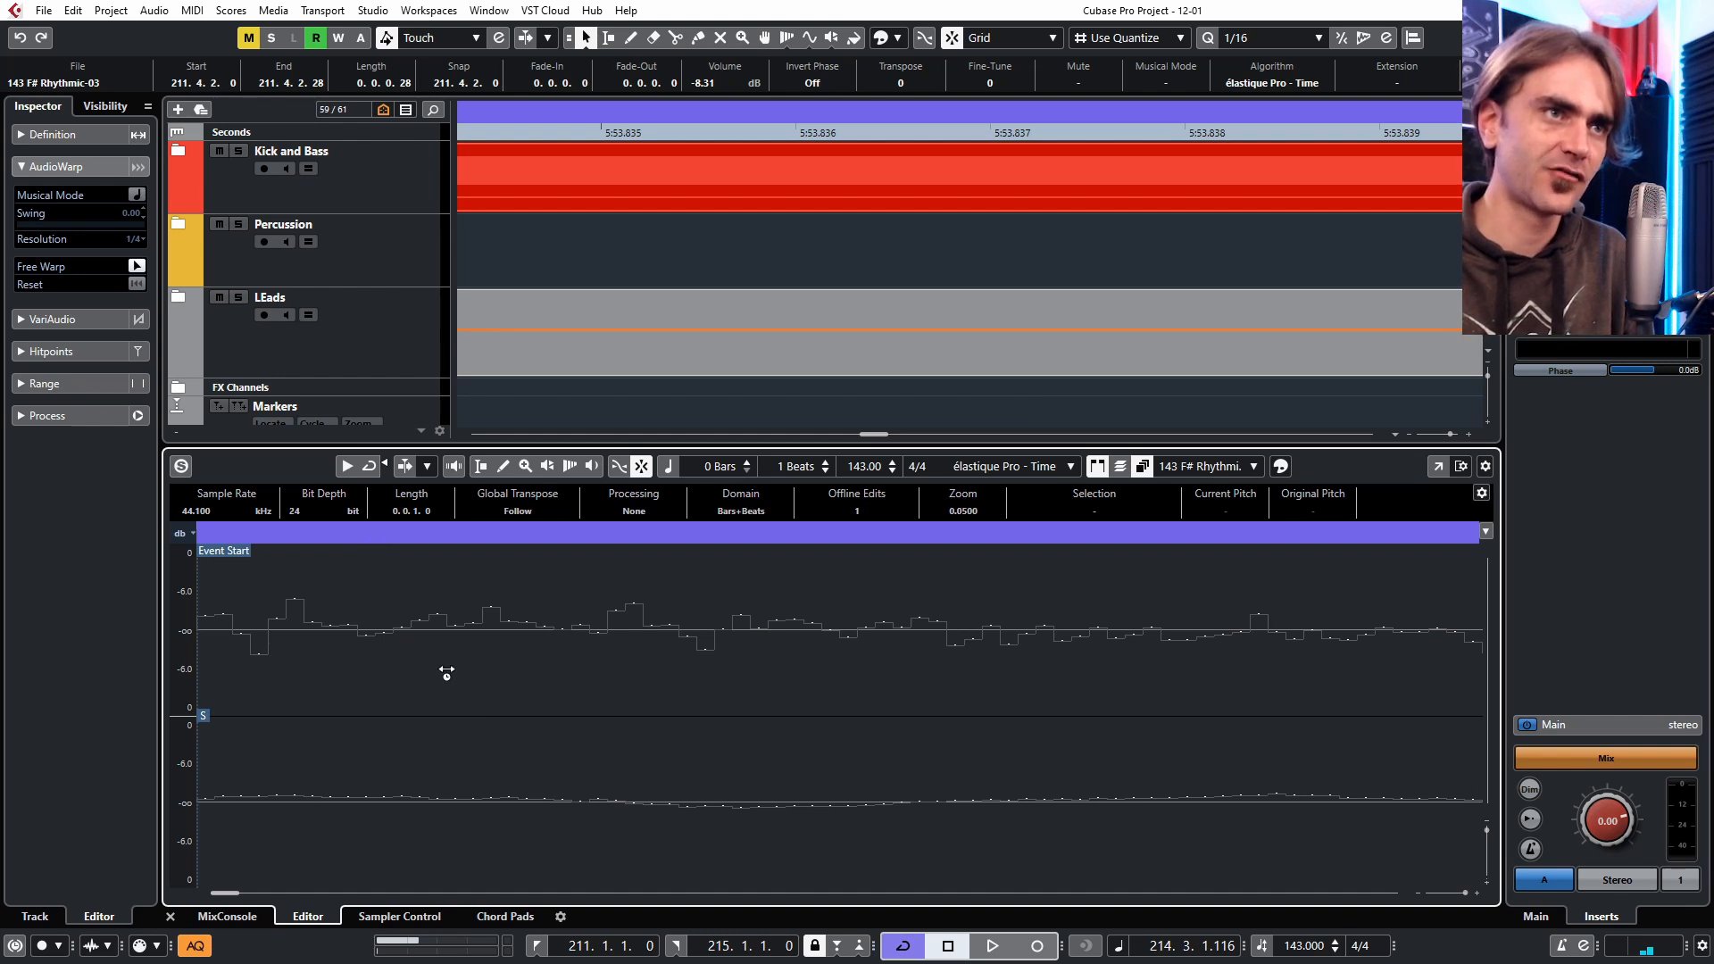
left_click(502, 467)
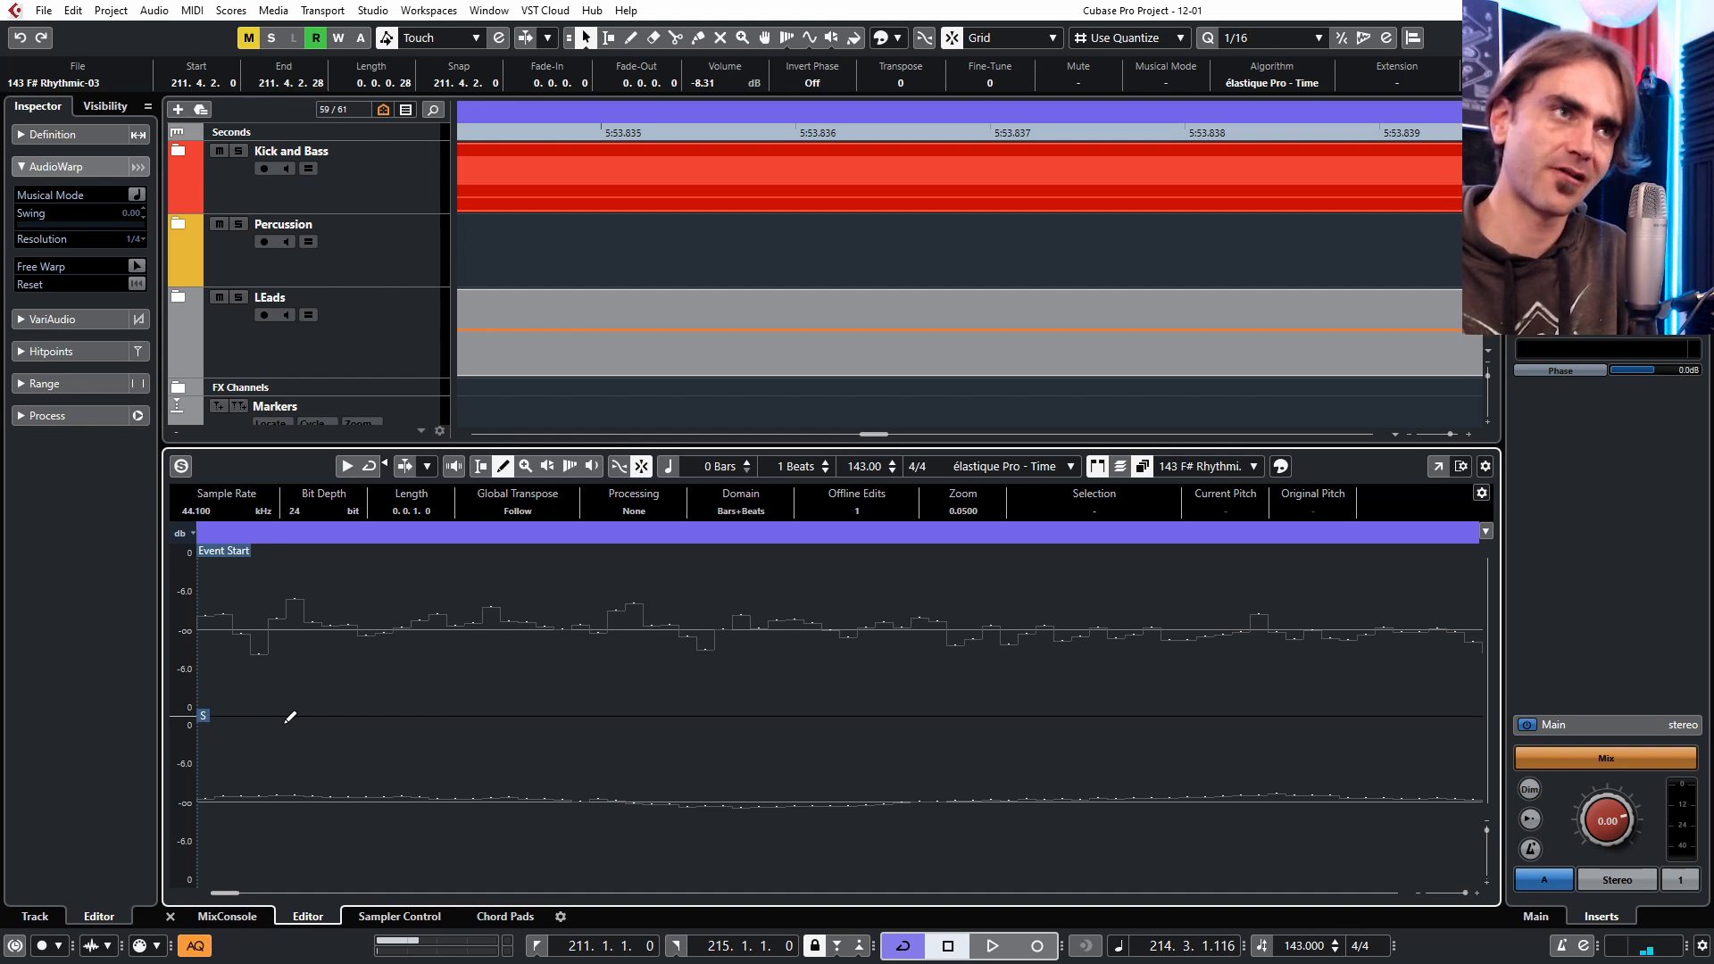
left_click(210, 624)
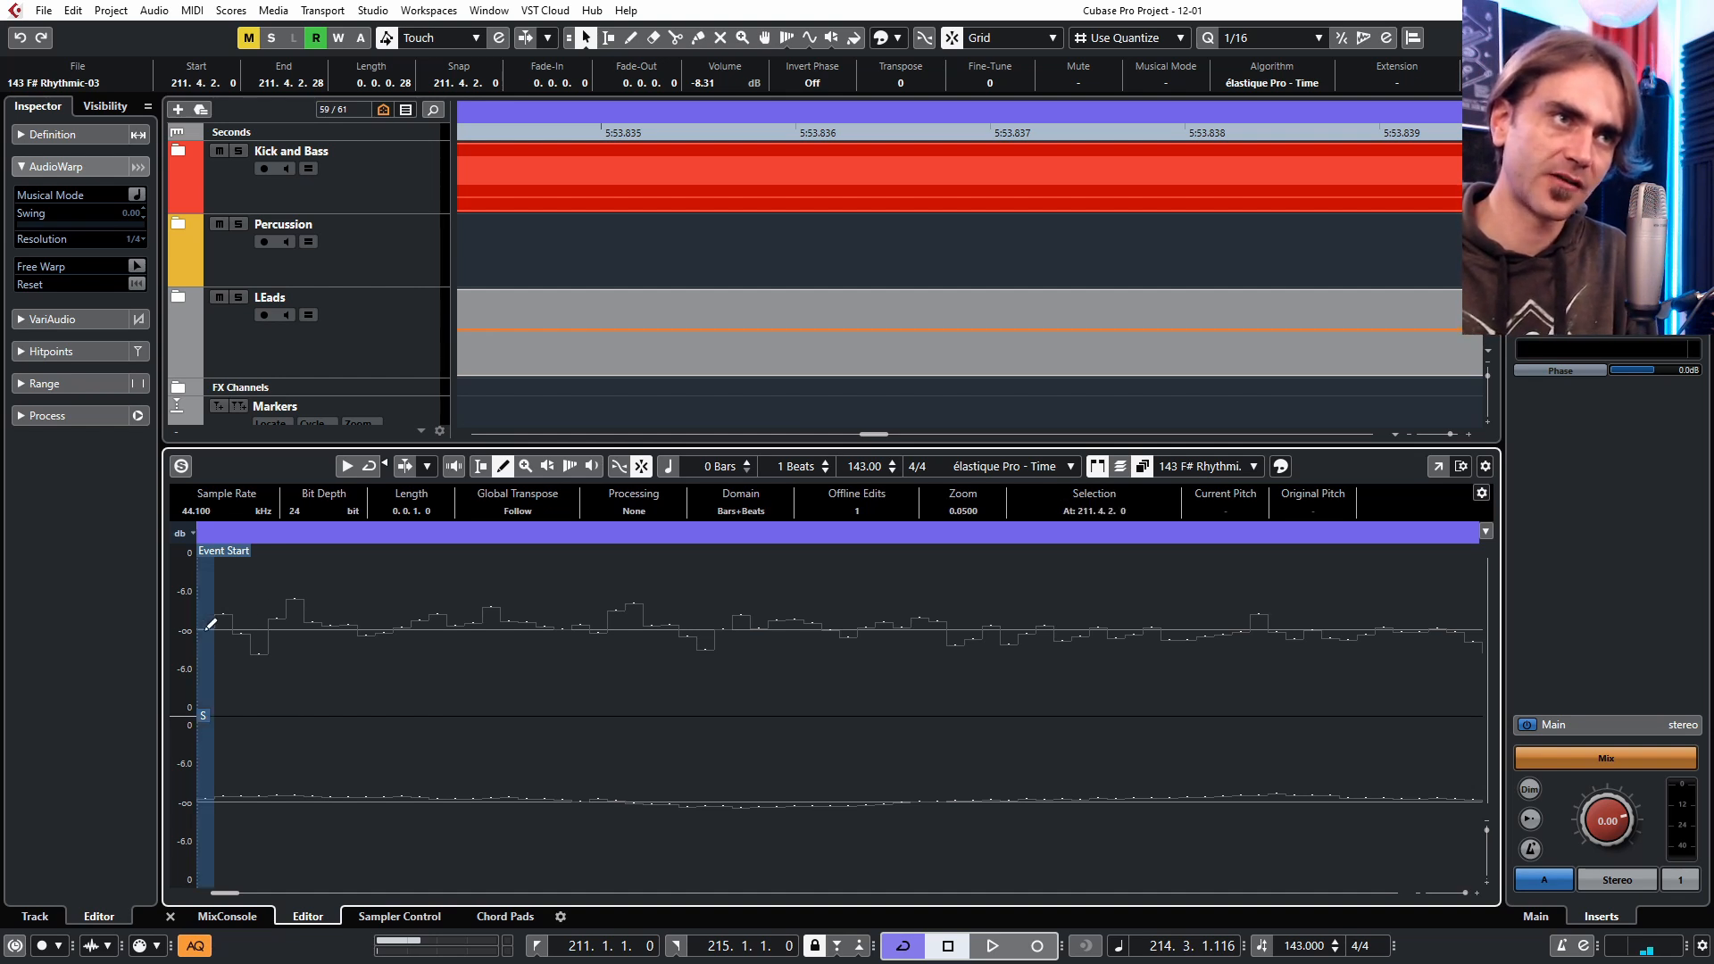
left_click_drag(216, 800, 202, 801)
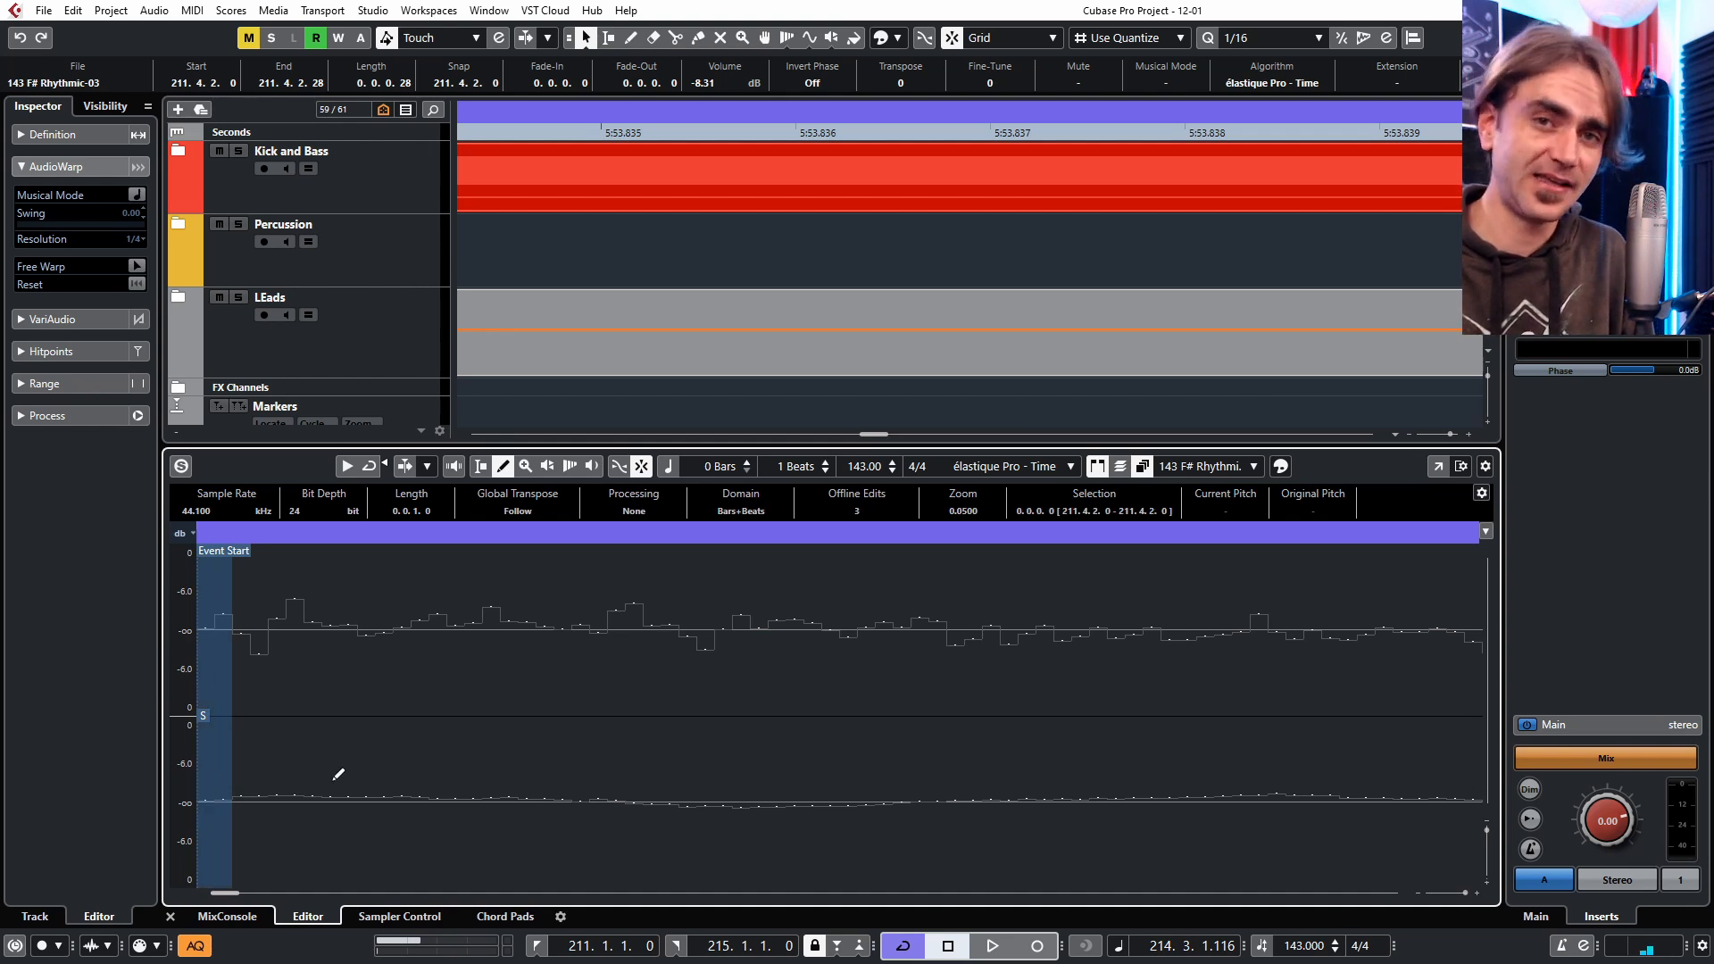
left_click(170, 916)
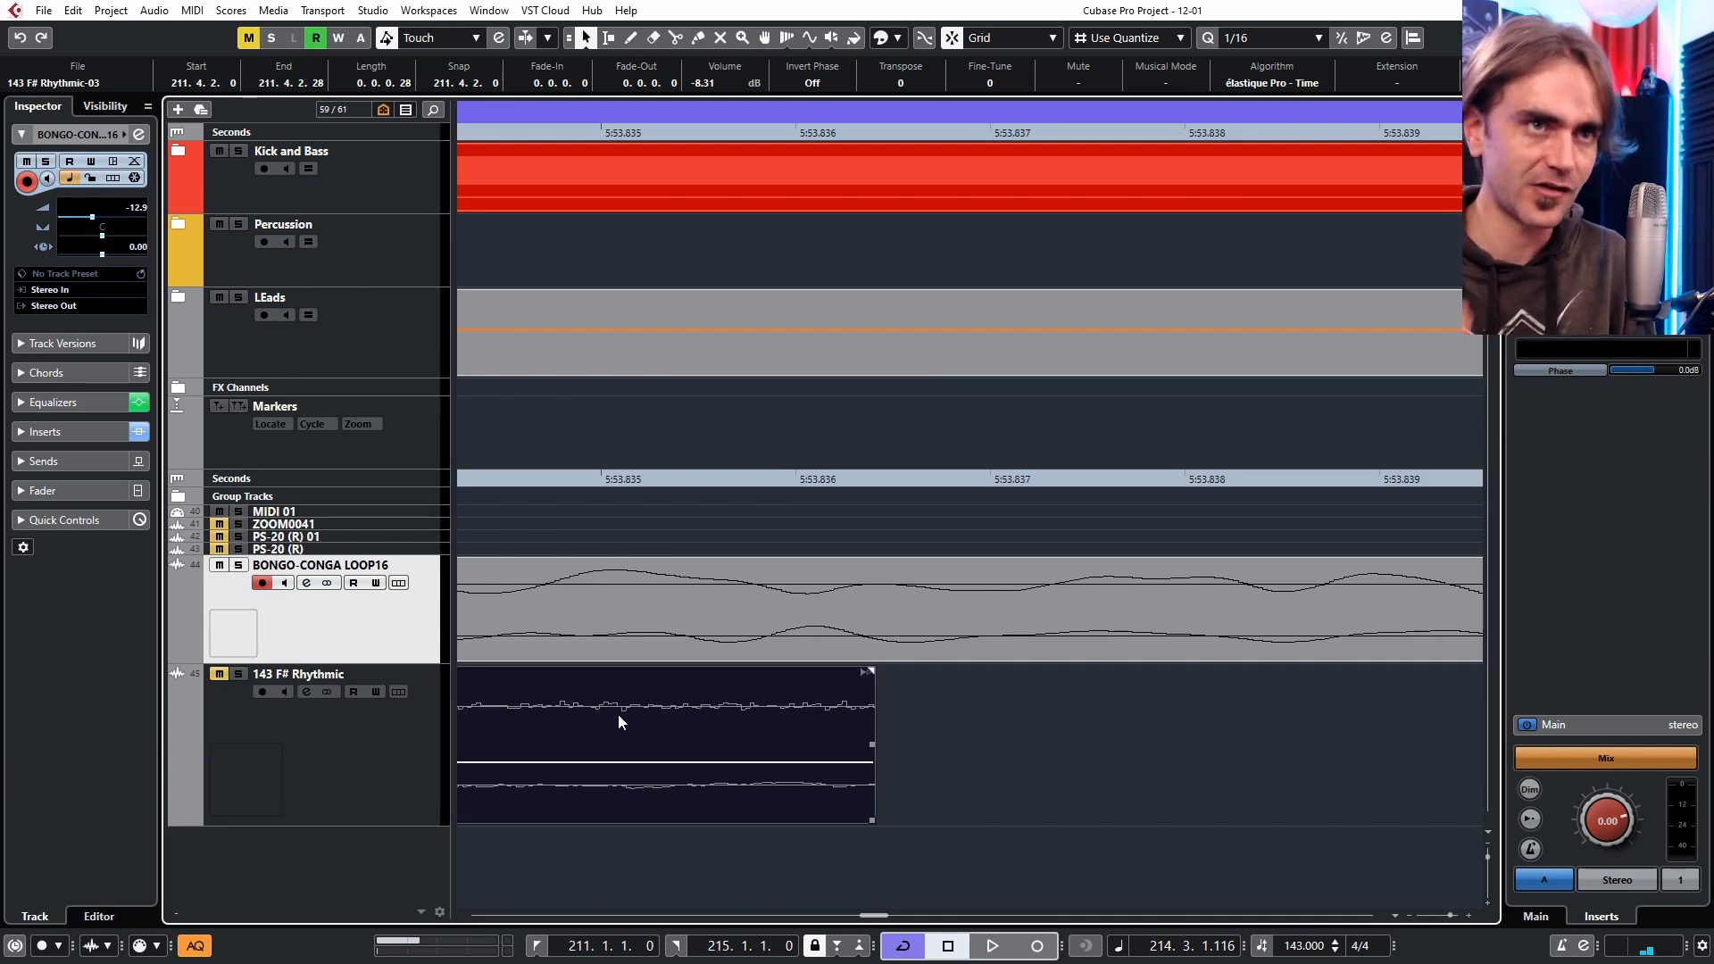
Play back the sliced bongo-conga loop and 143 F# Rhythmic audio from bar 211, and stop playback.
scroll(625, 707, "down", 8)
scroll(759, 730, "left", 3)
scroll(766, 725, "down", 3)
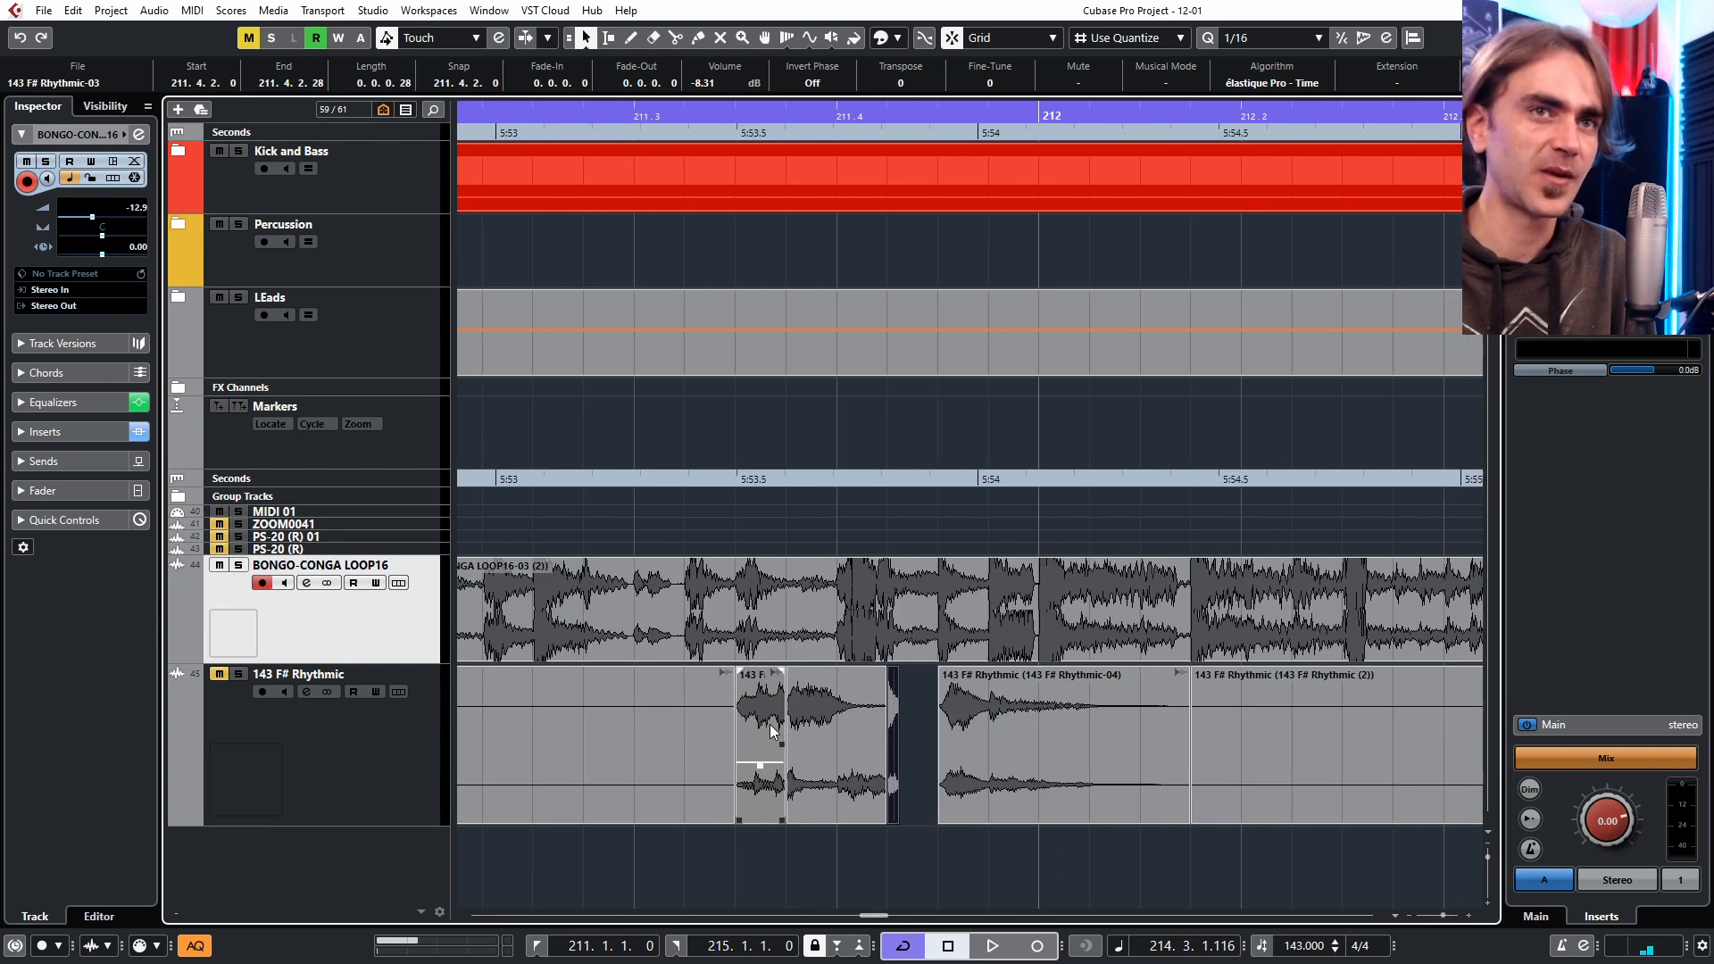
scroll(878, 766, "down", 2)
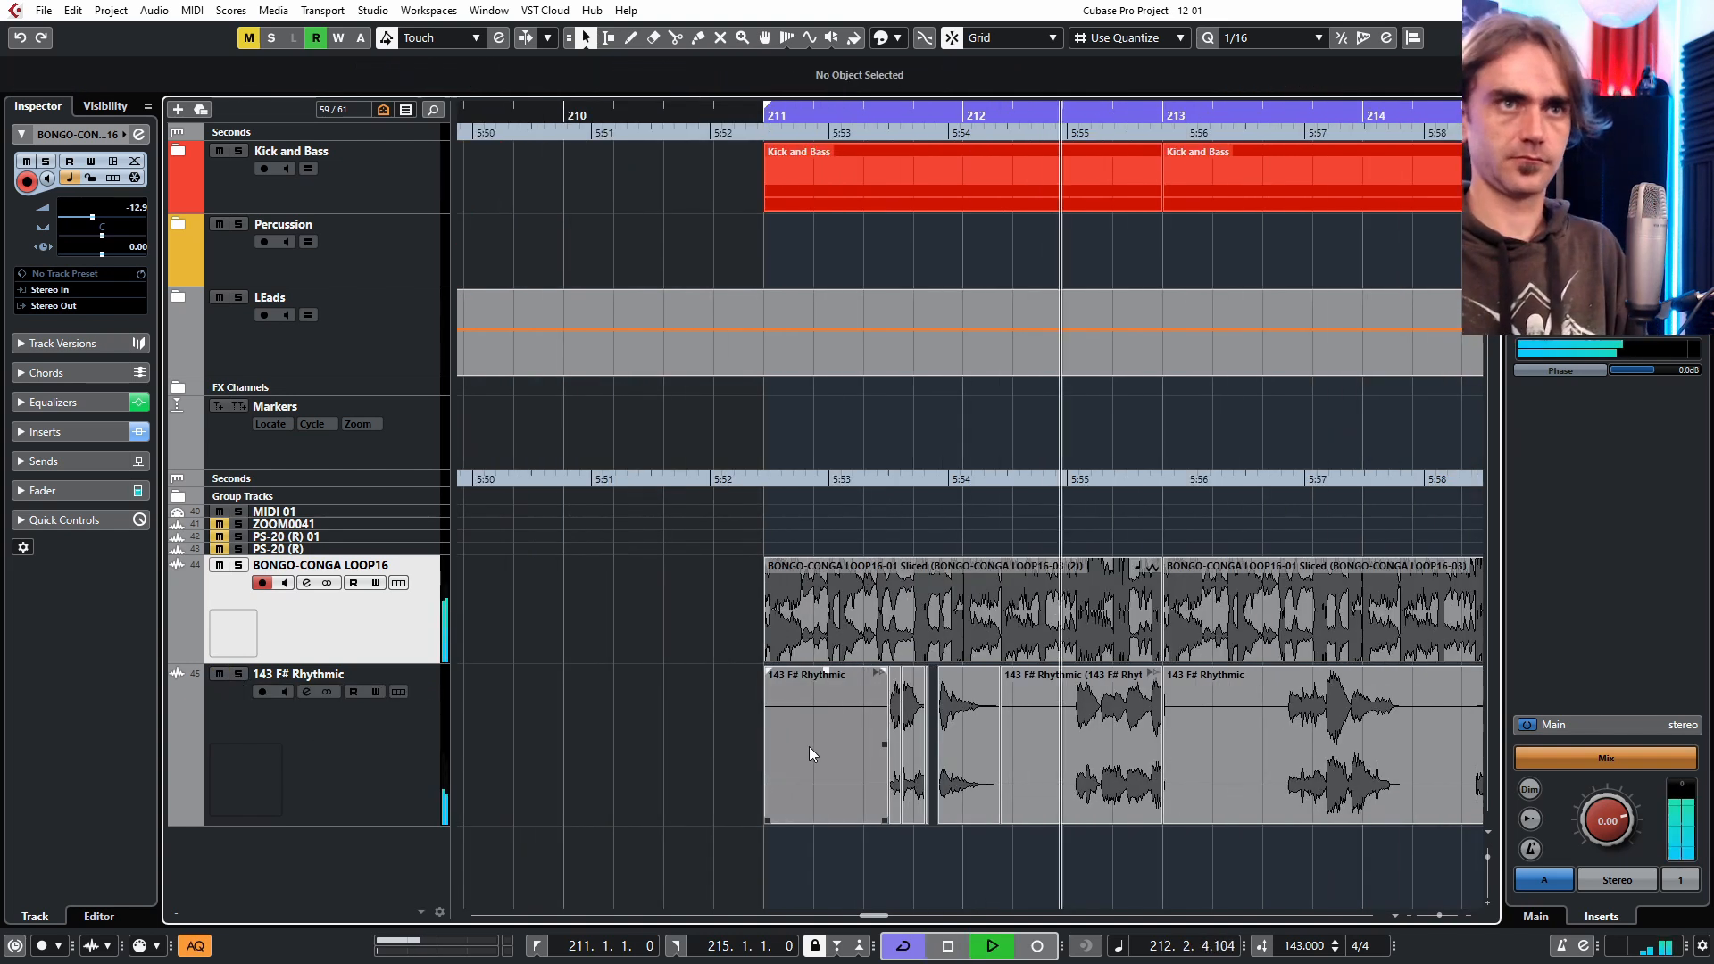
scroll(771, 695, "down", 3)
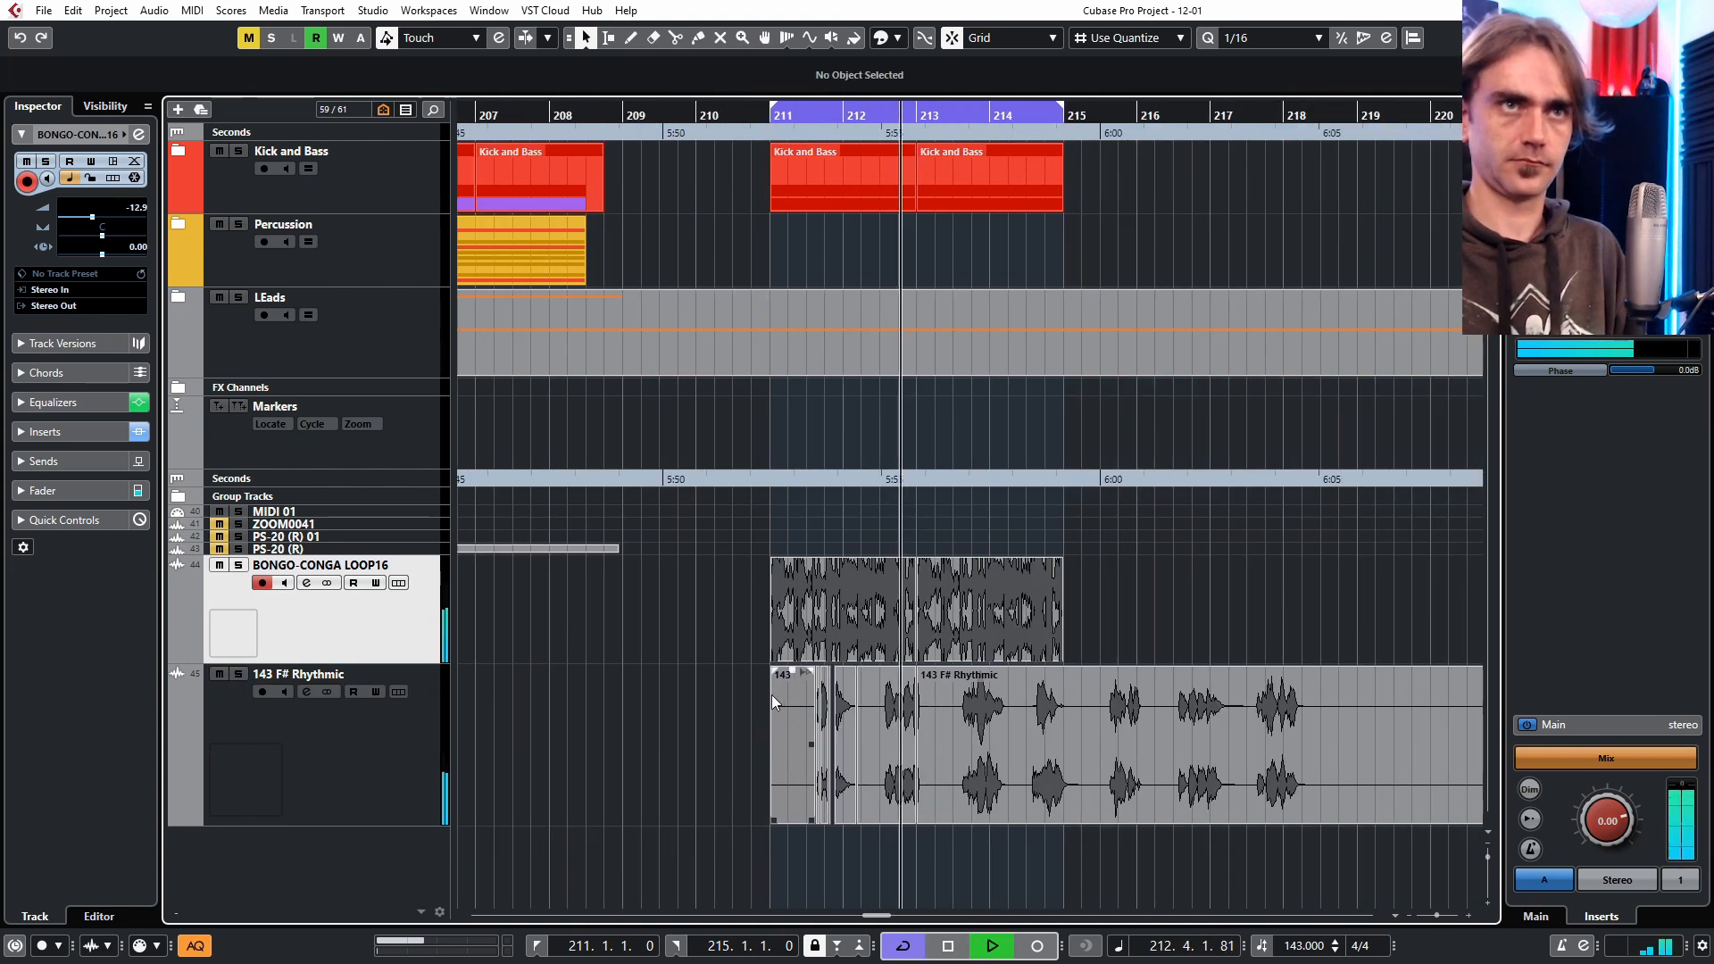
scroll(771, 695, "right", 1)
key("space")
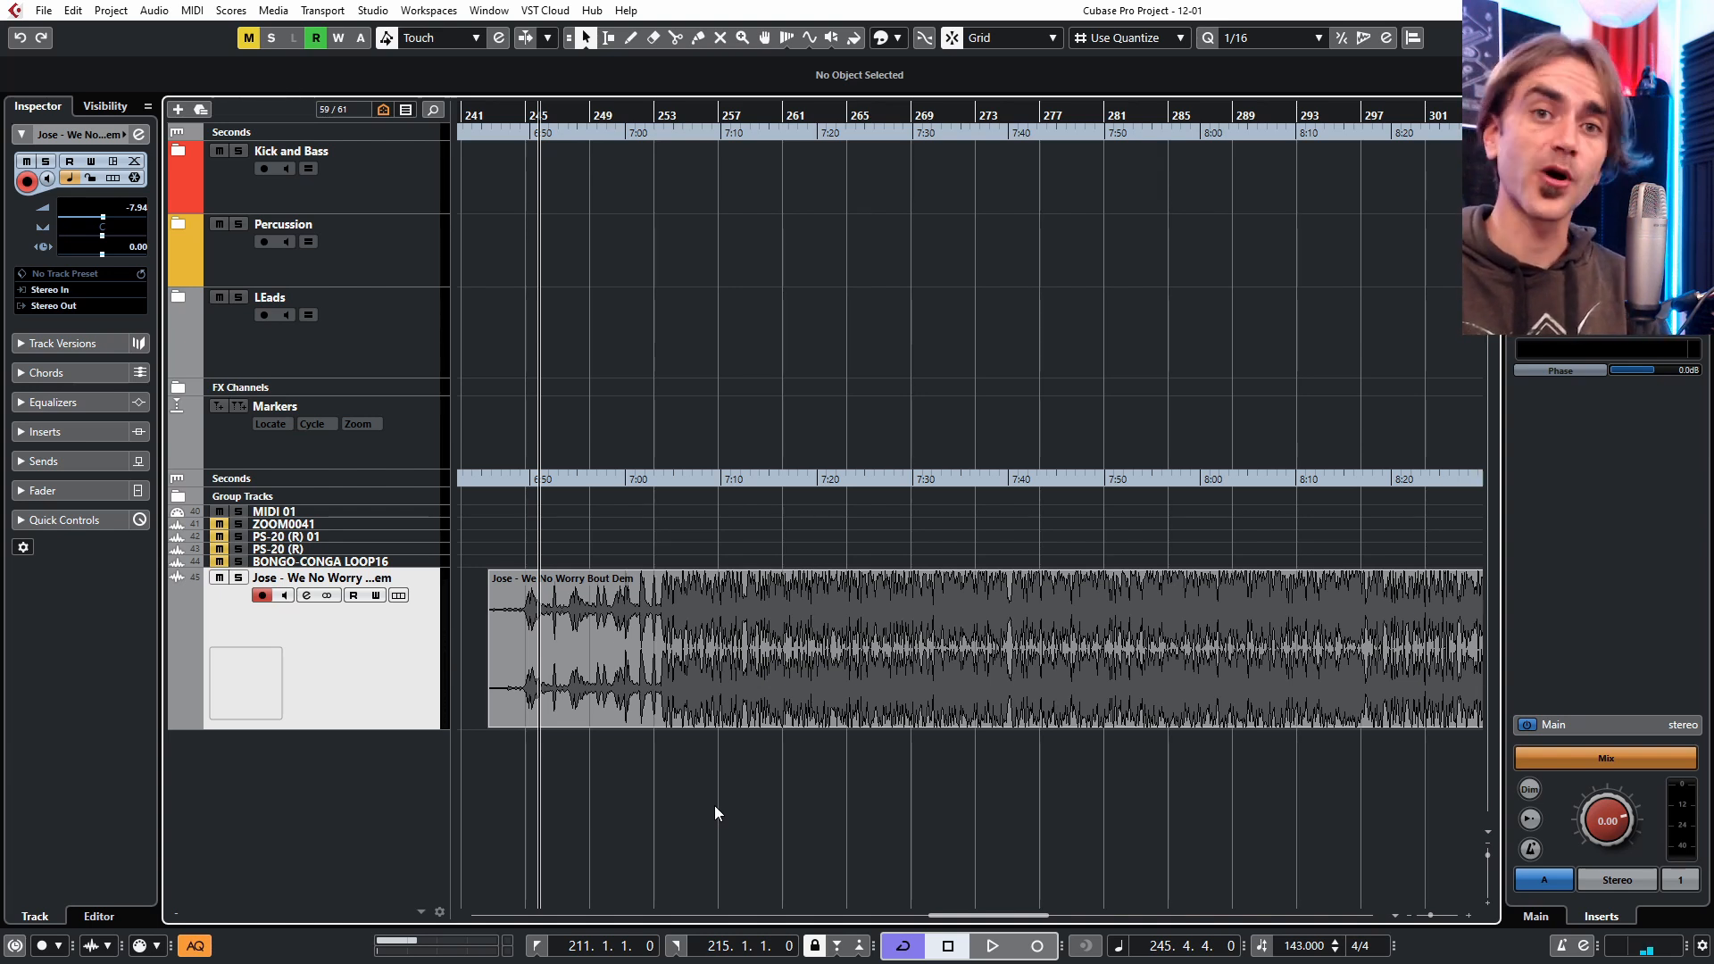
Split the We No Worry Bout Dem song and keep only the section from 253.2.2.44 to 312.1.1.0.
key("g")
key("space")
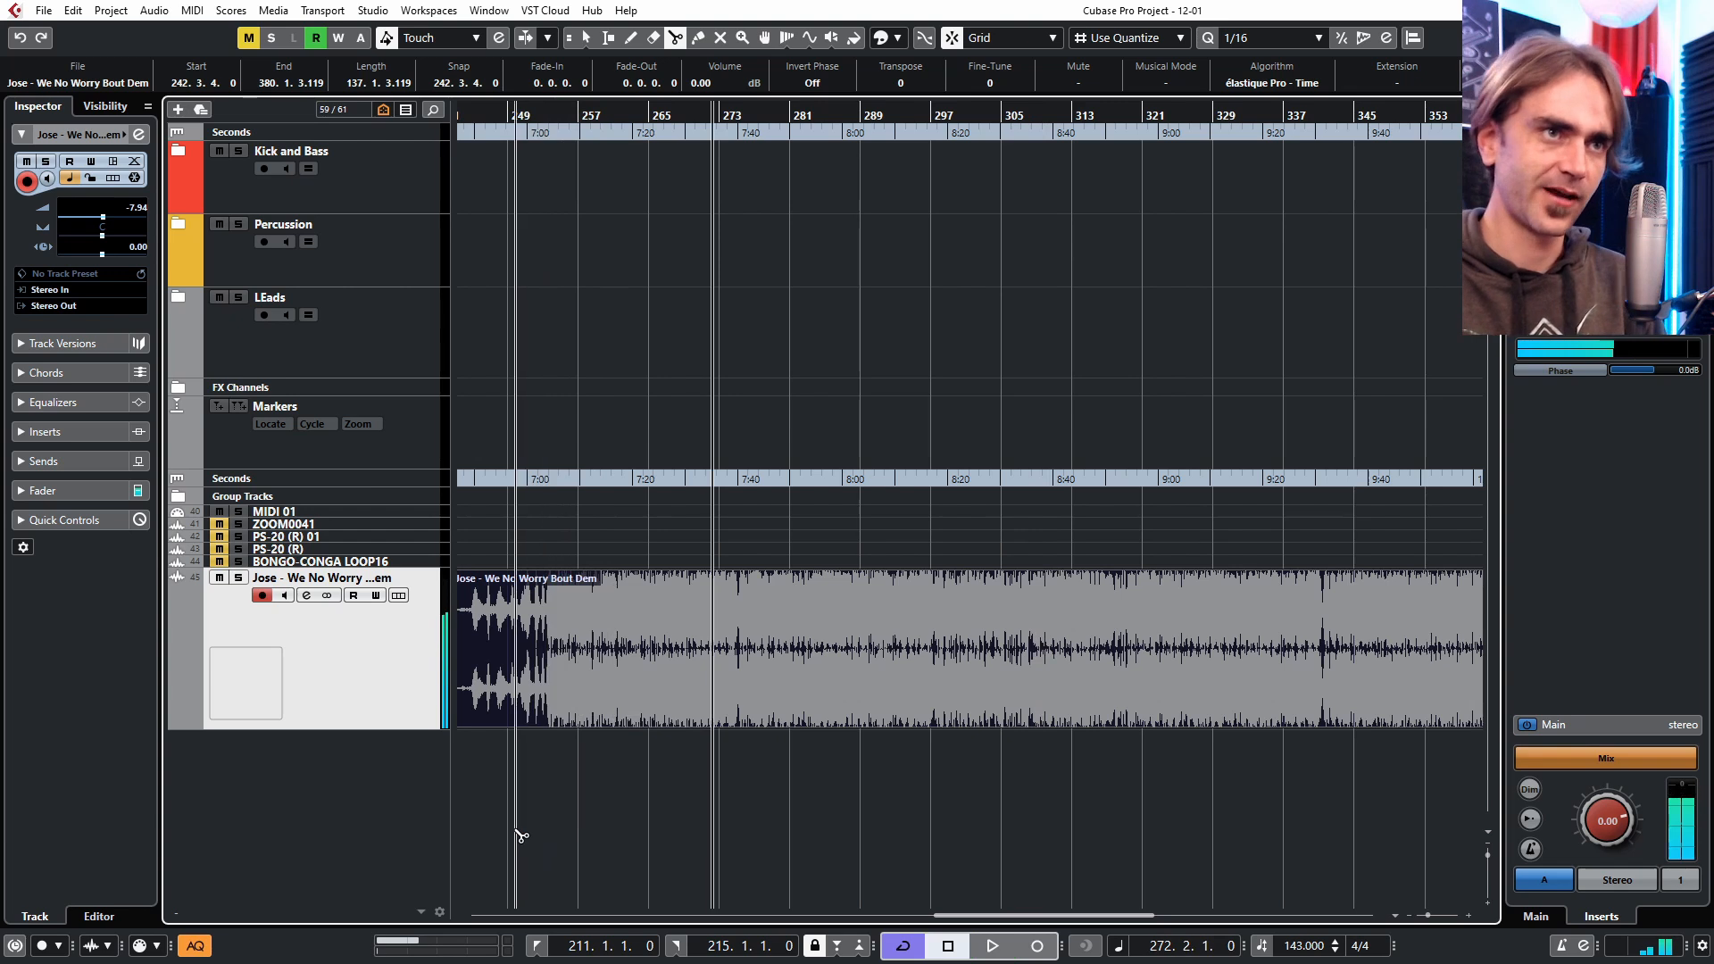
scroll(518, 832, "up", 5)
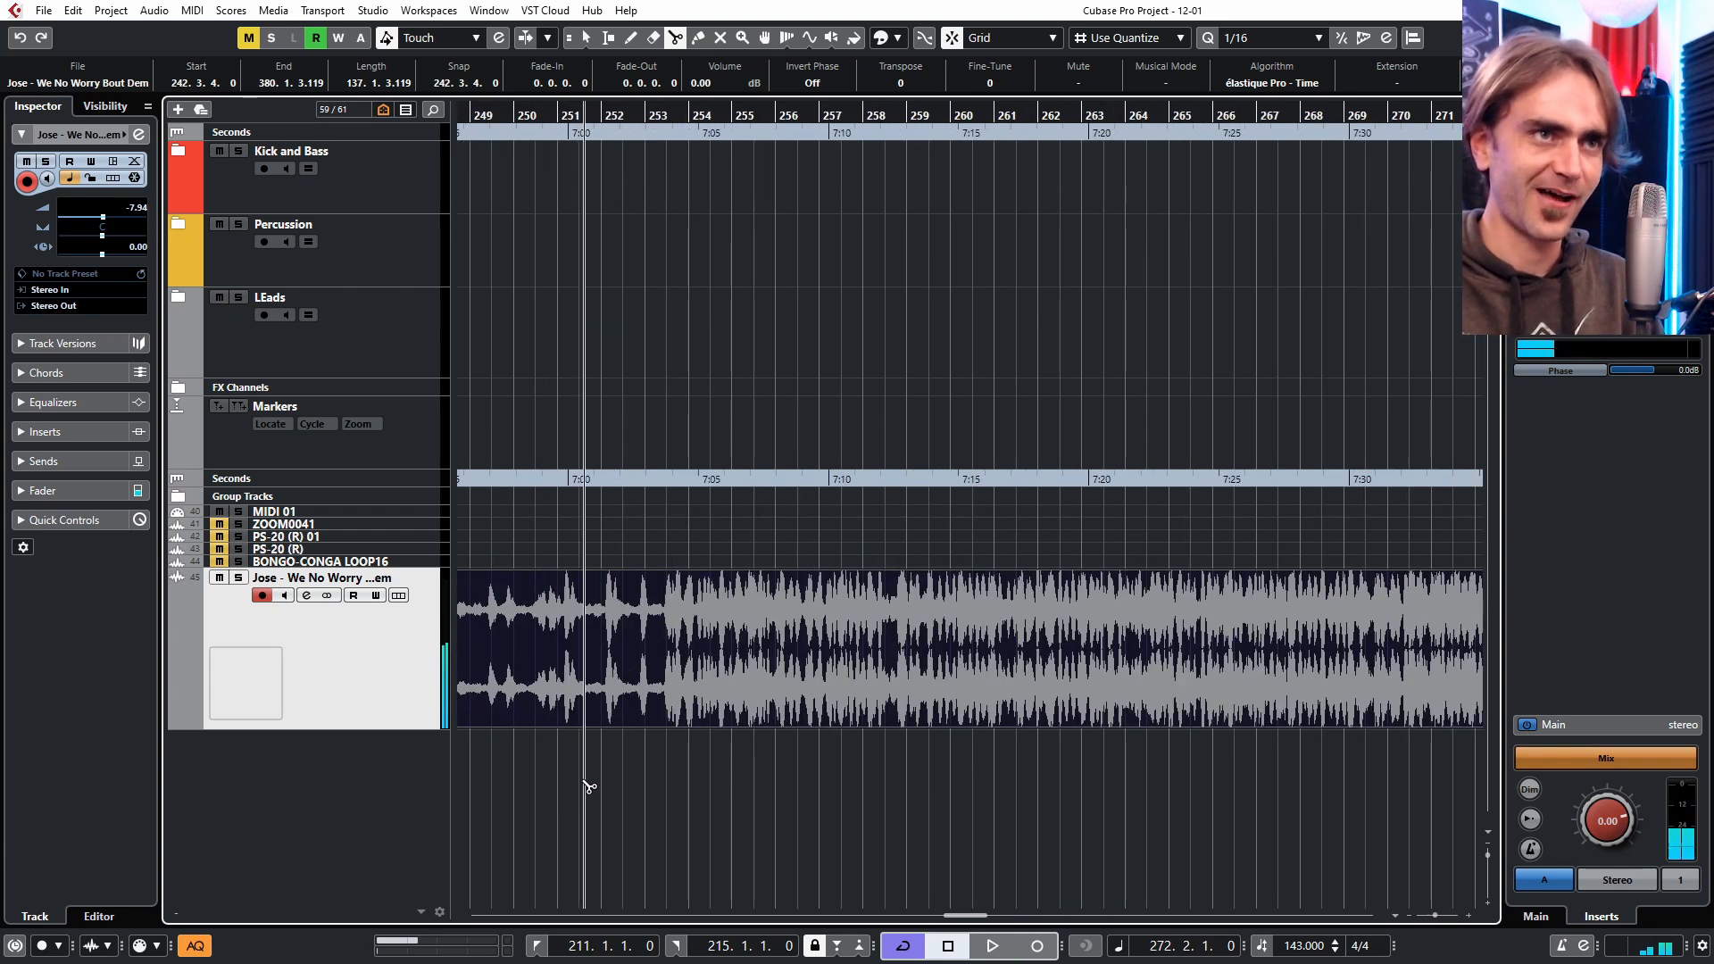
left_click(661, 687)
scroll(795, 711, "down", 4)
scroll(959, 710, "right", 4)
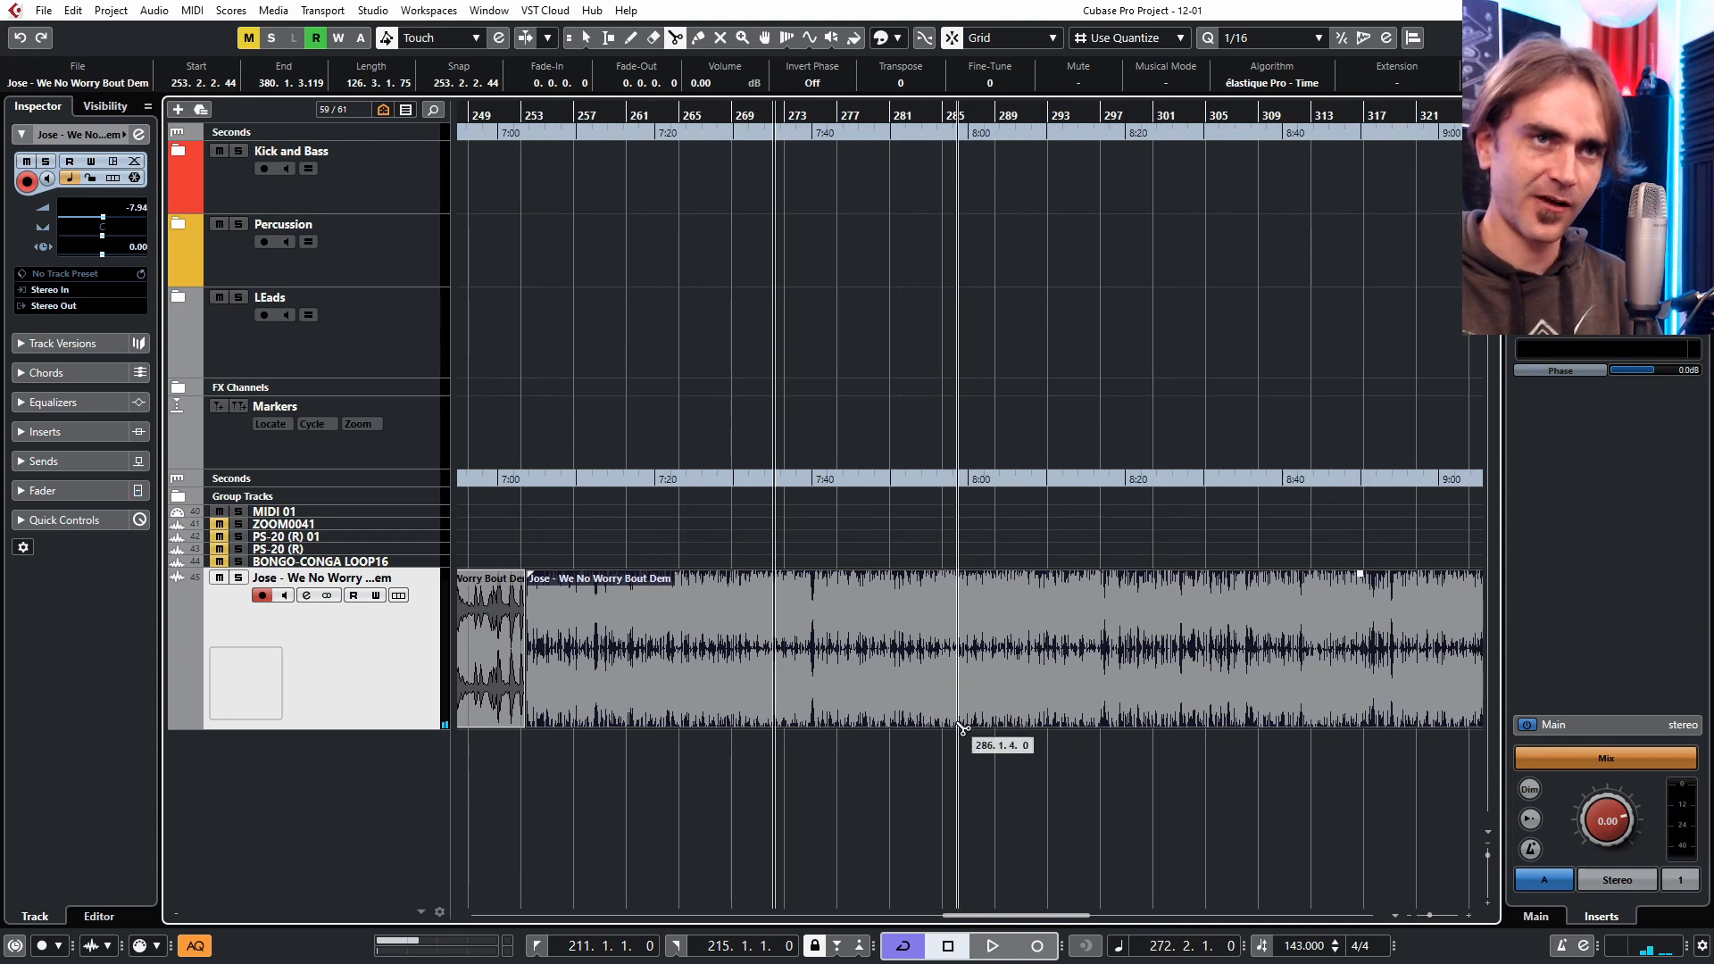
scroll(1147, 705, "down", 3)
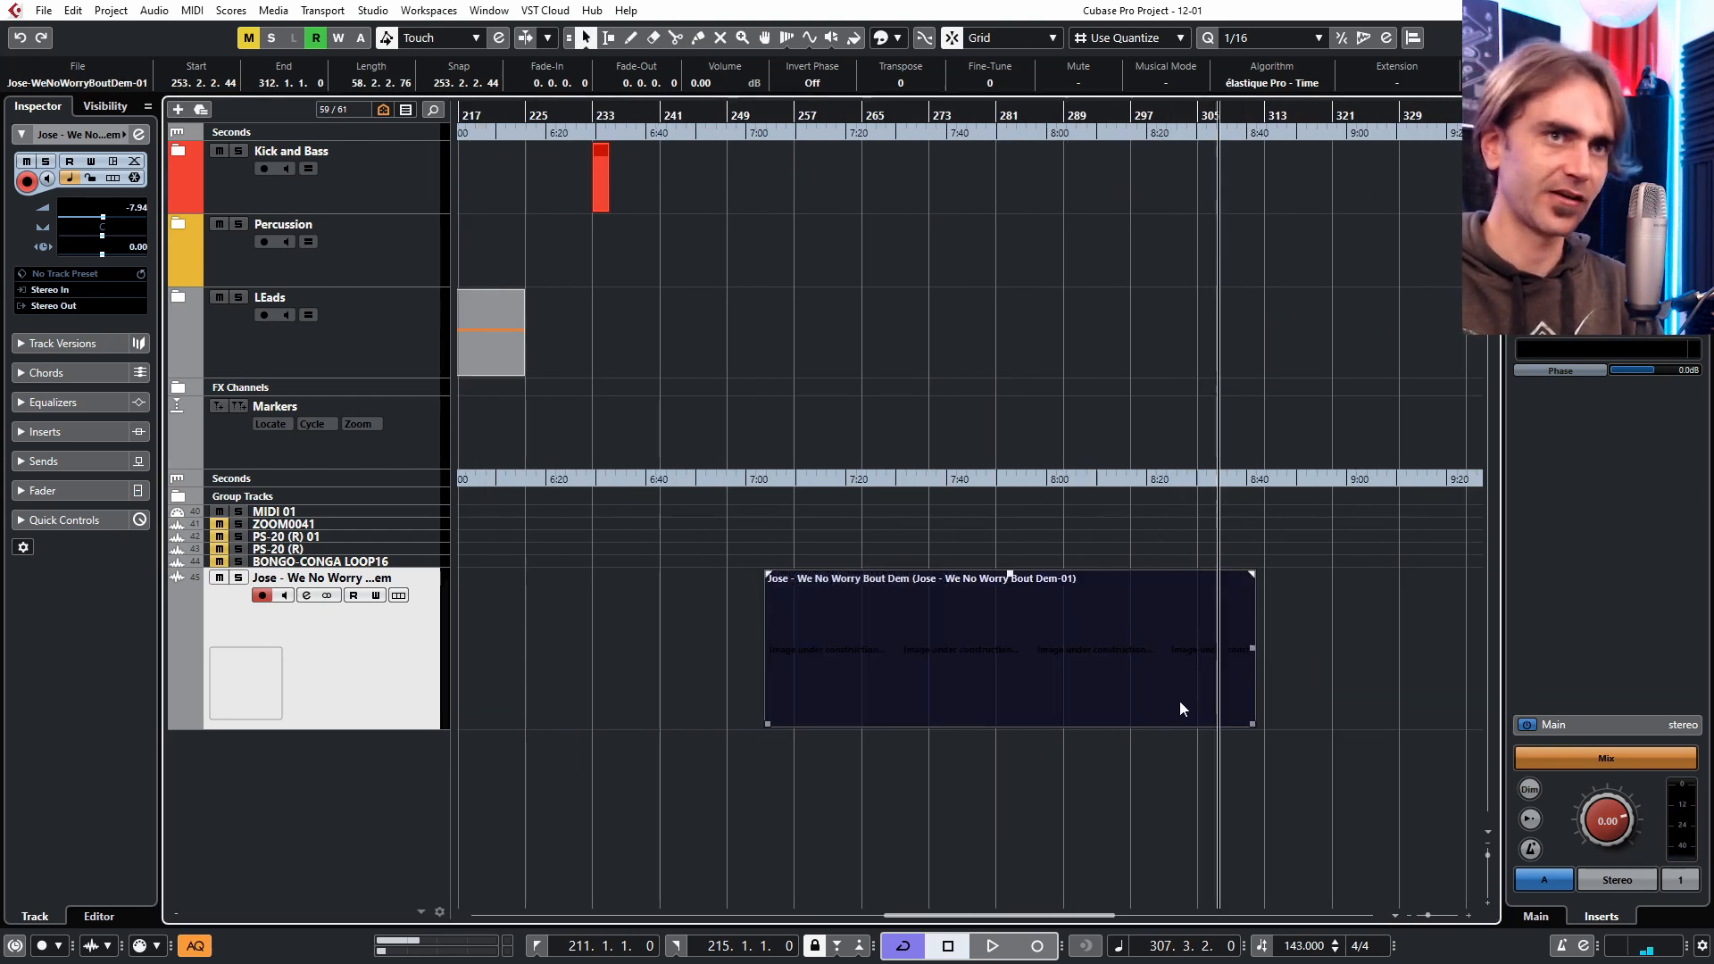
Apply the SpectraLayers extension to the trimmed We No Worry Bout Dem event.
double_click(1064, 643)
left_click(170, 916)
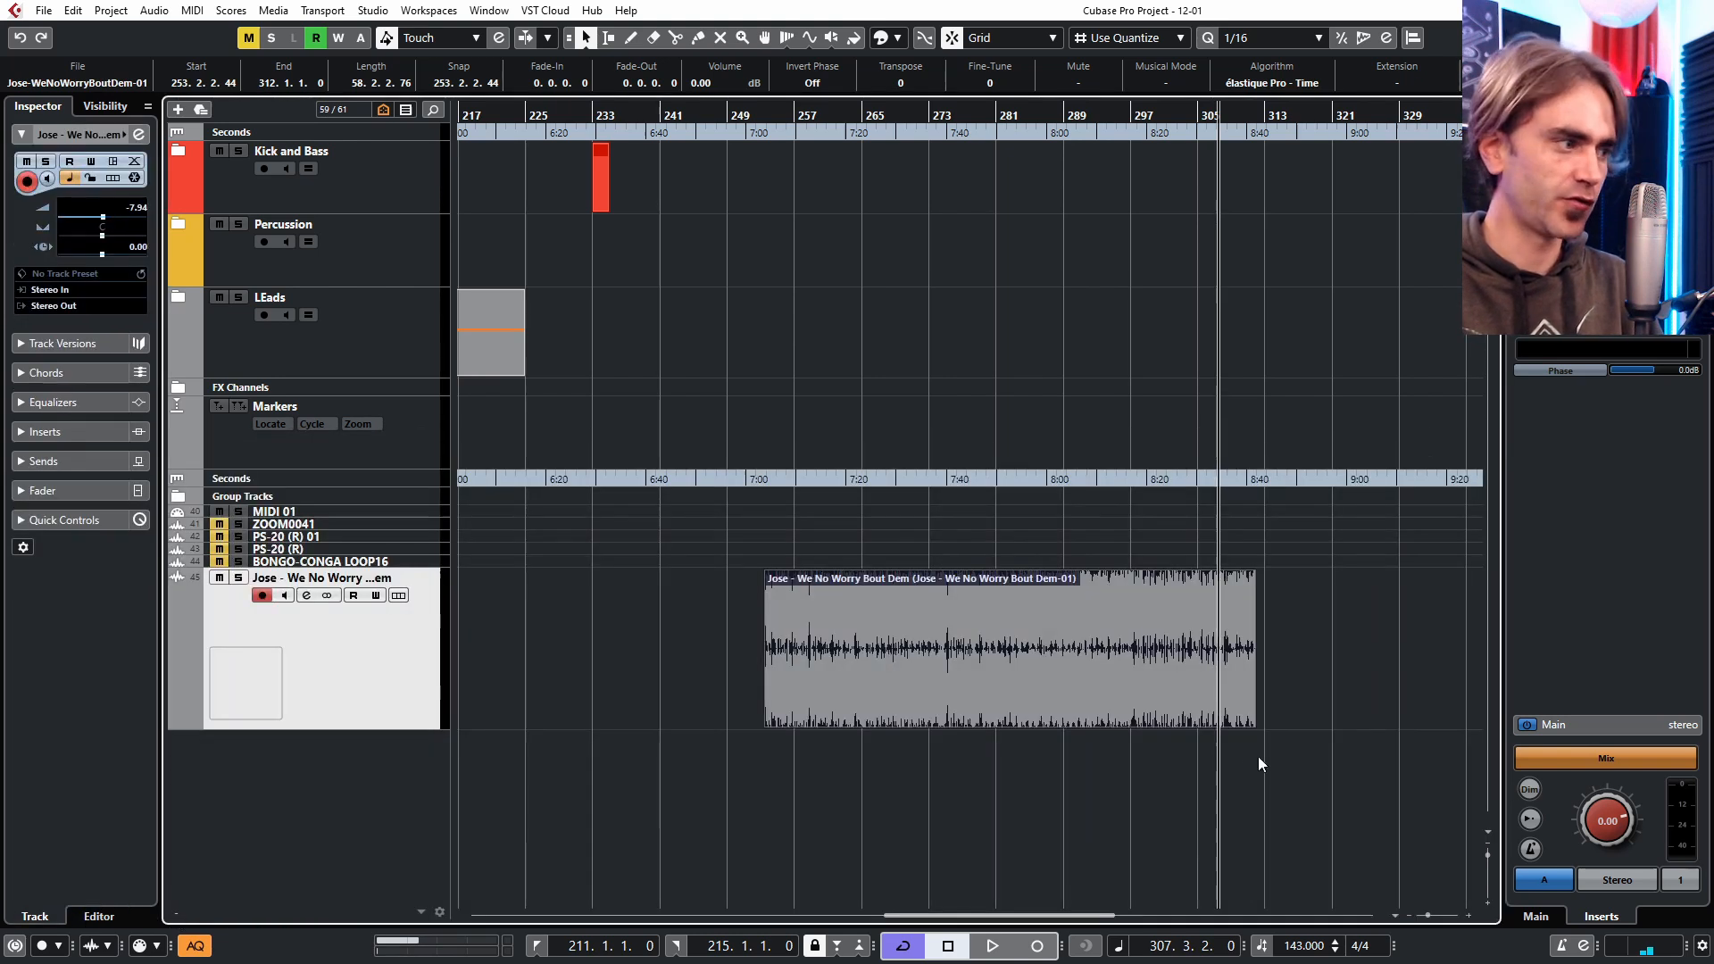
left_click(1138, 738)
left_click(1084, 703)
right_click(1053, 682)
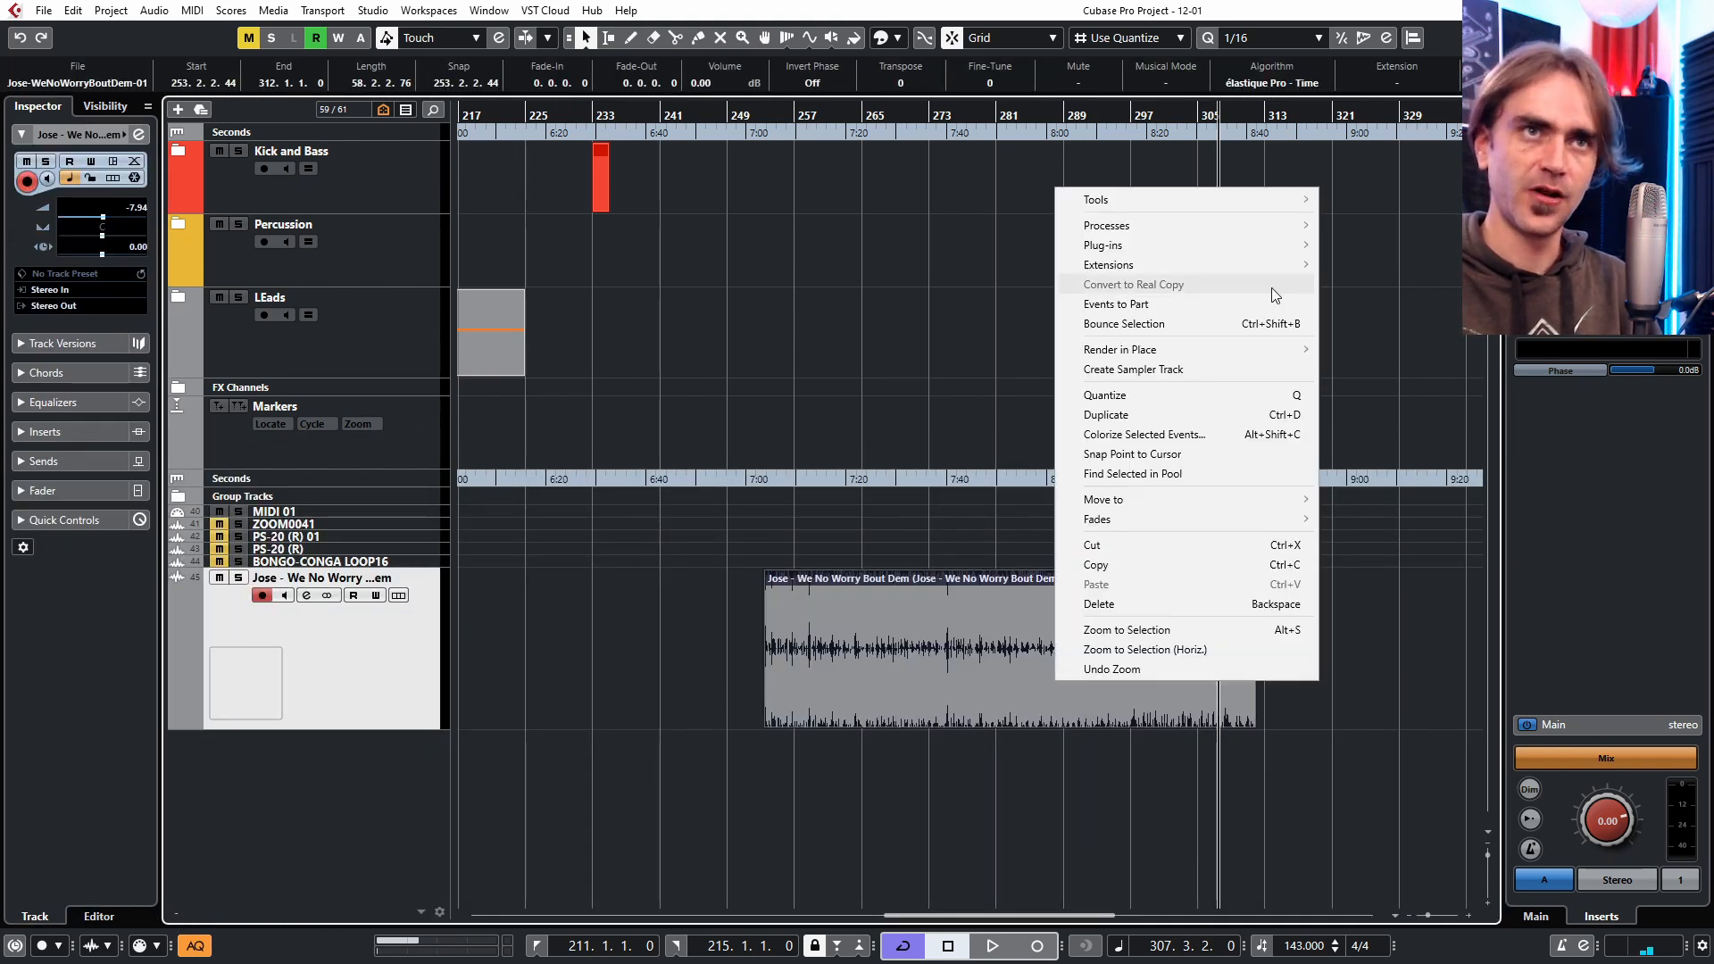
mouse_move(1138, 264)
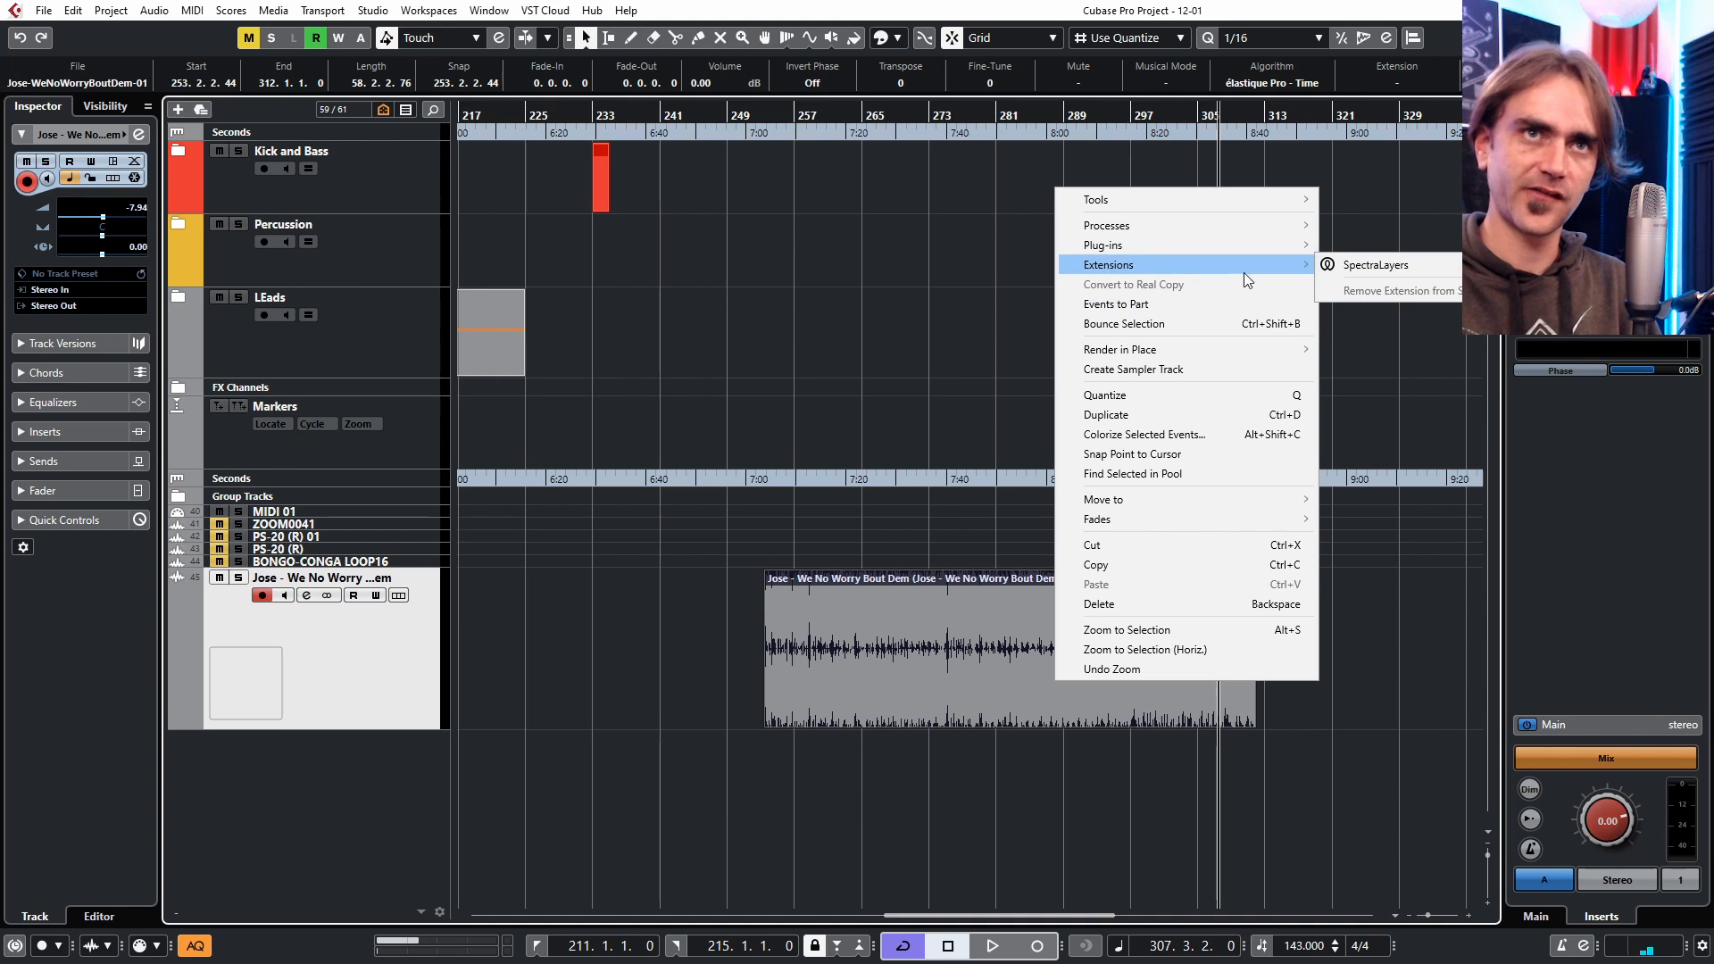
left_click(1380, 265)
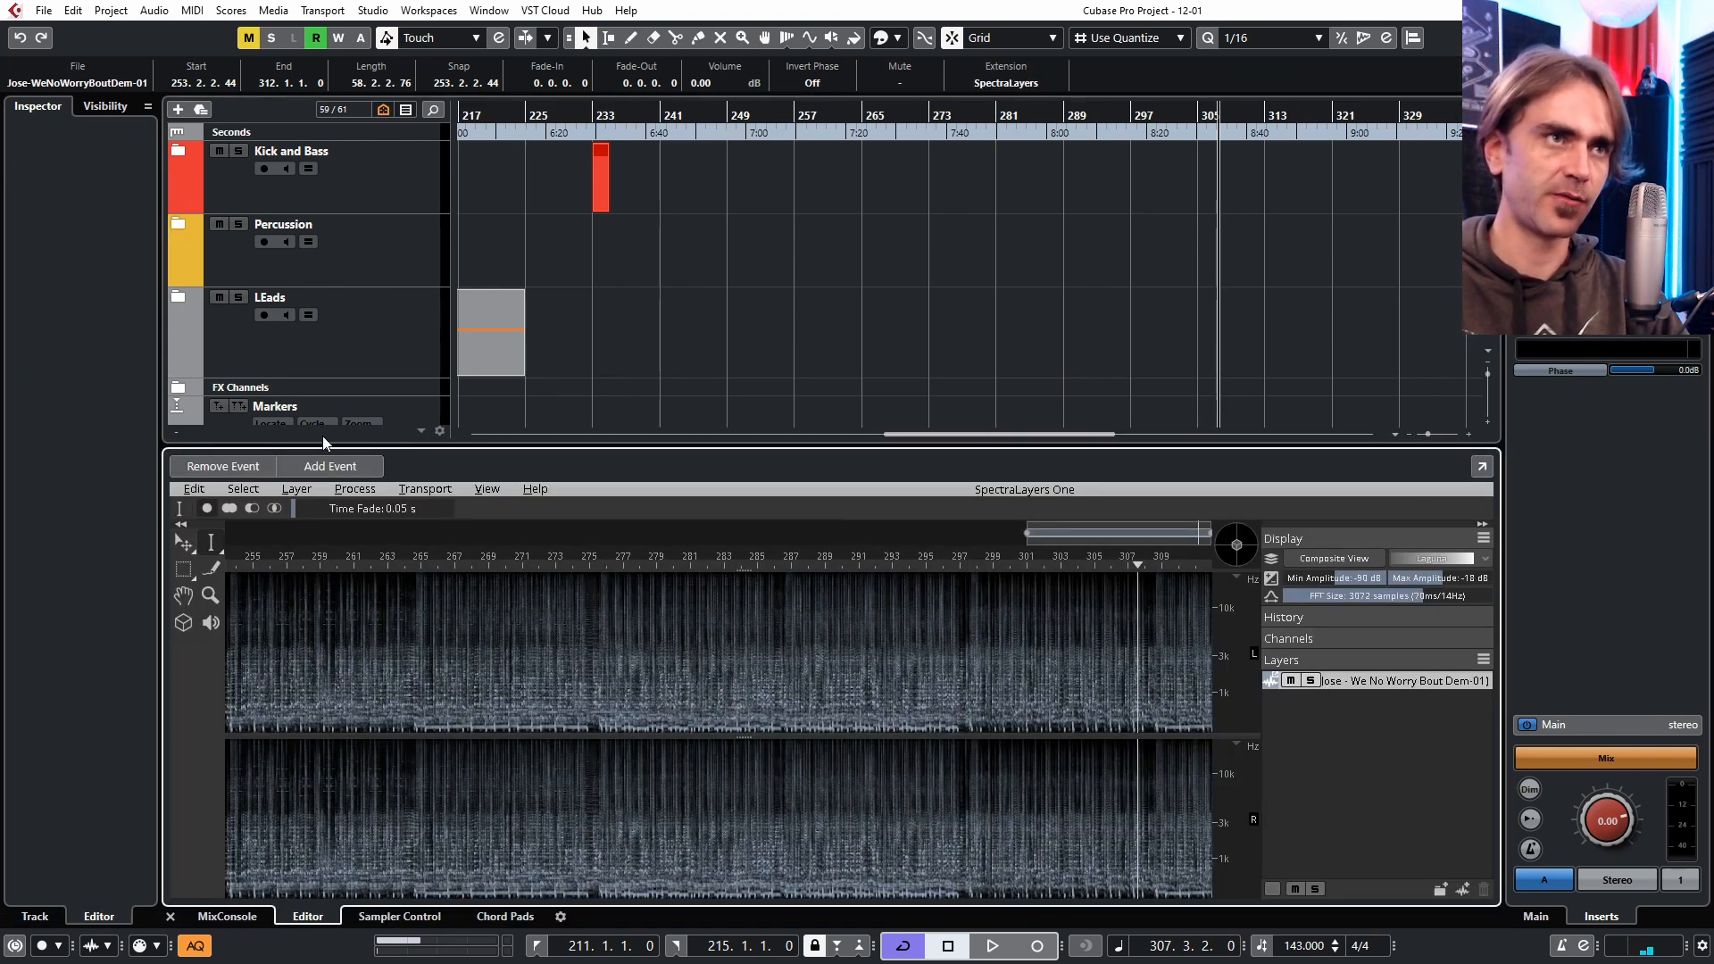
Unmix the vocals from the song layer in SpectraLayers with a sensitivity of 0.00.
left_click(296, 489)
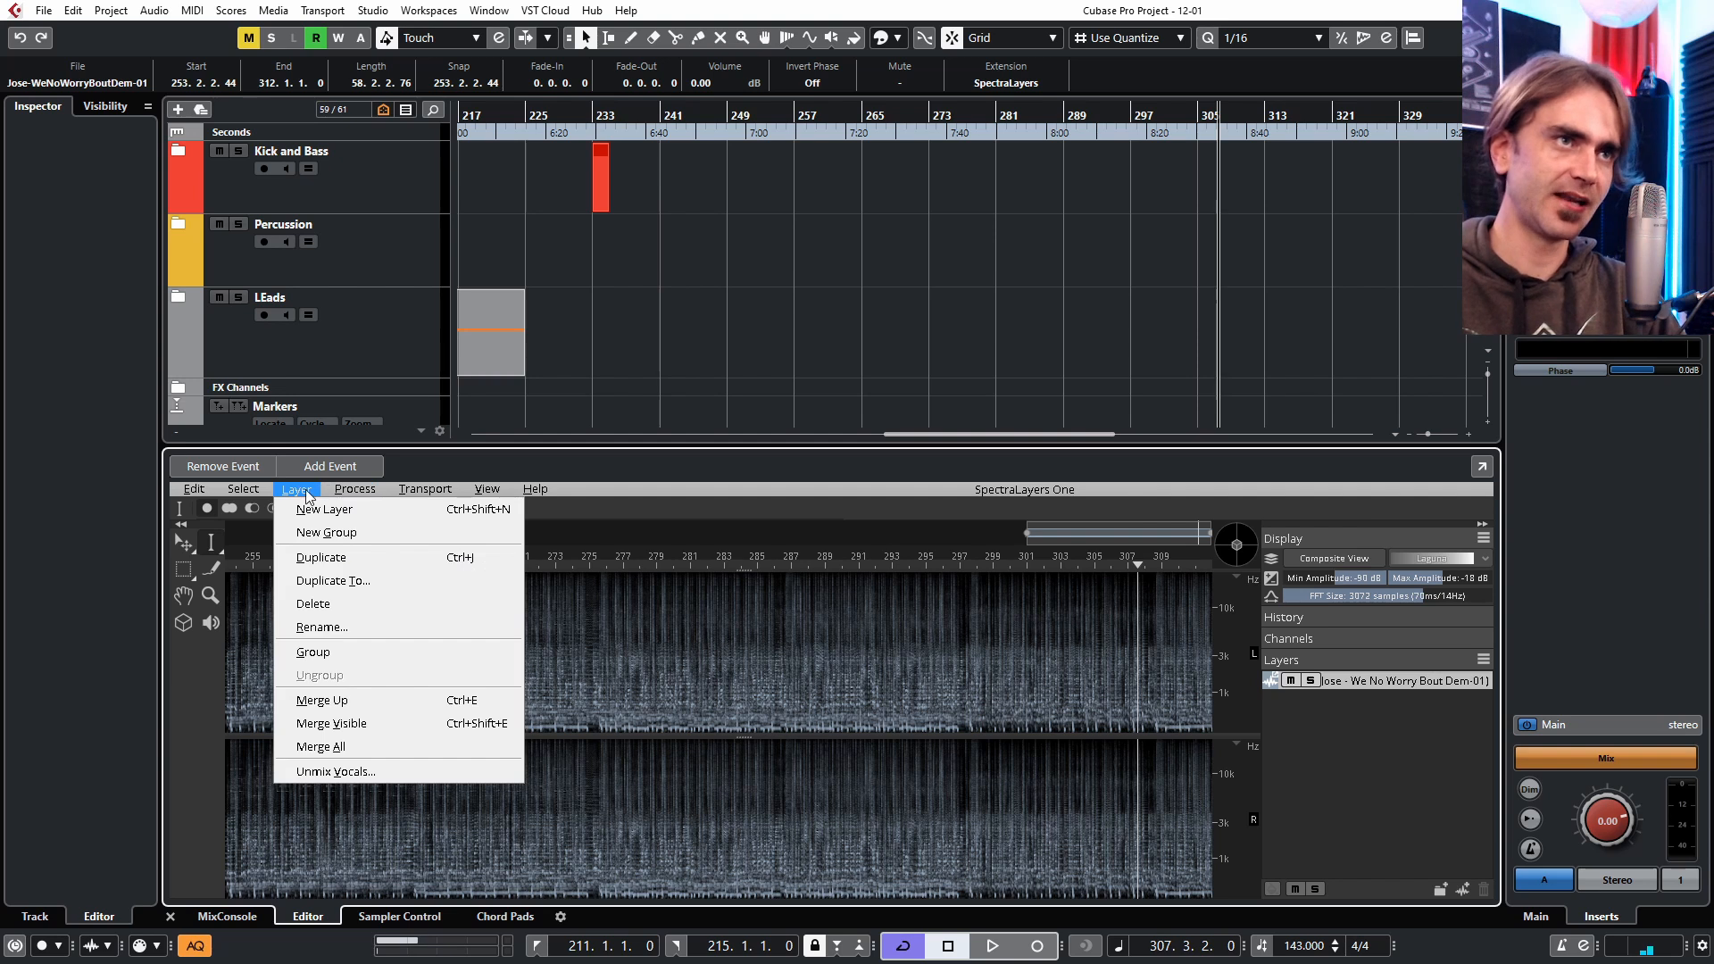
left_click(306, 491)
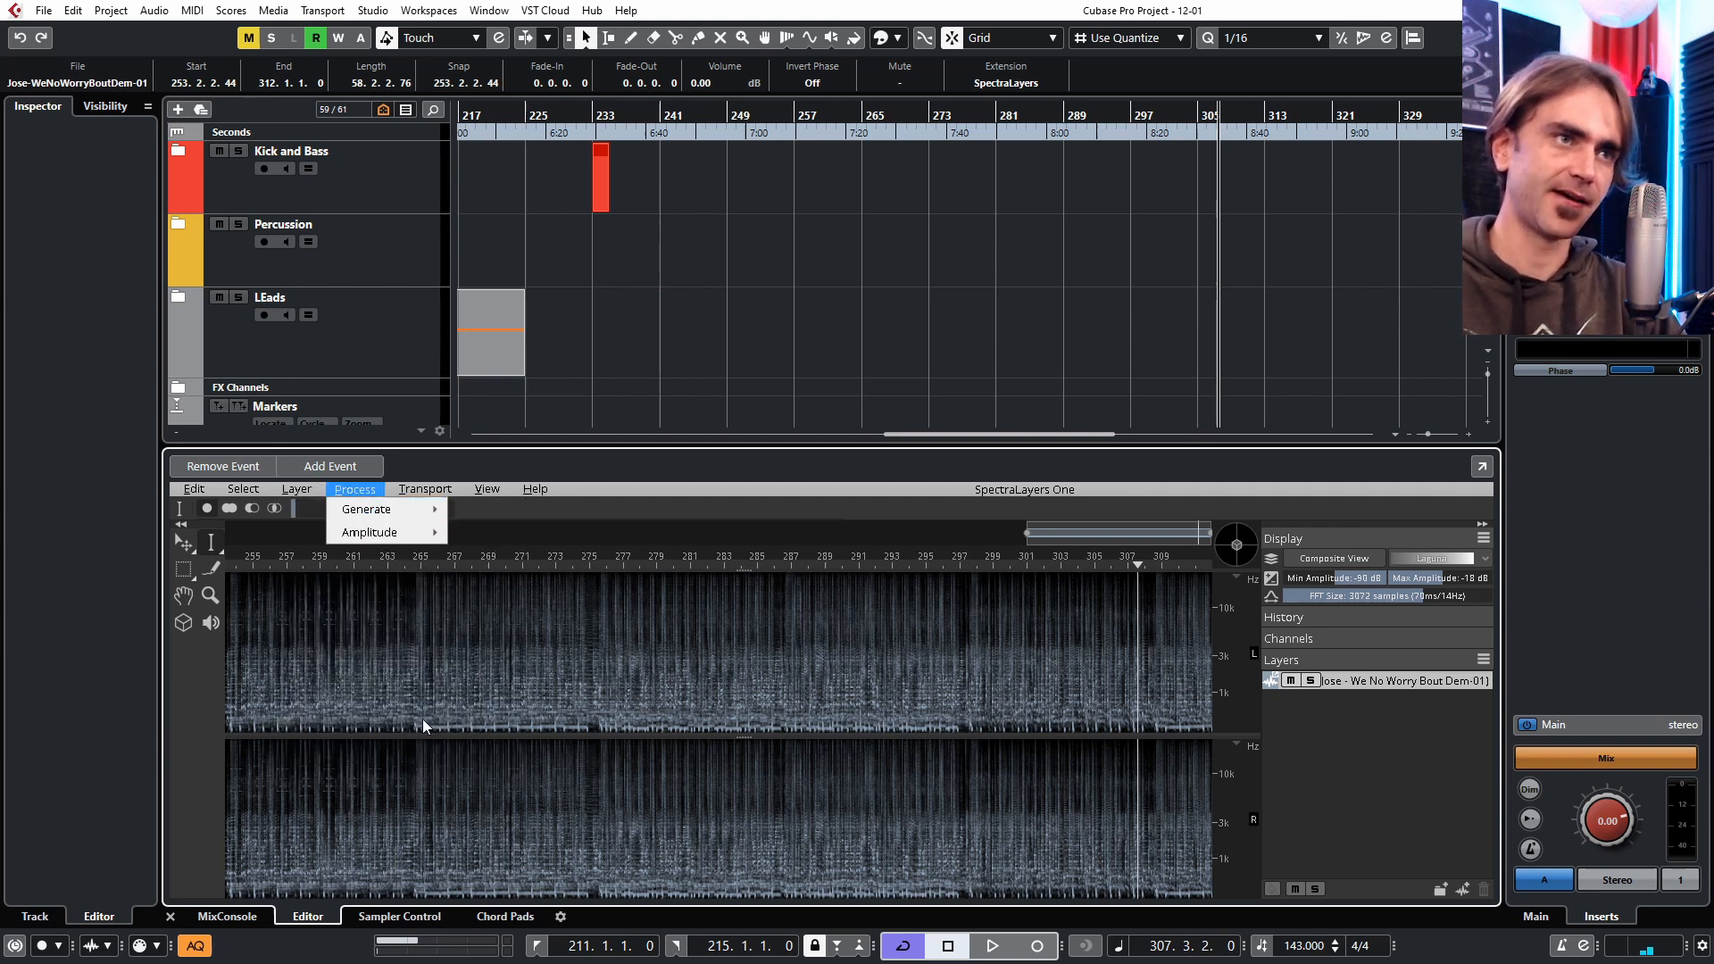
left_click(306, 493)
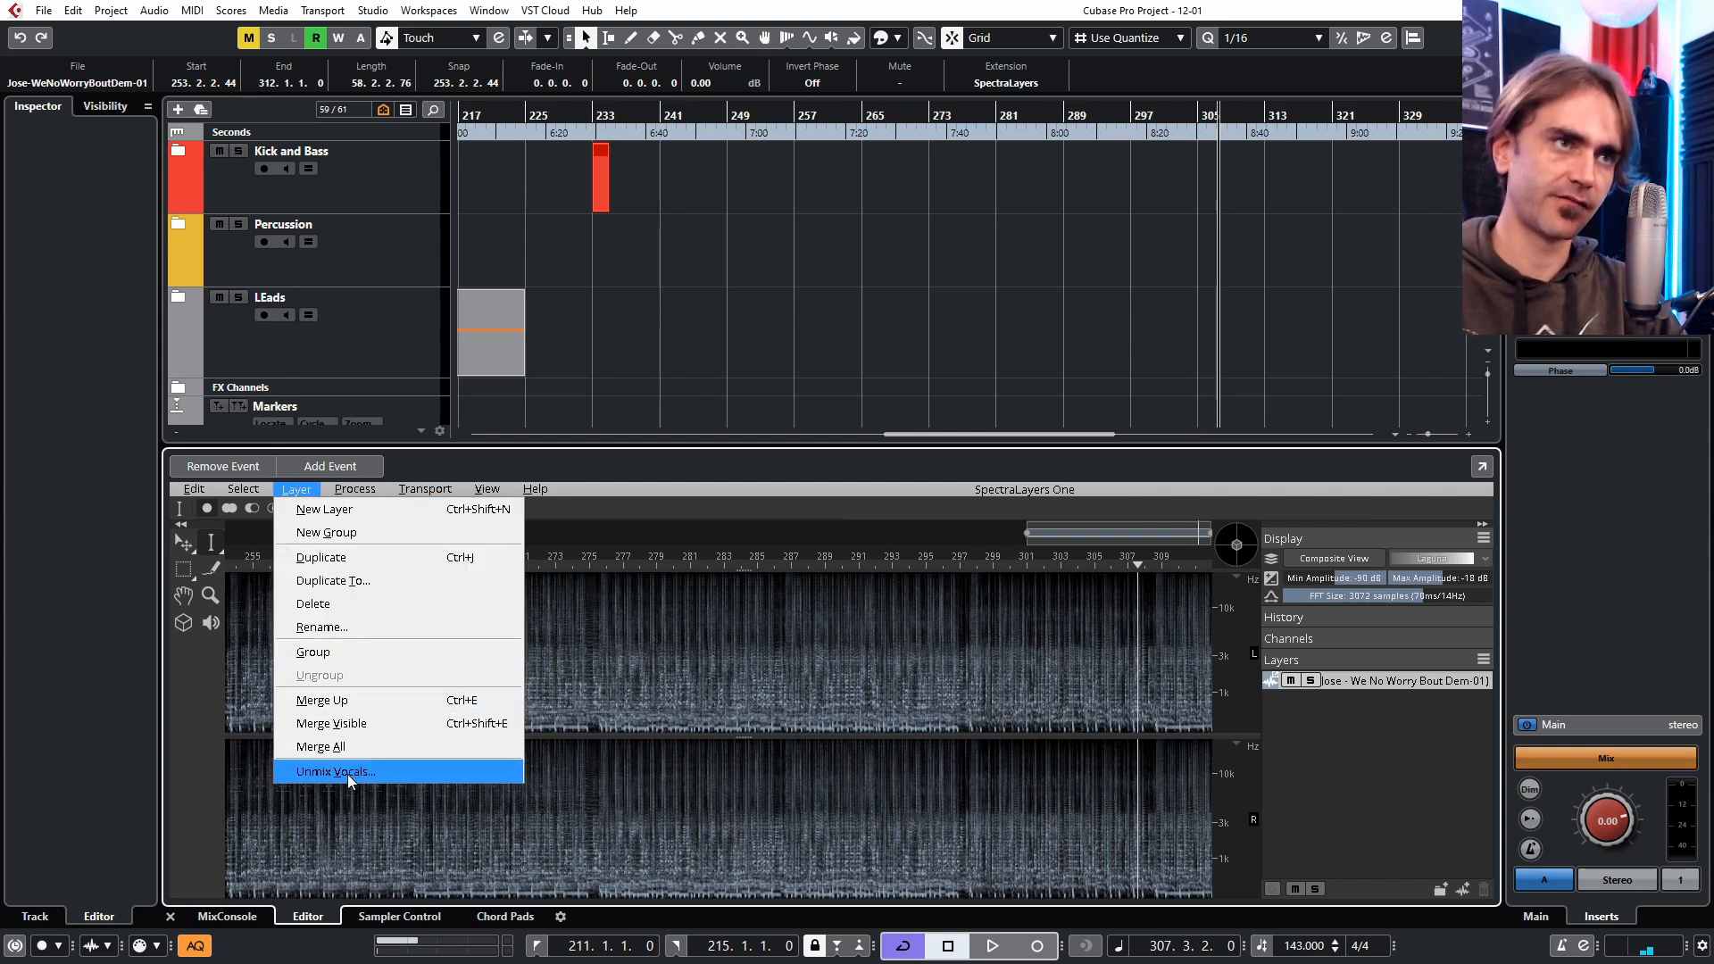
left_click(349, 779)
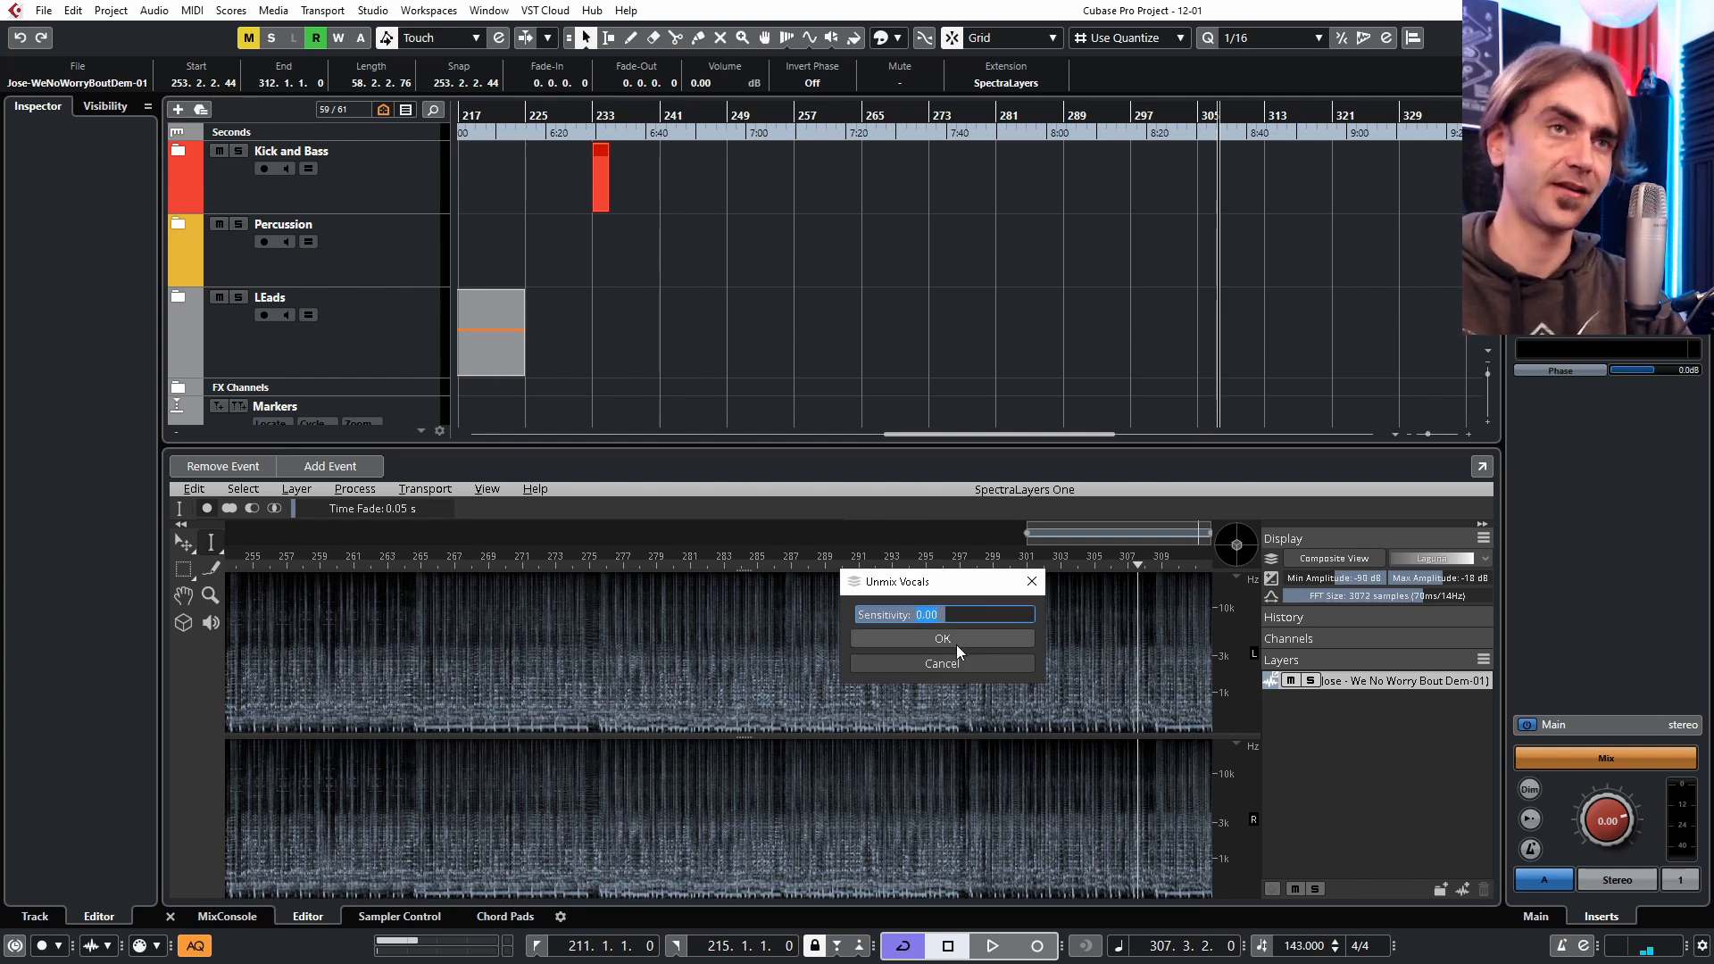
left_click(943, 639)
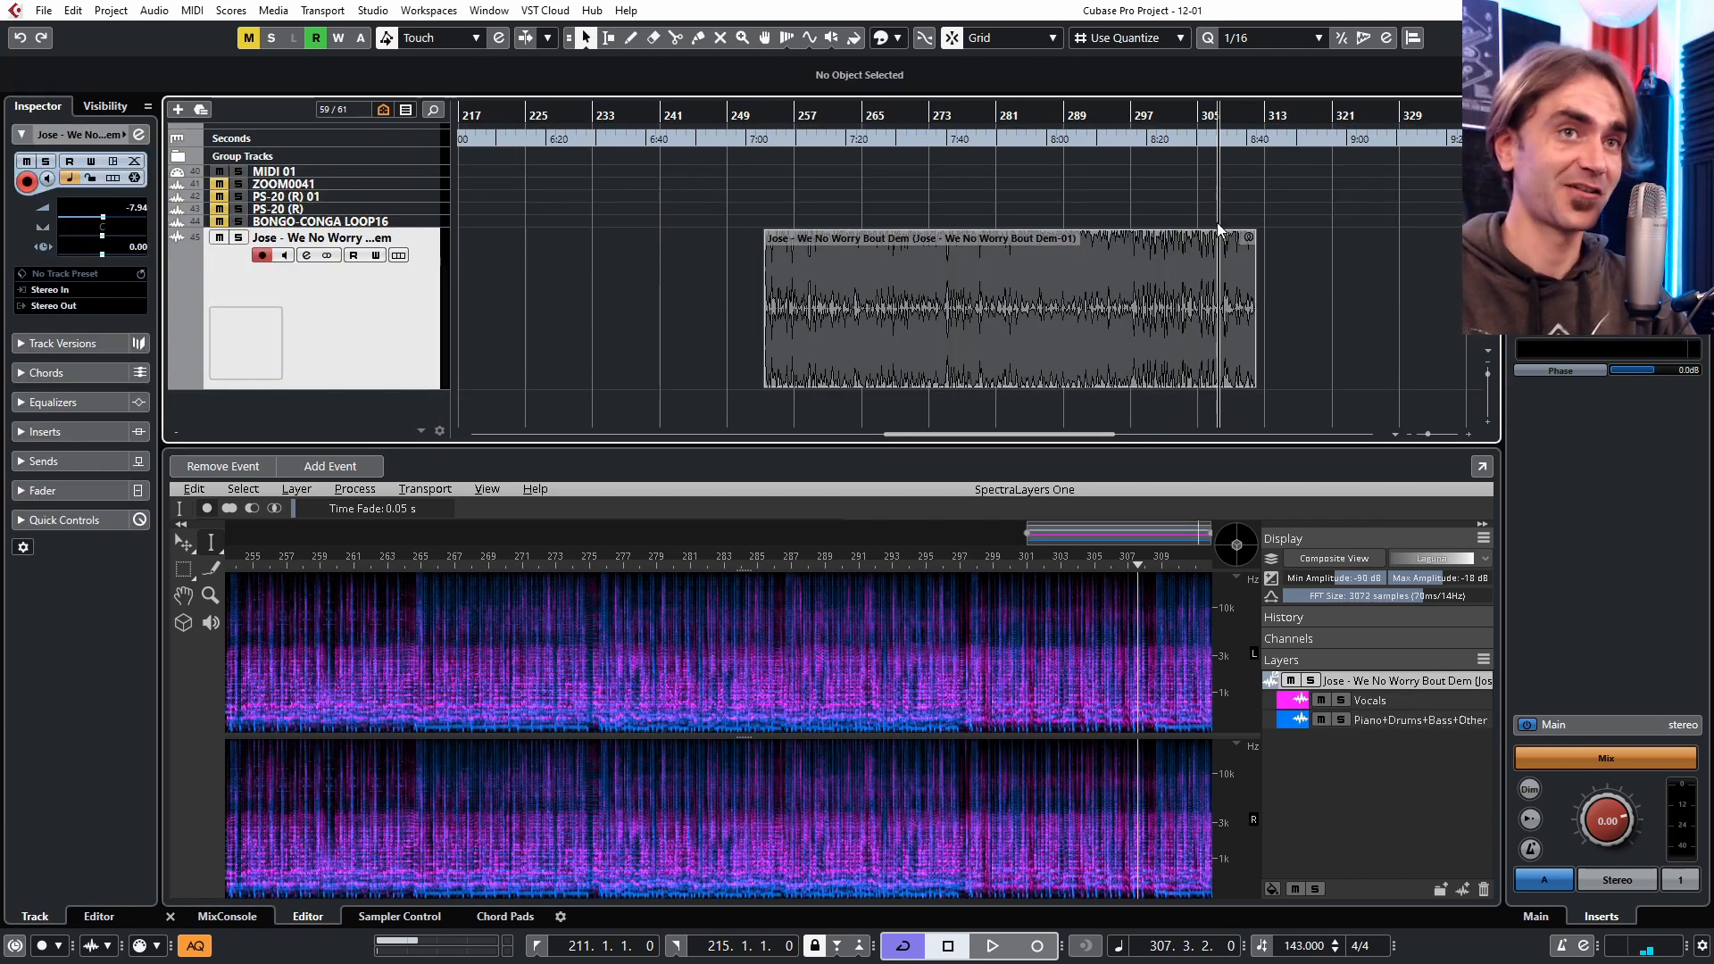
Mute the Piano+Drums+Bass+Other layer so that only the Vocals layer is heard.
left_click(1363, 762)
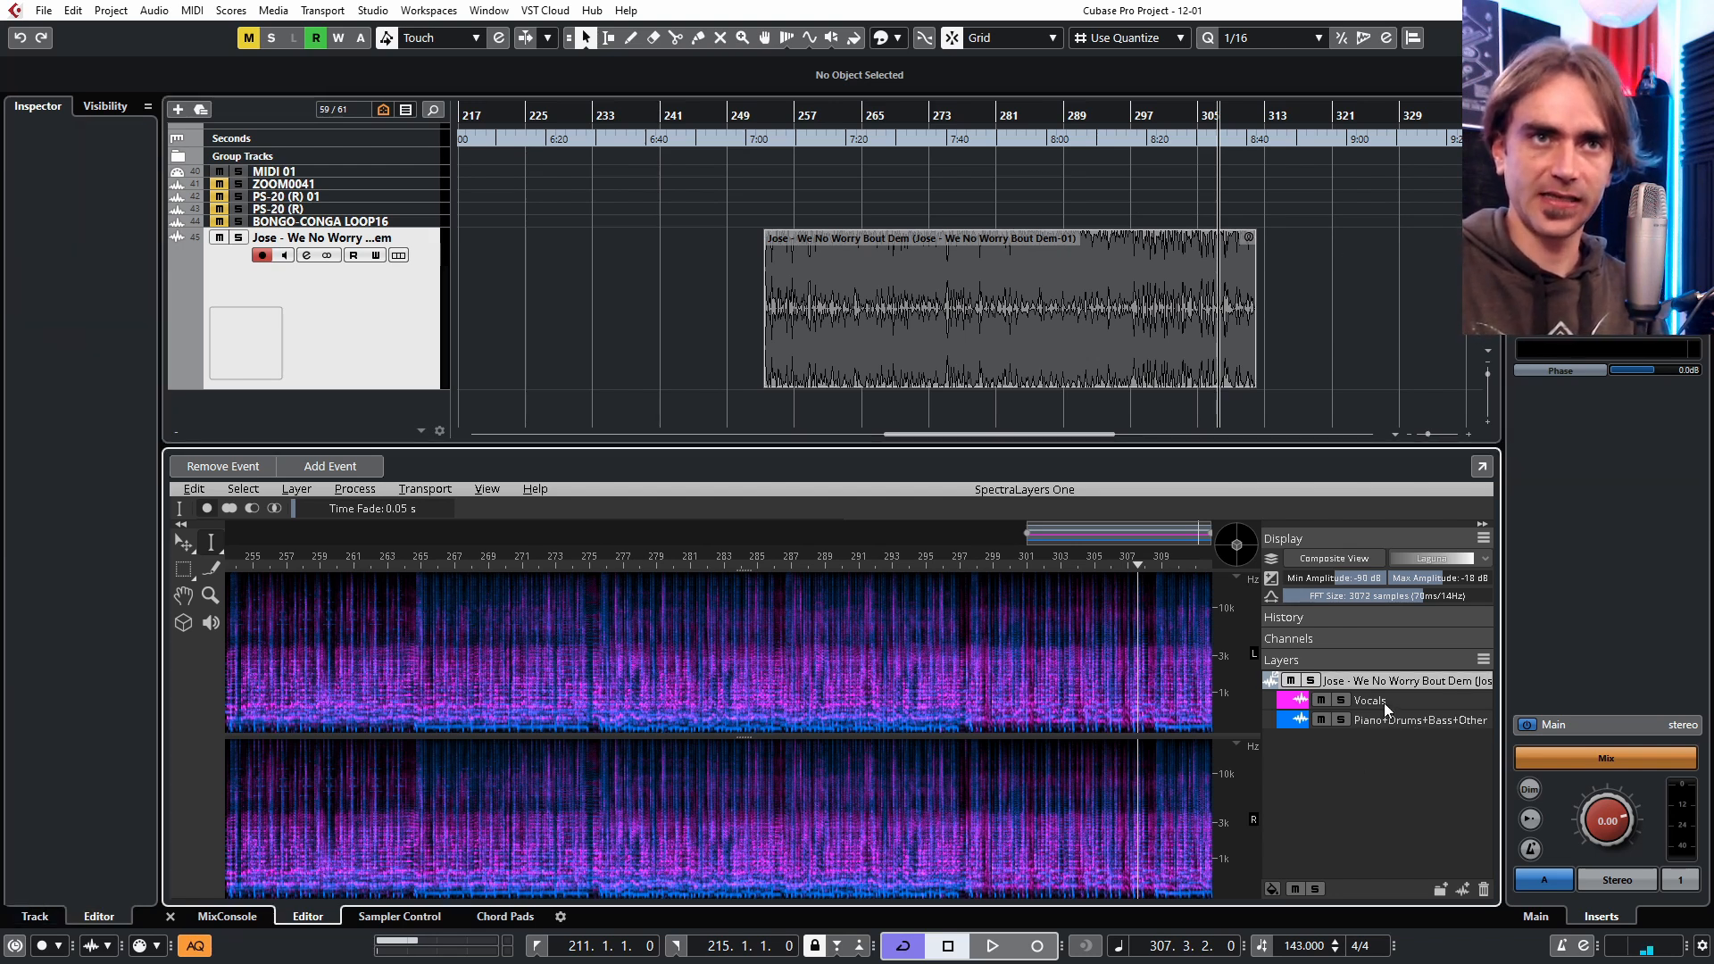
left_click(1387, 710)
left_click(1391, 723)
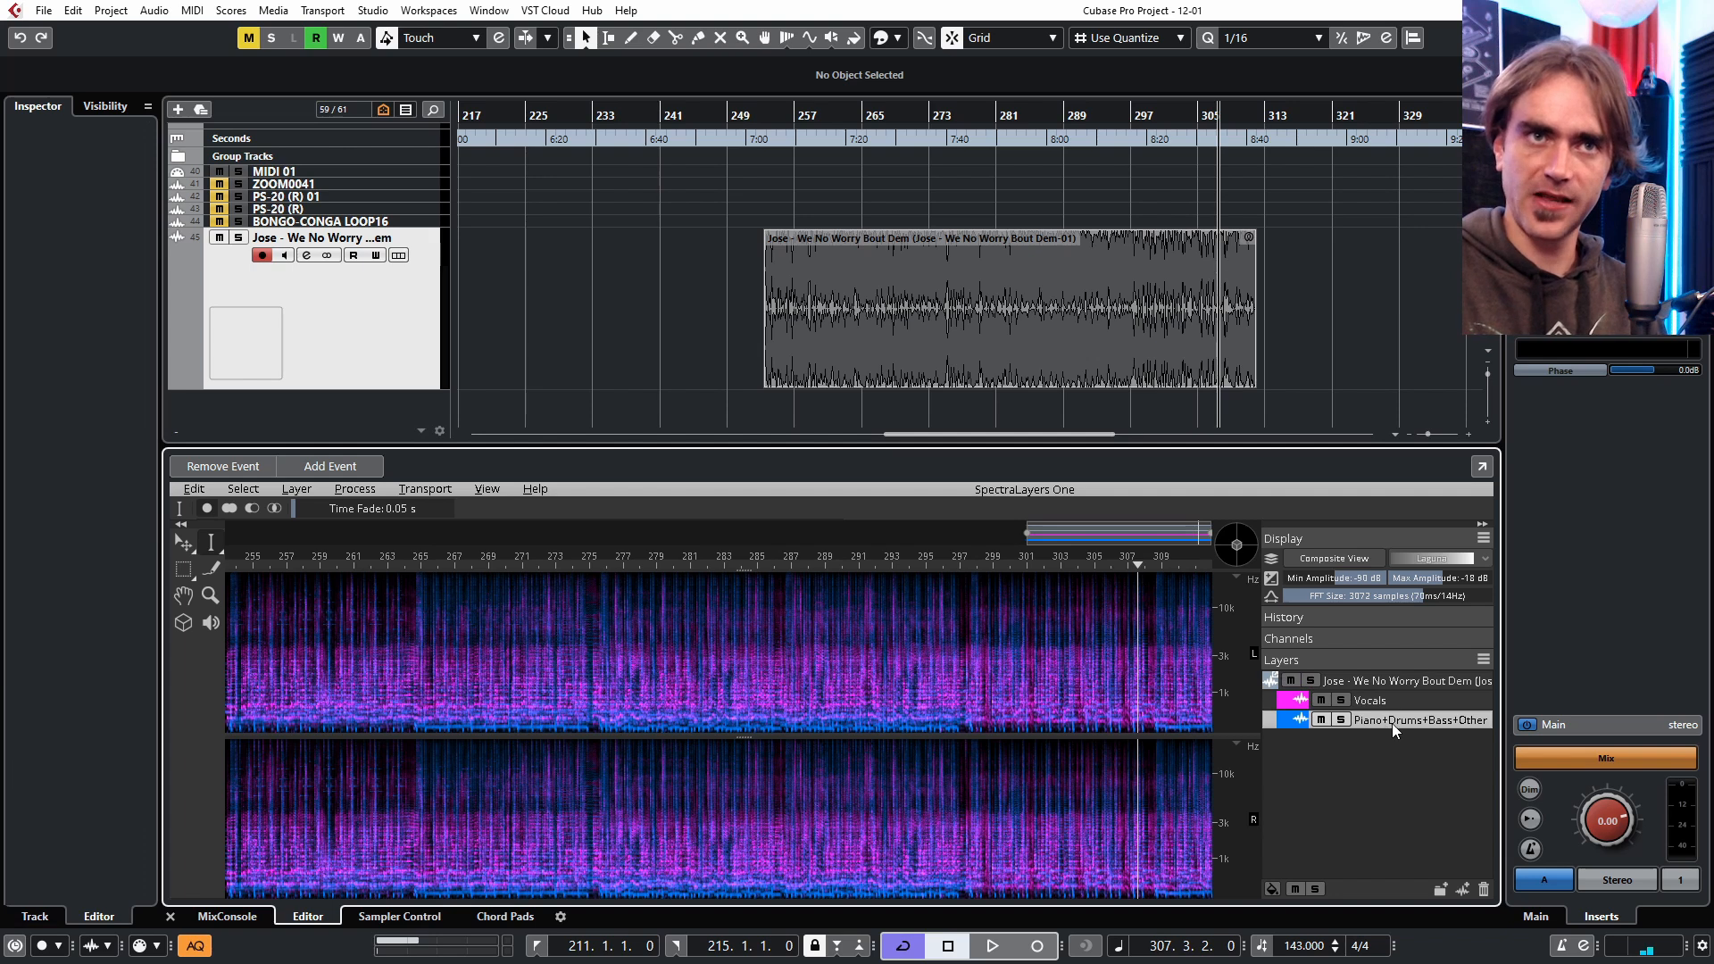
left_click(1372, 707)
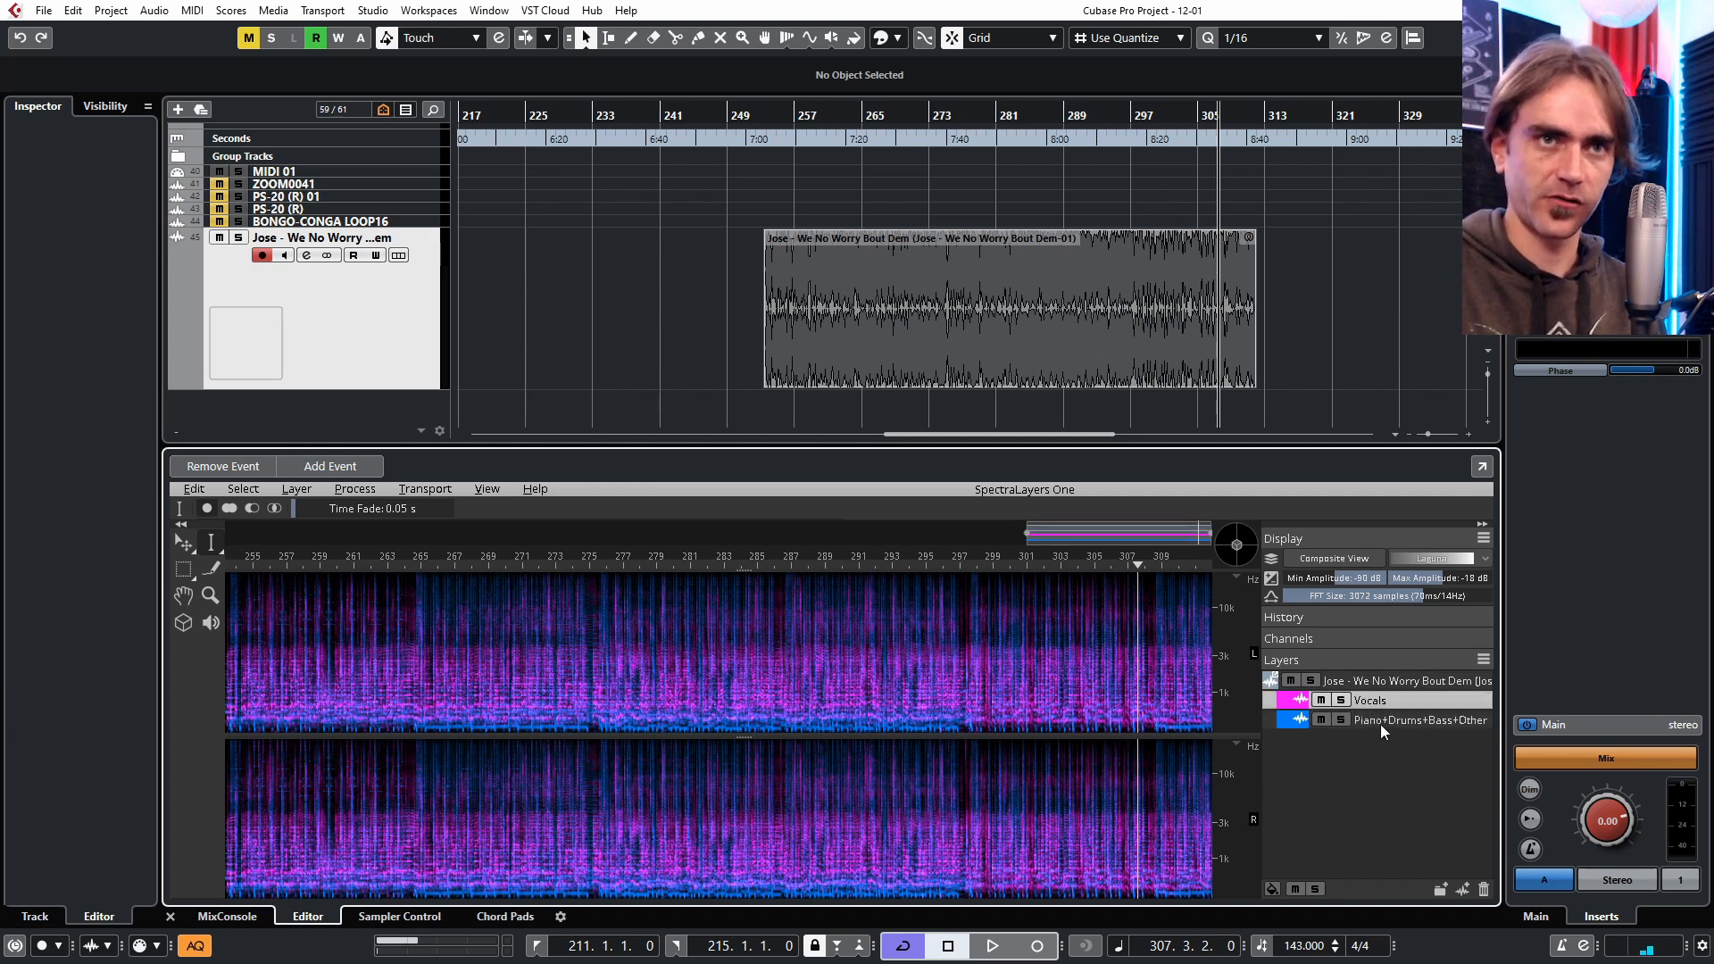
left_click(1370, 723)
left_click(1321, 720)
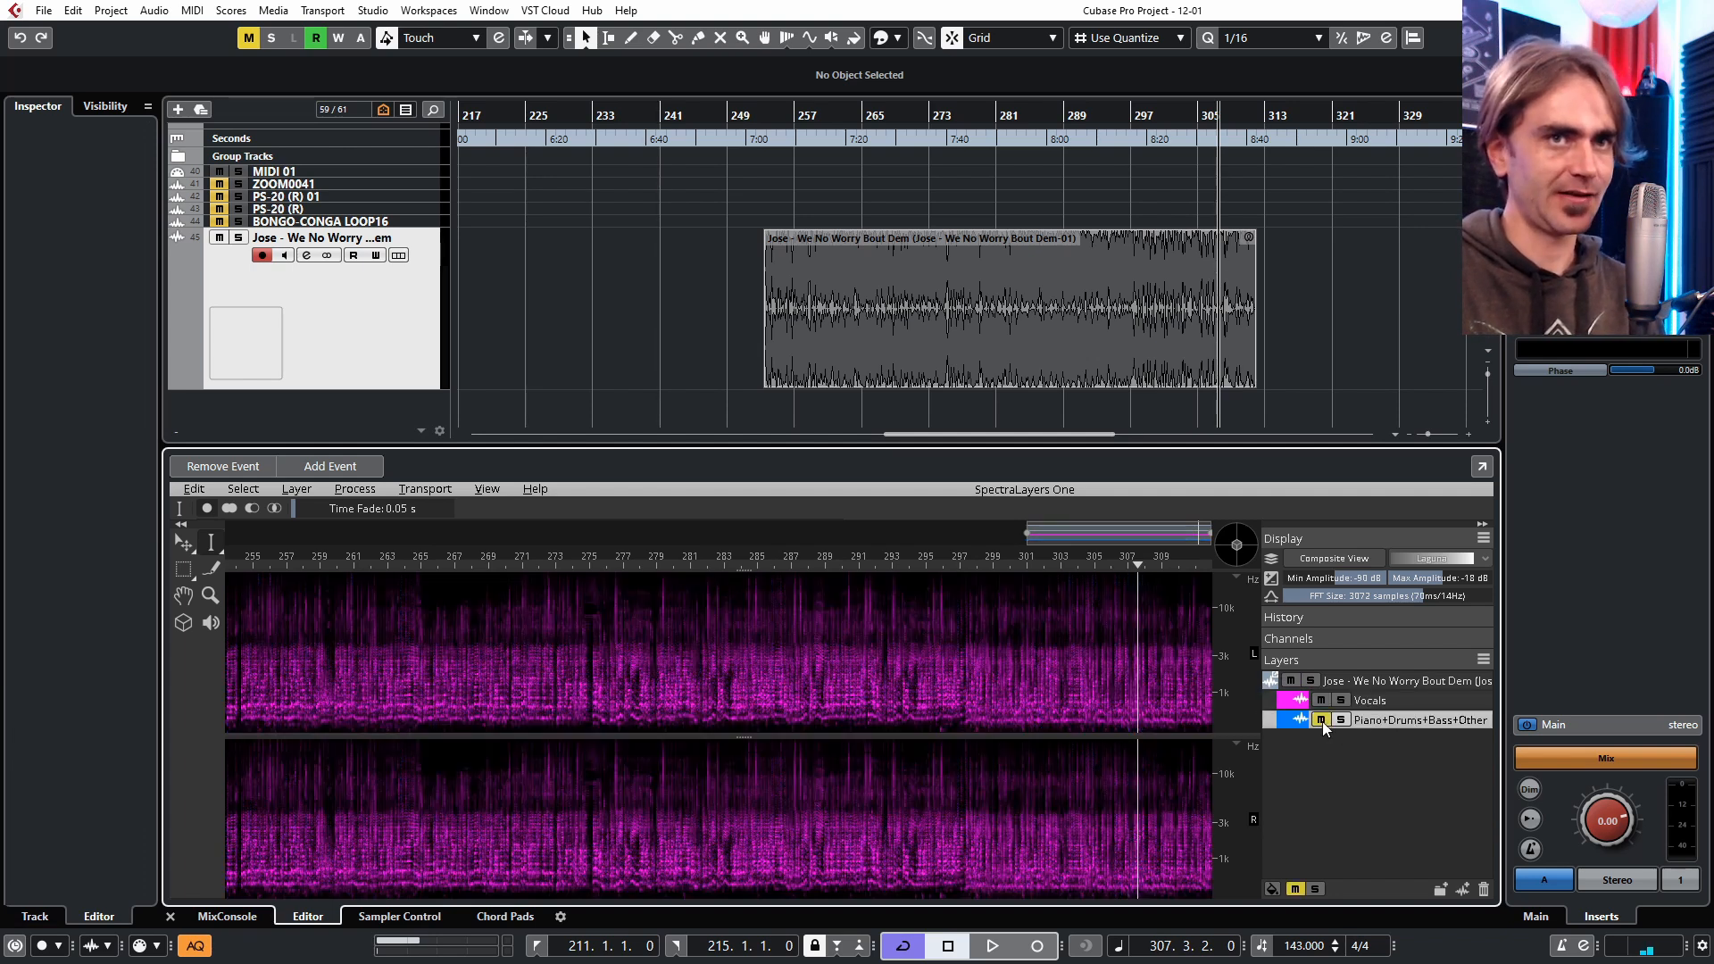
Place the playhead at about bar 264 in the song and listen to the isolated vocals.
left_click(1317, 331)
left_click(862, 122)
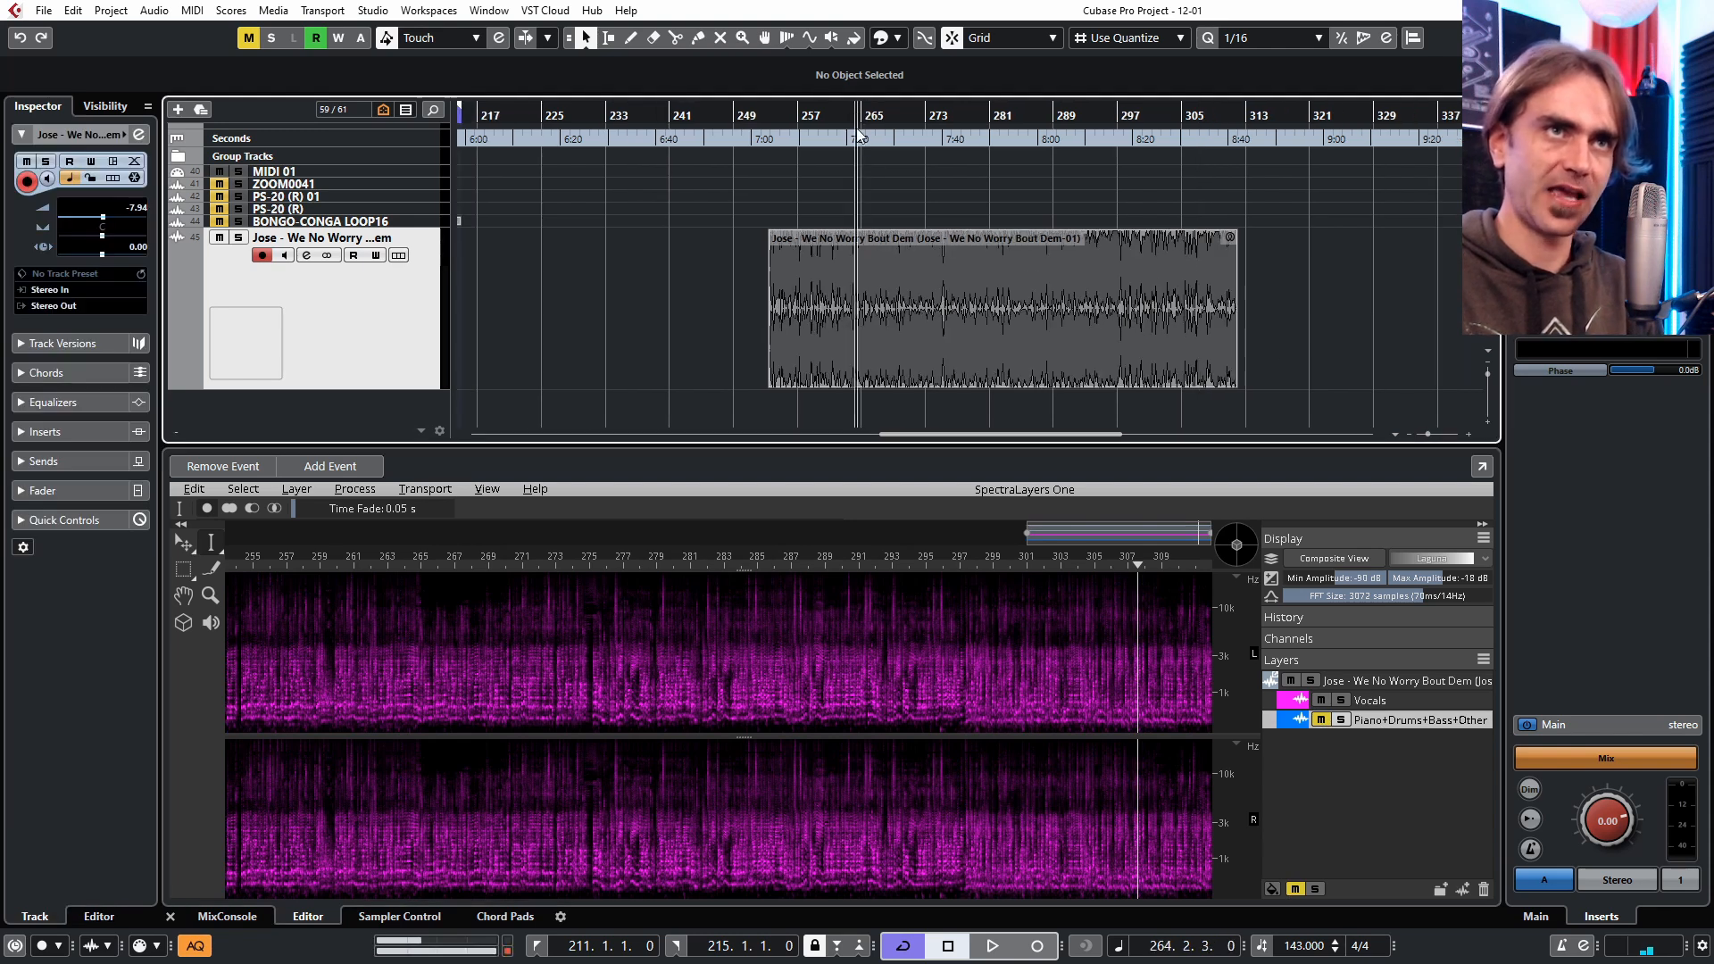
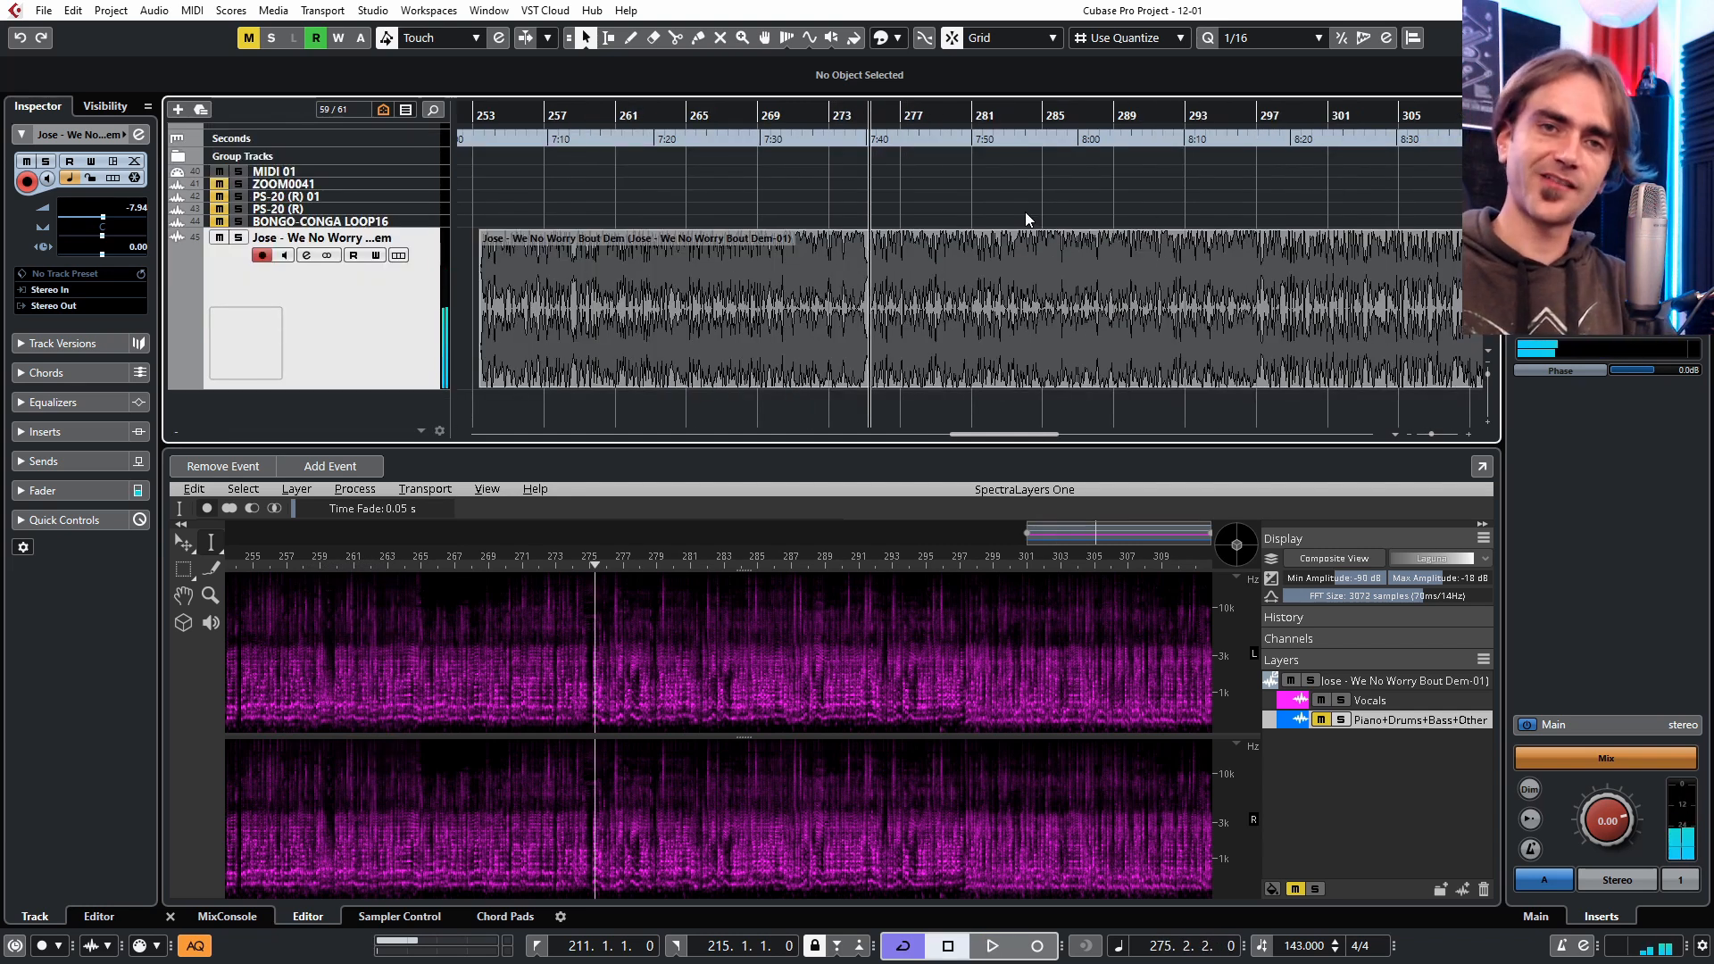
scroll(1036, 341, "down", 2)
Close the editor, bounce the isolated vocals event to a new audio file, and move it about four bars forward along the timeline.
left_click(1054, 338)
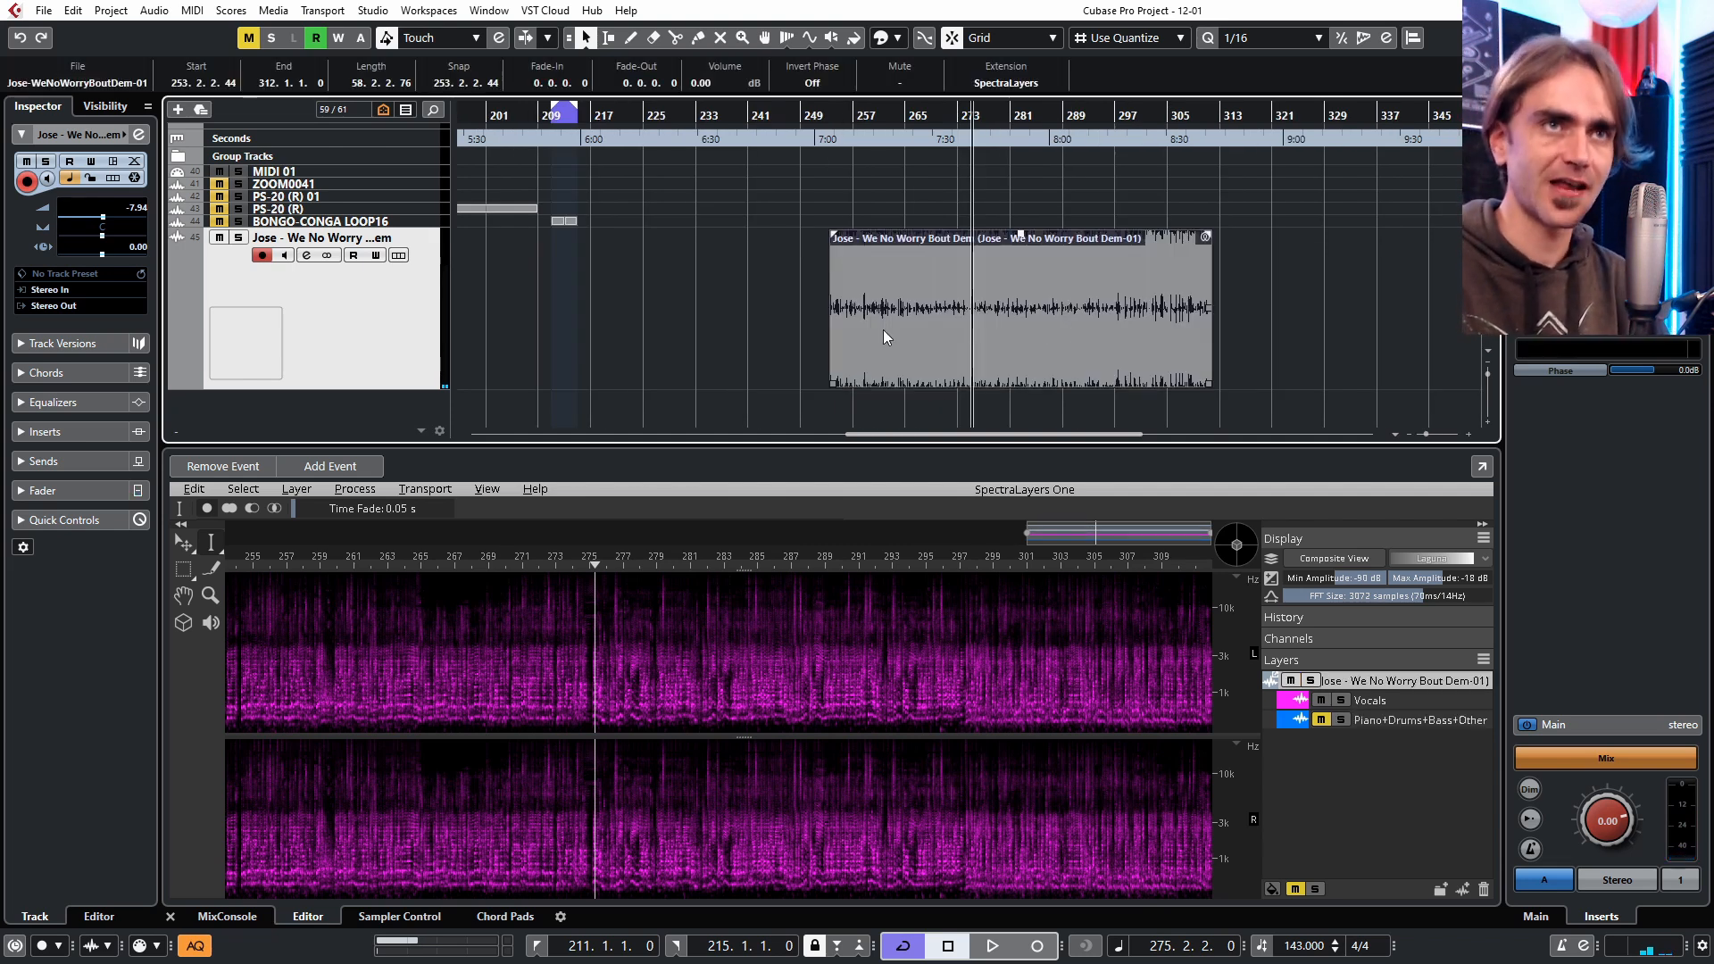
left_click(170, 916)
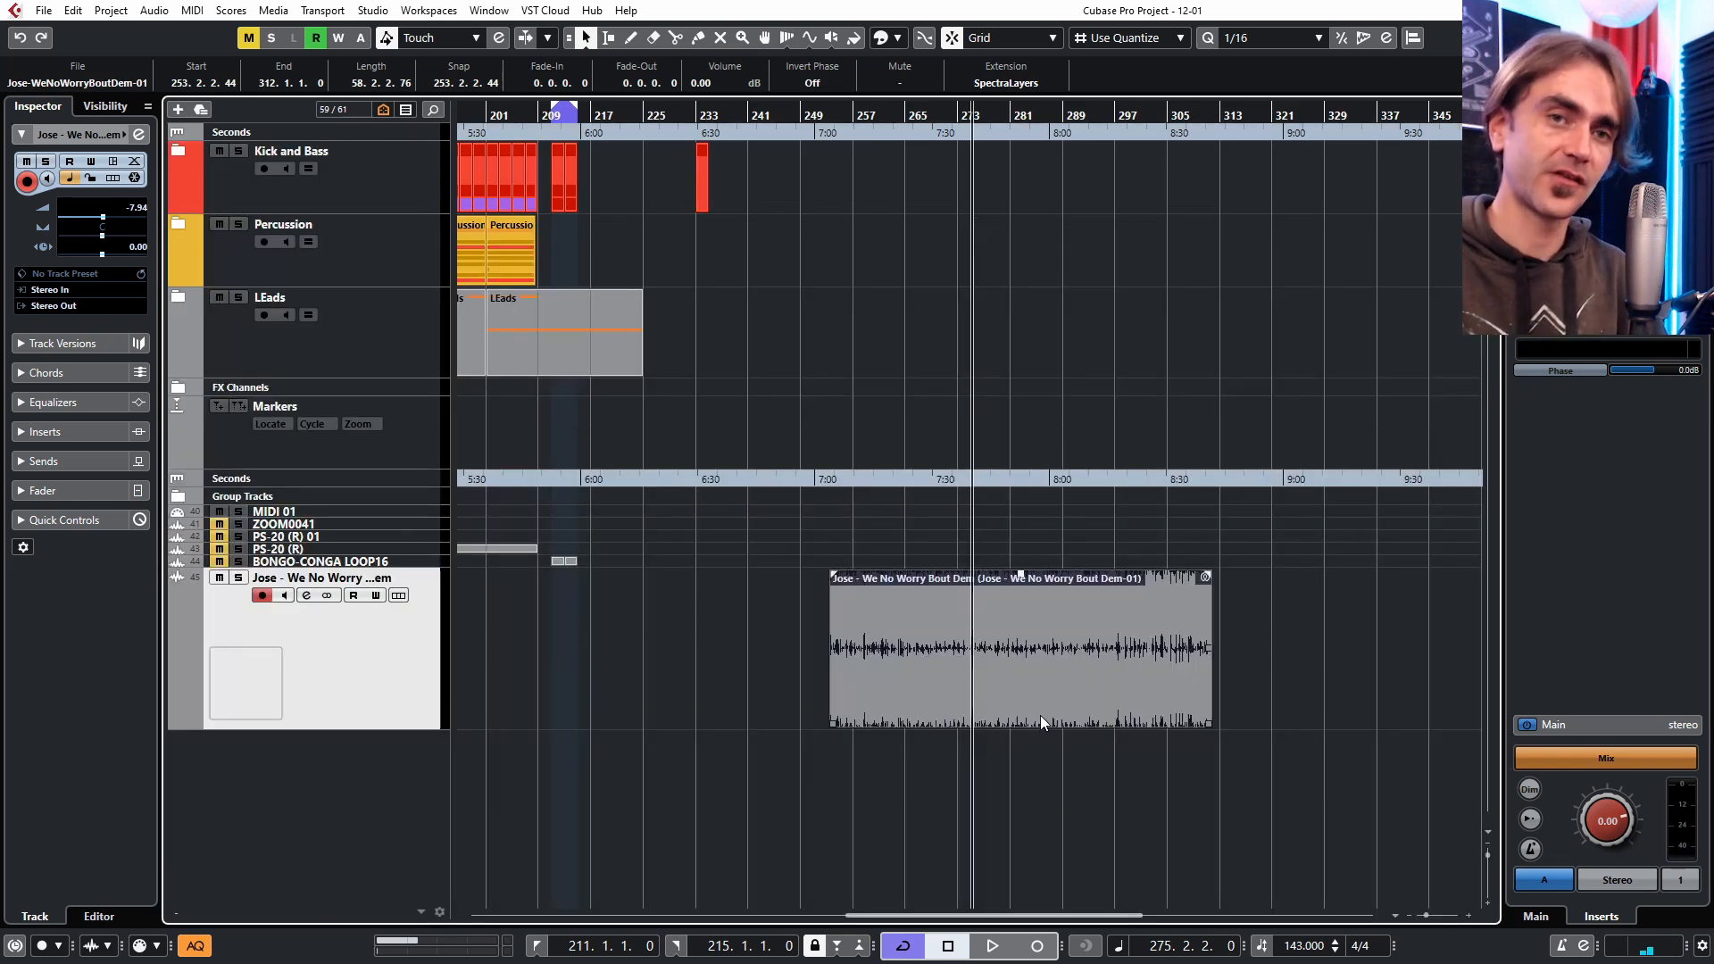
right_click(1041, 715)
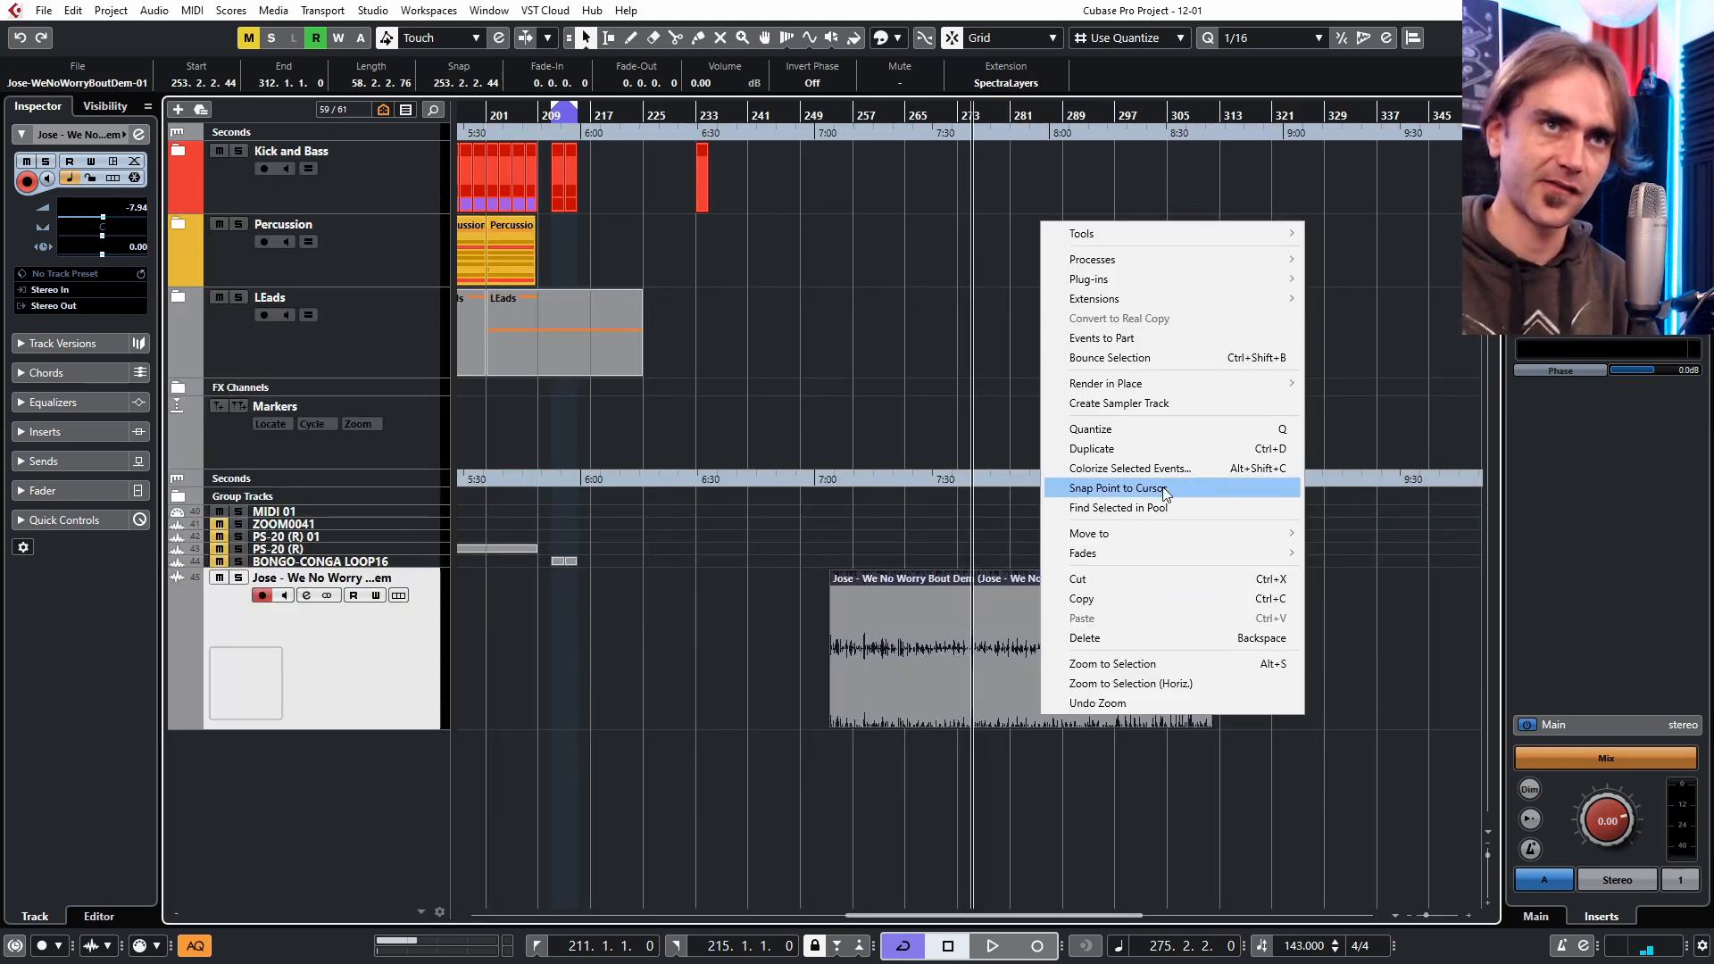
left_click(1130, 358)
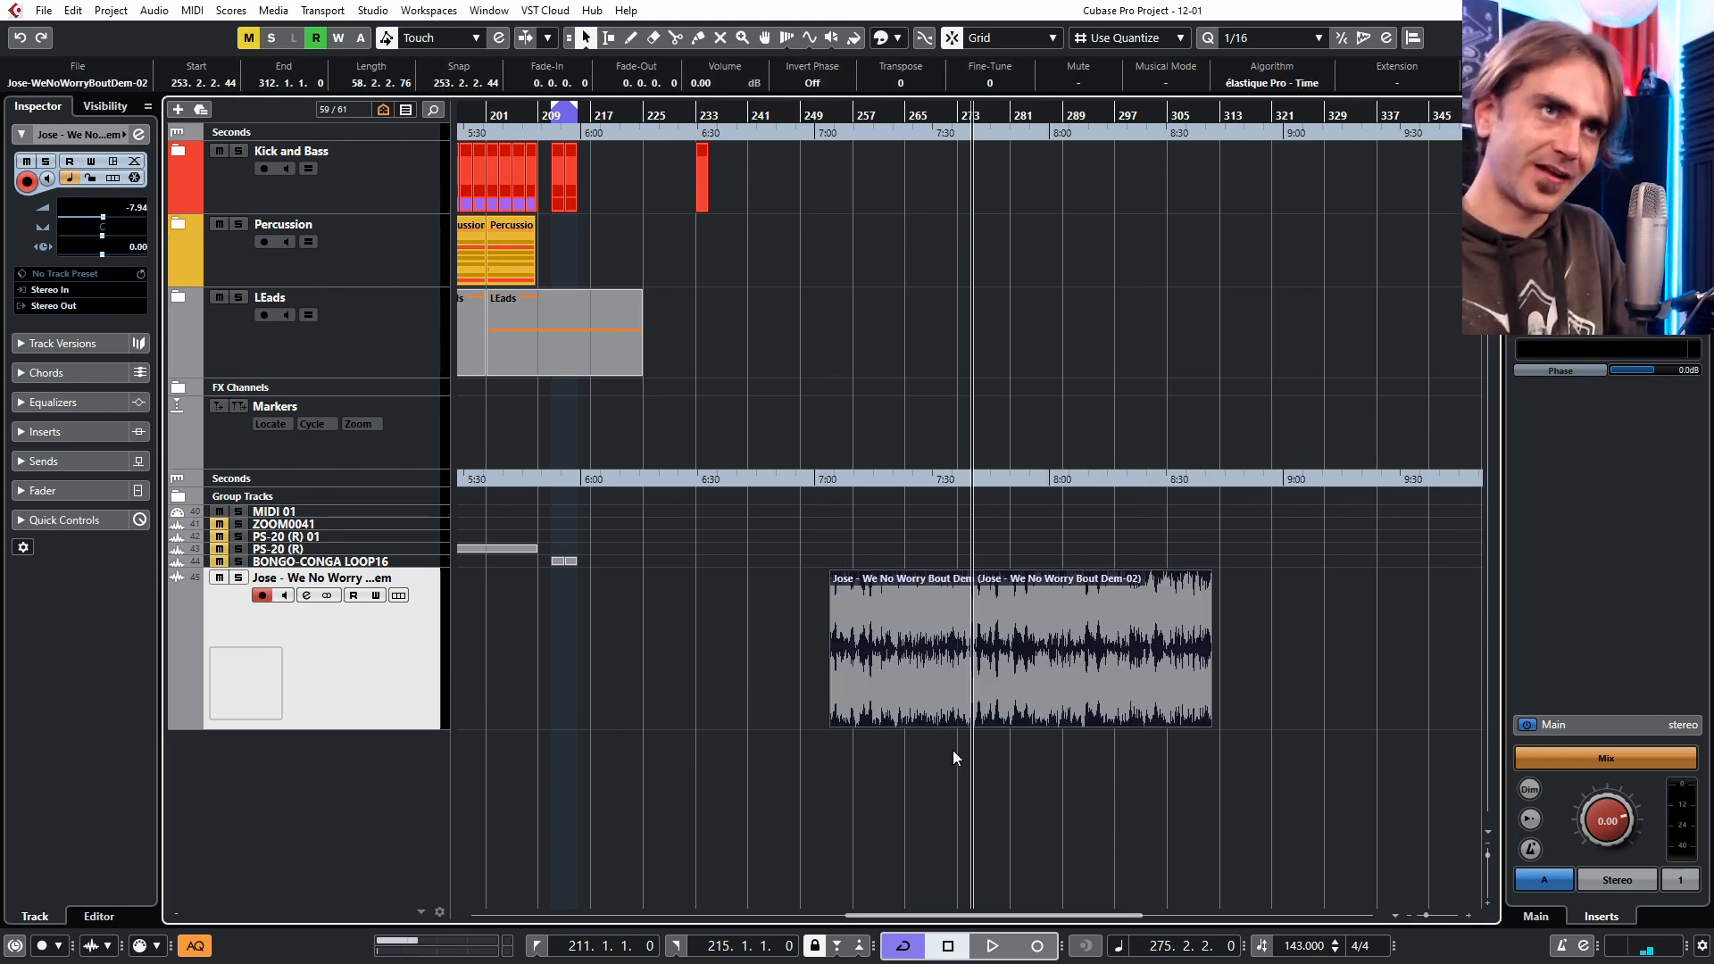
mouse_move(837, 627)
left_mouse_down()
mouse_move(909, 627)
mouse_move(864, 628)
left_mouse_up()
left_click(924, 800)
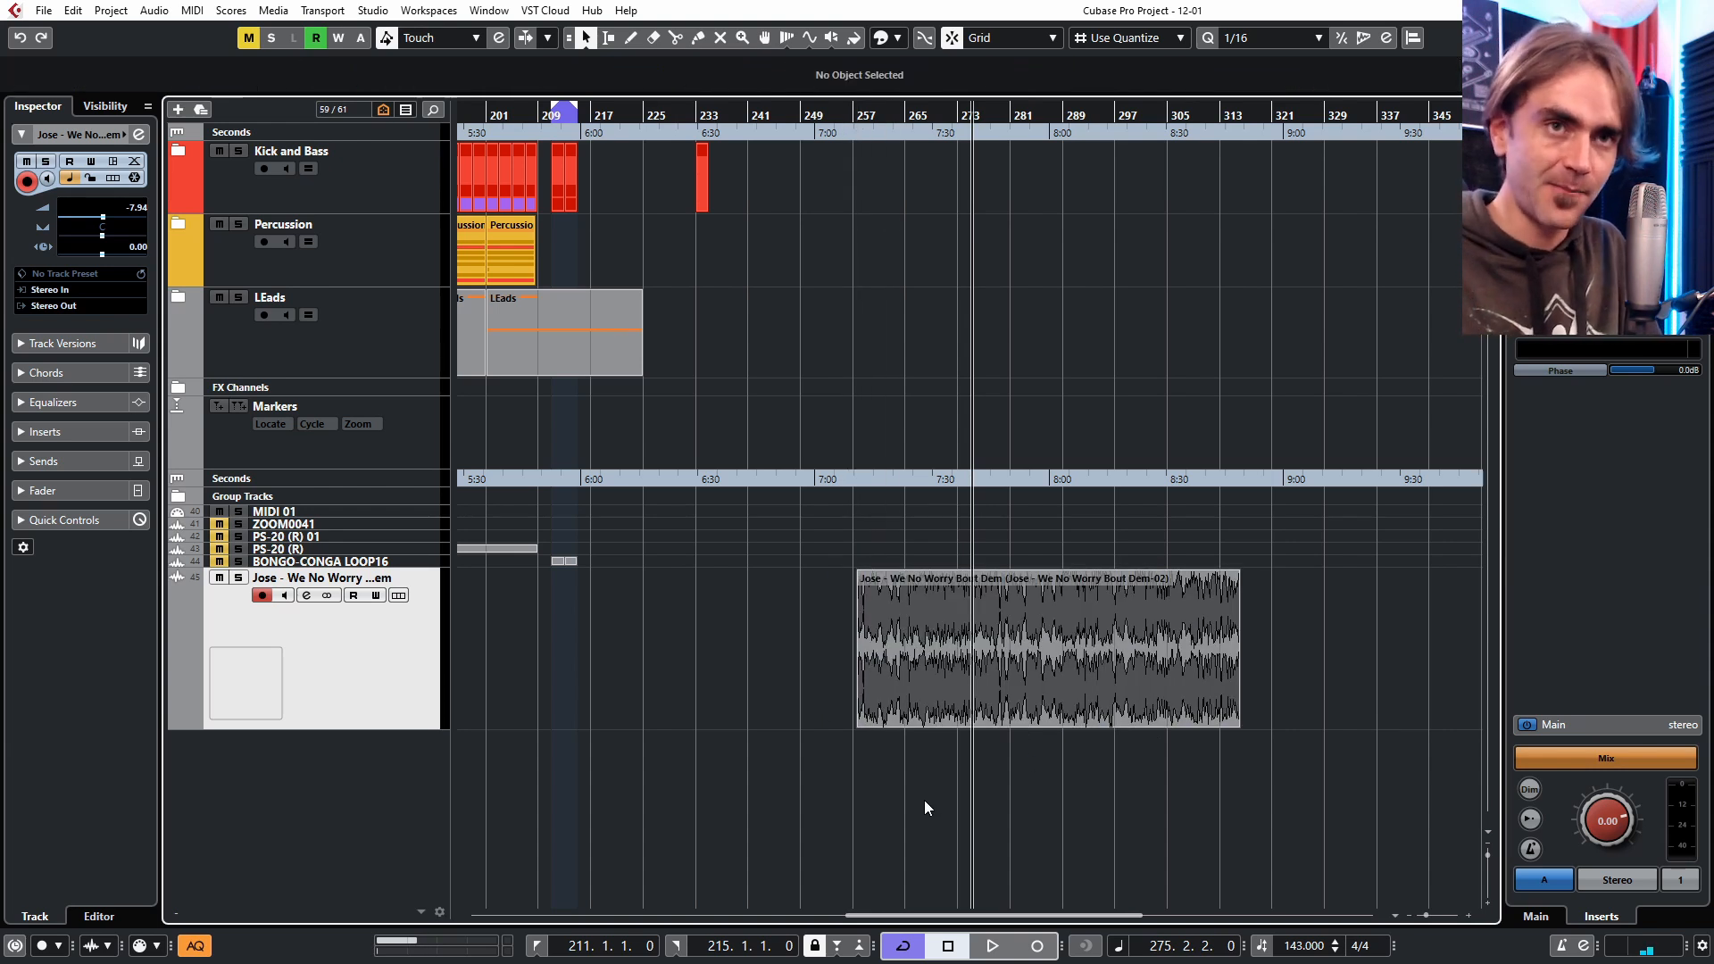
Open the Beat Calculator and tap in the tempo of the bounced vocals by ear.
left_click(936, 621)
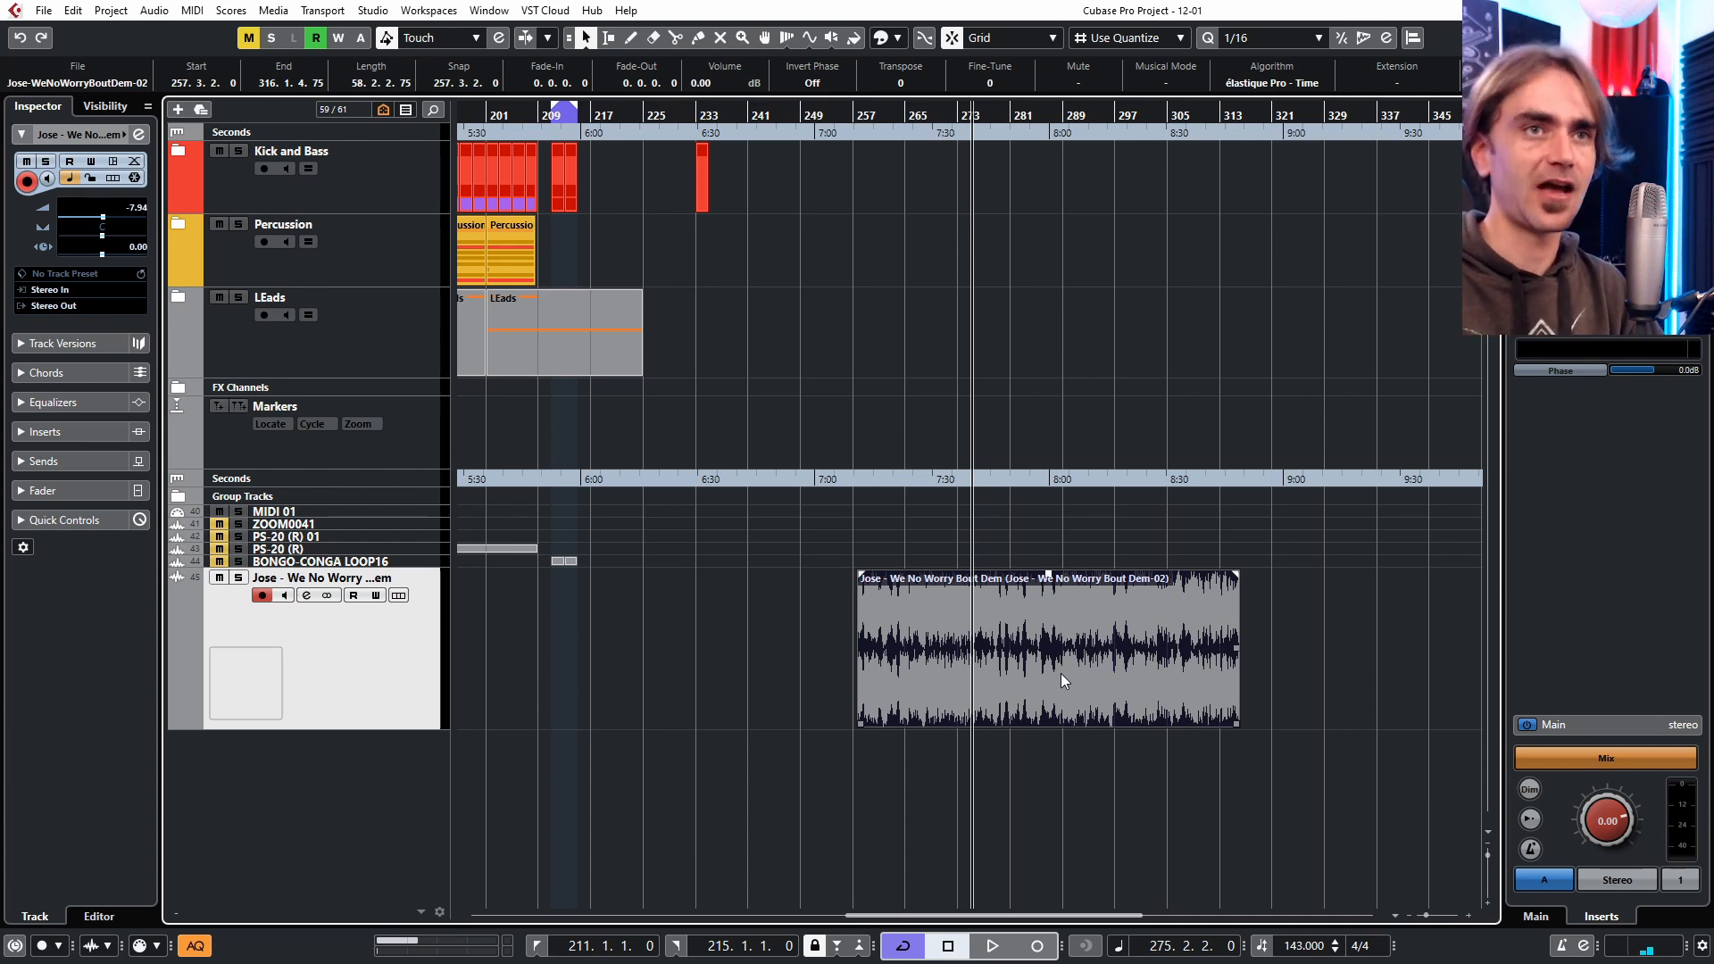
left_click(1025, 783)
scroll(1024, 790, "up", 4)
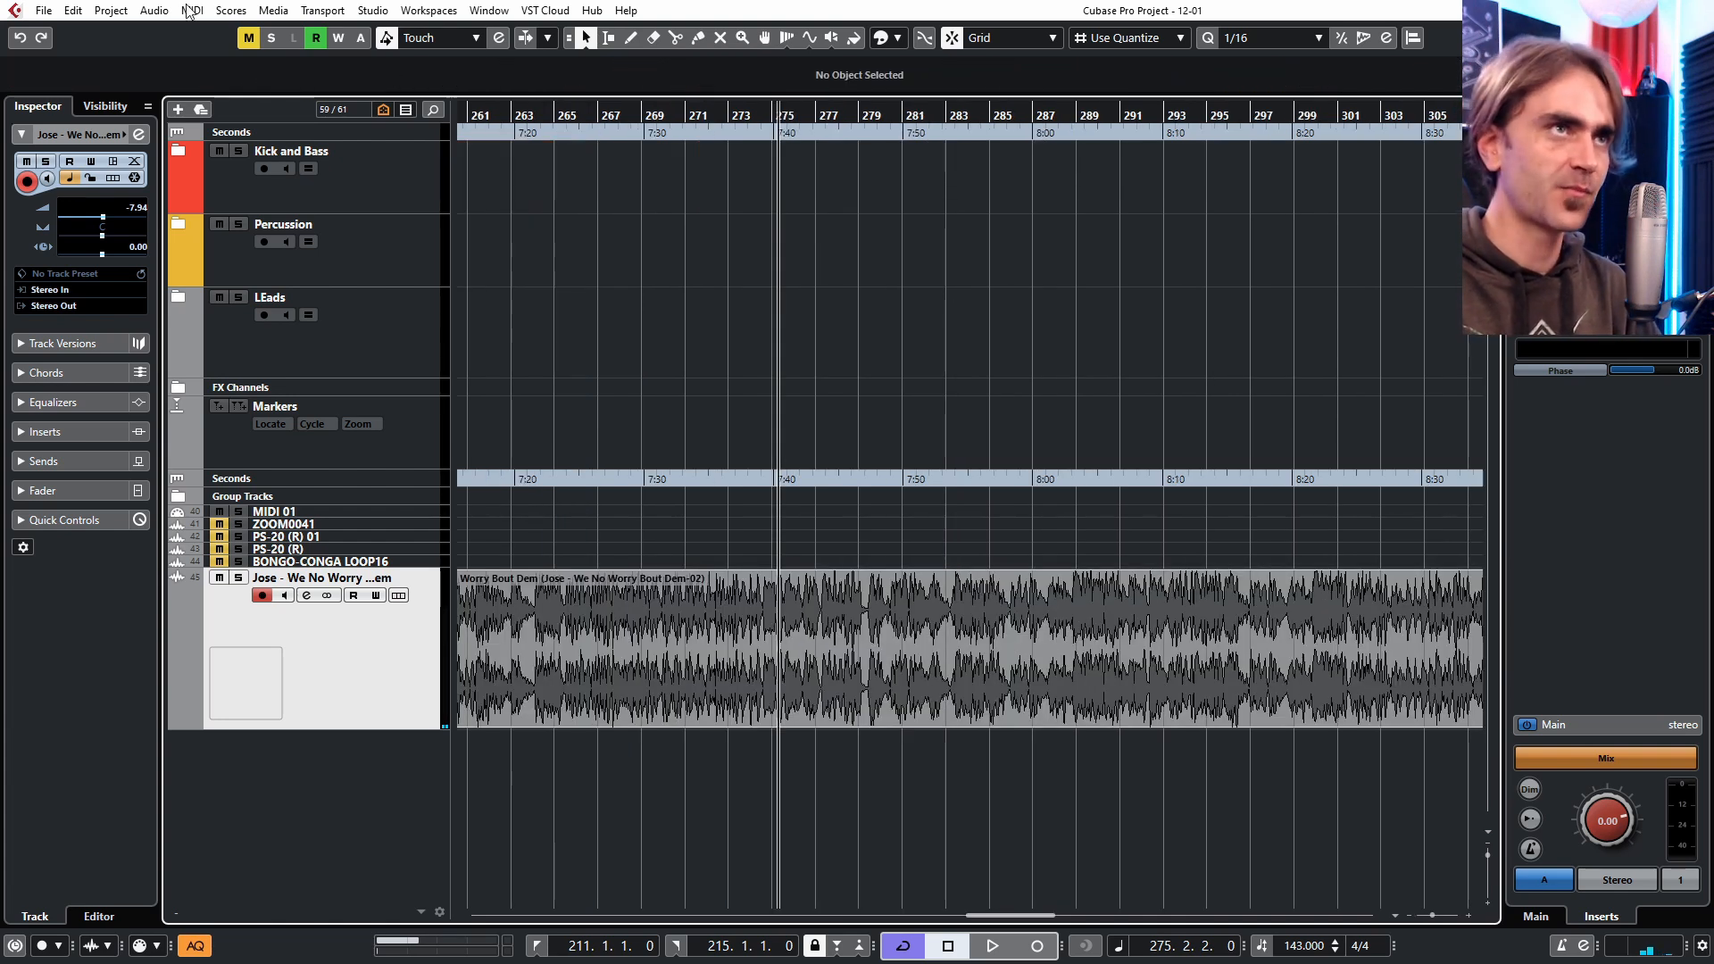
left_click(75, 11)
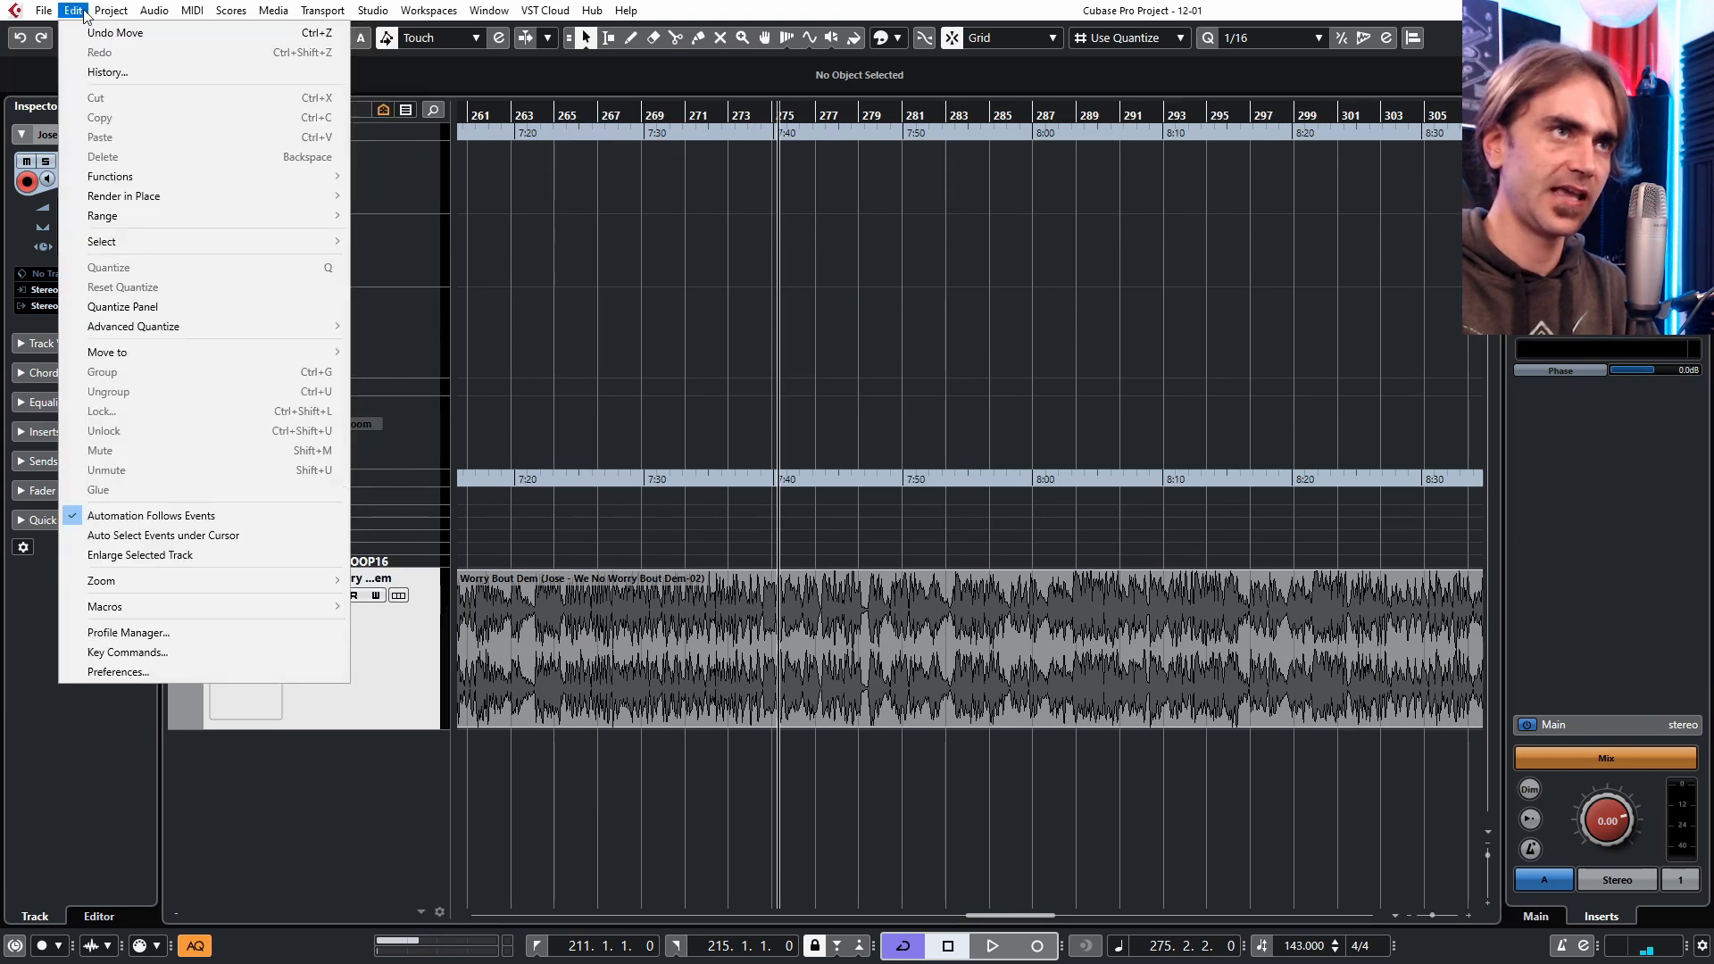
mouse_move(111, 11)
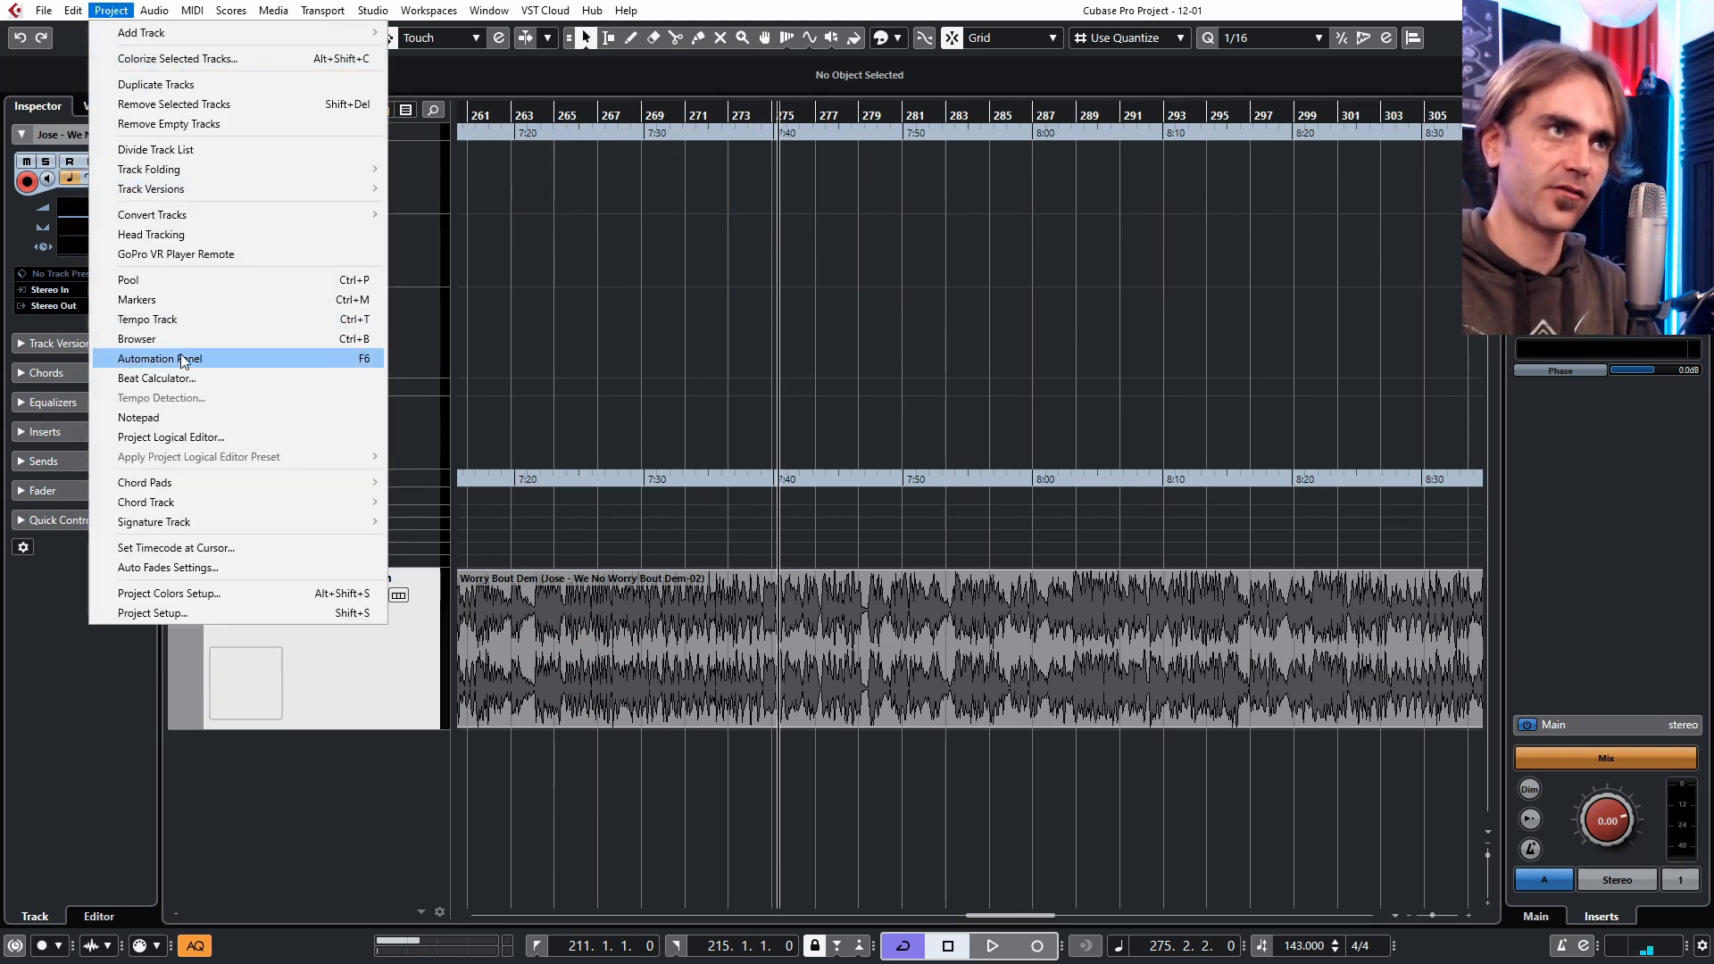
left_click(178, 378)
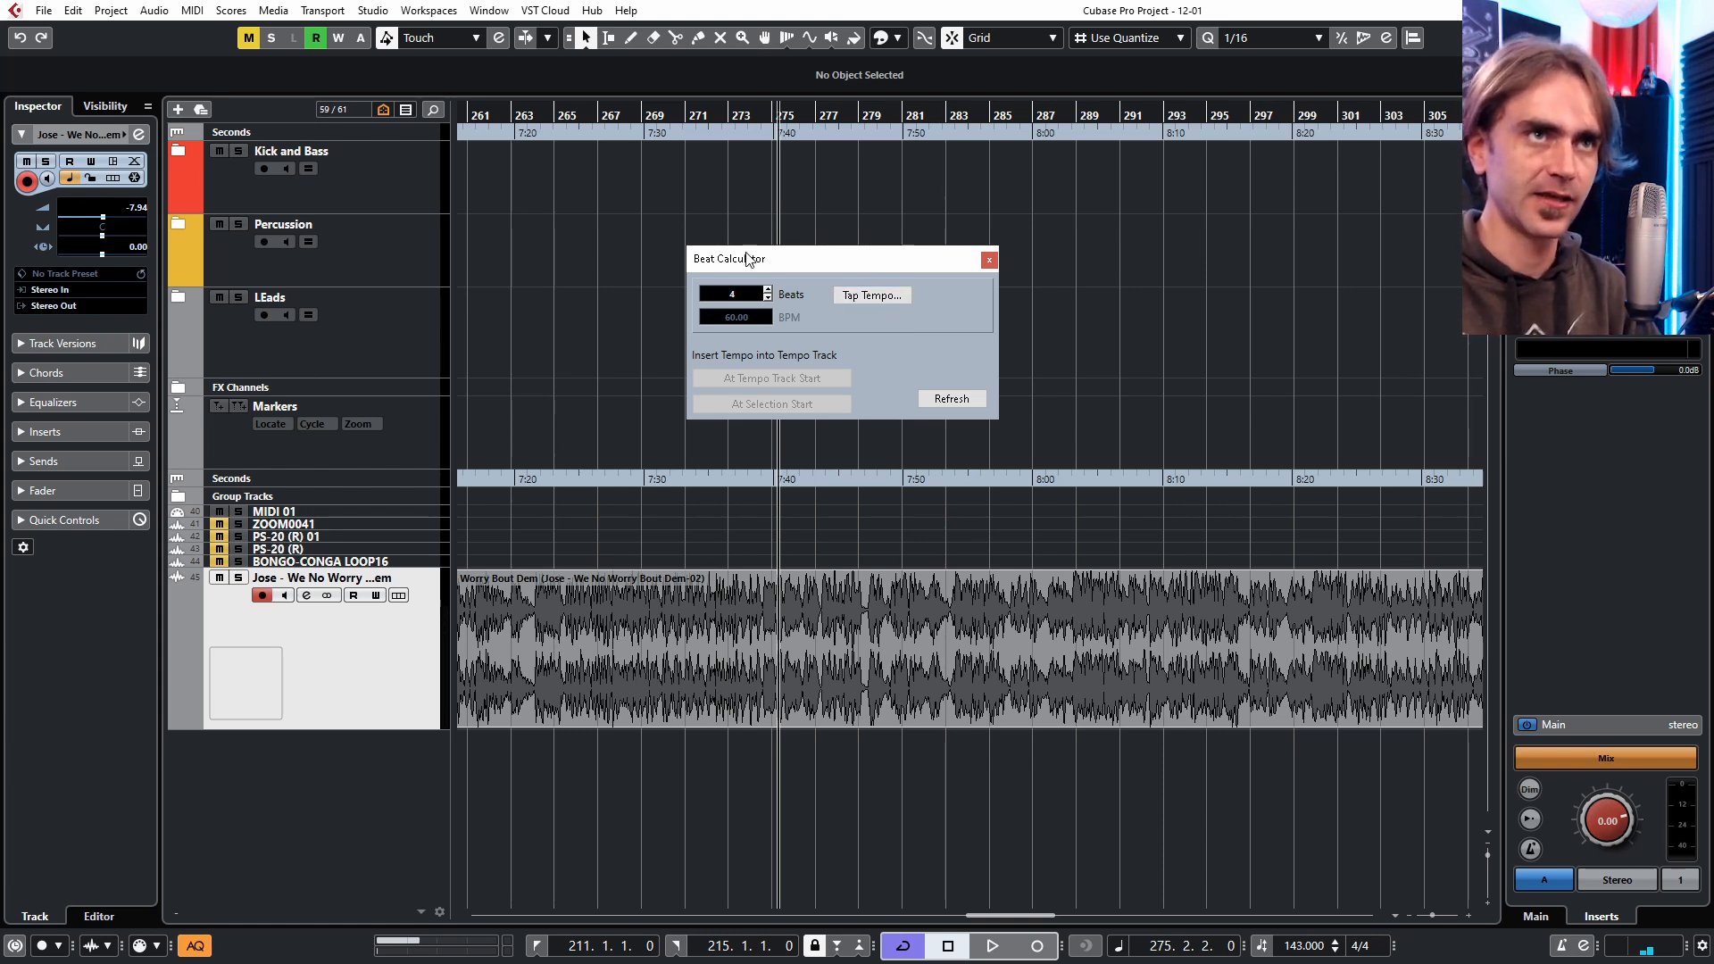
left_click(111, 10)
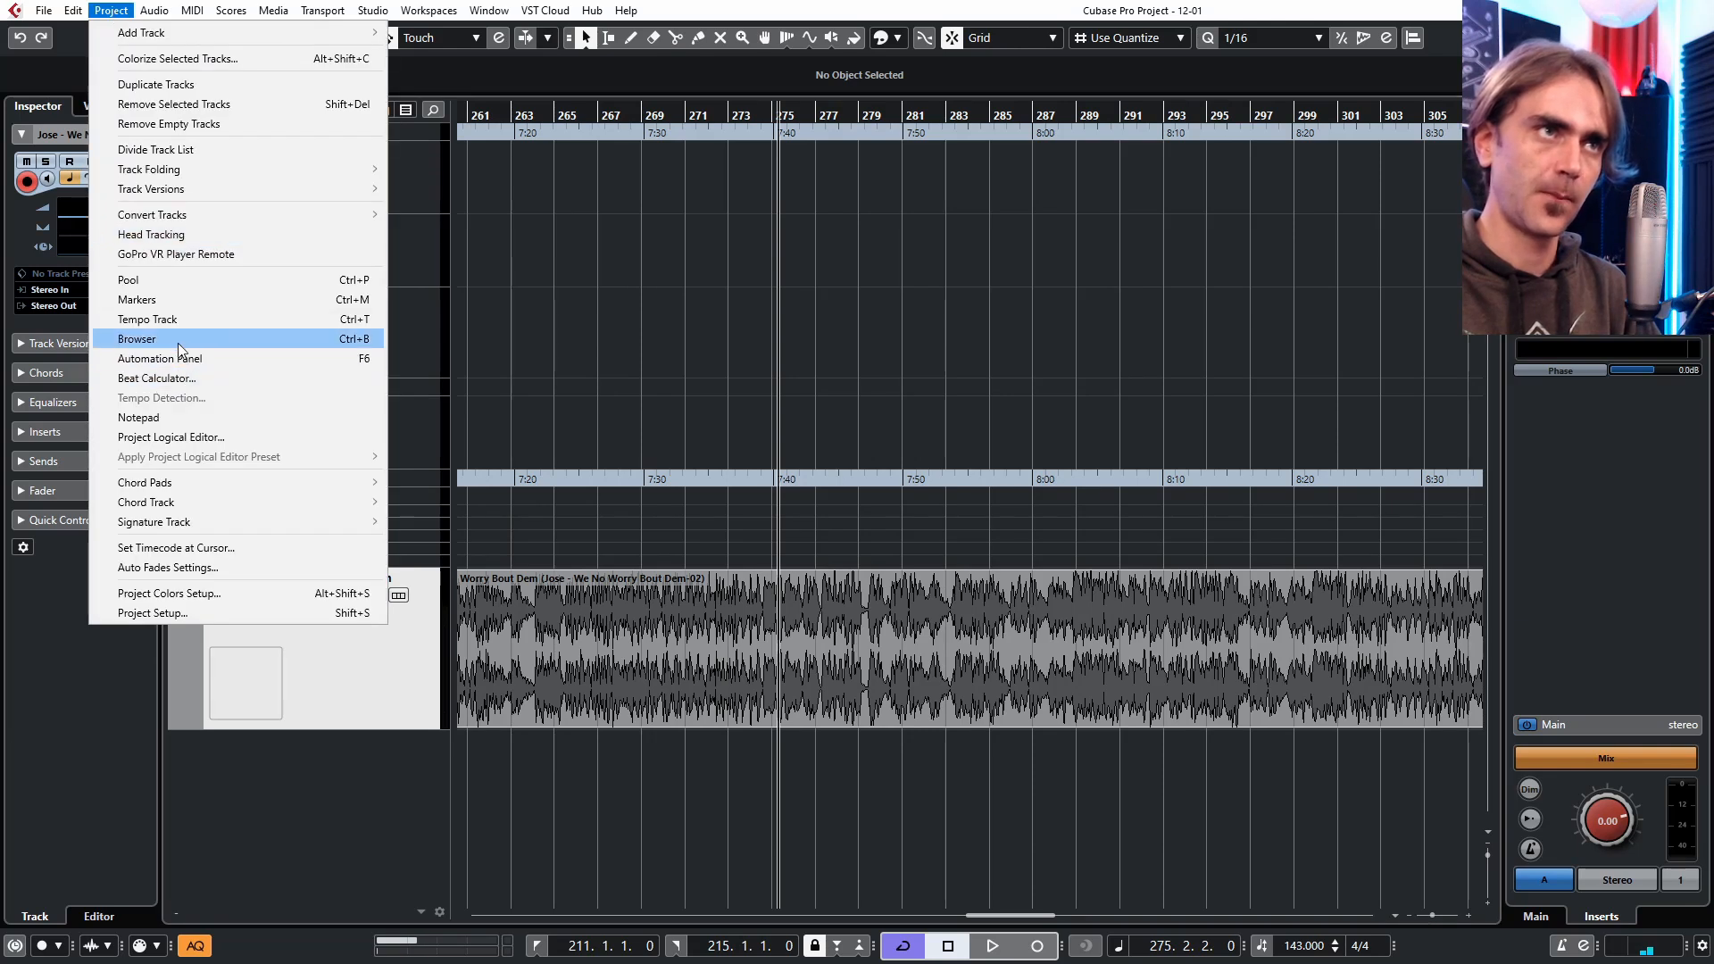
left_click(179, 379)
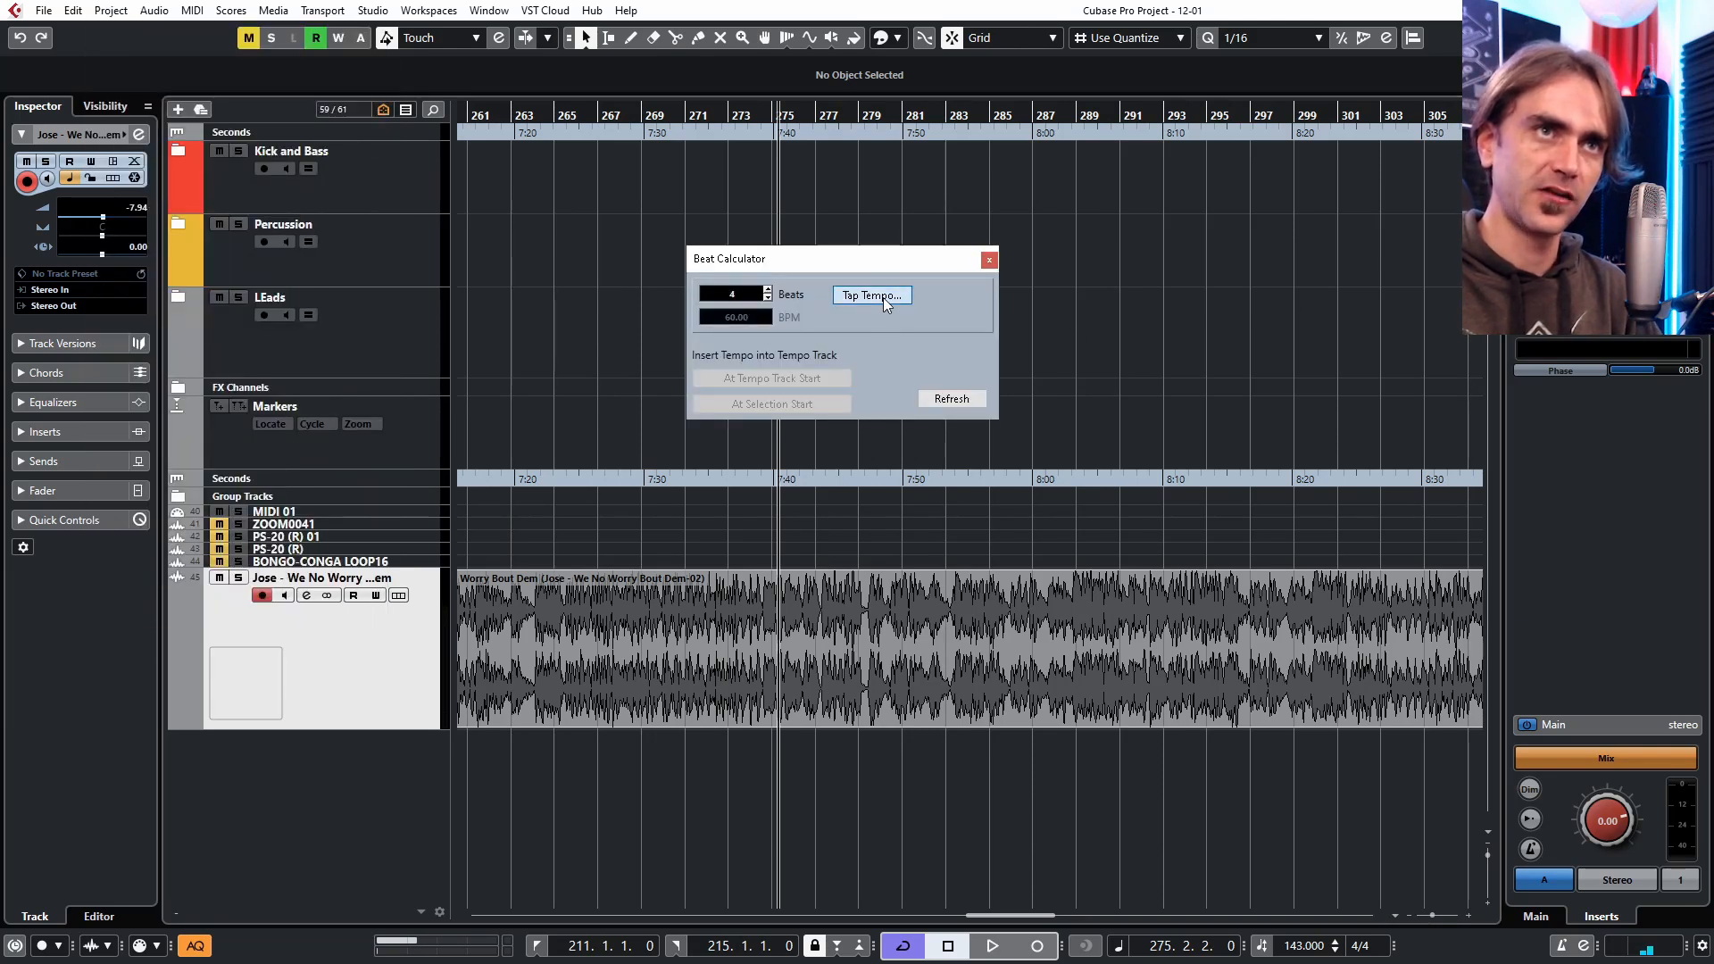
left_click(886, 300)
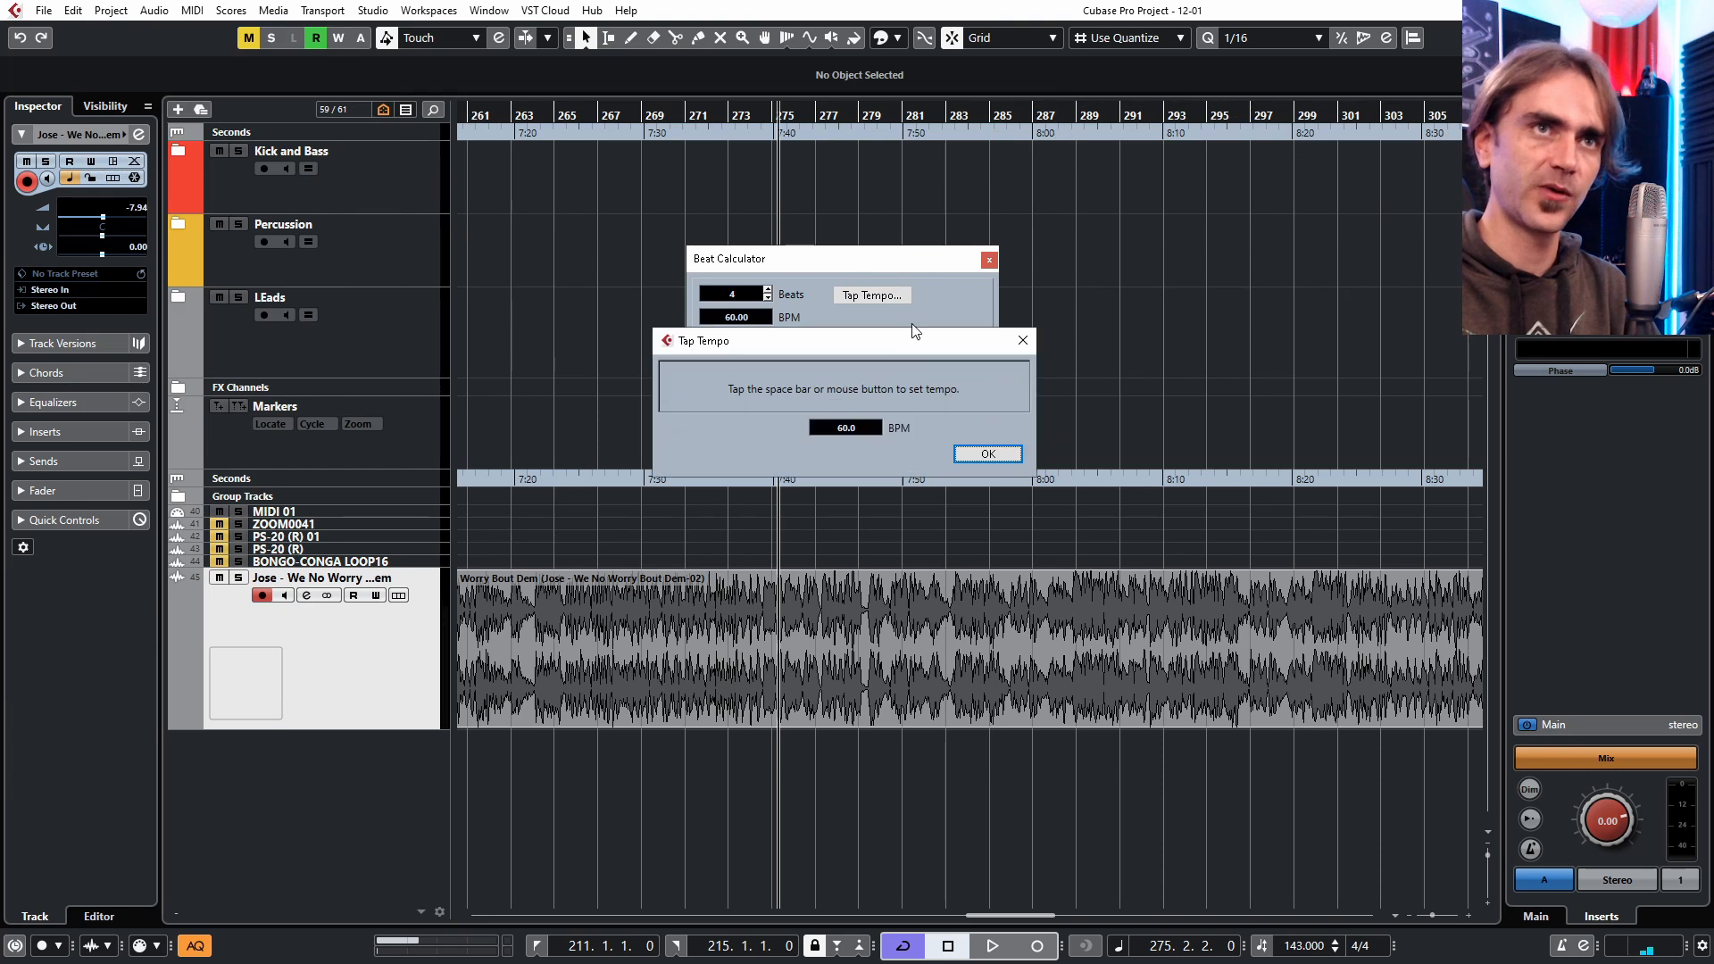
left_click(865, 387)
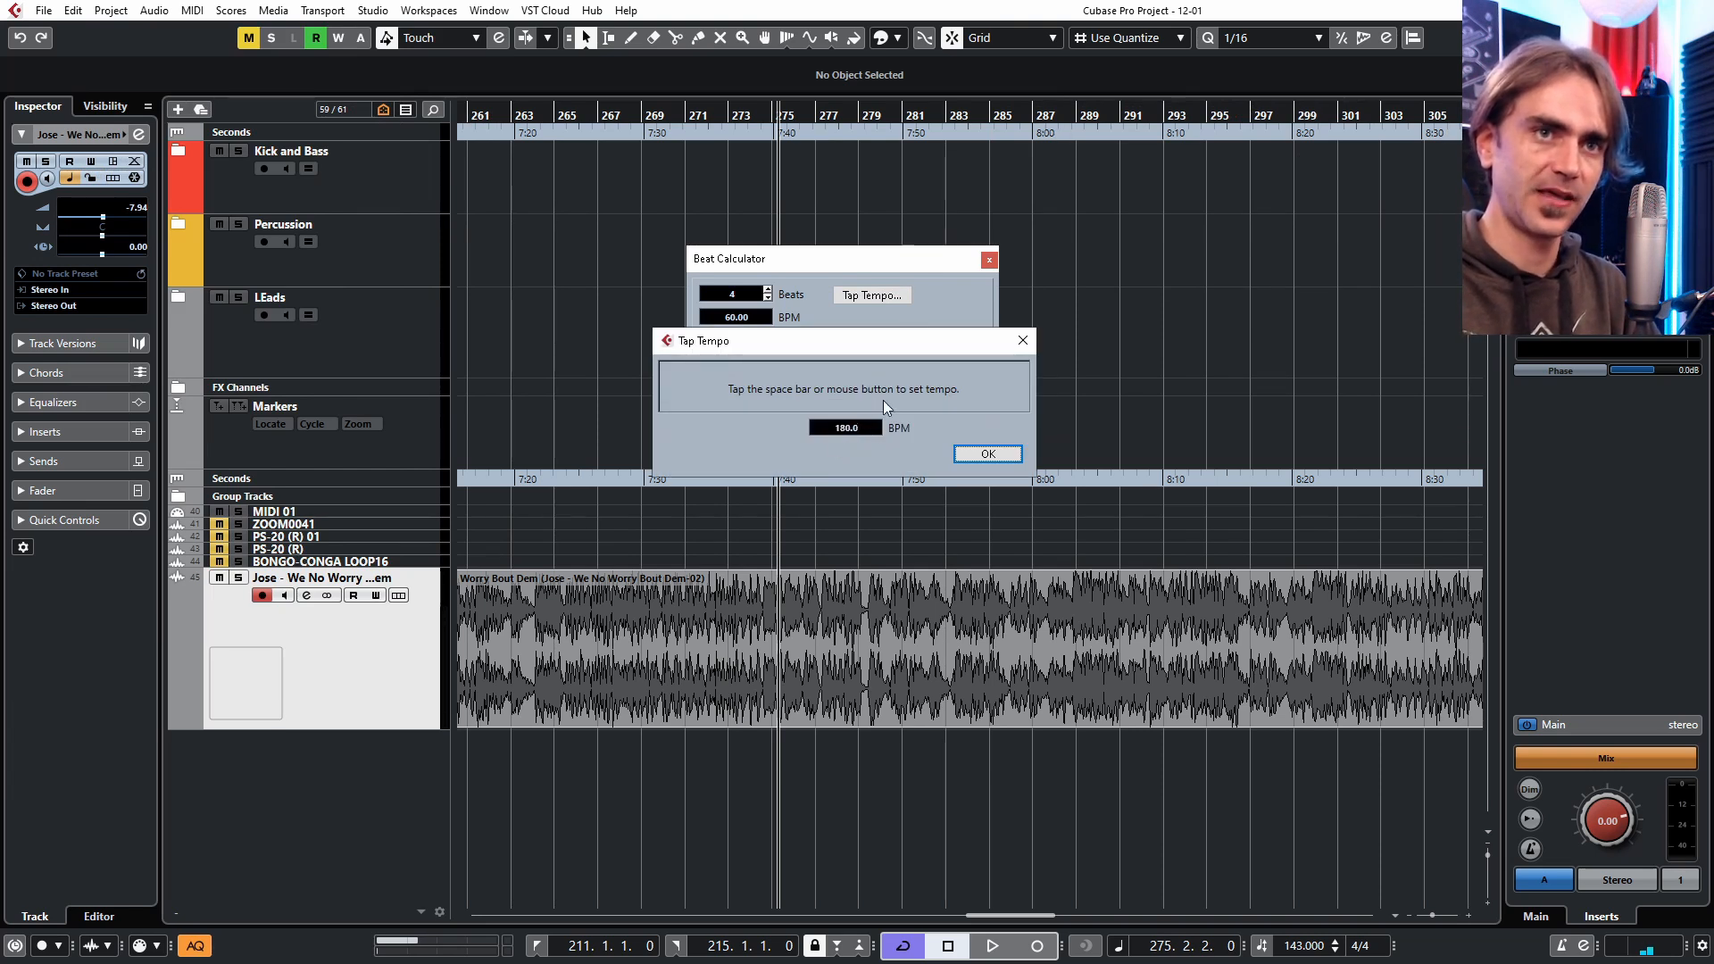
left_click(846, 390)
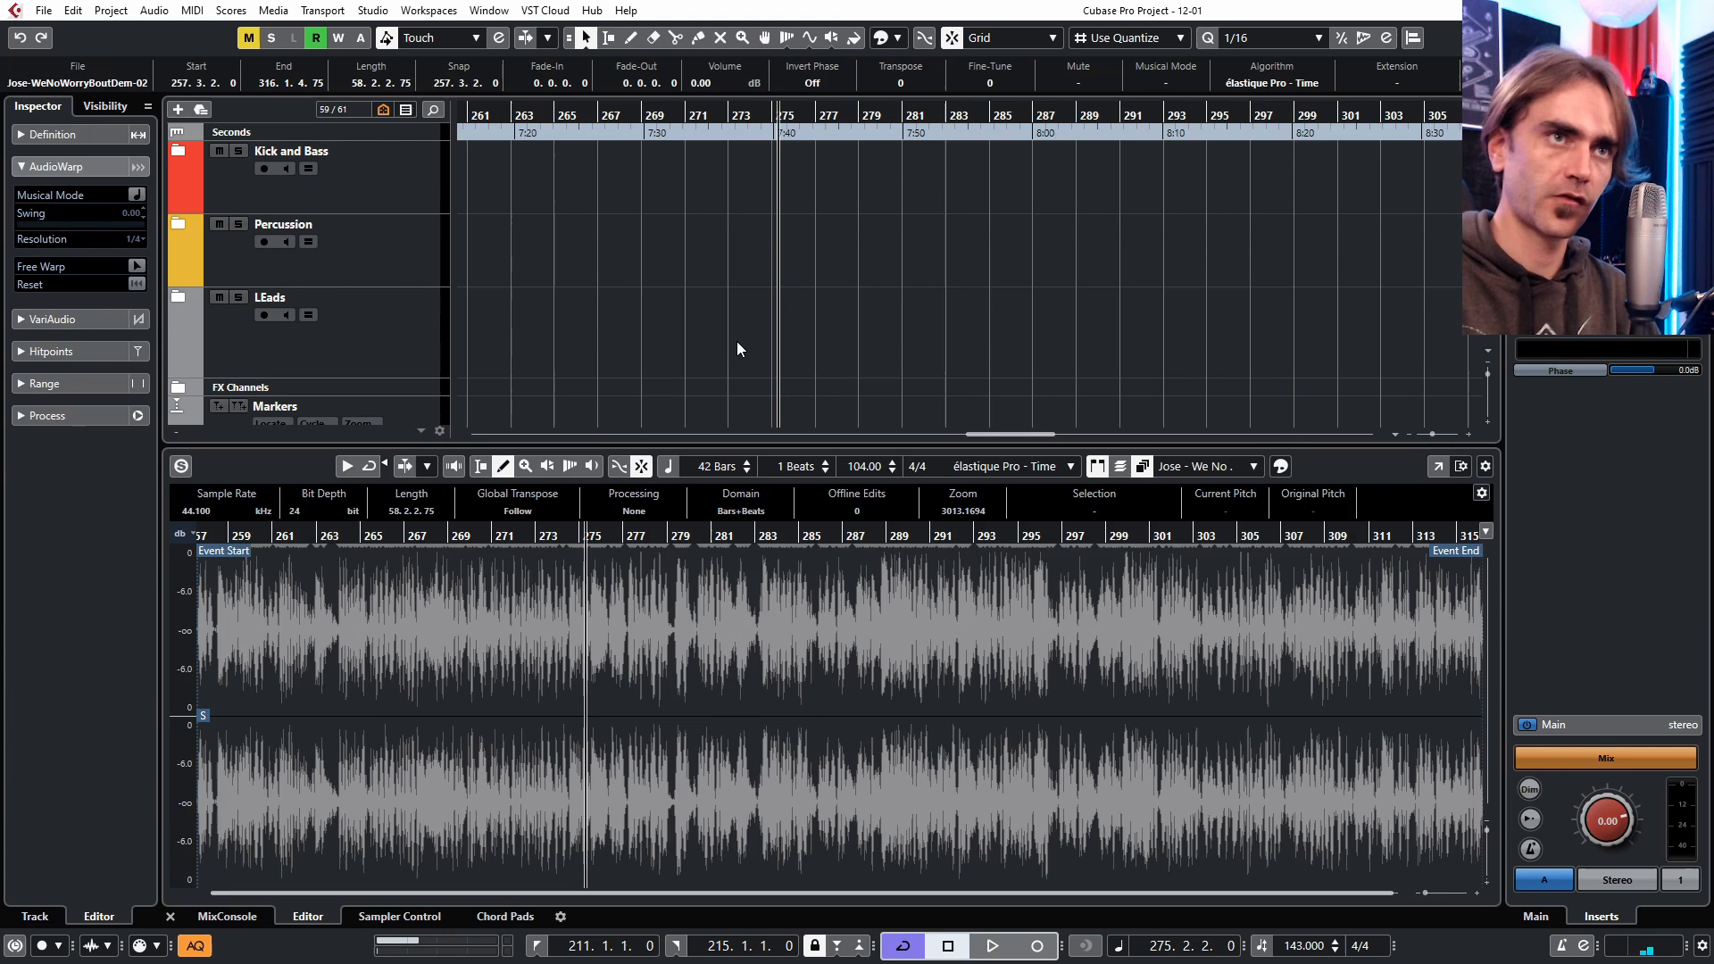
Select the bounced vocals event and check its tempo definition in the Sample Editor.
scroll(795, 357, "down", 5)
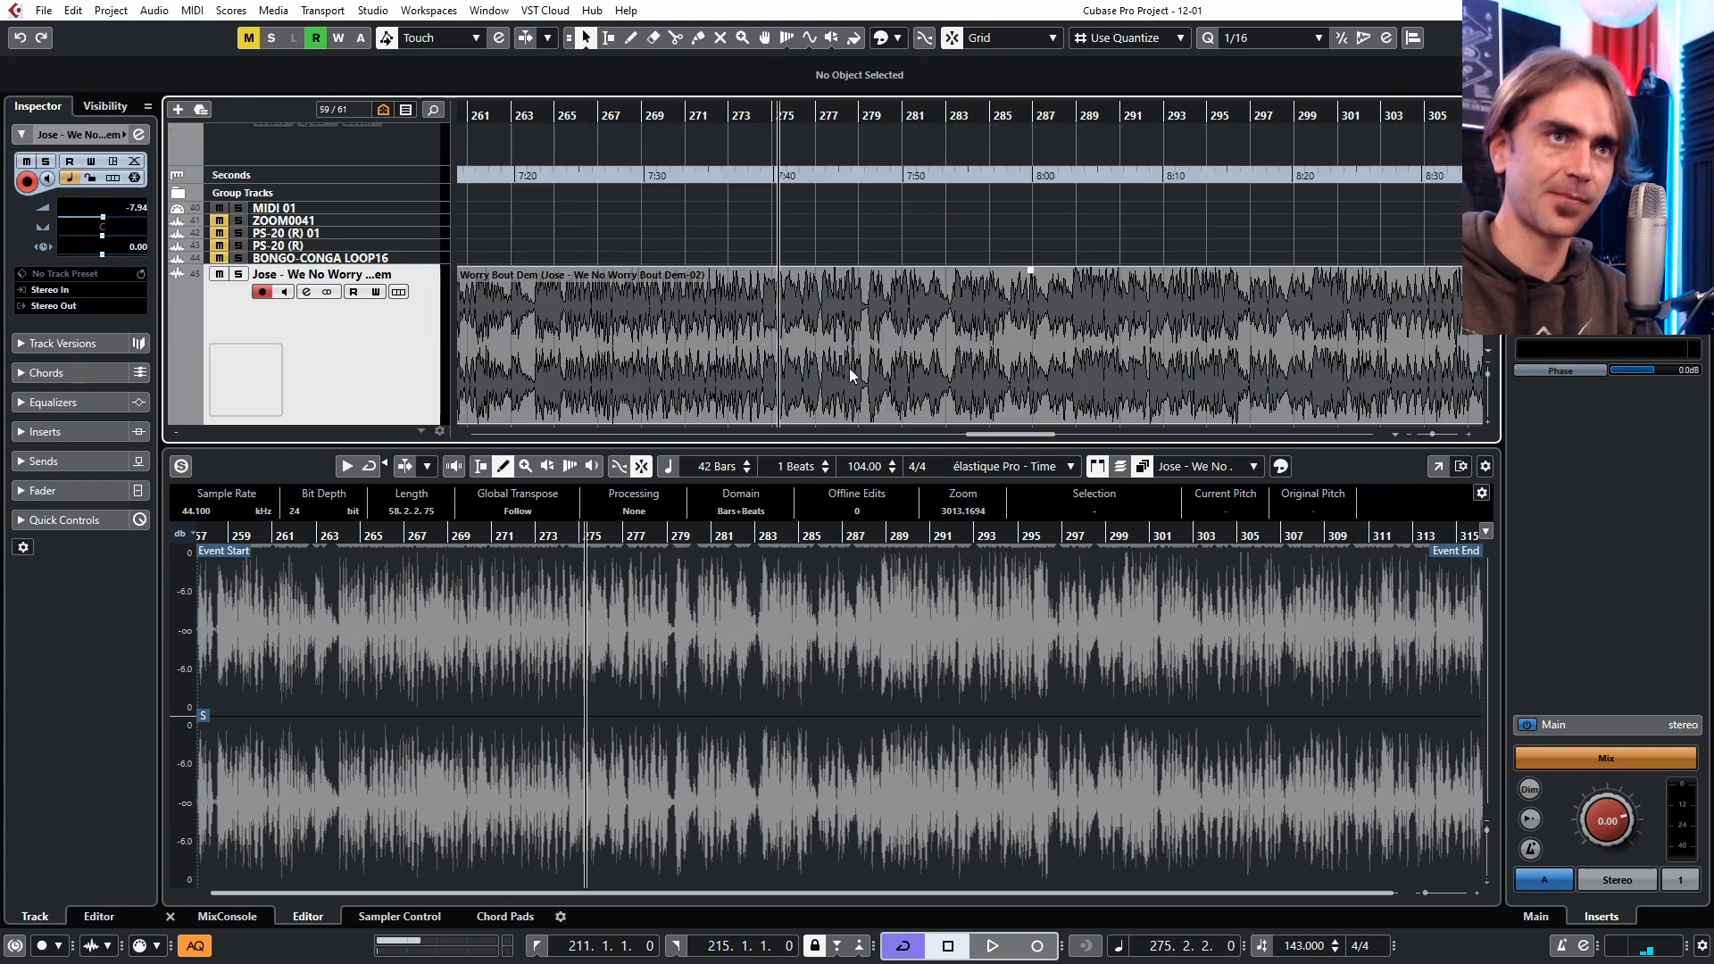
scroll(854, 368, "left", 6)
left_click(1201, 345)
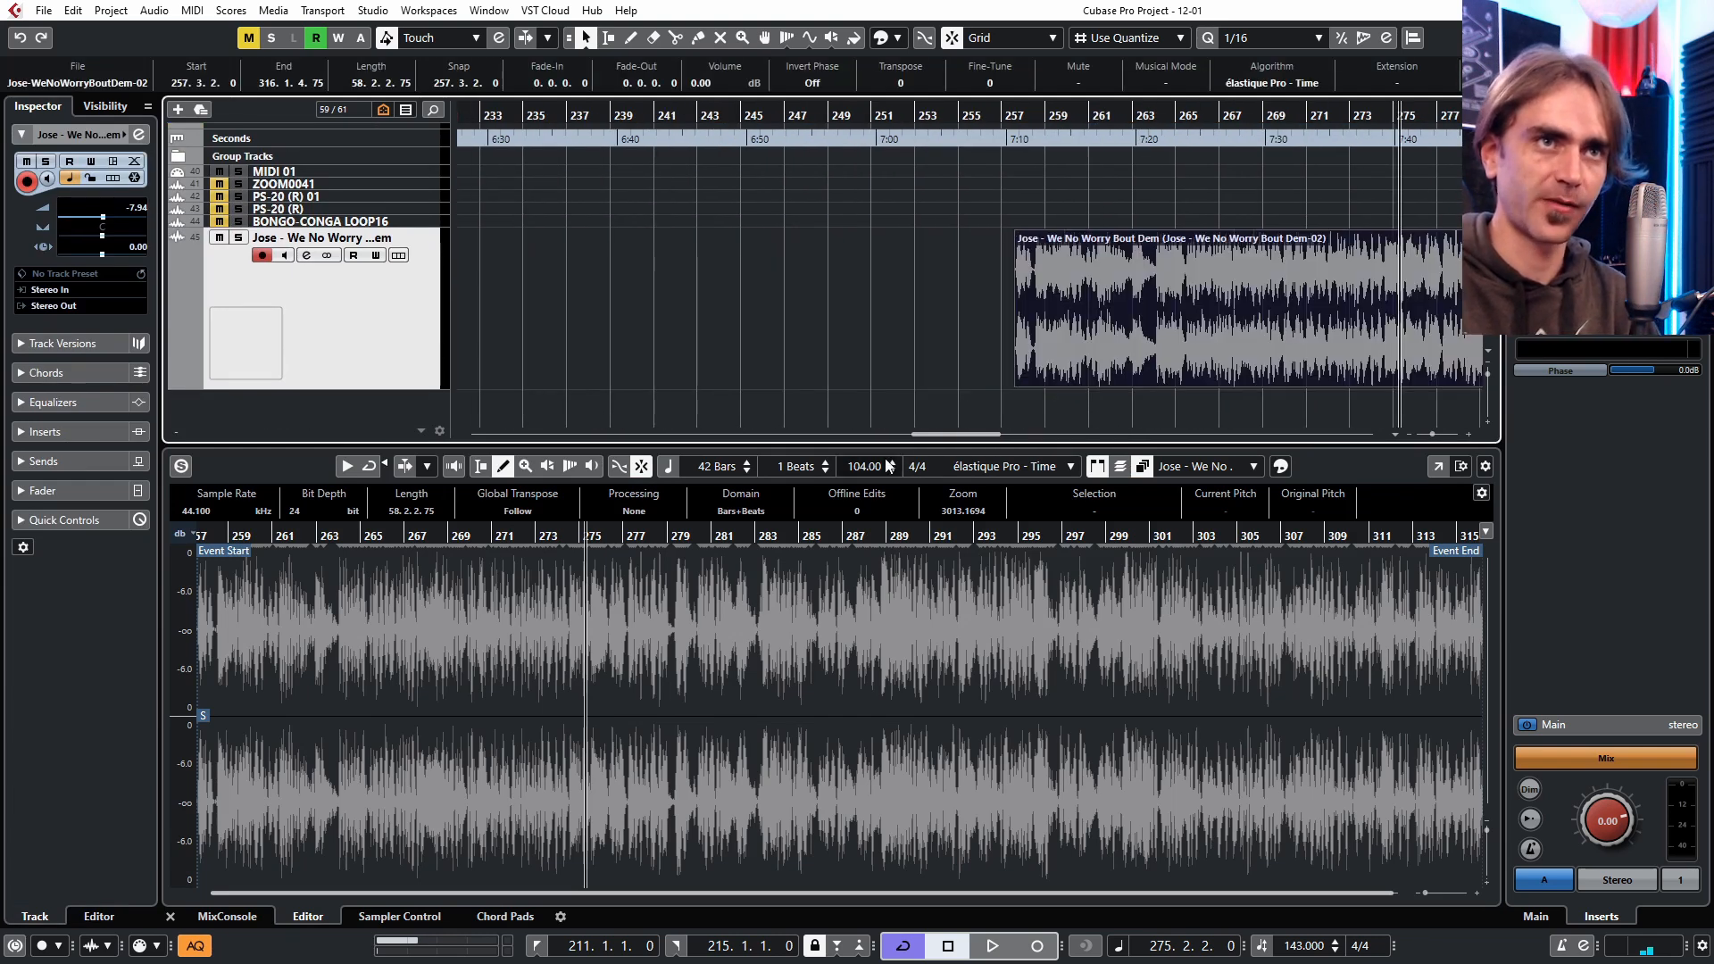
Place the two Kick and Bass parts from bar 211 at bar 273, alongside the vocals event.
scroll(1135, 330, "down", 4)
scroll(1197, 259, "up", 6)
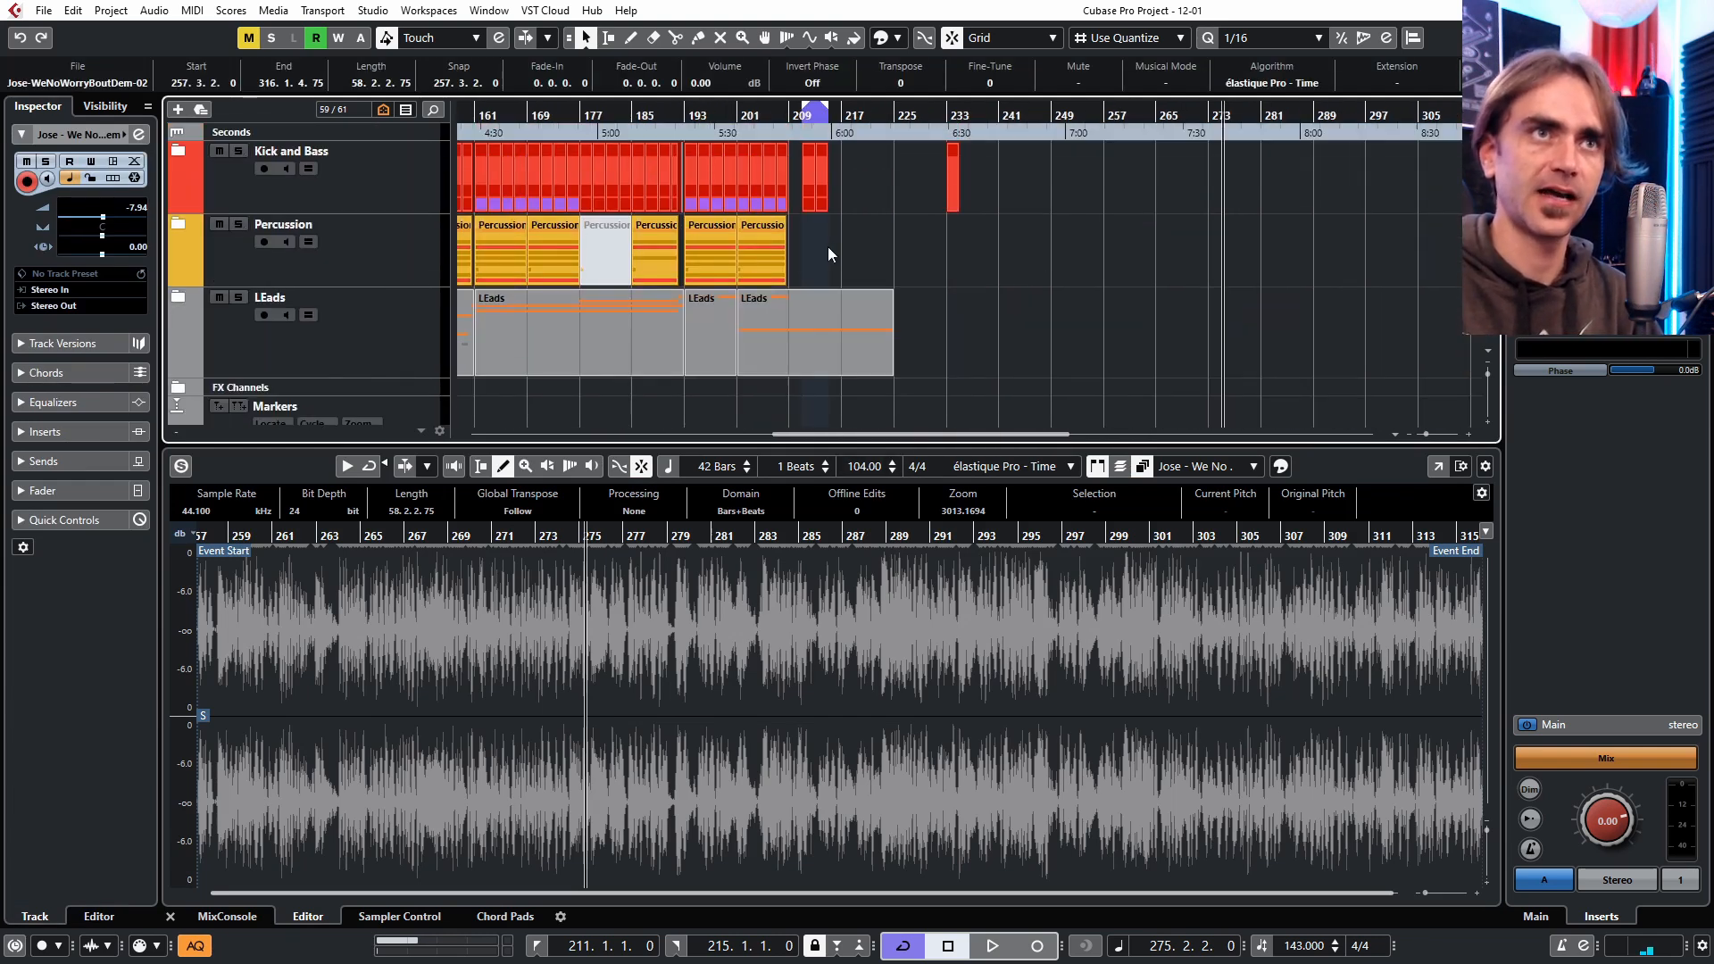
scroll(837, 209, "up", 2)
left_click_drag(844, 227, 794, 199)
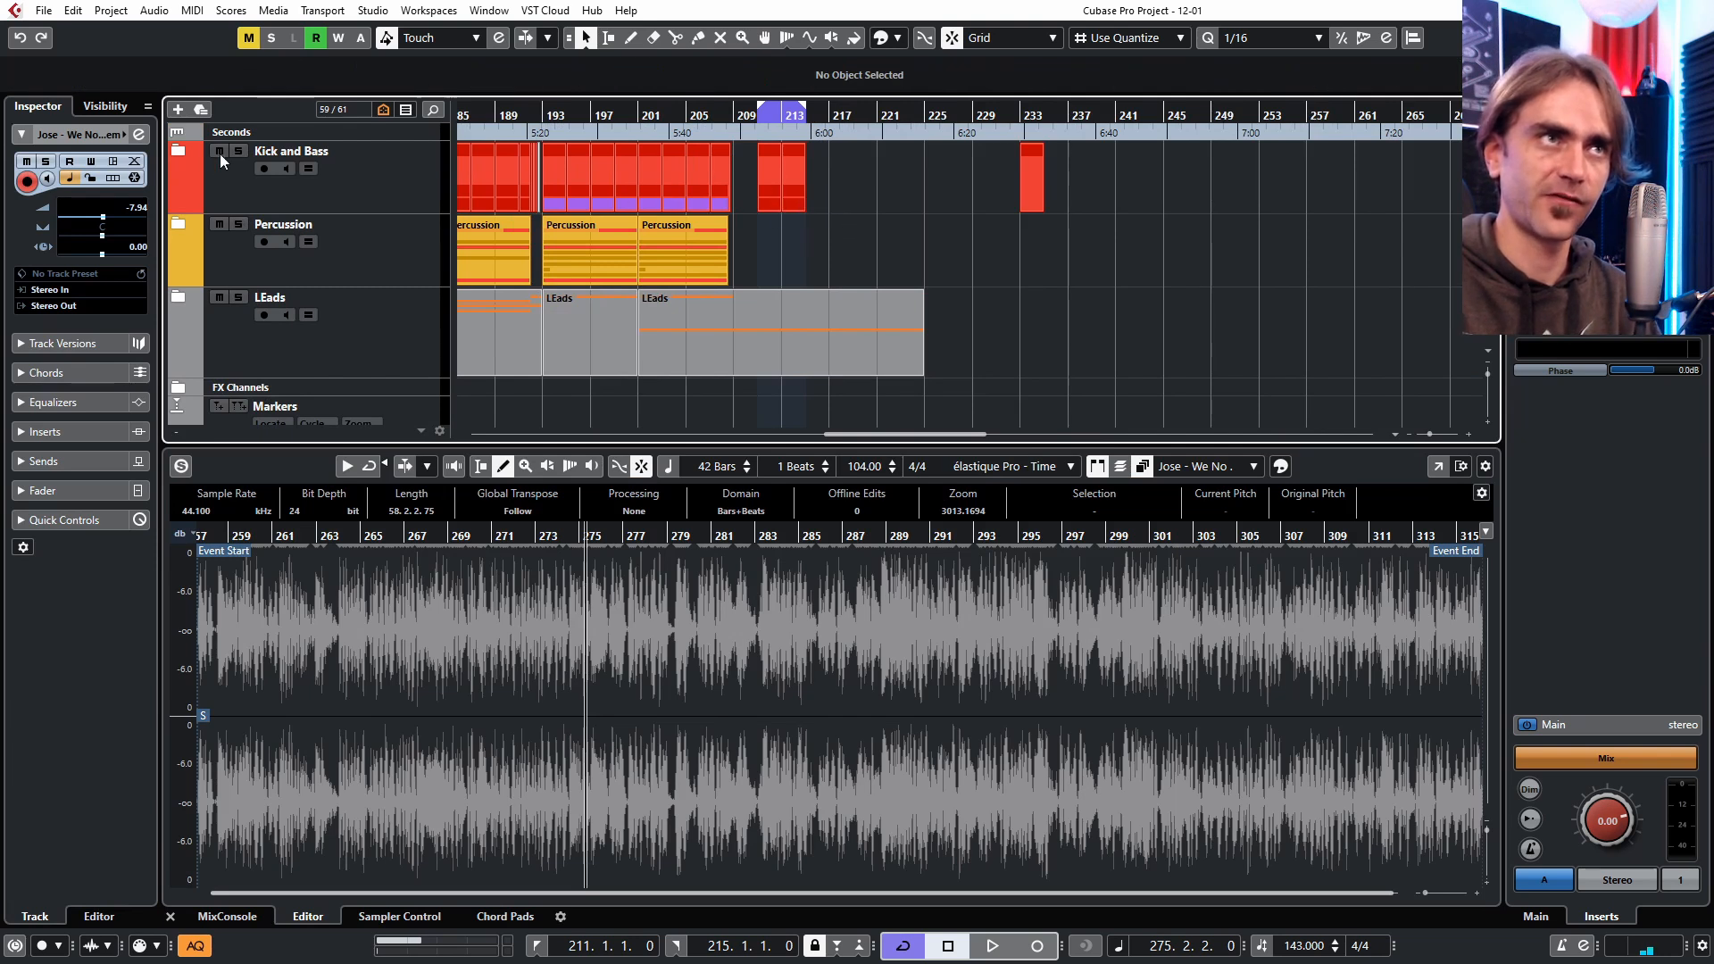
scroll(783, 264, "right", 2)
left_click_drag(732, 225, 663, 190)
left_click_drag(671, 172, 1421, 179)
left_click(886, 307)
scroll(886, 307, "right", 6)
scroll(886, 313, "up", 4)
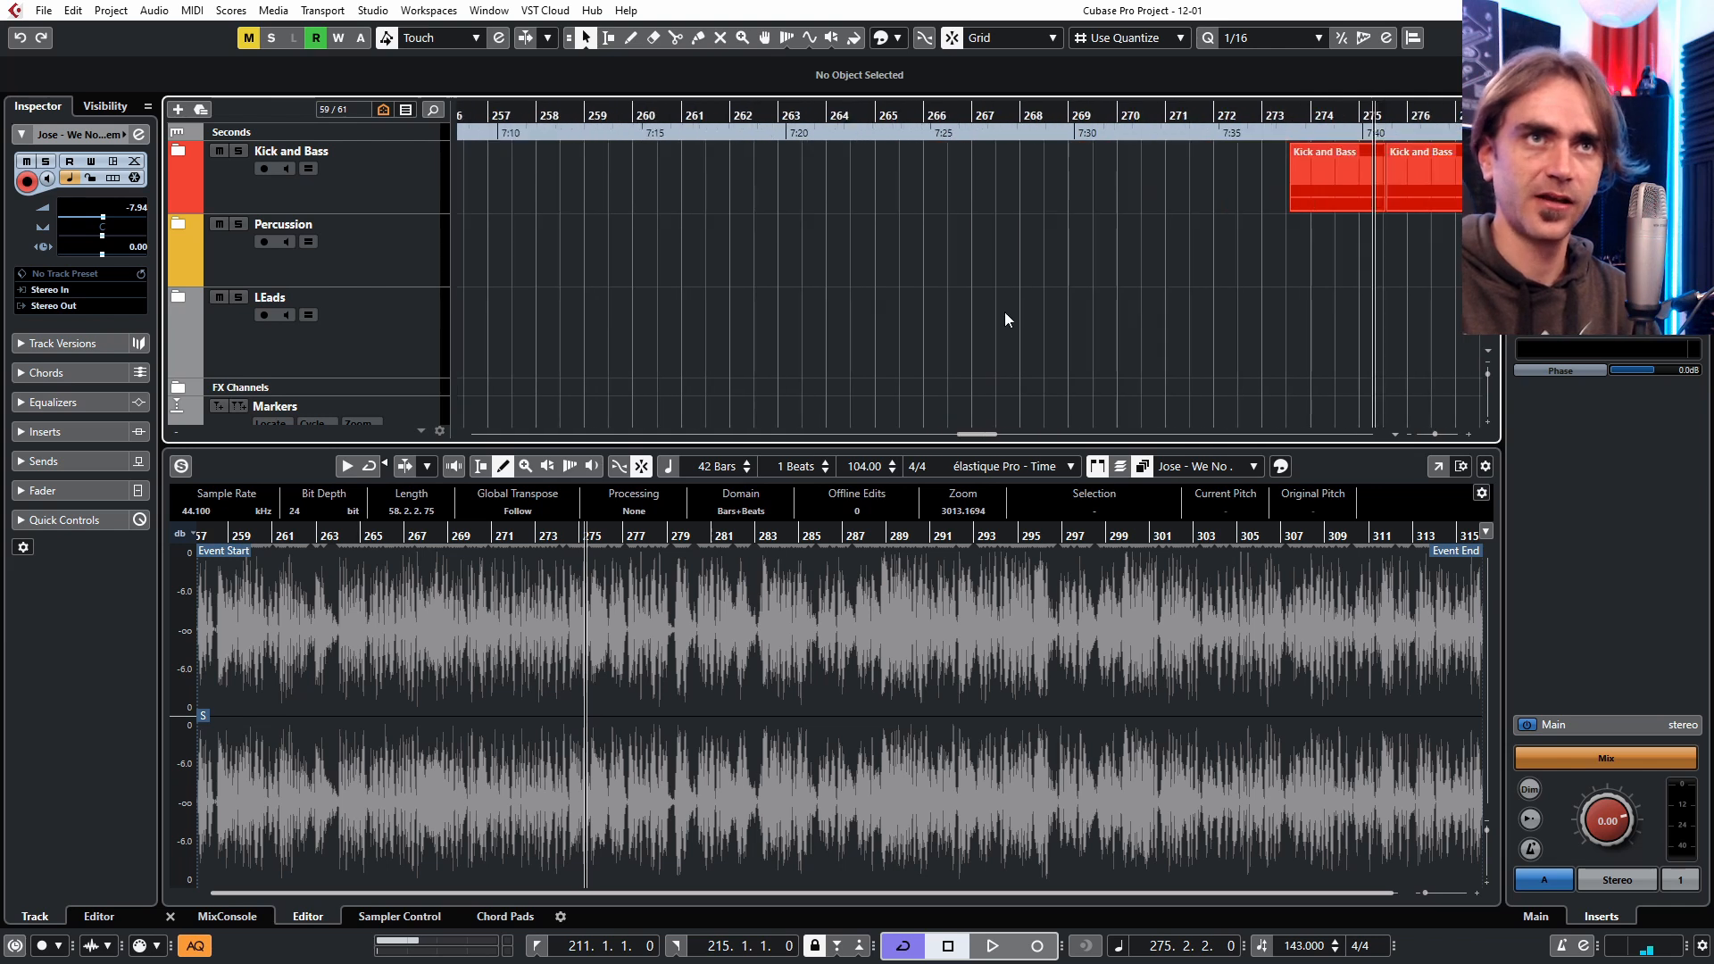
scroll(1005, 312, "right", 4)
left_click_drag(919, 177, 887, 170)
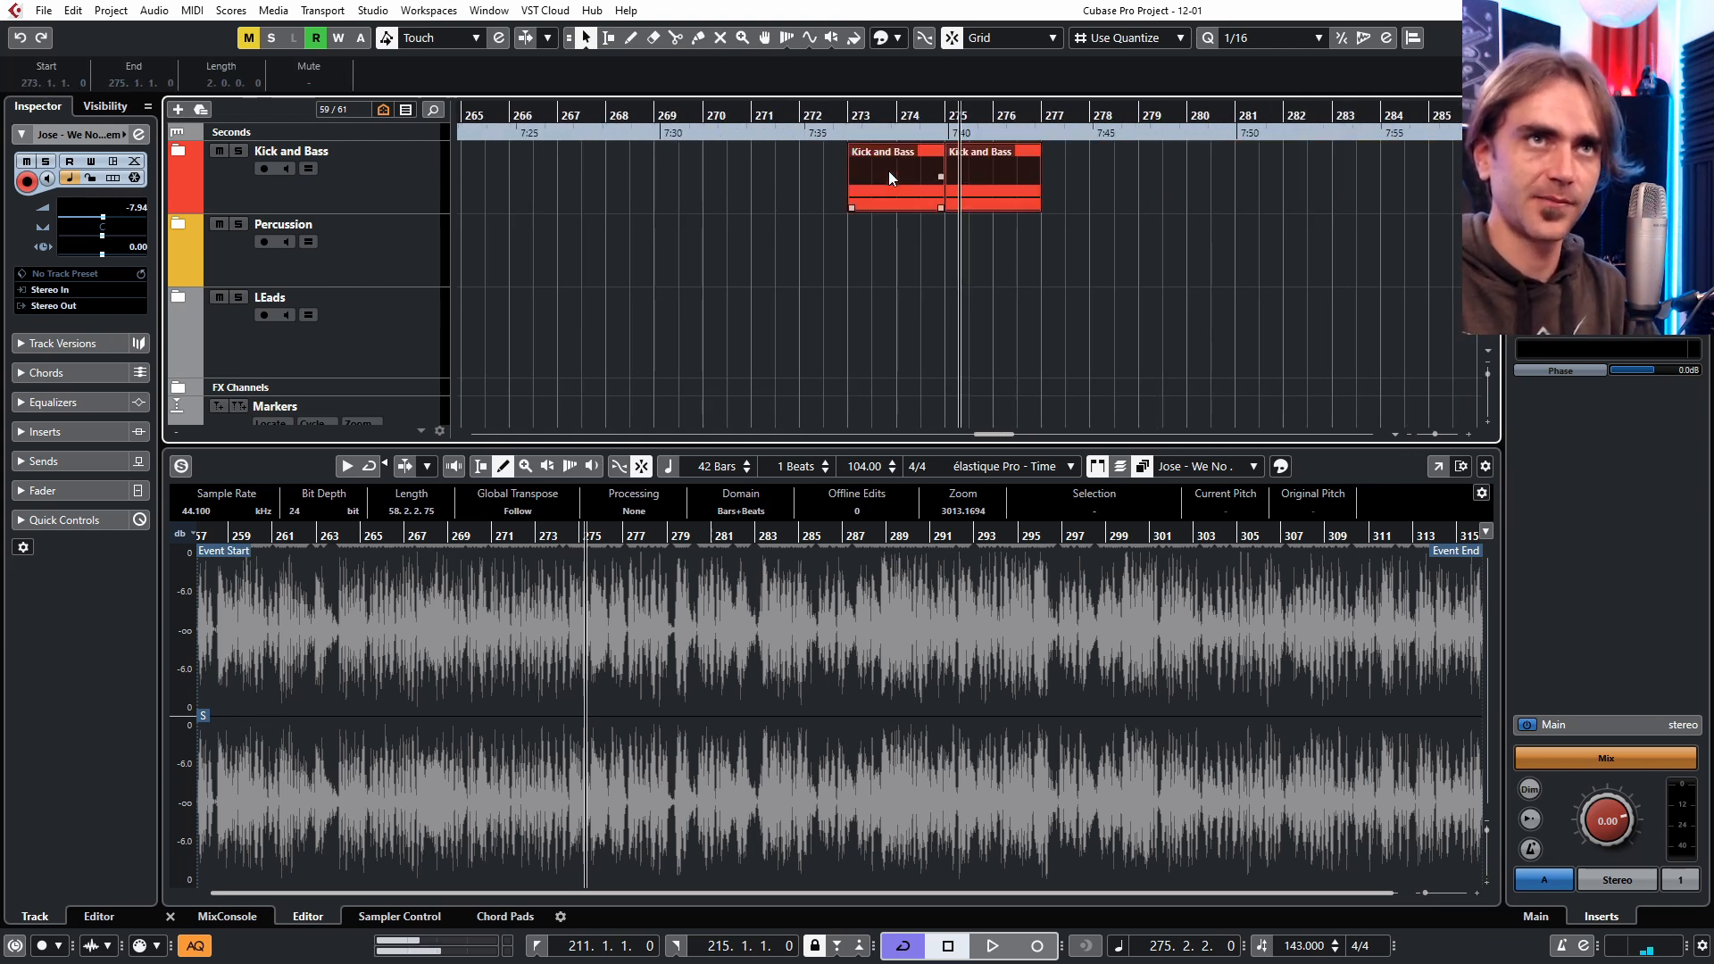
Set the grid type to Beat and turn on Musical Mode for the 104 BPM vocals event.
left_click(1129, 37)
left_click(1127, 85)
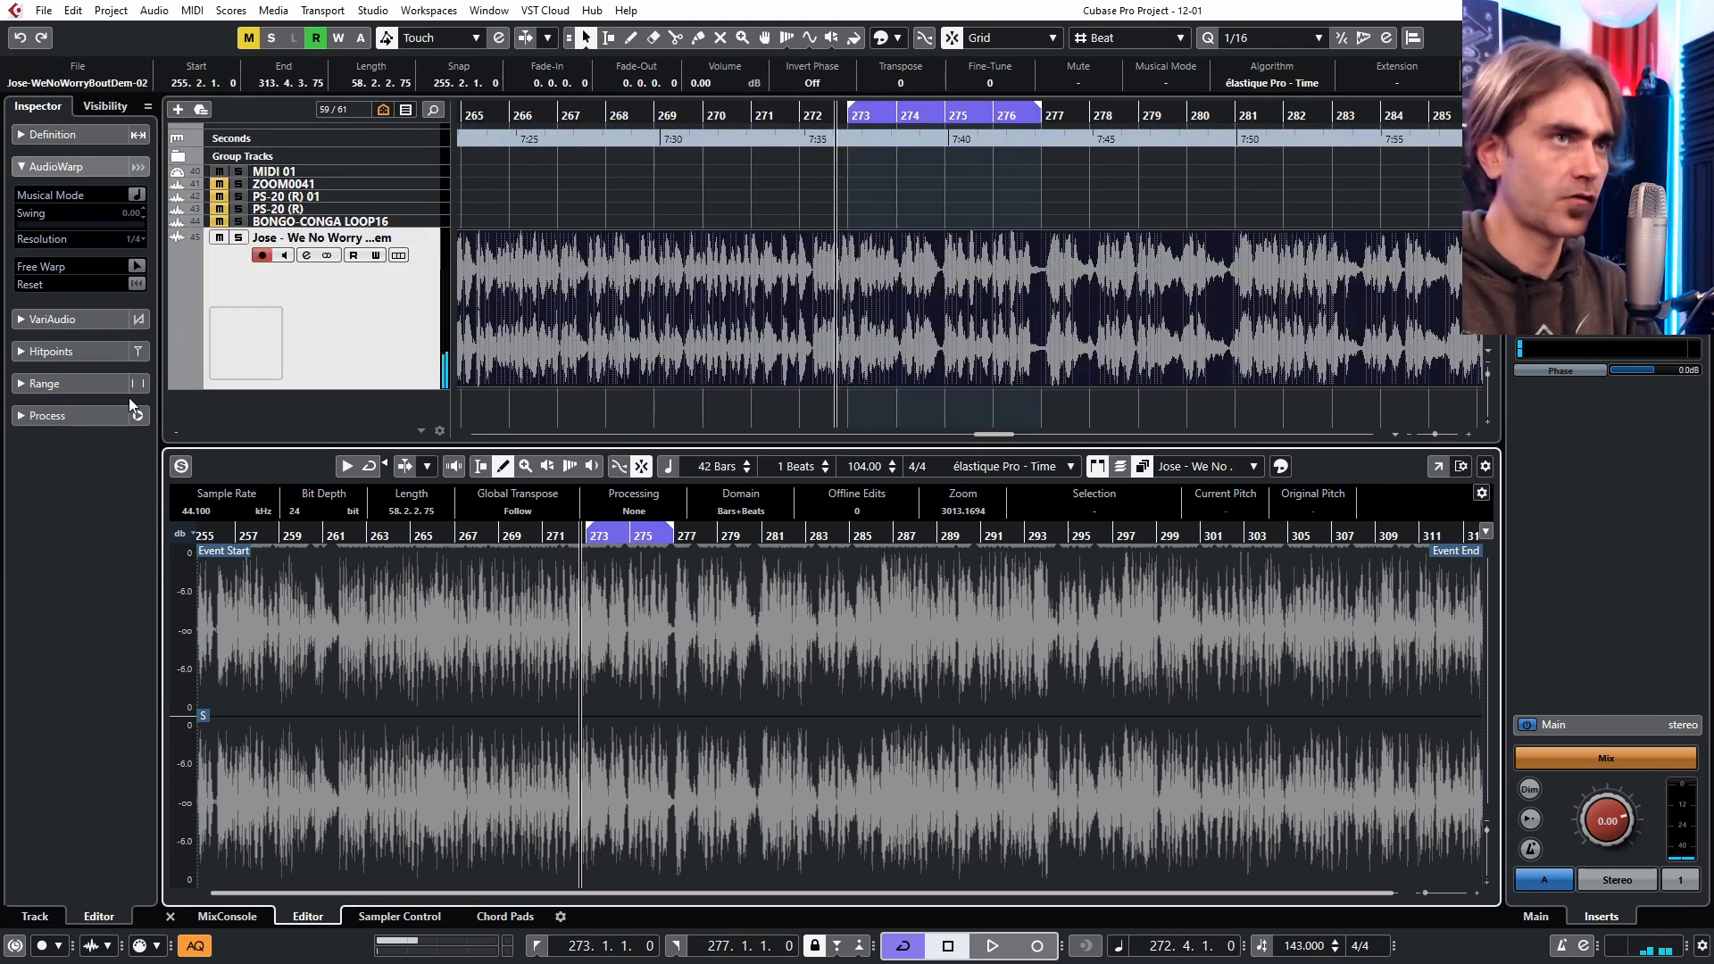
left_click(137, 195)
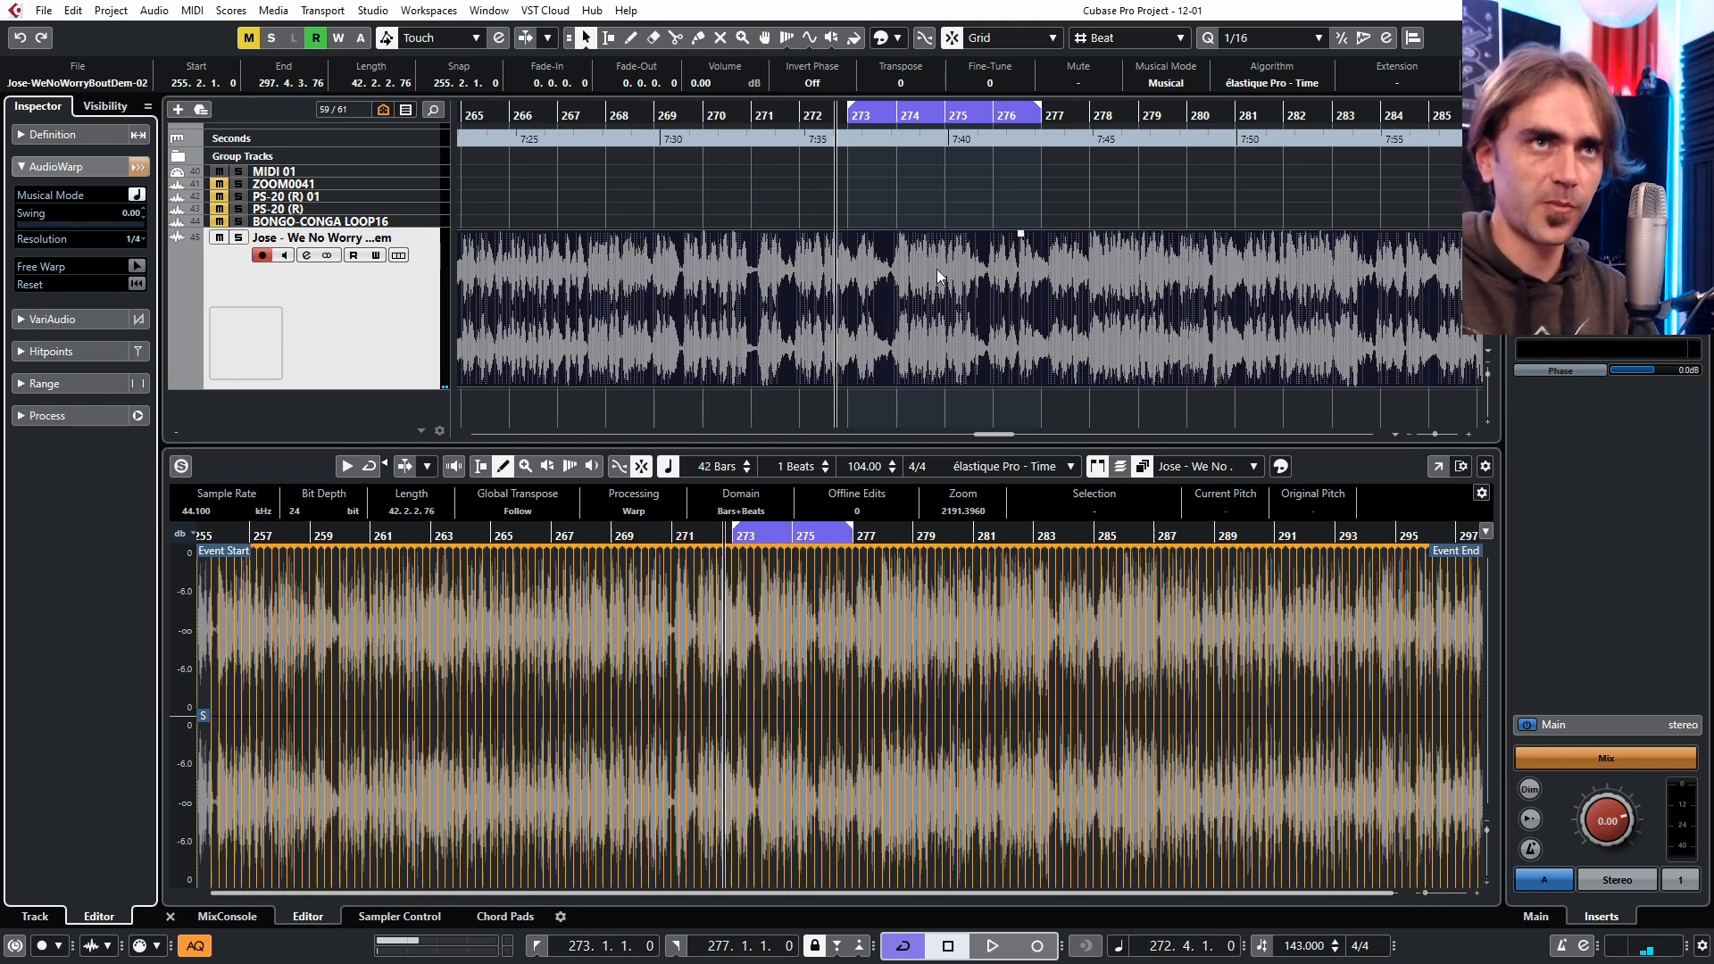
Review the inserts and low-cut equalizer in the vocal track's channel settings, and close them.
scroll(935, 303, "up", 3)
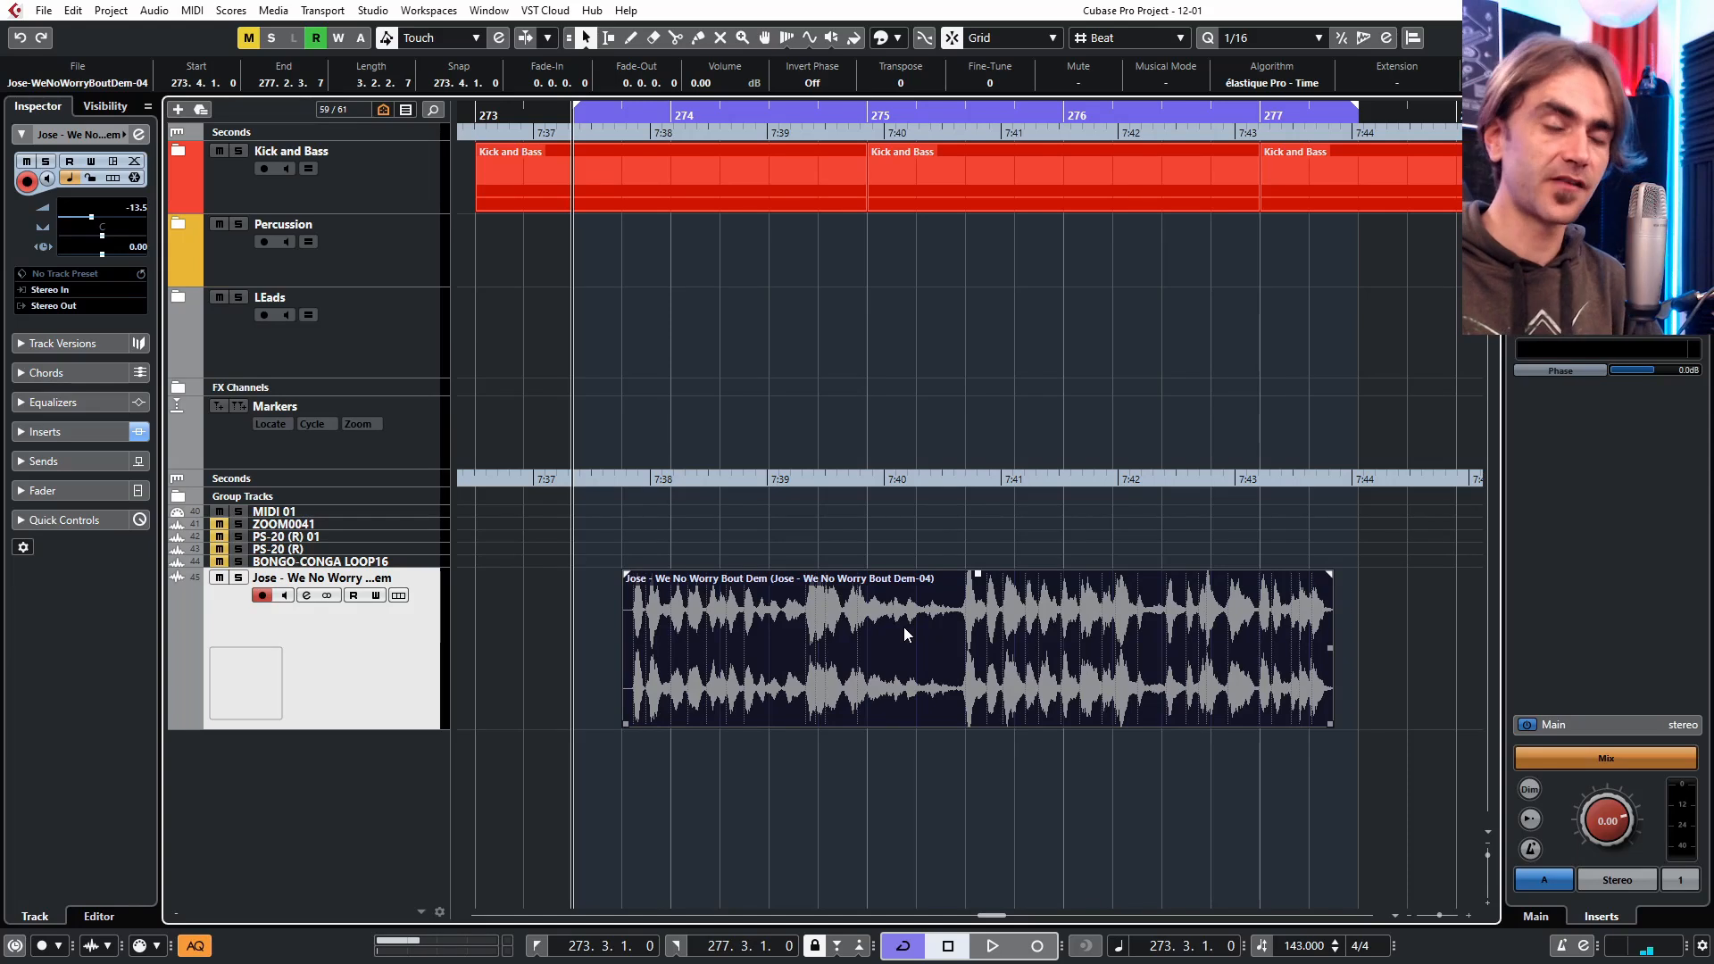
left_click(140, 133)
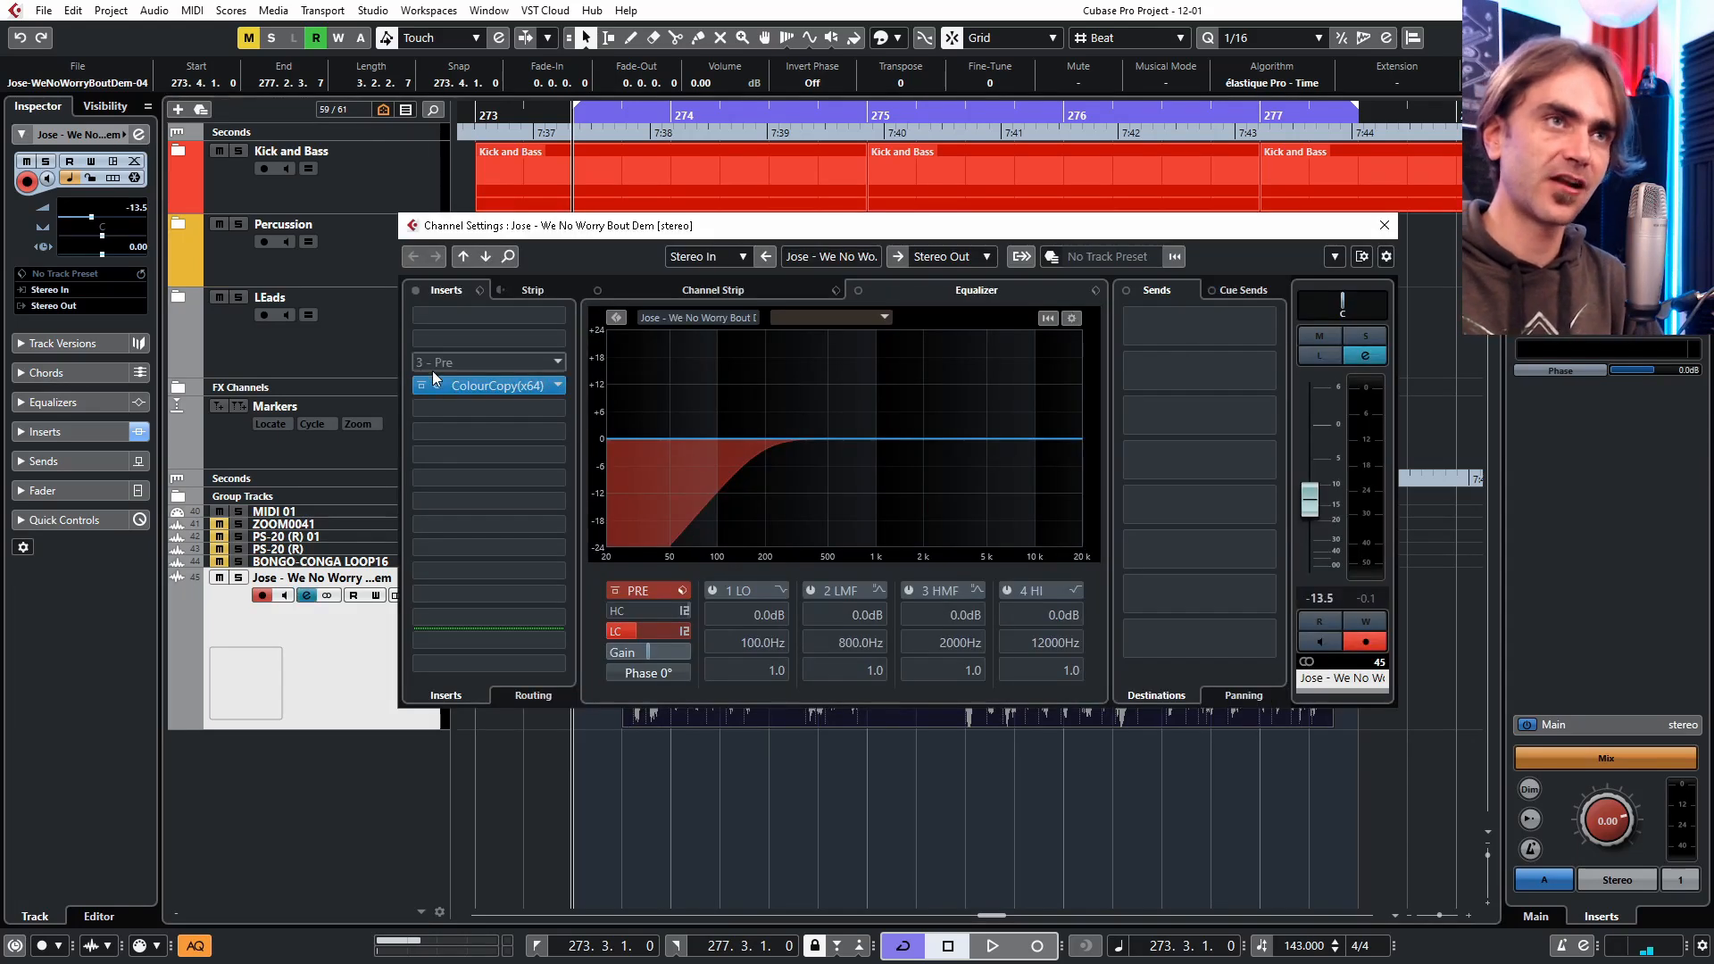
left_click(1383, 225)
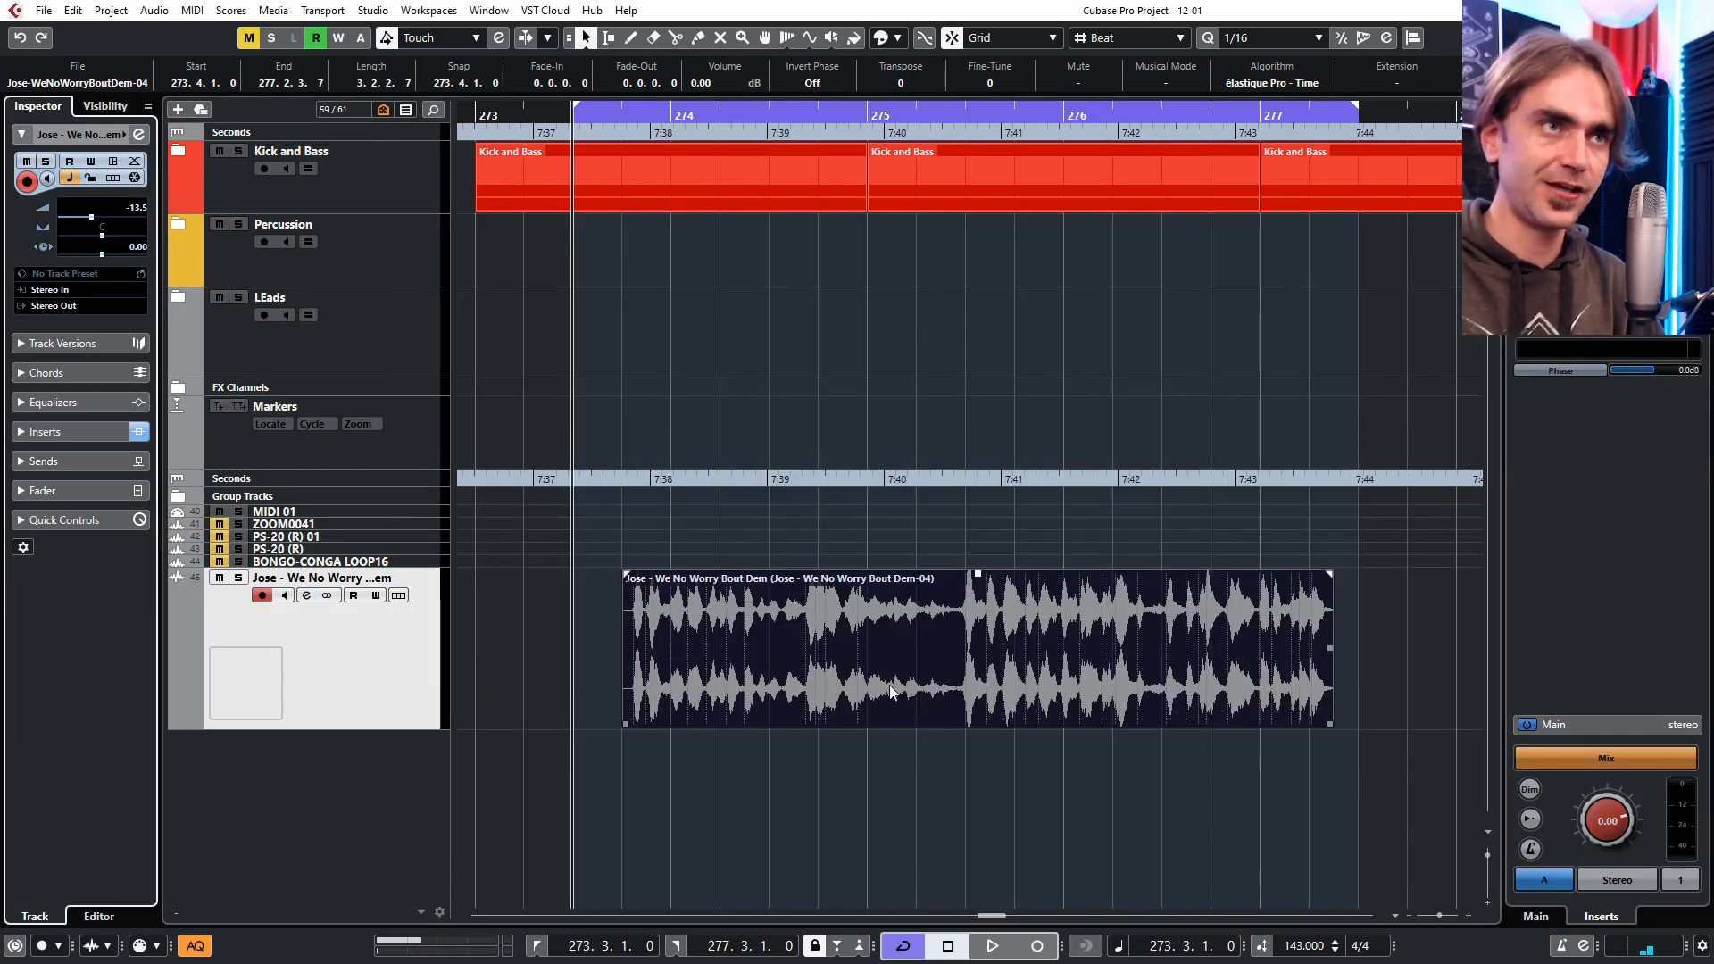
Open the short vocal phrase in the Sample Editor and enable VariAudio editing to show its pitch segments.
double_click(823, 686)
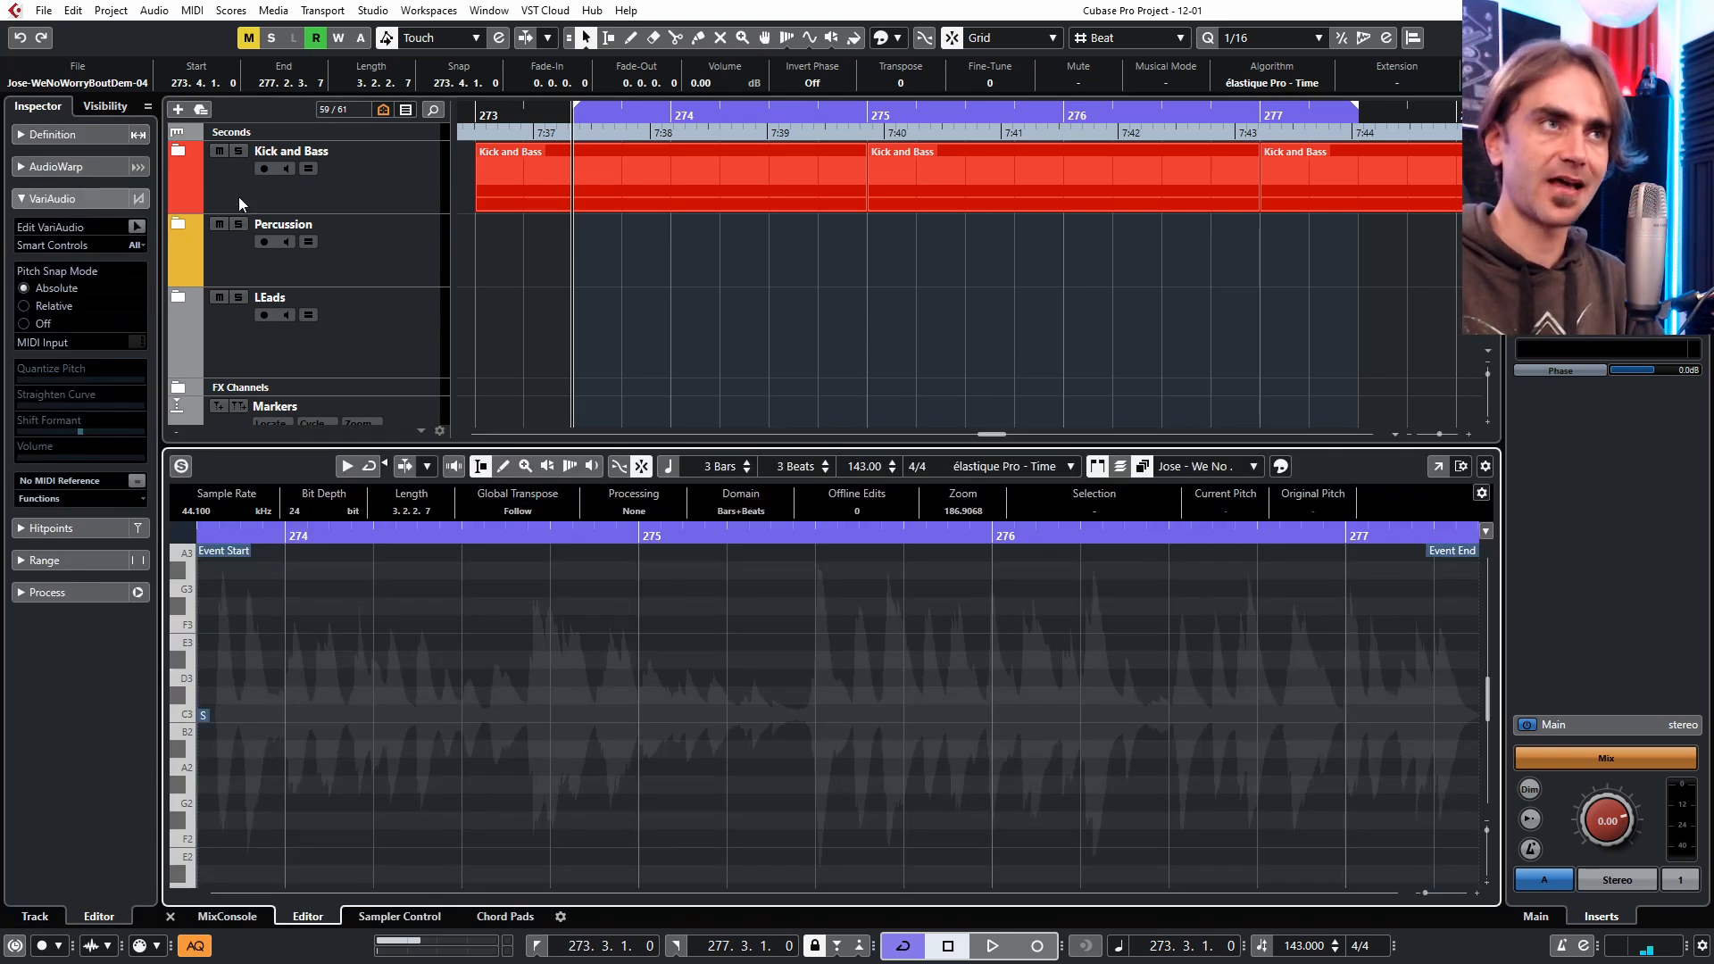
left_click(137, 227)
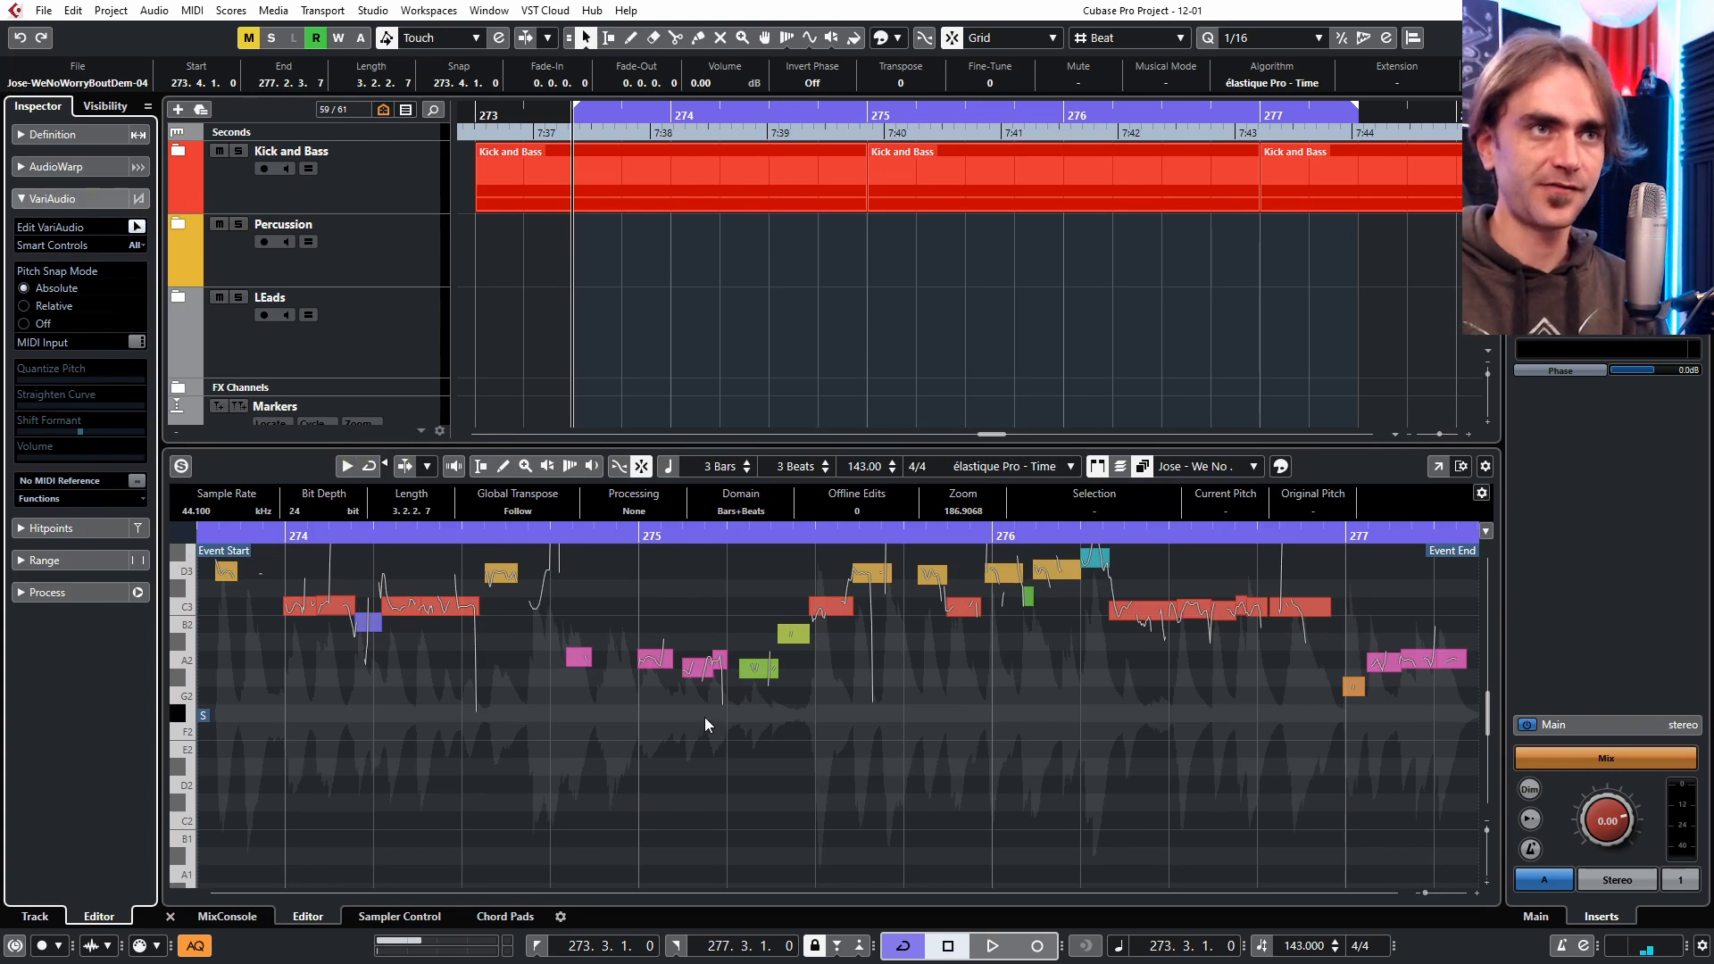
scroll(664, 727, "up", 3)
scroll(662, 728, "down", 3)
scroll(643, 703, "up", 2)
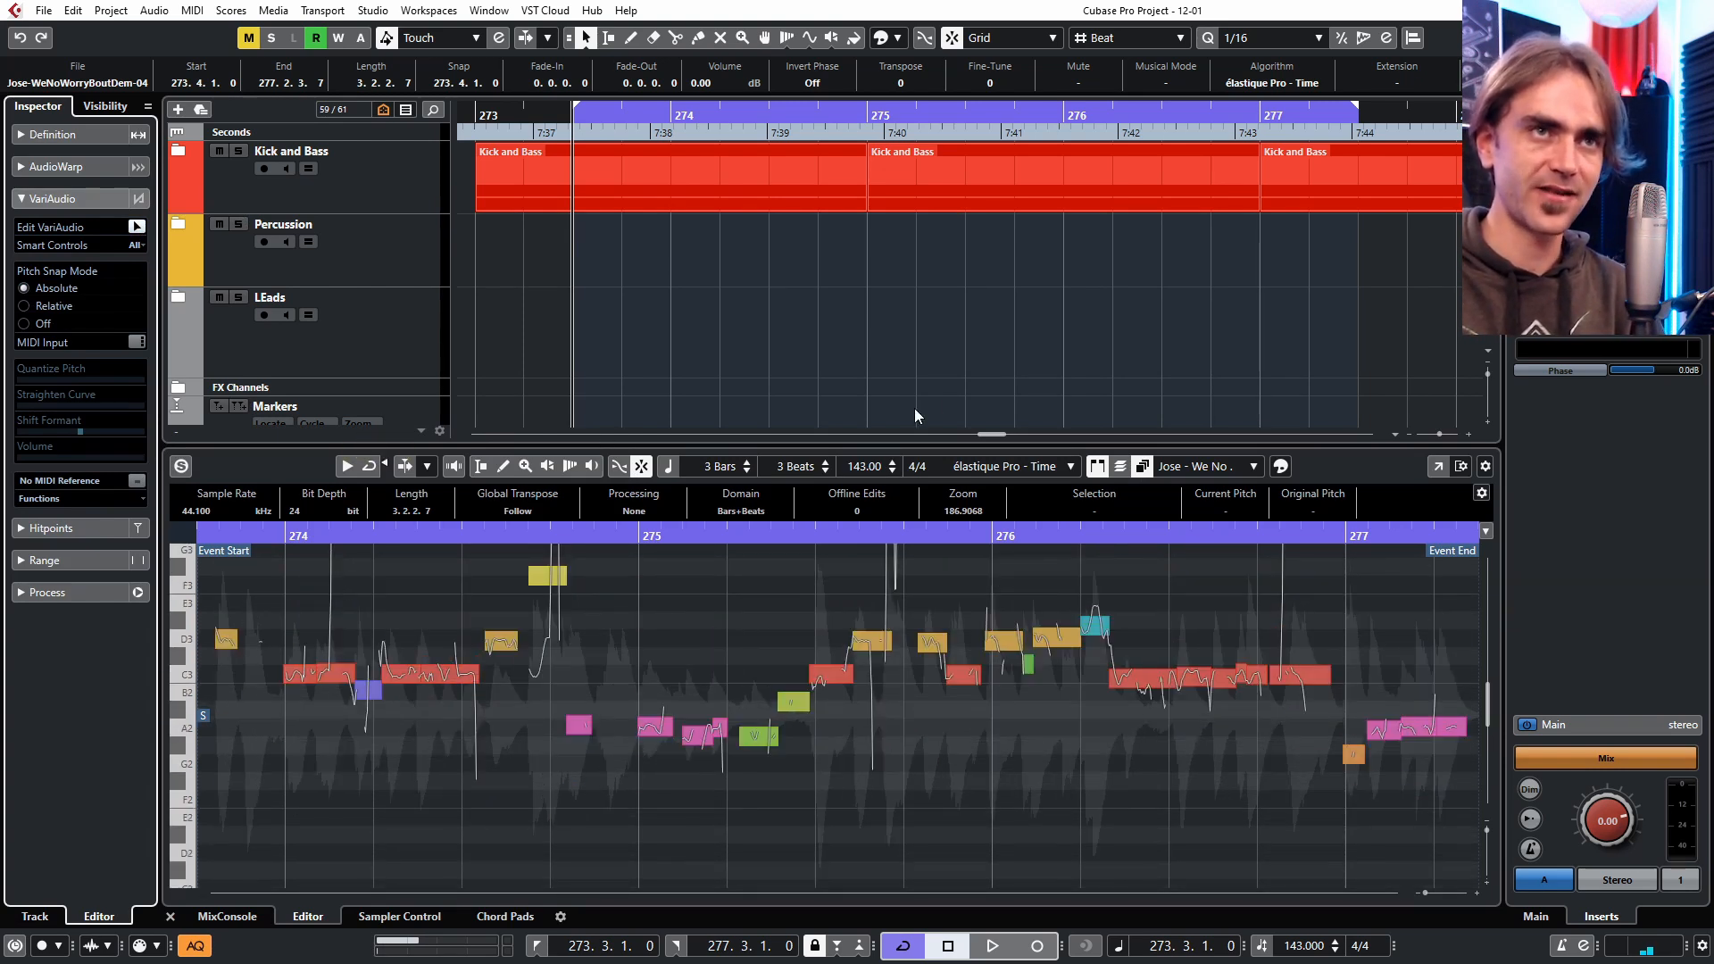
scroll(930, 352, "down", 5)
Listen to the vocal phrase from bar 273 together with the kick and bass.
left_click(795, 343)
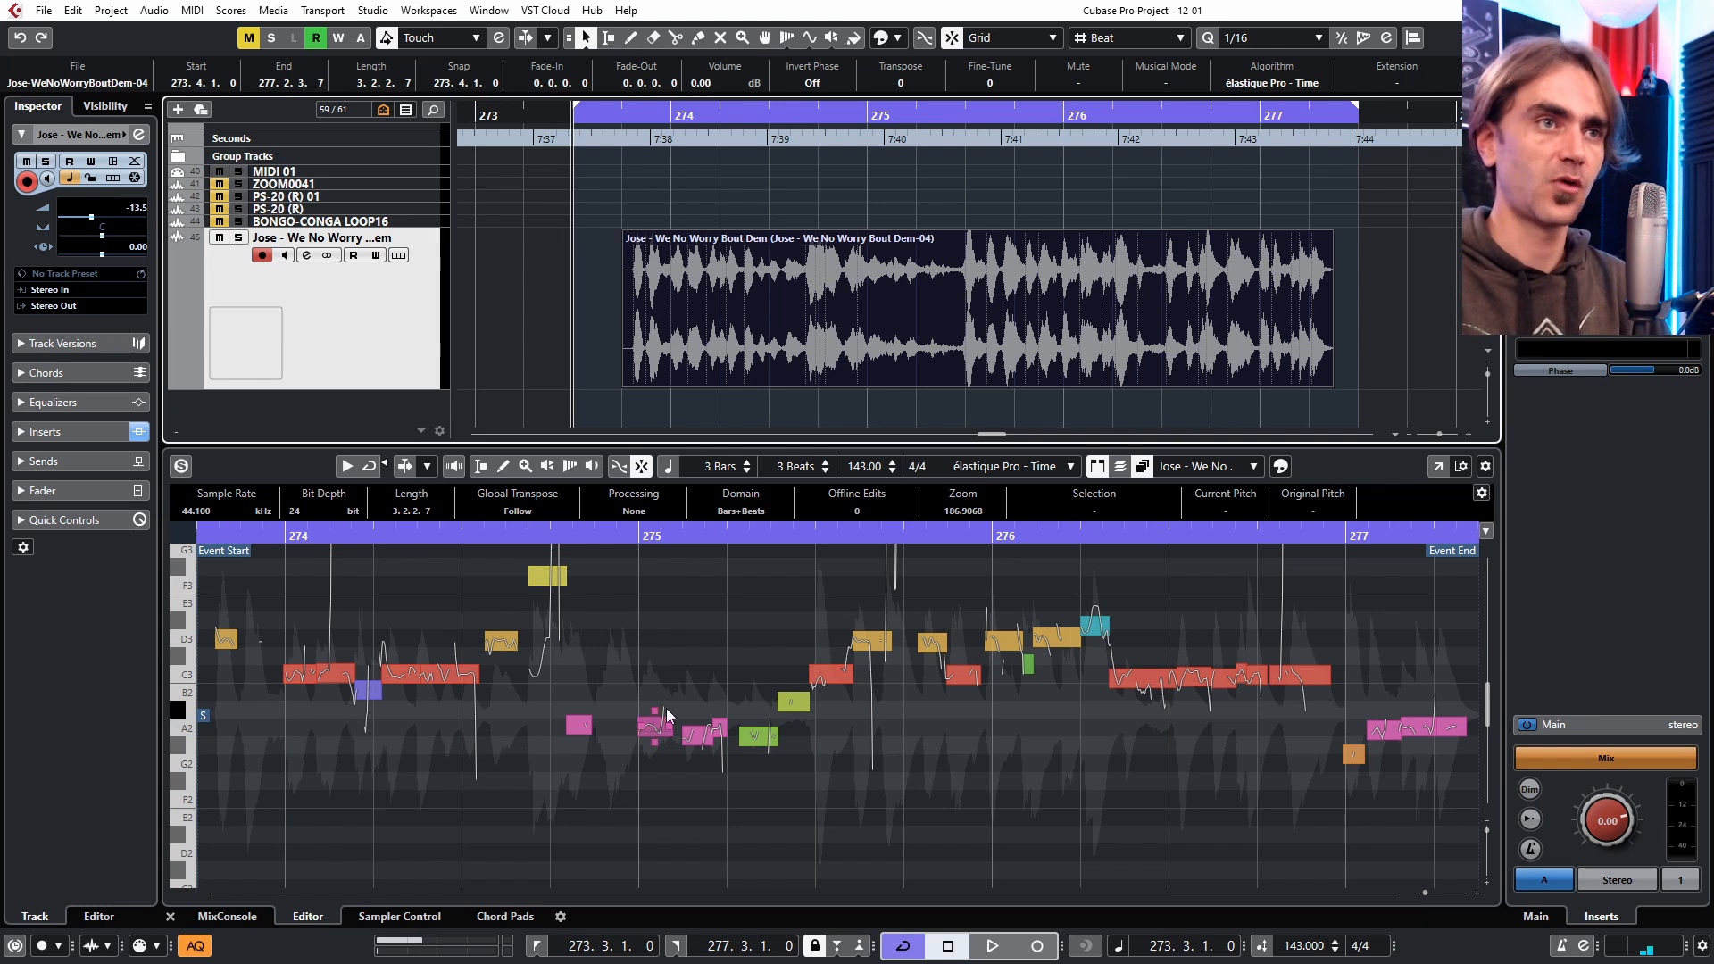
key("space")
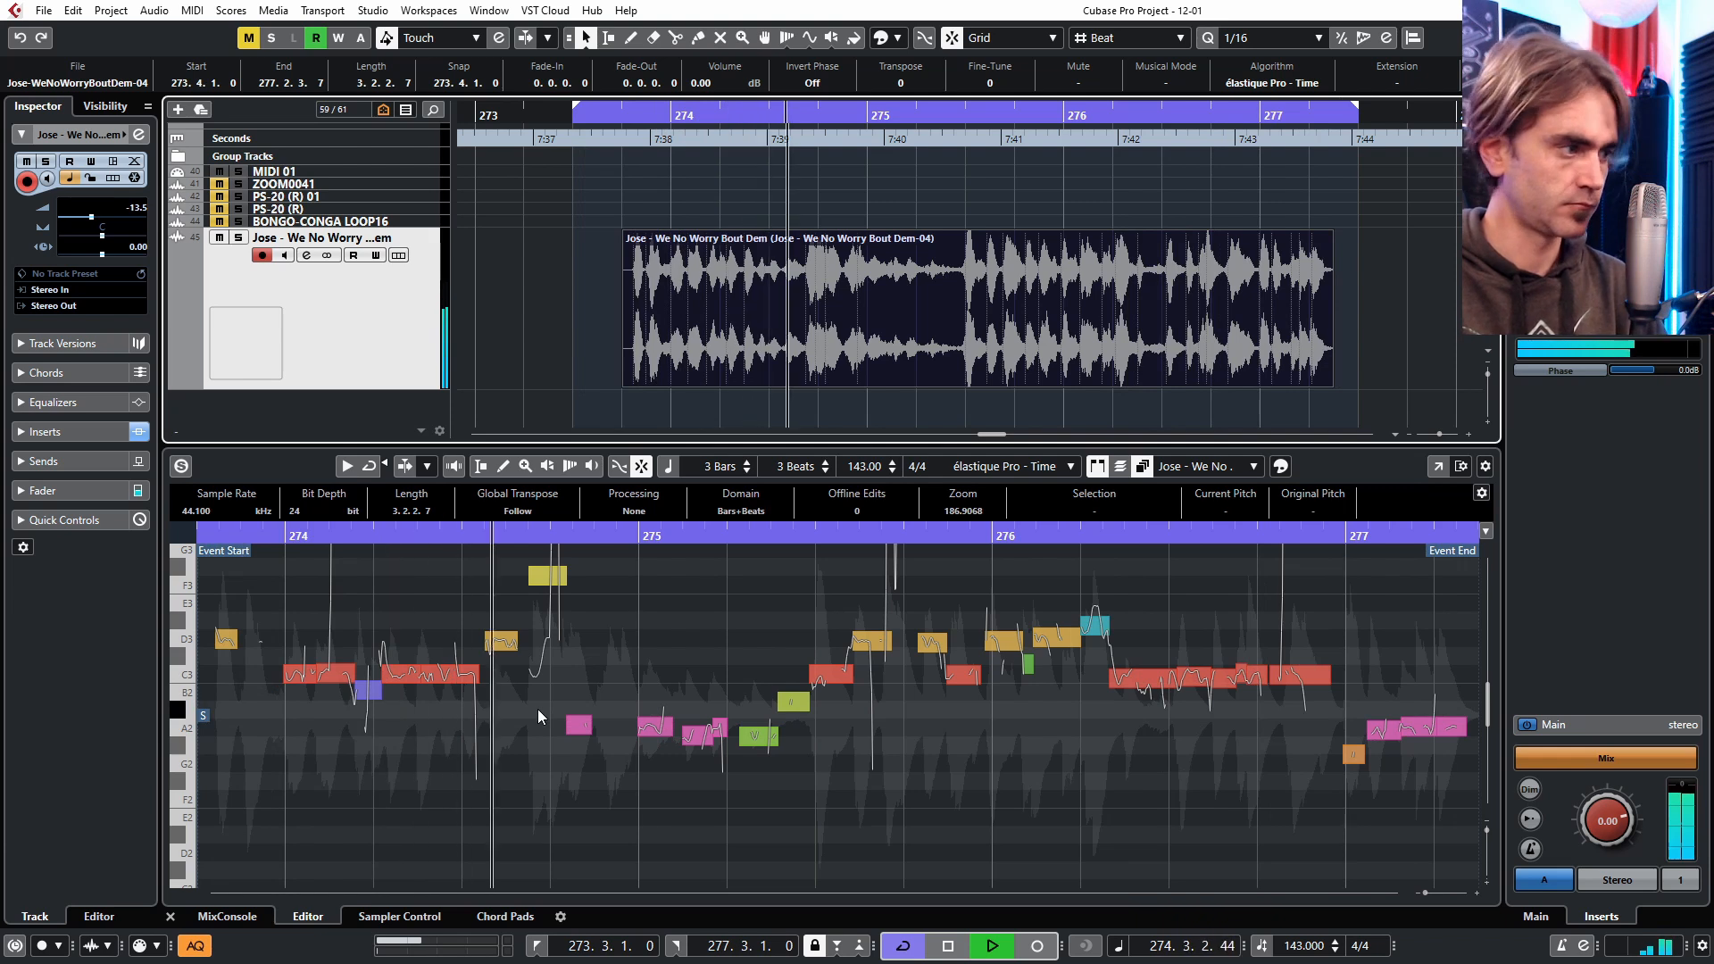
key("space")
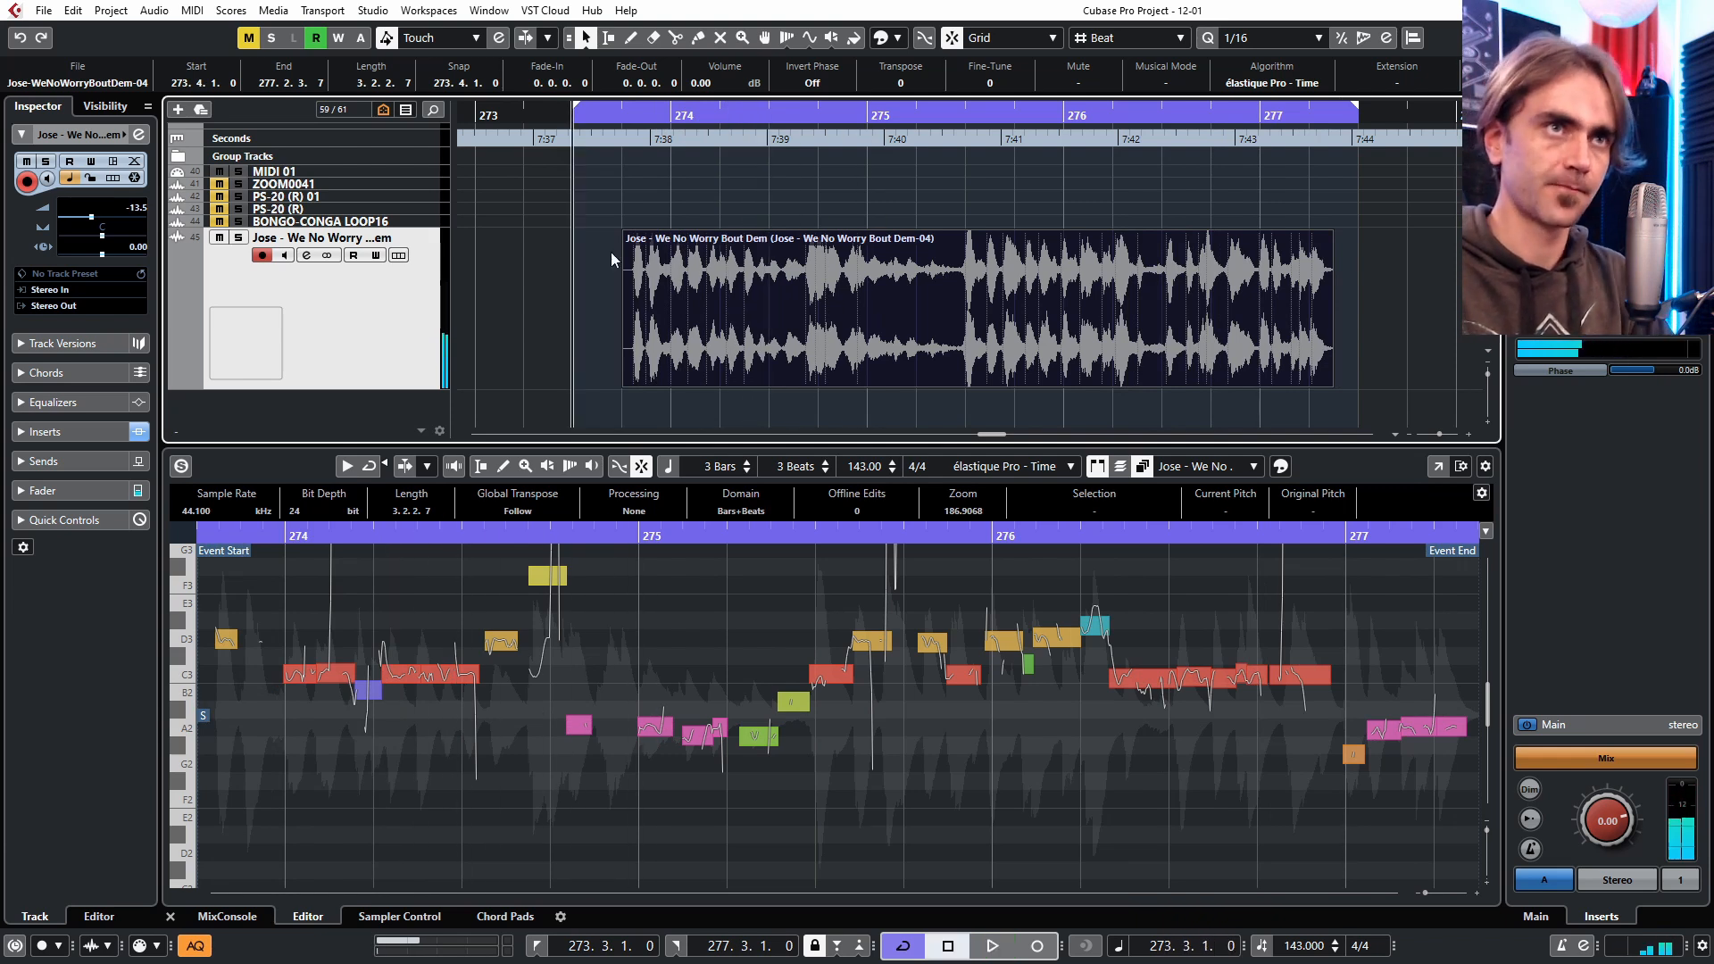
Reselect the vocal phrase and raise its B2 pitch segment in bar 274 to C3.
left_click(391, 361)
left_click(1167, 252)
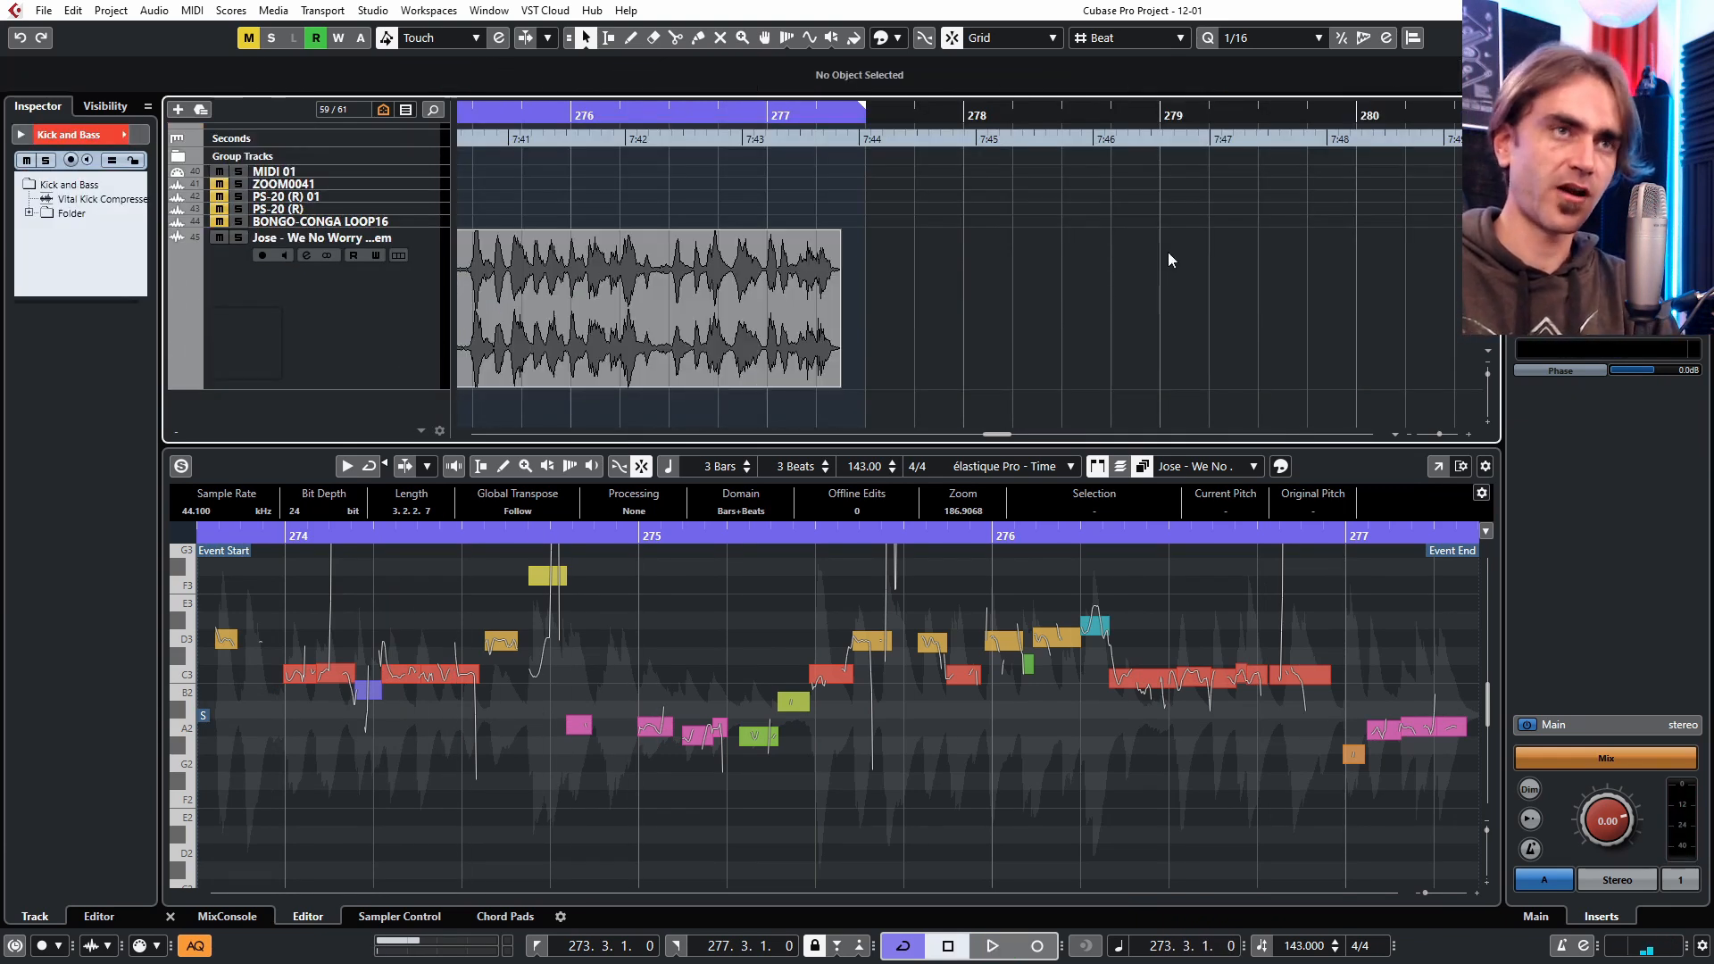
scroll(1168, 252, "left", 3)
left_click(793, 303)
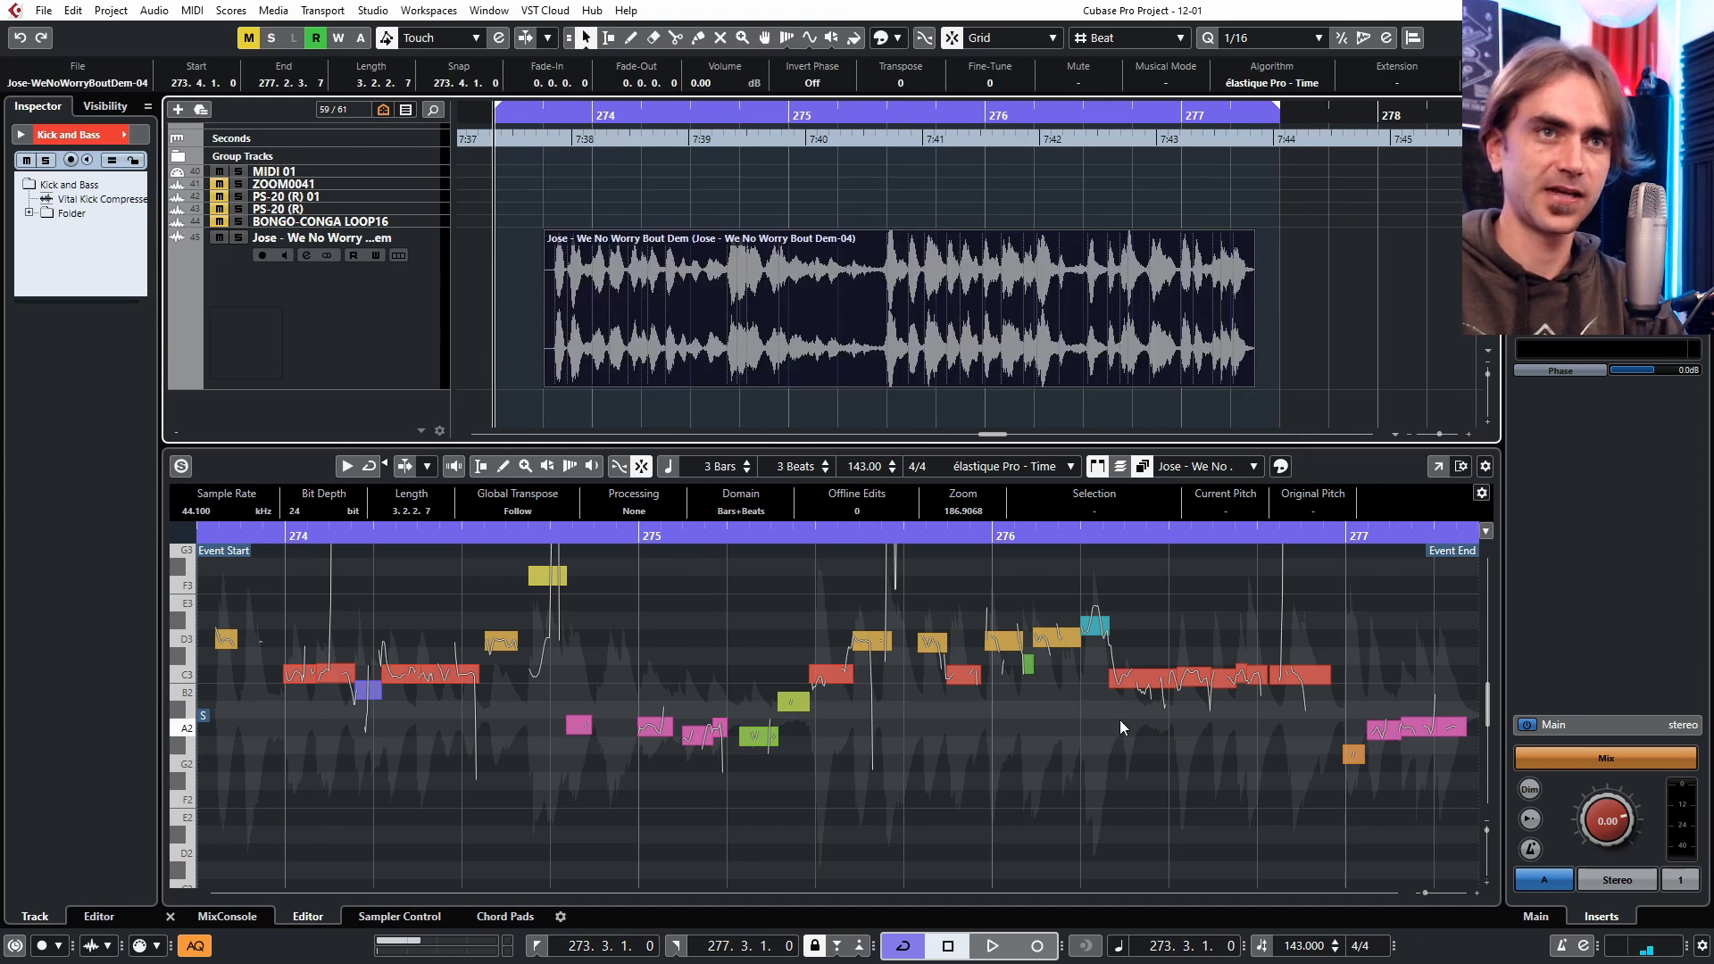
left_click_drag(373, 703, 376, 690)
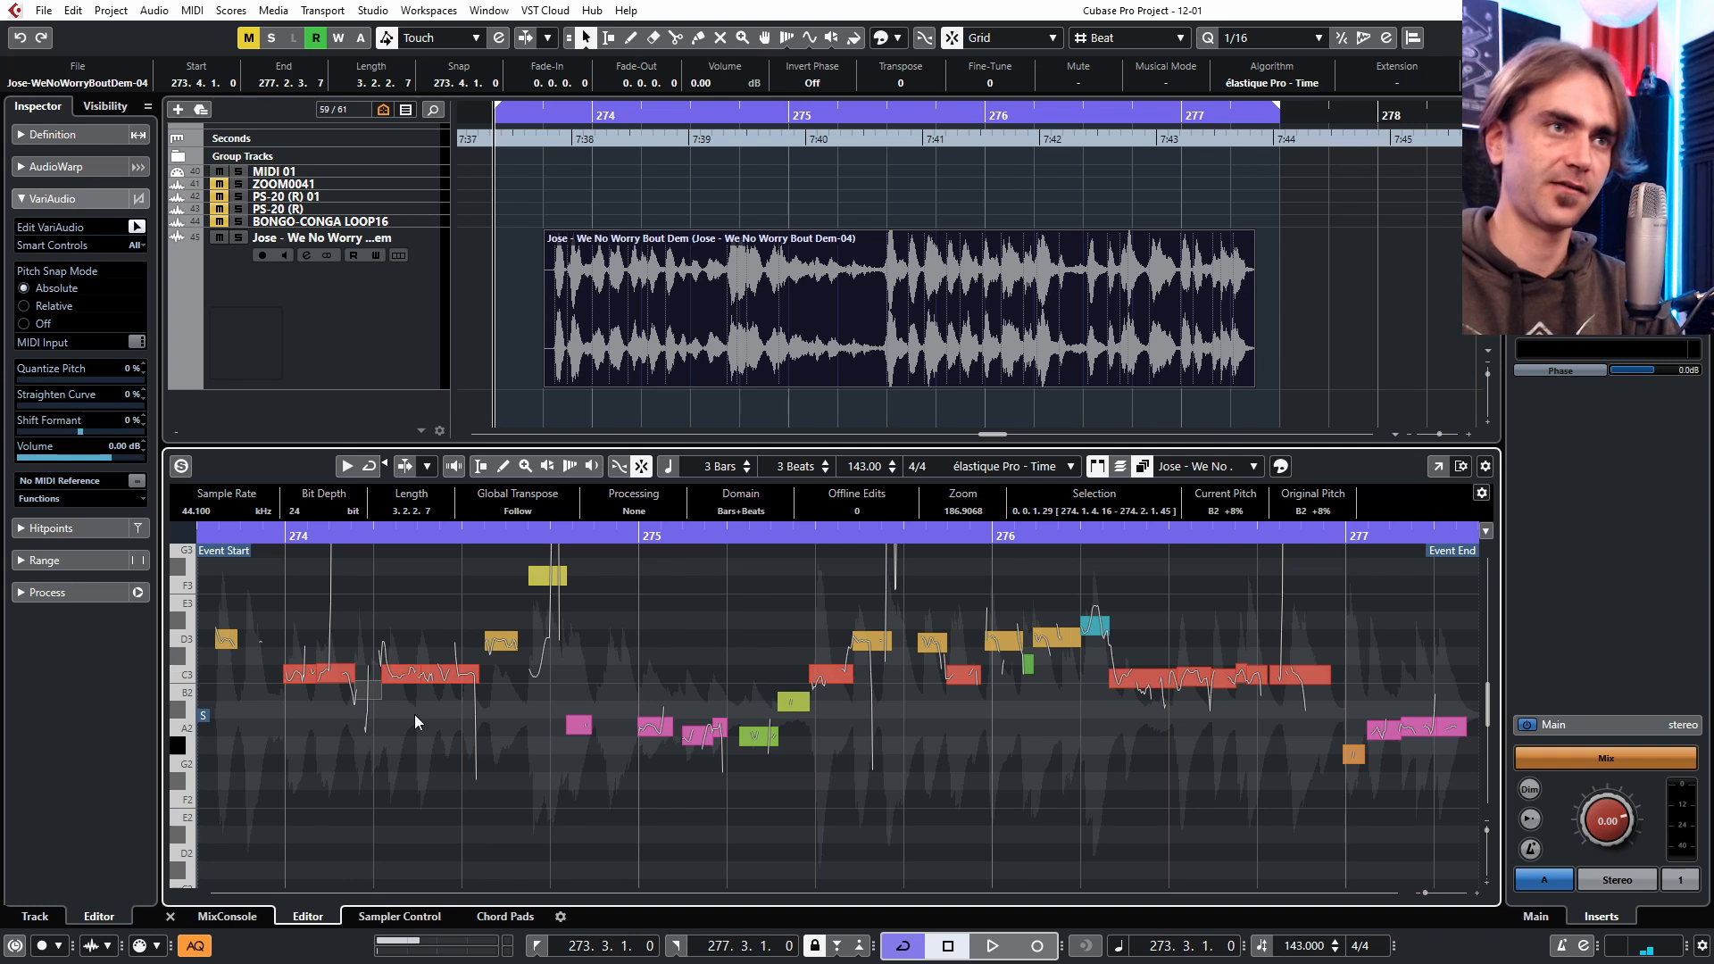
key("Up")
Lower the two D3 segments, one just before bar 274 and one within it, to C3.
left_click_drag(259, 625, 228, 650)
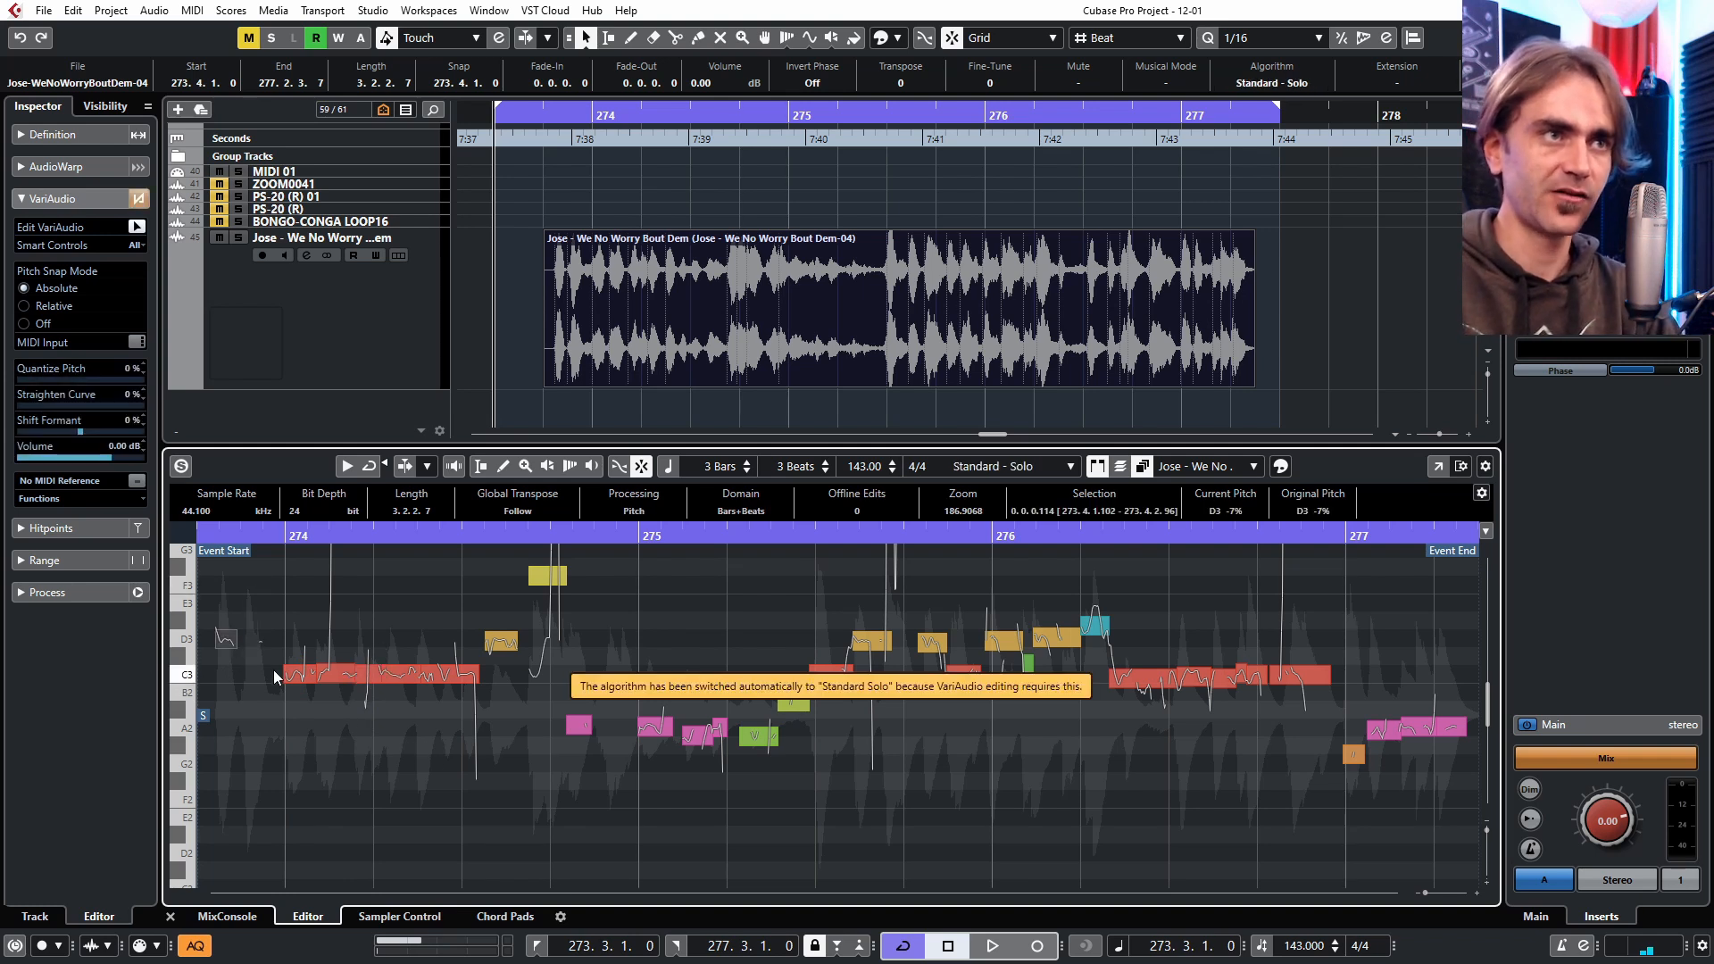
left_click(533, 623)
left_click_drag(645, 602, 227, 641)
key("Down")
key("Down")
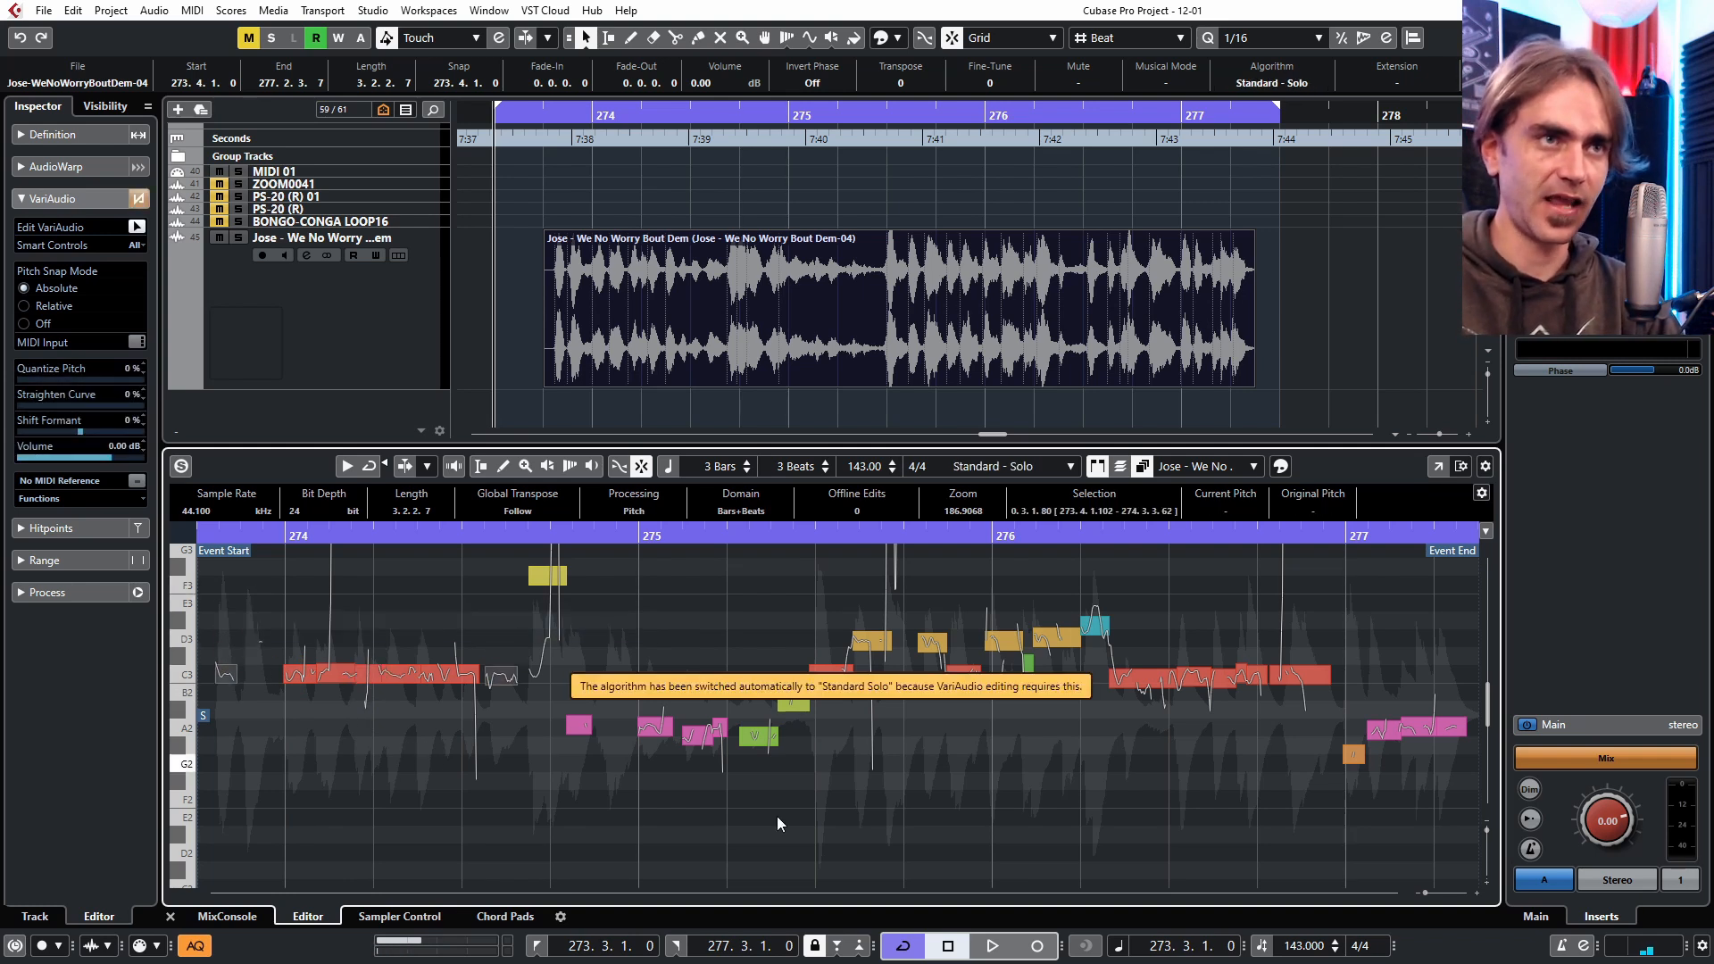
Raise the low segments from late bar 274 to mid bar 275 by two semitones, and those still below C3 by one more.
left_click_drag(547, 807, 962, 705)
key("Up")
key("Up")
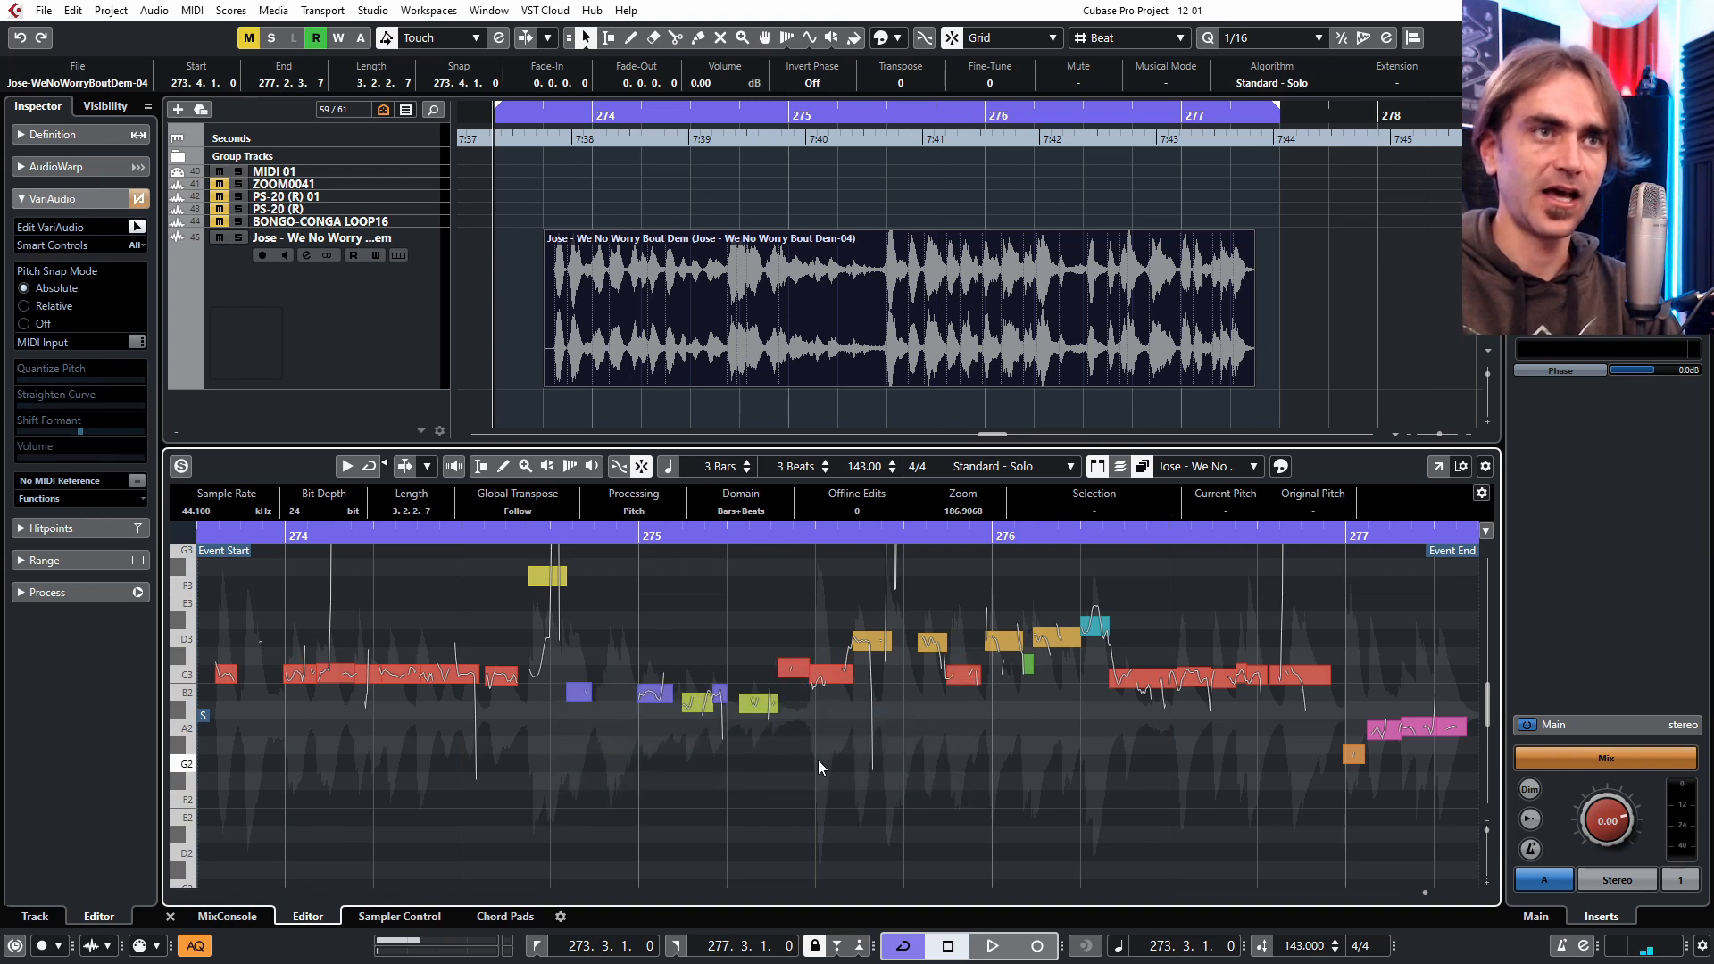
left_click_drag(827, 759, 570, 692)
key("Up")
Lower the F3 segment late in bar 274 to C3.
left_click_drag(593, 583, 547, 580)
key("Down")
key("Down")
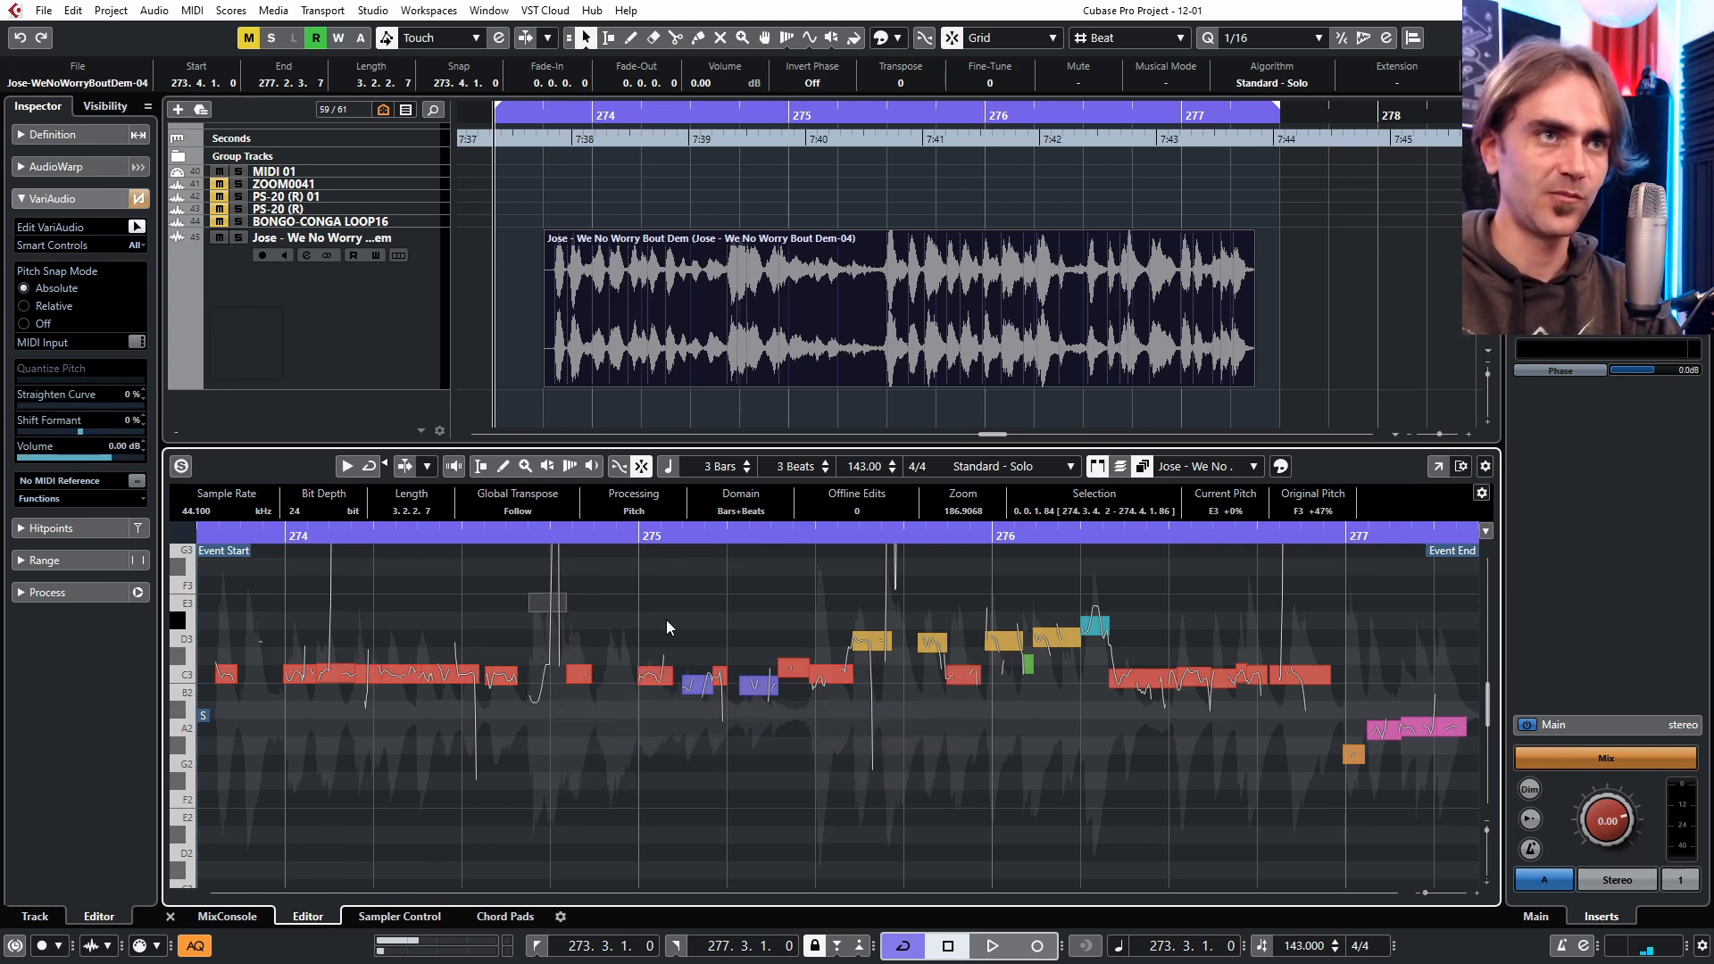
scroll(639, 644, "up", 3)
key("Down")
key("Down")
key("Down")
key("Down")
Lower the short high pitch segment just after the event start to C3.
scroll(614, 651, "up", 4)
left_click_drag(387, 639, 198, 744)
key("Down")
scroll(304, 671, "down", 4)
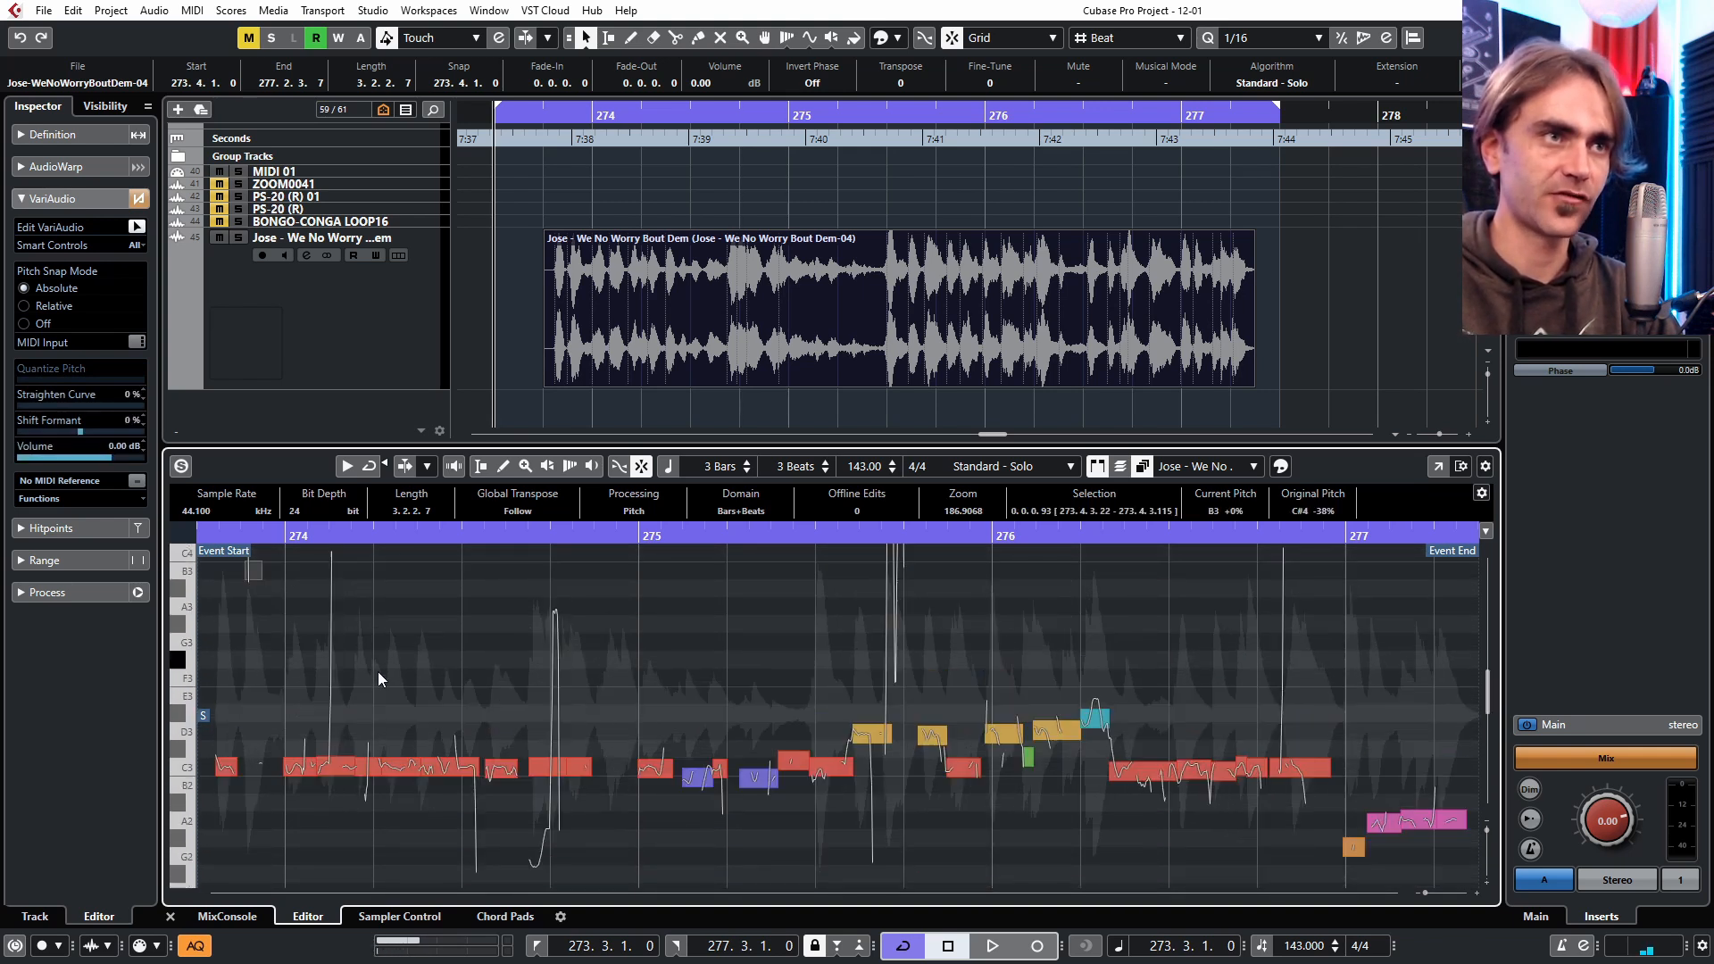
key("Down")
key("Down")
key("Down")
key("Down")
key("Down")
key("Down")
key("Down")
key("Down")
key("Down")
key("Down")
key("Down")
key("Down")
Raise the two pitch segments sitting slightly below C3 in the first half of bar 275 to C3.
left_click_drag(698, 844, 834, 789)
scroll(796, 826, "down", 1)
left_click_drag(795, 824, 697, 766)
key("Up")
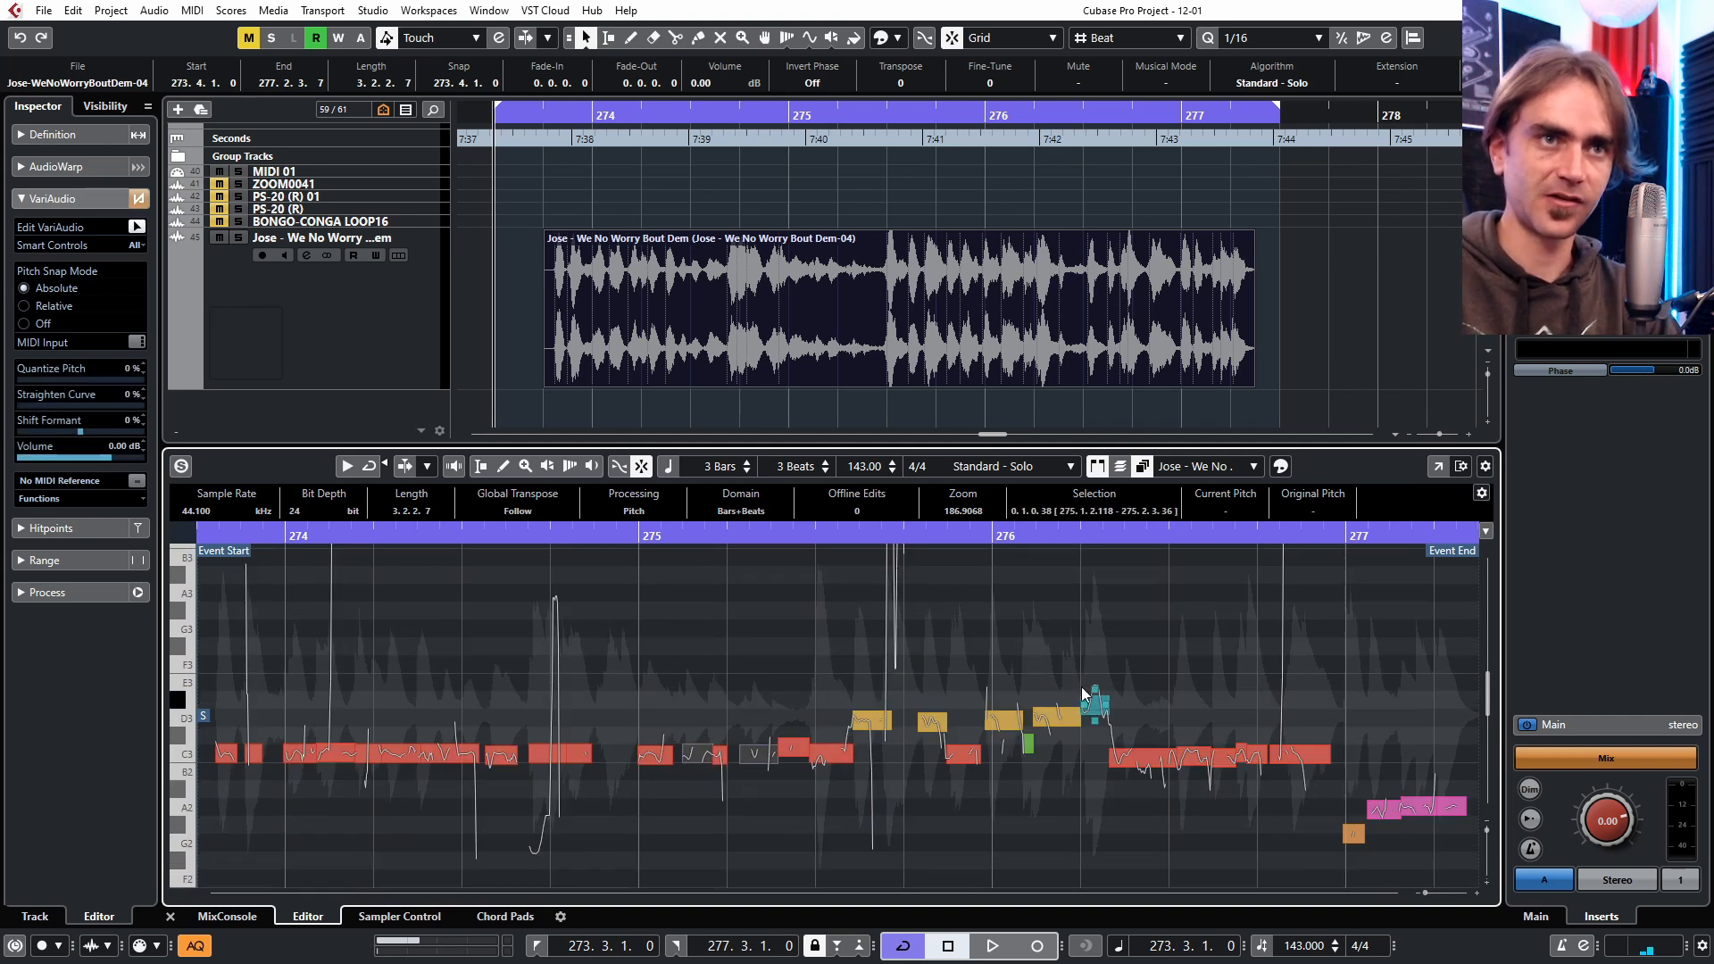
Lower the segments above C3 between mid bar 275 and early bar 276 to C3.
mouse_move(1242, 667)
left_mouse_down()
mouse_move(870, 733)
mouse_move(972, 699)
mouse_move(908, 731)
left_mouse_up()
key("Down")
key("Down")
key("Down")
left_click_drag(1026, 719, 907, 741)
key("Down")
left_click(1259, 681)
Raise the low pitch segments at the start of bar 277 to C3.
scroll(1419, 768, "down", 2)
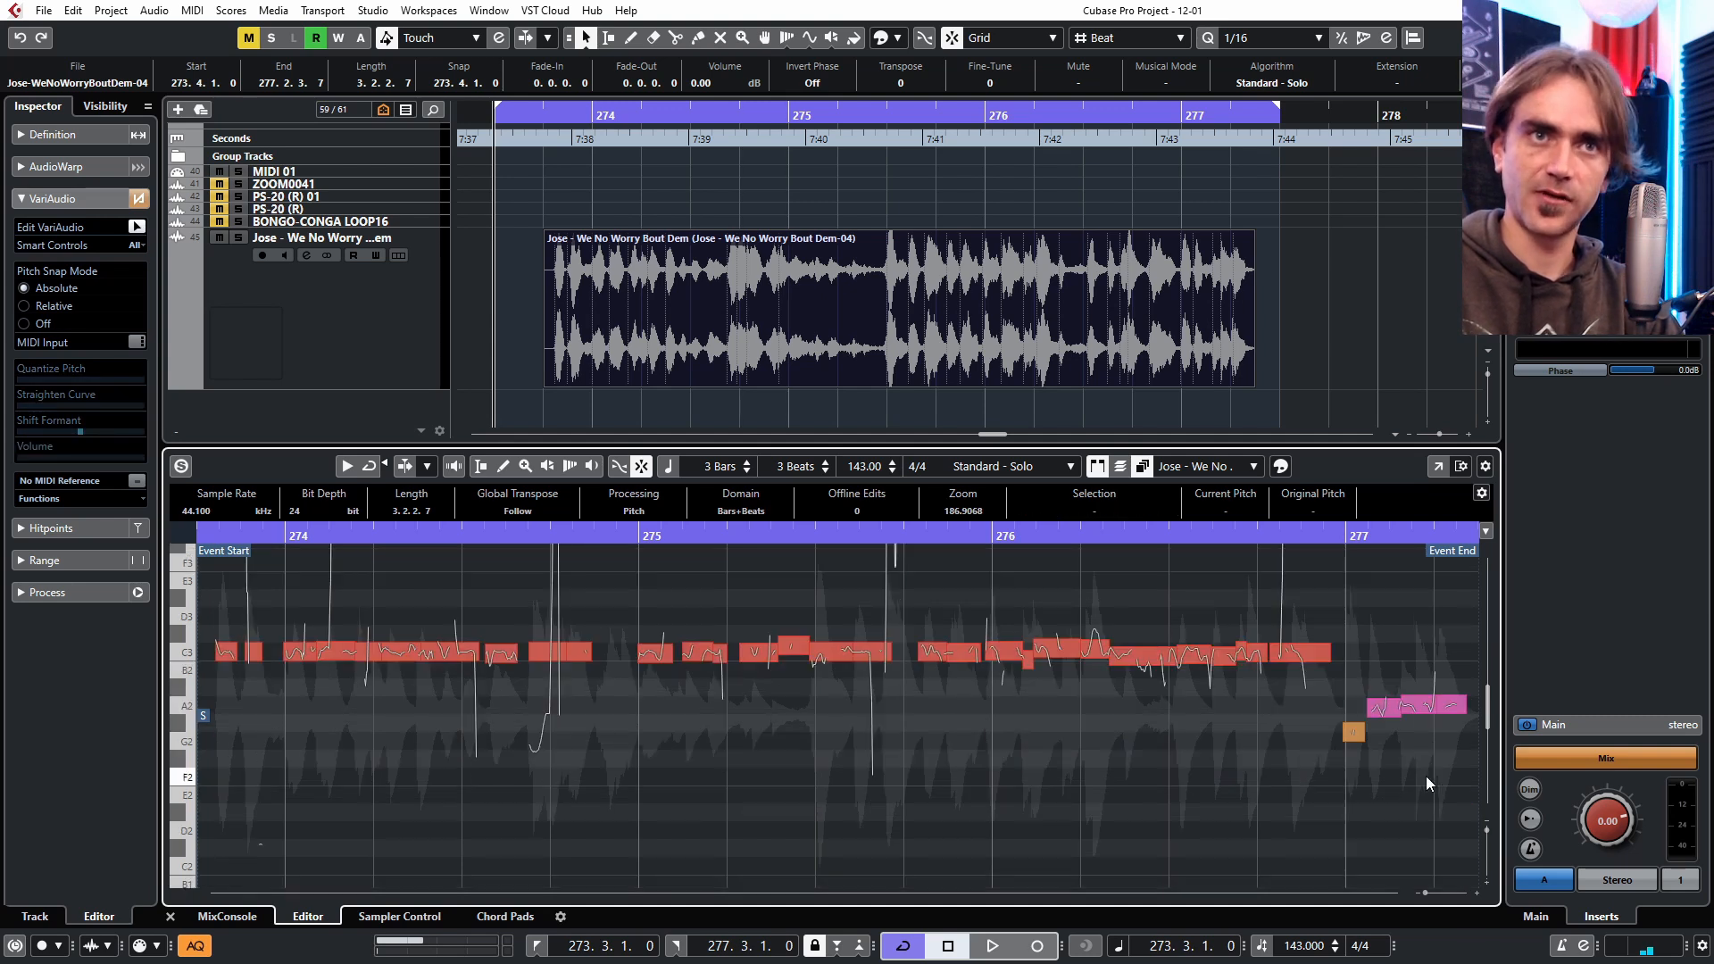
left_click_drag(1441, 785, 1353, 692)
key("Up")
key("Up")
mouse_move(1341, 775)
left_mouse_down()
mouse_move(1335, 706)
mouse_move(1375, 661)
left_mouse_up()
key("Up")
left_click_drag(1379, 727, 1346, 663)
key("Up")
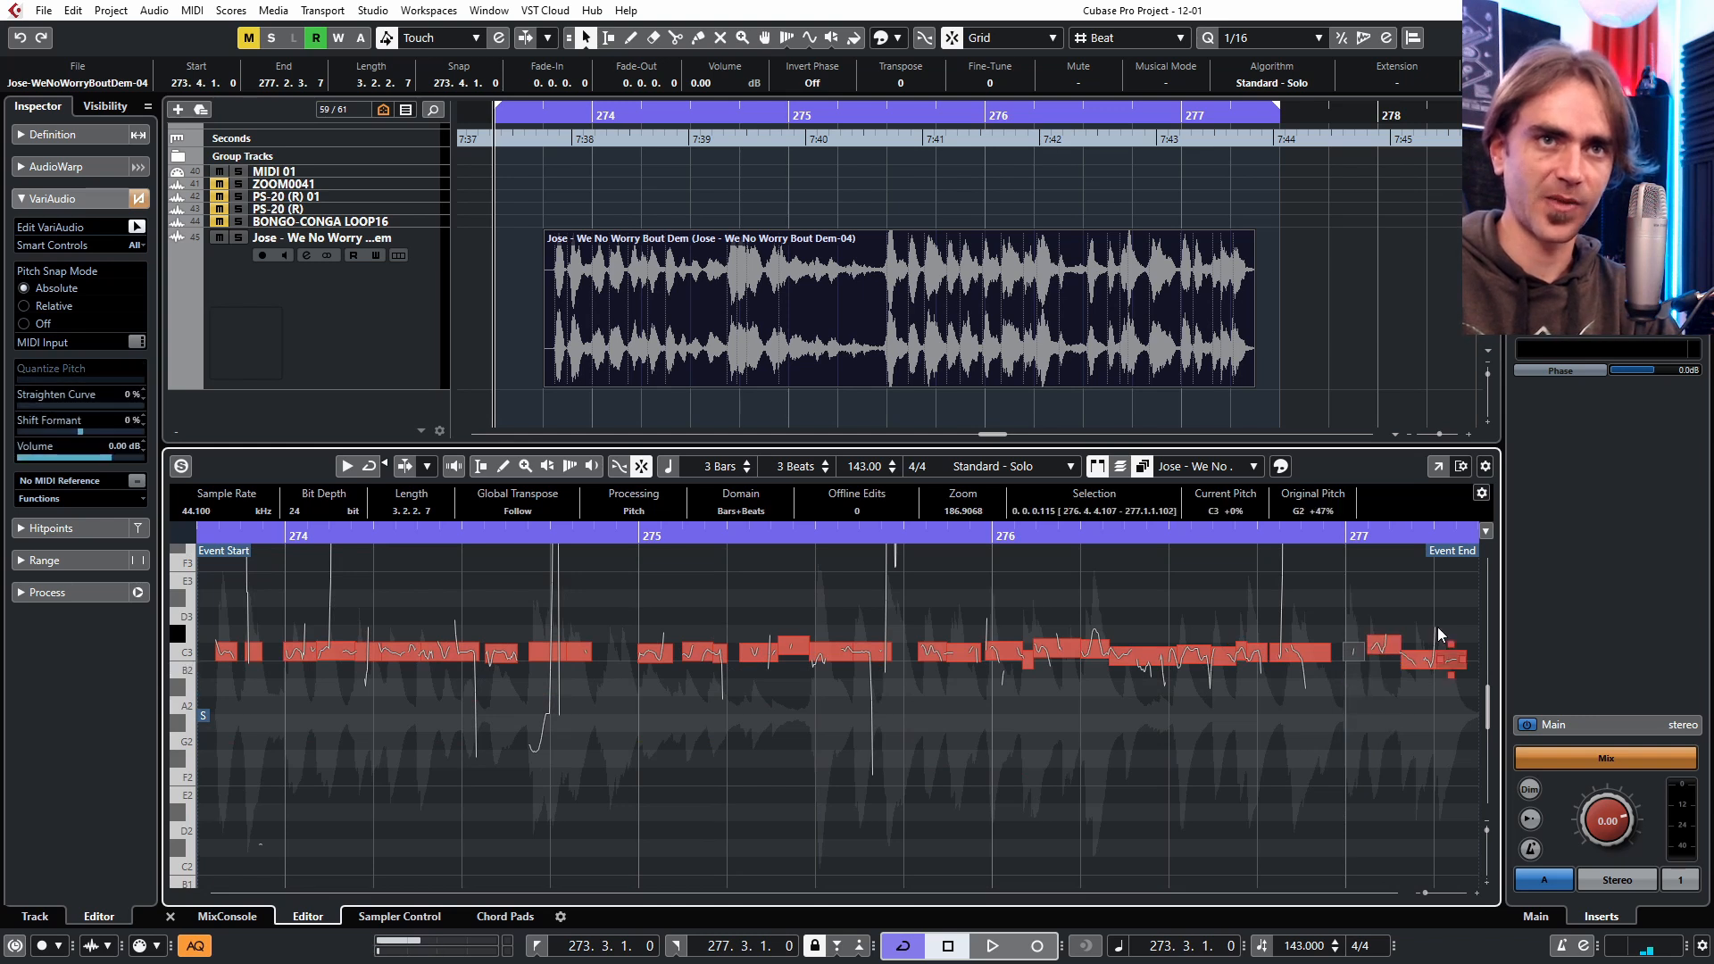
left_click(1438, 627)
Lower the stray high pitch segment late in bar 275 to C3 and clear the selection.
scroll(1339, 660, "up", 2)
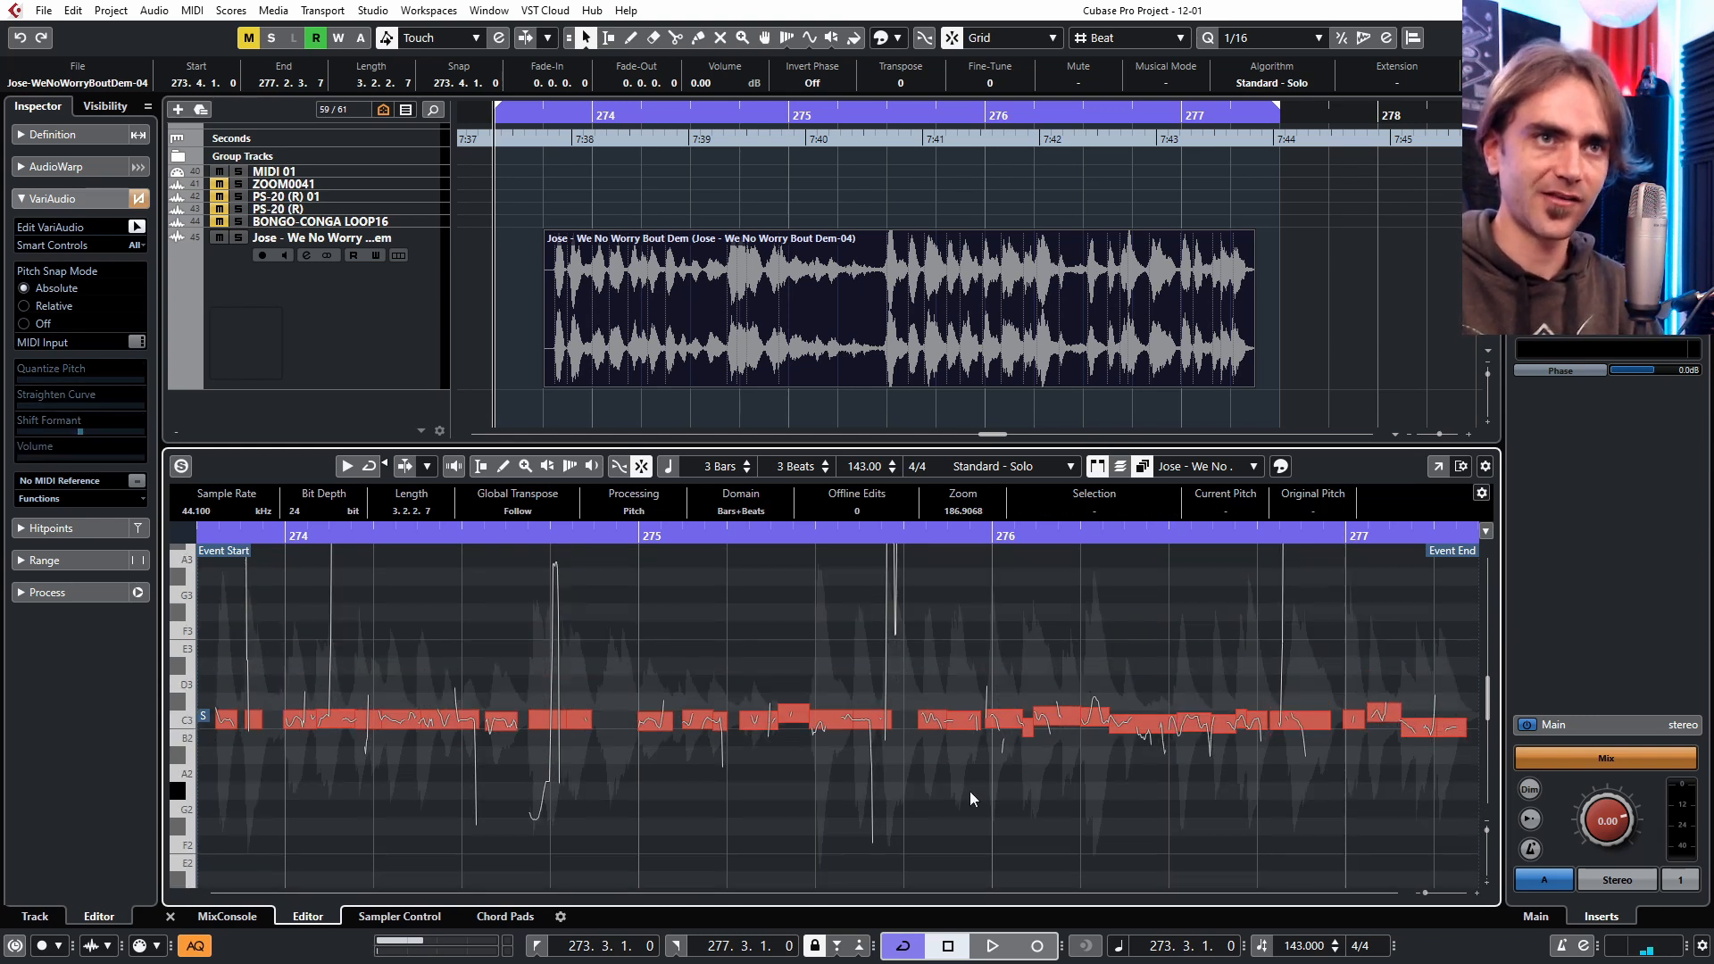
scroll(969, 791, "down", 3)
scroll(1106, 721, "up", 7)
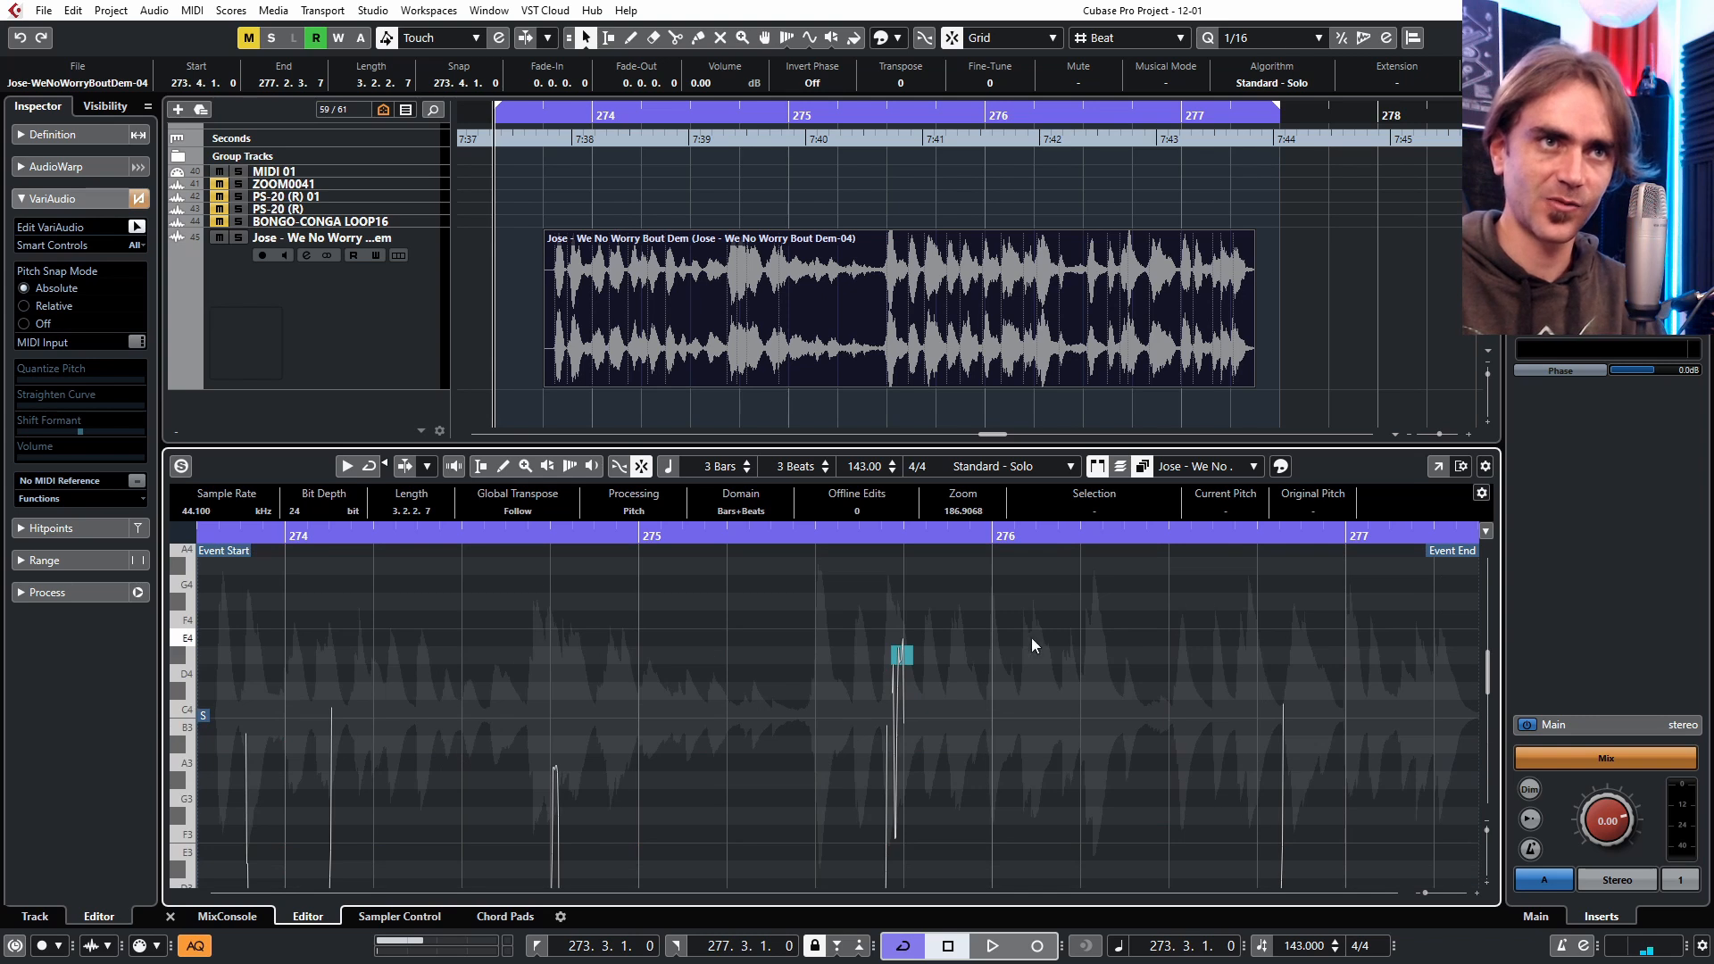
left_click(900, 657)
scroll(981, 688, "down", 3)
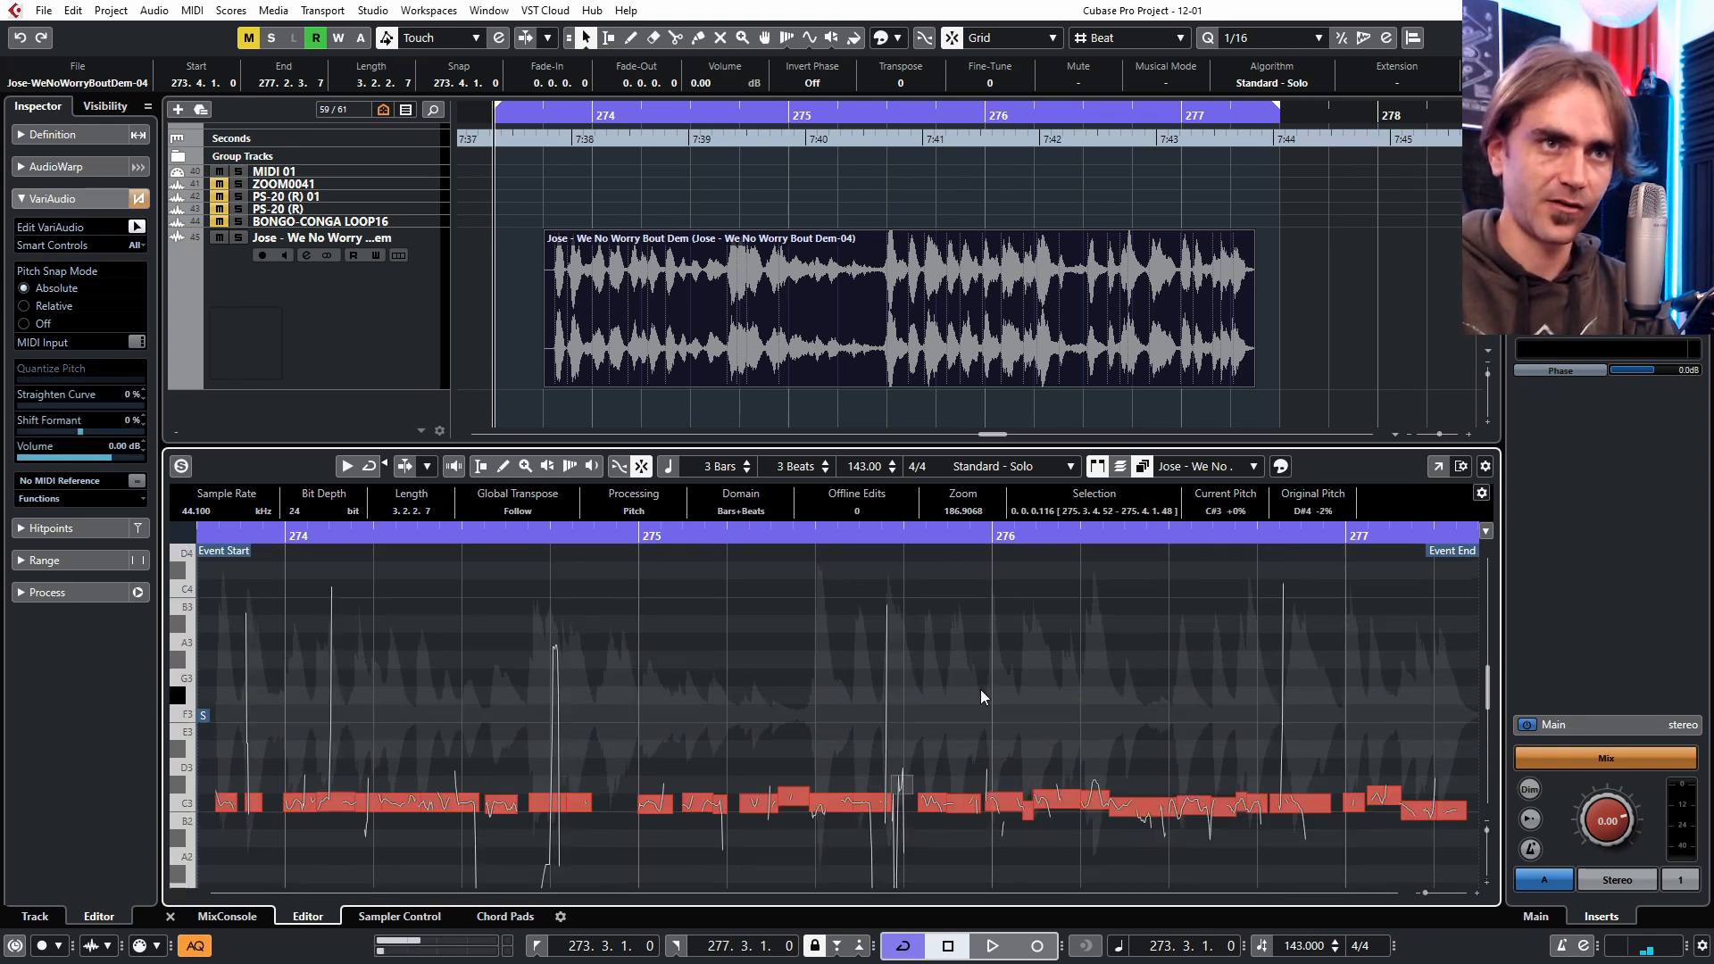
key("Down")
scroll(988, 696, "up", 1)
scroll(989, 703, "down", 4)
left_click(1001, 618)
Set Quantize Pitch to 100 % for all segments and play the looped phrase.
key("ctrl+a")
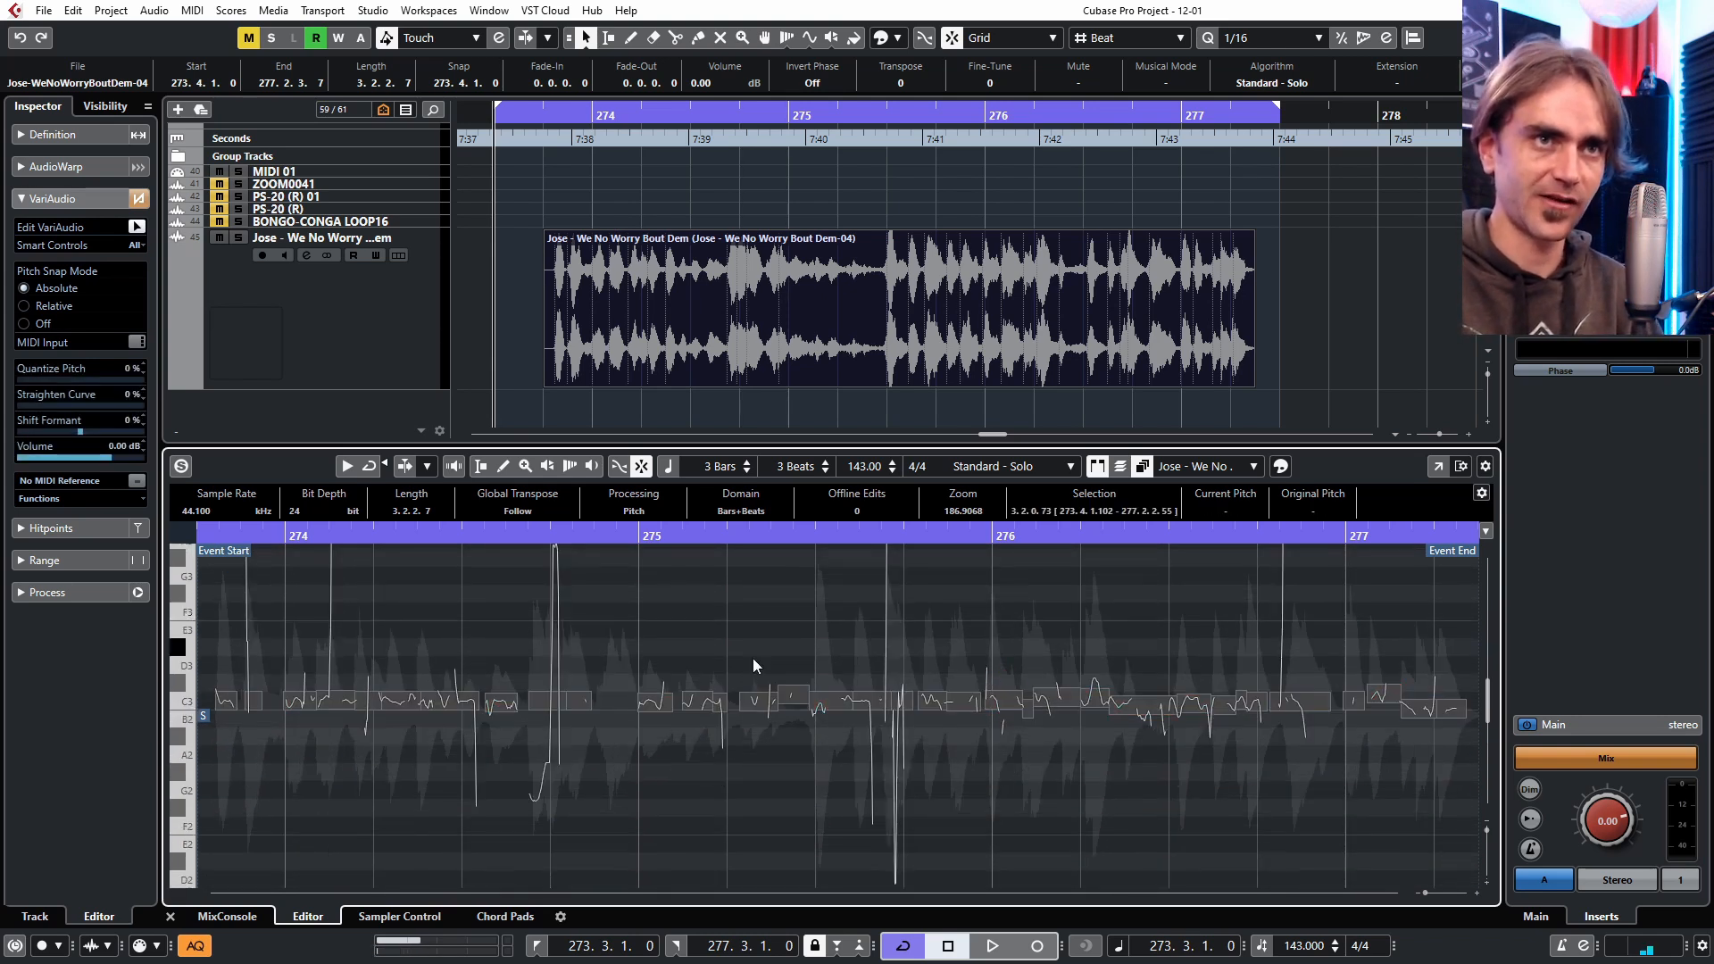
left_click_drag(37, 370, 55, 380)
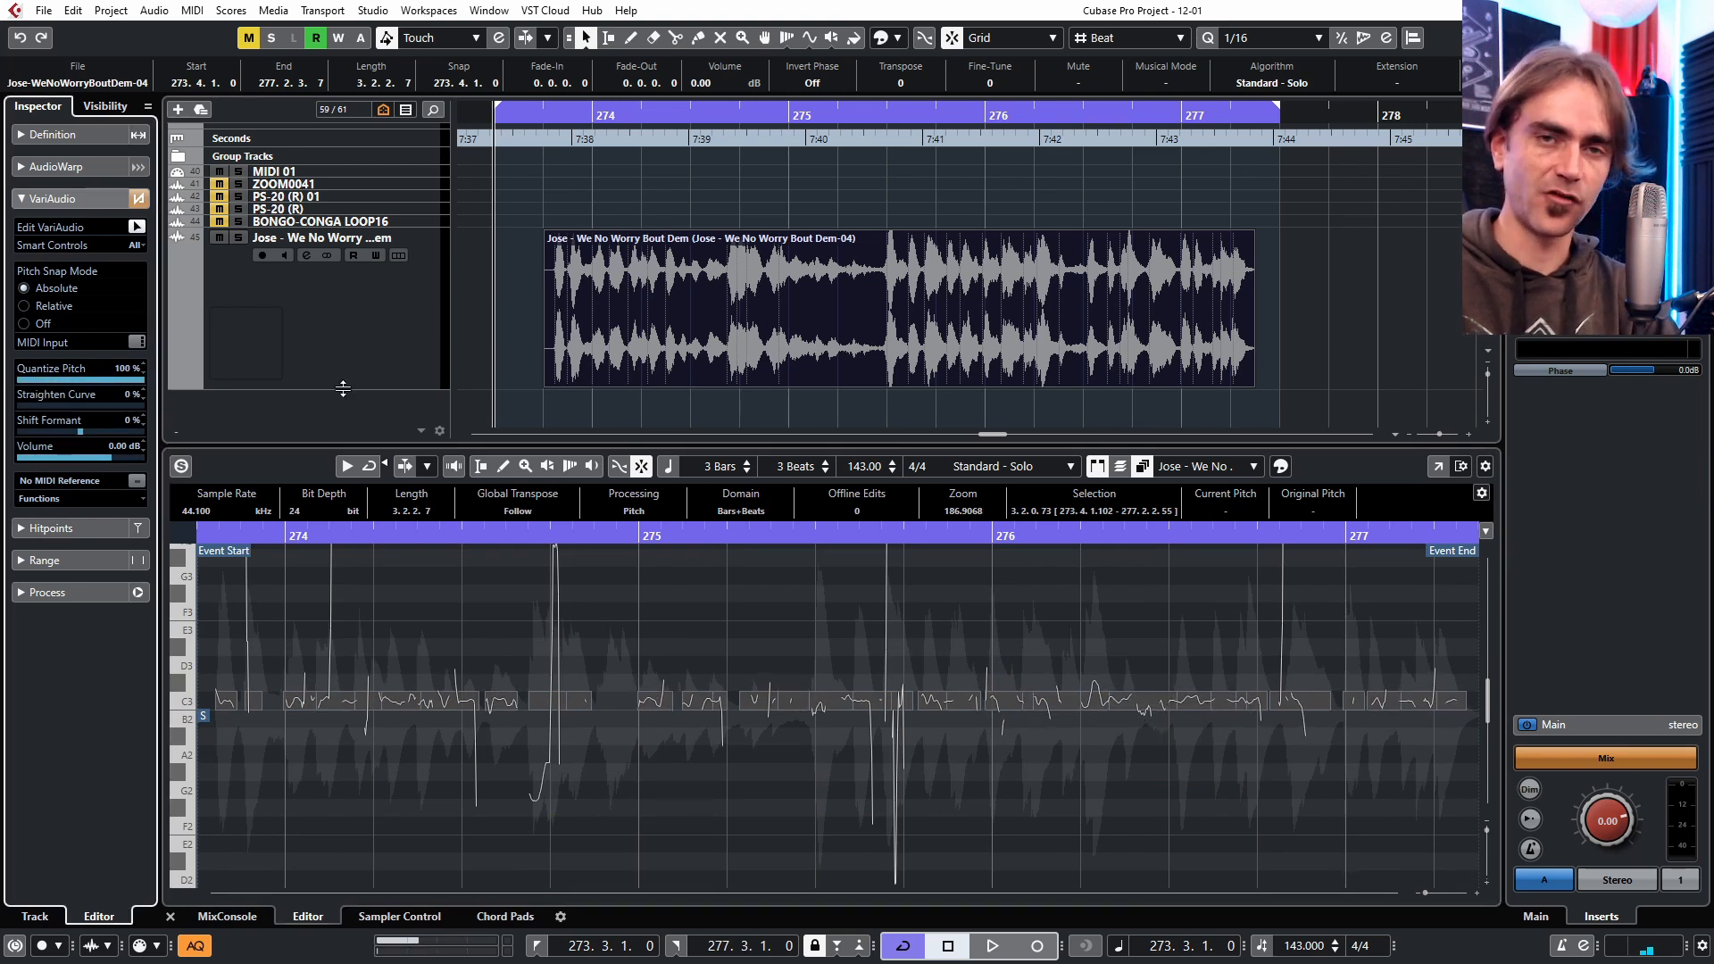
left_click(632, 616)
key("space")
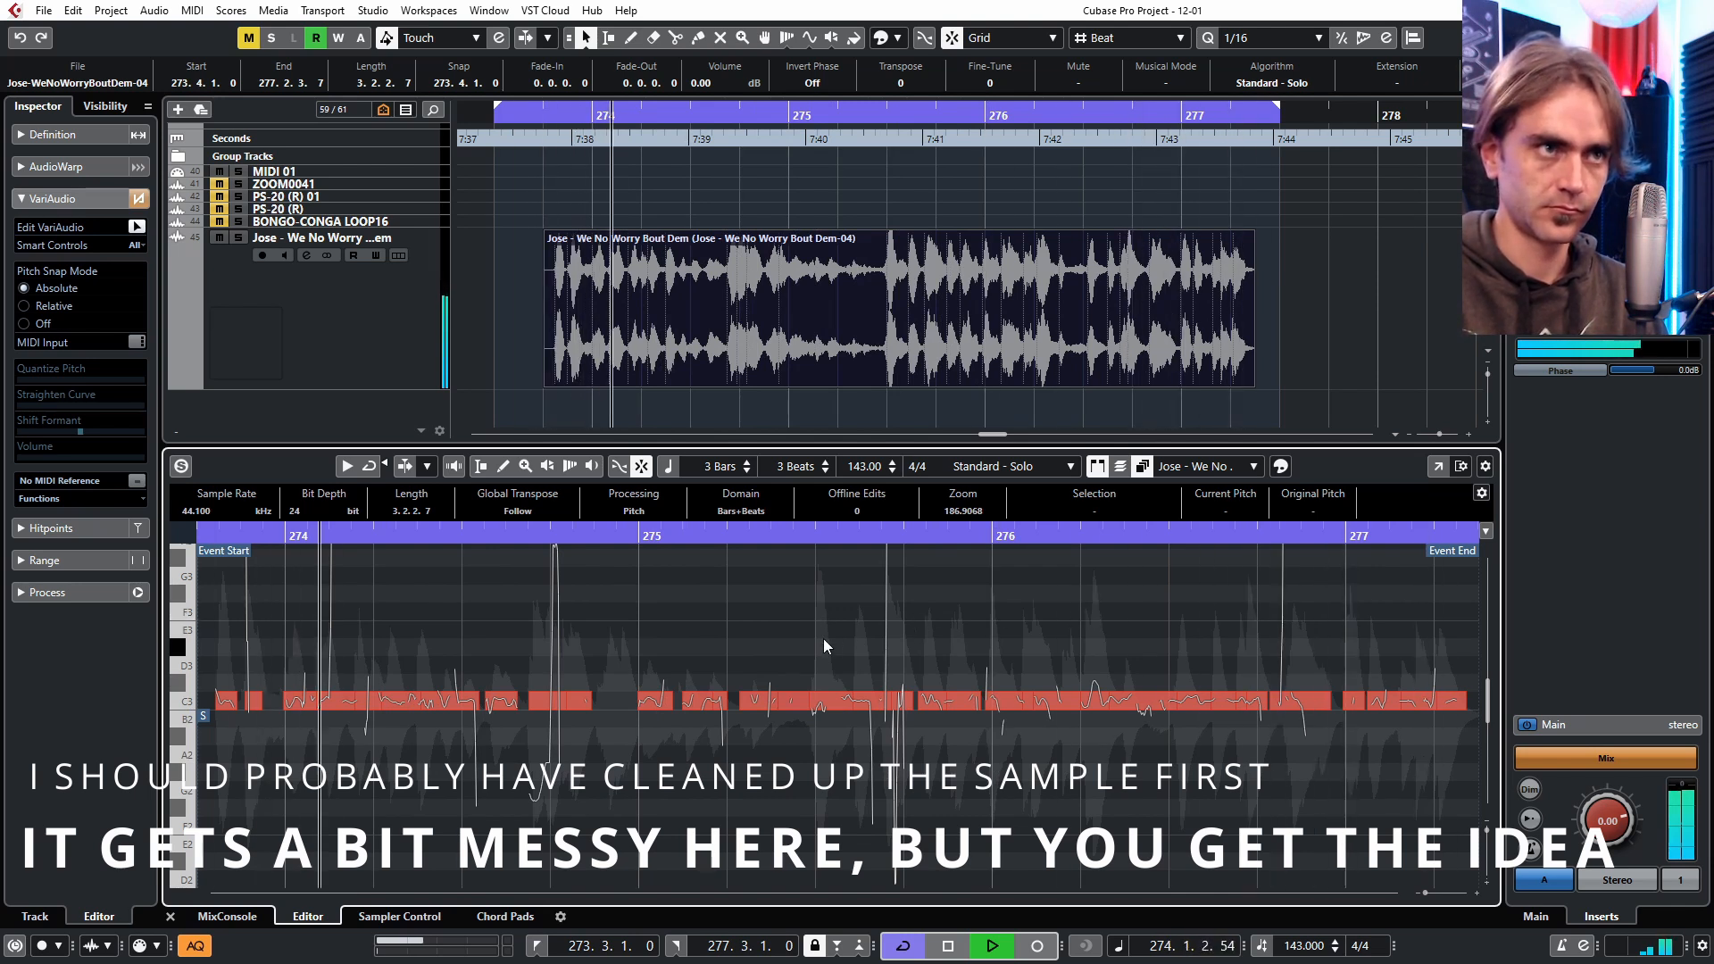
Raise all pitch segments of the phrase by six semitones to F#3 during playback.
key("ctrl+a")
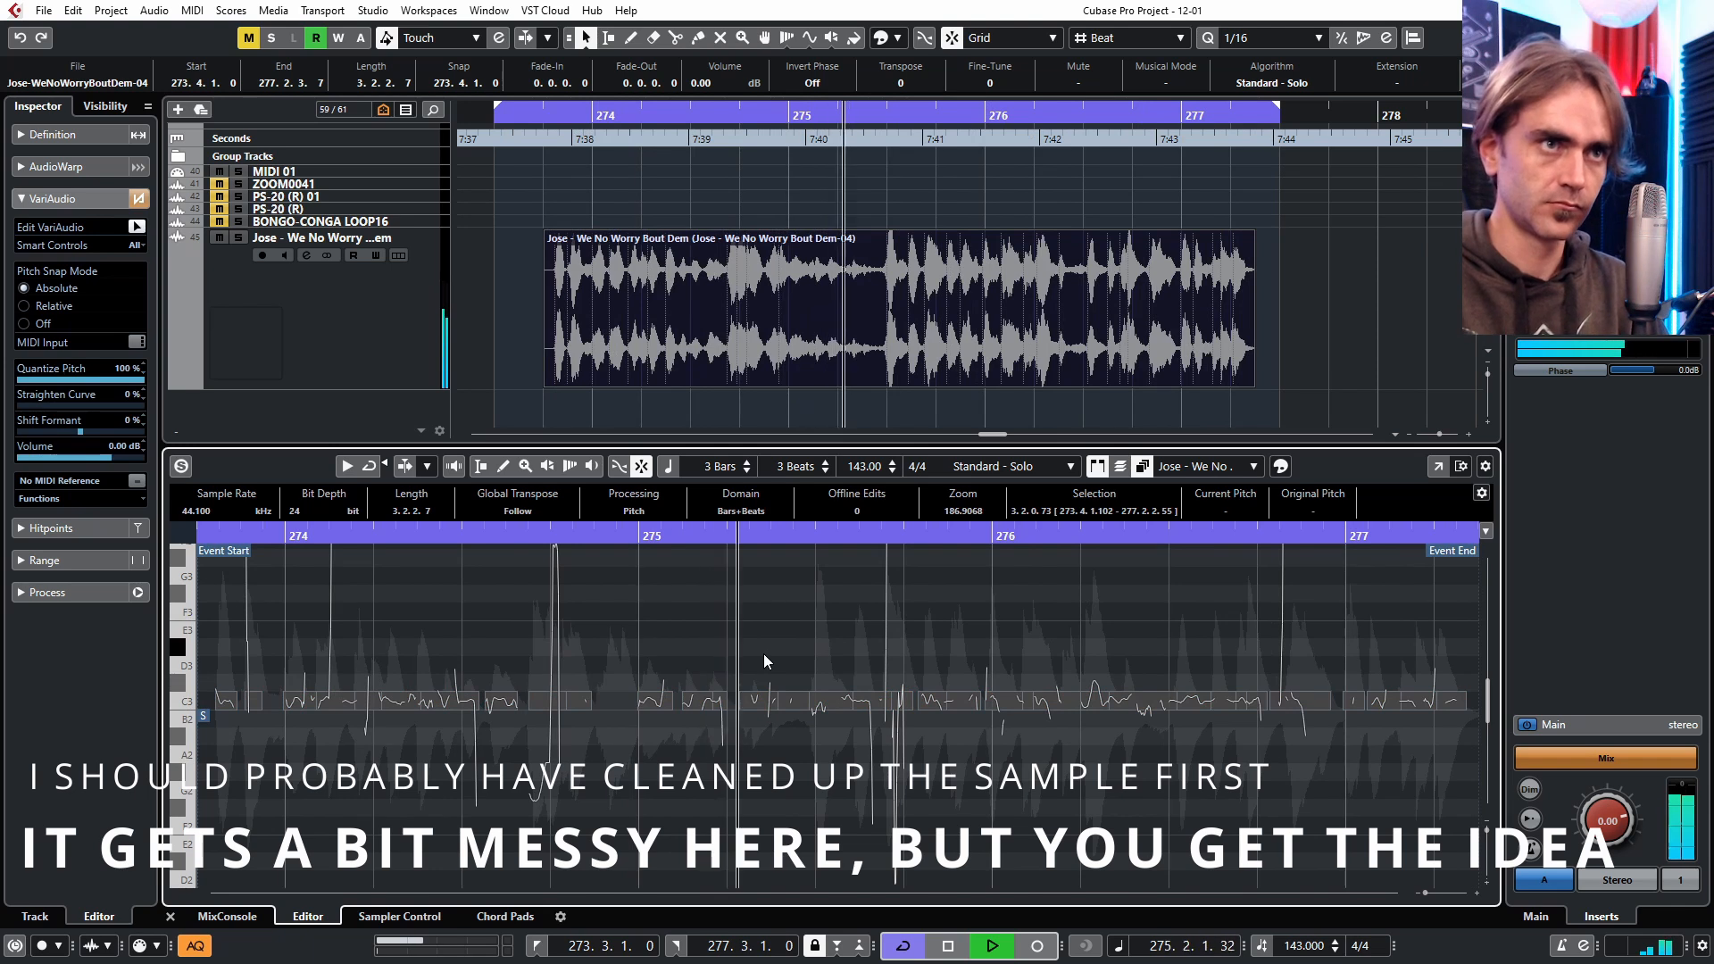
key("Up")
key("Up")
key("Up")
key("Up")
key("Up")
key("Up")
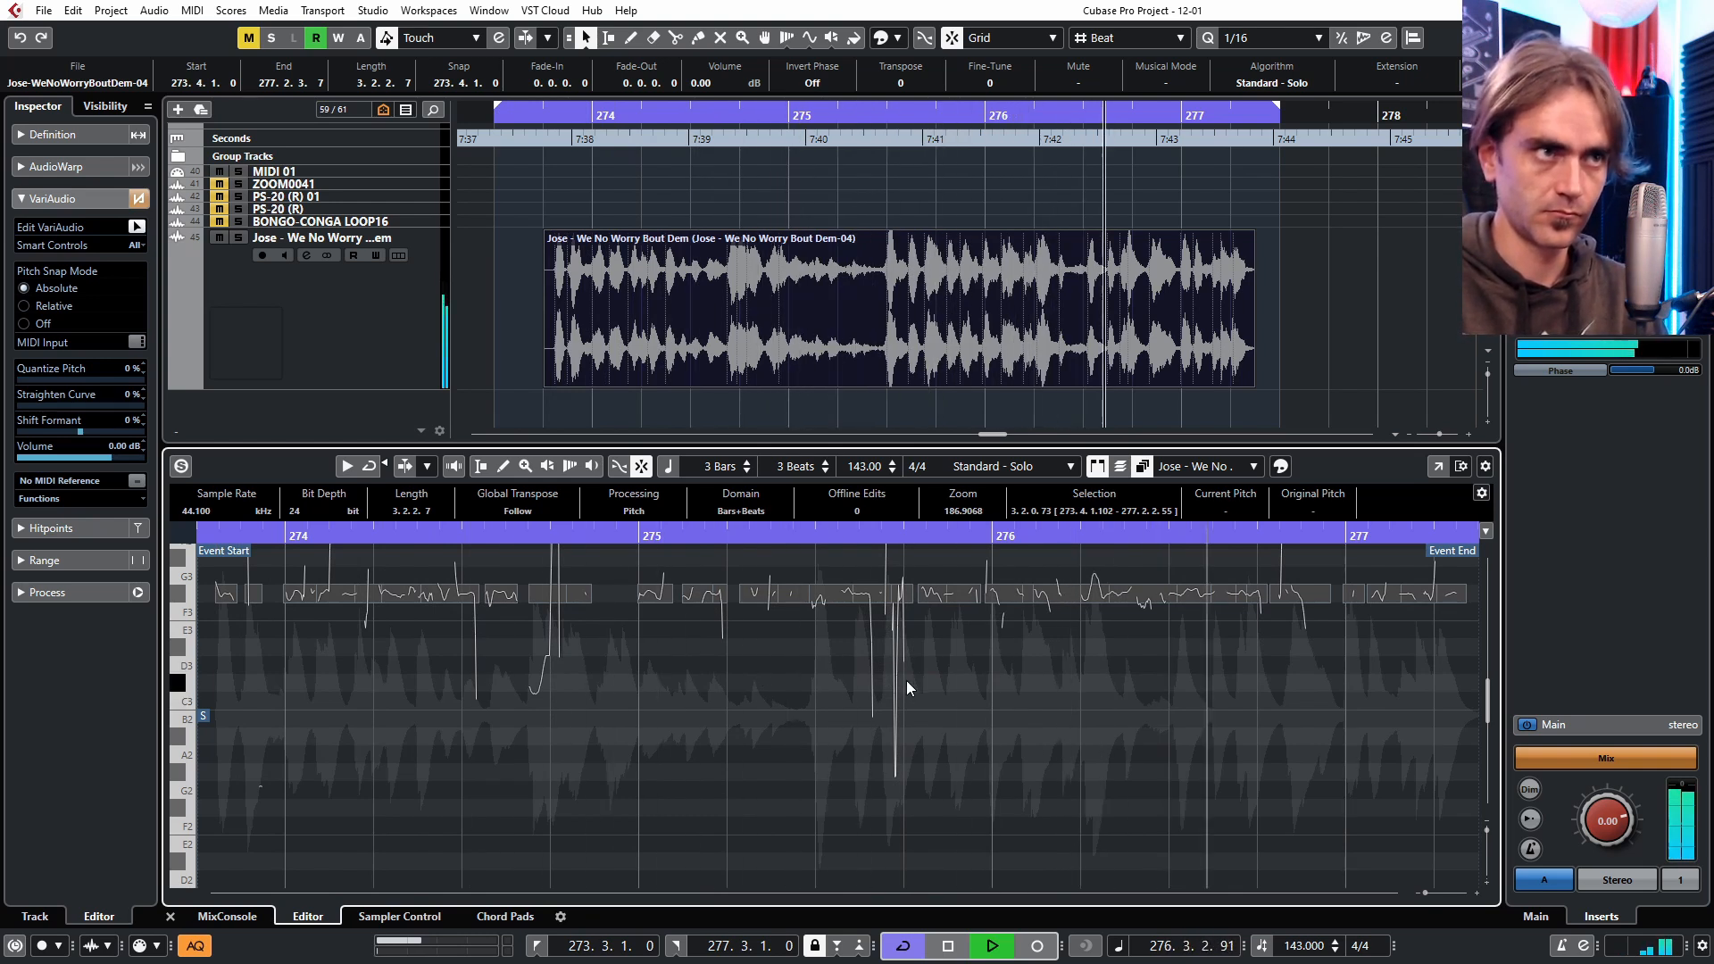
Lower the whole phrase in stages during playback, to D3, C3 and finally F#2.
key("Down")
key("Down")
key("Down")
key("Down")
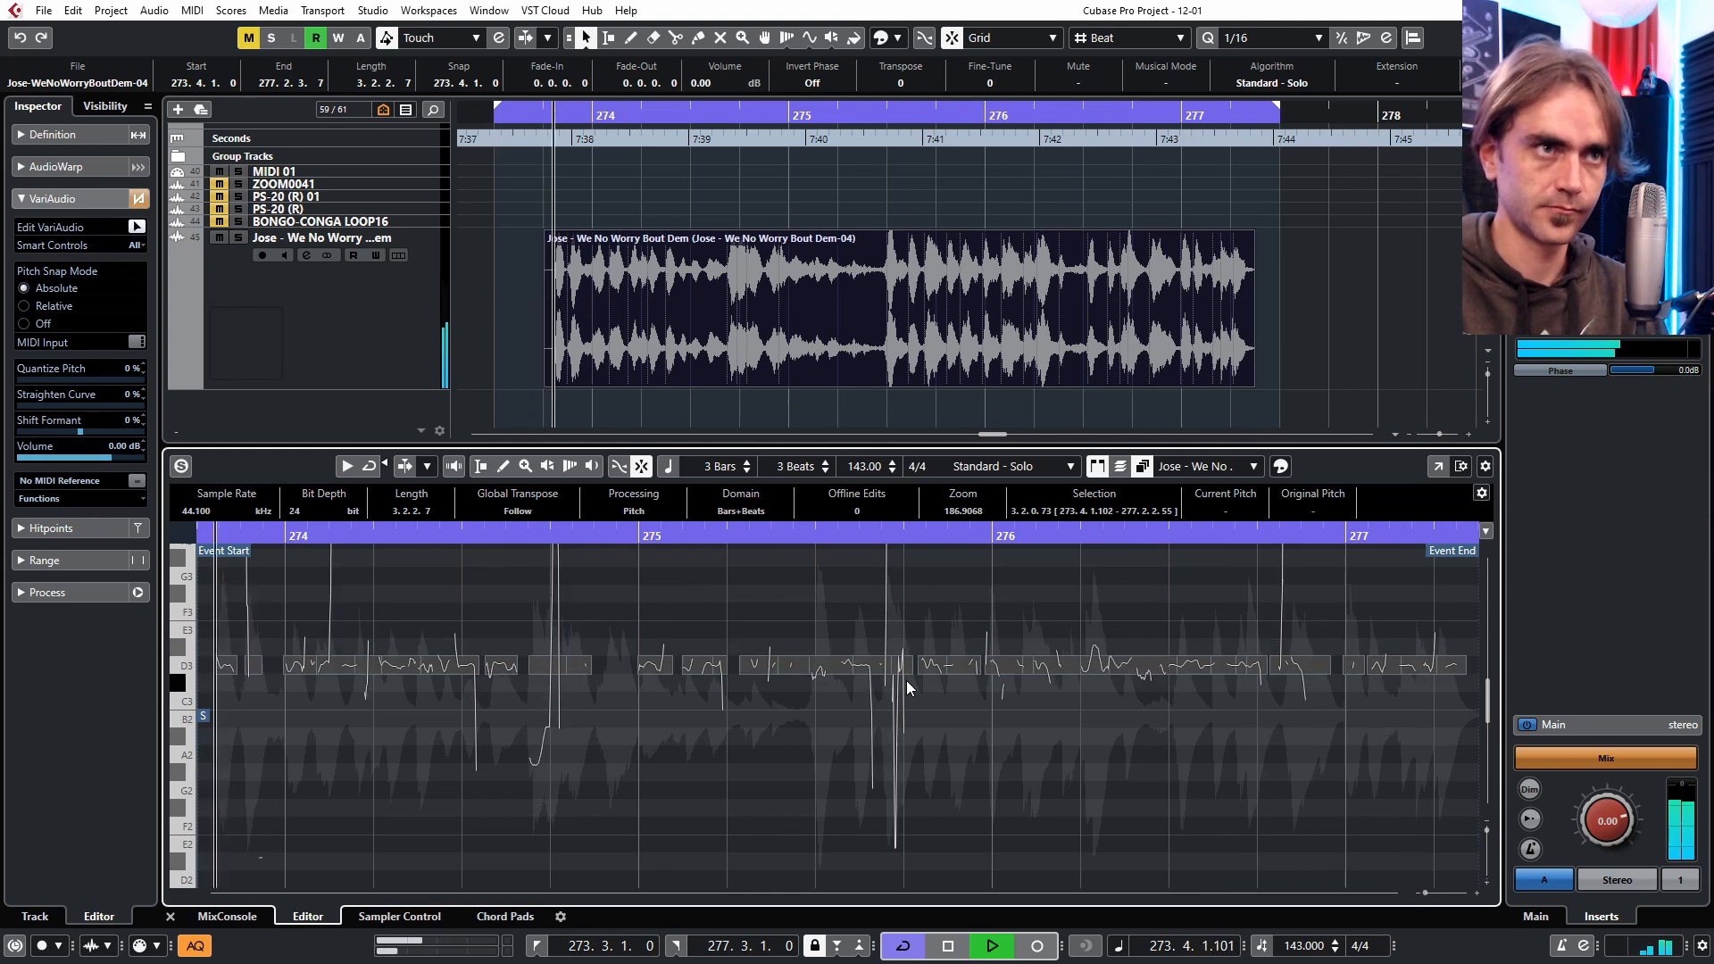
key("Down")
key("Down")
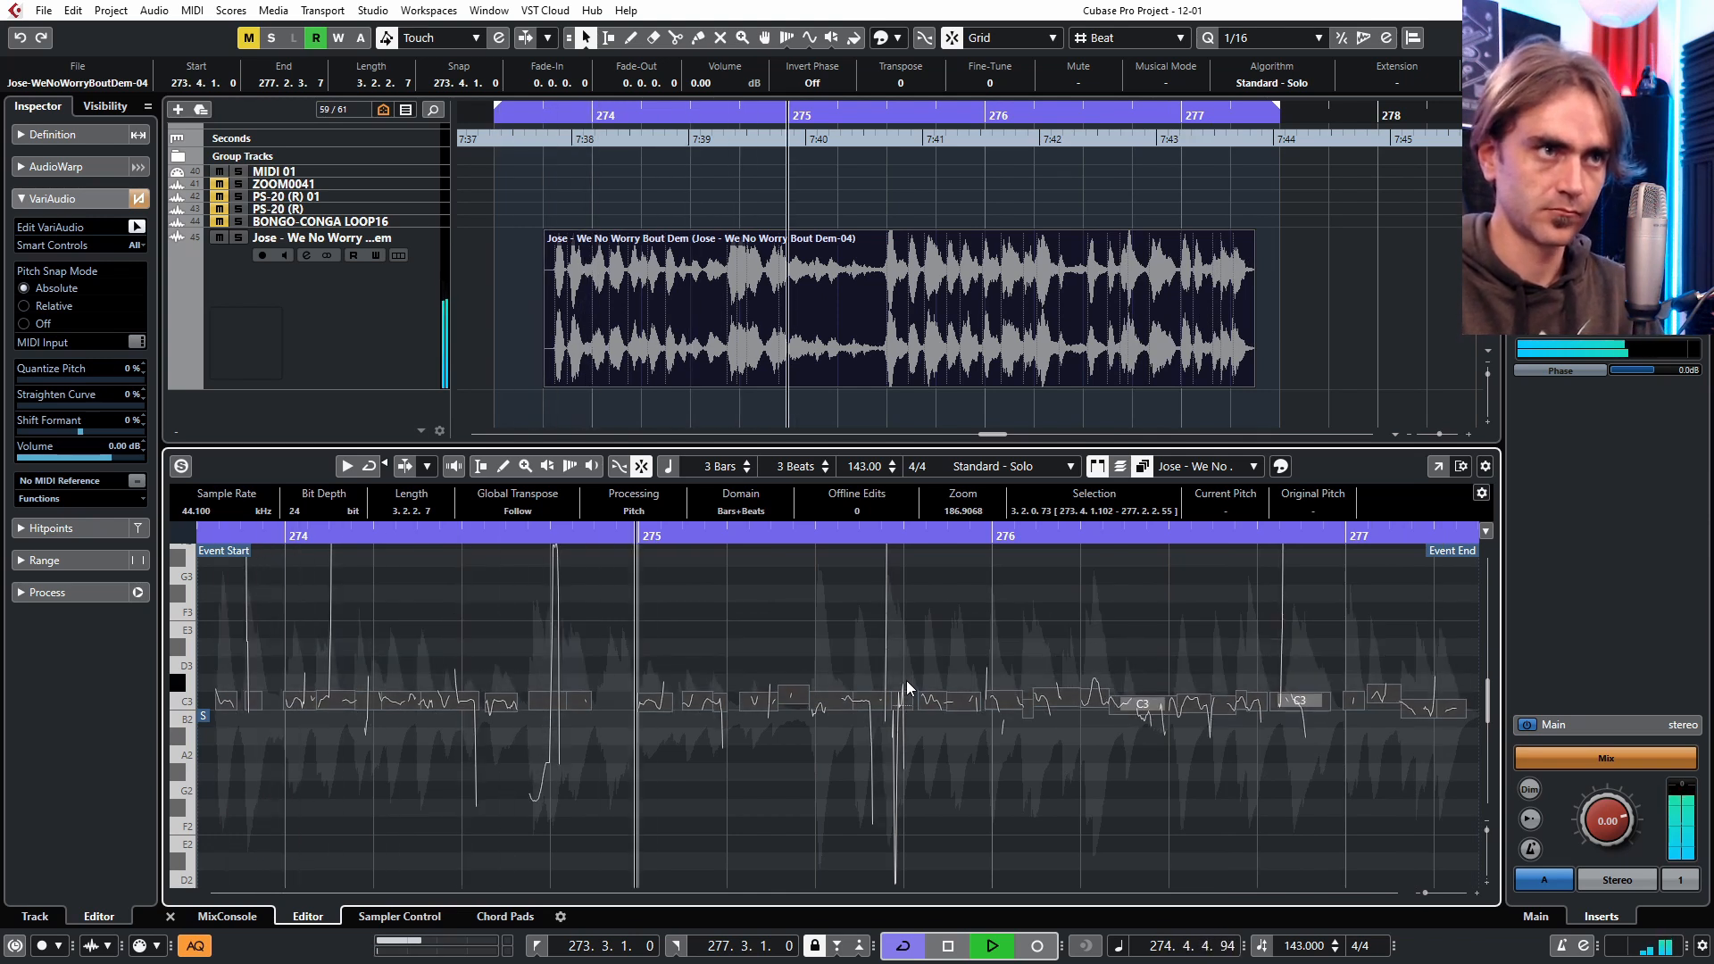
key("Down")
key("Down")
key("Down")
key("Down")
key("Down")
key("Down")
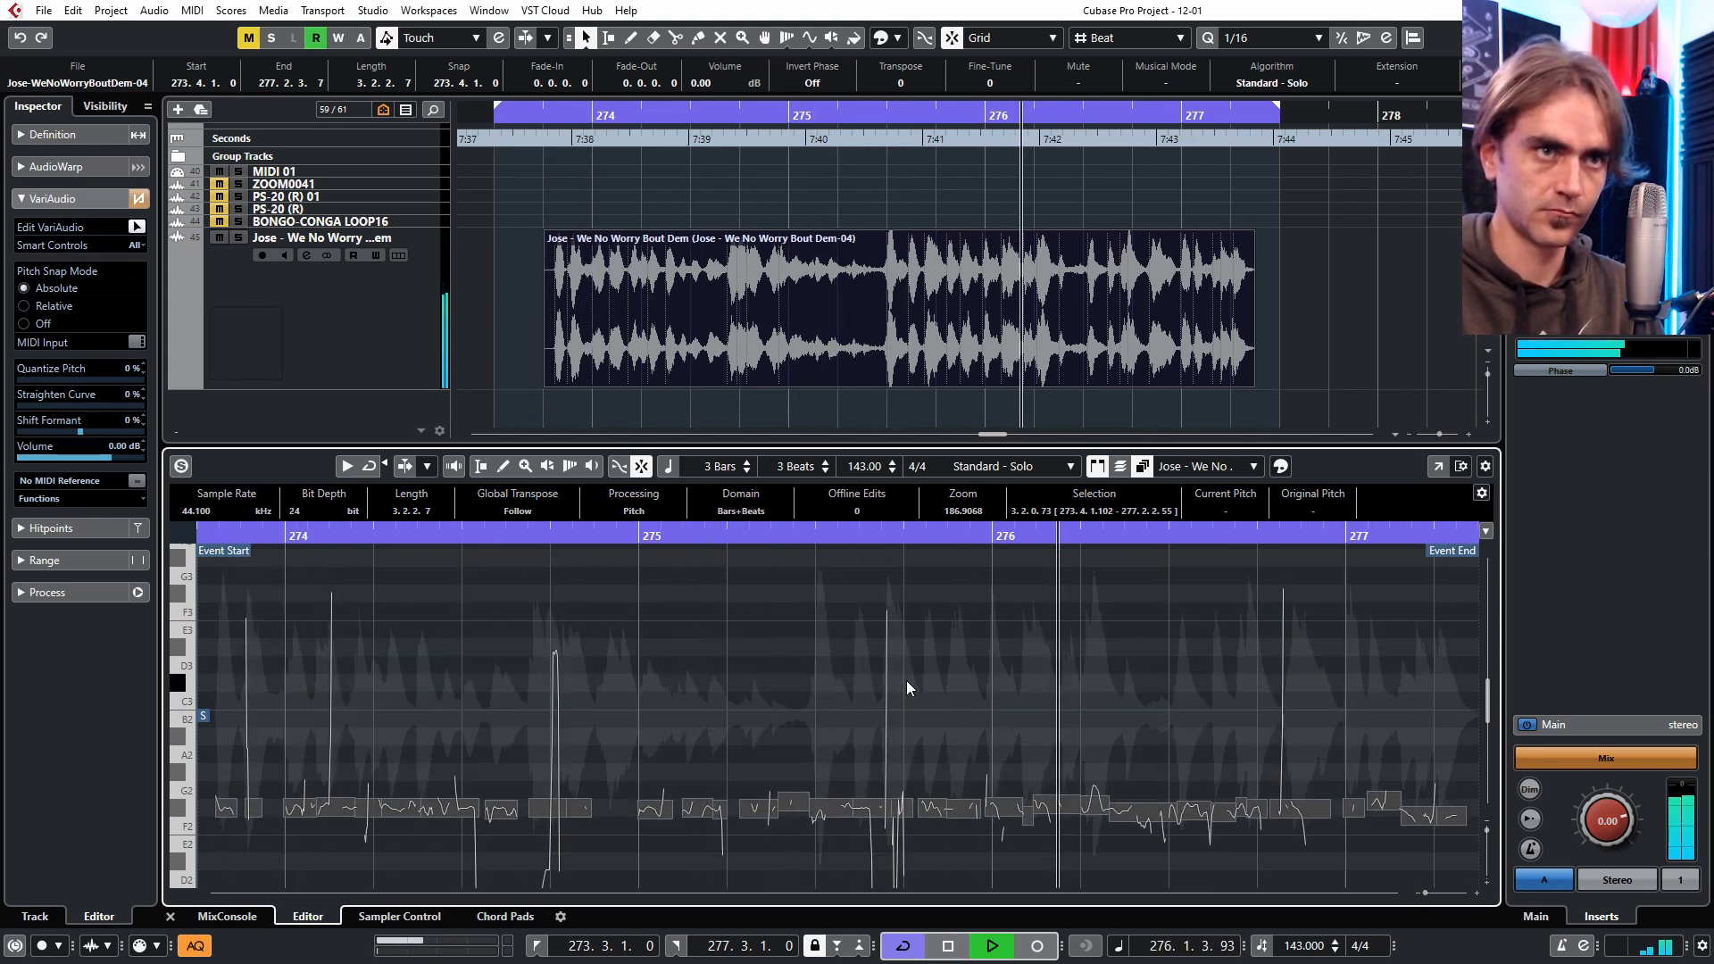
Reselect all pitch segments and raise them by six semitones to C3.
left_click(758, 626)
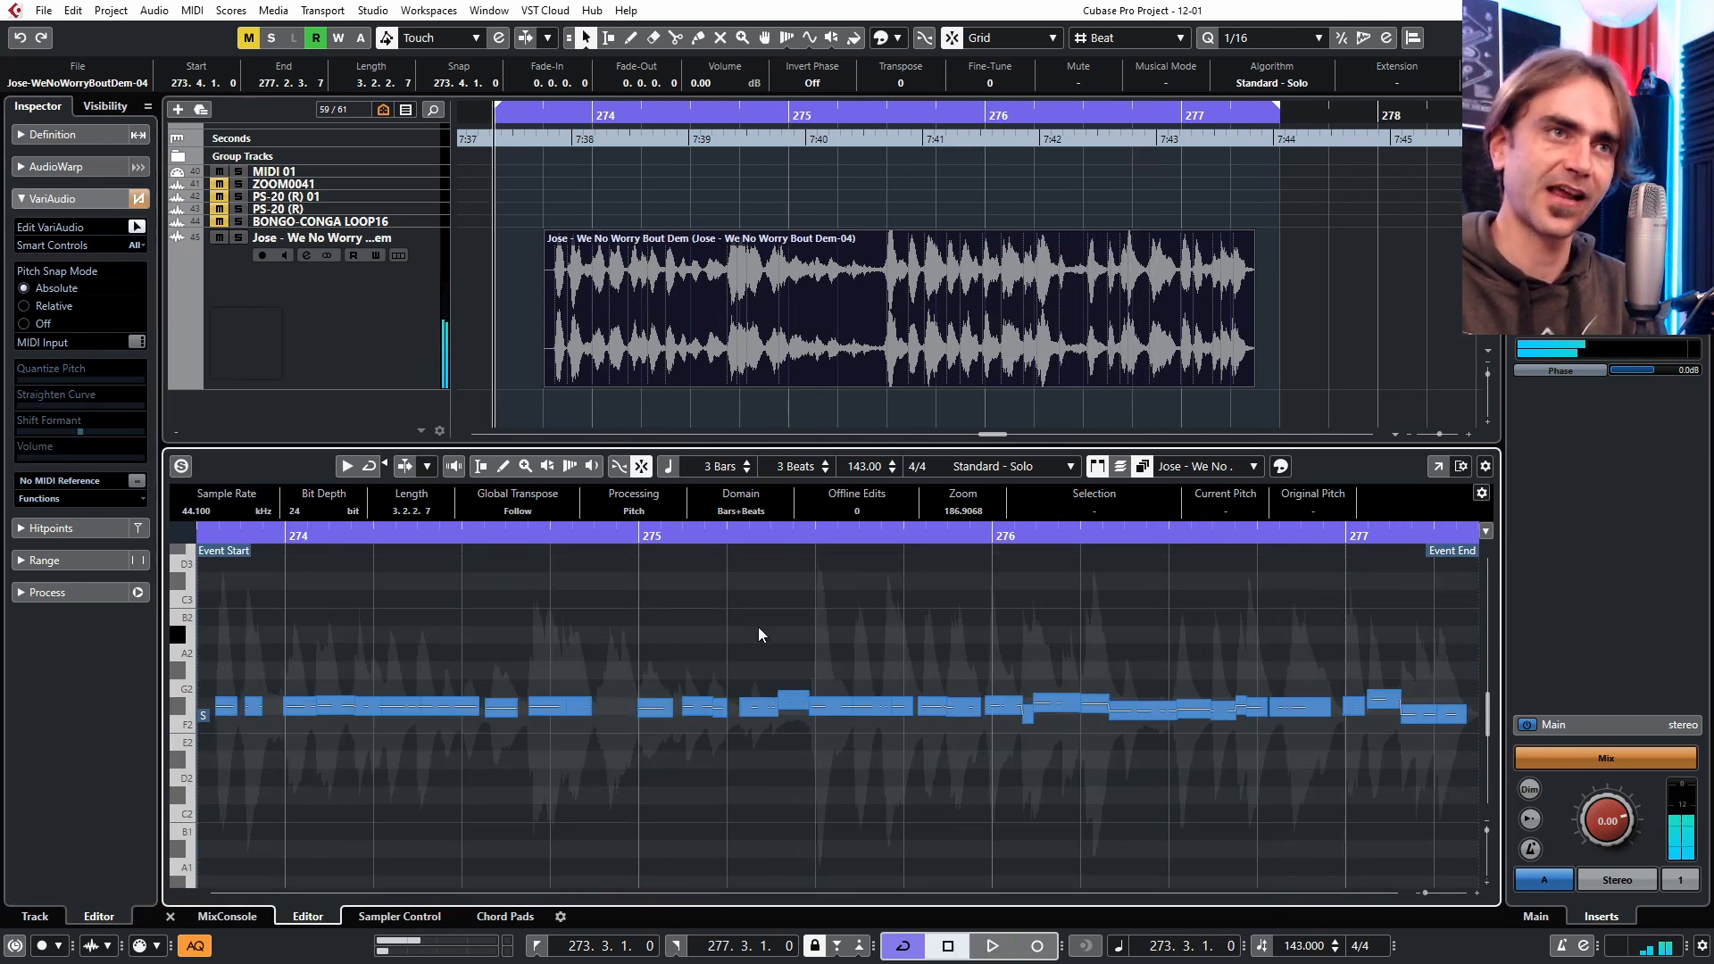
key("ctrl+a")
key("Up")
key("Up")
key("Up")
key("Up")
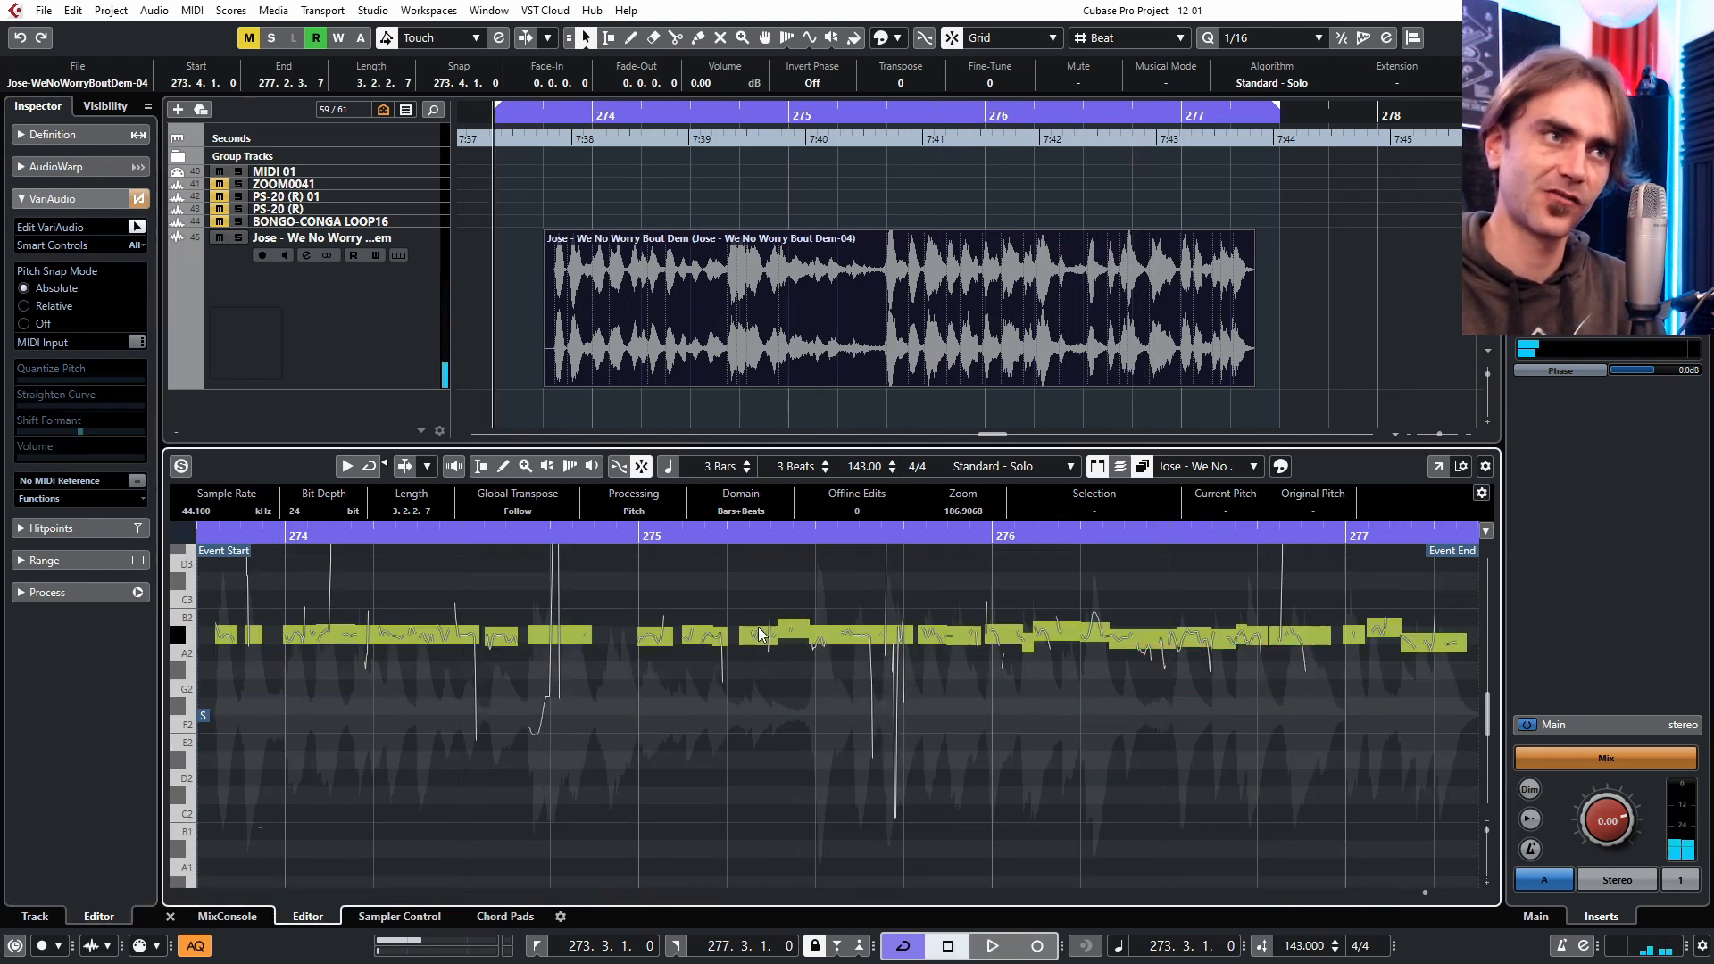
key("Up")
key("Up")
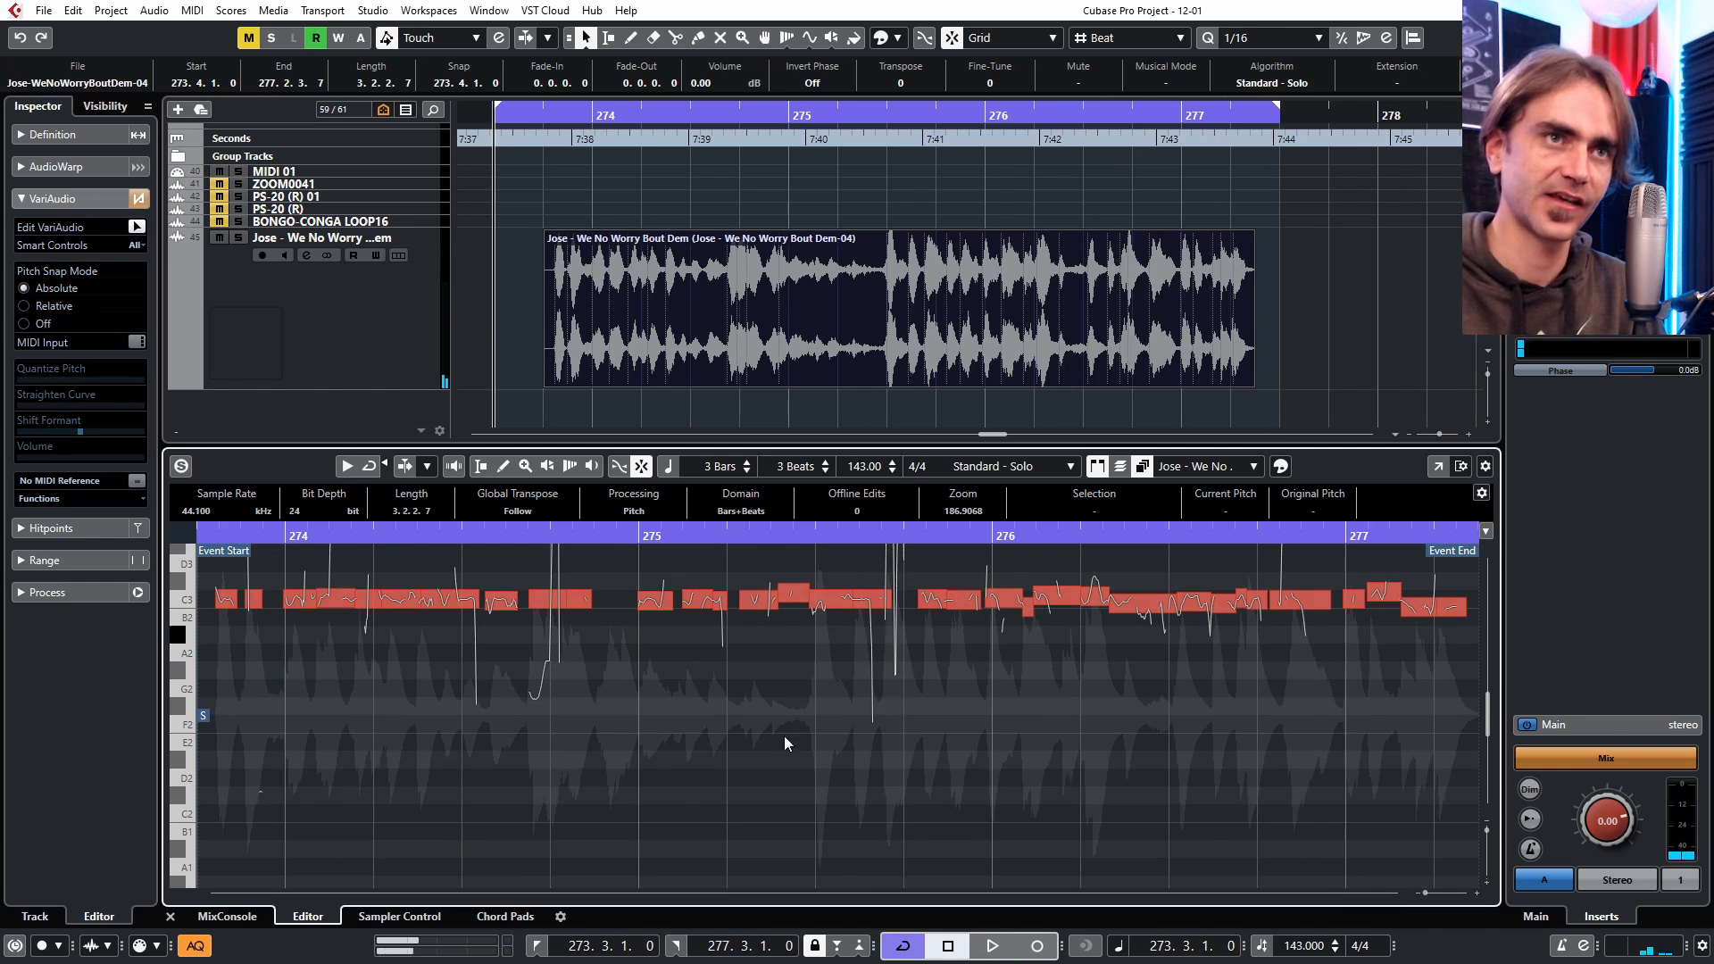
Turn on VariAudio editing for the unedited version of the vocal event.
scroll(938, 743, "up", 3)
scroll(973, 701, "down", 3)
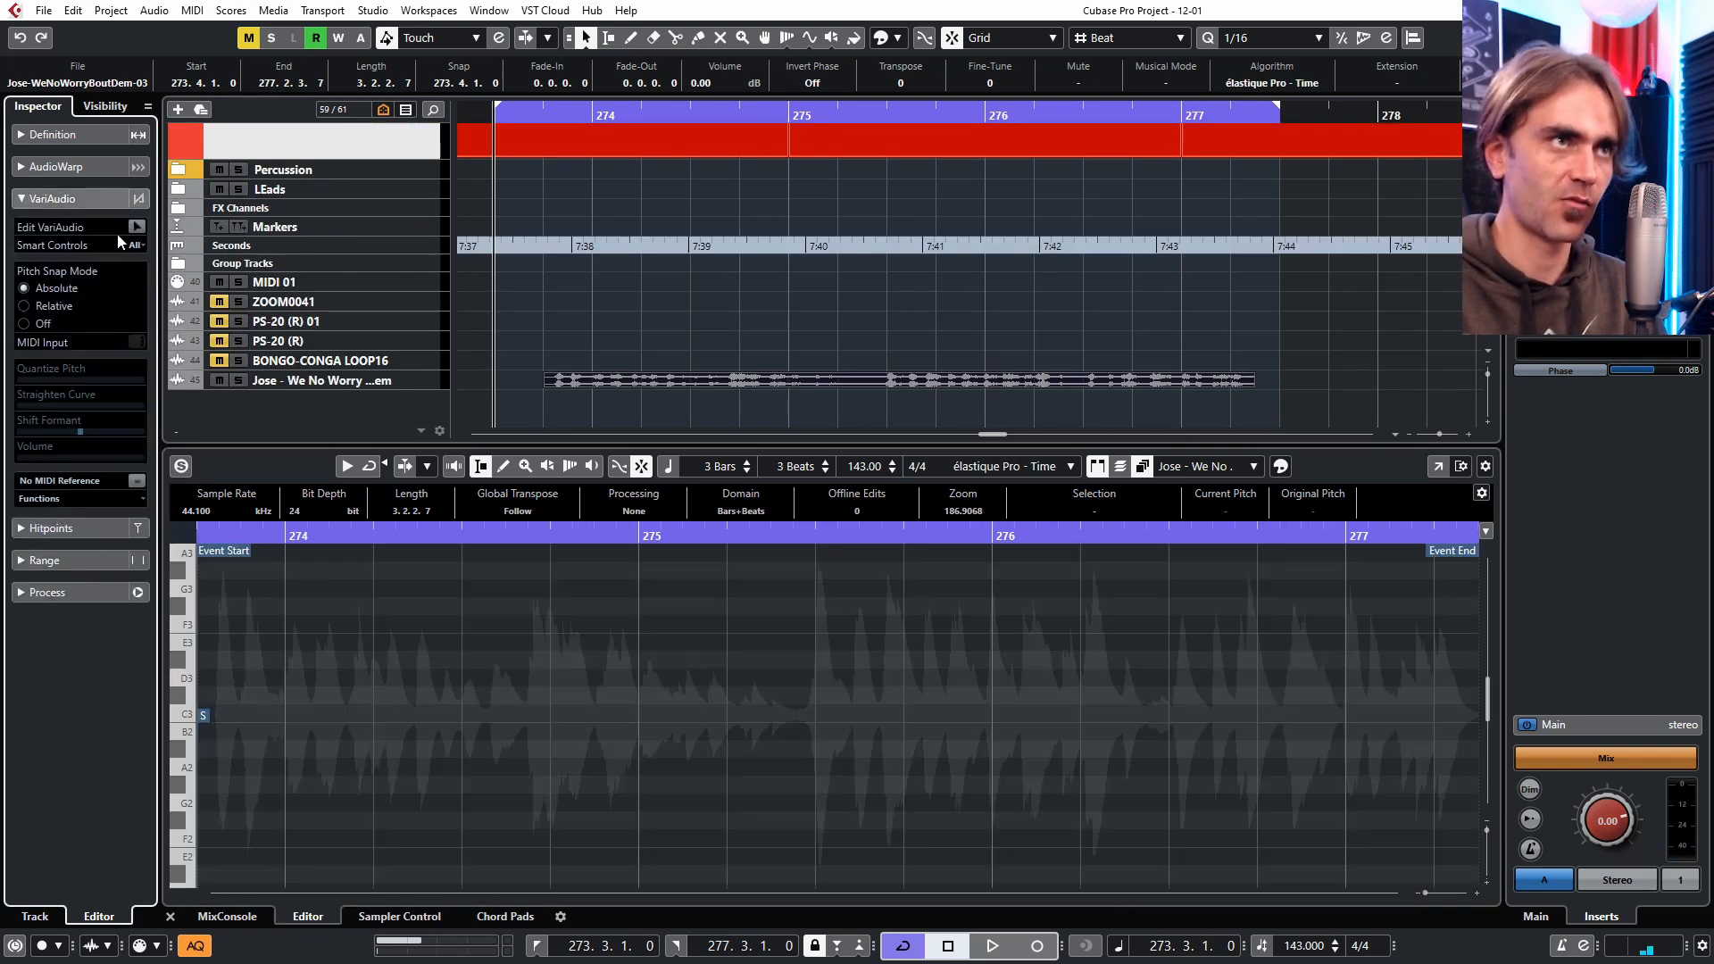
left_click(136, 226)
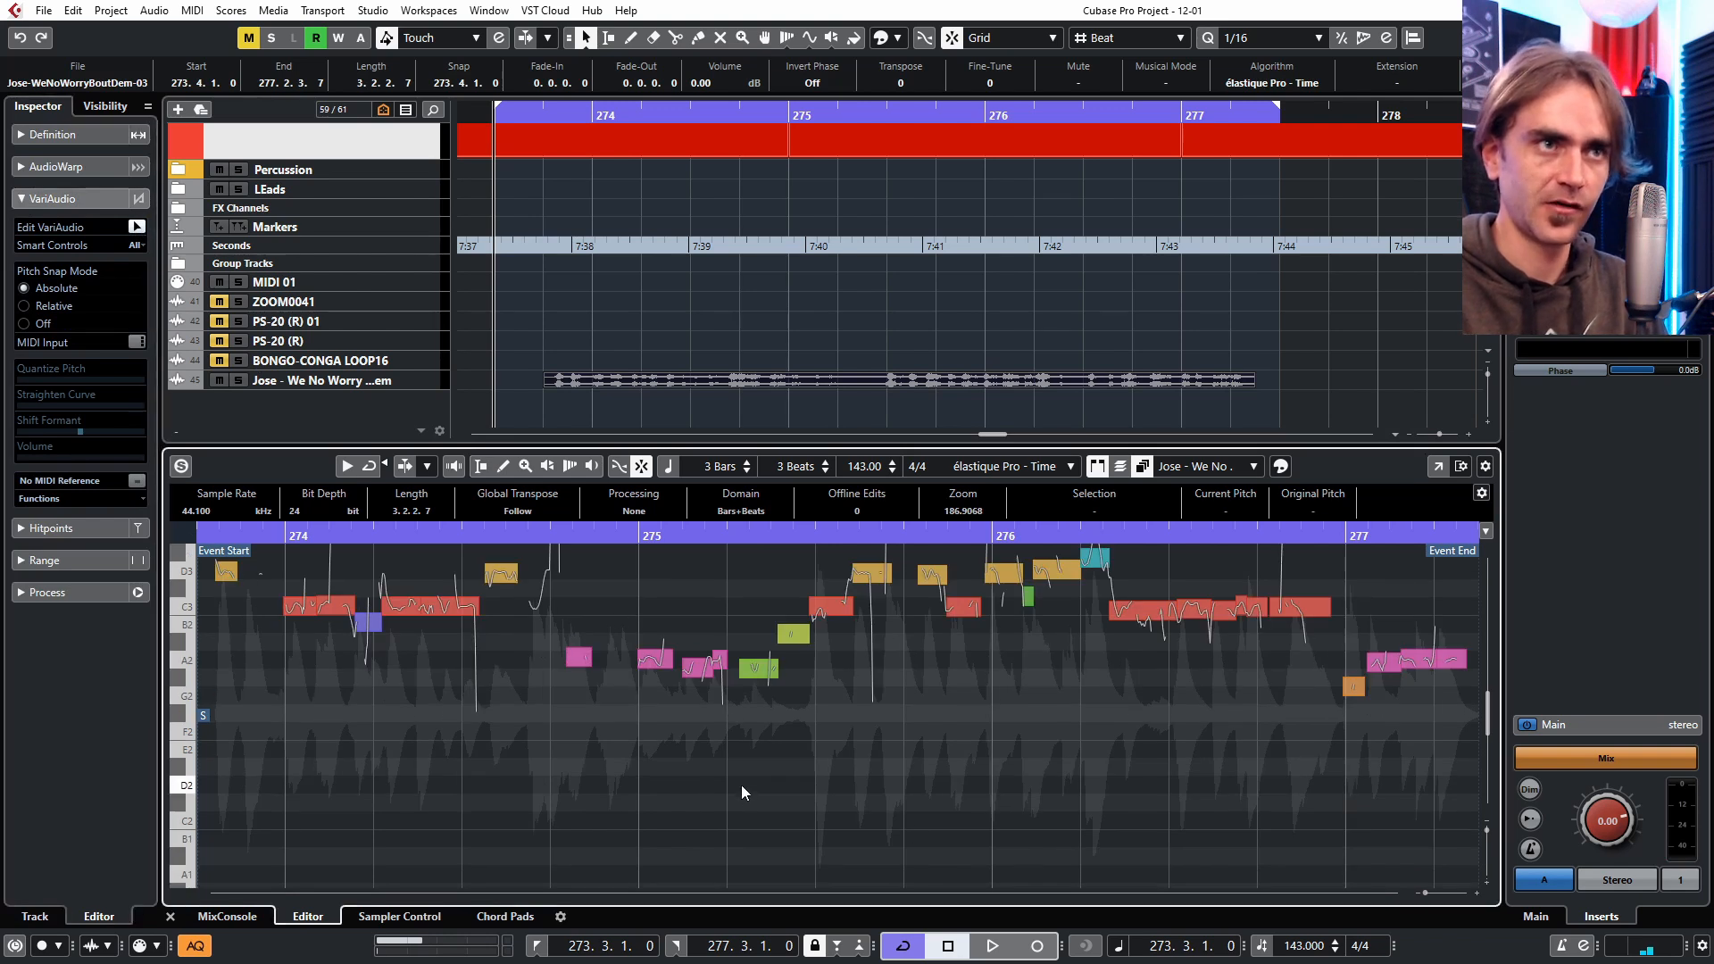
Transpose all pitch segments of the original melody down six semitones and play the loop.
scroll(741, 792, "up", 2)
key("ctrl+a")
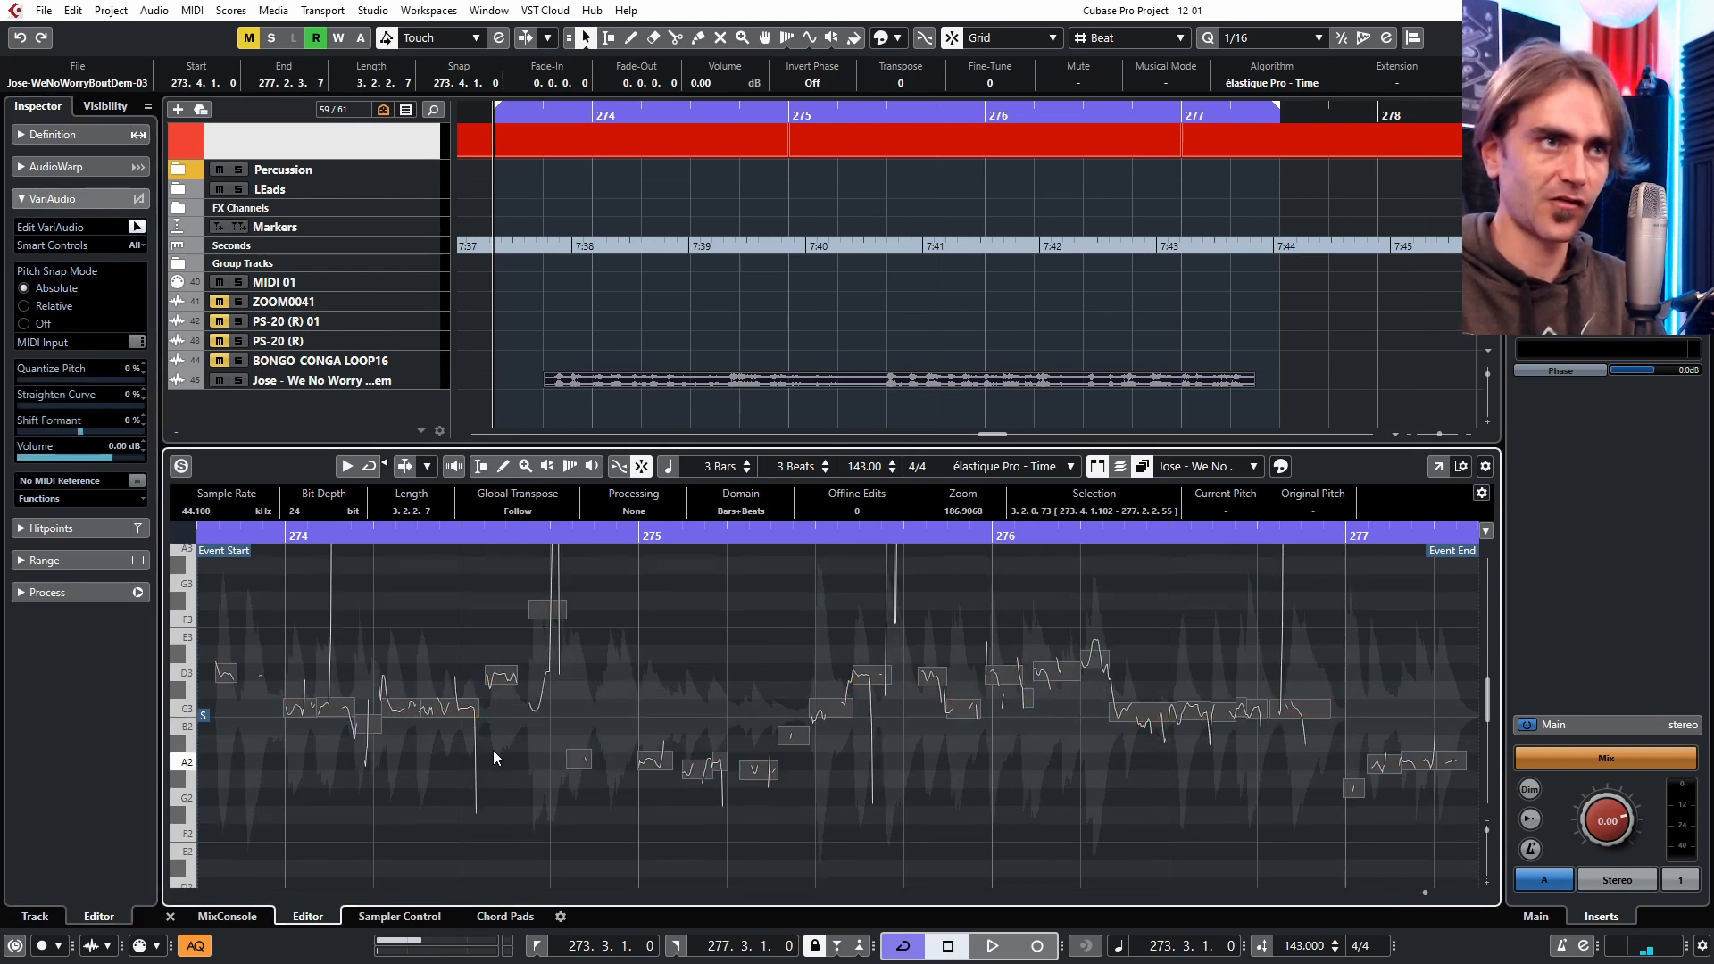
left_click(304, 715)
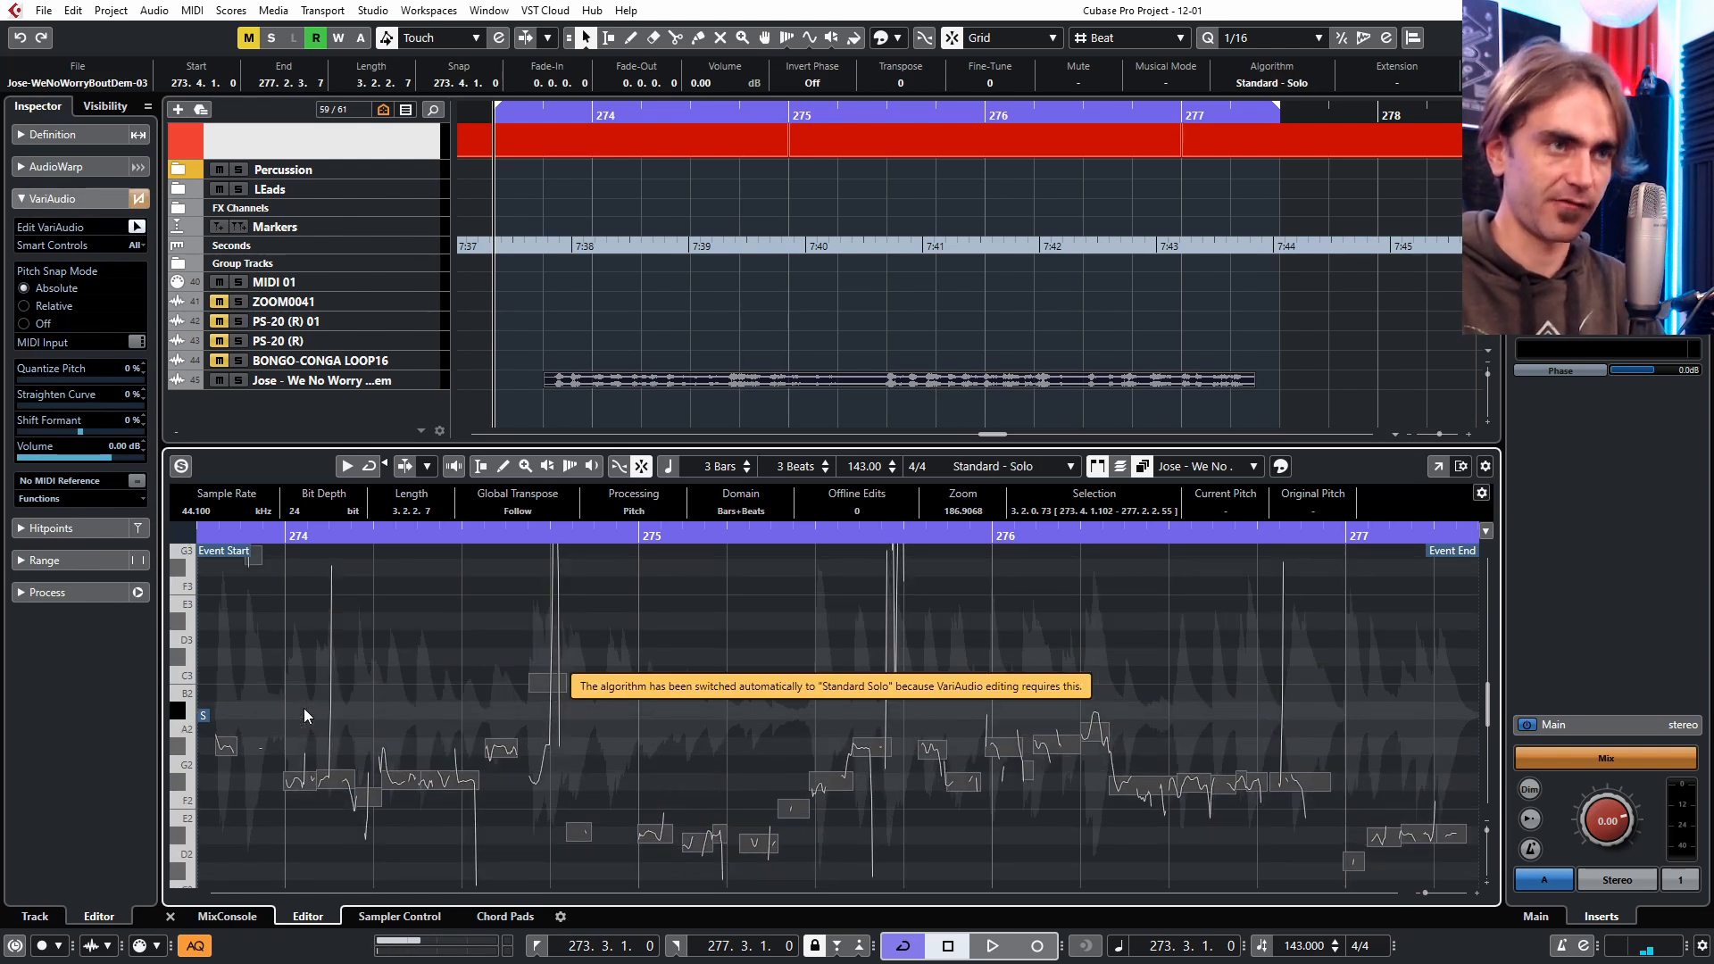
key("space")
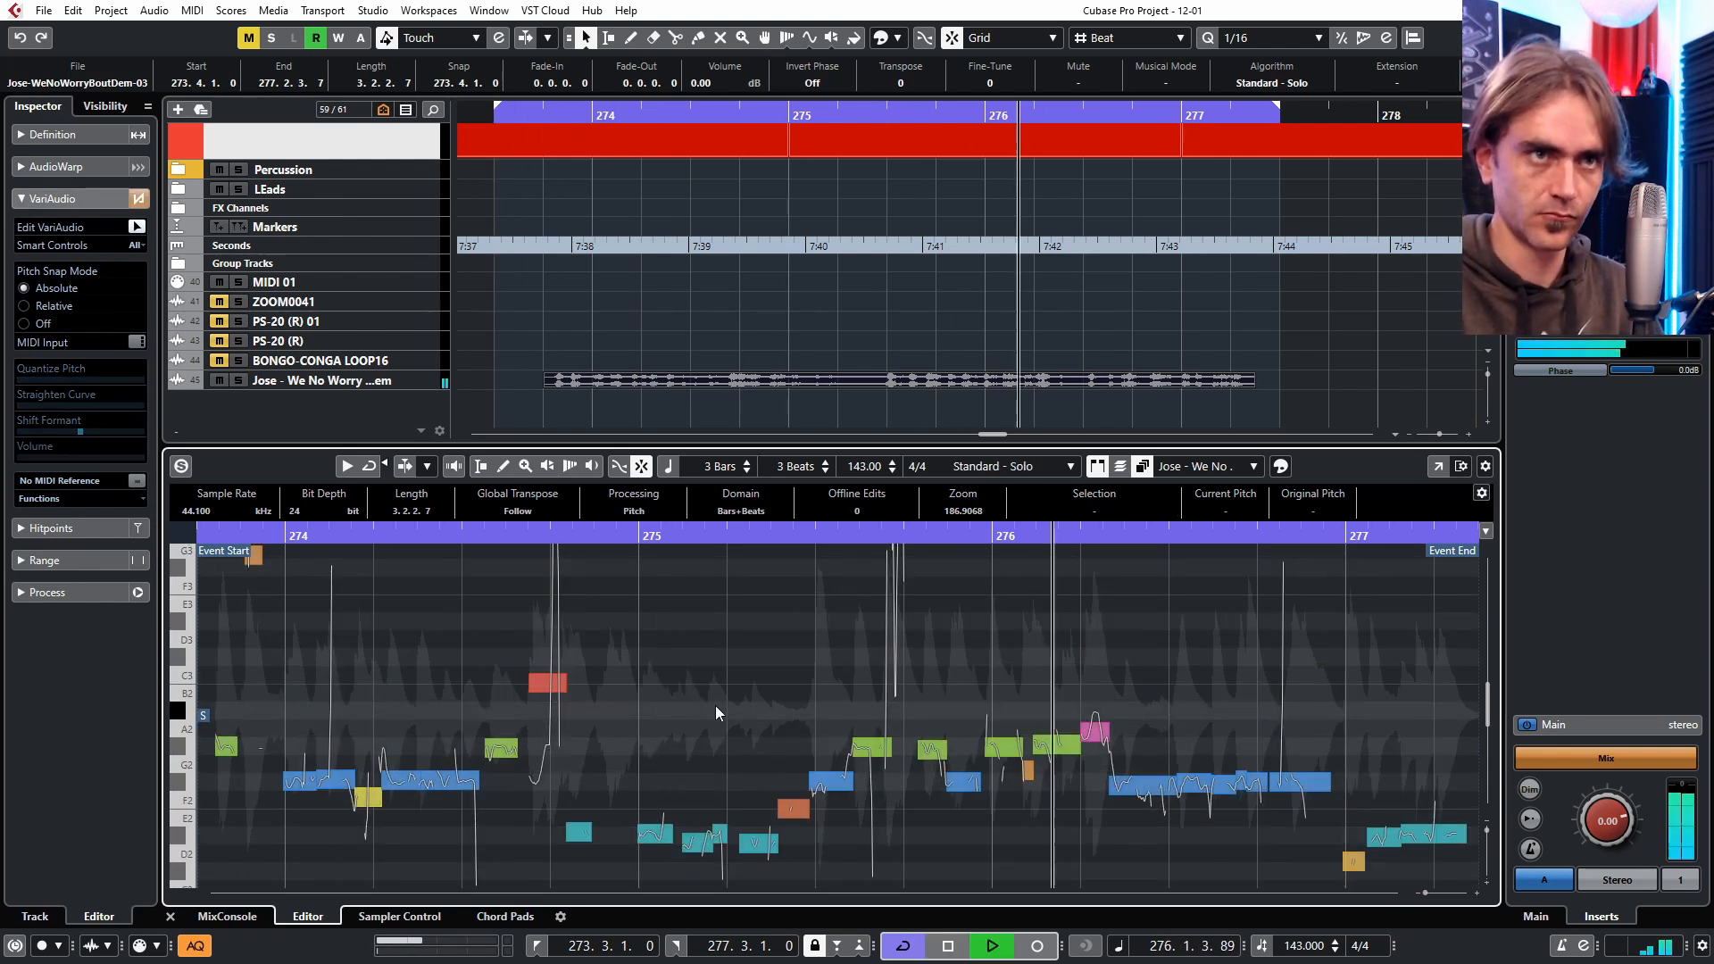
Raise all pitch segments by five semitones during playback and undo the transposition of the phrase.
scroll(569, 782, "down", 2)
key("Up")
key("Up")
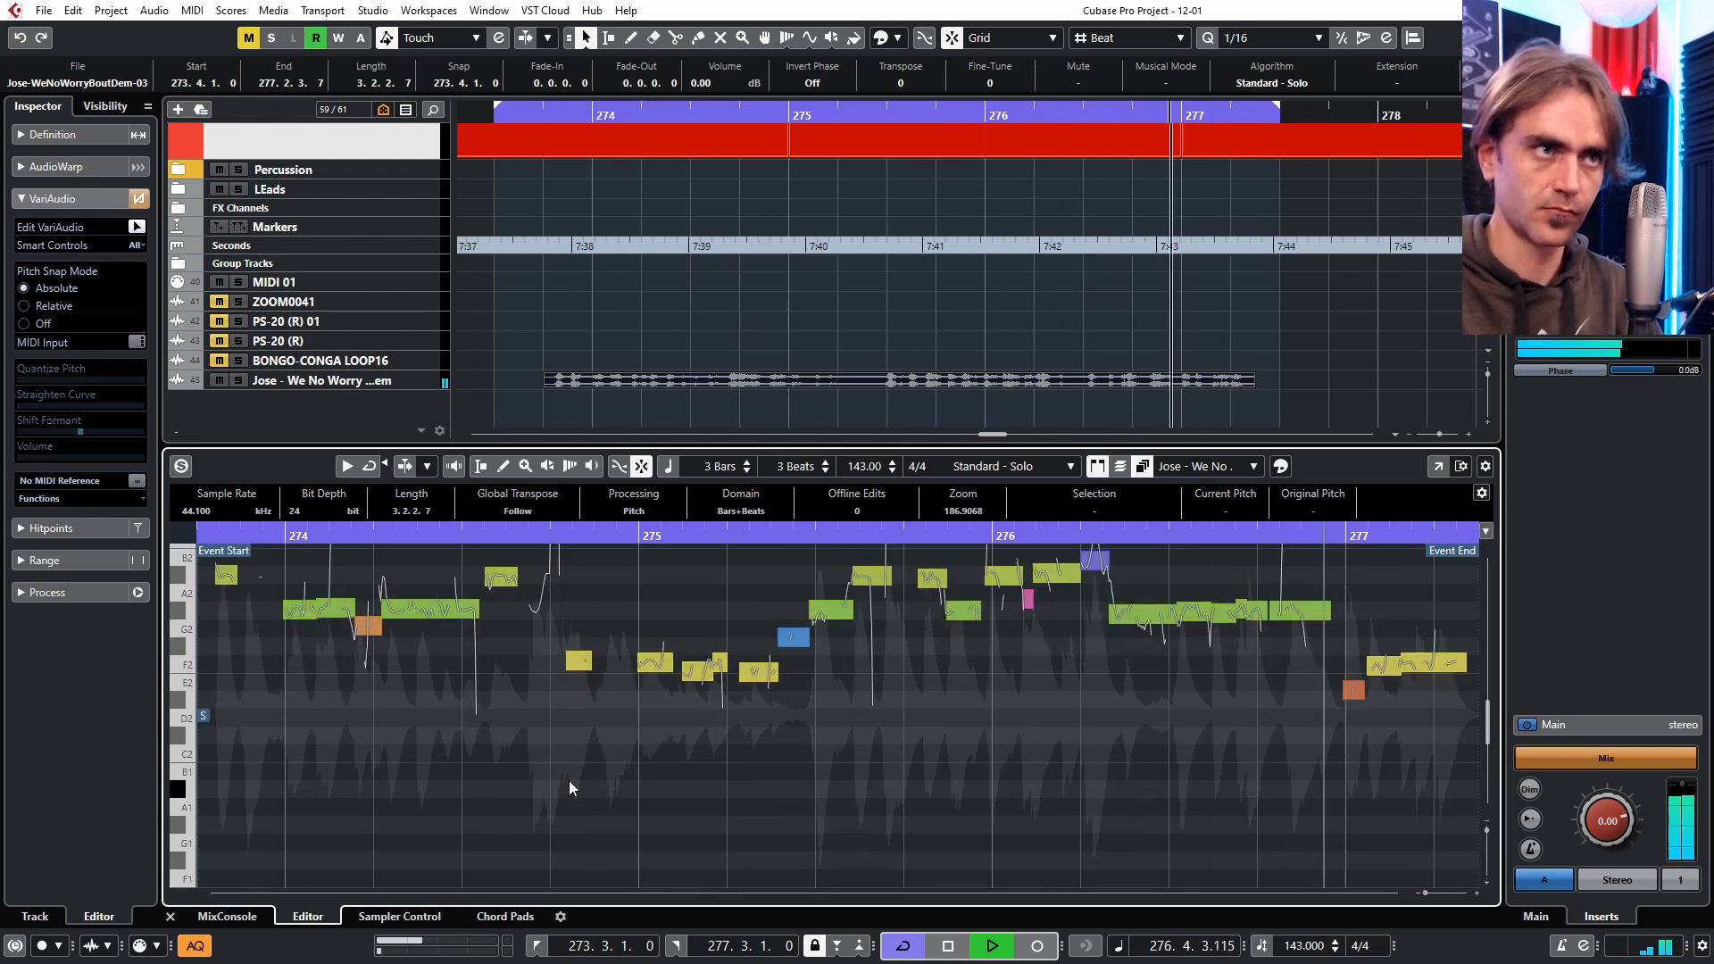
scroll(570, 782, "up", 1)
key("Up")
key("Up")
key("Up")
key("ctrl+z")
Set the short high segment just after the event start to C4.
scroll(768, 736, "up", 3)
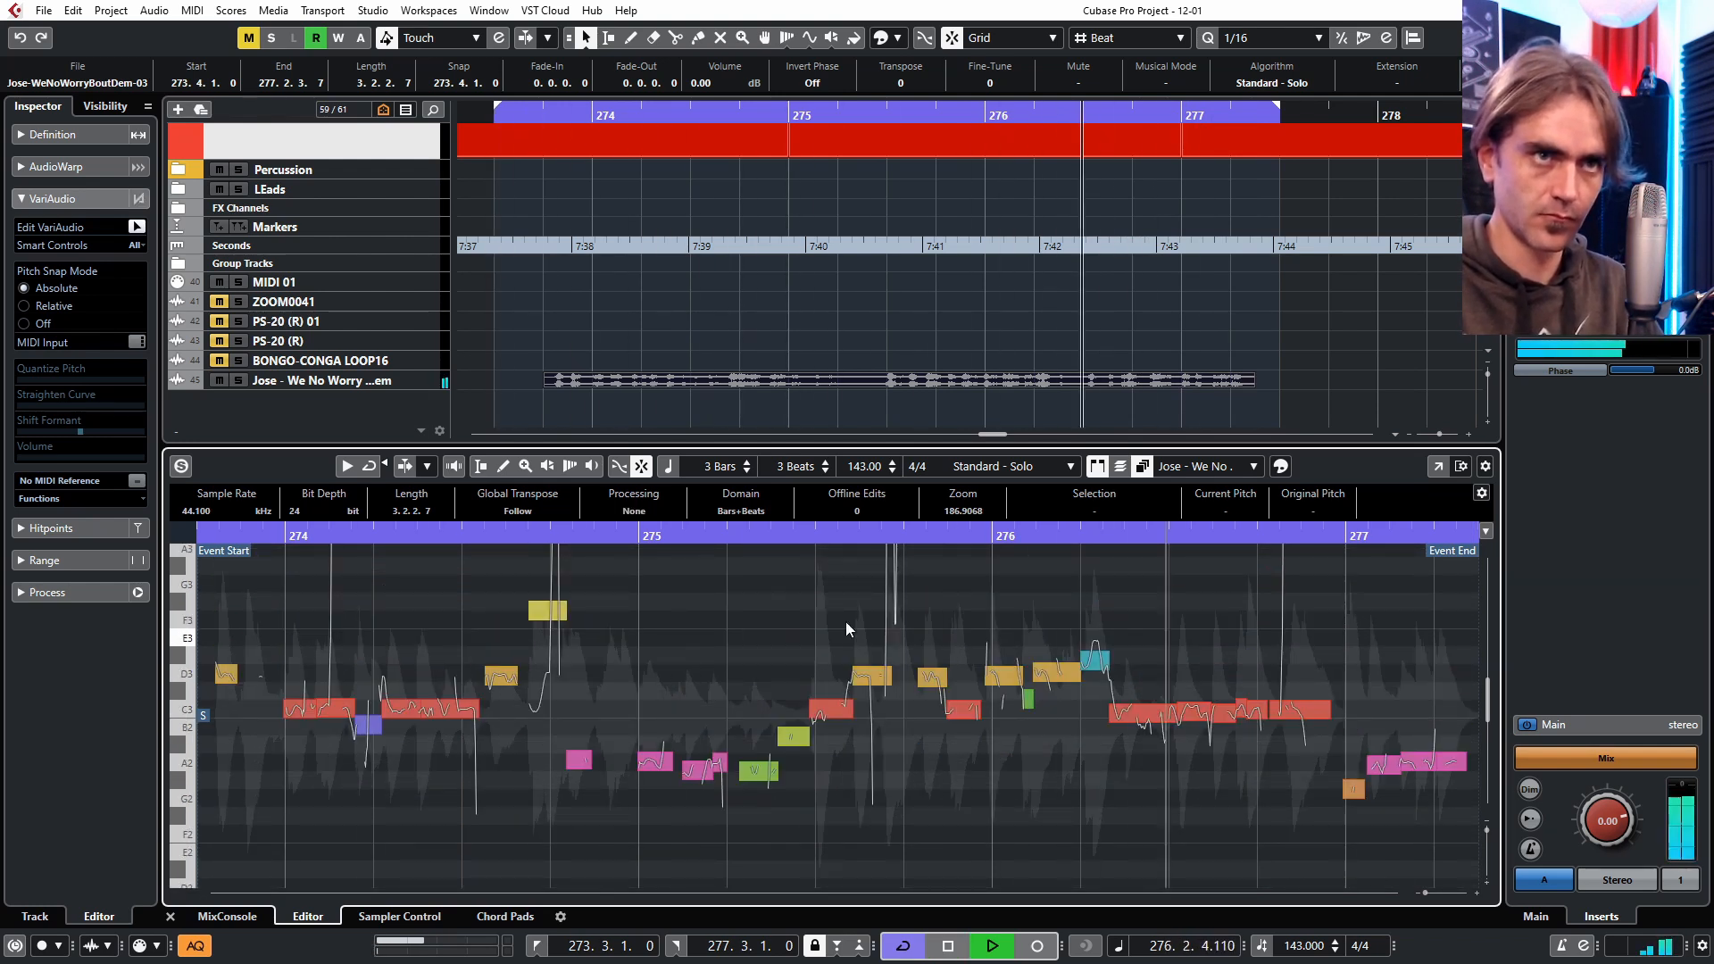
scroll(668, 678, "up", 2)
scroll(669, 686, "up", 1)
left_click_drag(255, 584, 256, 596)
scroll(667, 632, "down", 1)
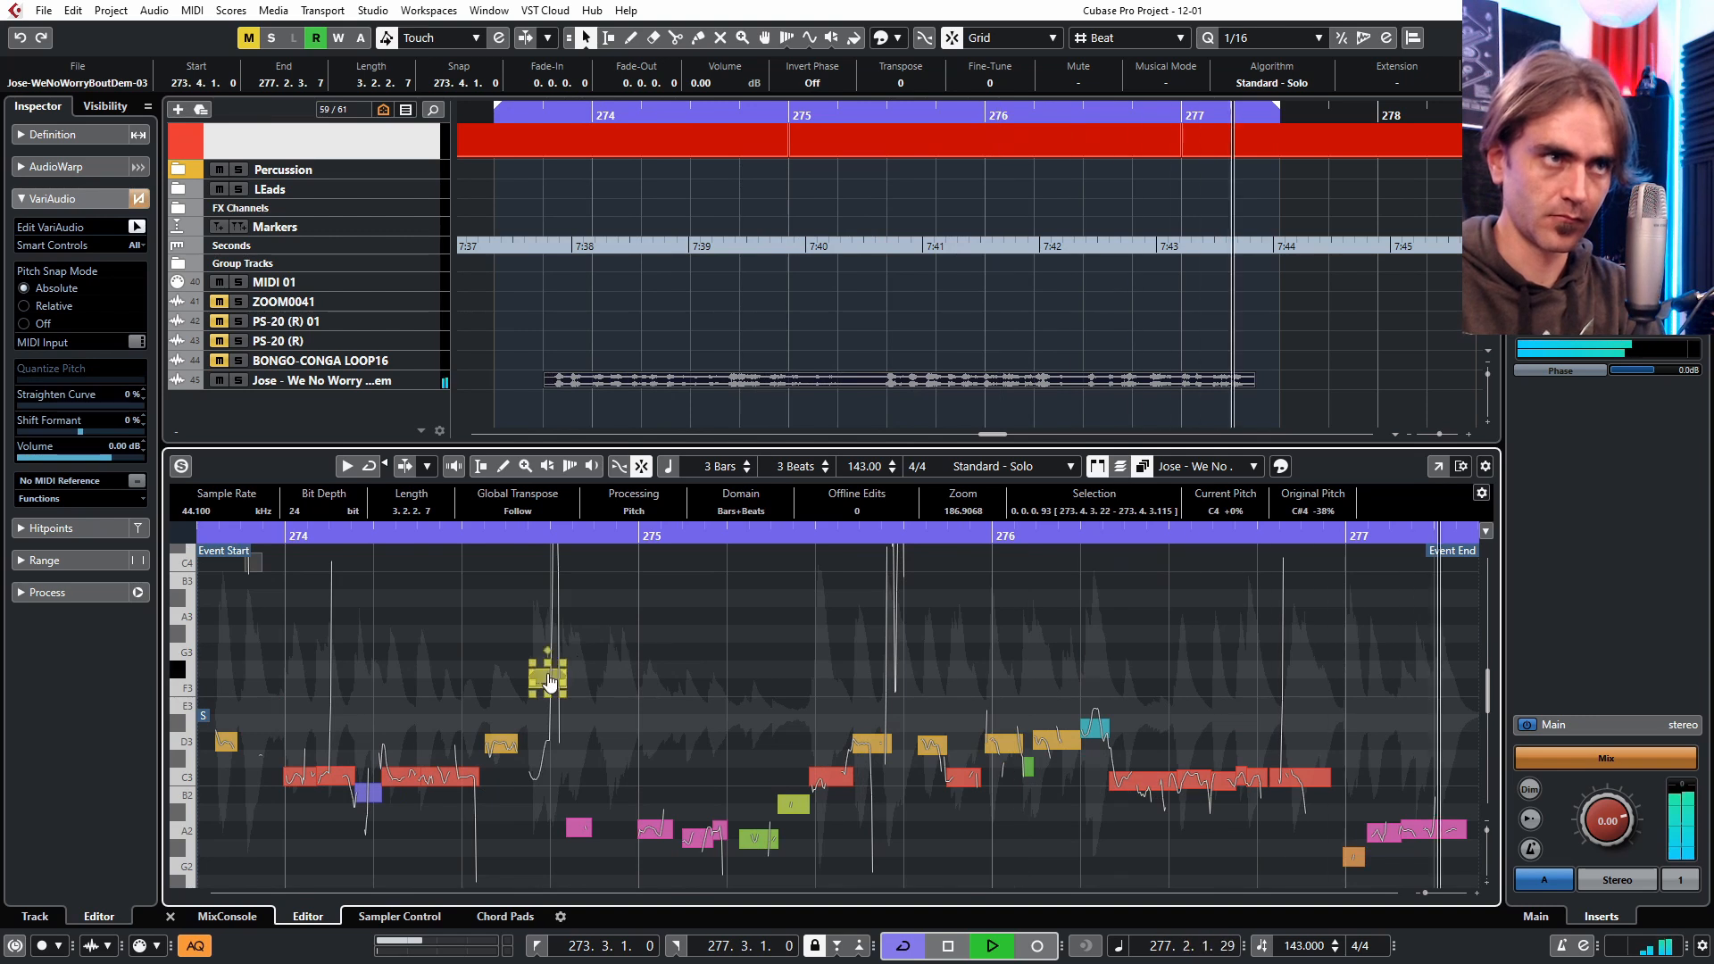
Apply 82 % Quantize Pitch and 55 % Straighten Curve to all segments and play the result.
key("space")
key("ctrl+a")
left_click_drag(91, 390, 122, 393)
key("space")
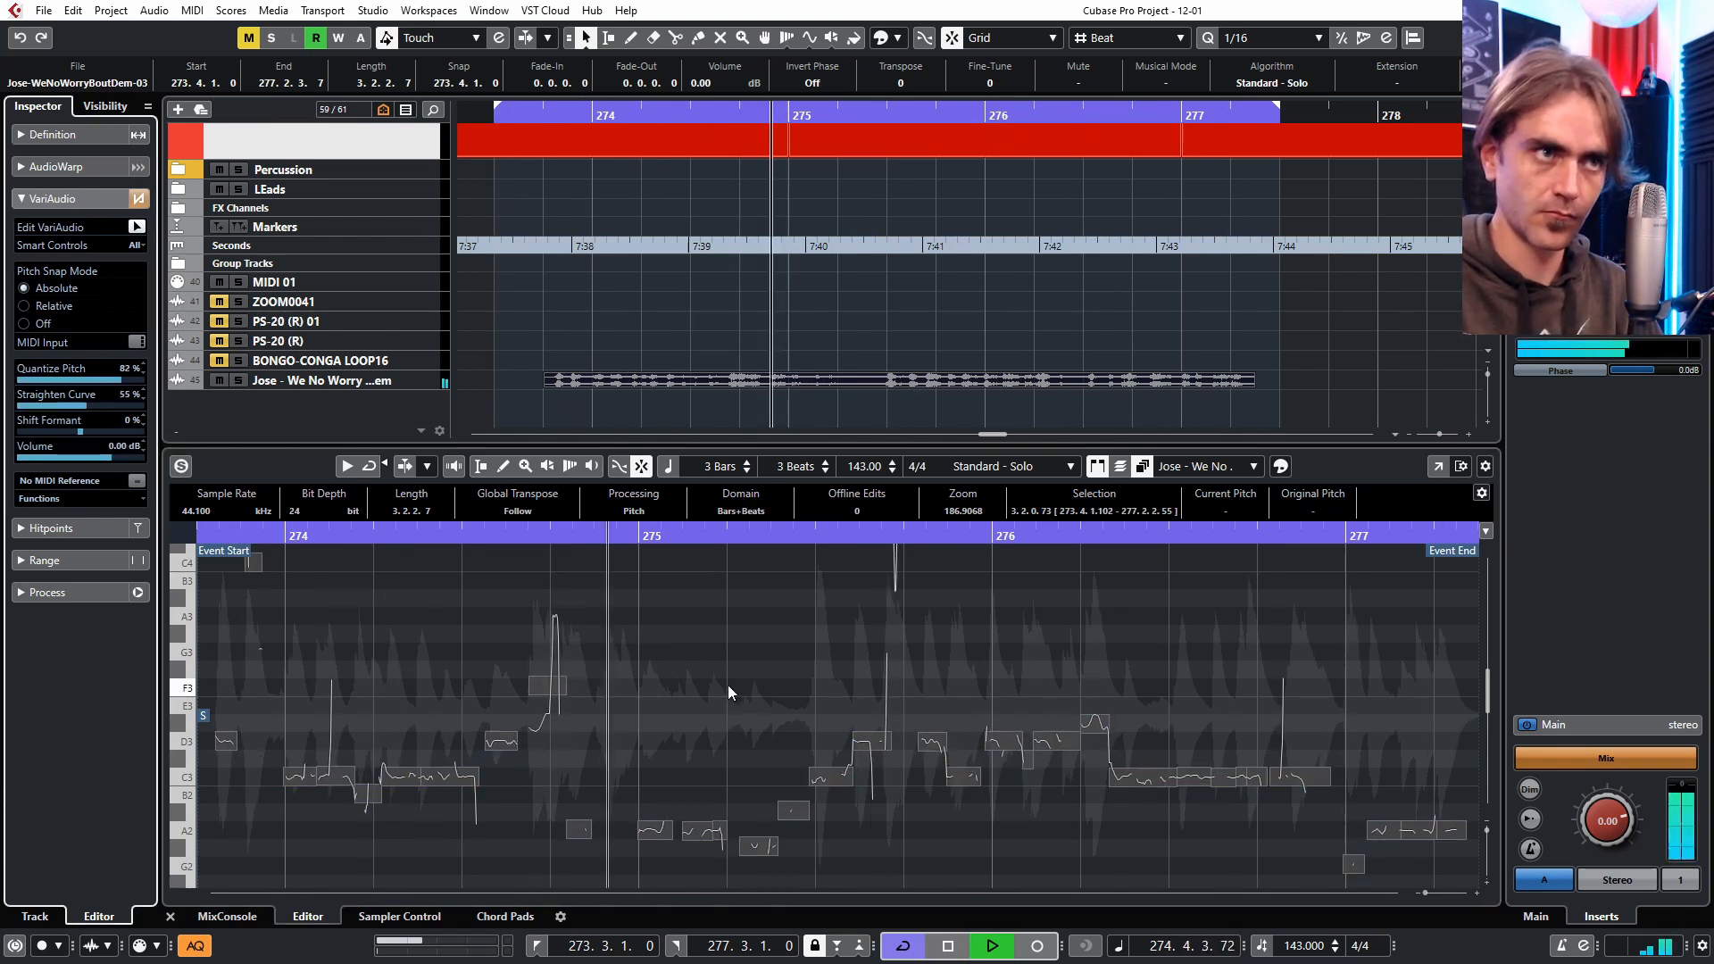